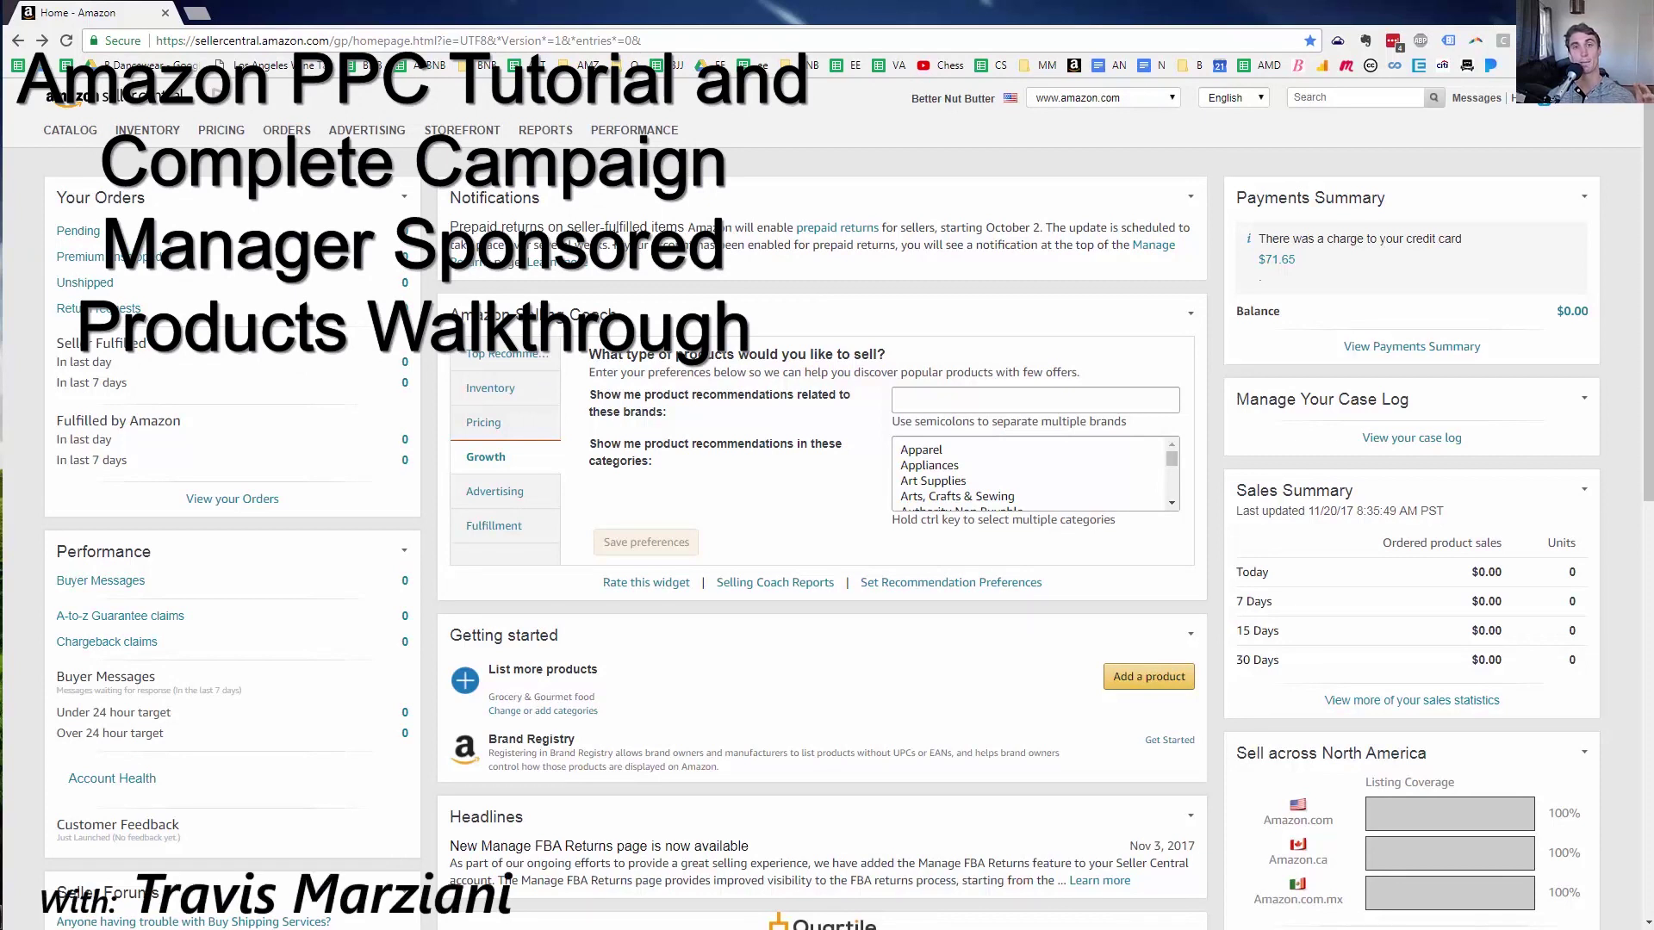
Start a new Sponsored Products campaign from Campaign Manager and name it "Performance Nut Butter Automatic"
mouse_move(378, 140)
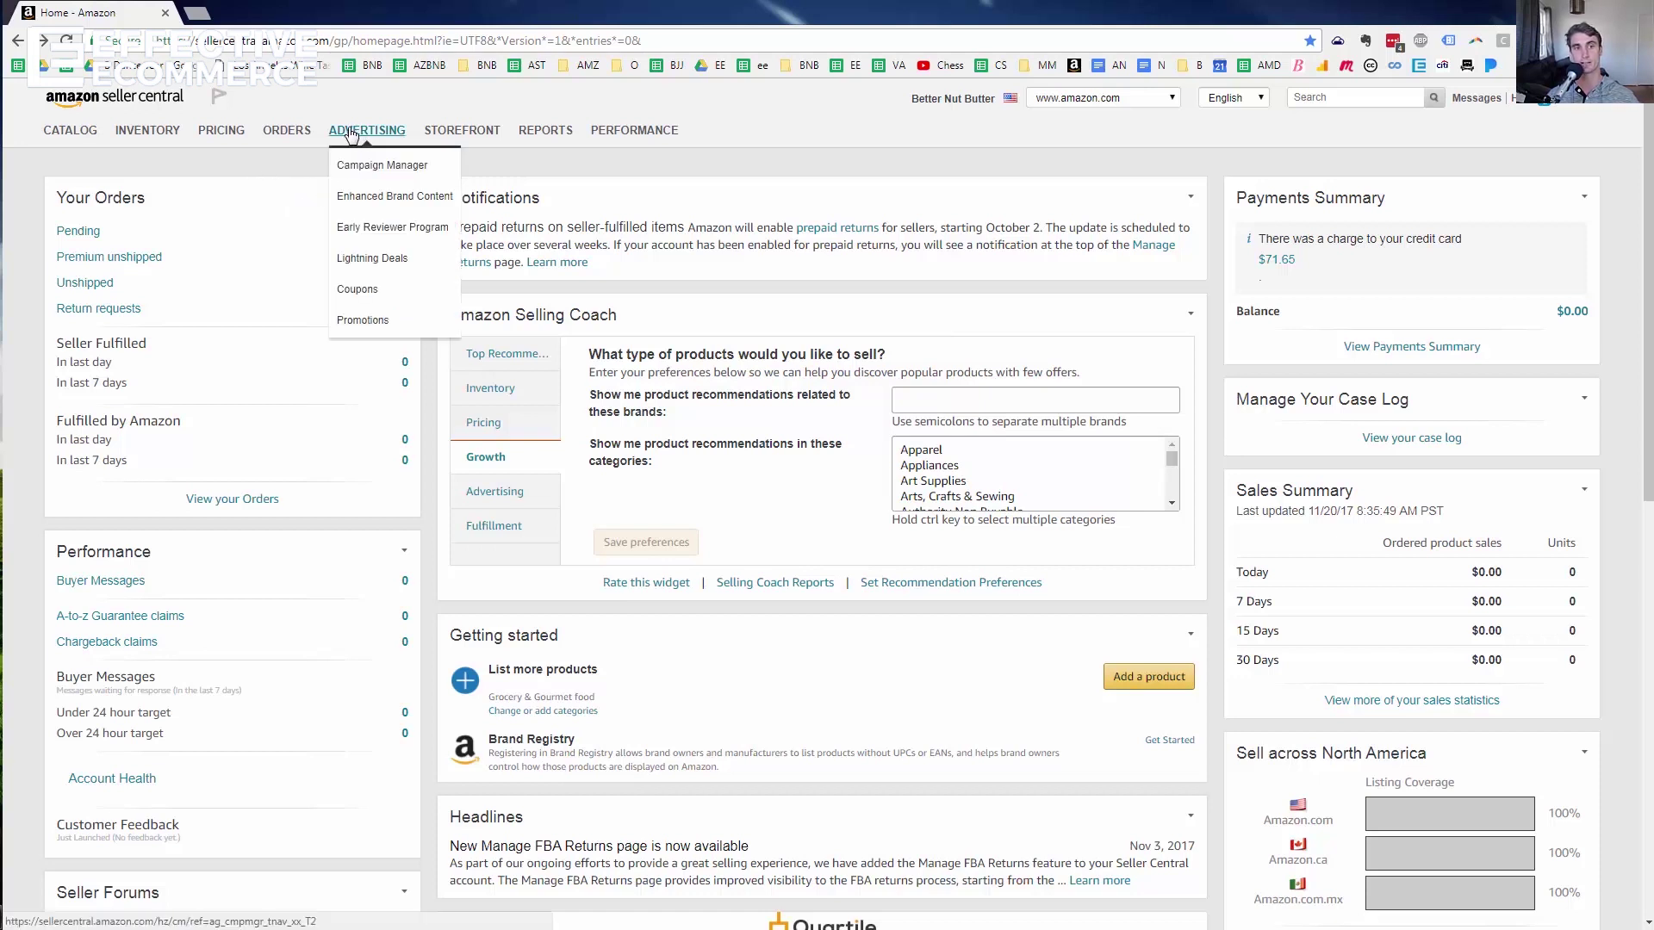
click(380, 176)
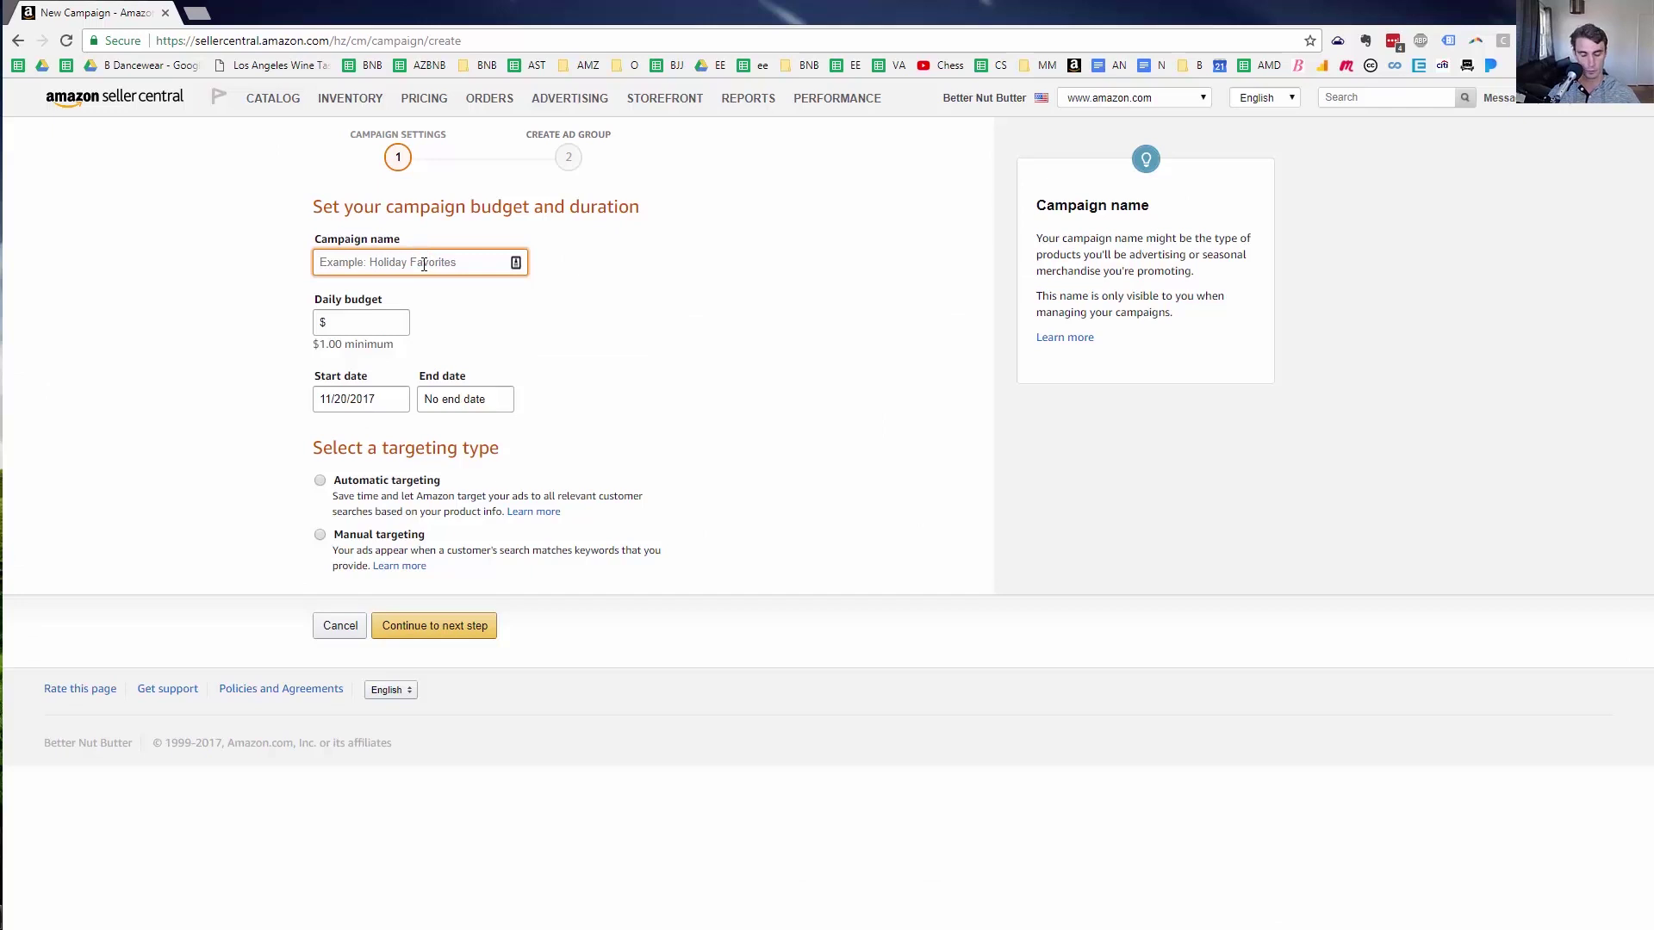
text(P)
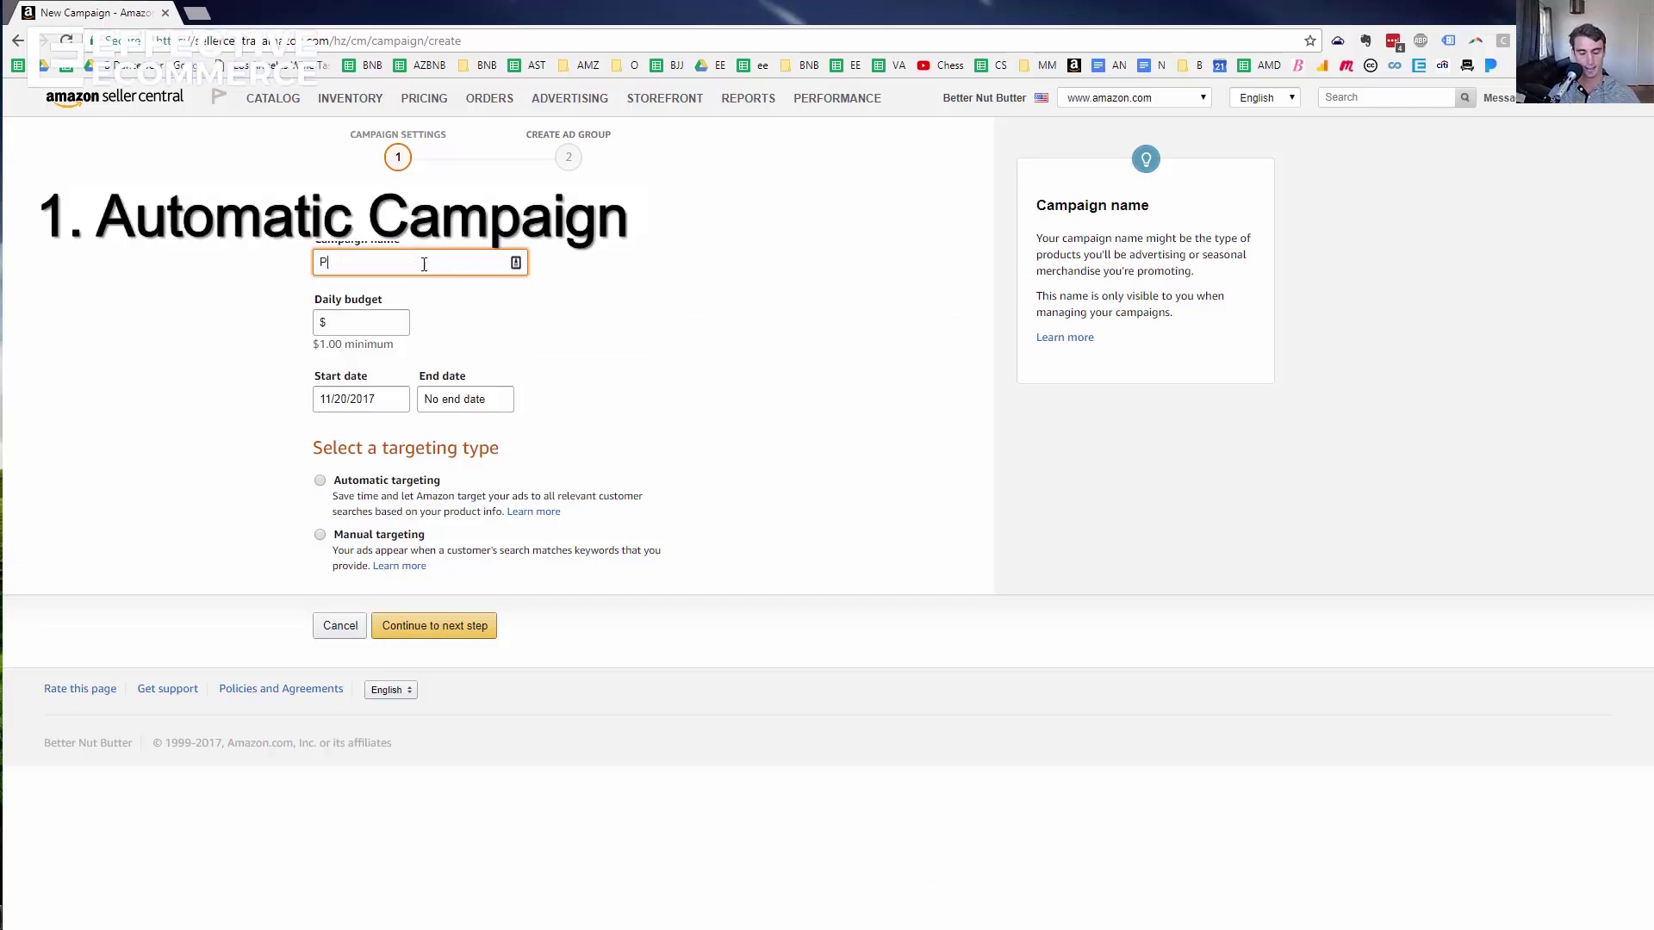
text(erformance )
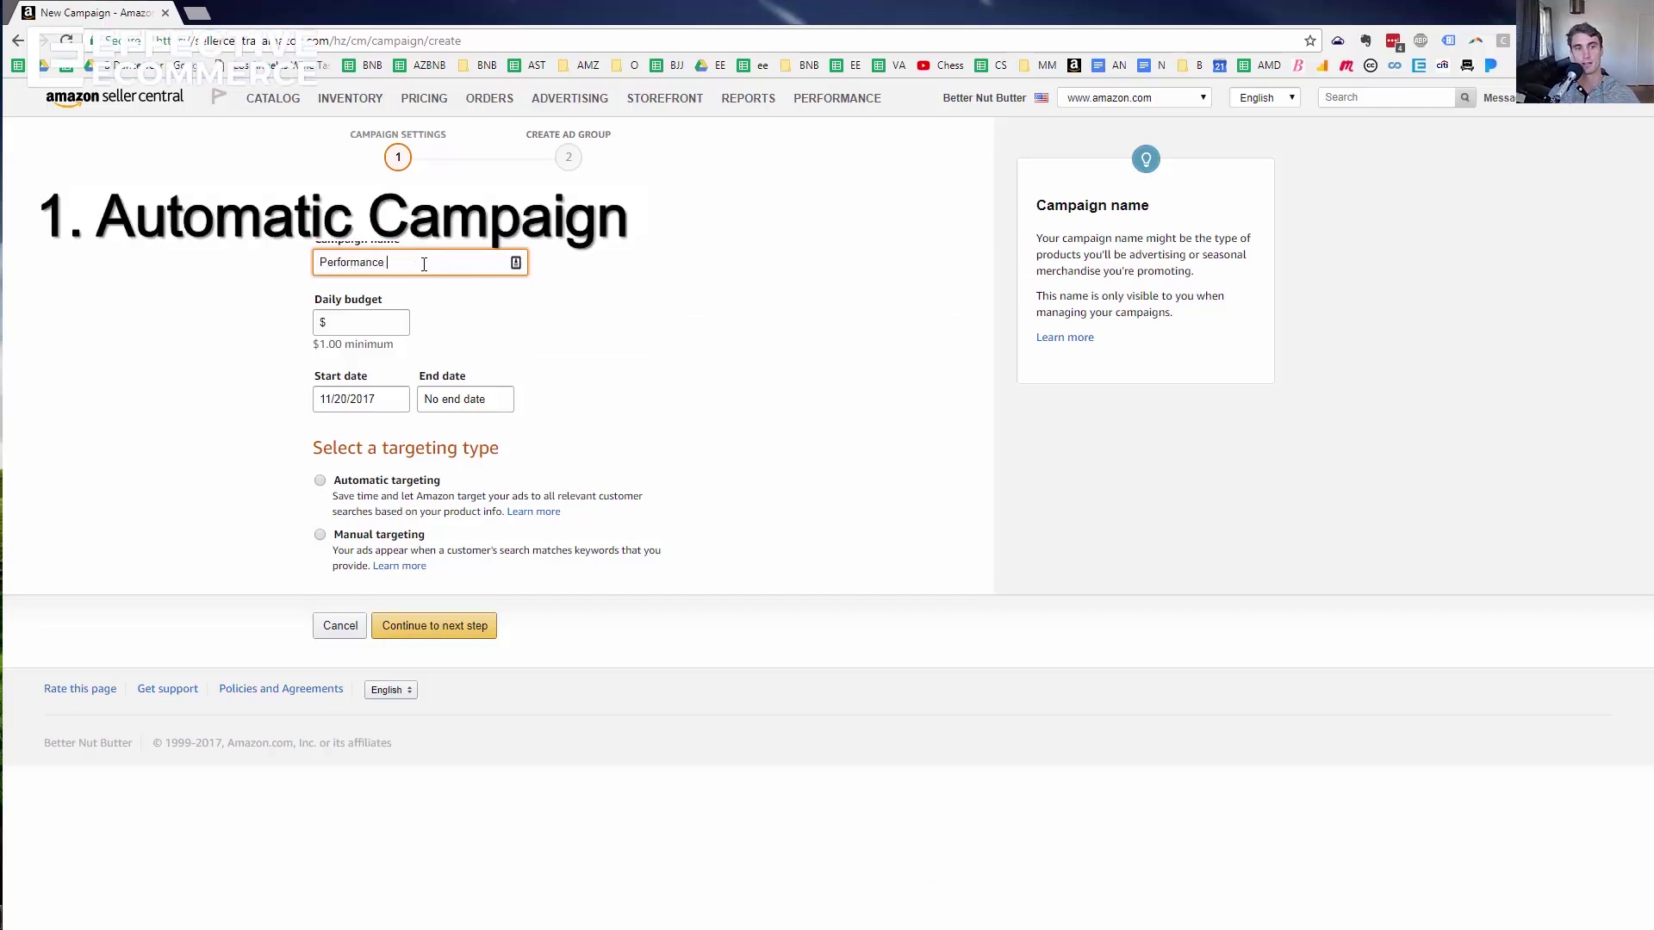
text(Nut Butter Automatic)
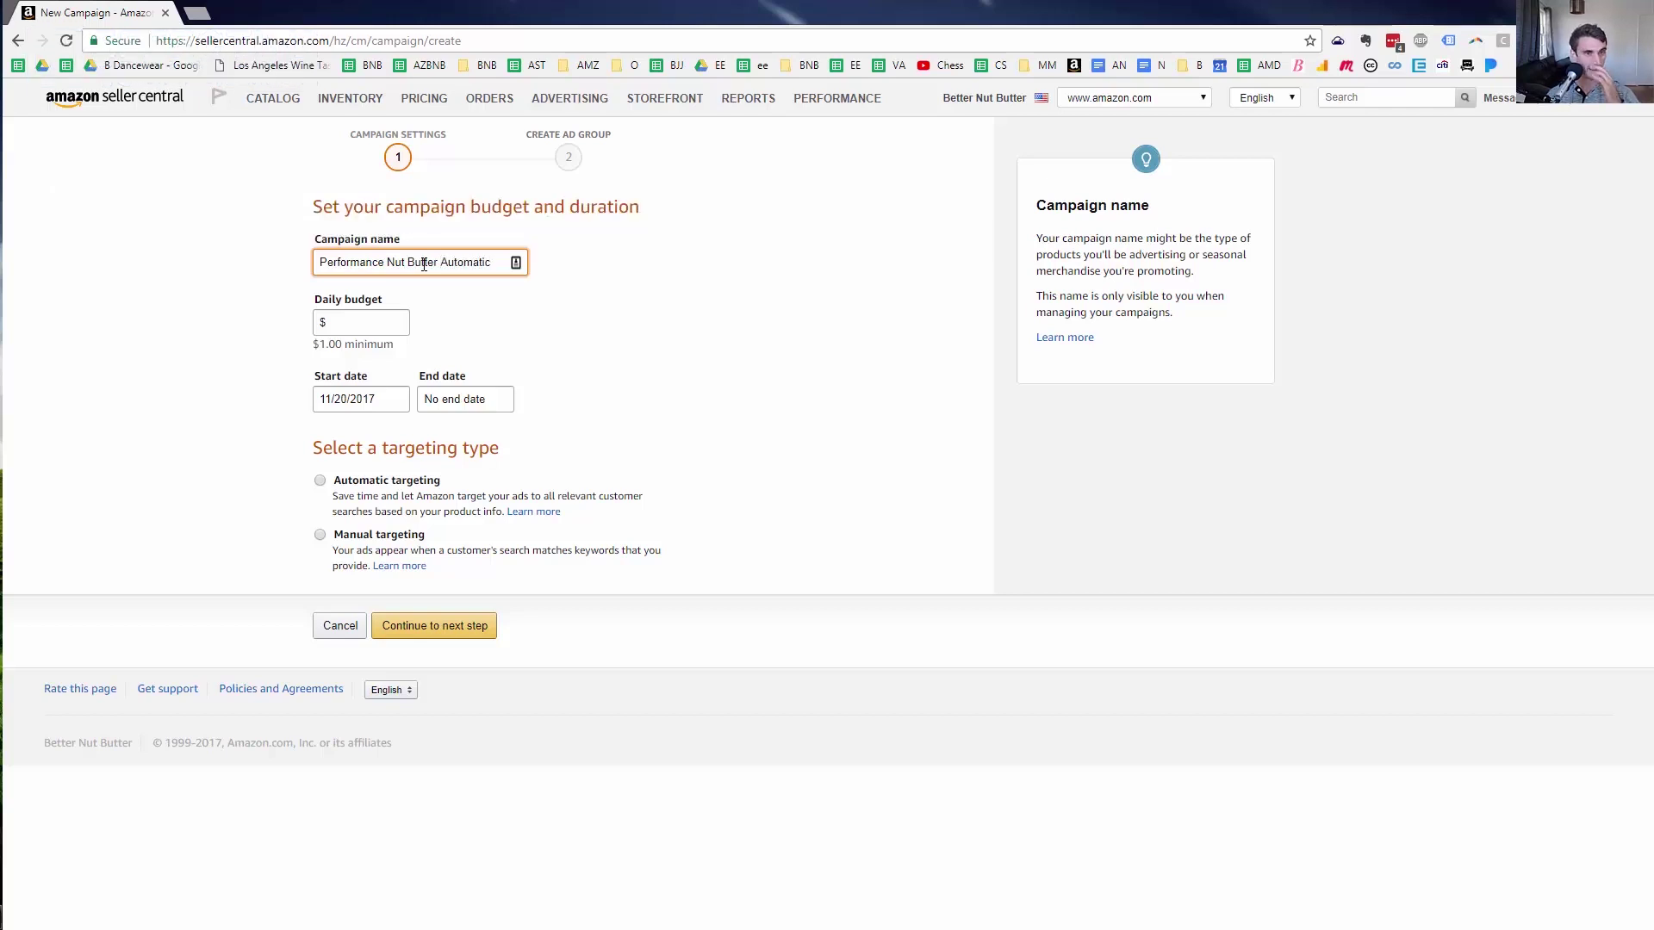
Set the campaign's daily budget to $10 with automatic targeting and continue to the ad group setup
click(386, 318)
text(10)
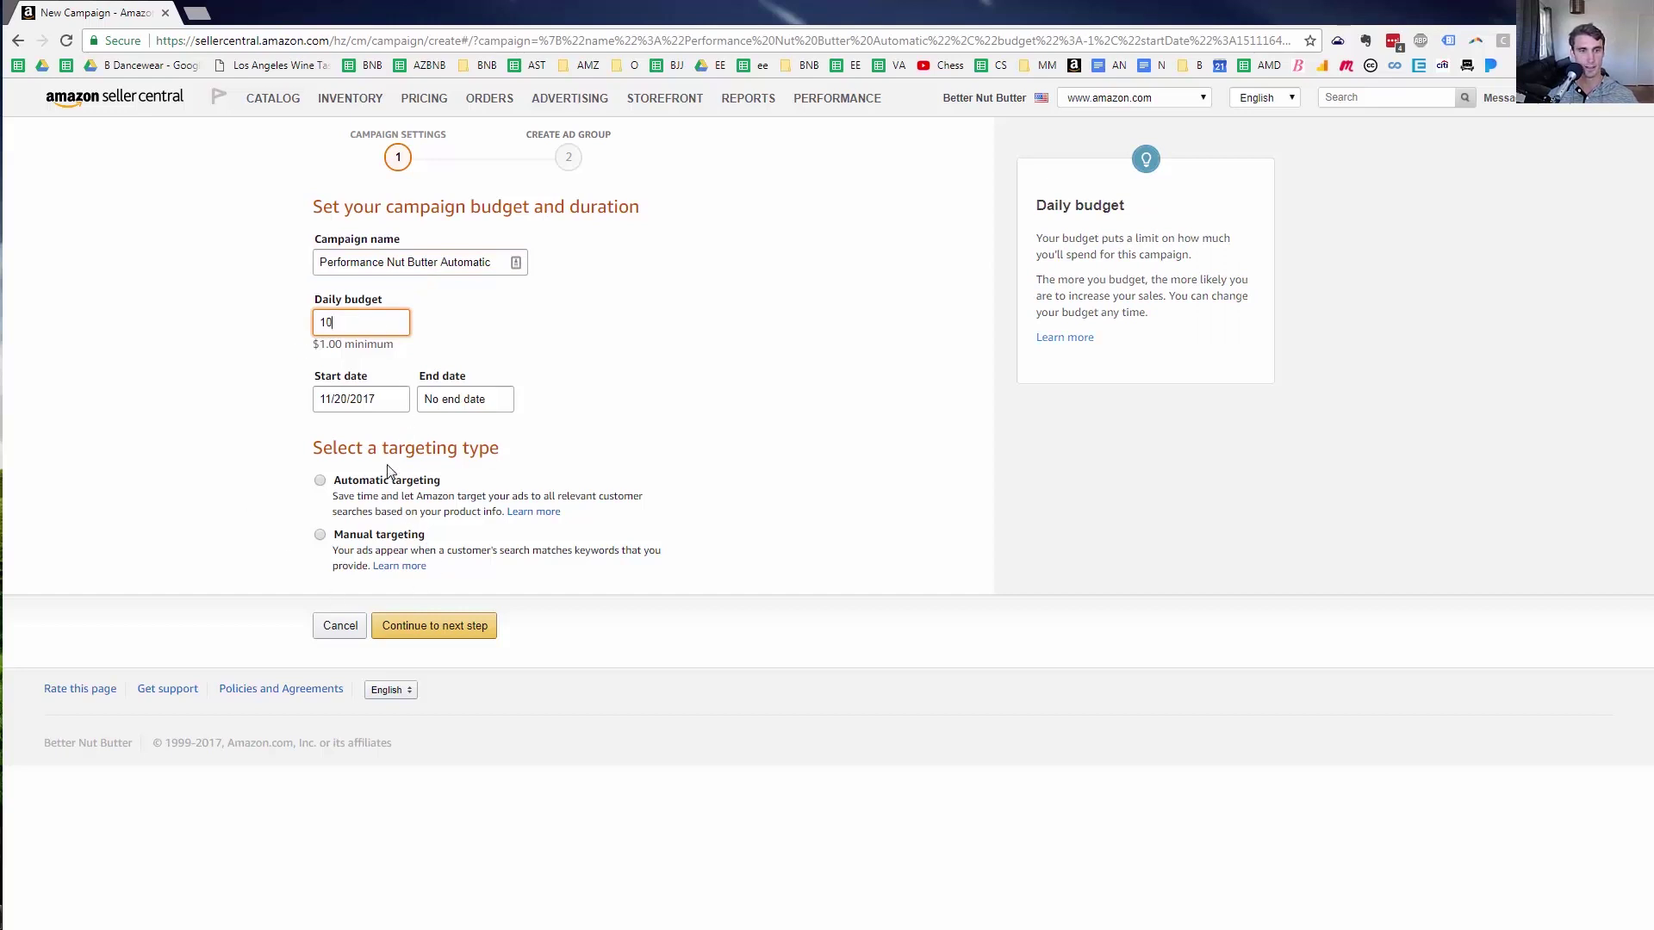
click(323, 481)
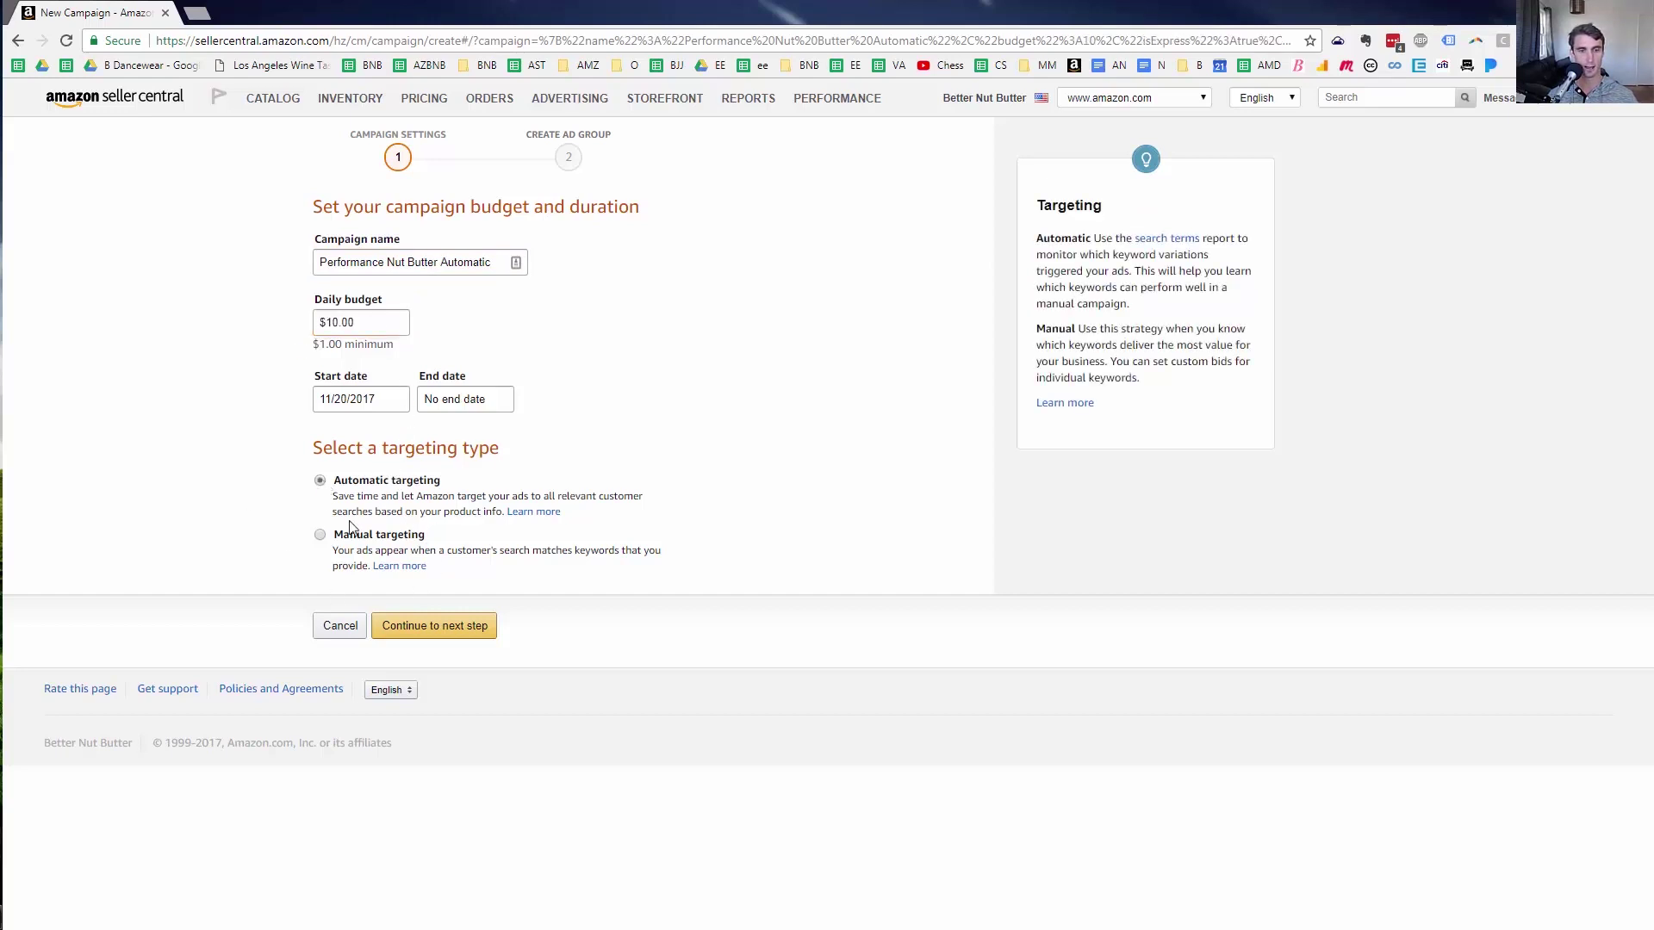
click(444, 631)
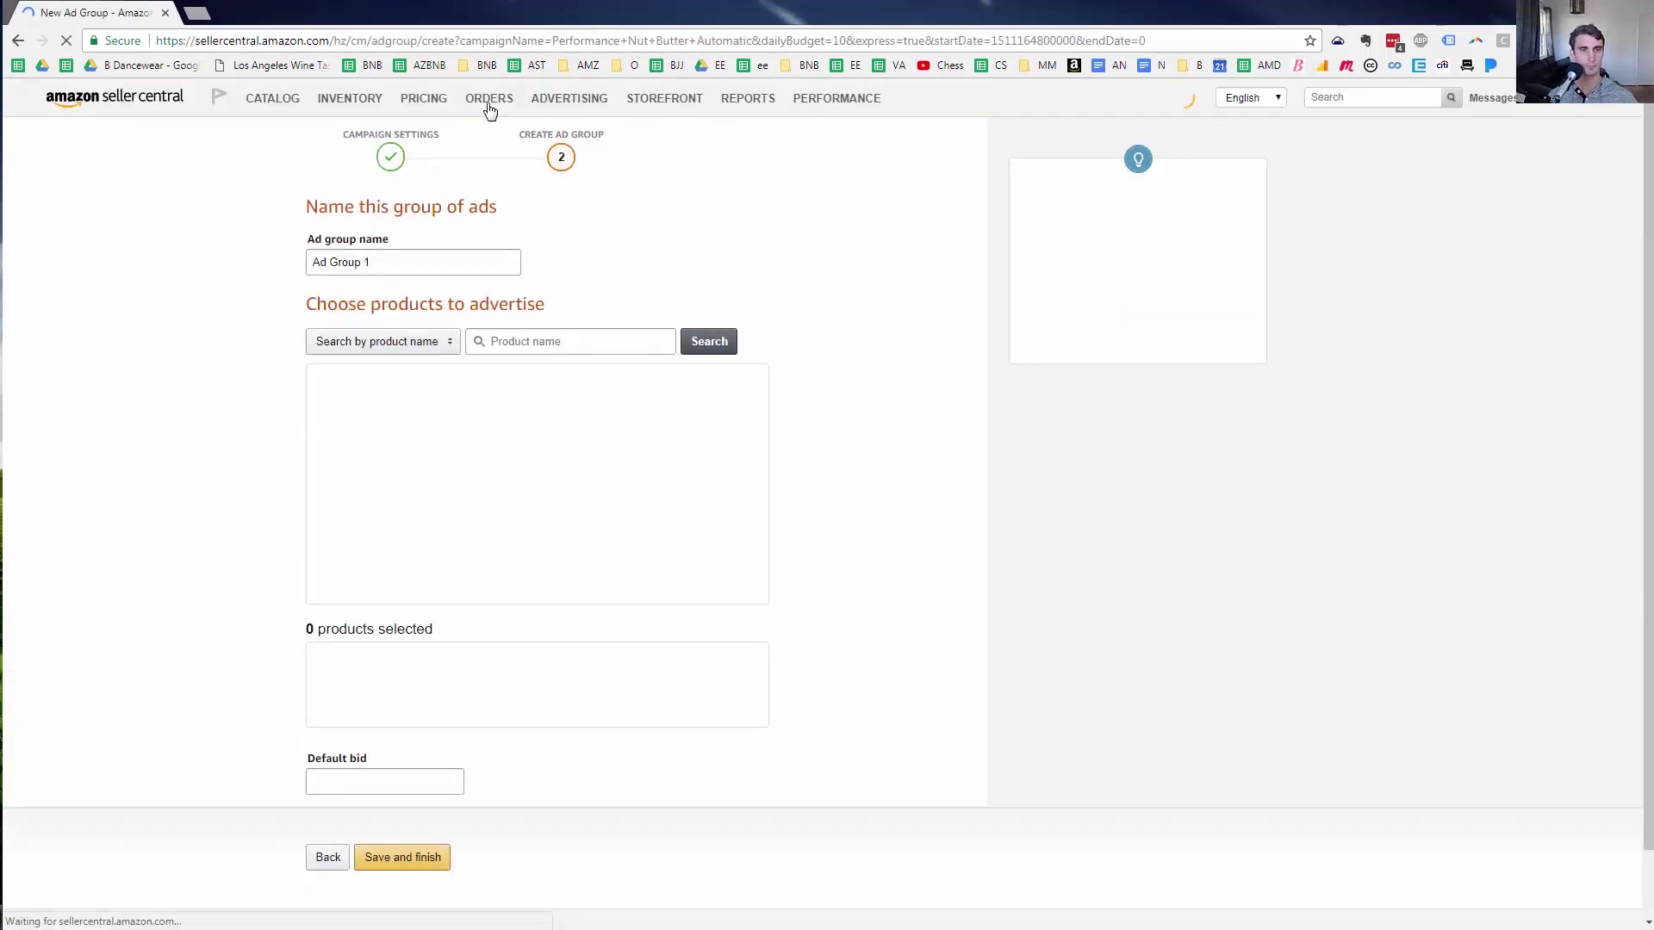
Name the ad group "Performance Nut Butter Pouches"
triple_click(391, 256)
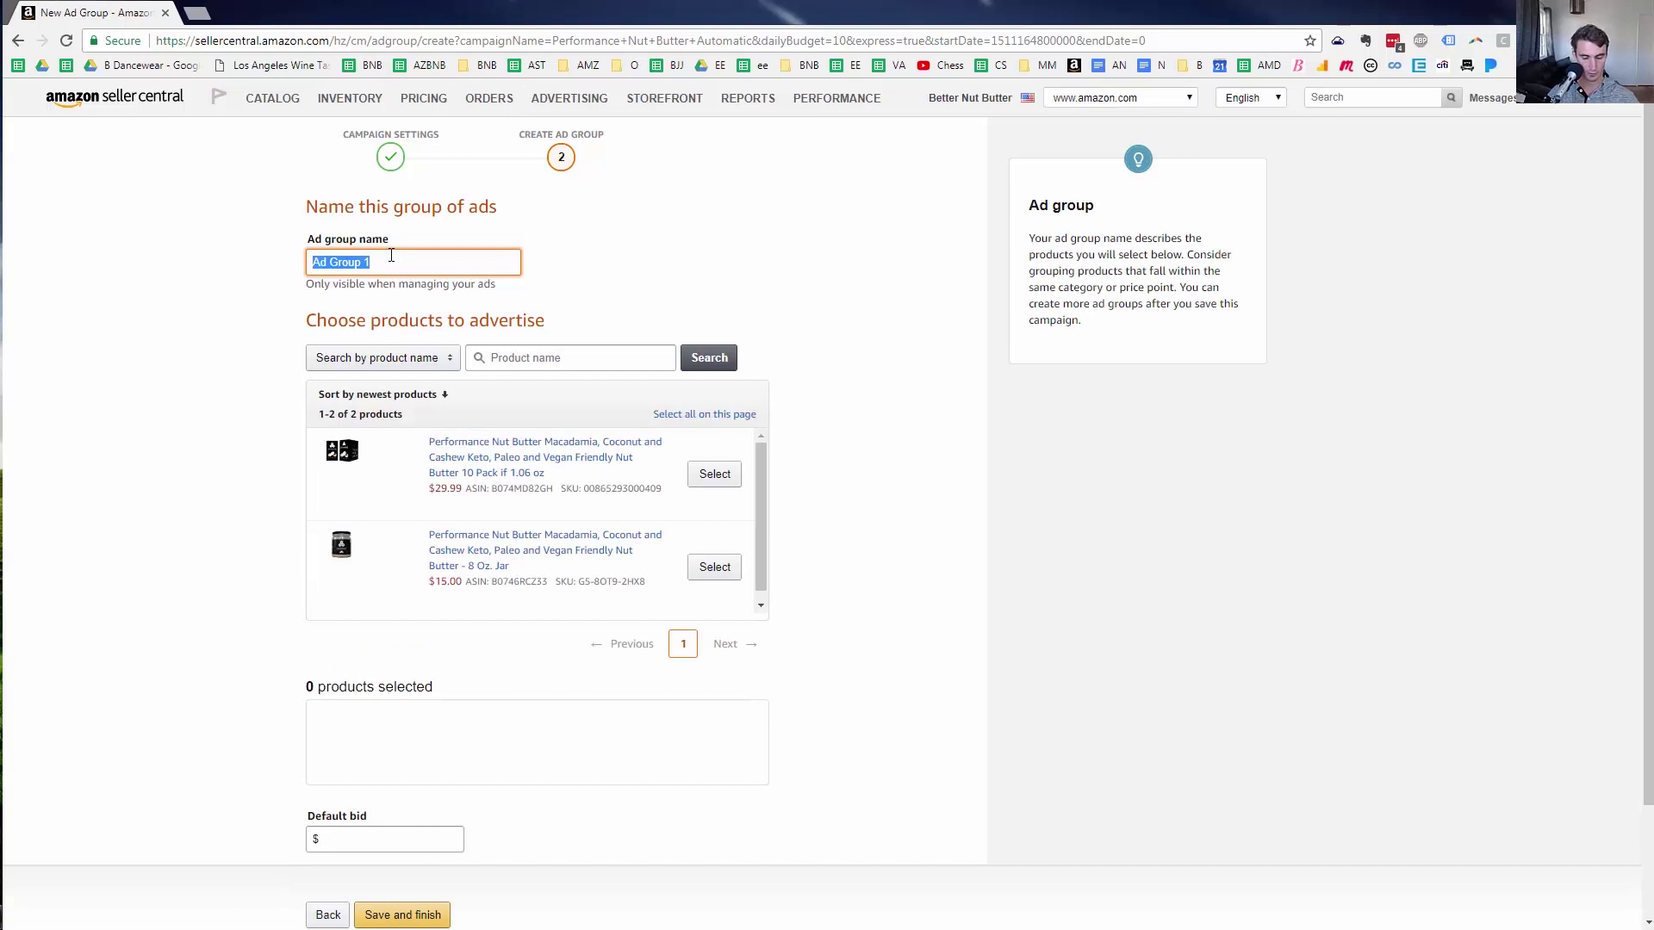
text(Performance Nut Bu)
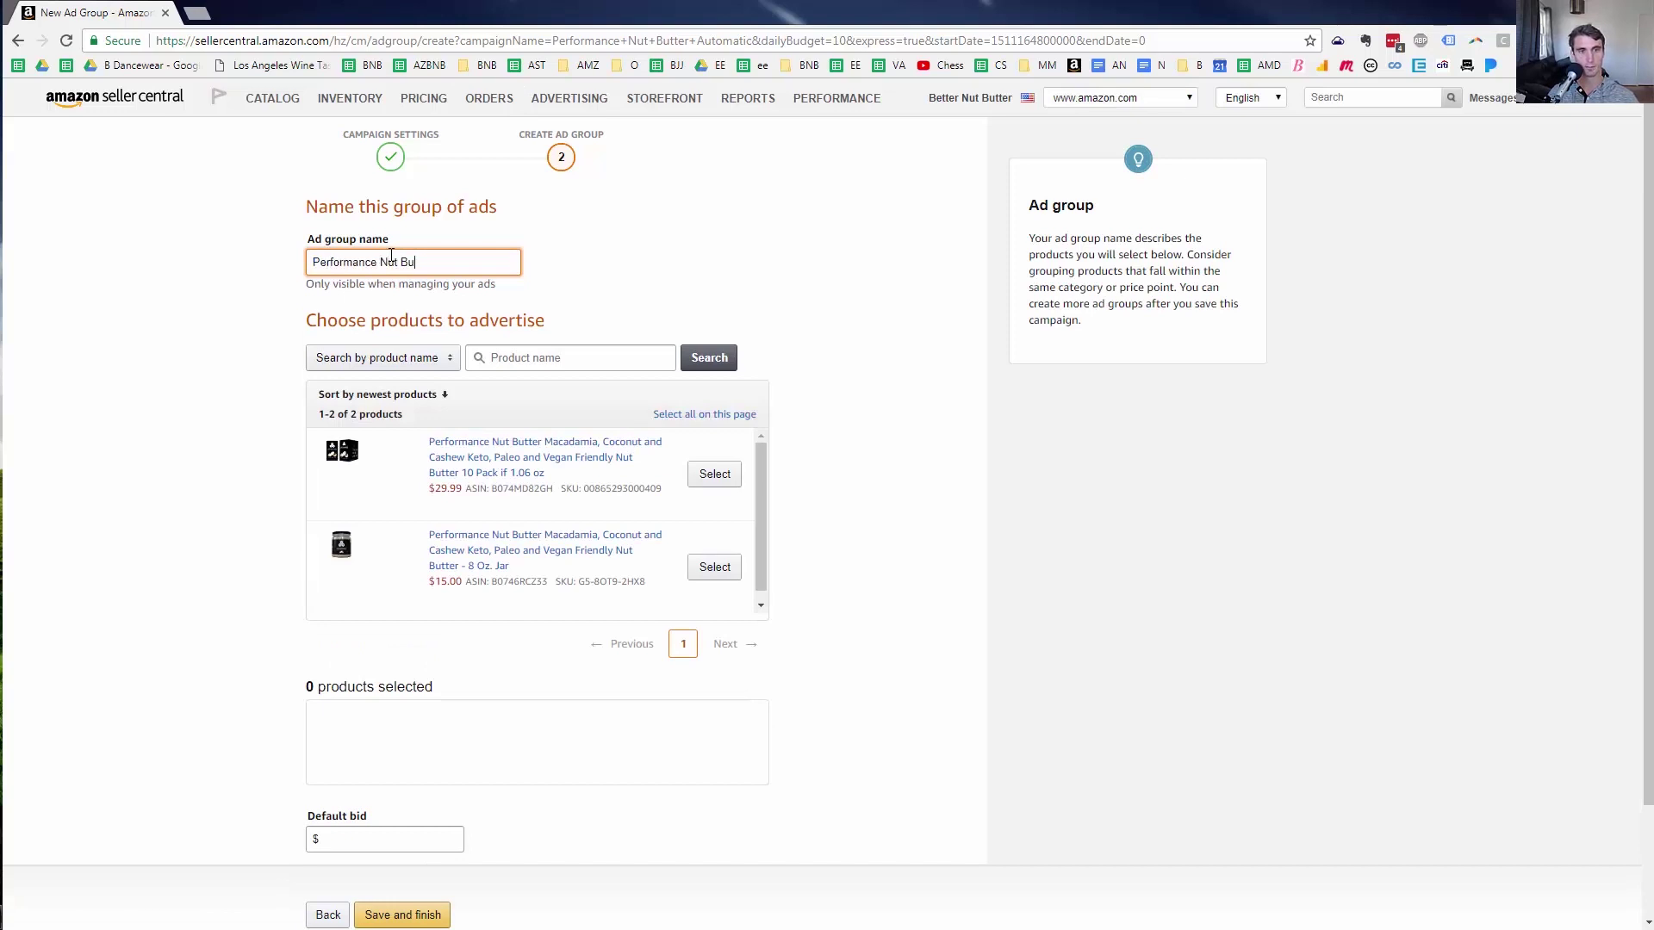
text(tter Pouches)
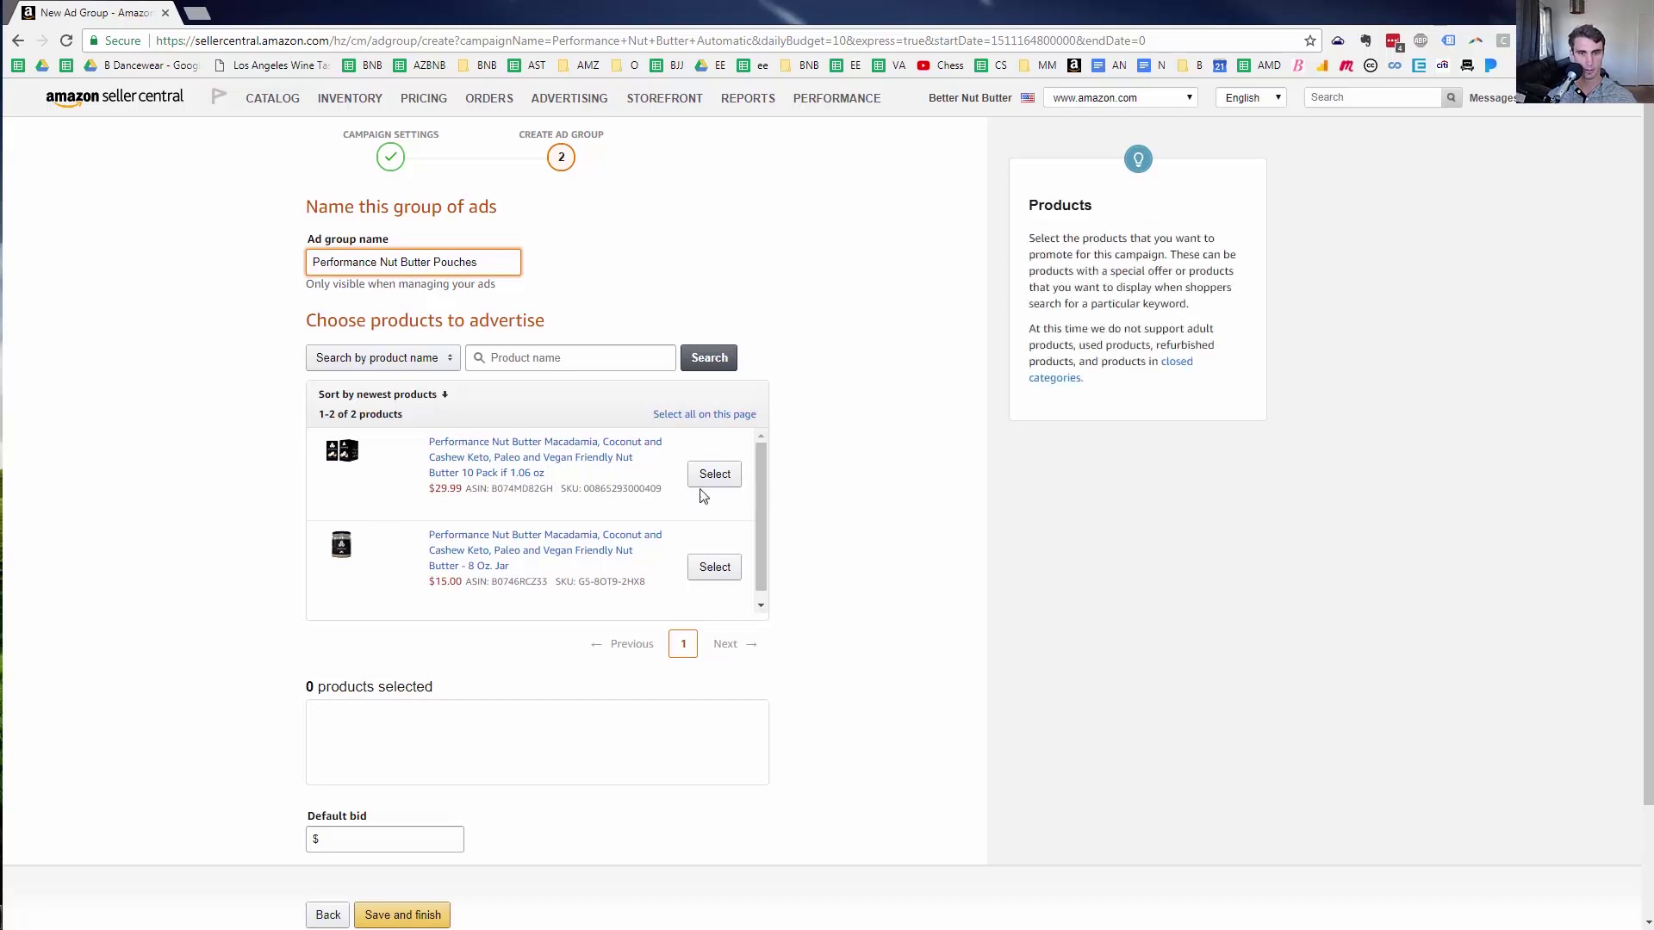
Select the Performance Nut Butter 10 Pack as the advertised product, keep the suggested default bid, and save the campaign
scroll(689, 543, down, 1)
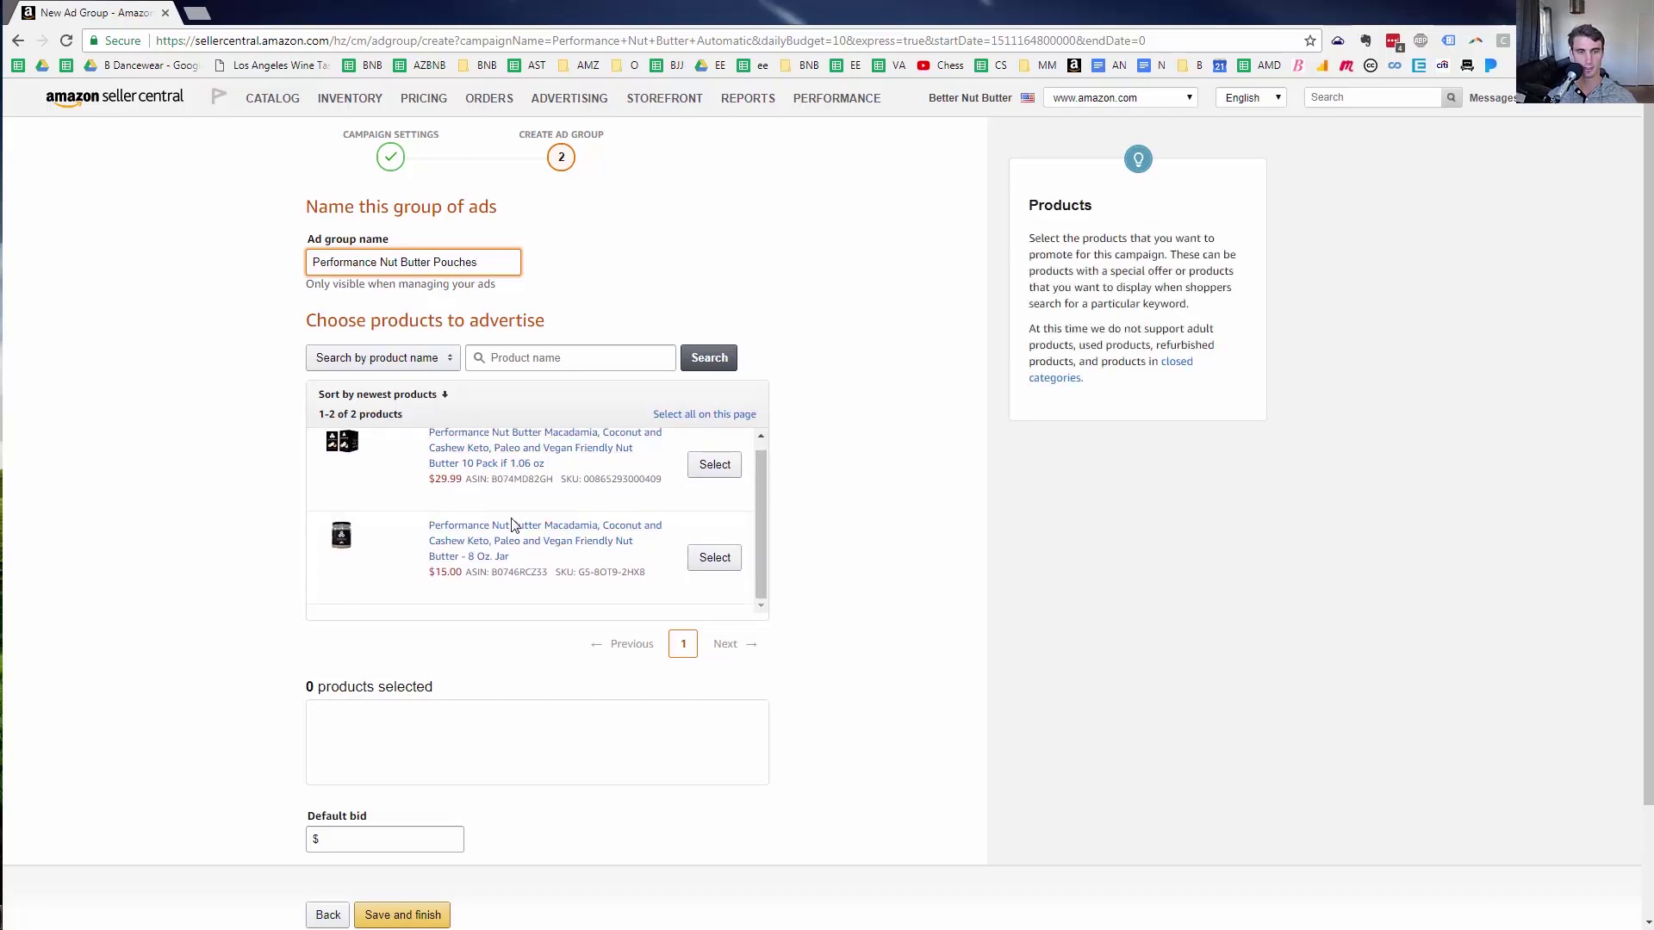
scroll(715, 478, up, 1)
click(721, 479)
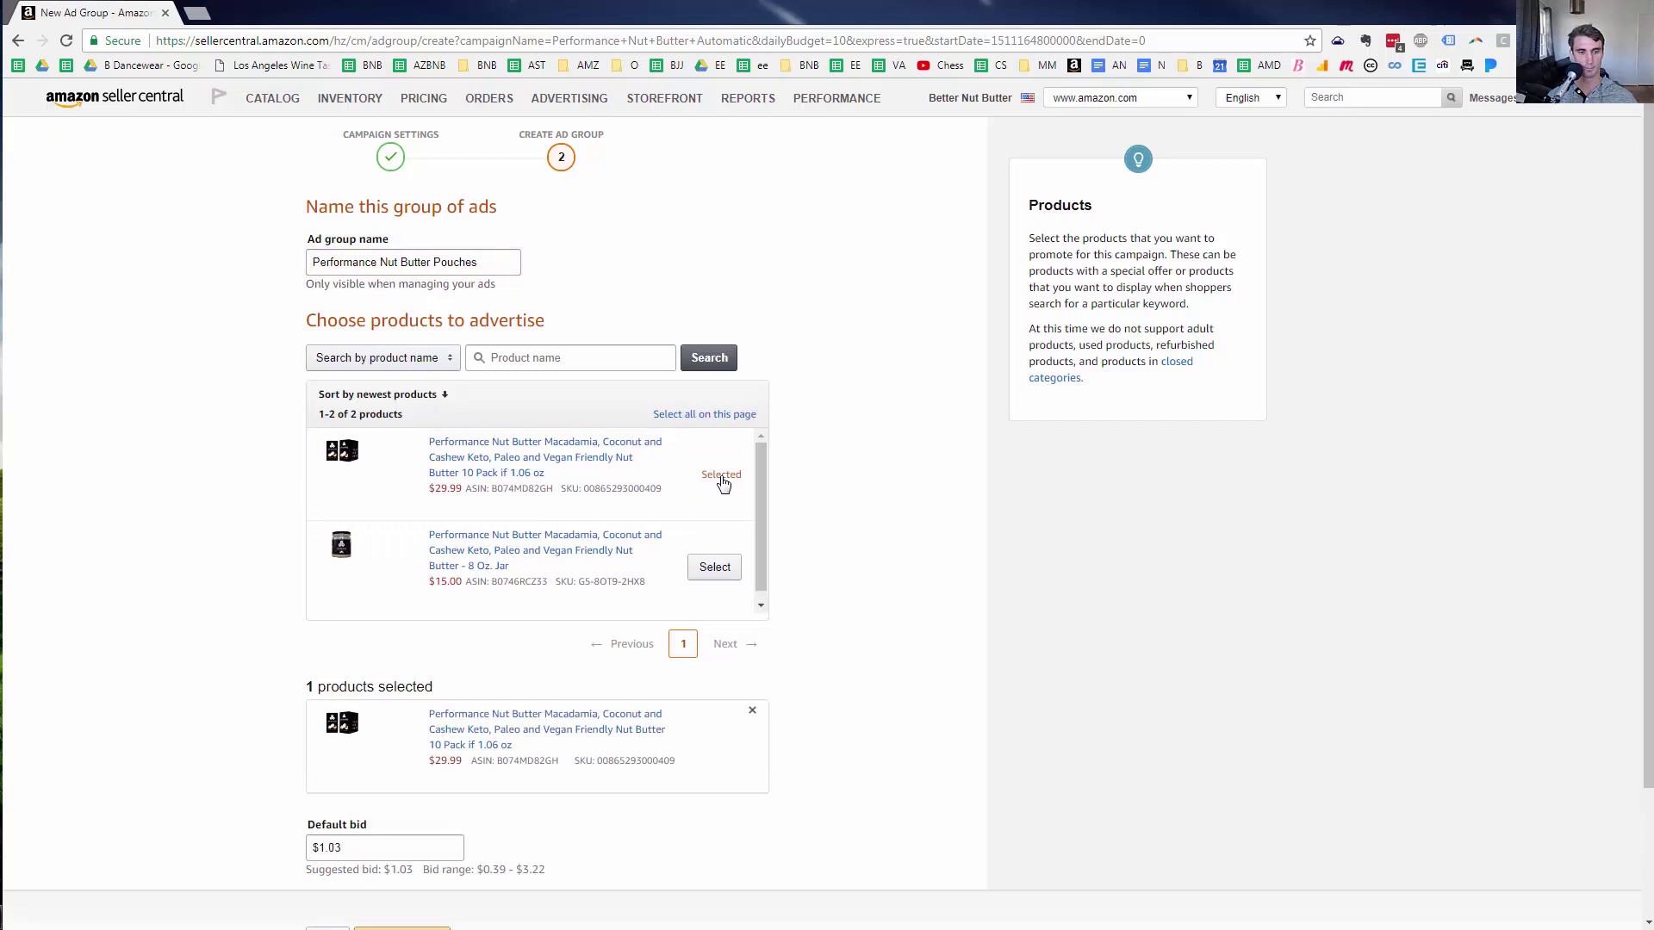
scroll(456, 641, down, 2)
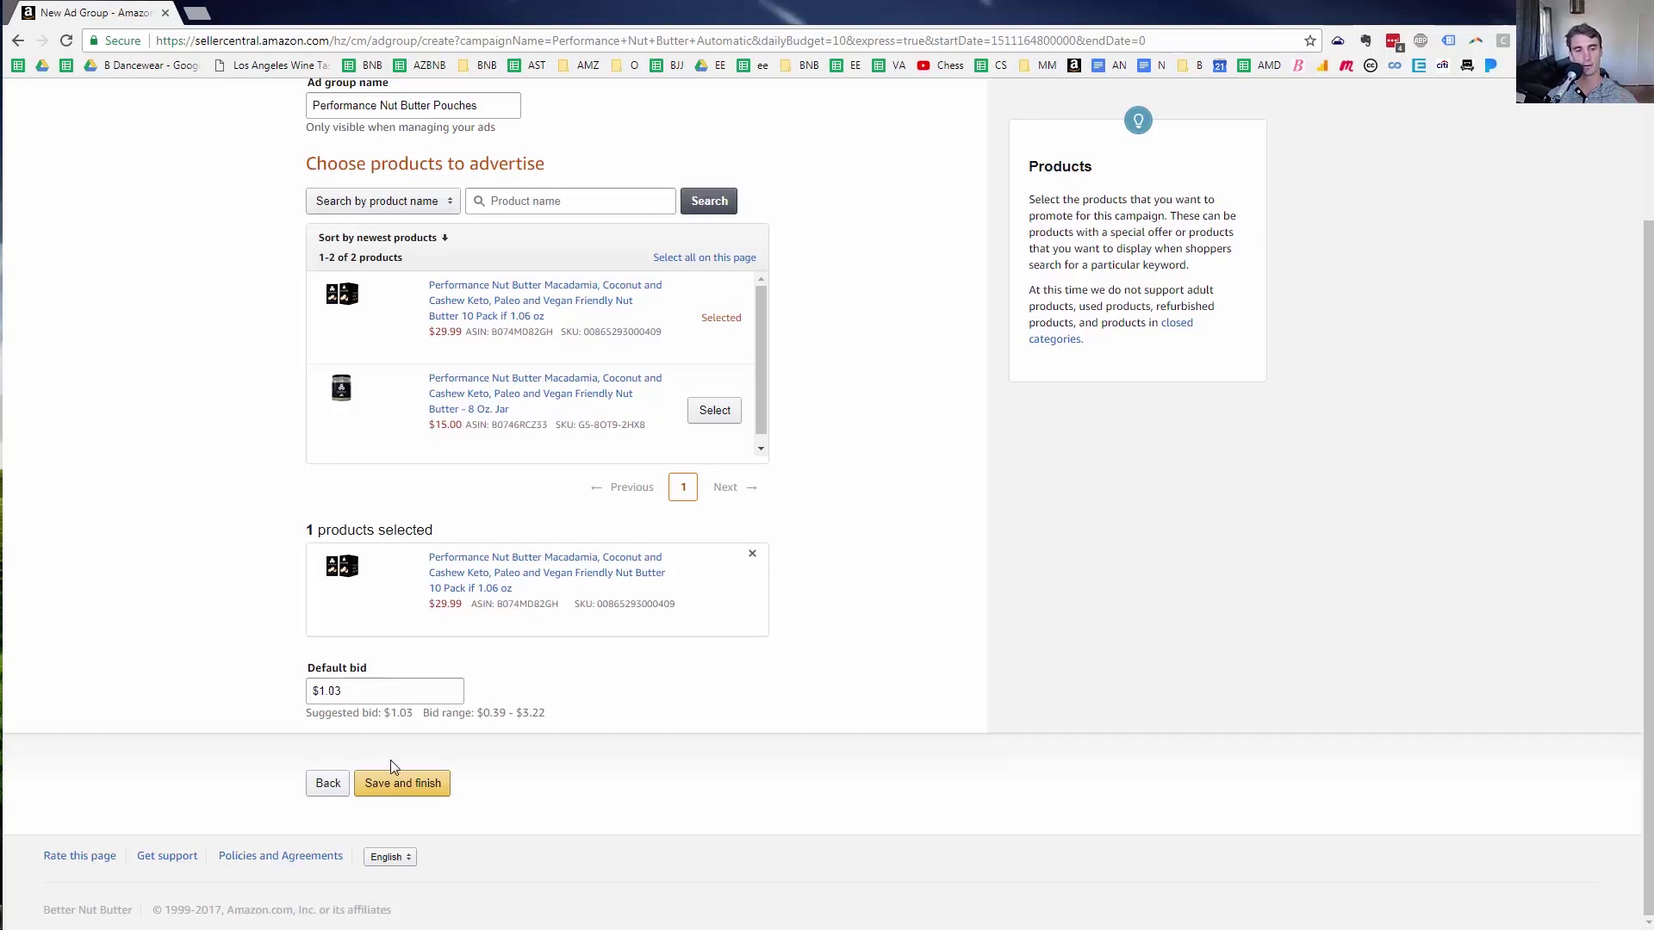
click(420, 791)
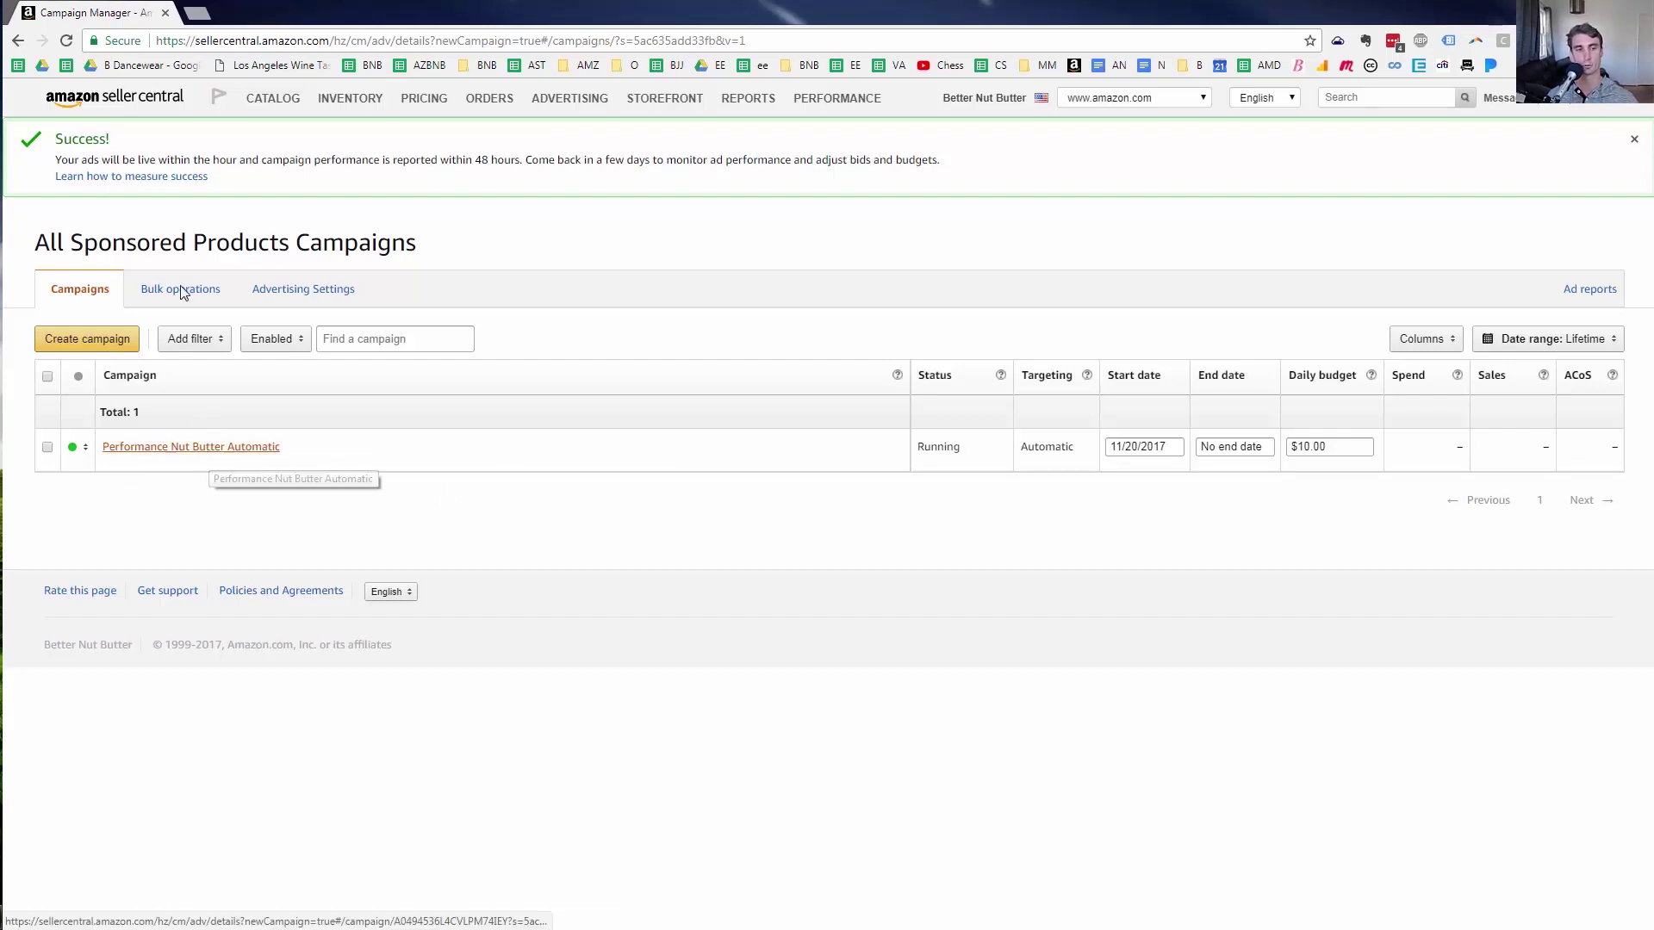
Open Manage Inventory in a separate tab and view the Amazon listing of the Performance Nut Butter 10 Pack
mouse_move(350, 98)
ctrl+click(369, 134)
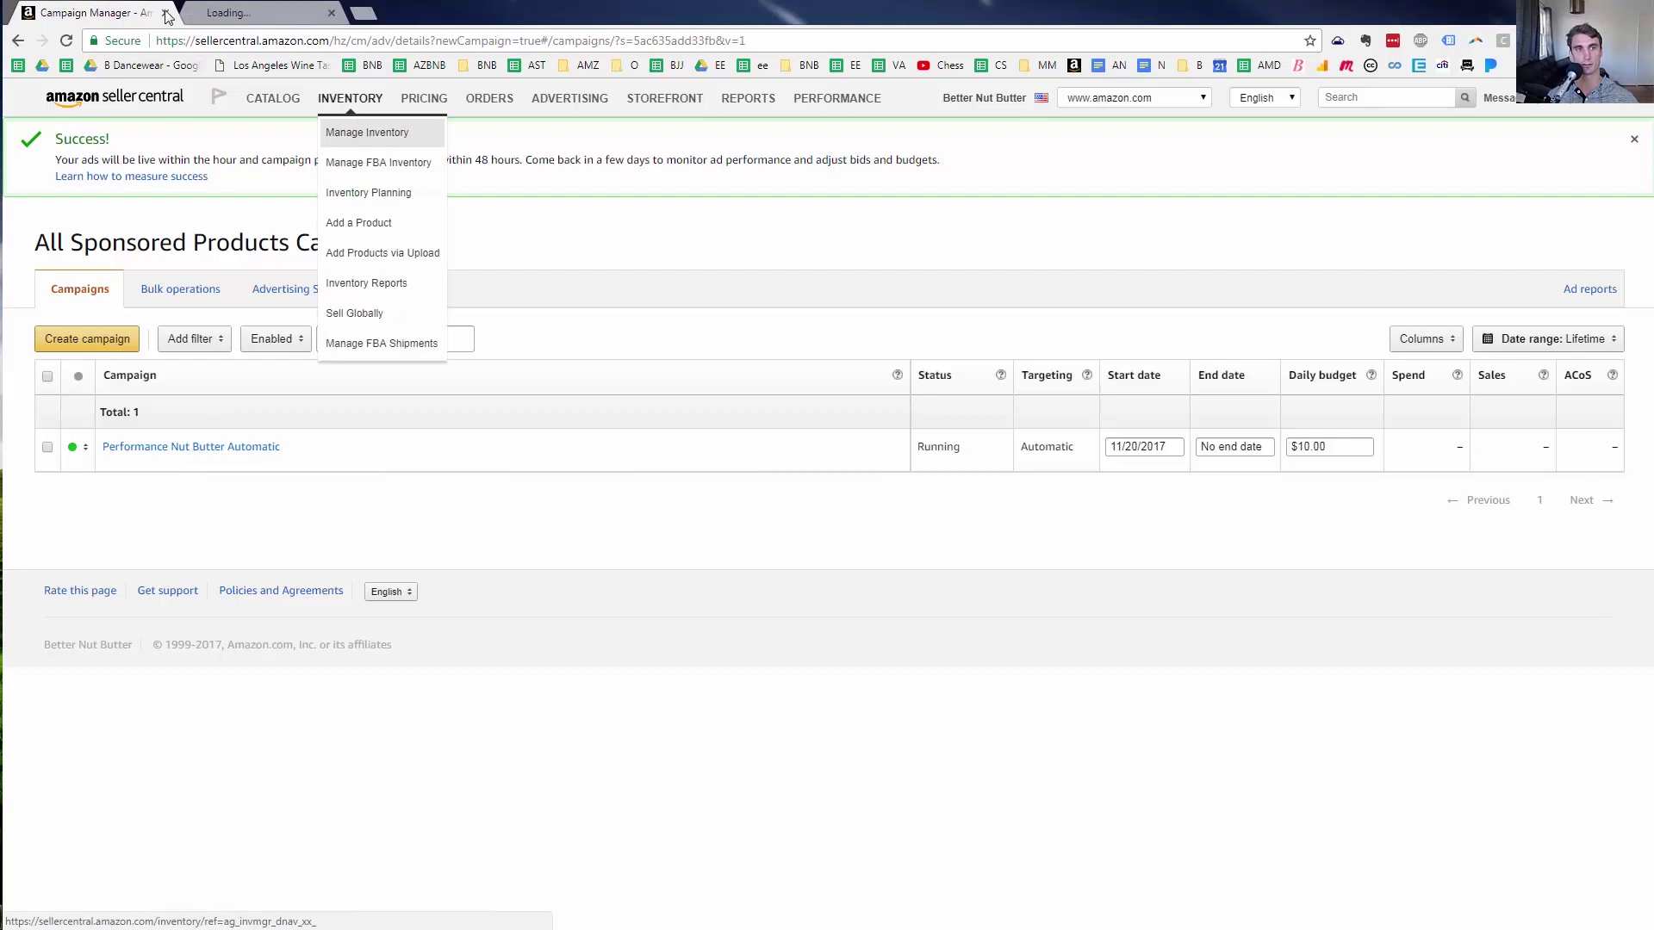
key(ctrl+Tab)
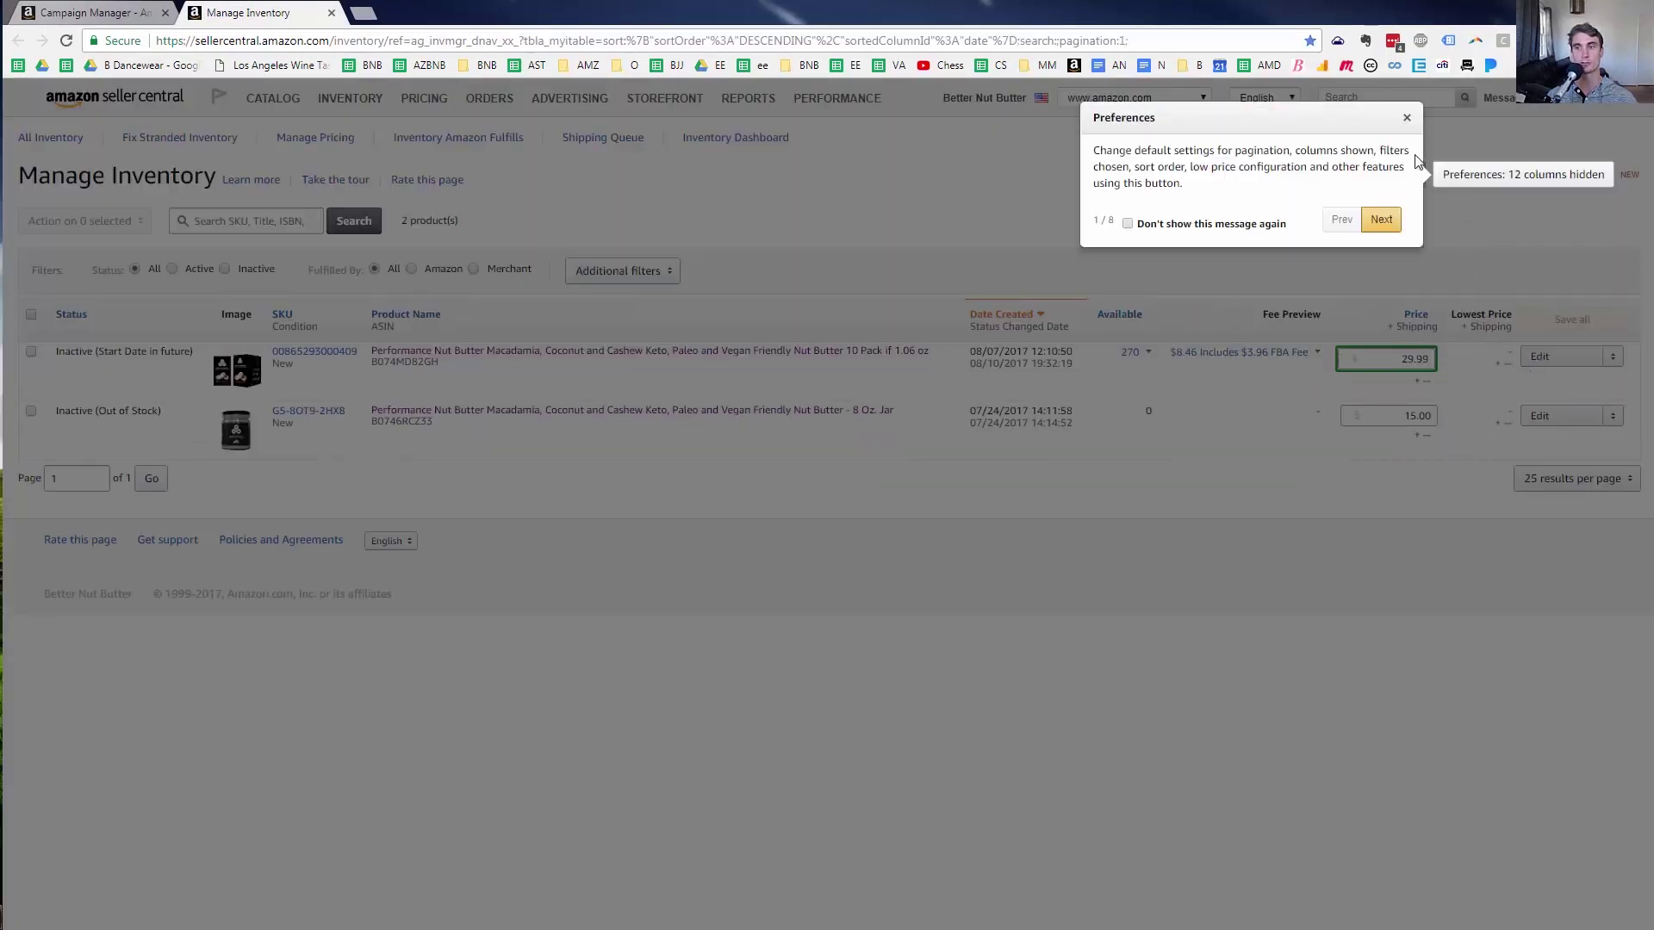
click(1407, 117)
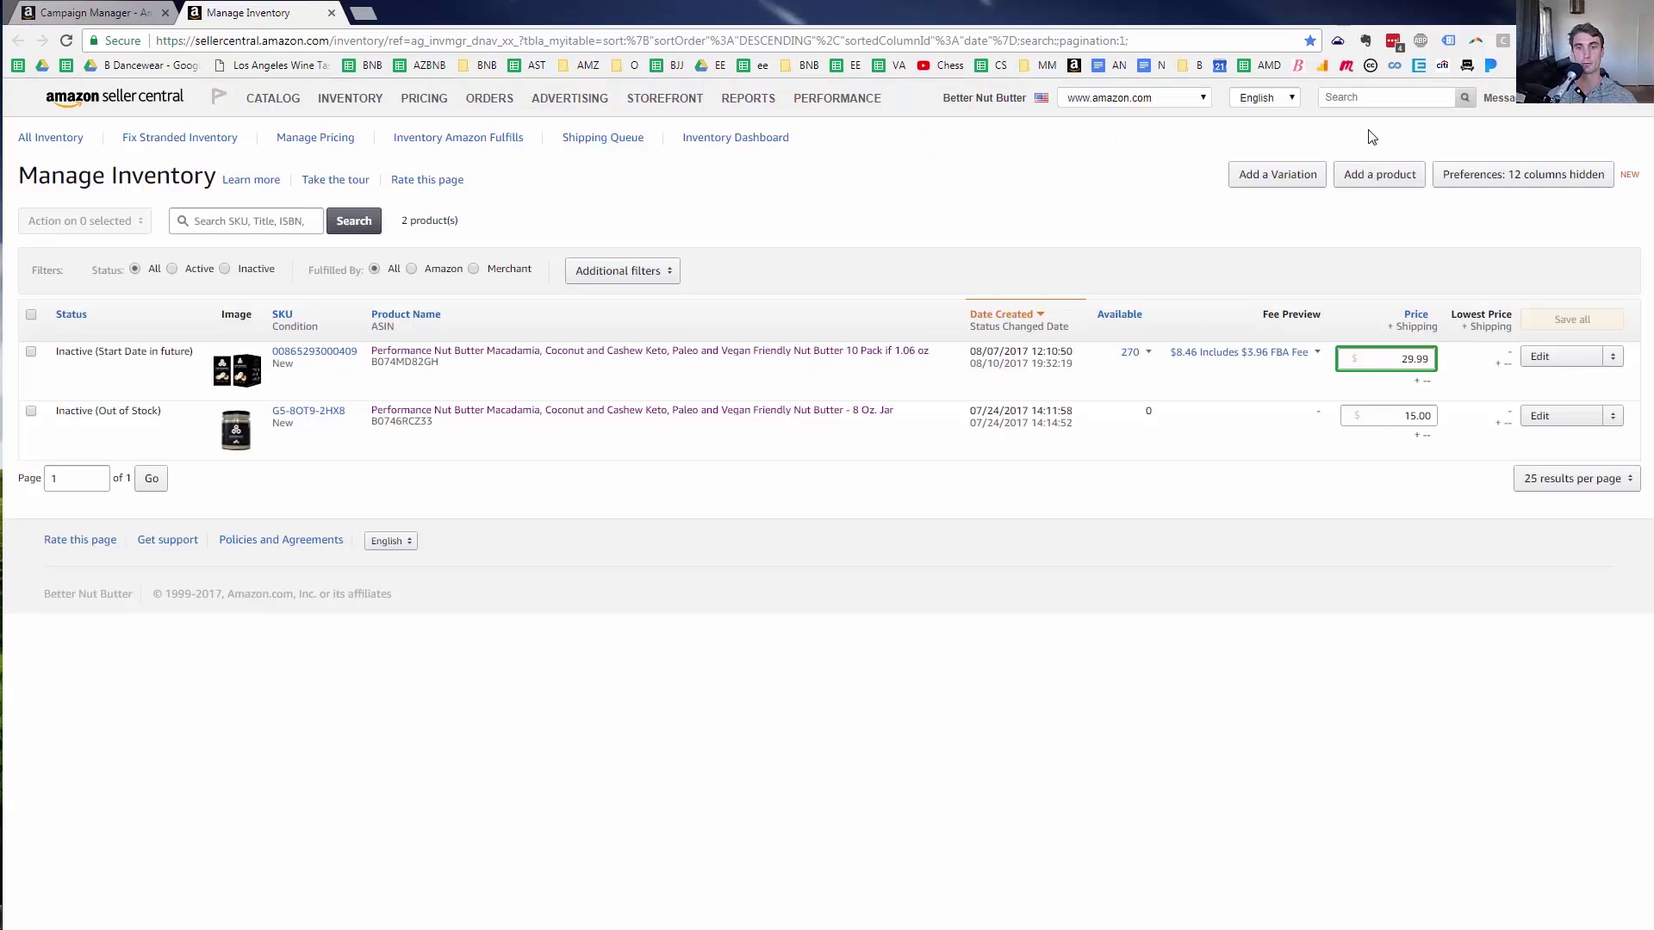
ctrl+click(822, 352)
click(383, 15)
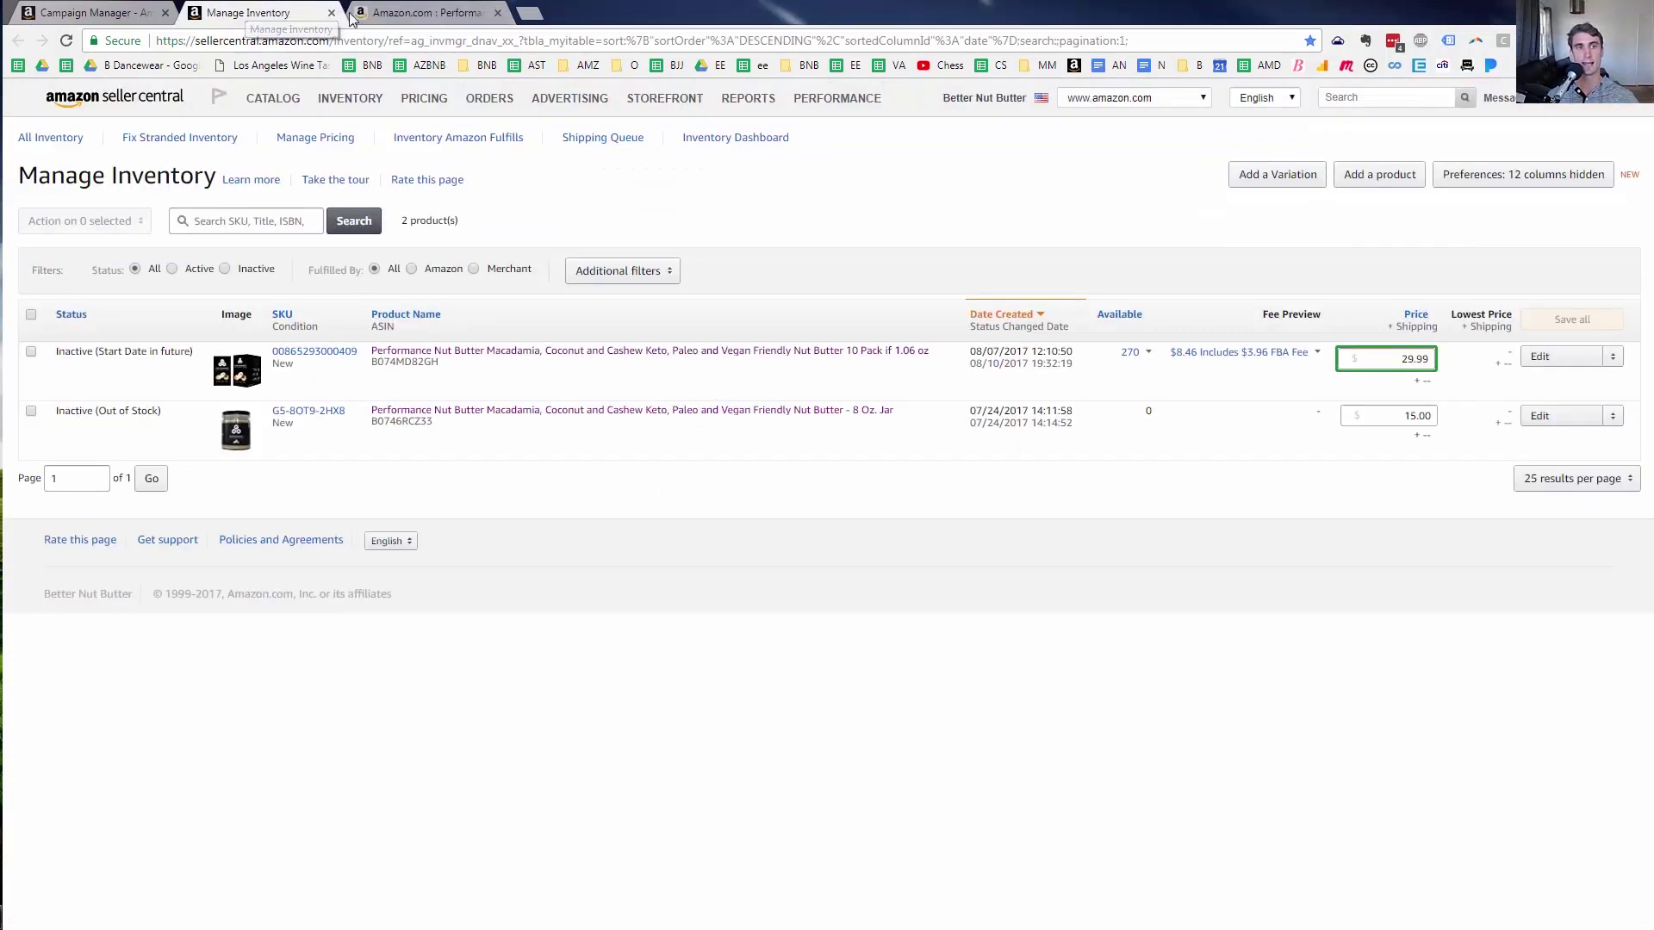
click(259, 12)
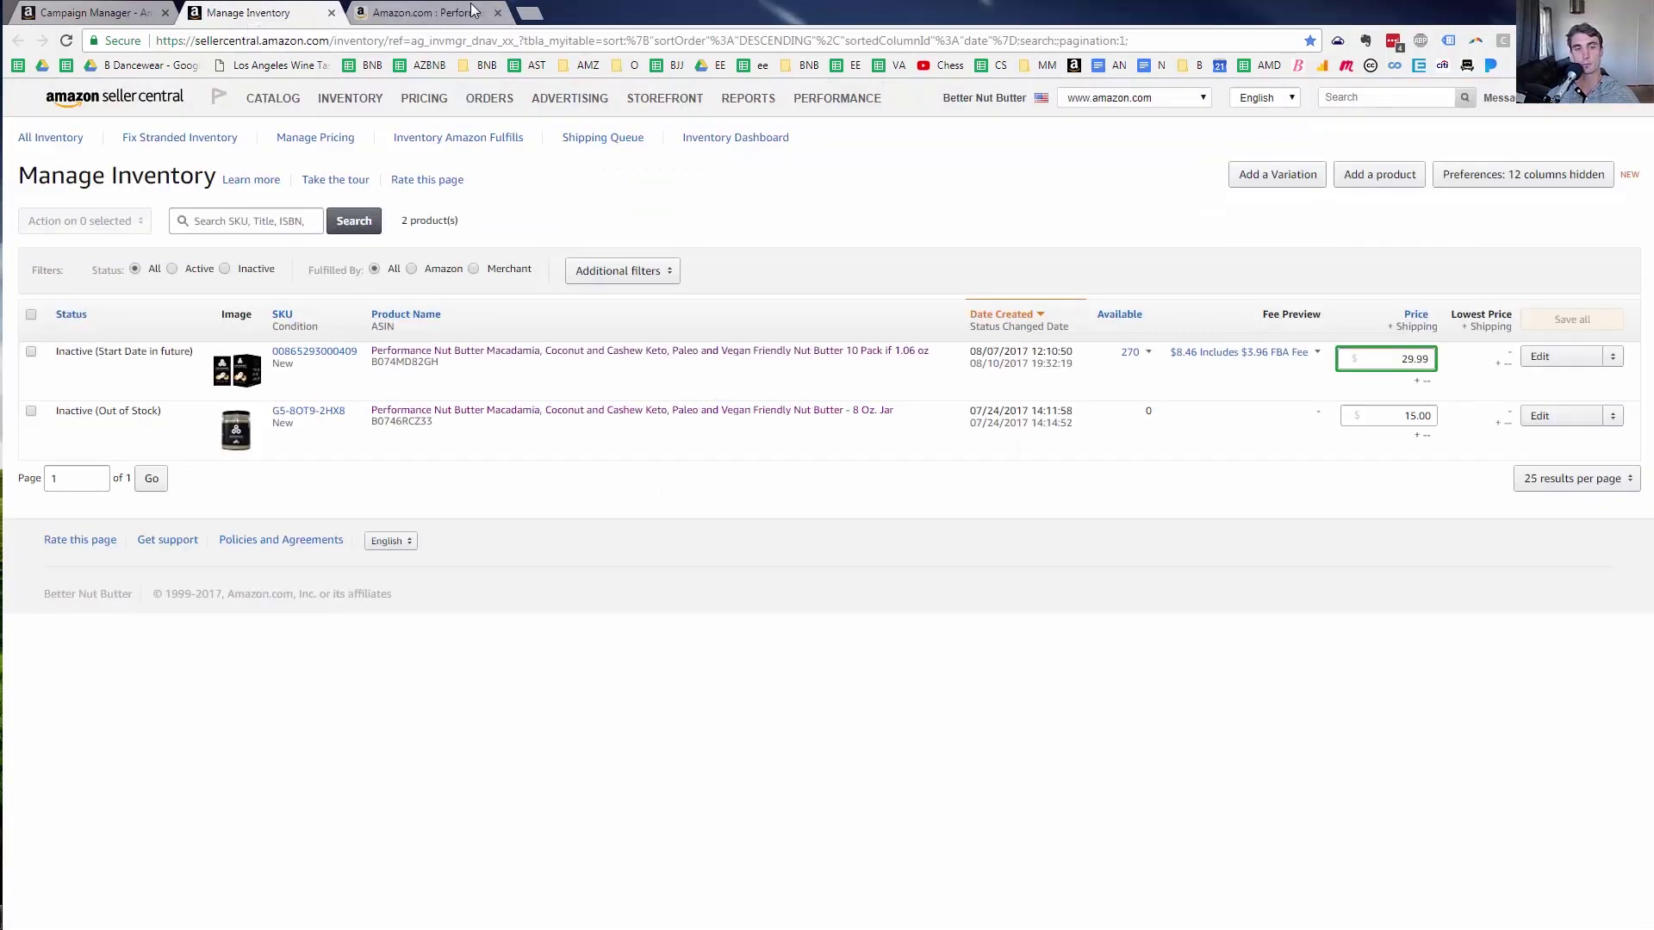
click(471, 11)
Examine the wording of the listing's title and product description for possible ad keywords, and close the listing
triple_click(516, 284)
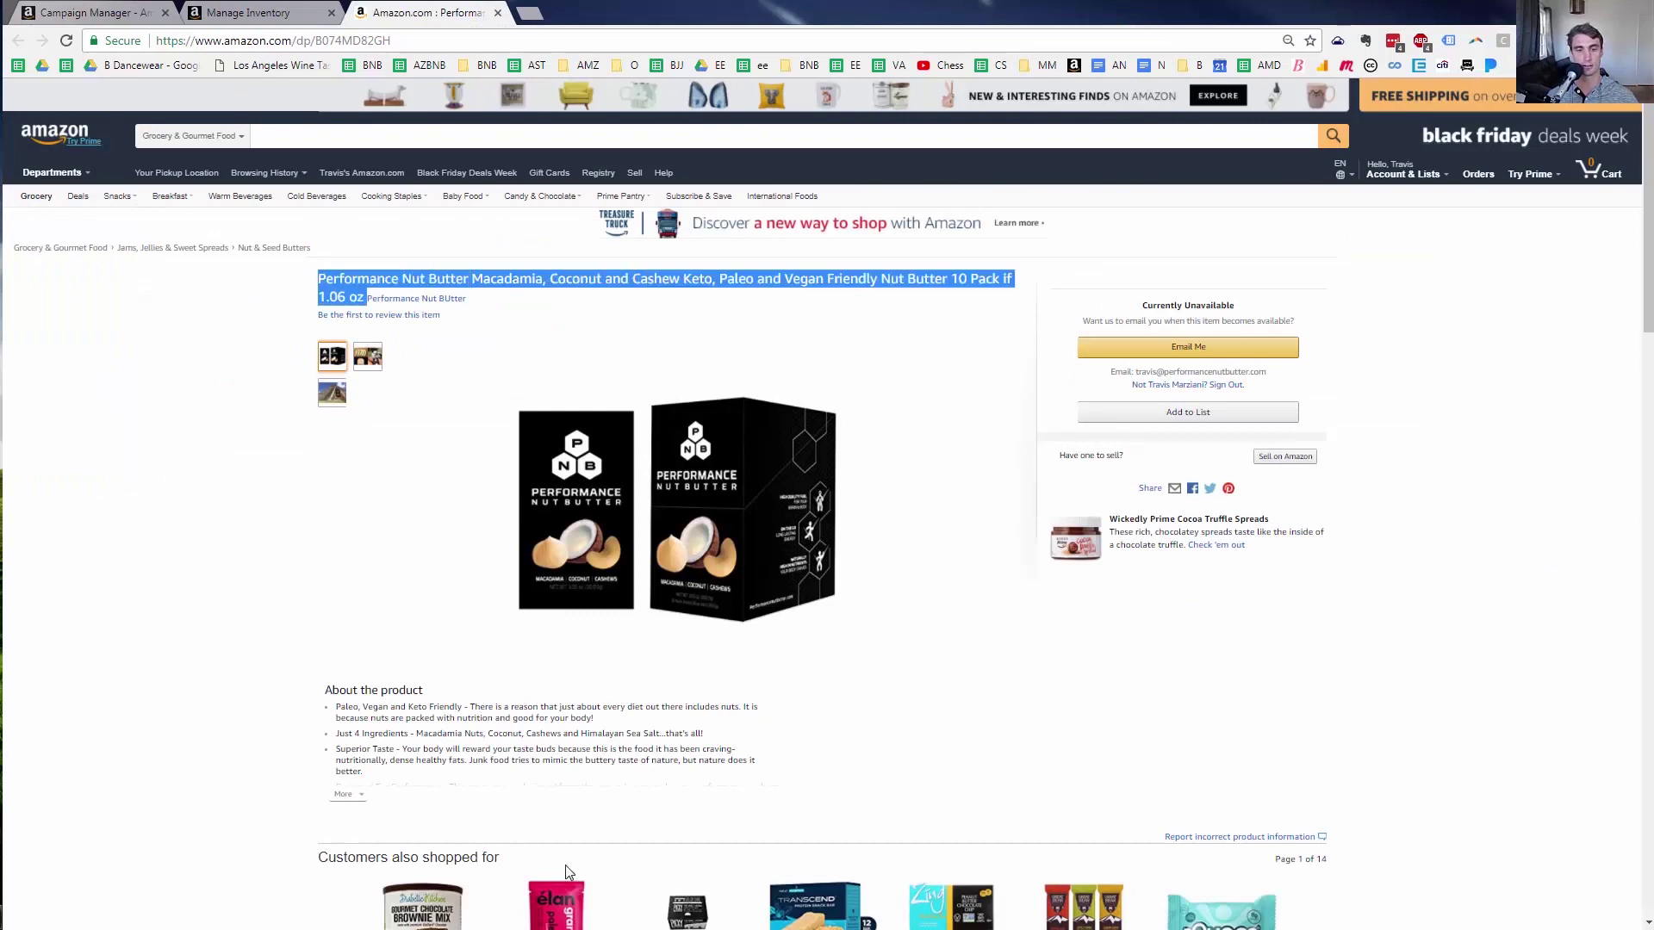
double_click(428, 720)
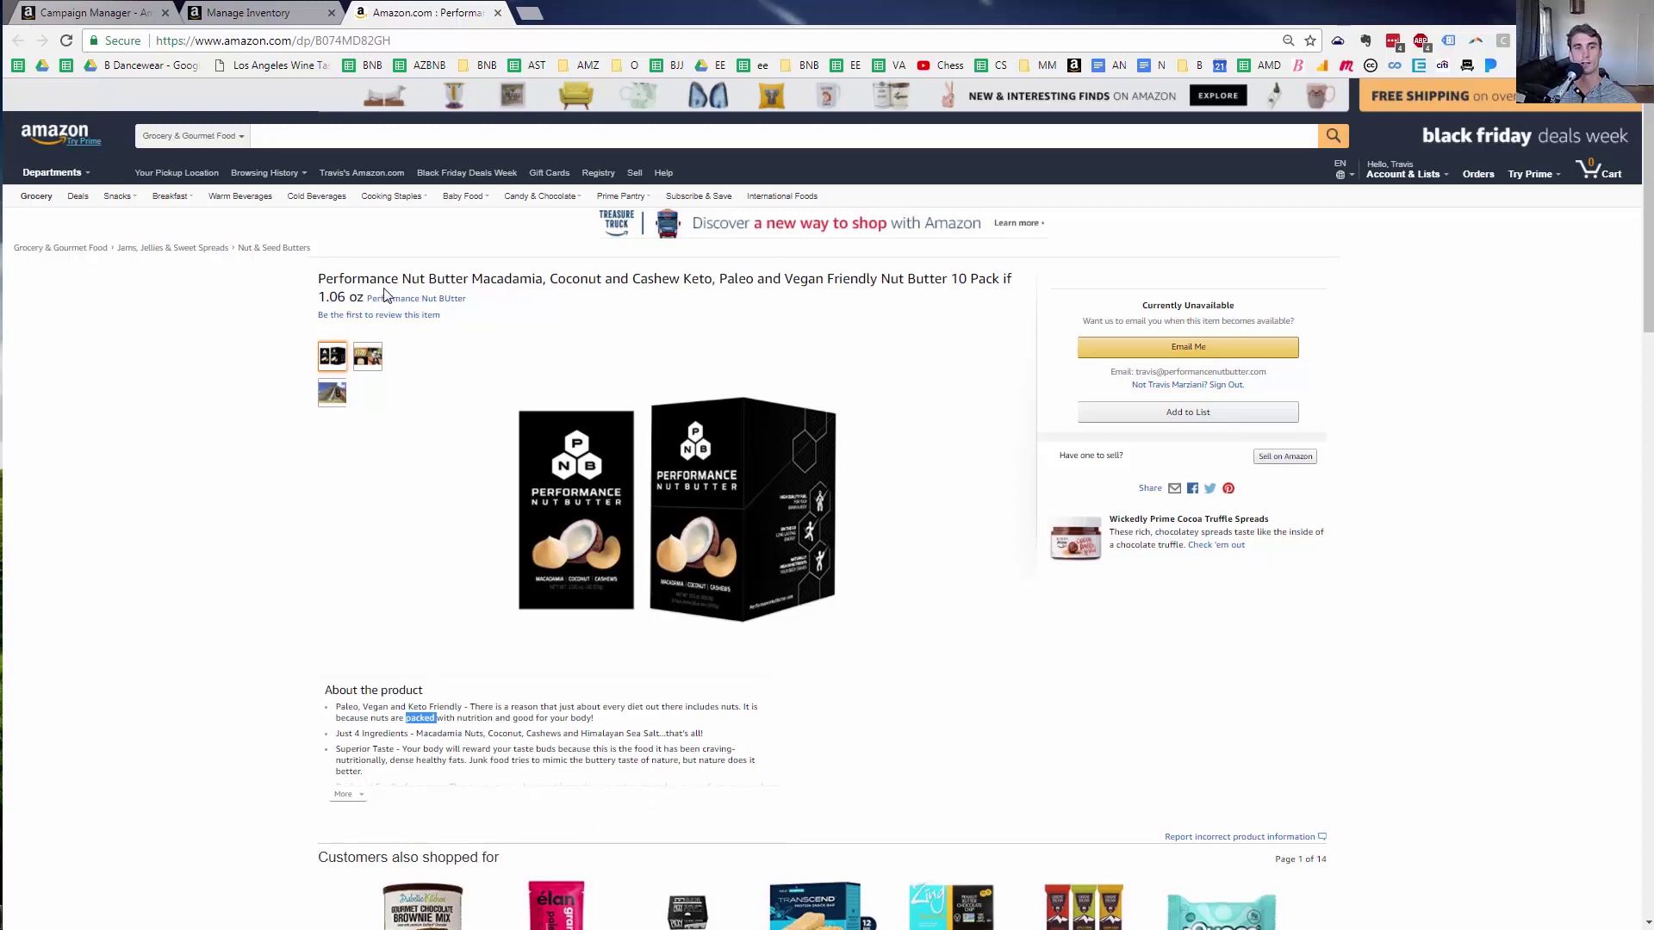
drag(485, 281, 533, 283)
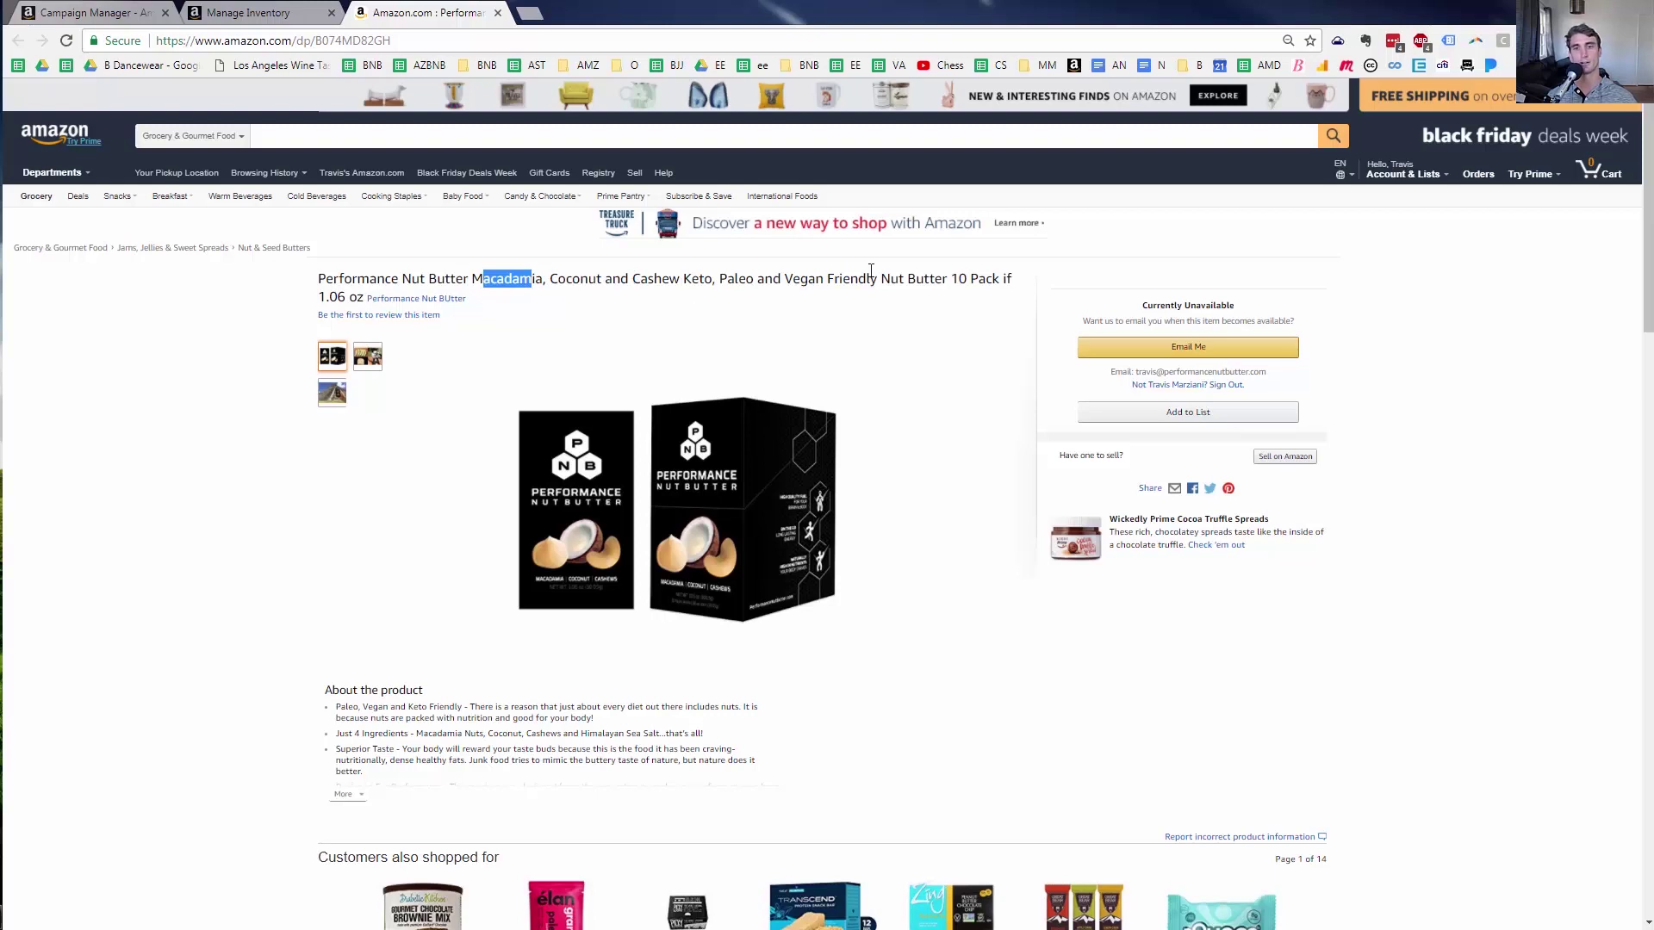
click(497, 13)
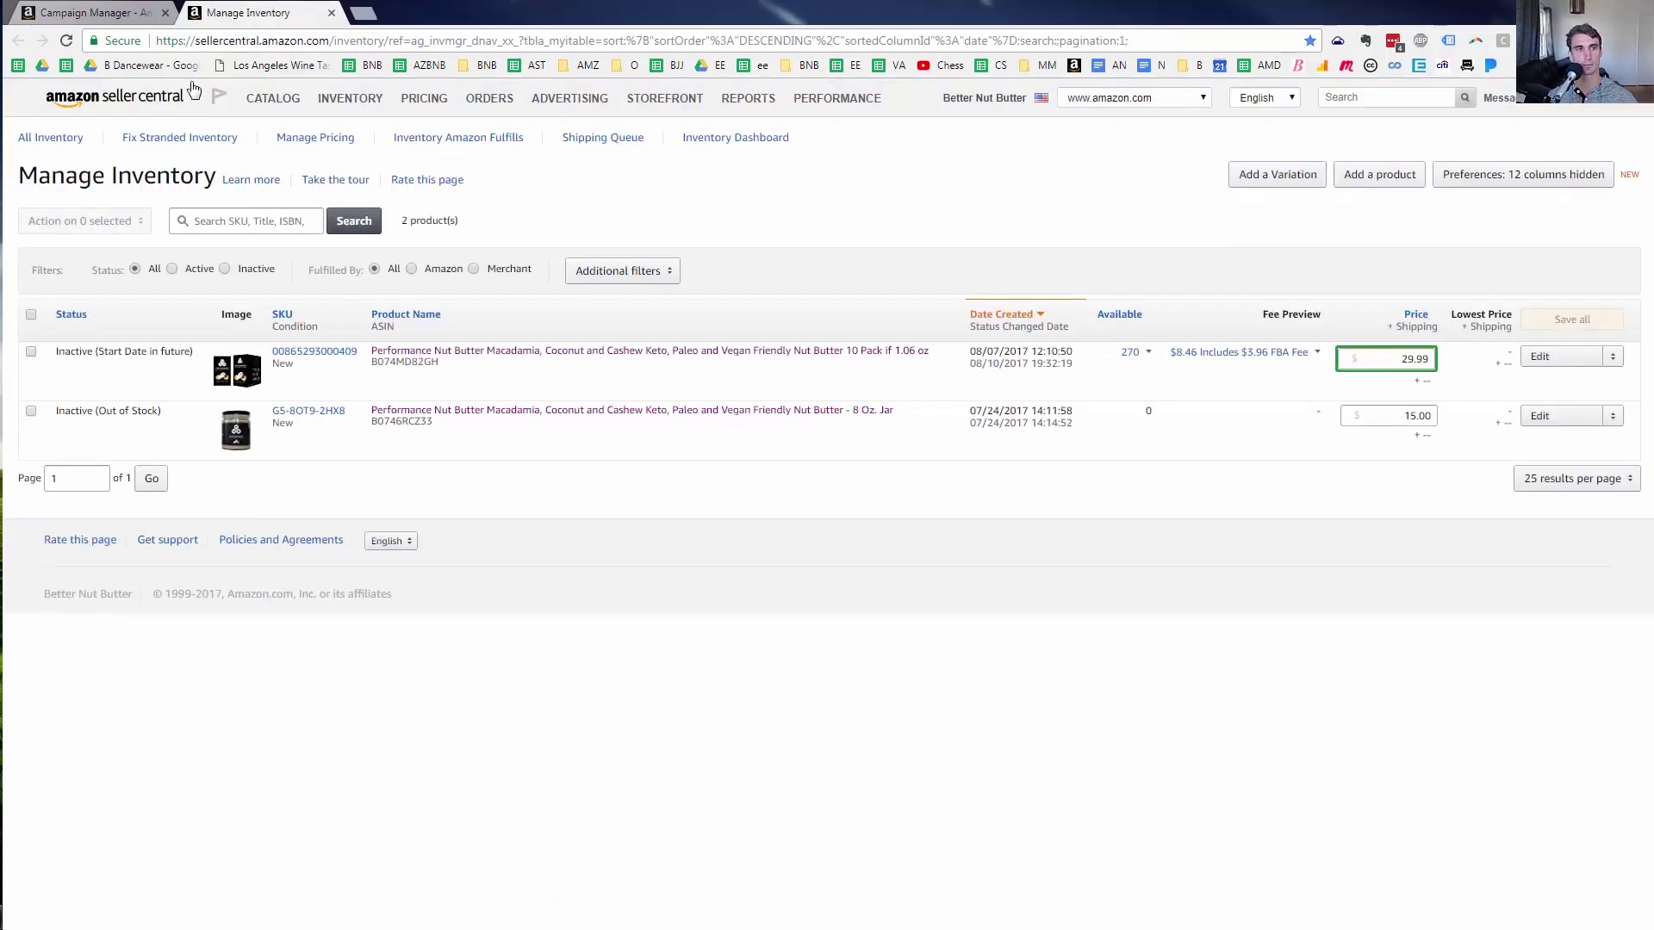
Add "almond" and "peanut" as Negative Phrase keywords to the Performance Nut Butter Automatic campaign and return to its ad groups
click(121, 16)
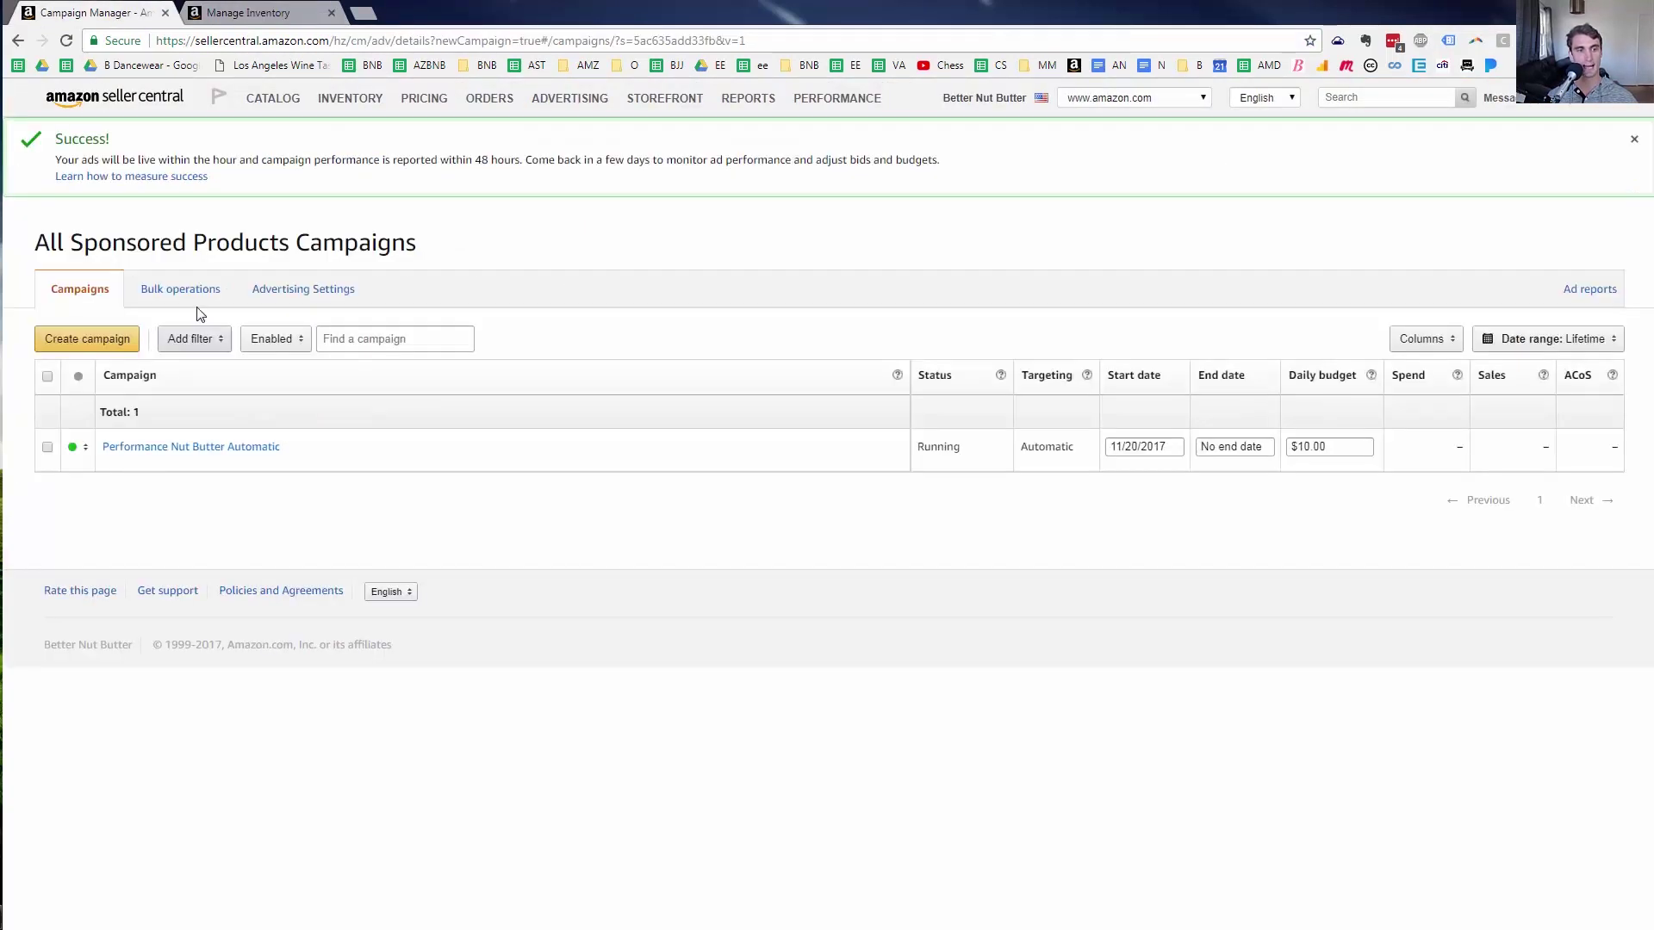
click(207, 447)
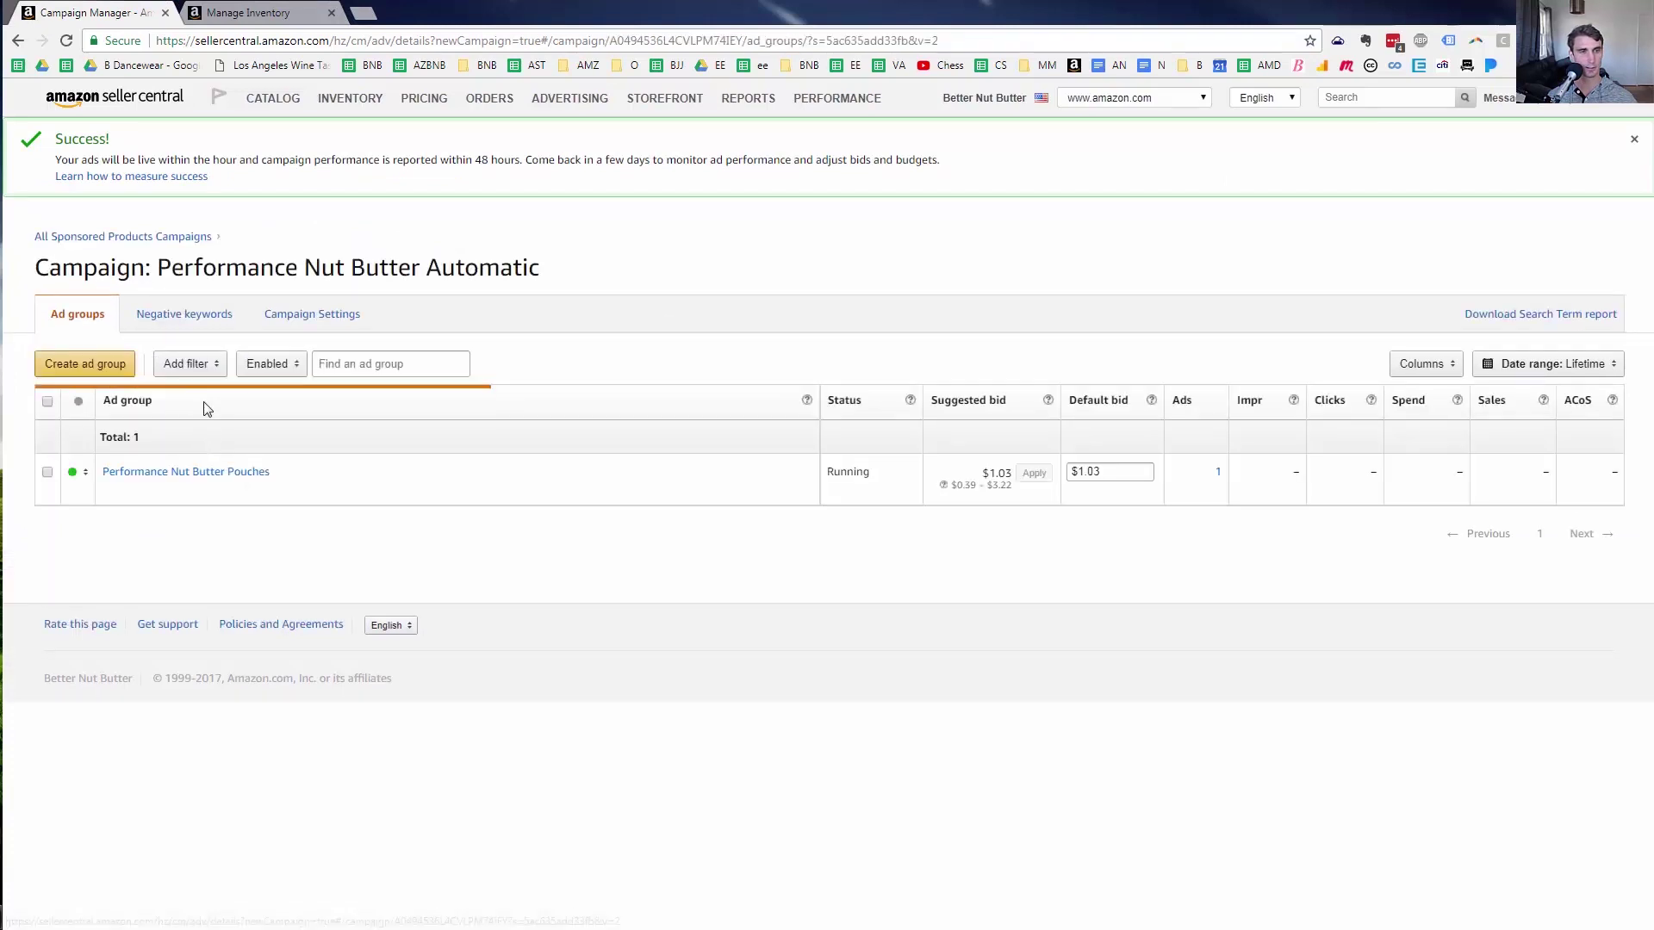
click(196, 315)
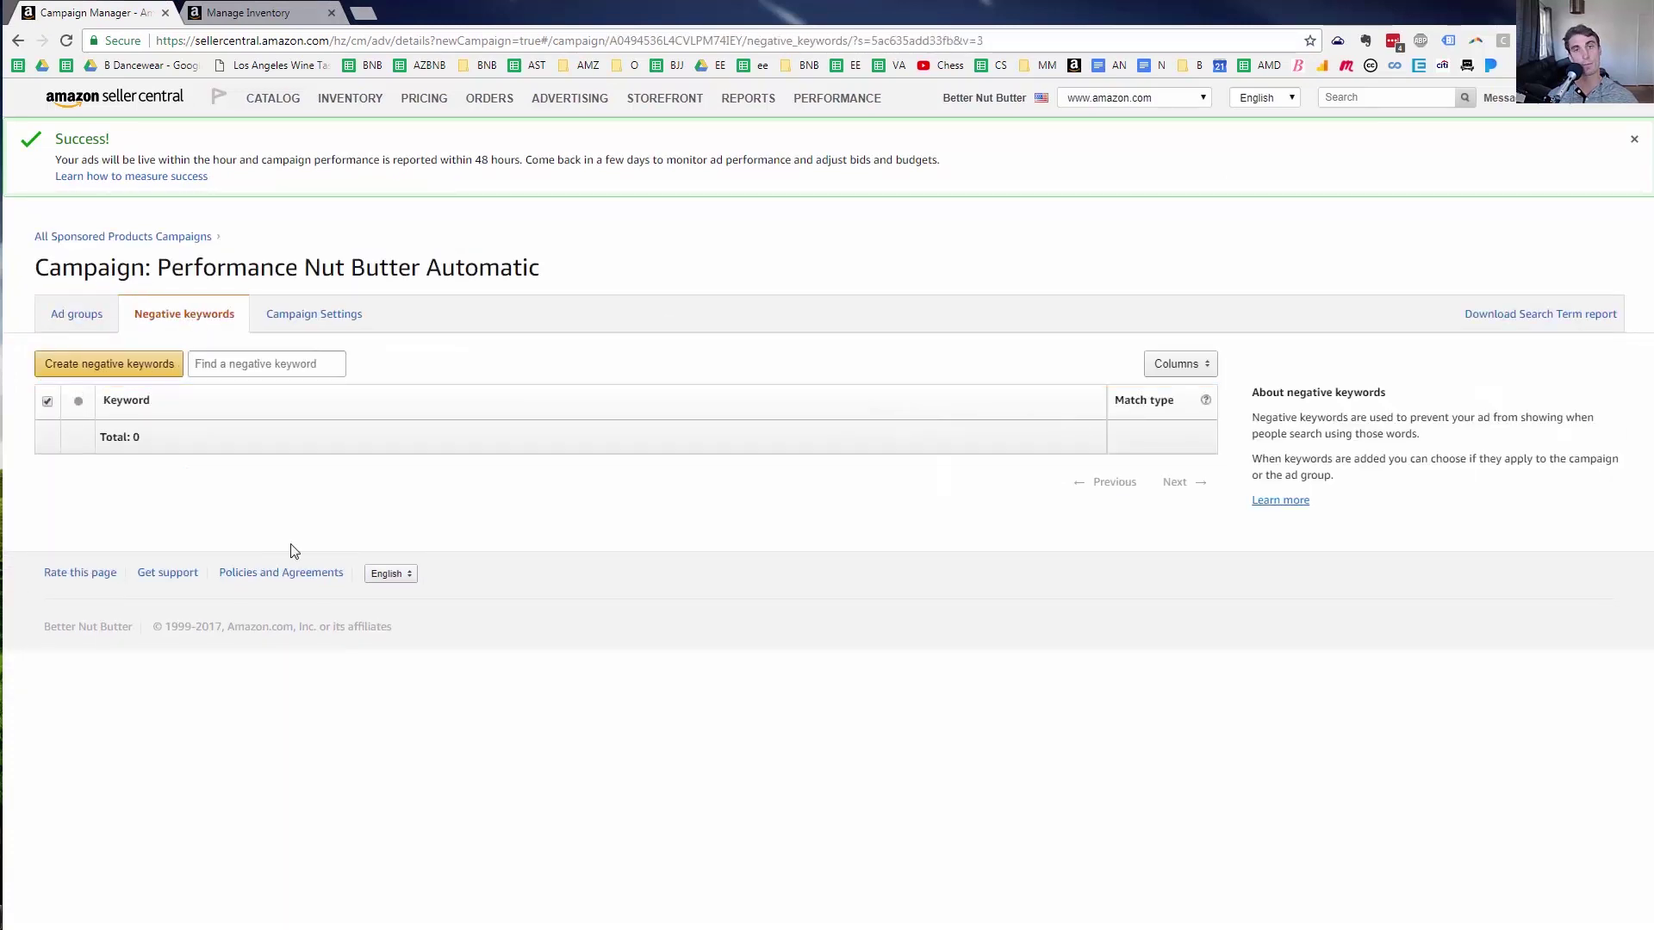
click(150, 366)
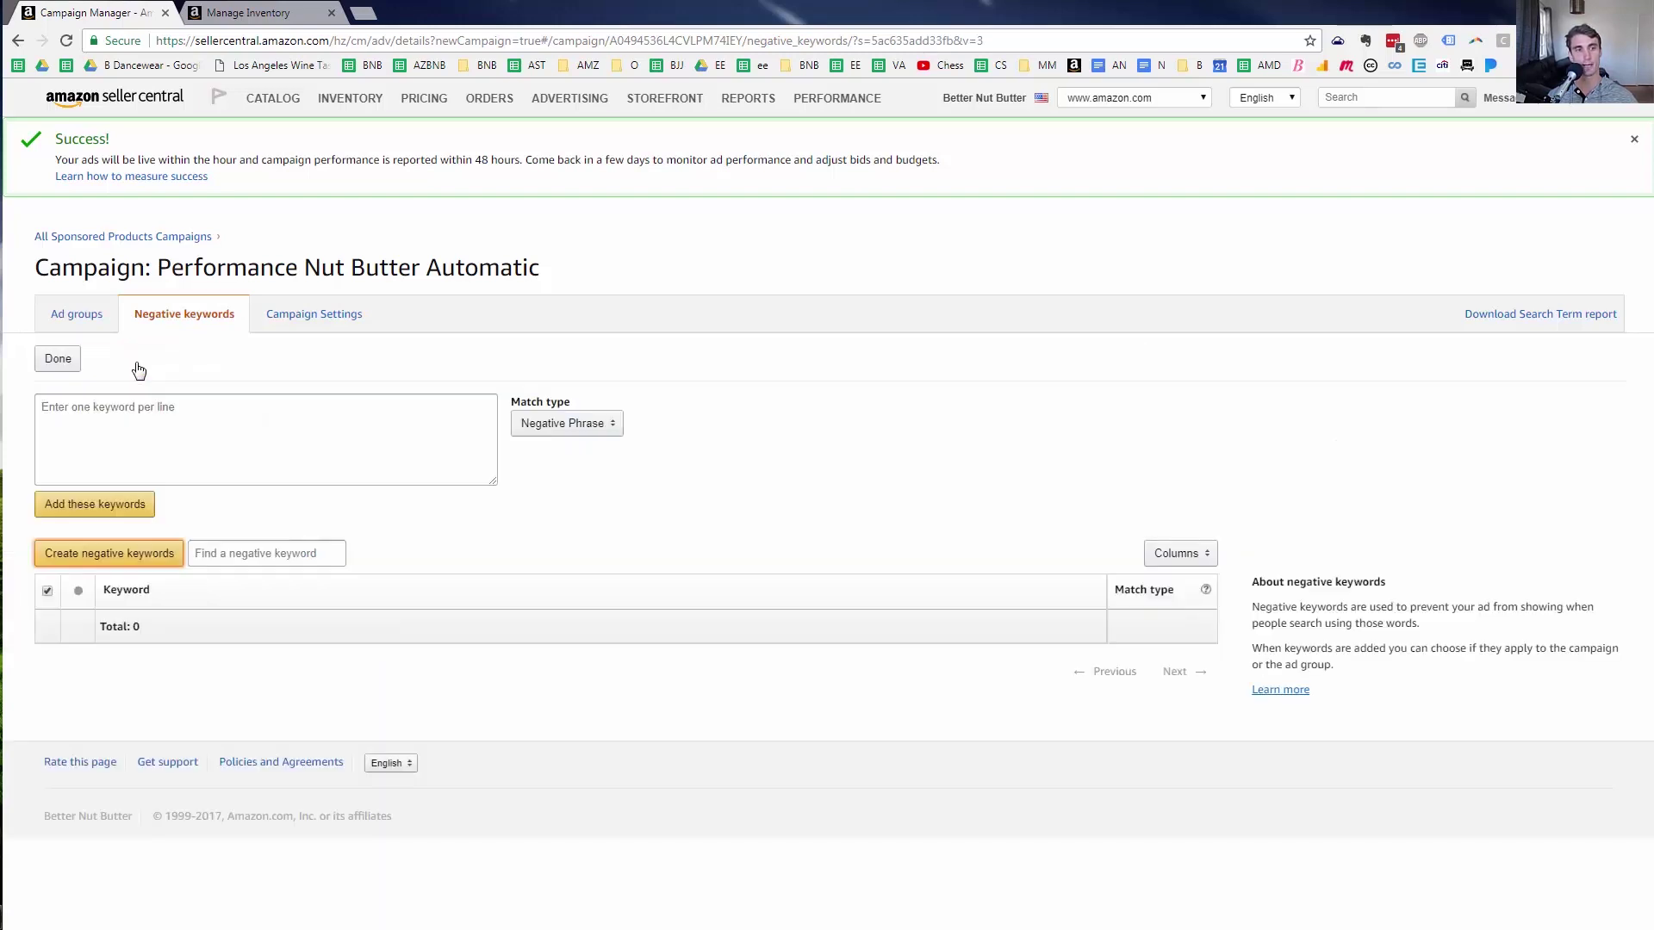
click(225, 435)
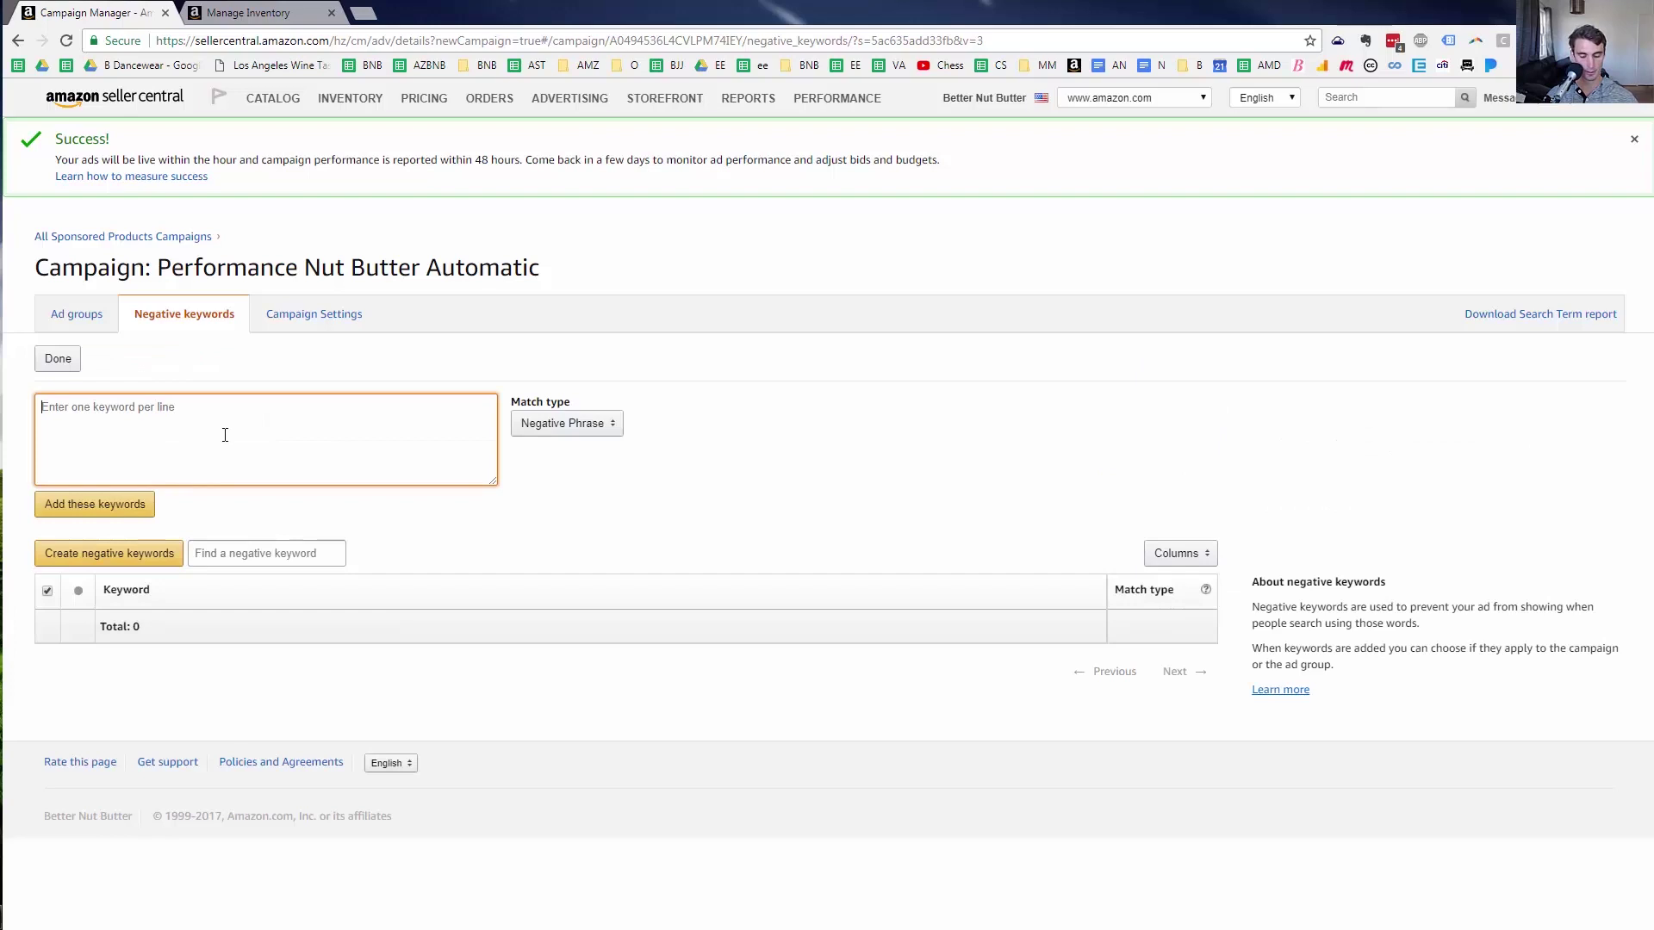
text(almo)
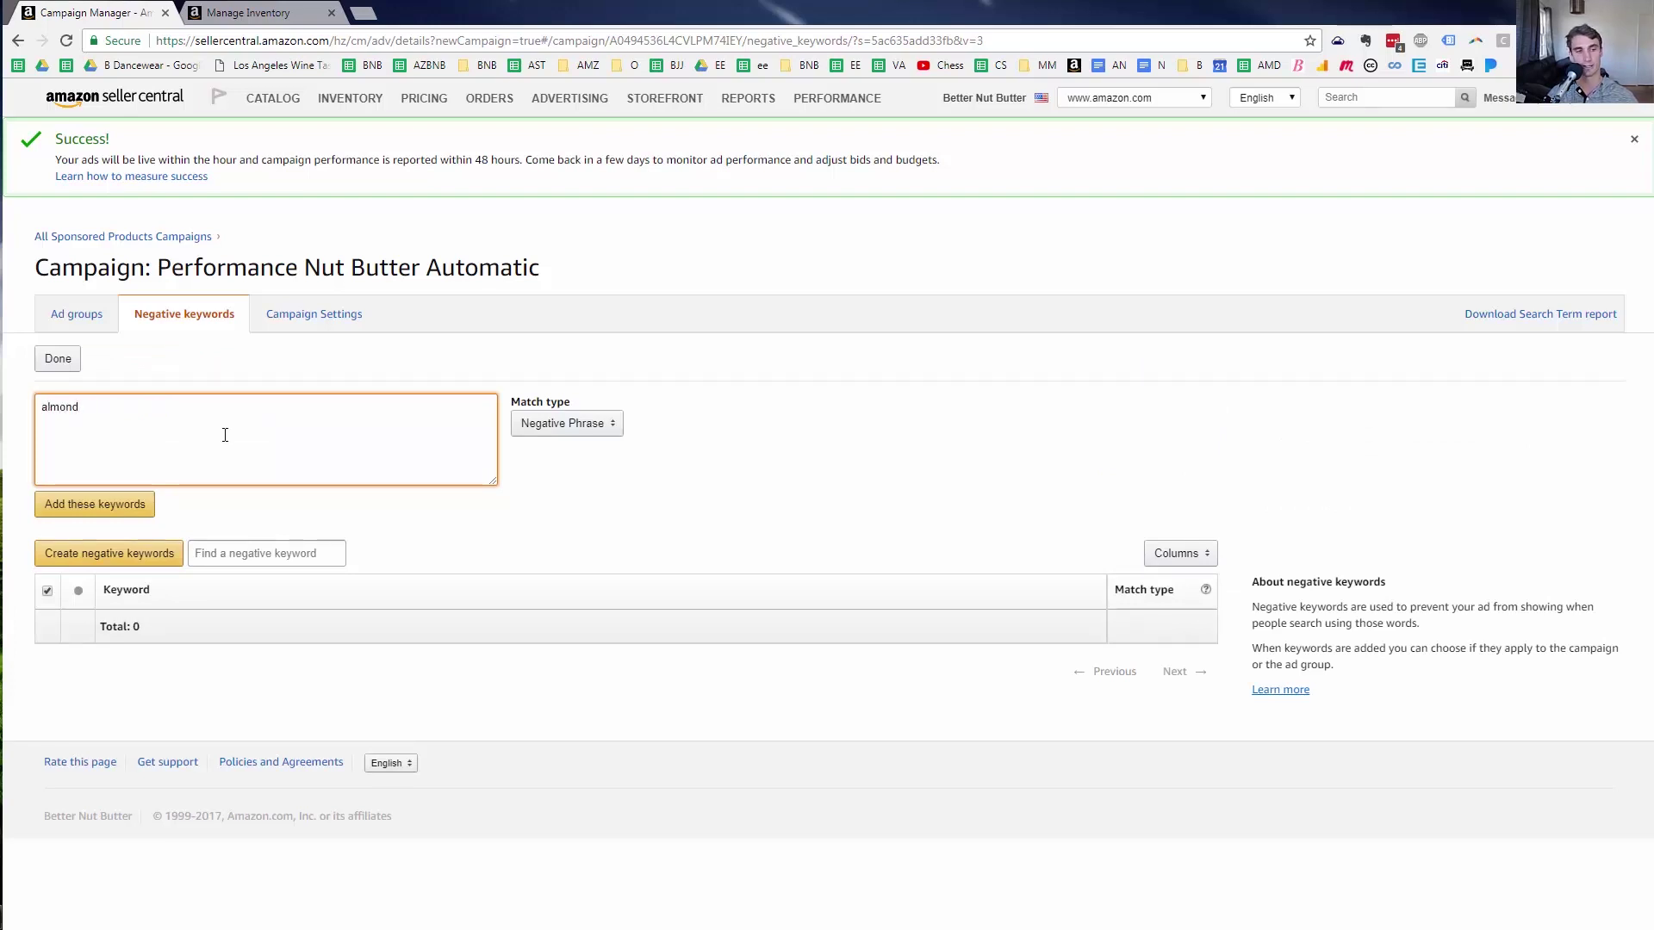
text(nd)
key(Return)
text(peanut)
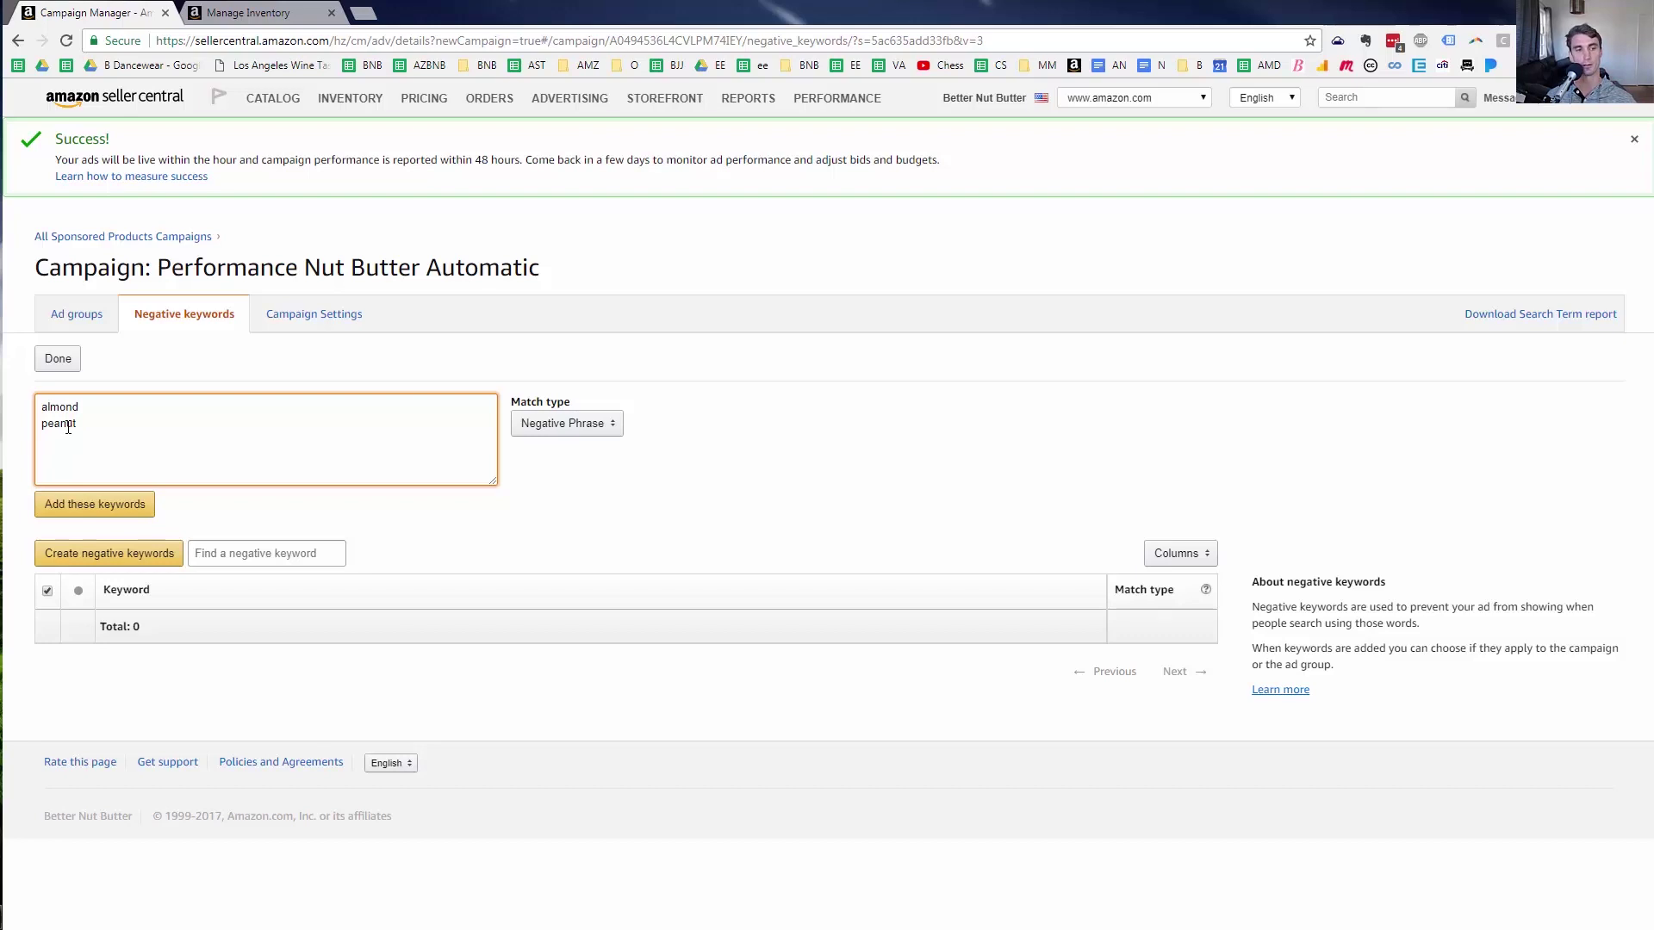
click(111, 515)
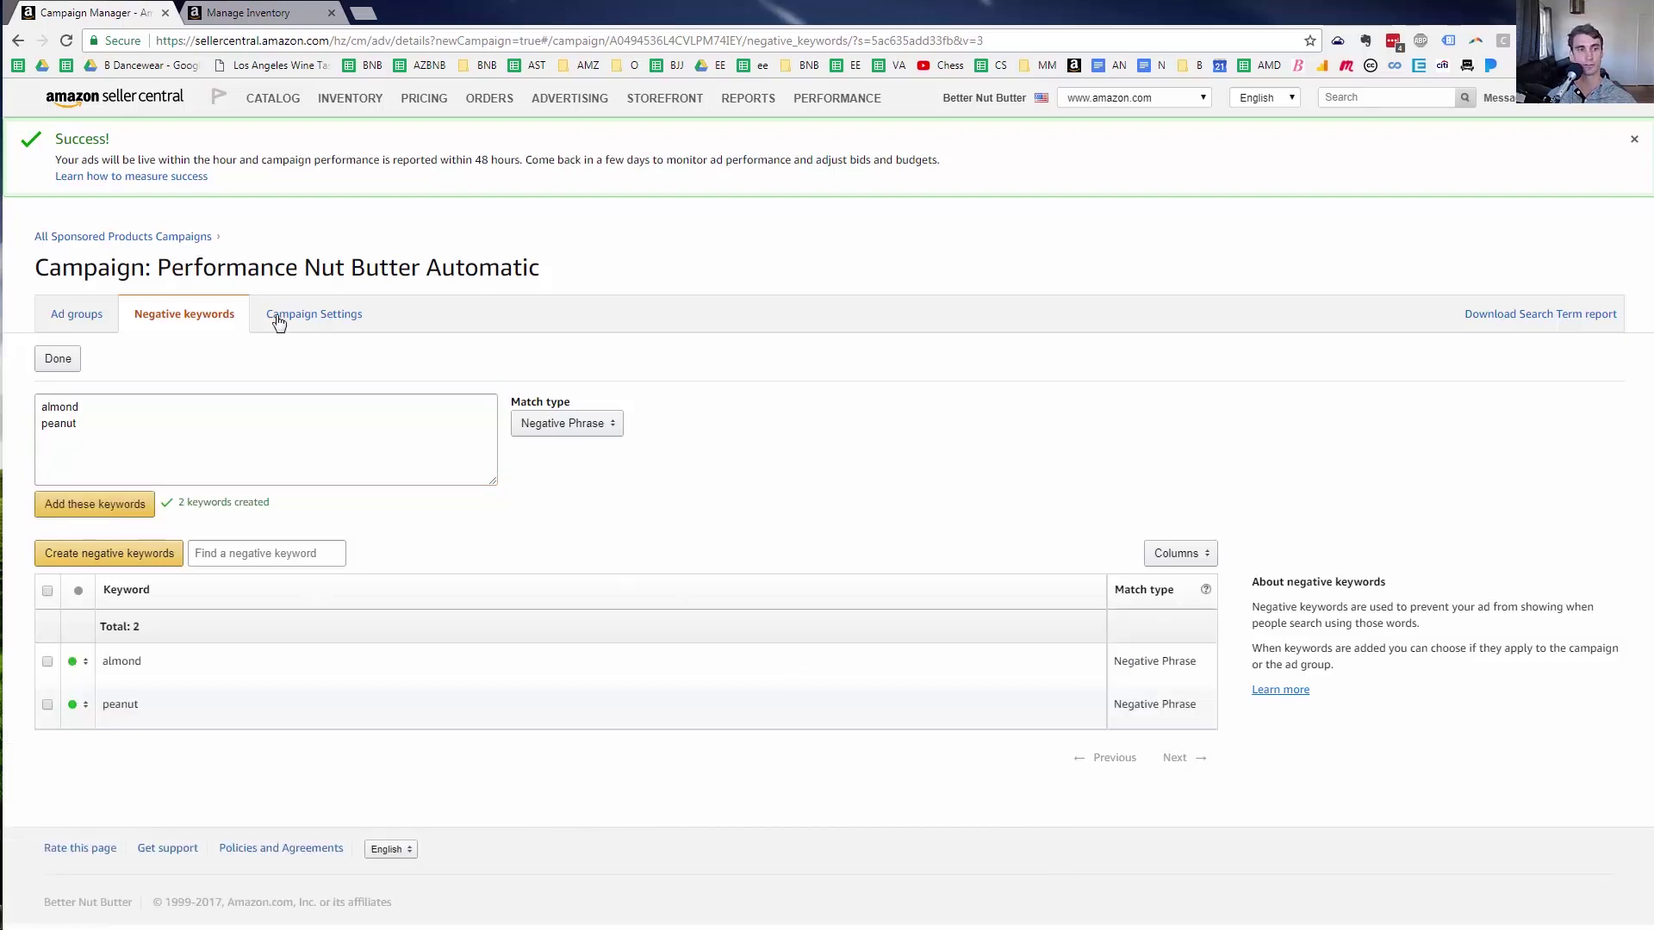
click(77, 317)
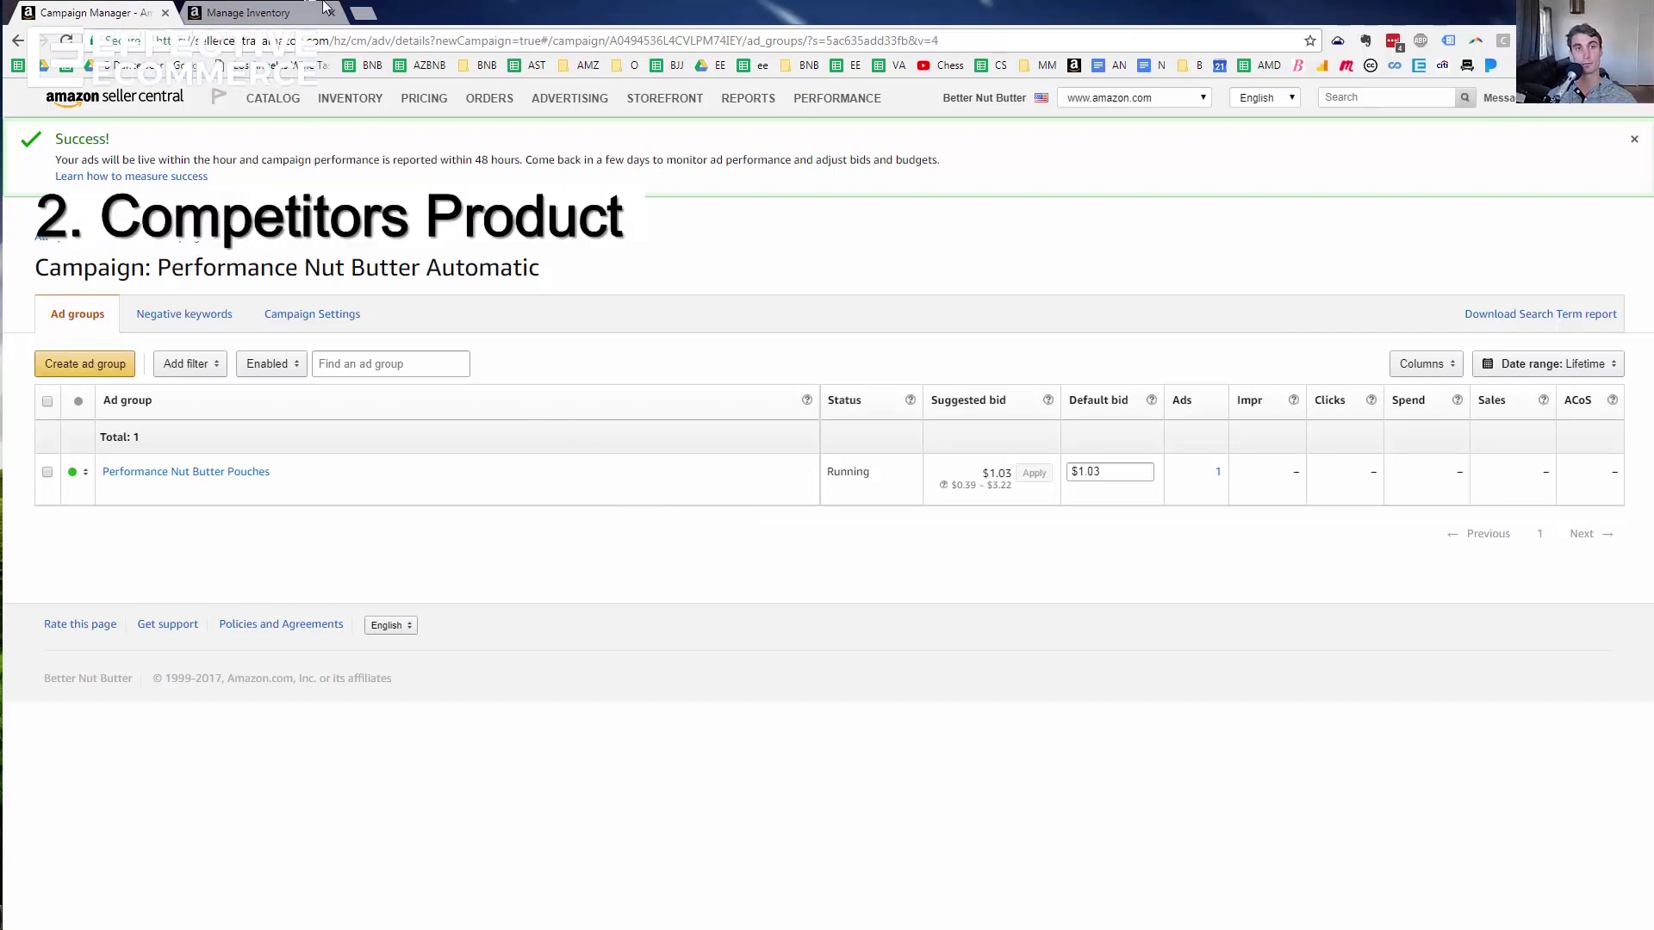
Open amazon.com in a separate tab and search the store for "nut butter"
click(363, 13)
text(amazon.com)
key(Return)
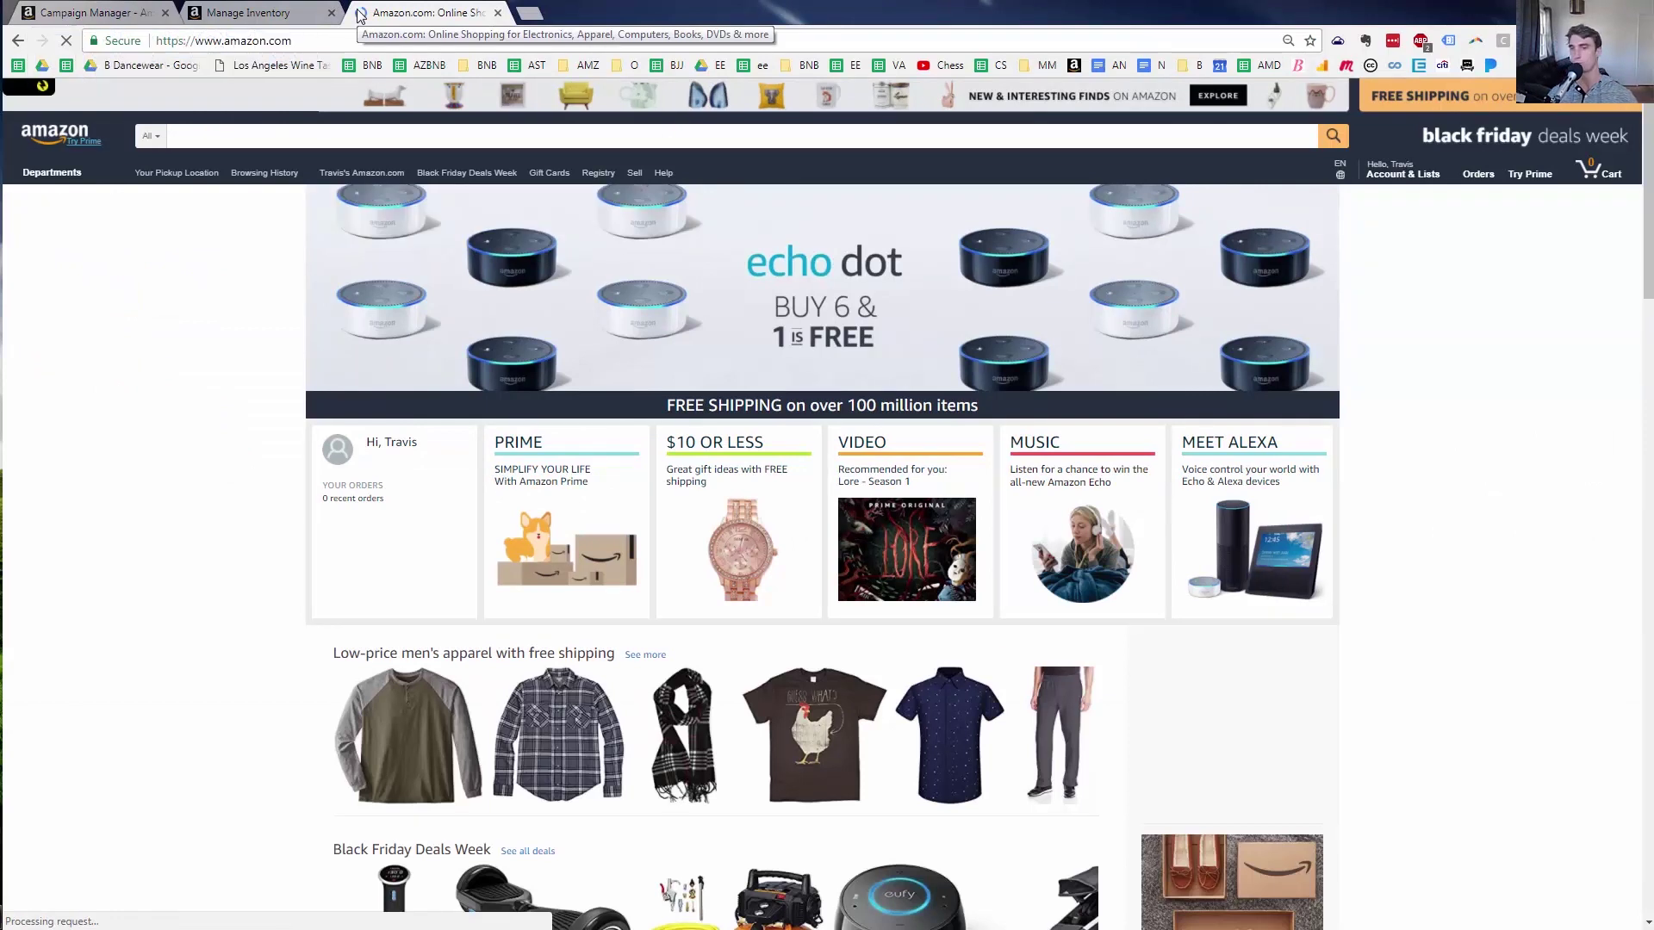
click(409, 133)
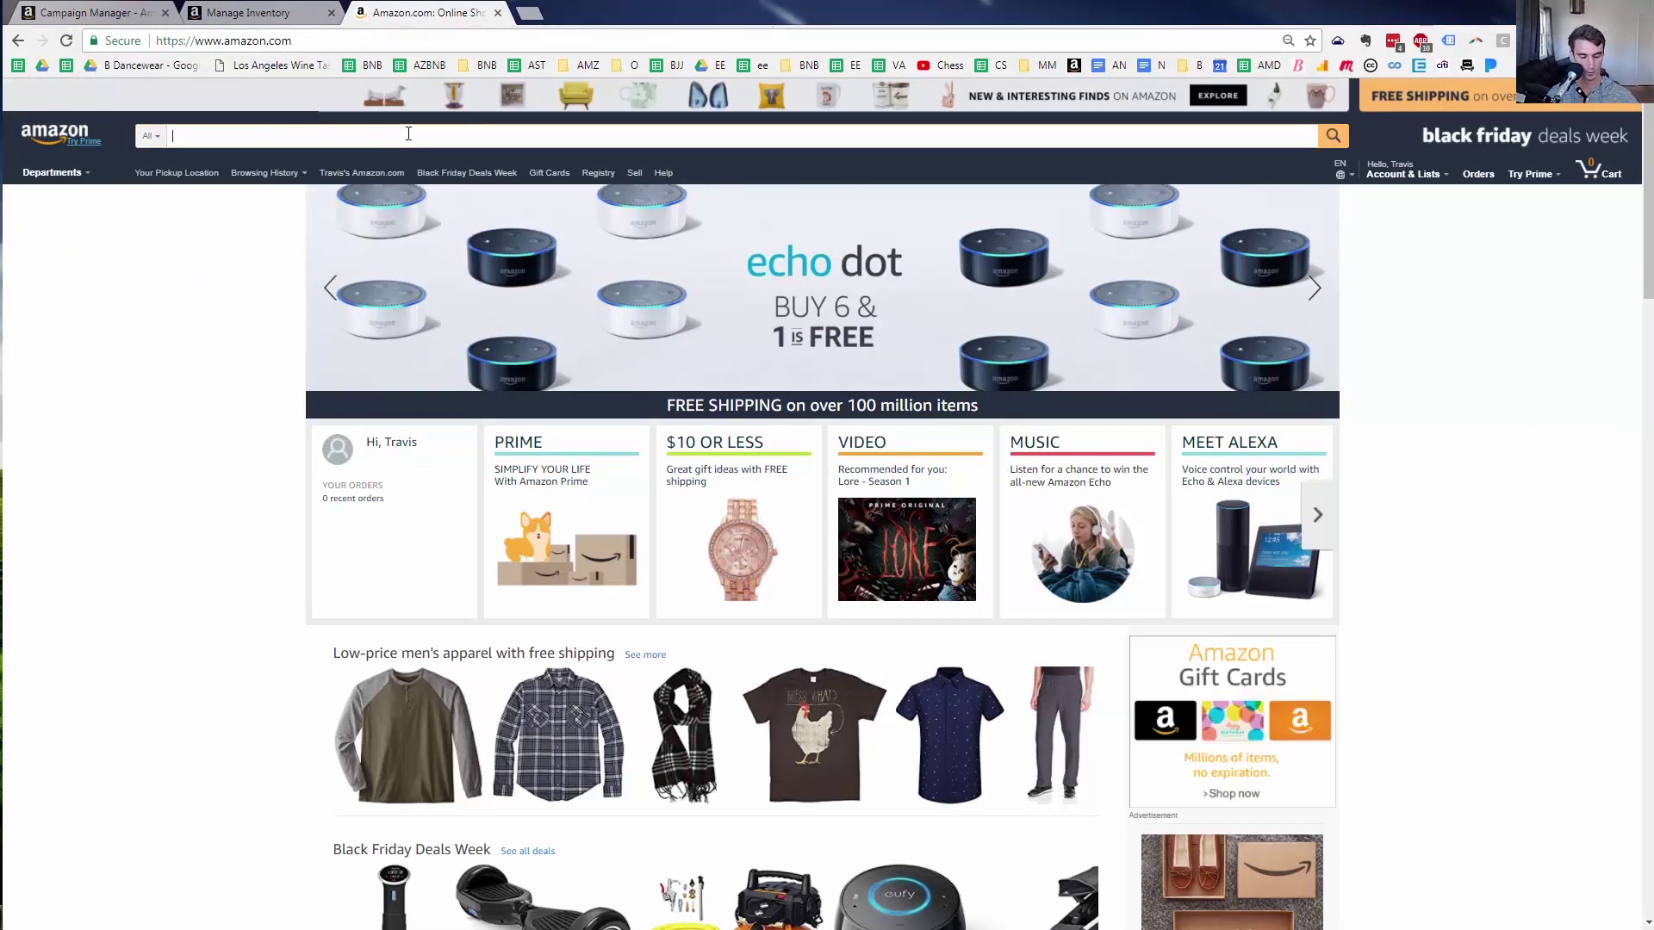
text(nut butt)
text(er)
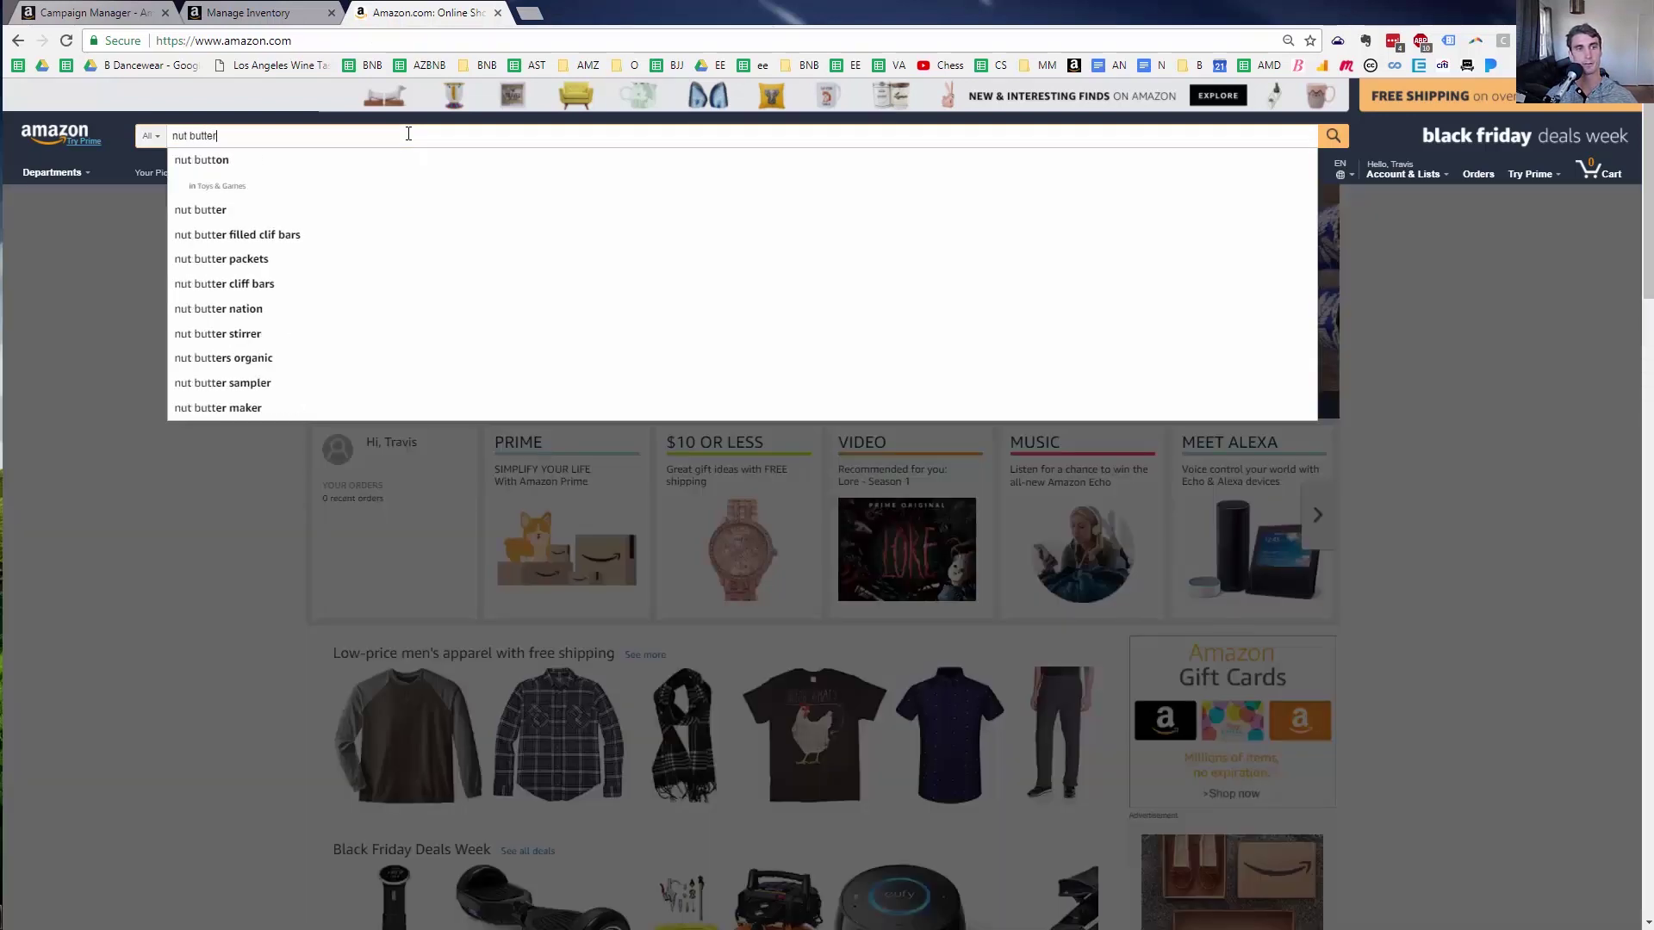
key(Return)
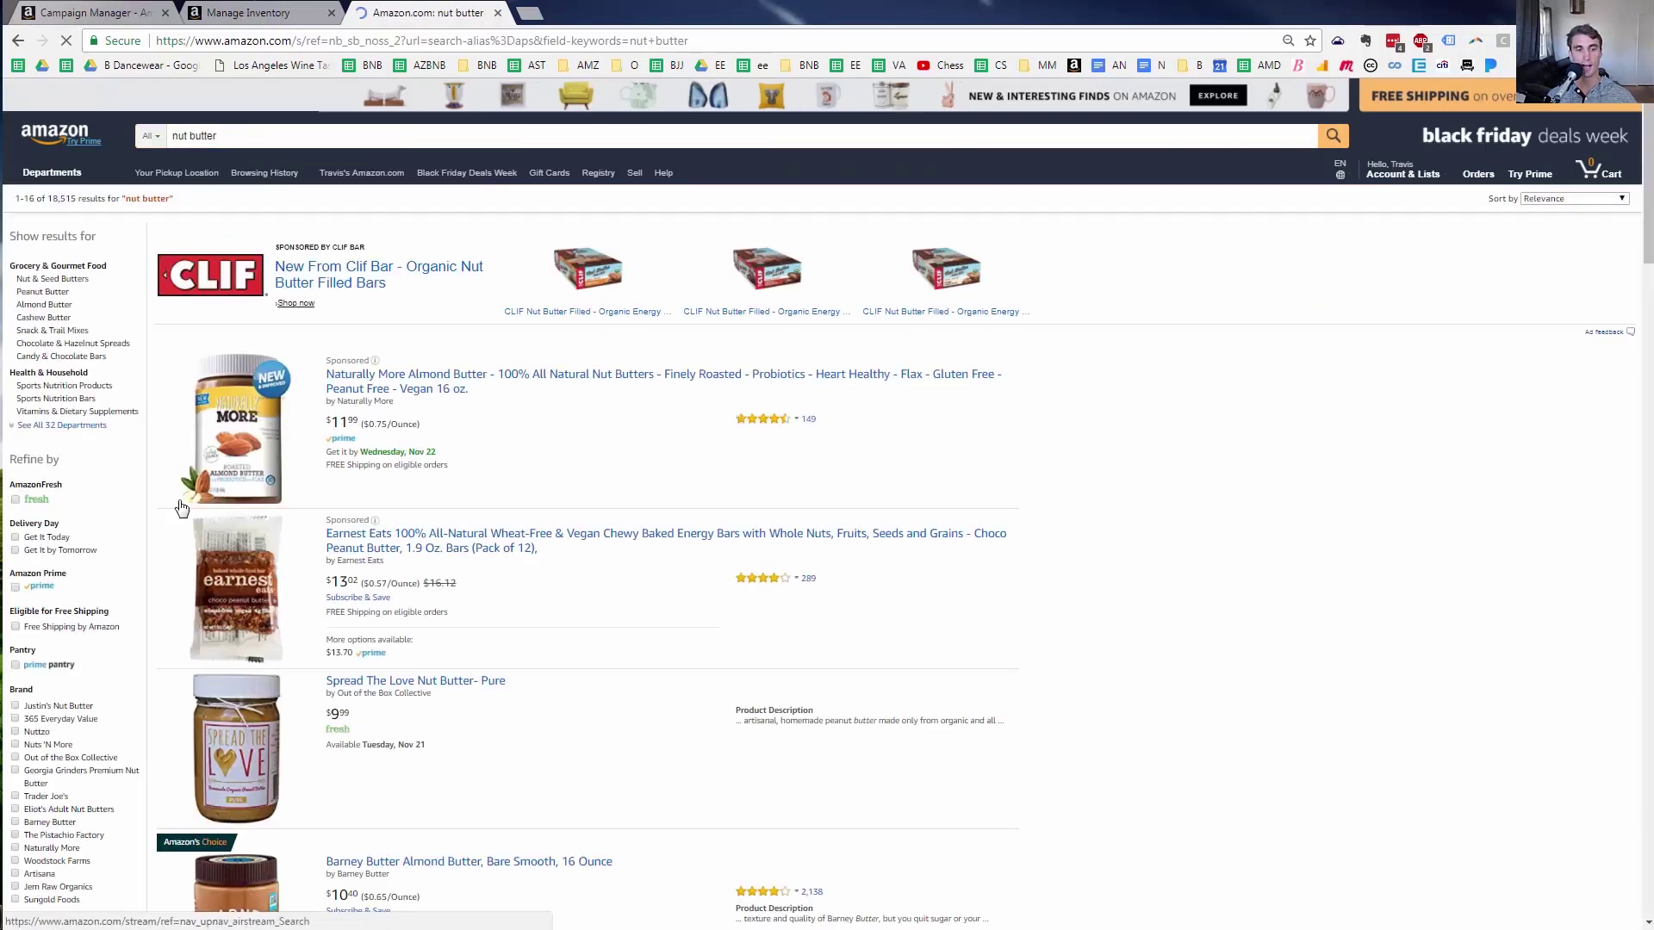
Open the competing Justin's Almond Butter, Maple Squeeze Packs listing from the results, highlight its brand name, and return to Campaign Manager
scroll(492, 413, down, 3)
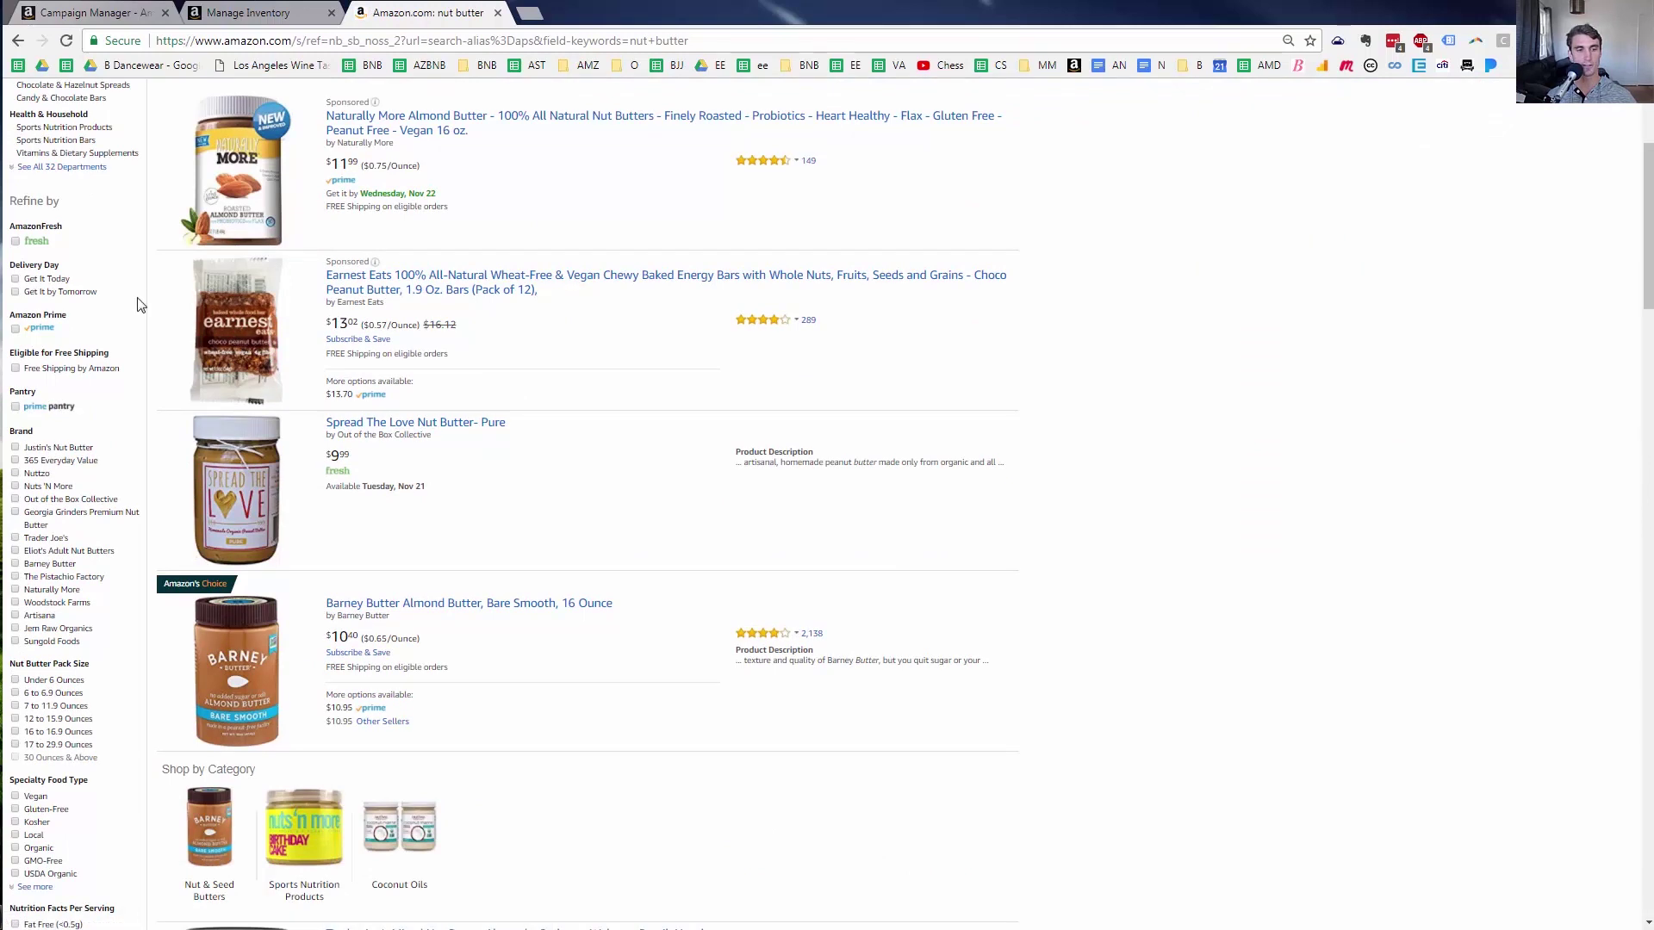
scroll(610, 422, down, 10)
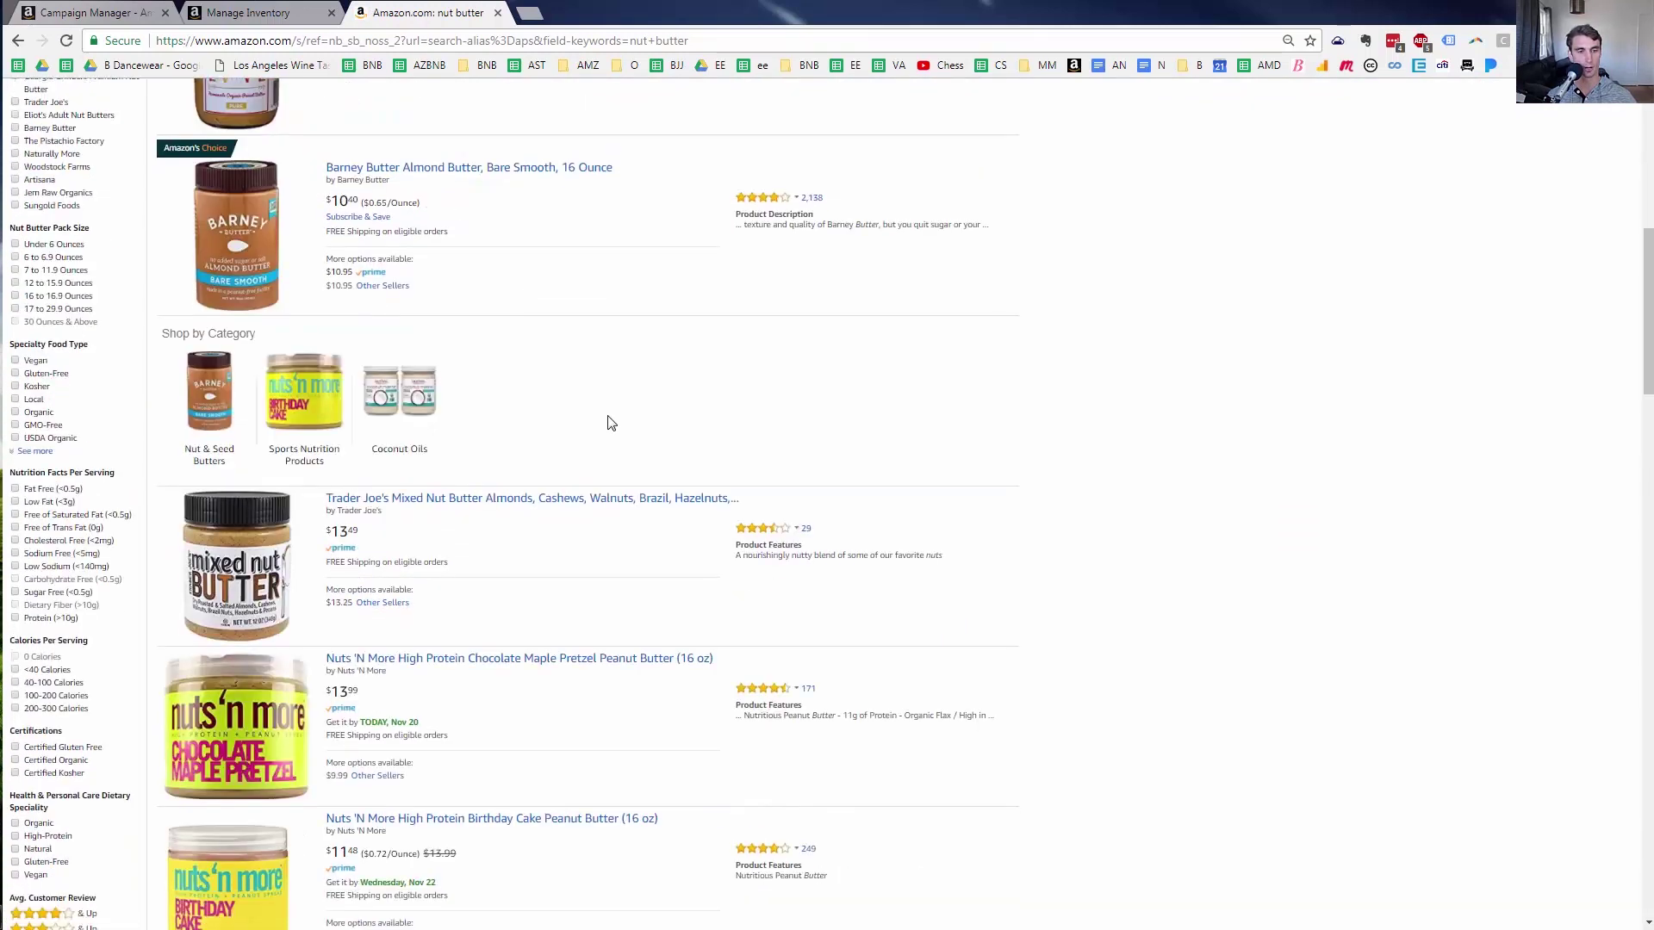
scroll(603, 261, down, 6)
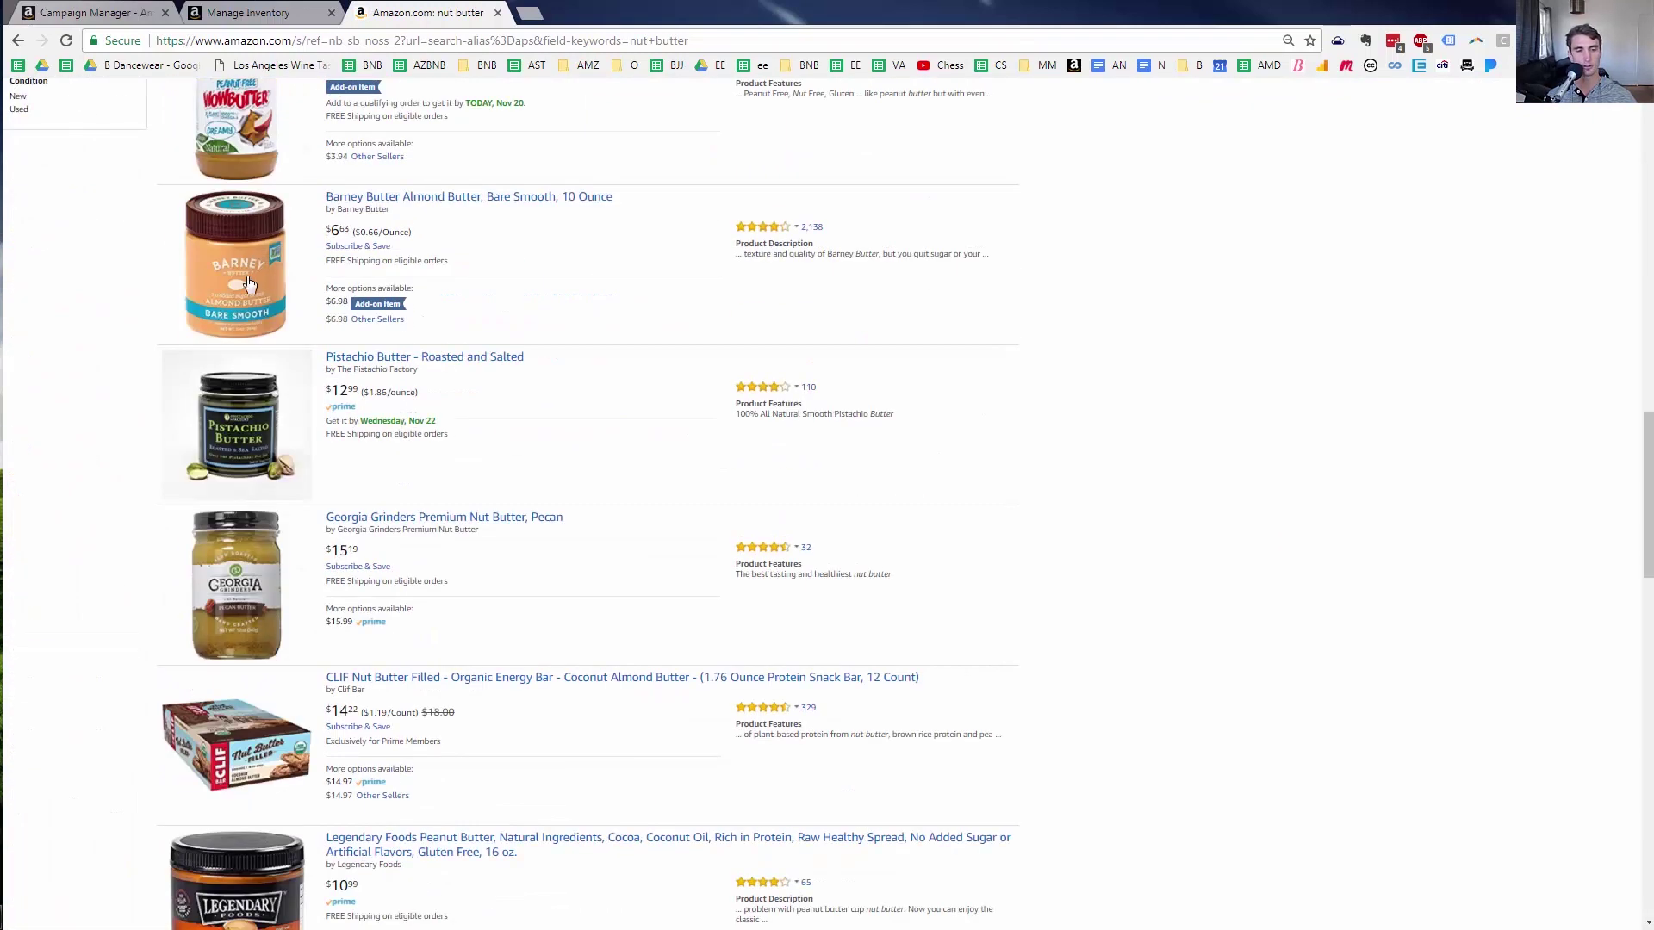
scroll(307, 477, down, 5)
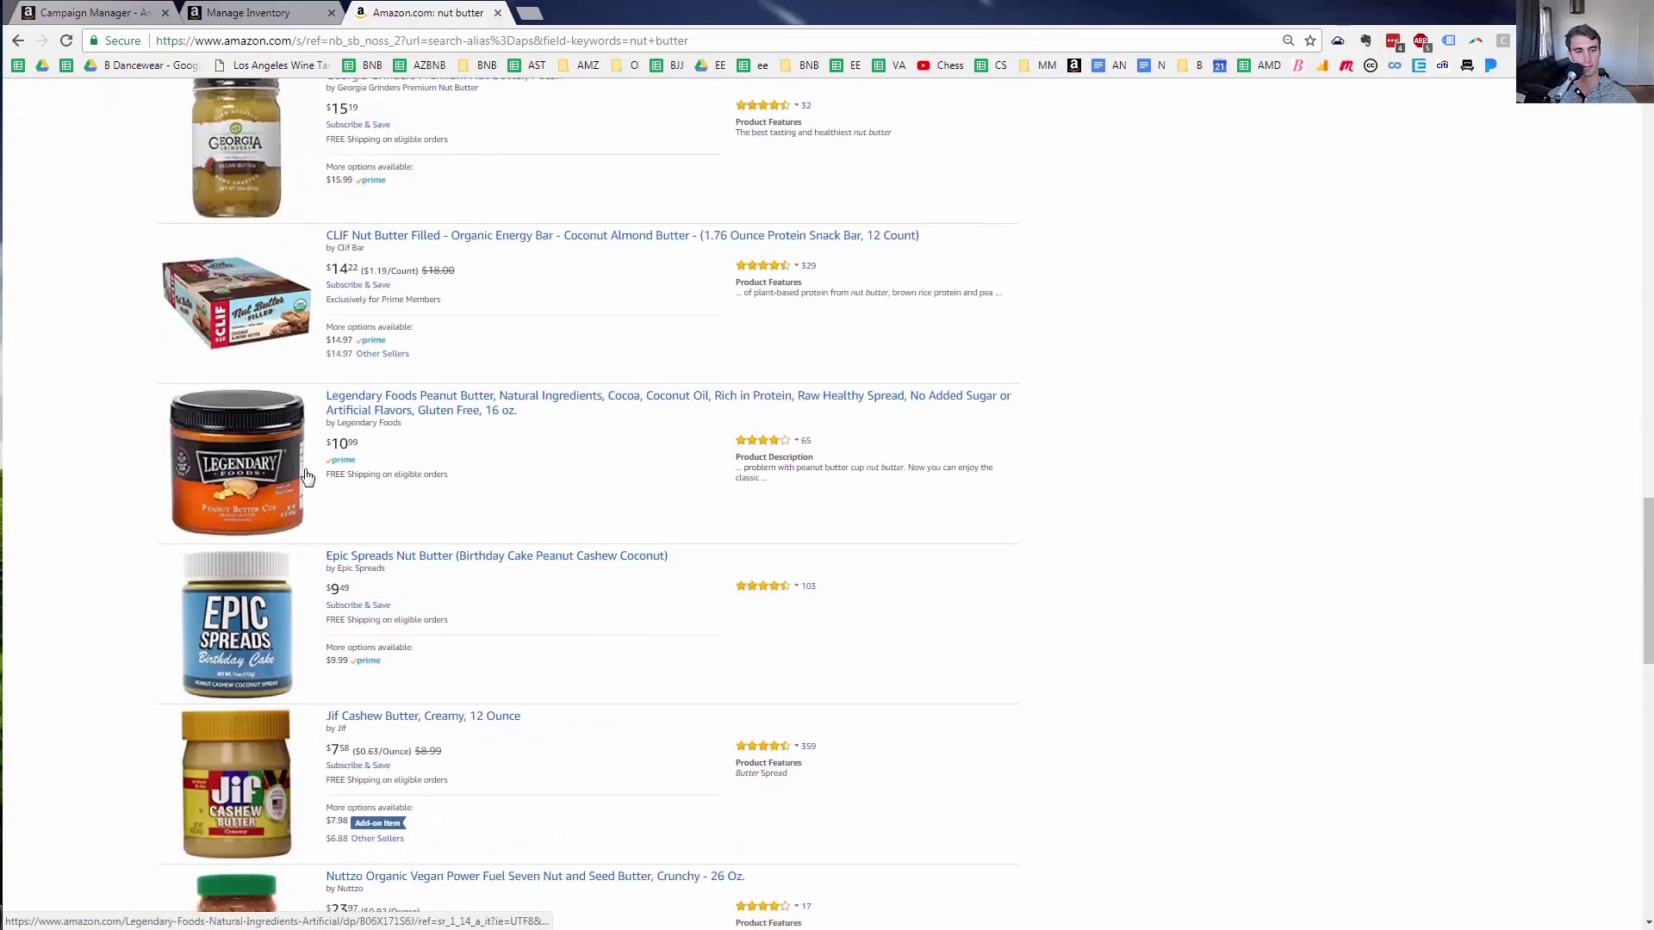
scroll(308, 477, down, 5)
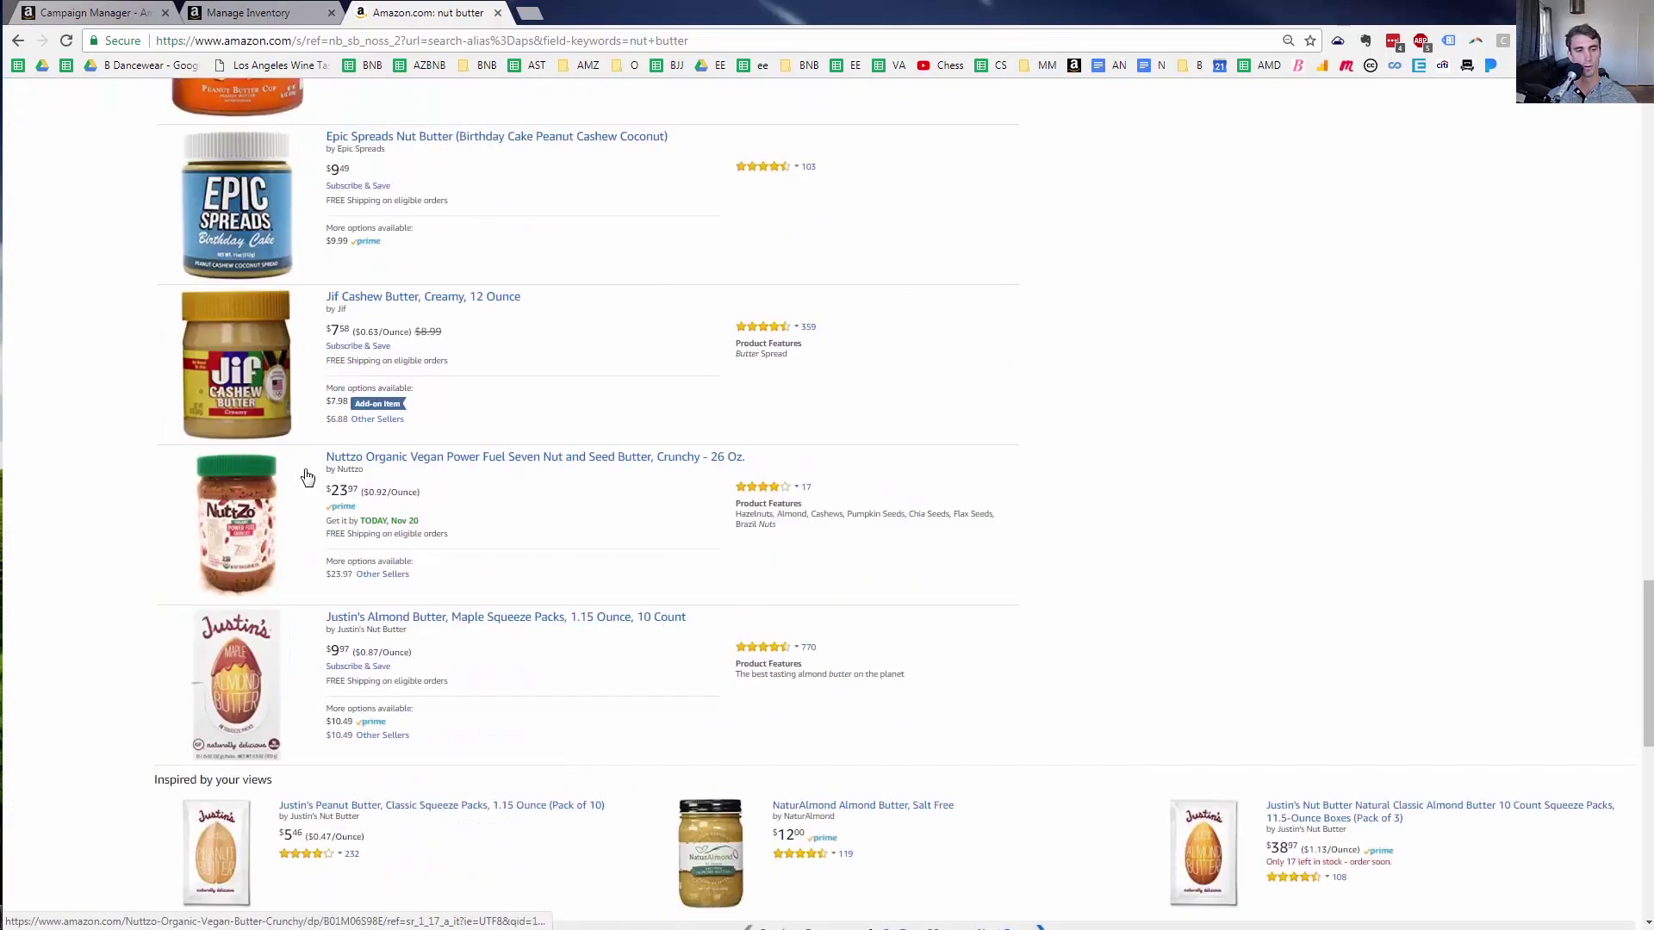
click(564, 618)
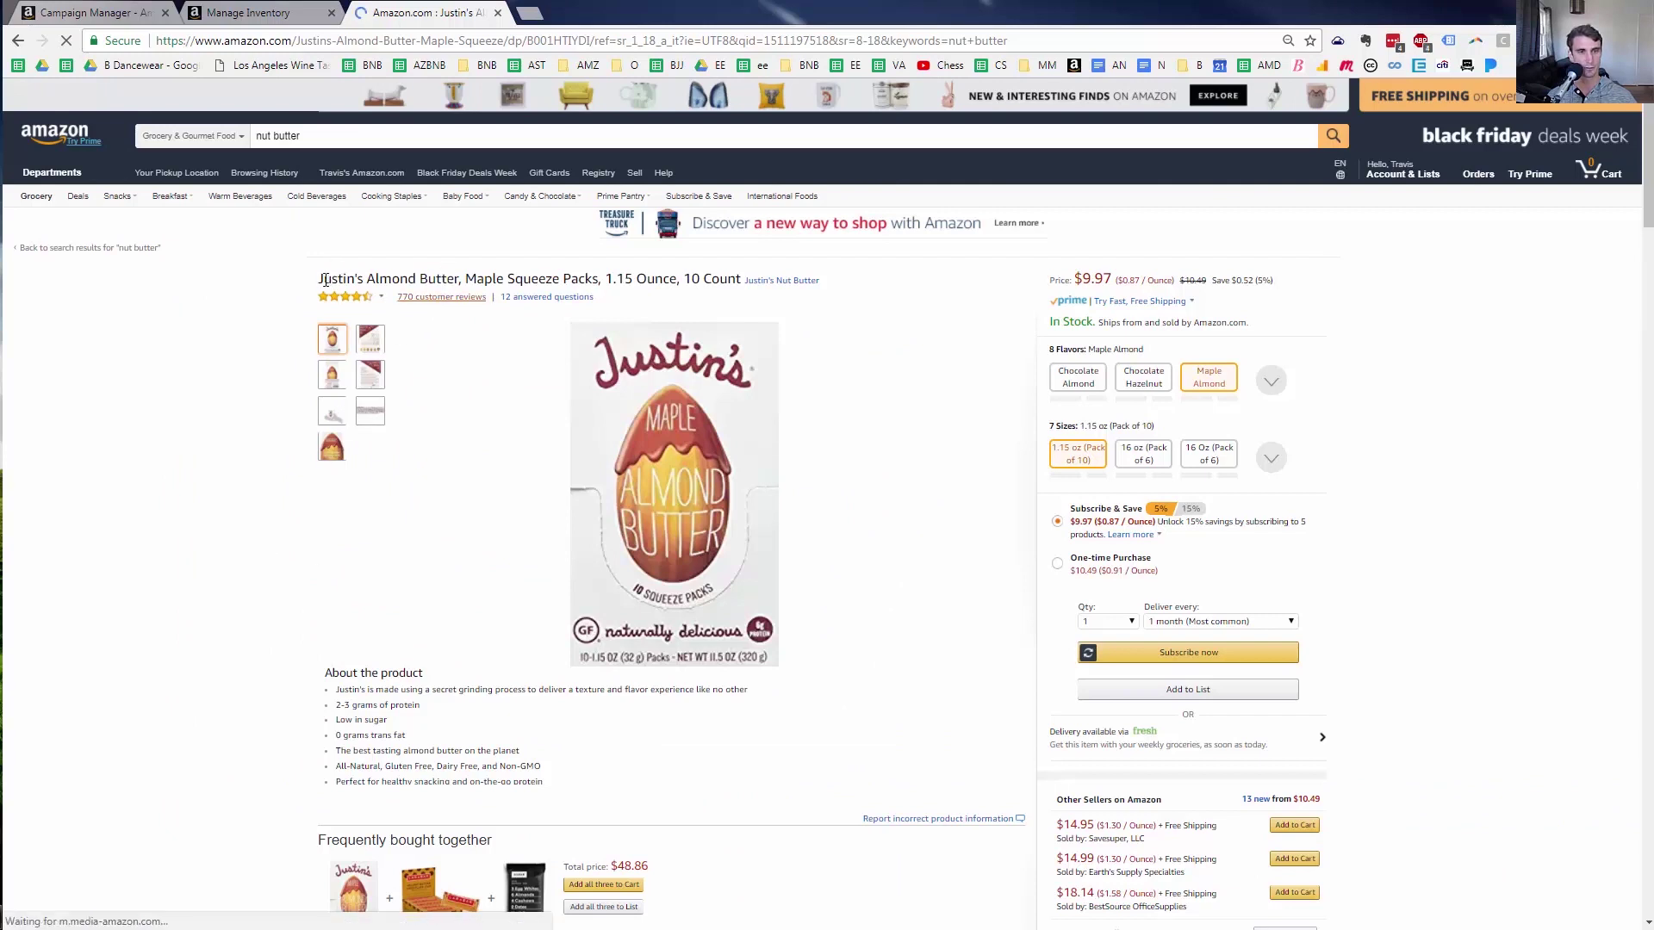
double_click(353, 283)
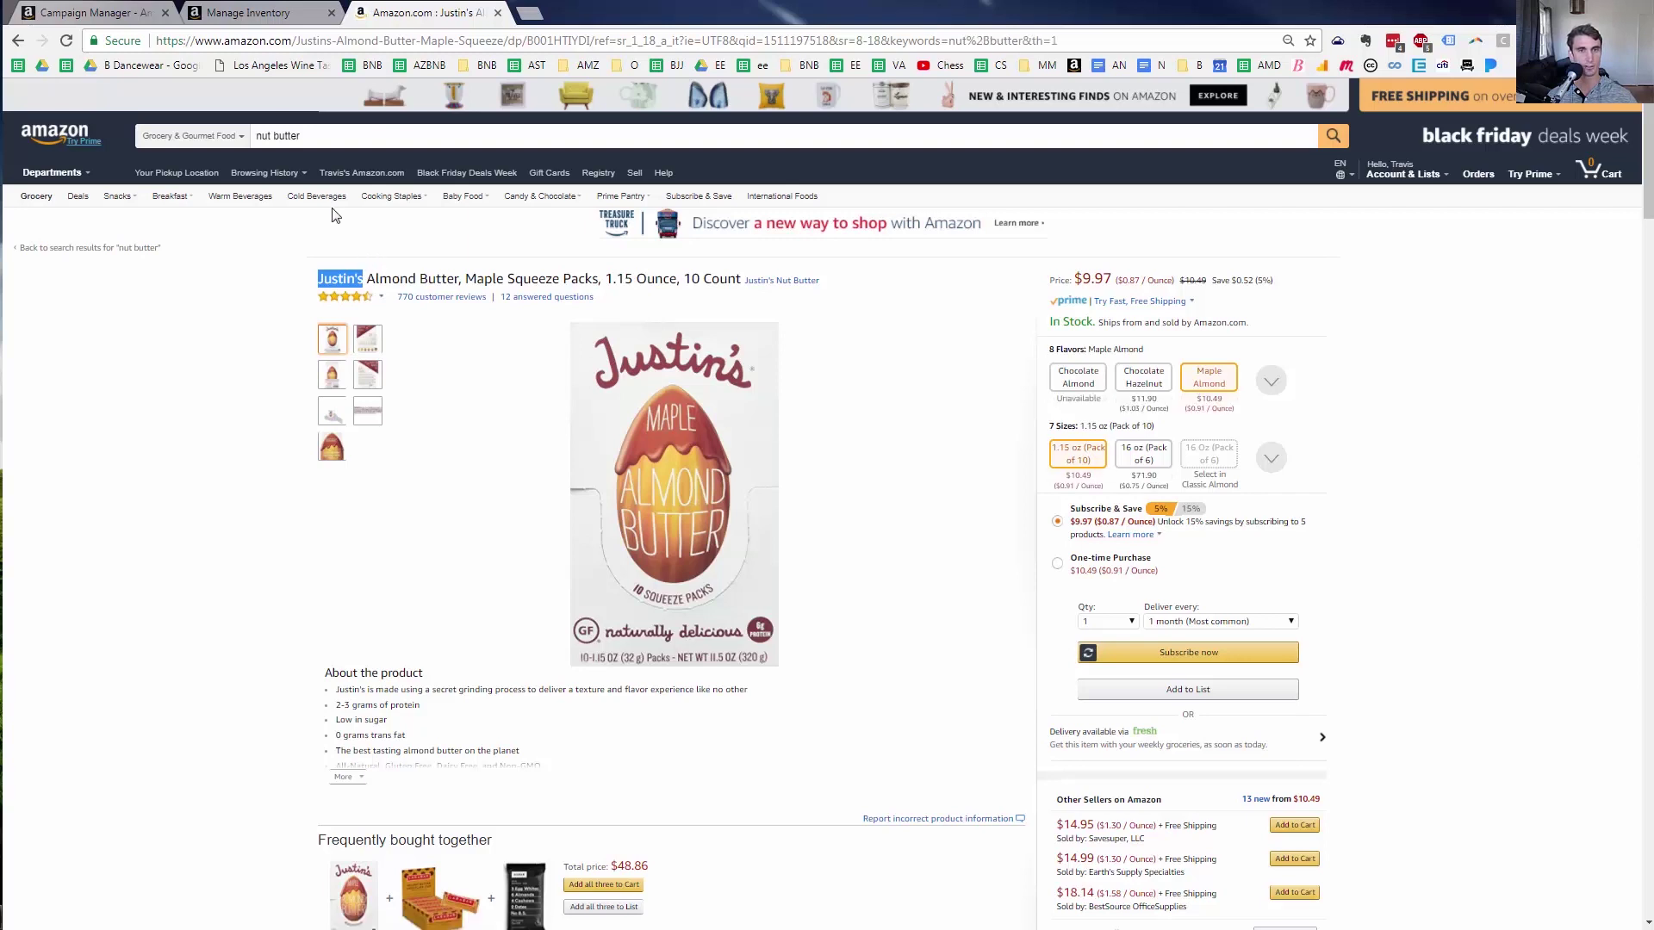
click(251, 7)
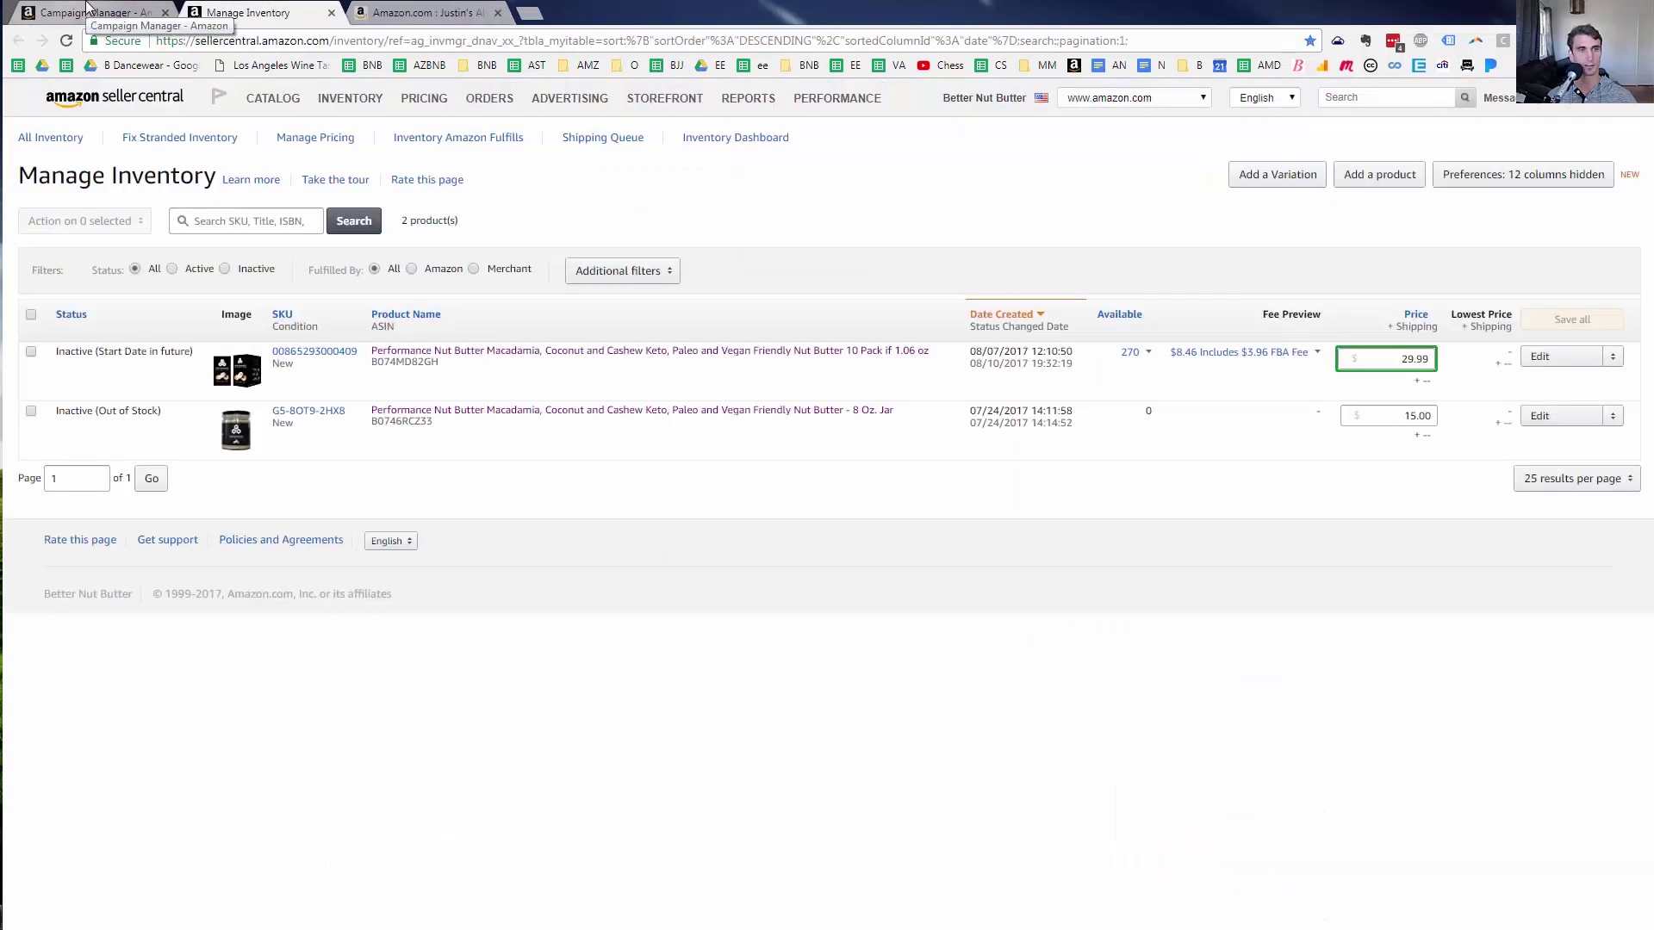
click(179, 10)
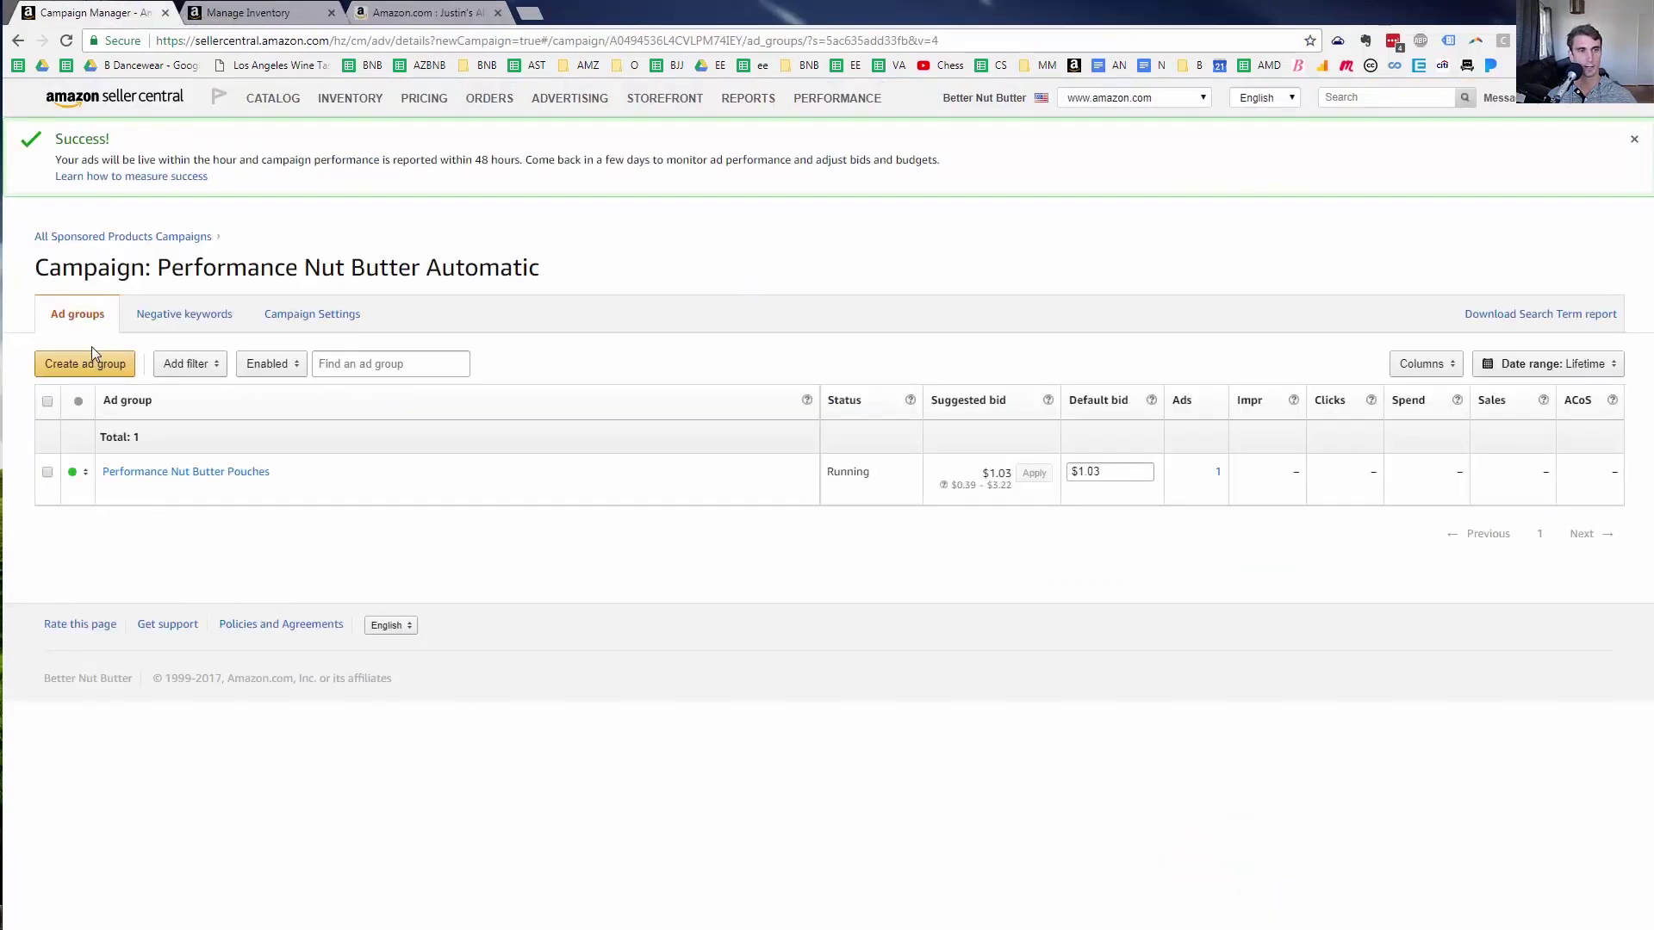
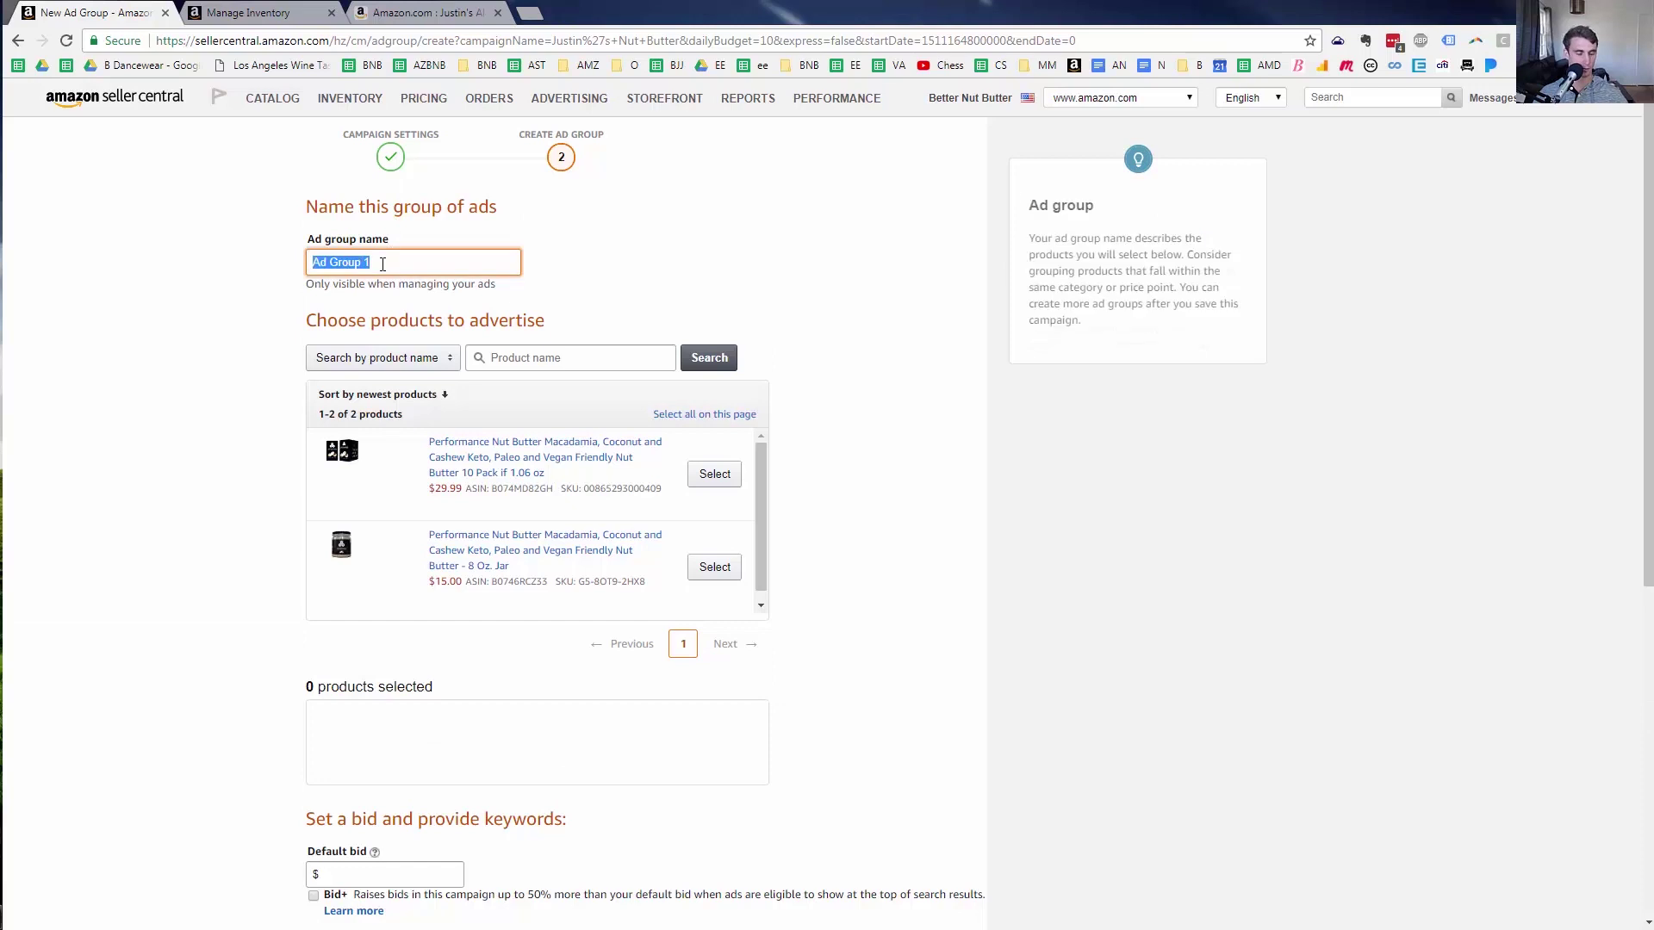
Name the ad group "Justin's Nut Butter" and select the Performance Nut Butter 10 Pack as its advertised product
text(Justin's N)
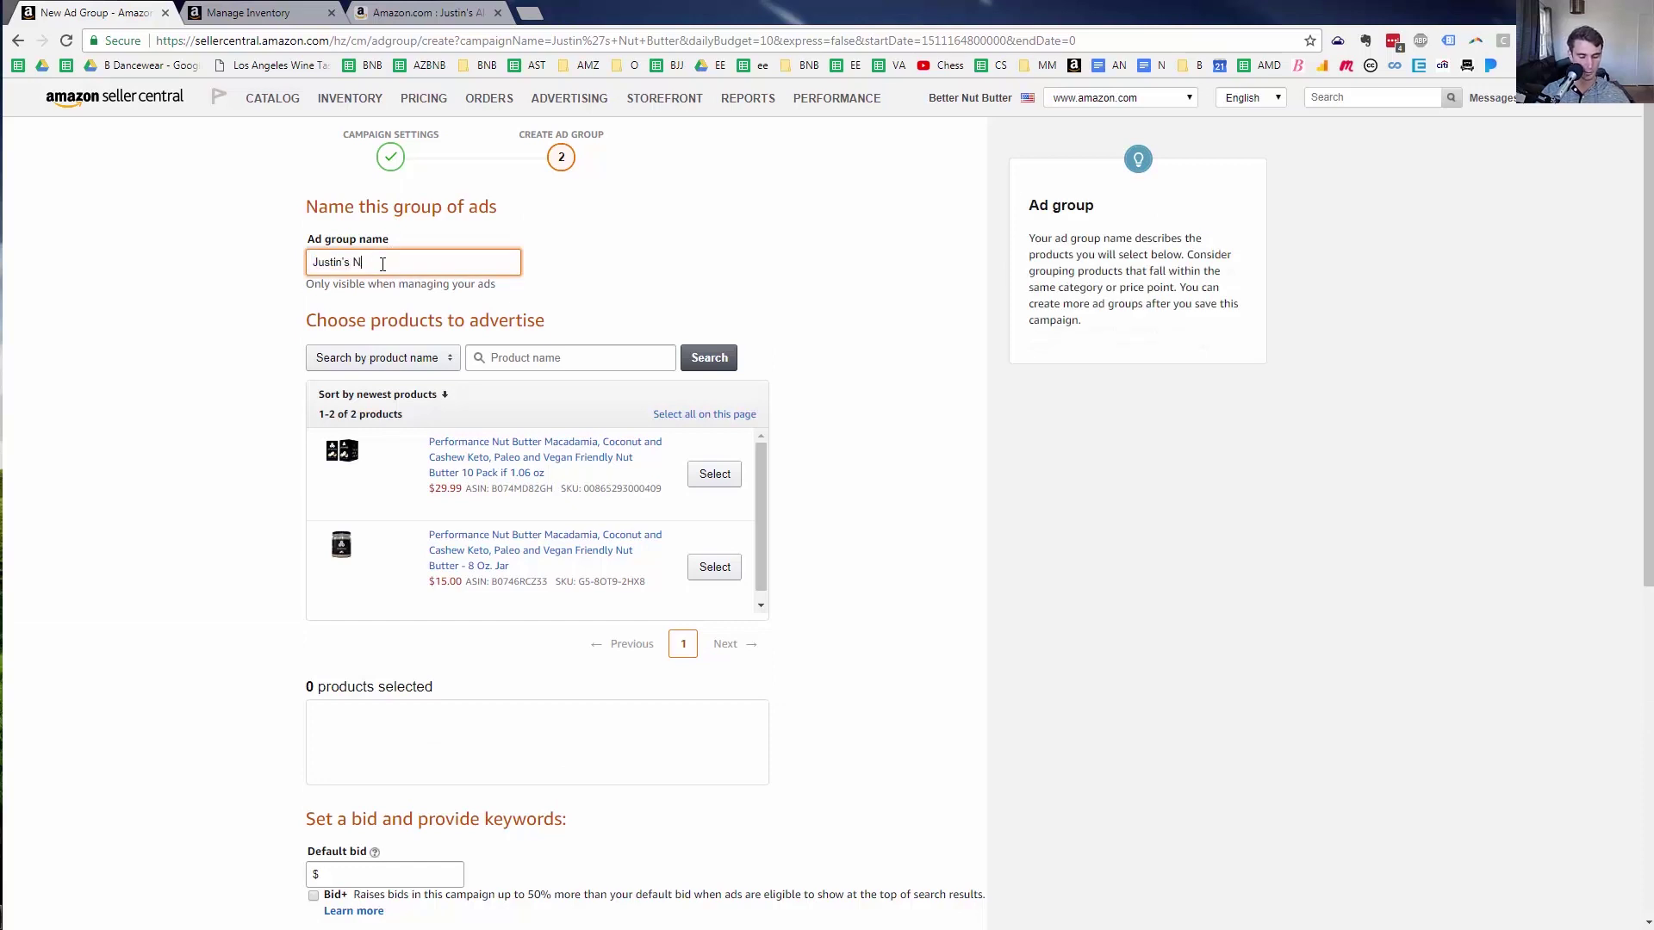
text(ut Butter)
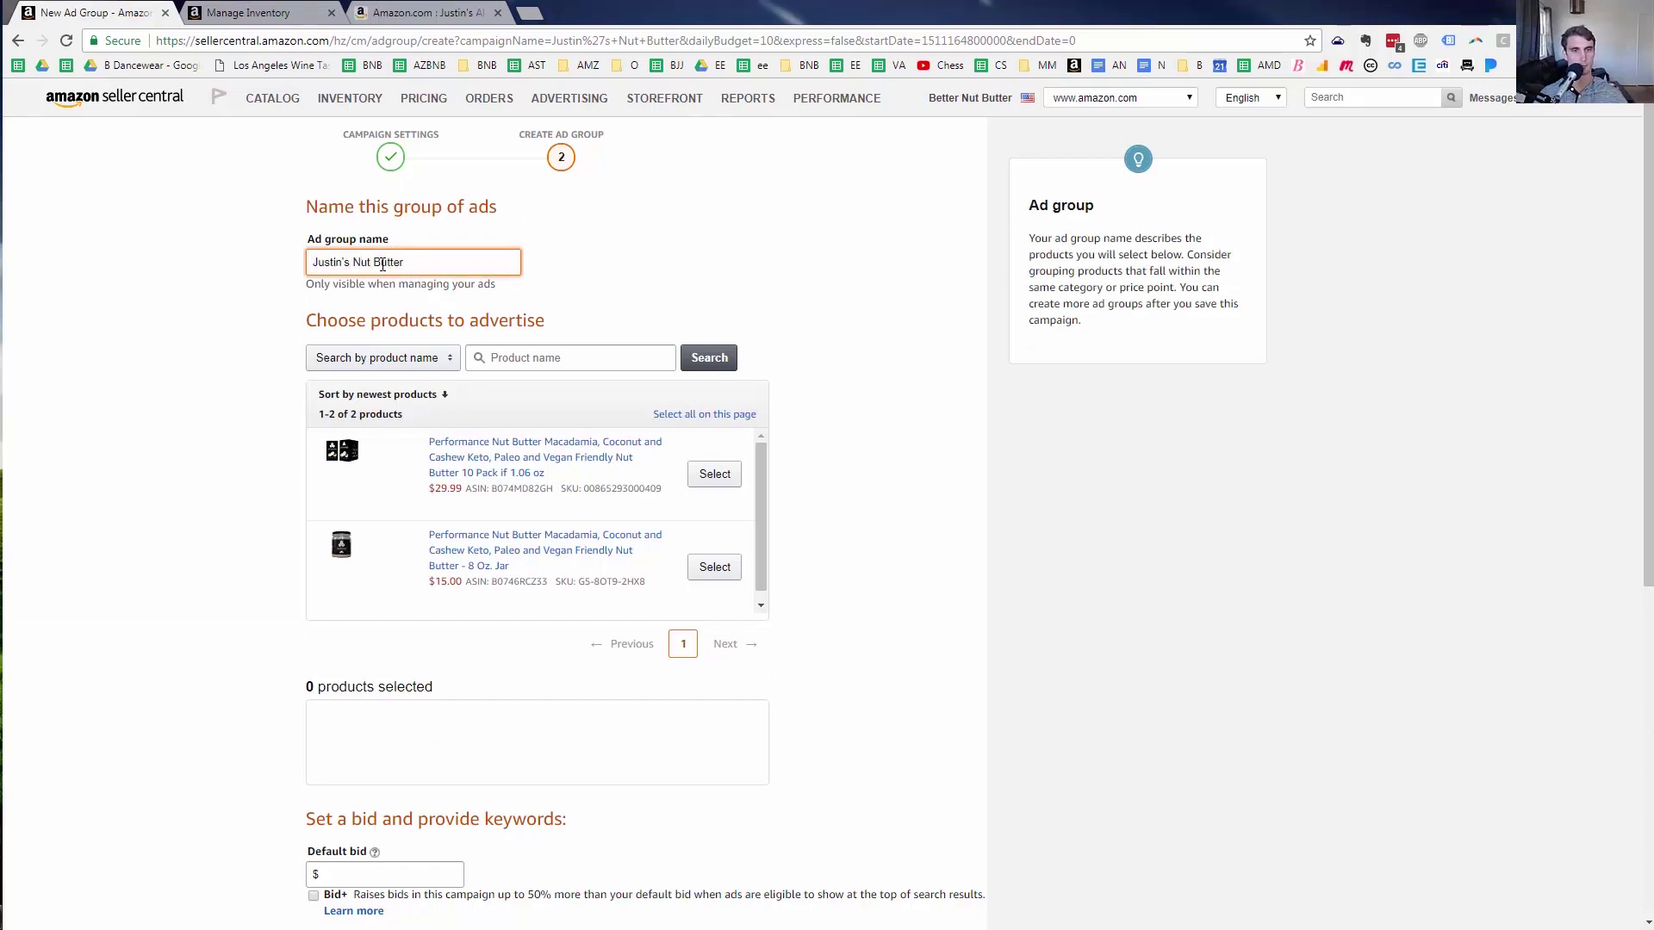
click(729, 476)
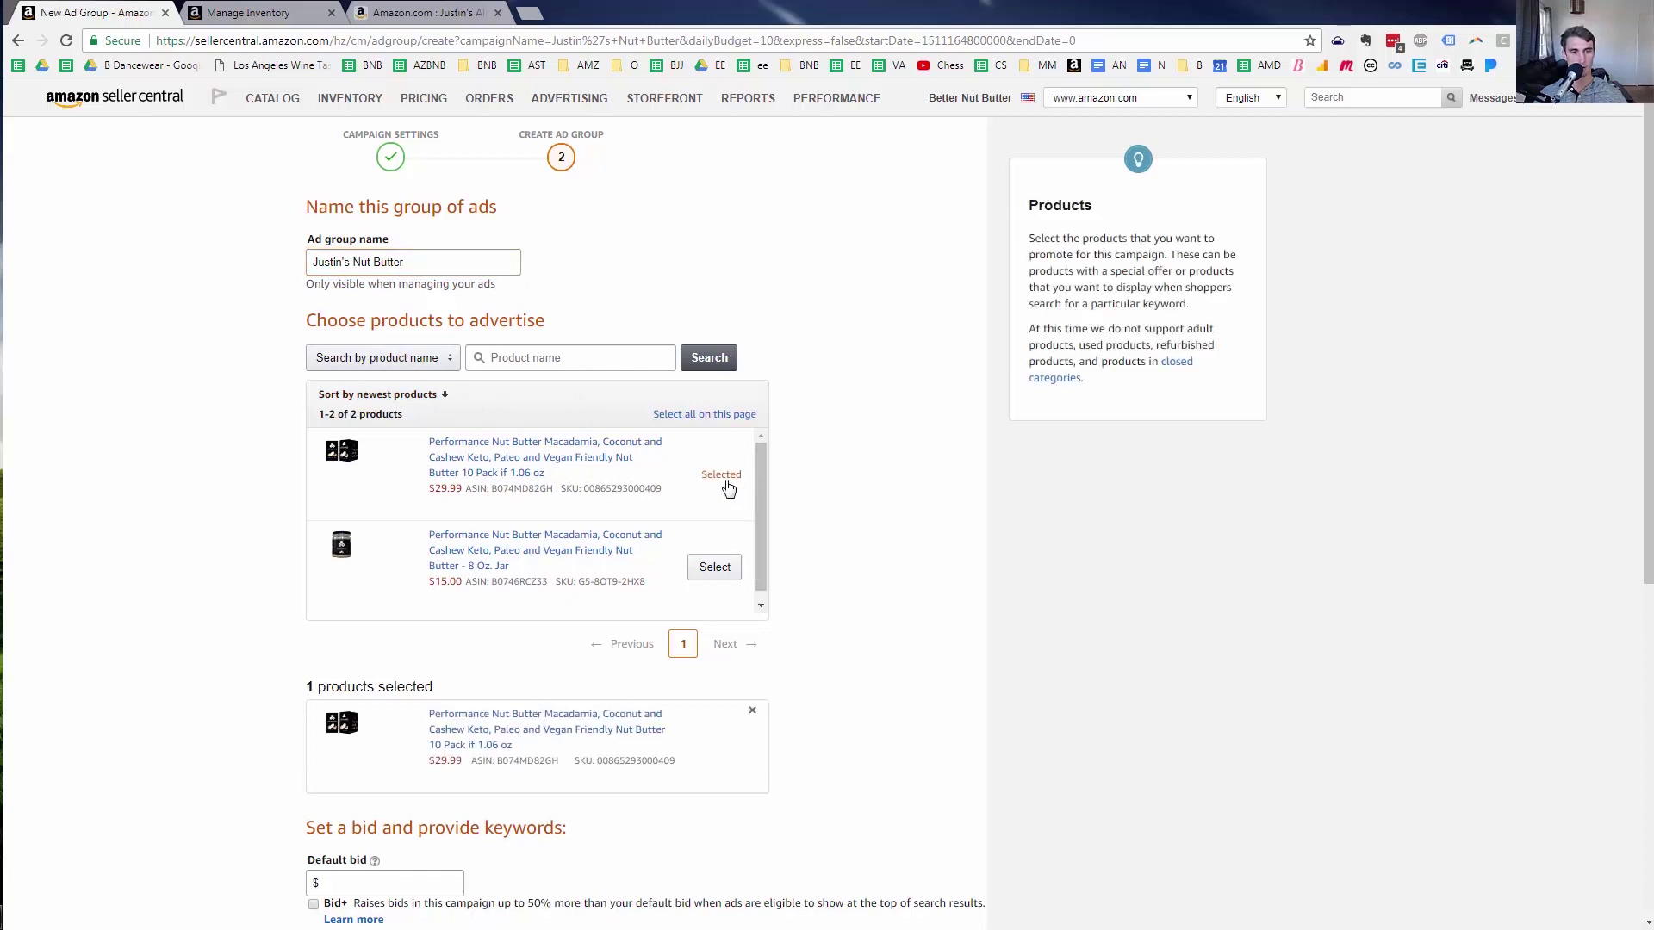
Examine the list of suggested keywords for the ad group to judge how relevant they are
scroll(406, 682, down, 3)
scroll(405, 682, down, 1)
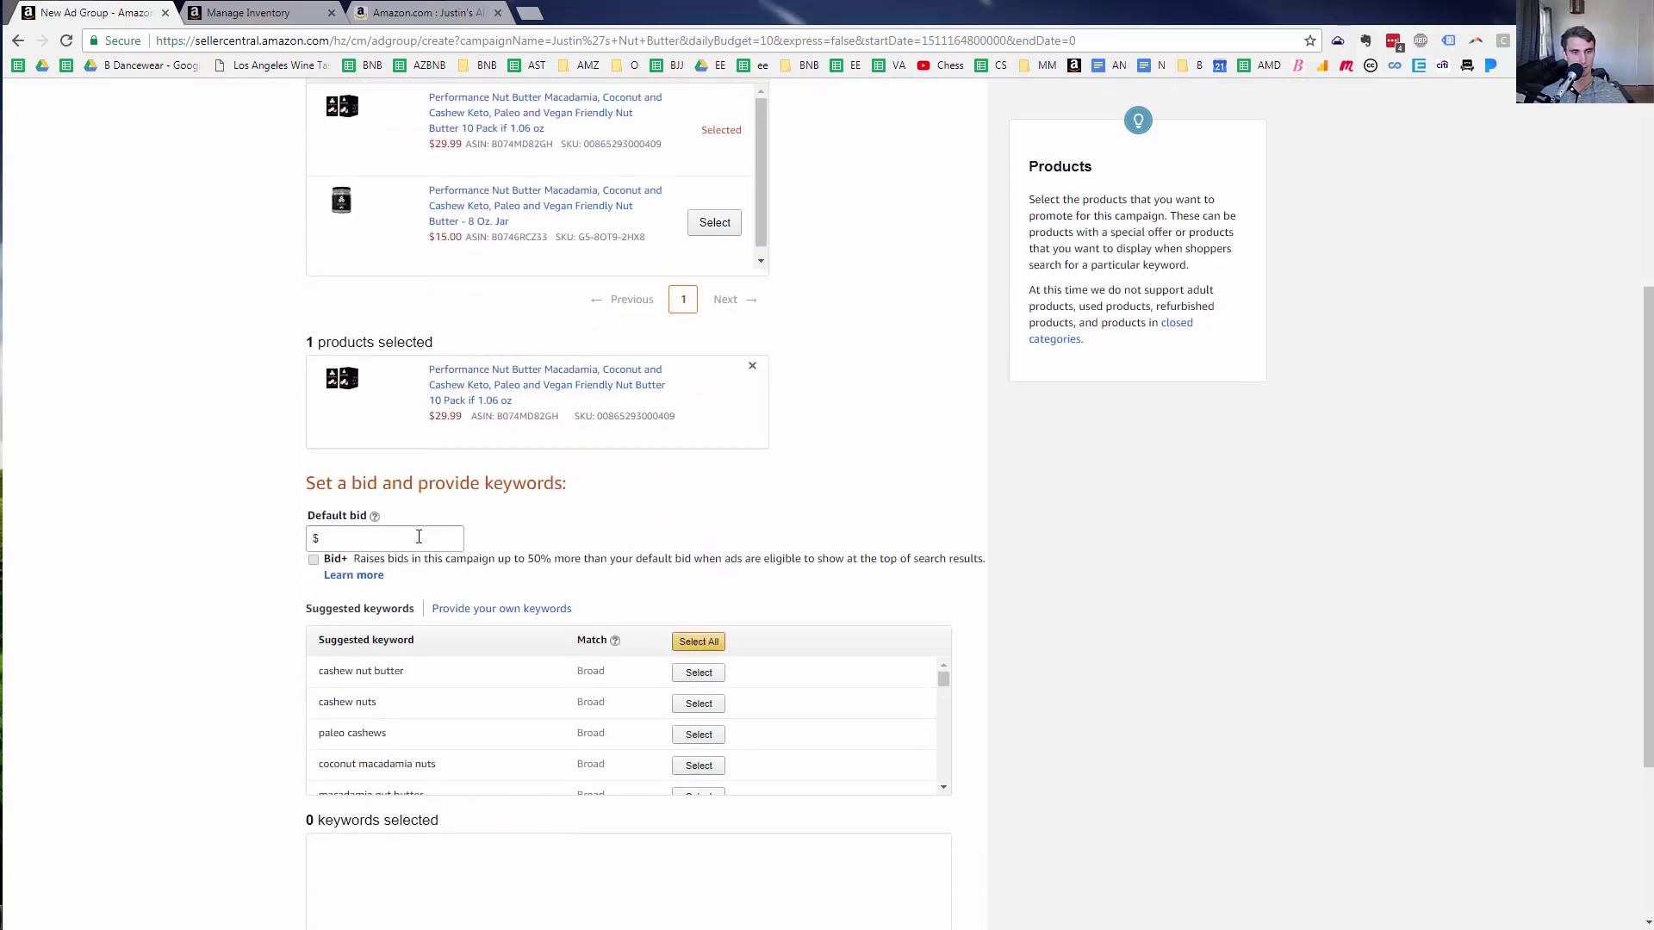
scroll(455, 699, down, 3)
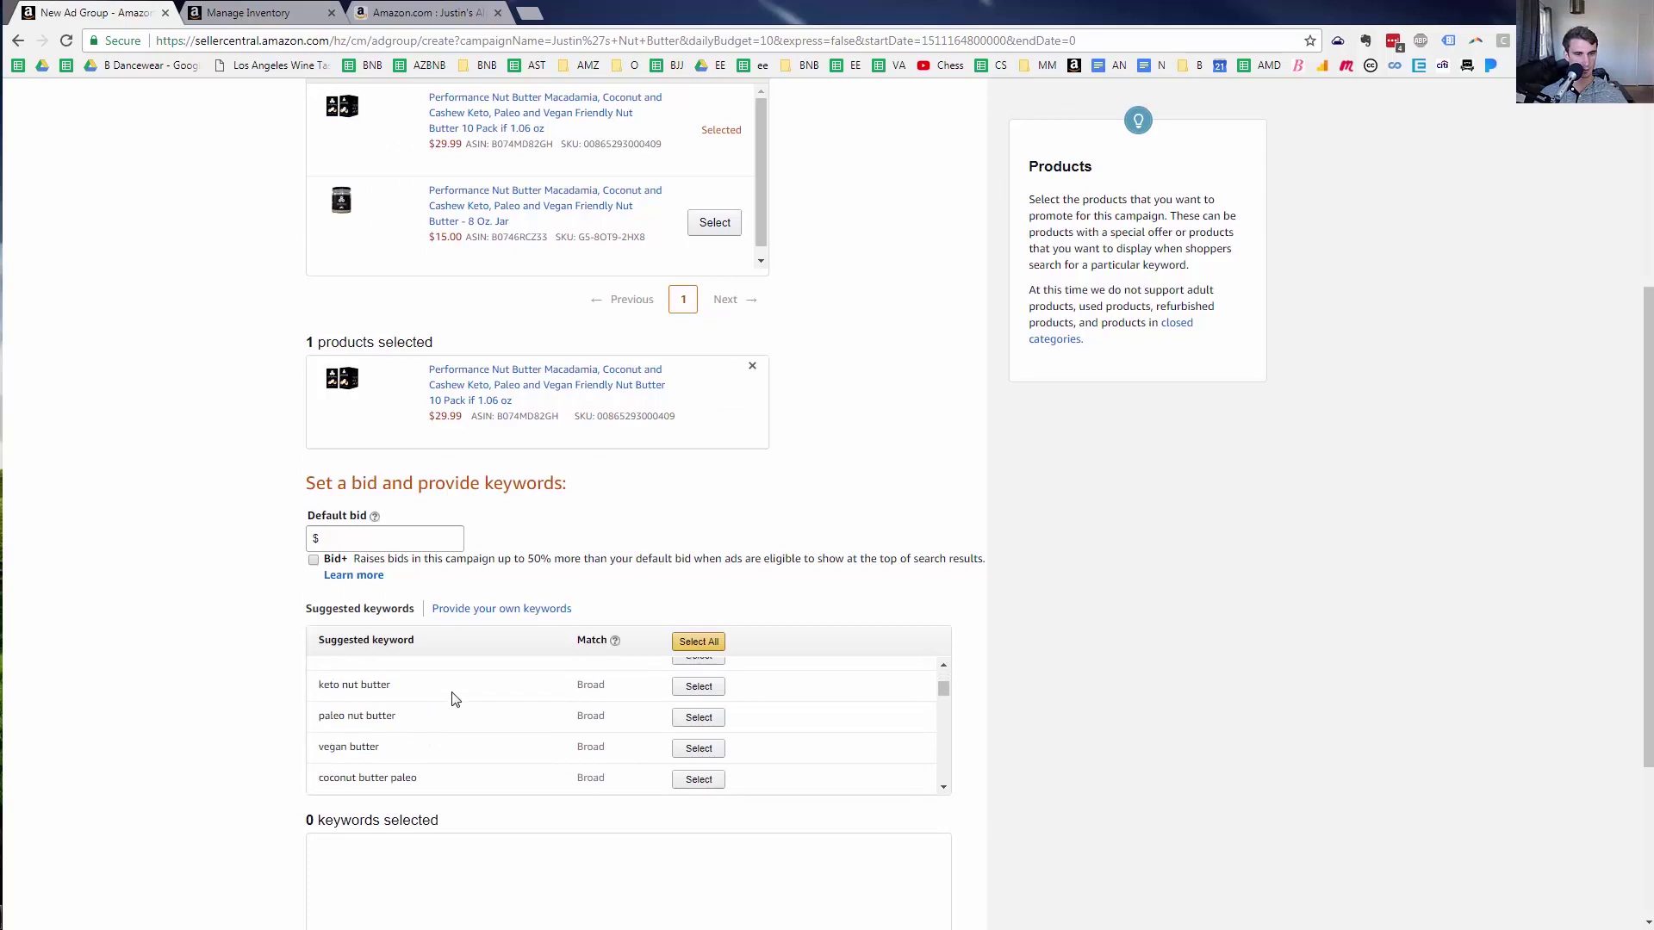
scroll(455, 699, down, 3)
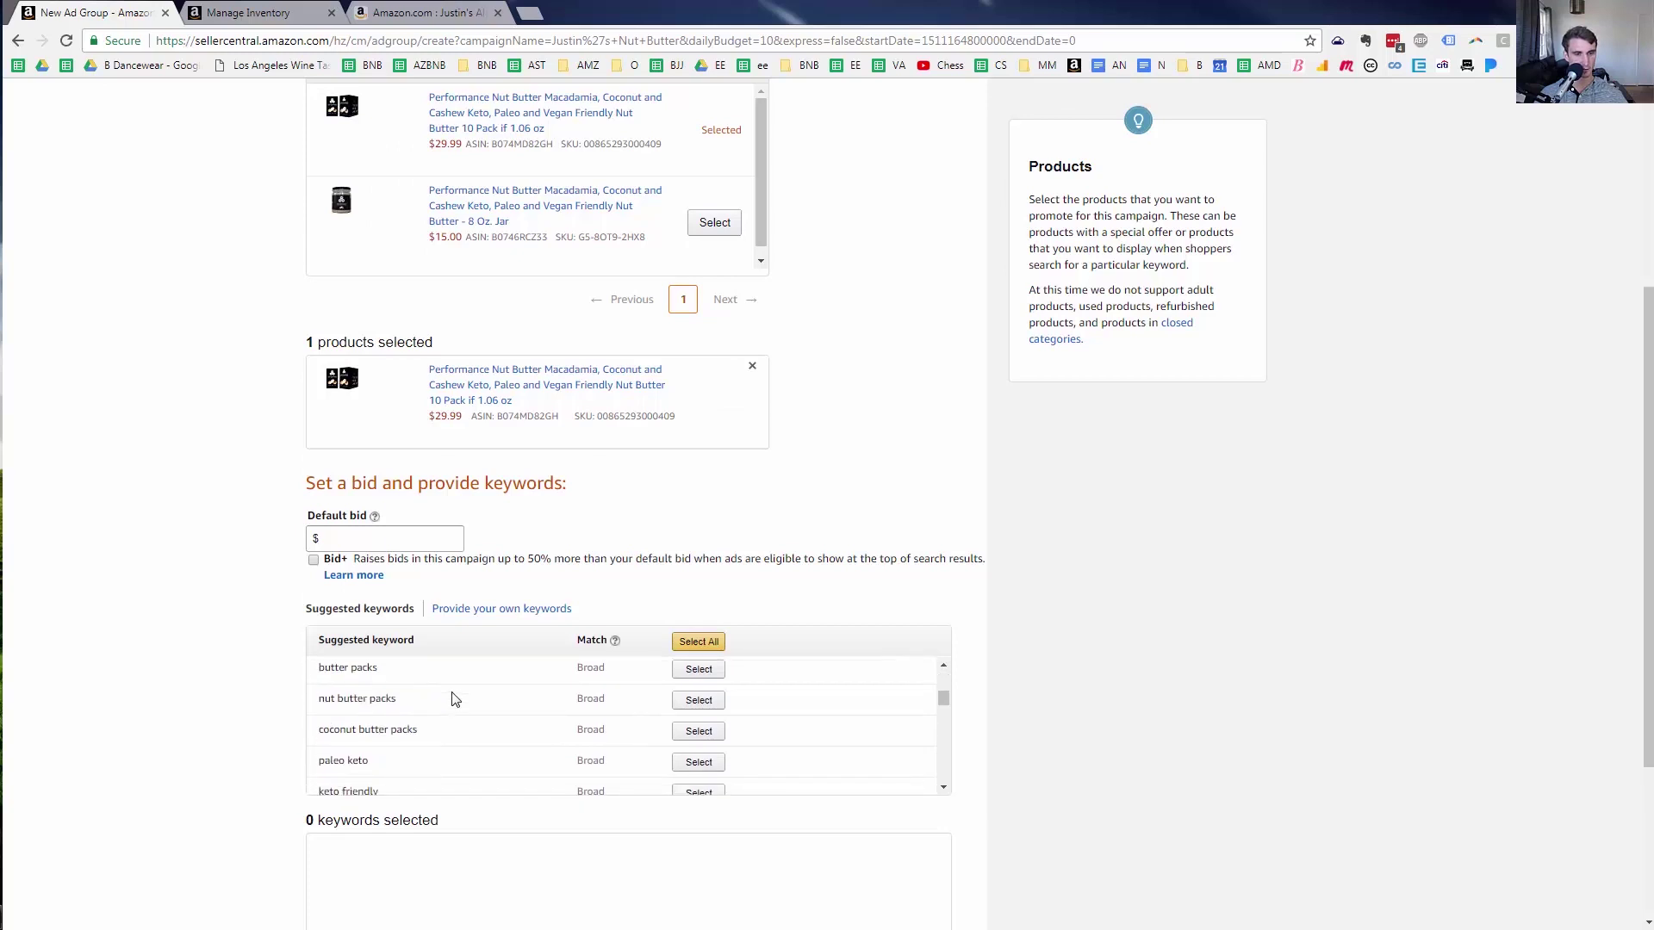
scroll(371, 672, down, 3)
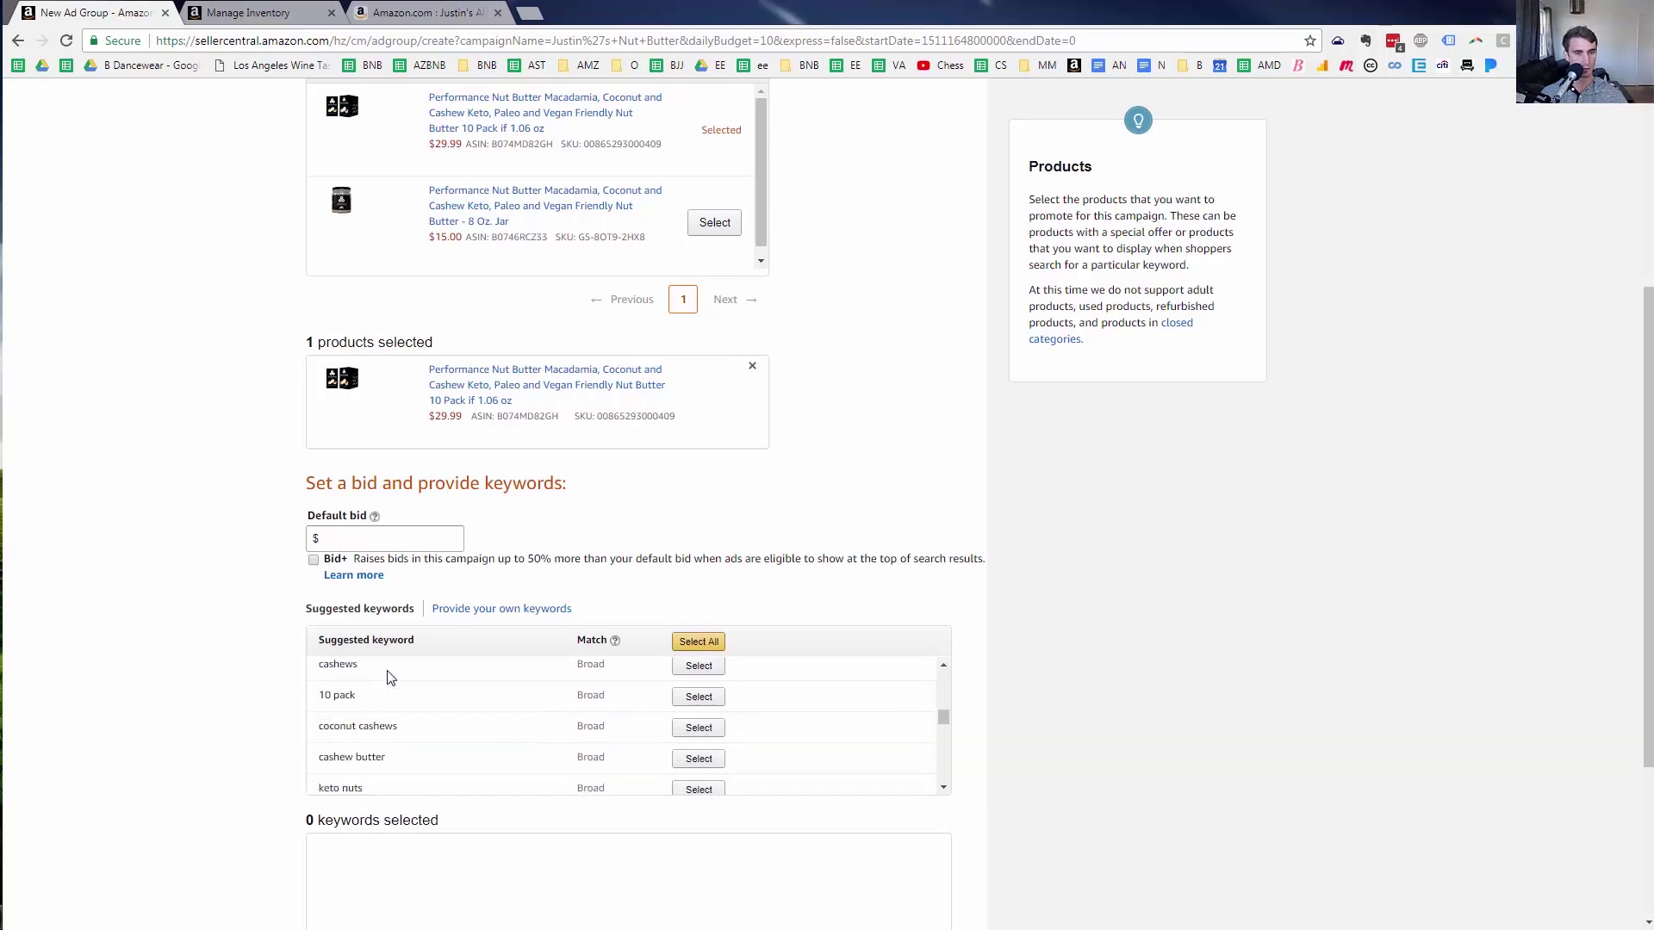
scroll(376, 676, down, 6)
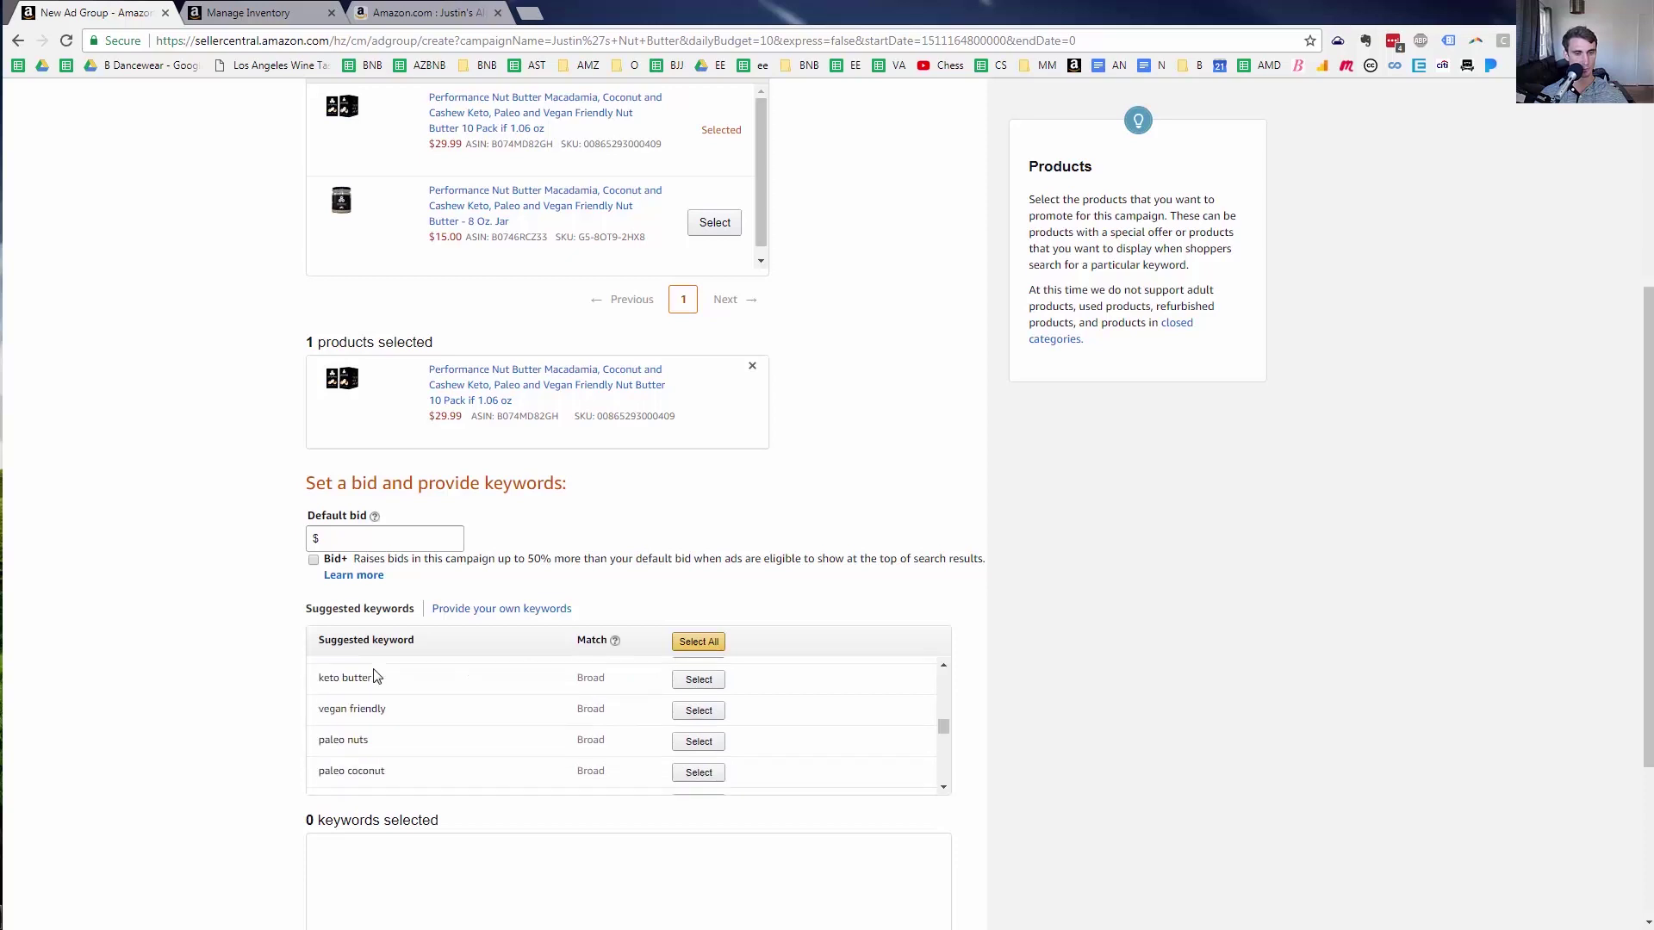
scroll(375, 670, down, 10)
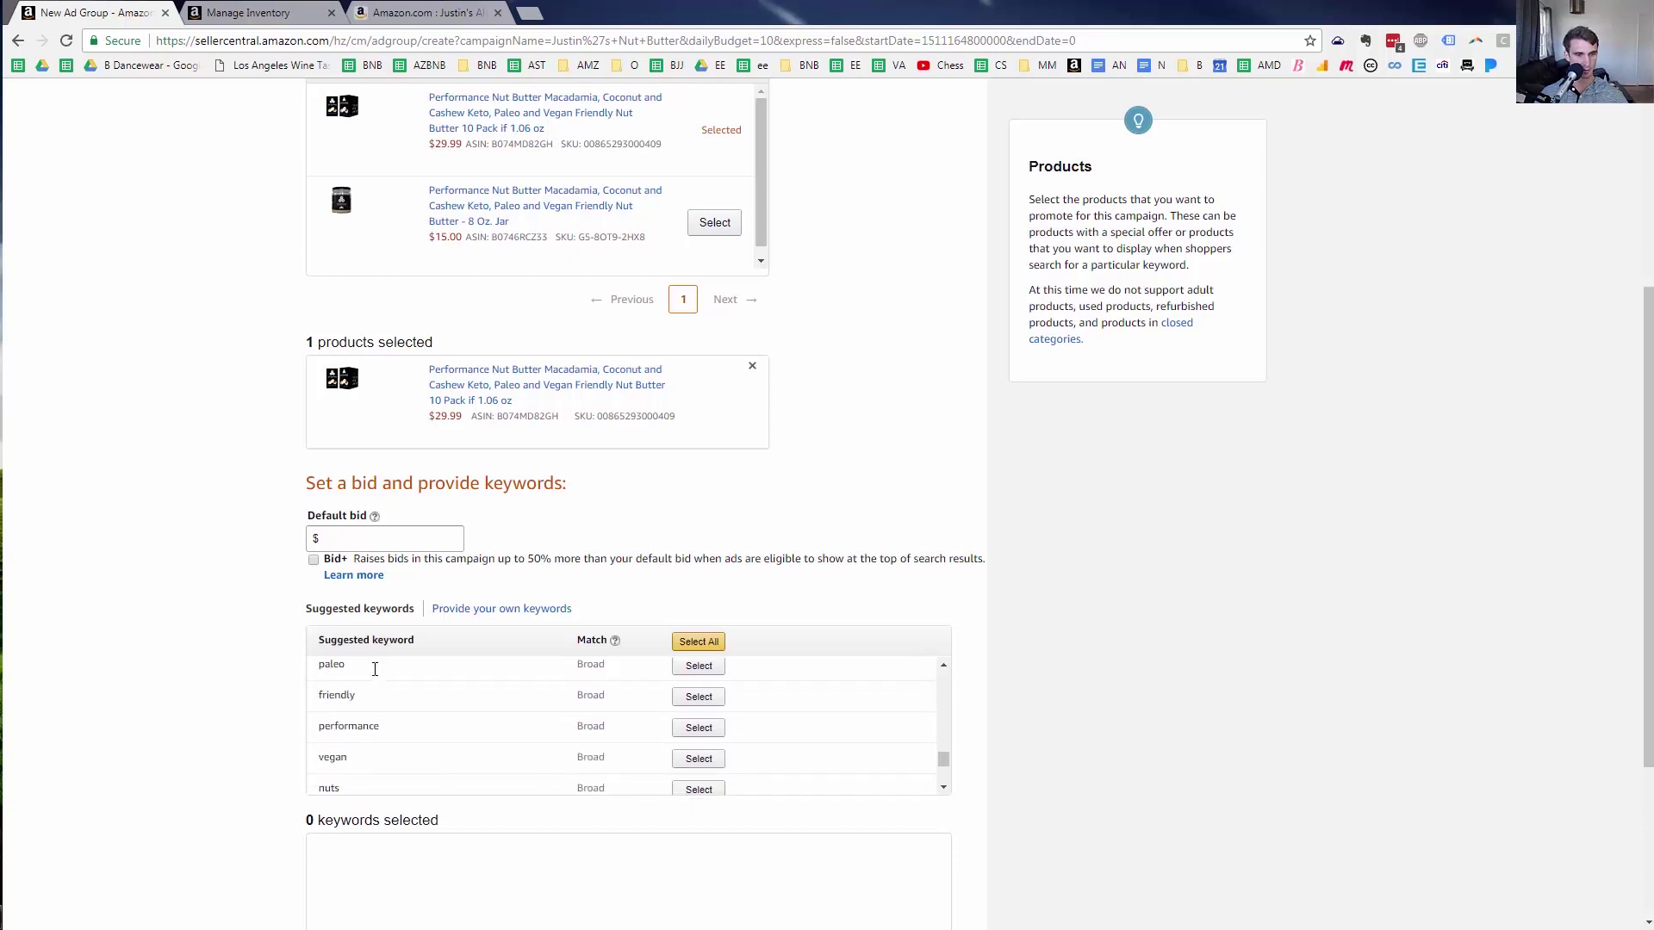
scroll(376, 675, up, 5)
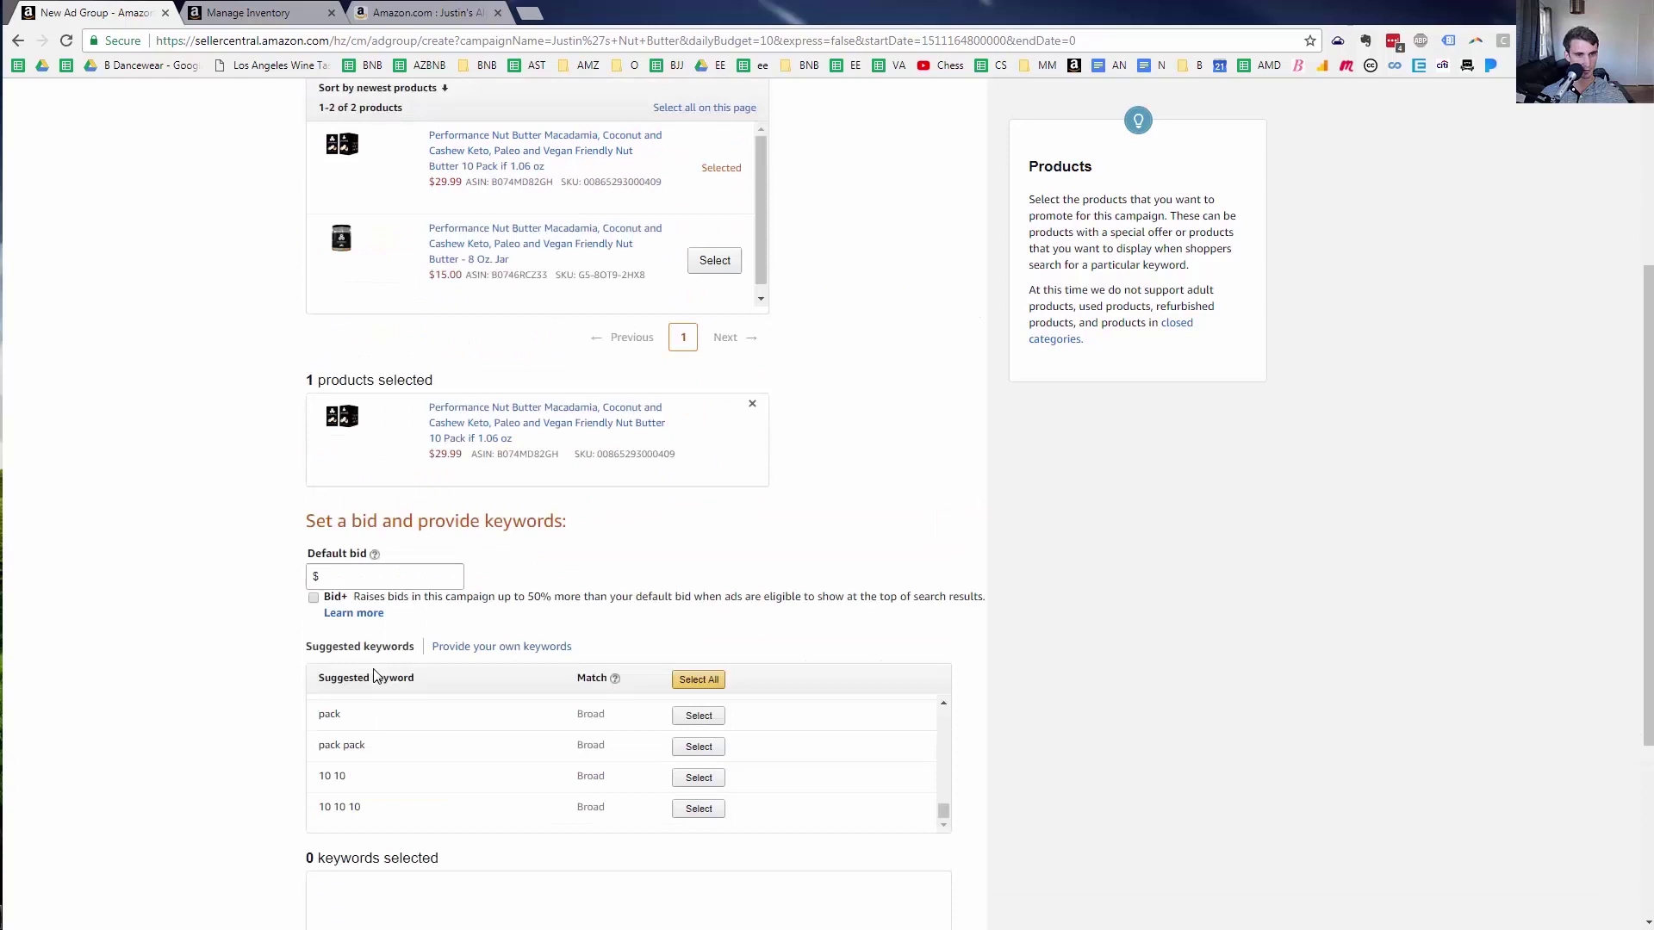
Set the default bid of the Justin's Nut Butter ad group to $0.60
click(392, 708)
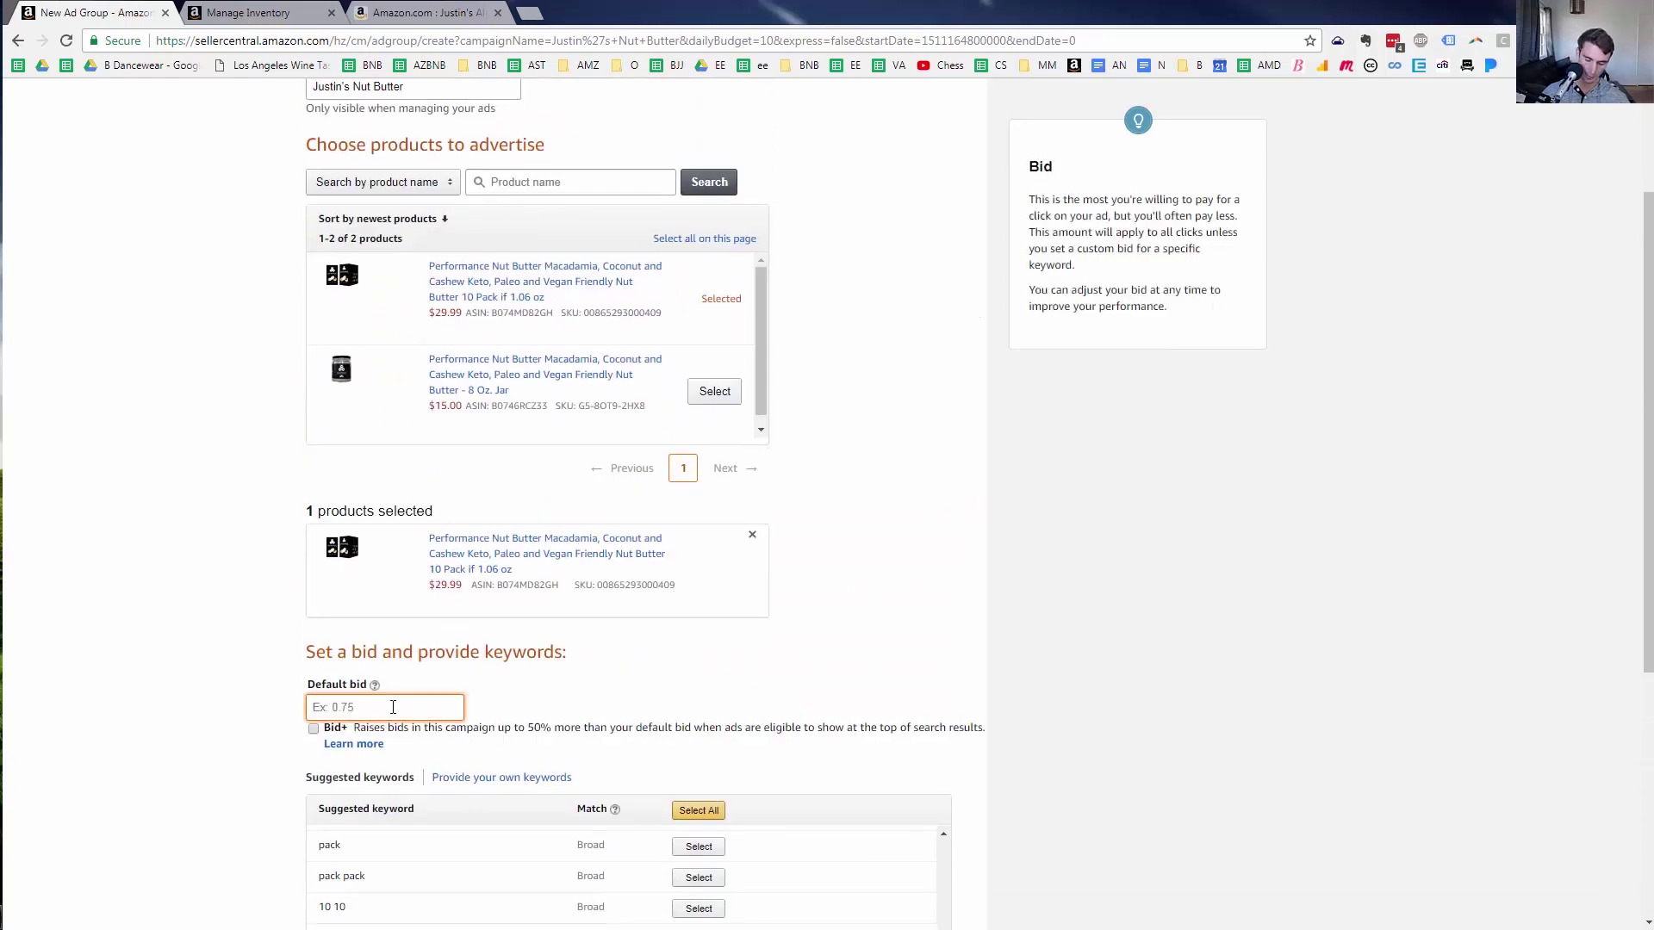
text(.6)
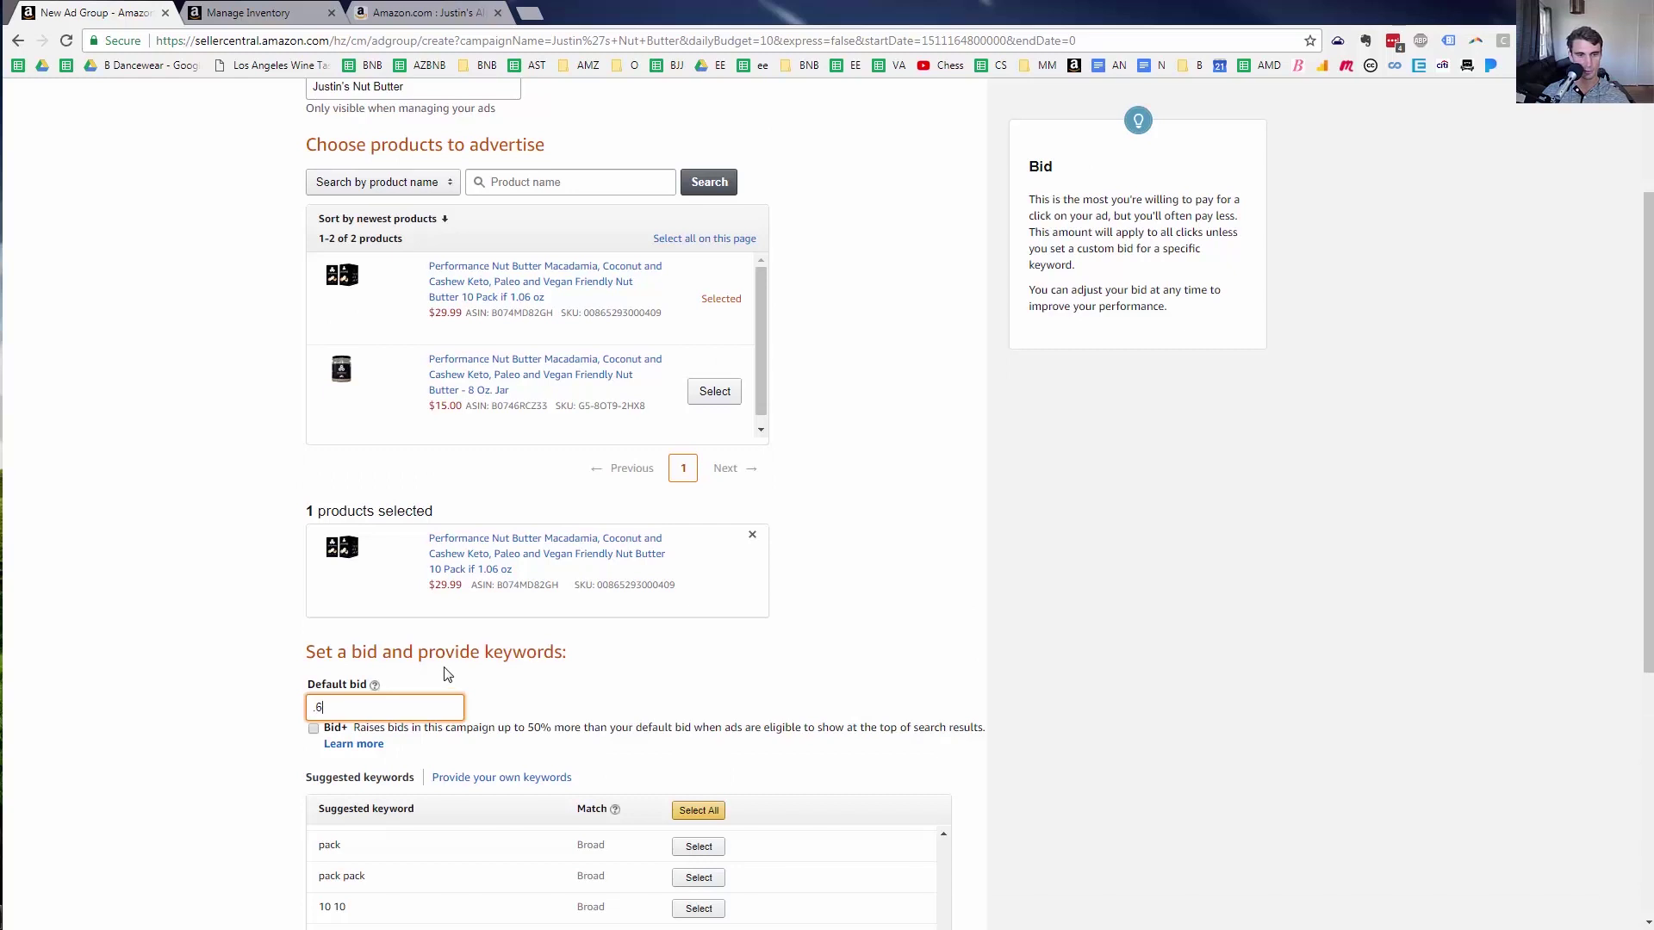
scroll(384, 732, down, 4)
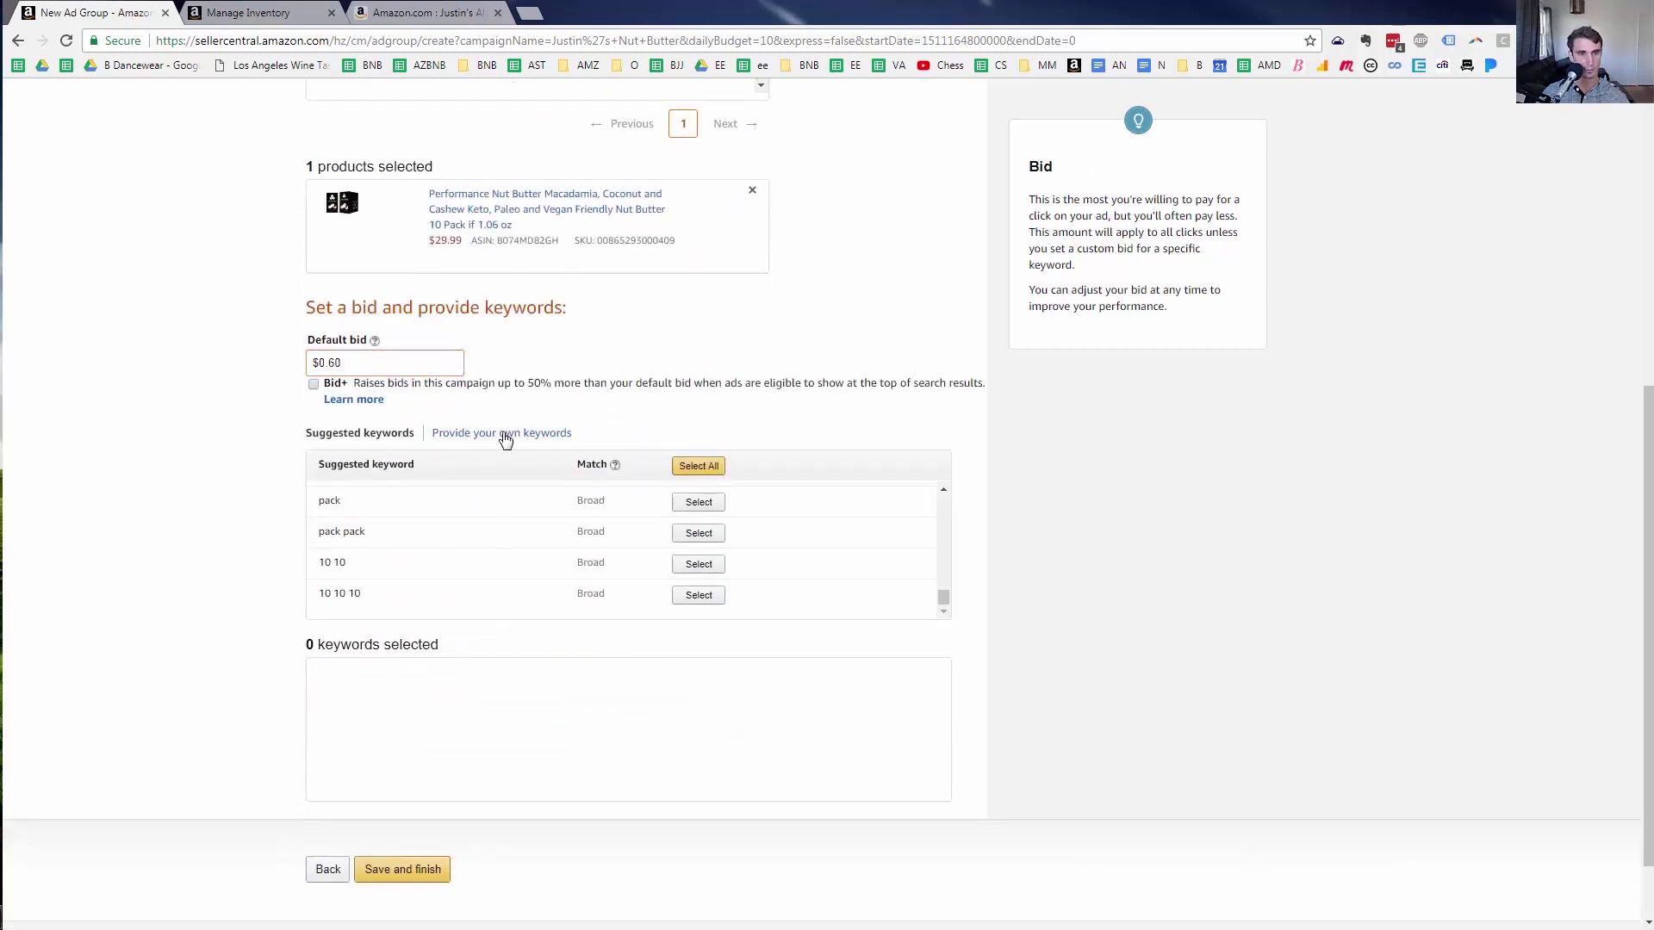
Add the custom keywords "Justin's", "Justin's Nut Butter", "Justins" and "Justins Nut Butter" with the Broad match type
click(501, 434)
click(525, 483)
text(Justin's)
text(Justin's)
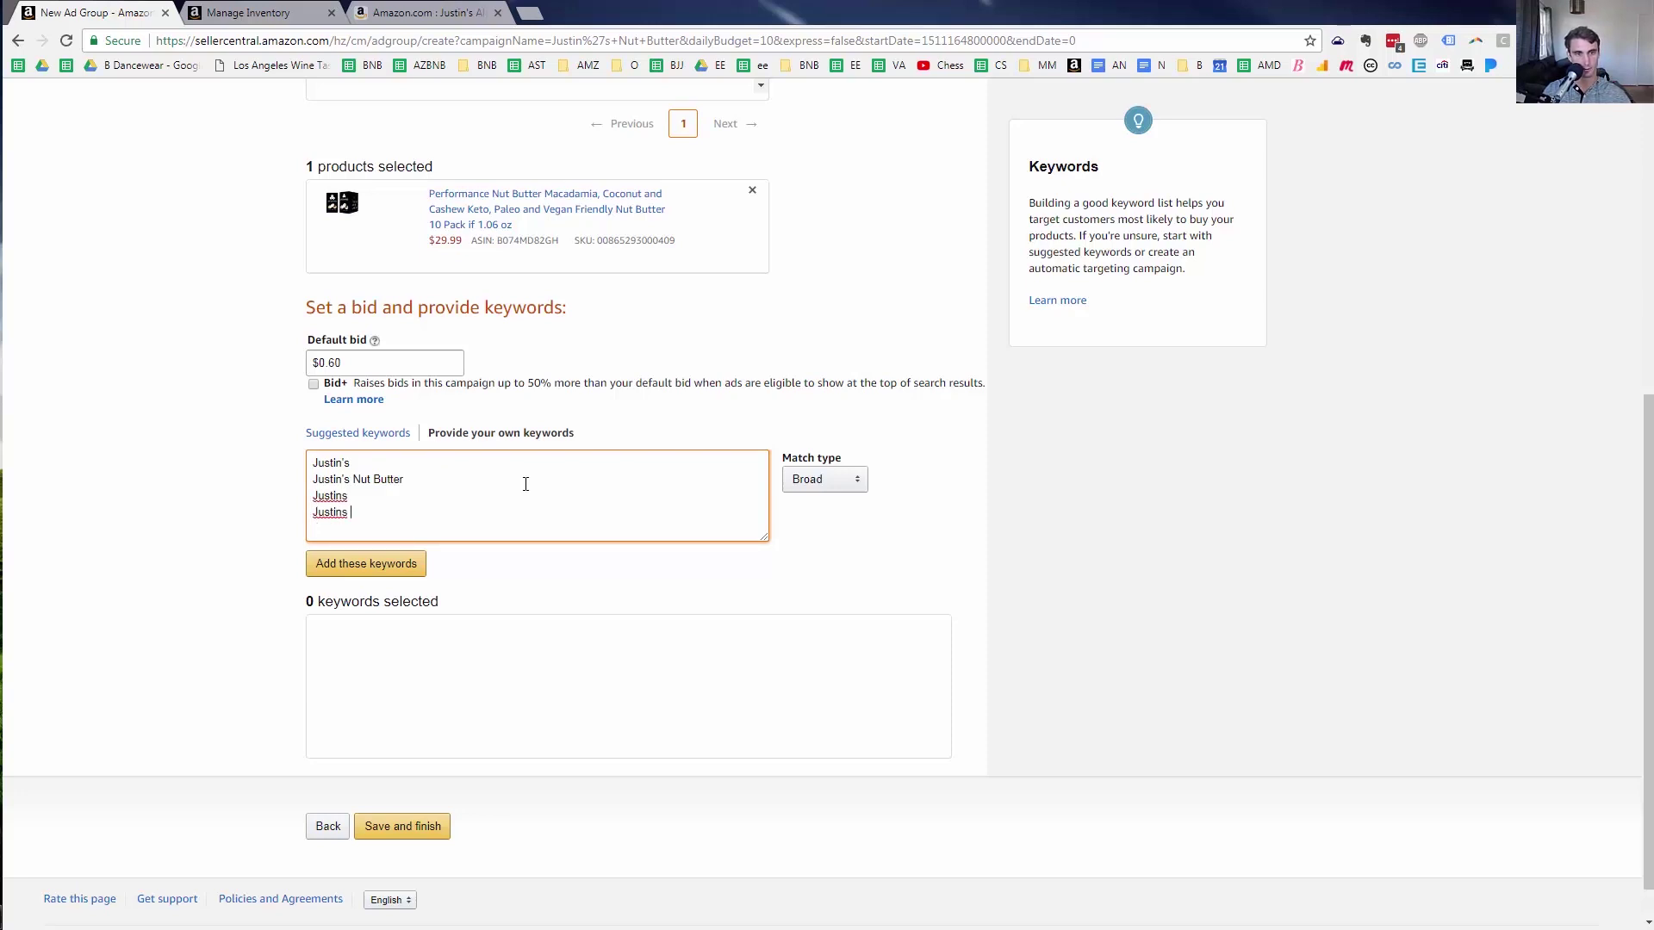
text(ter)
click(840, 480)
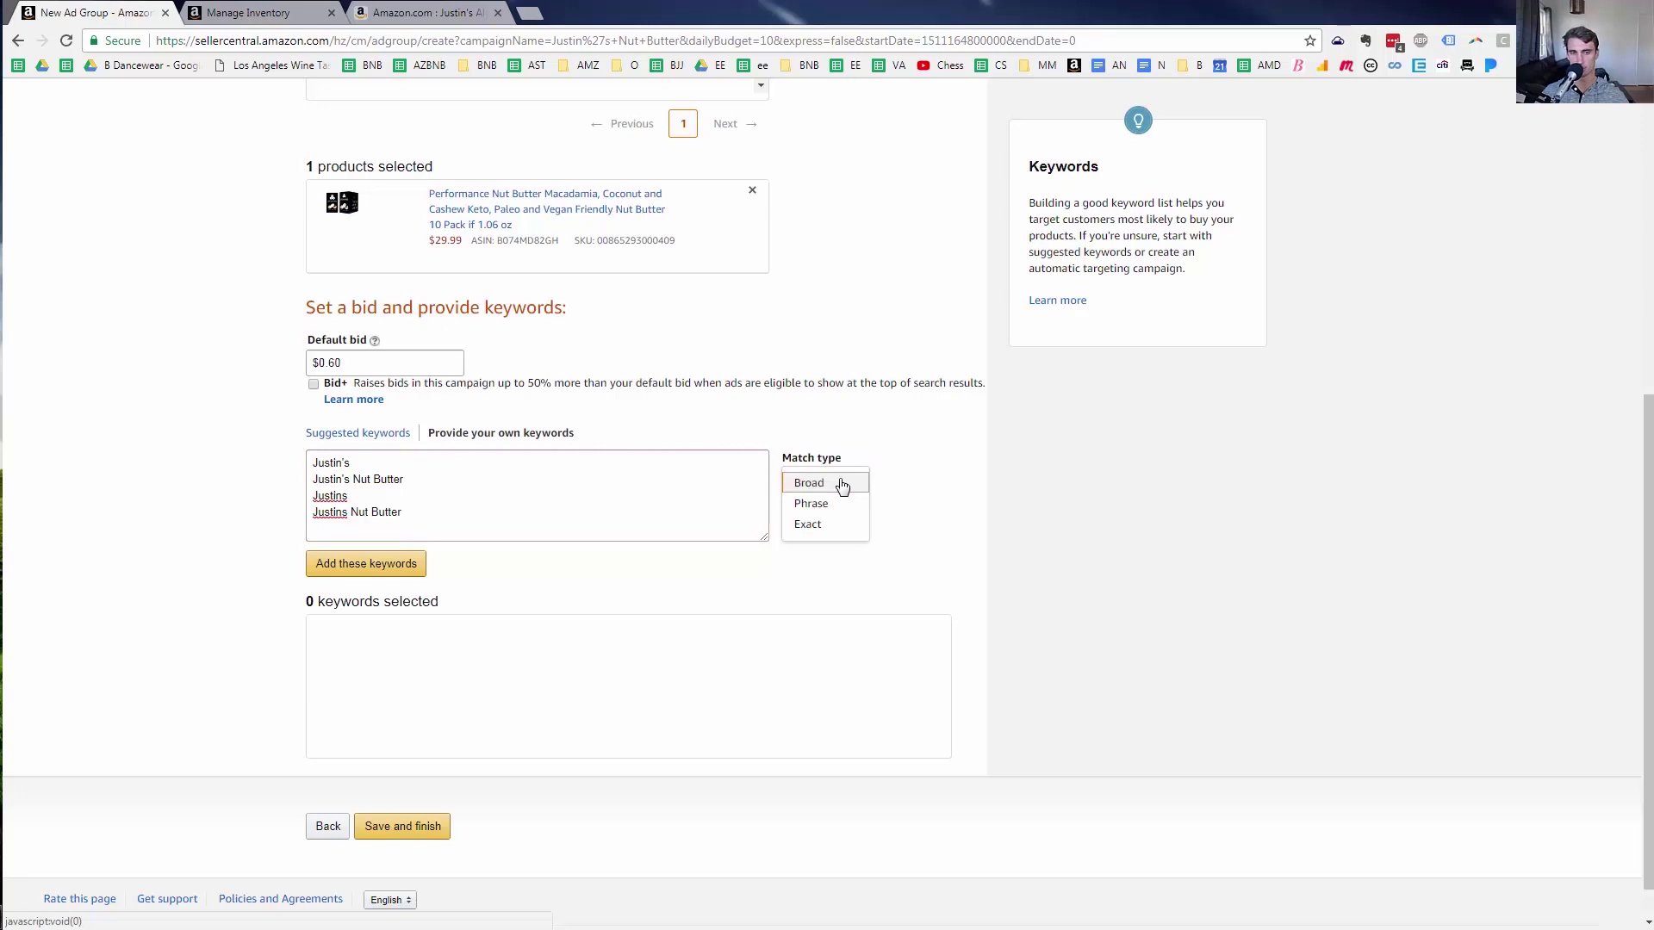
click(352, 574)
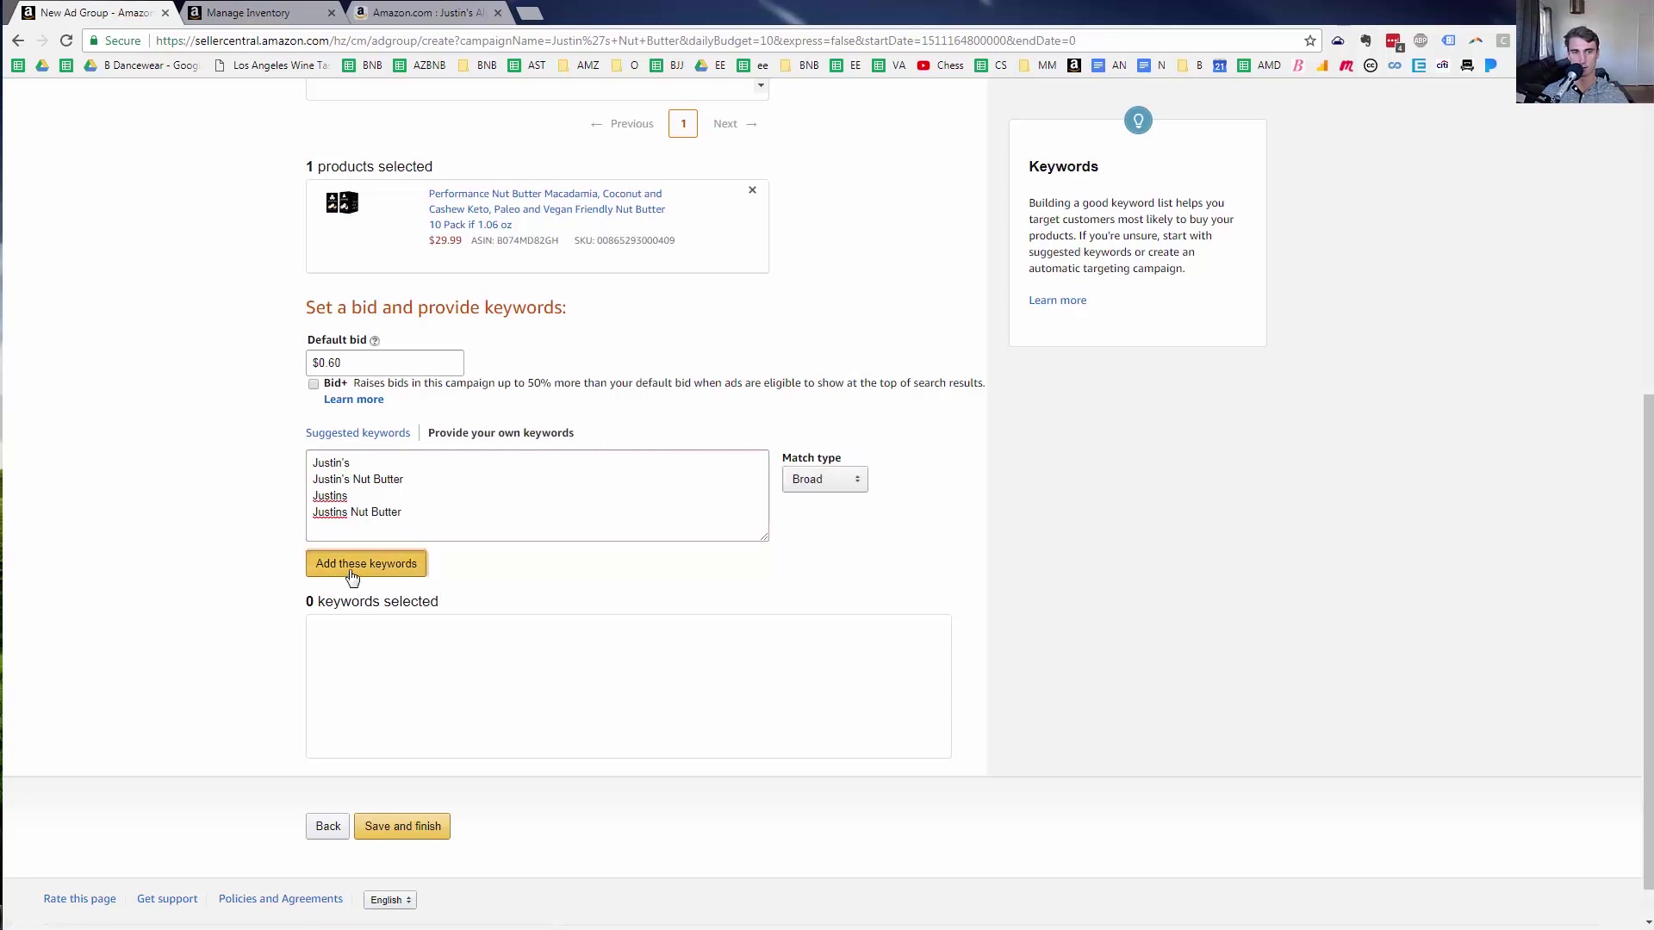
Apply the suggested bids to the keywords "Justin's", "Justin's Nut Butter" and "Justins Nut Butter"
scroll(637, 689, down, 2)
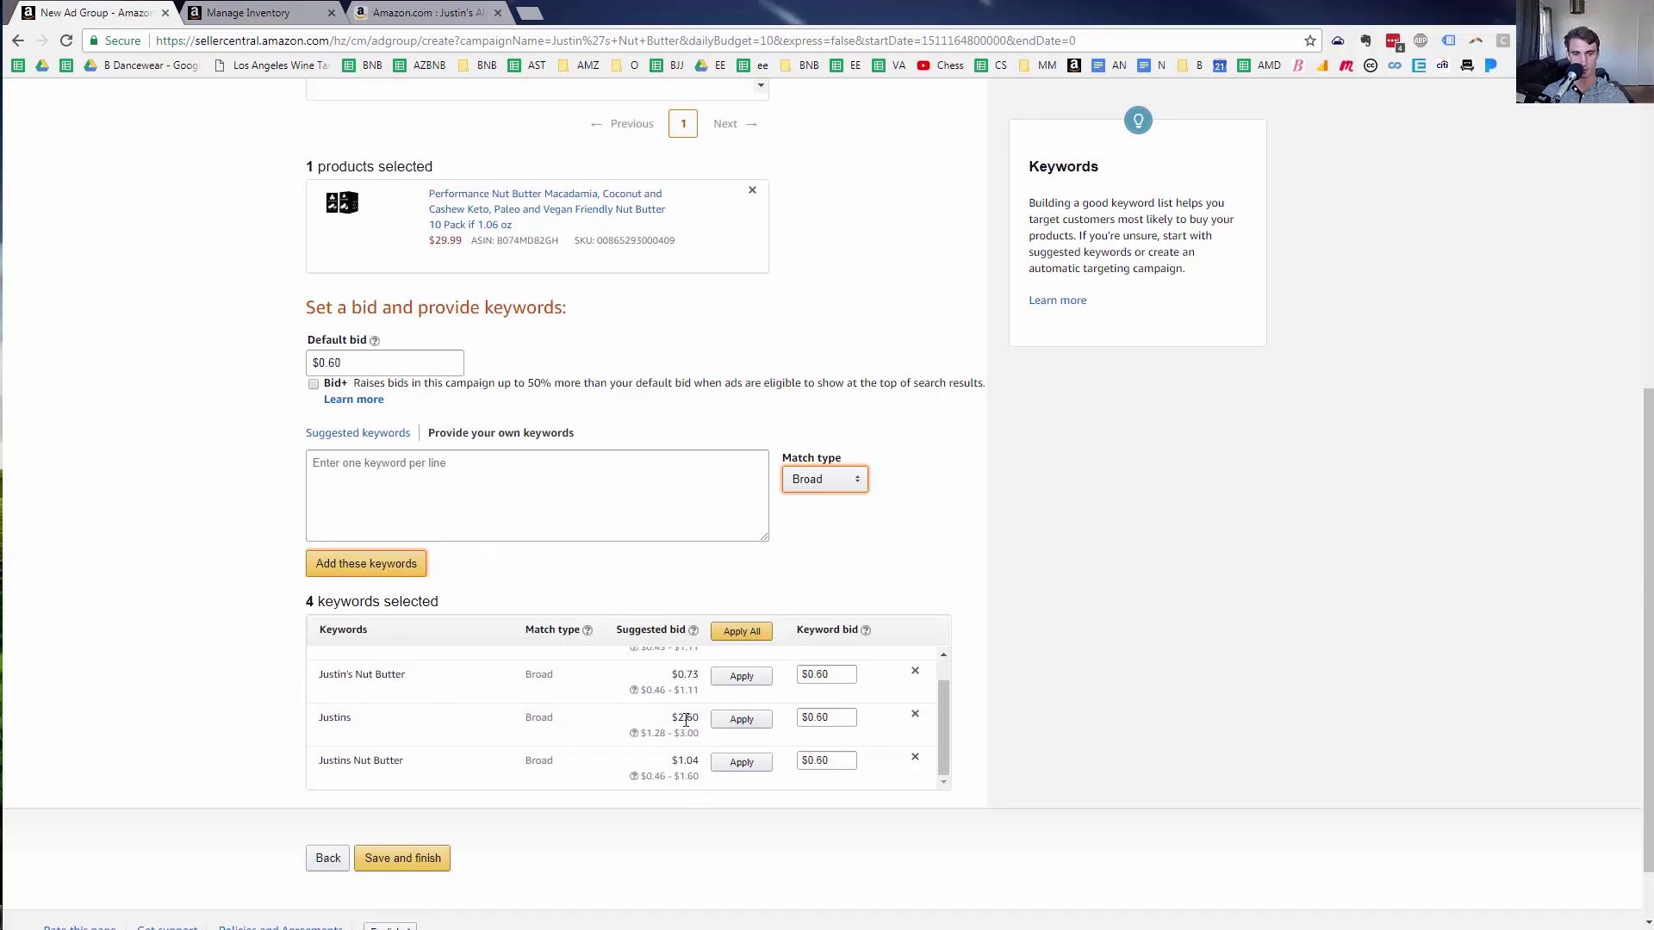
scroll(742, 762, up, 1)
click(742, 662)
click(745, 716)
scroll(742, 740, down, 1)
click(739, 767)
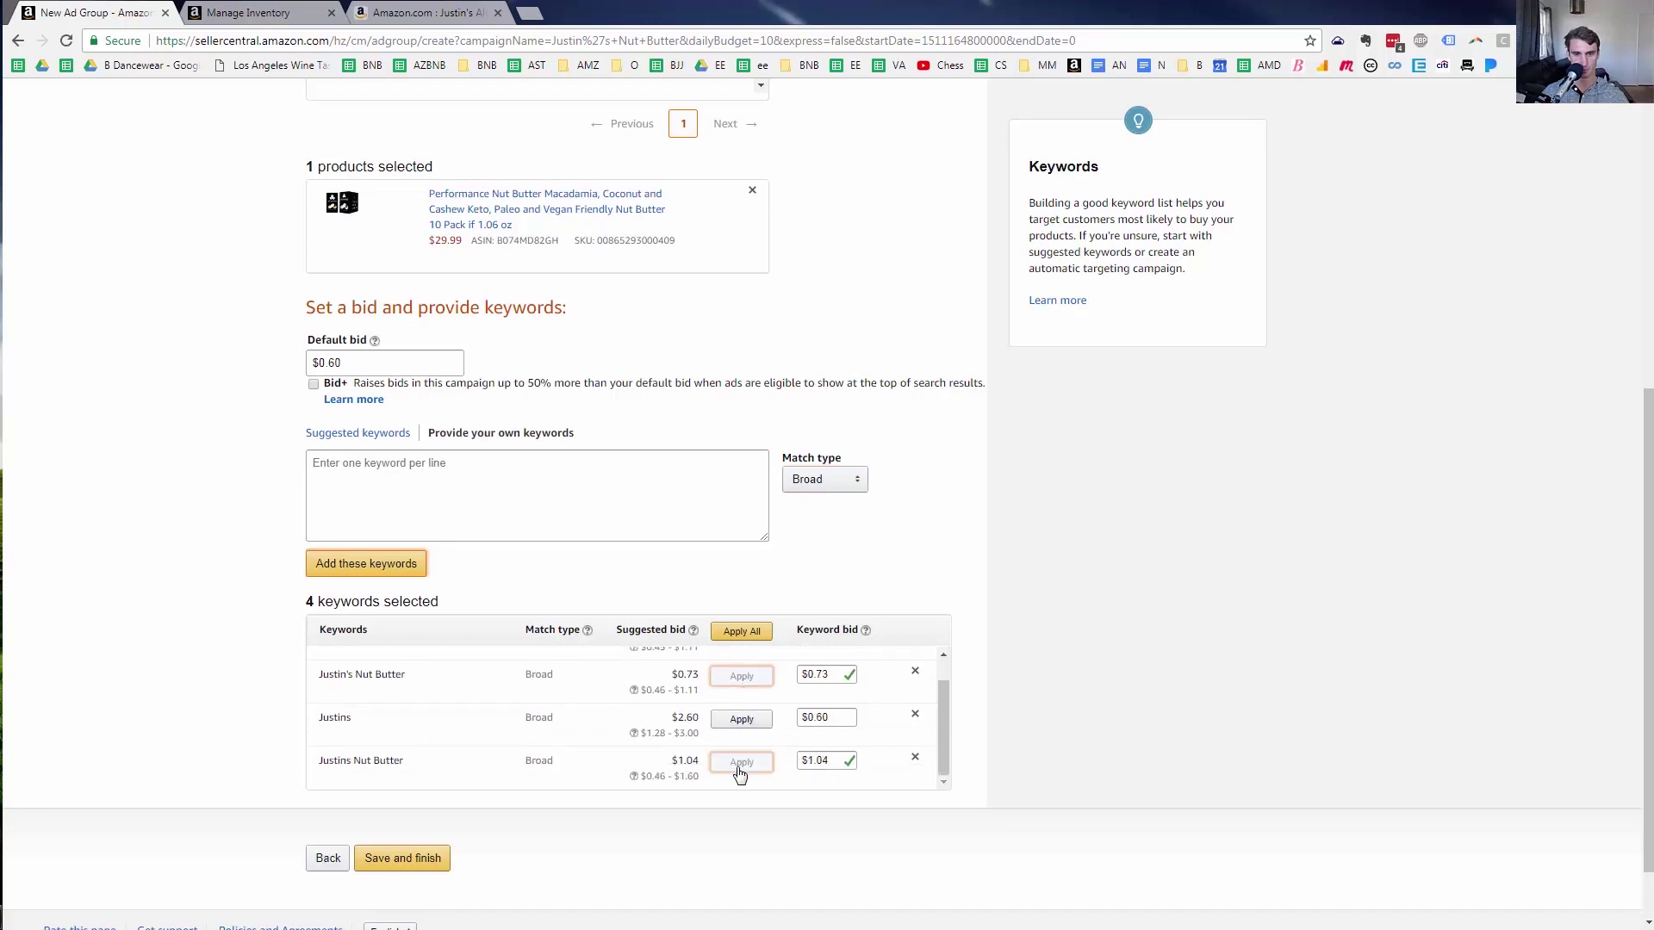
Check the product wording "Maple Squeeze Packs" in the competitor's listing title and return to the new ad group
click(463, 16)
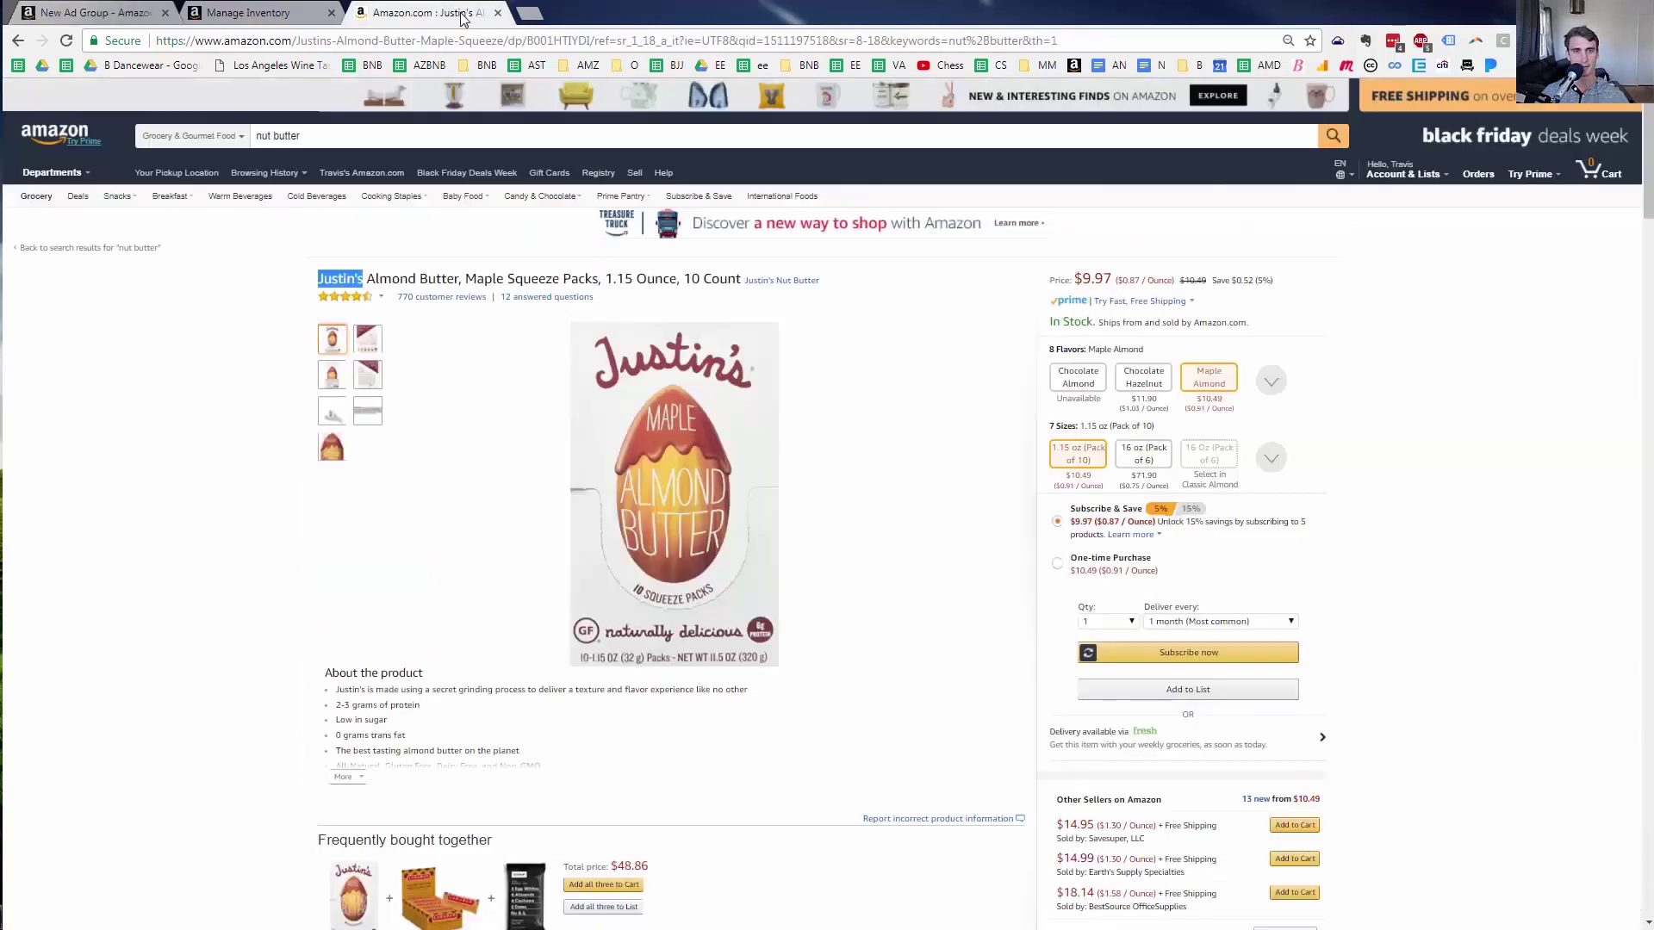
drag(466, 277, 599, 285)
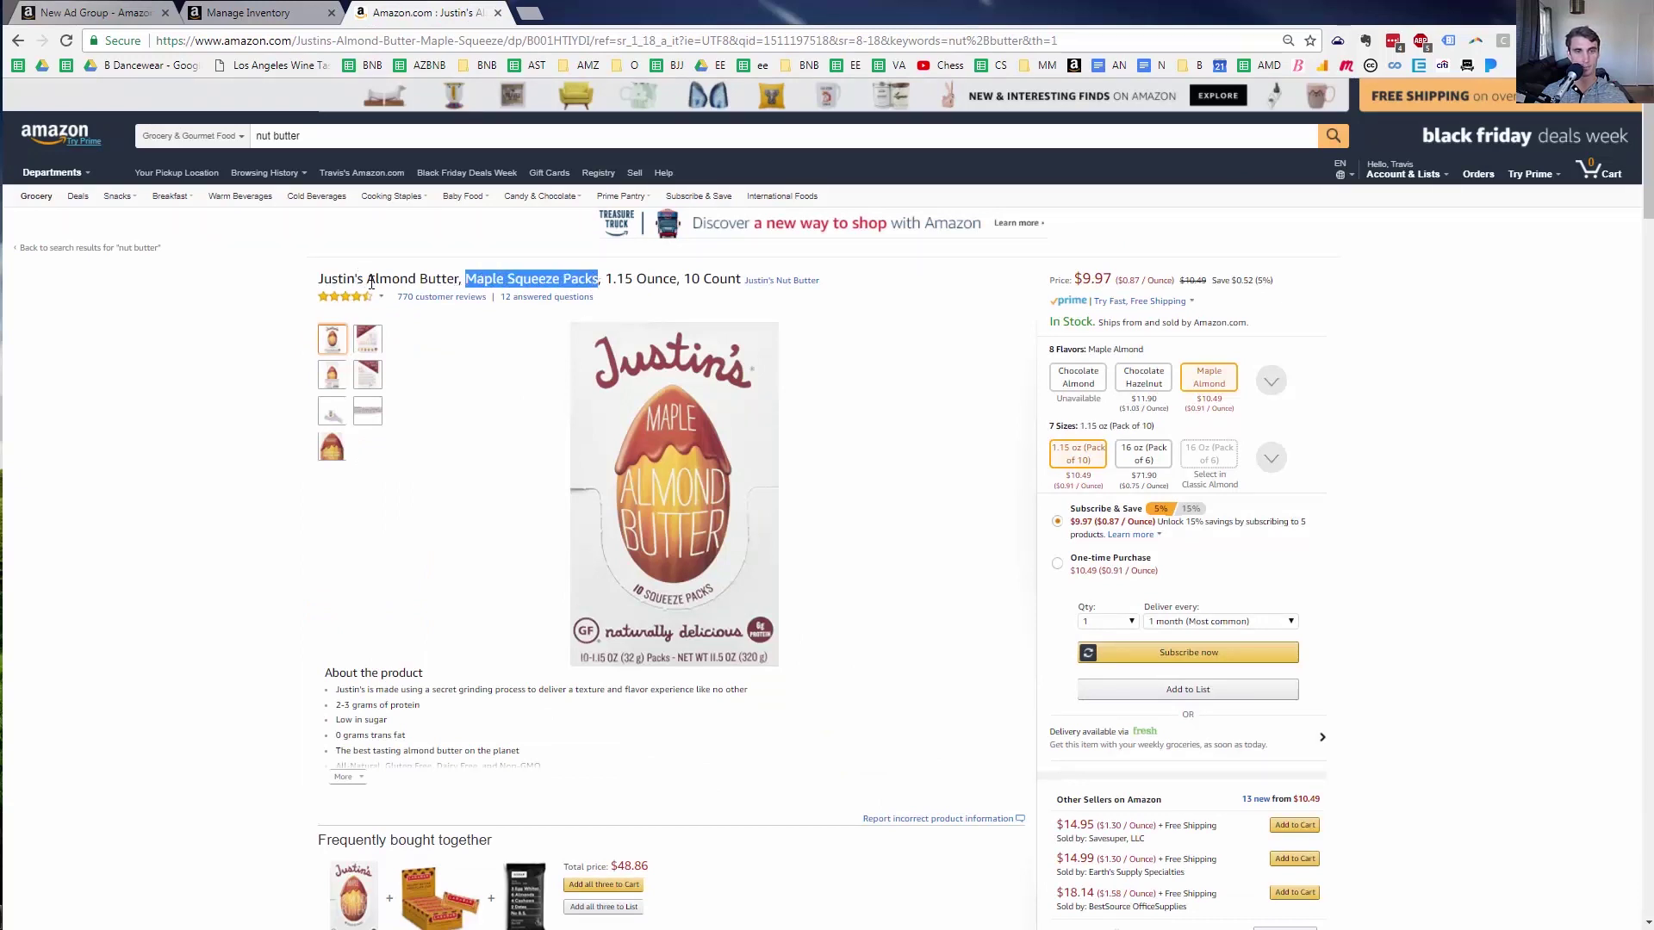
click(249, 9)
click(131, 10)
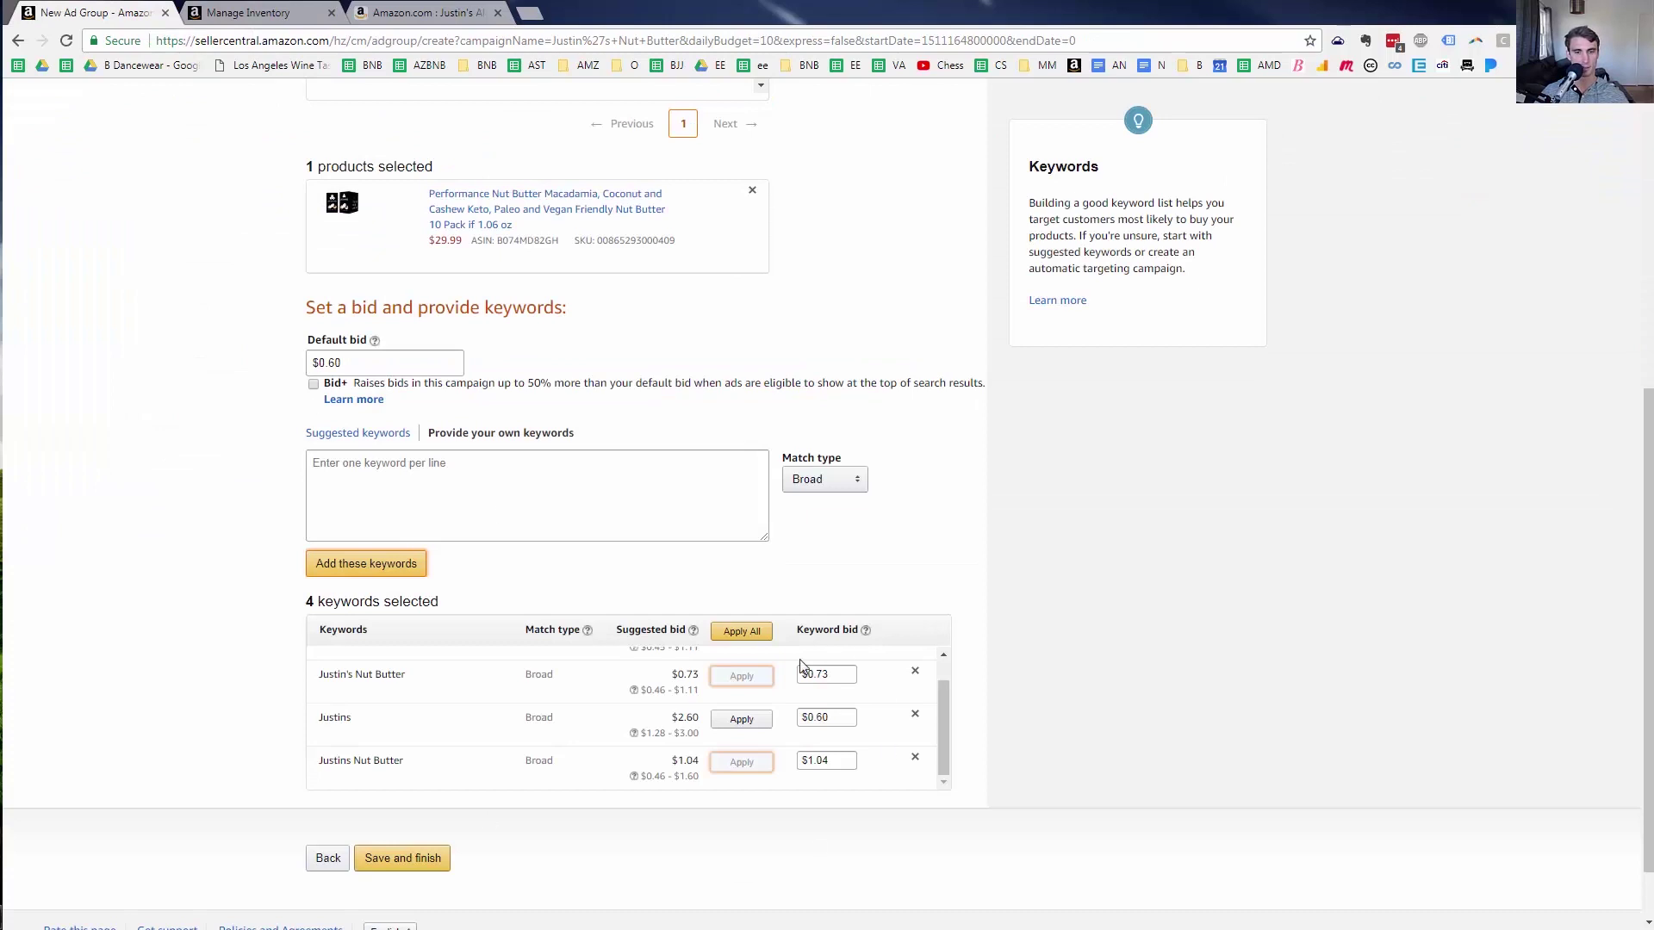
Save and finish the Justin's Nut Butter campaign, and check its ad groups and negative keywords
scroll(556, 708, down, 1)
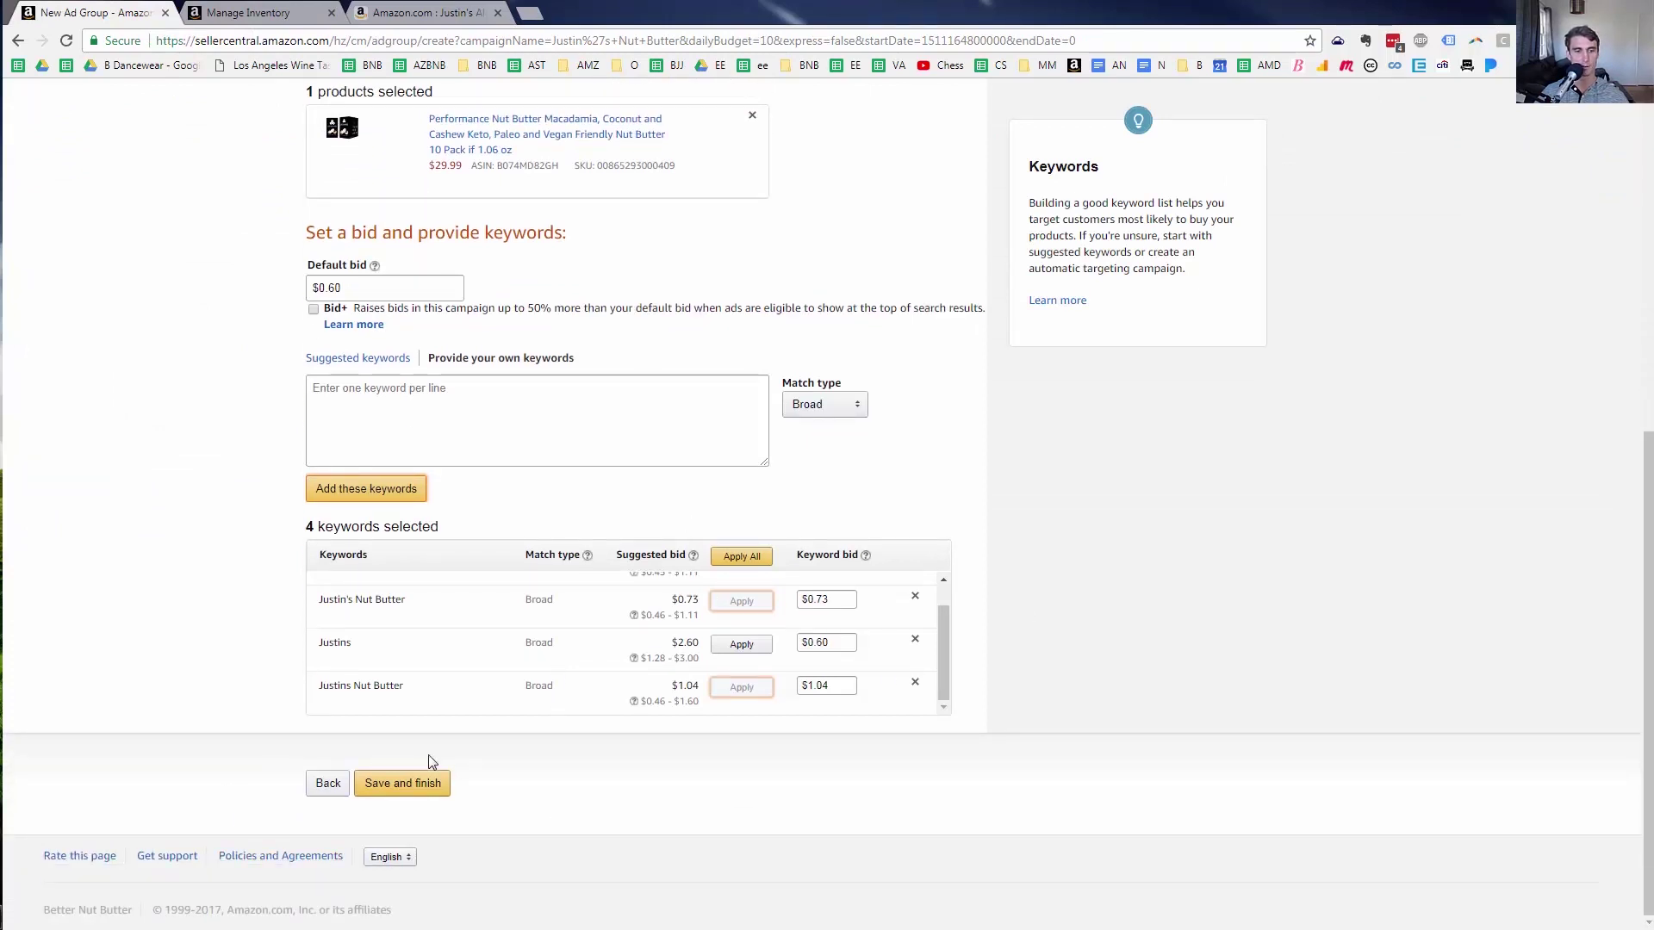
click(426, 792)
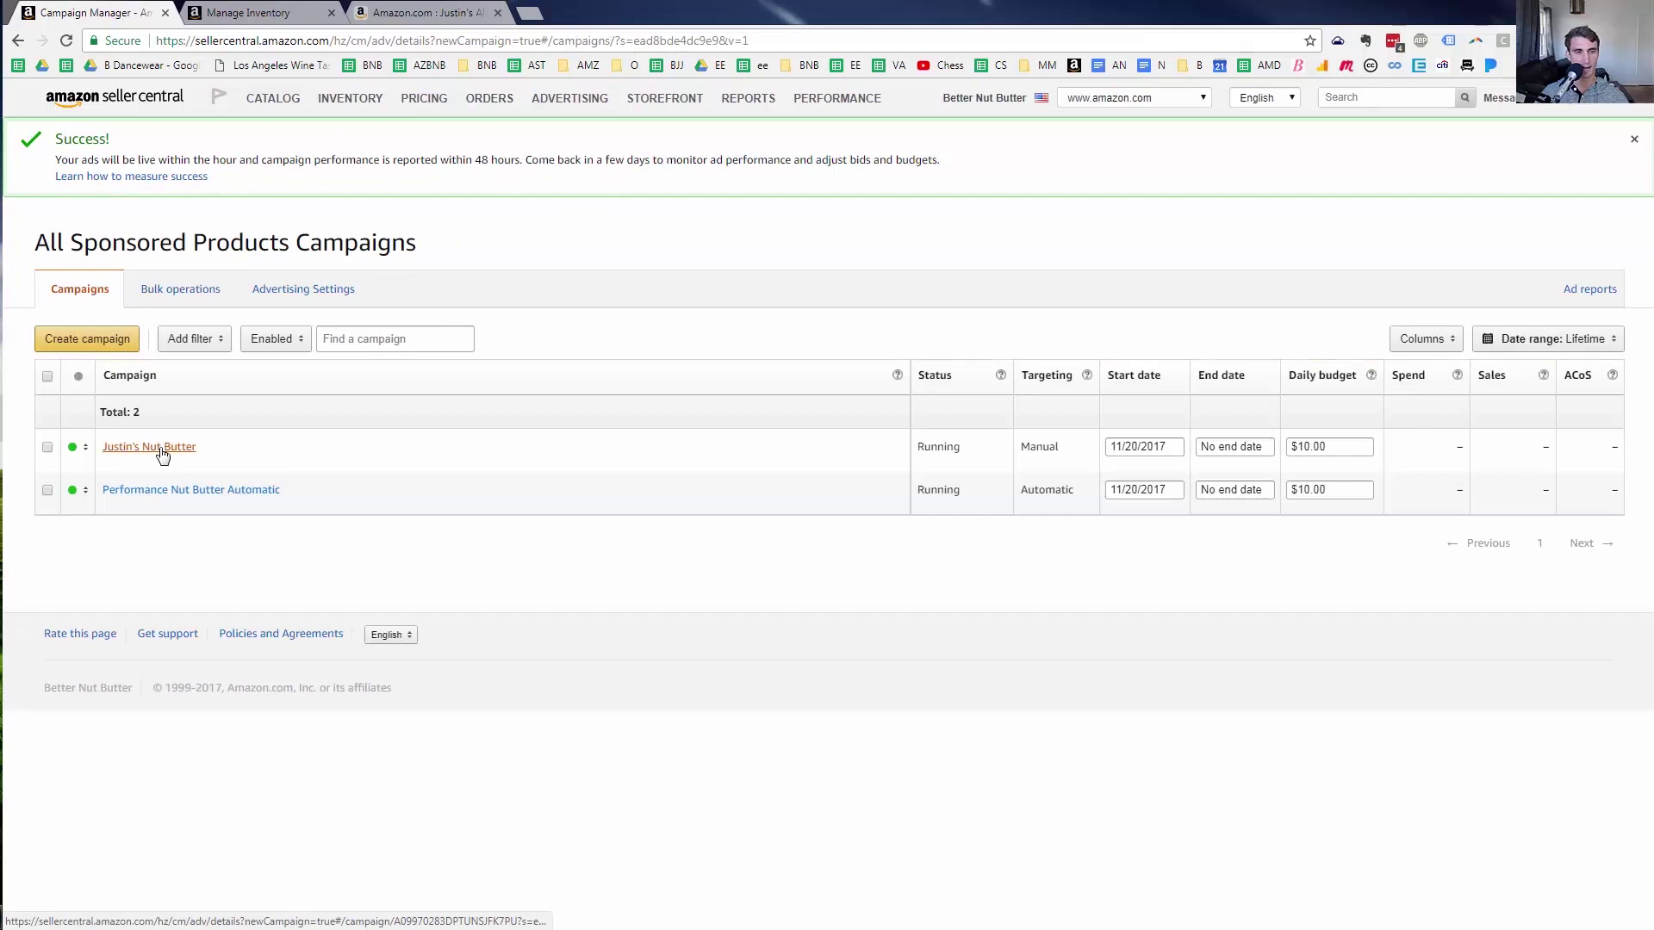
click(162, 450)
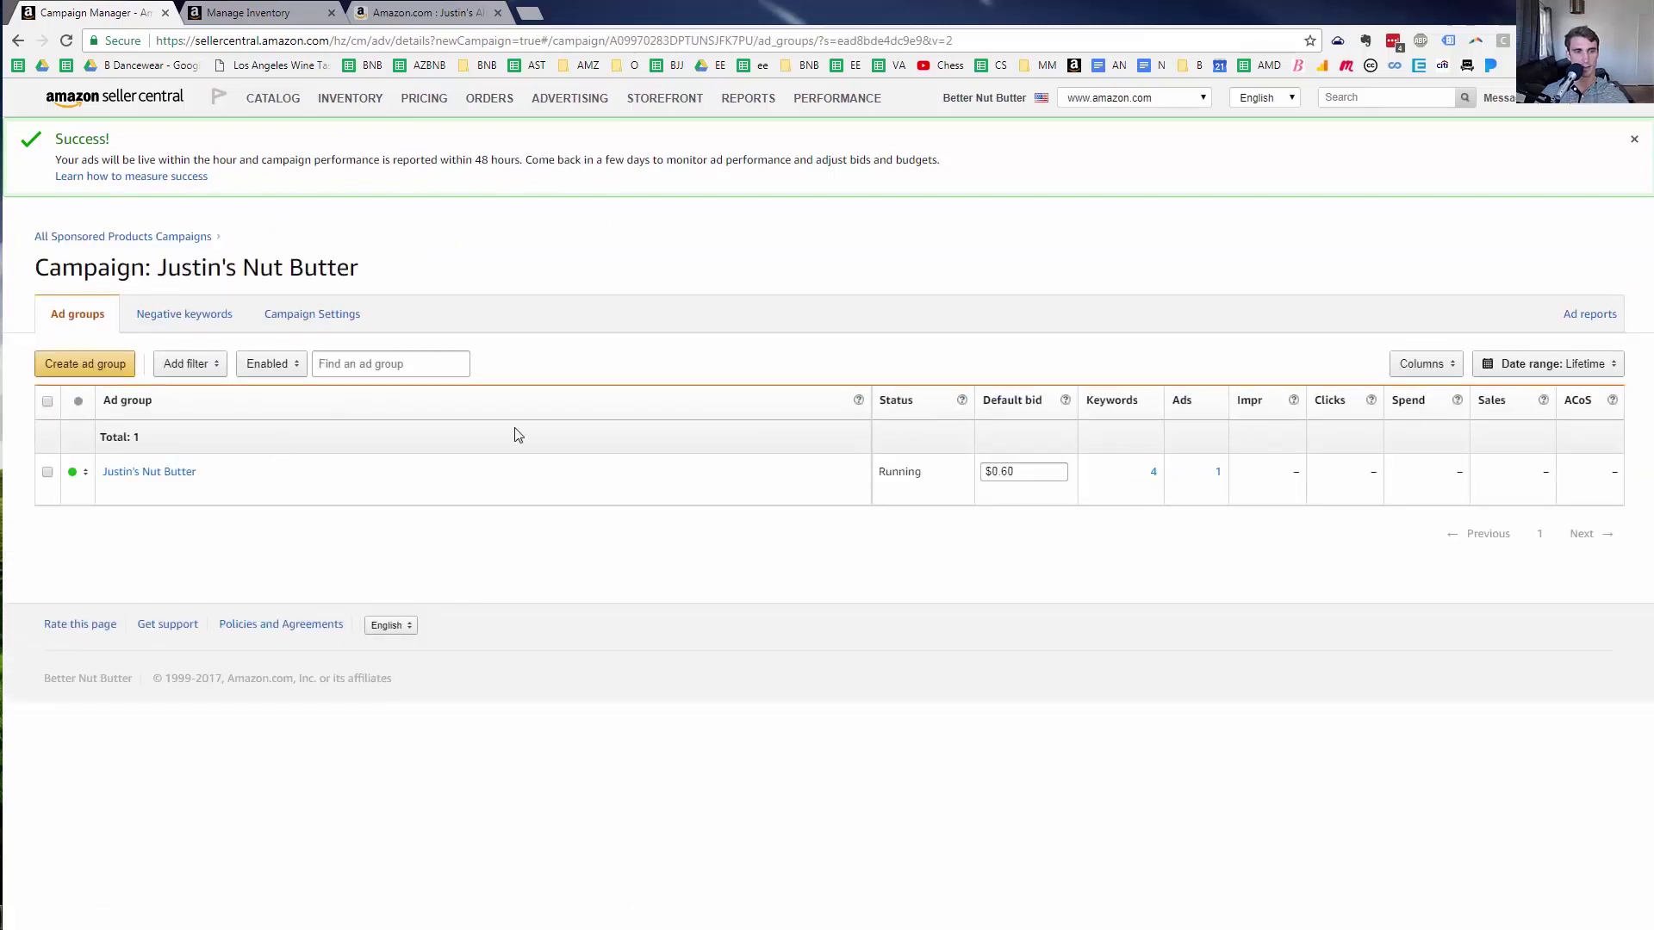
click(163, 319)
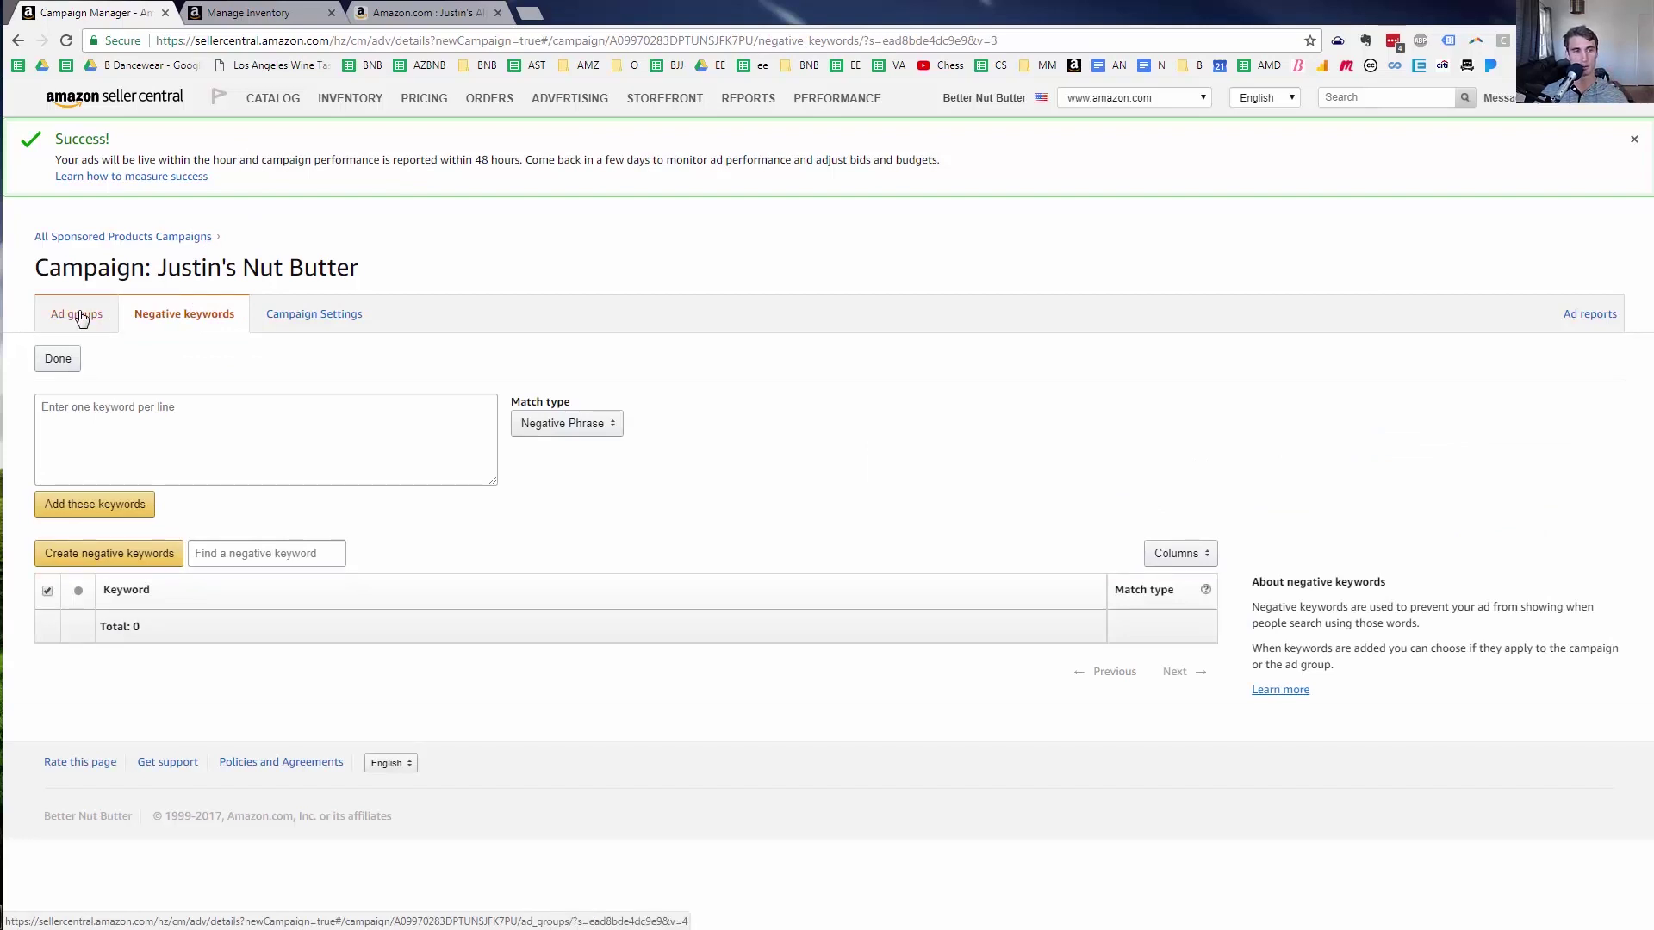
click(81, 316)
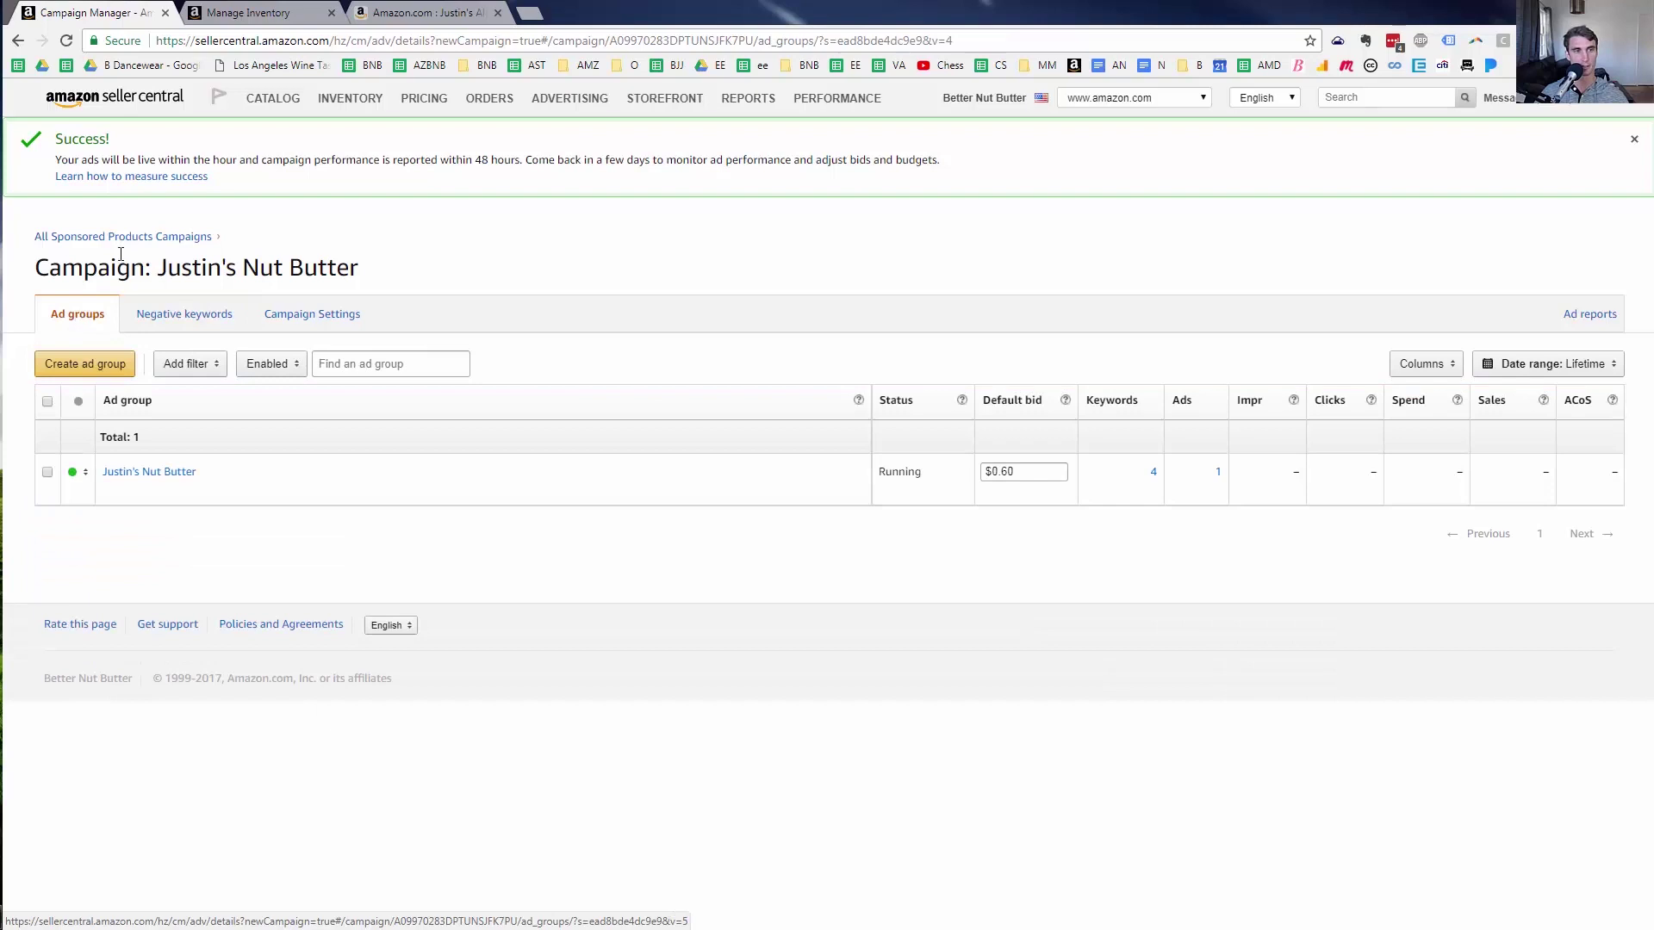
click(136, 236)
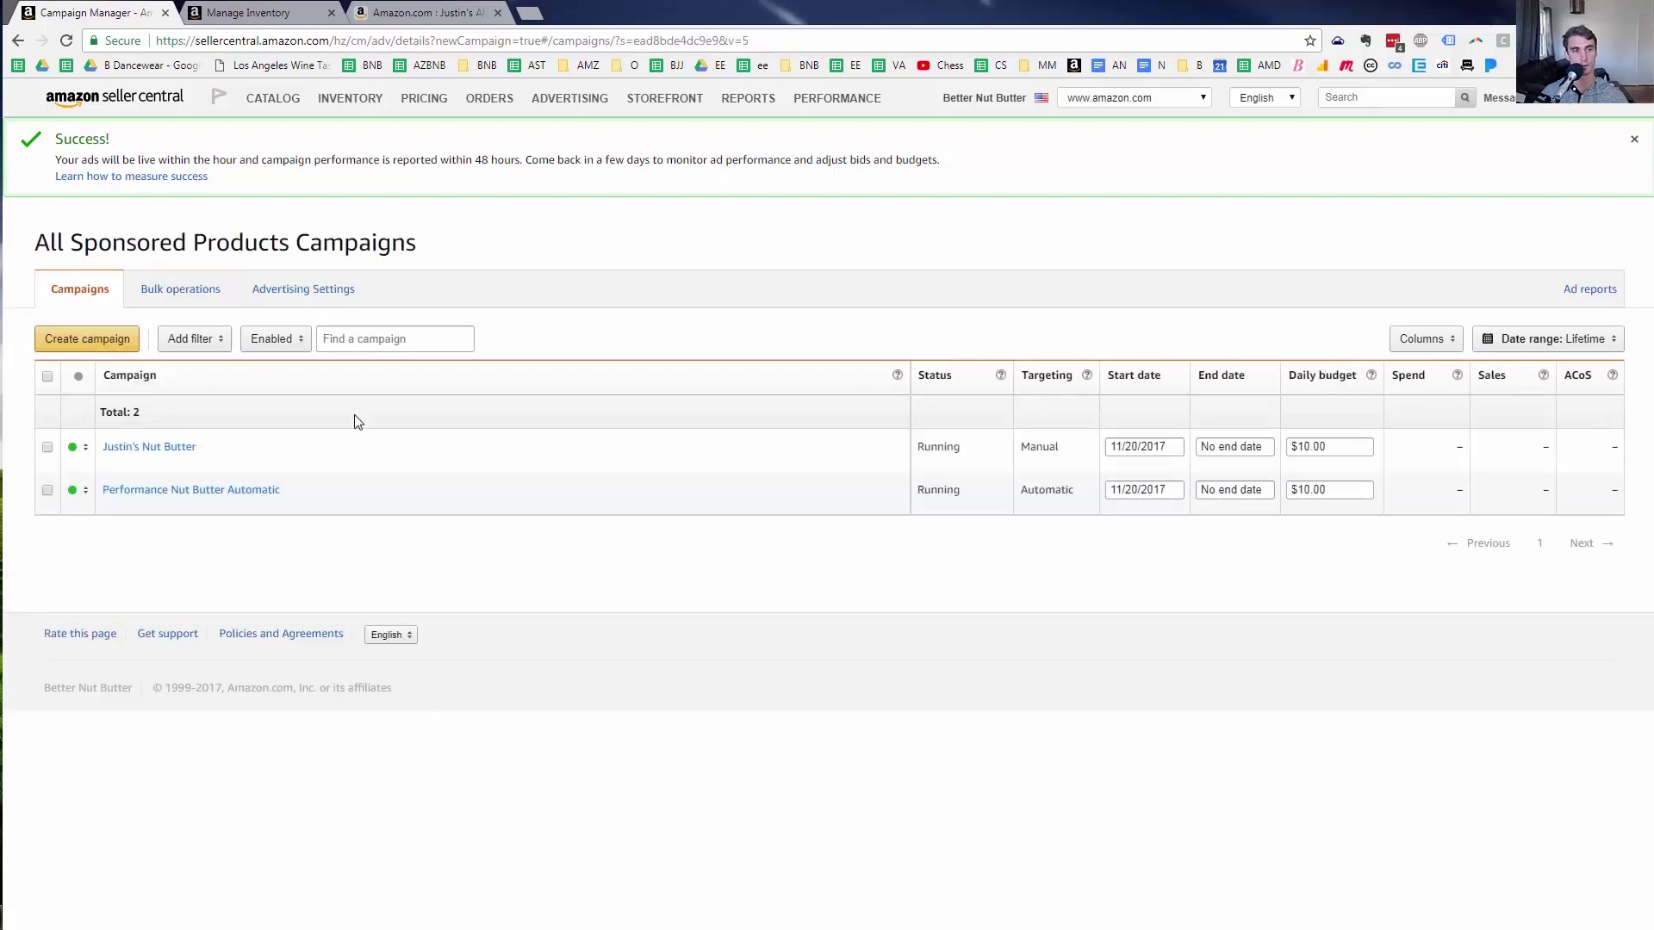
Rename the Justin's Nut Butter campaign as "Competitor Campaigns" and save the name
click(149, 448)
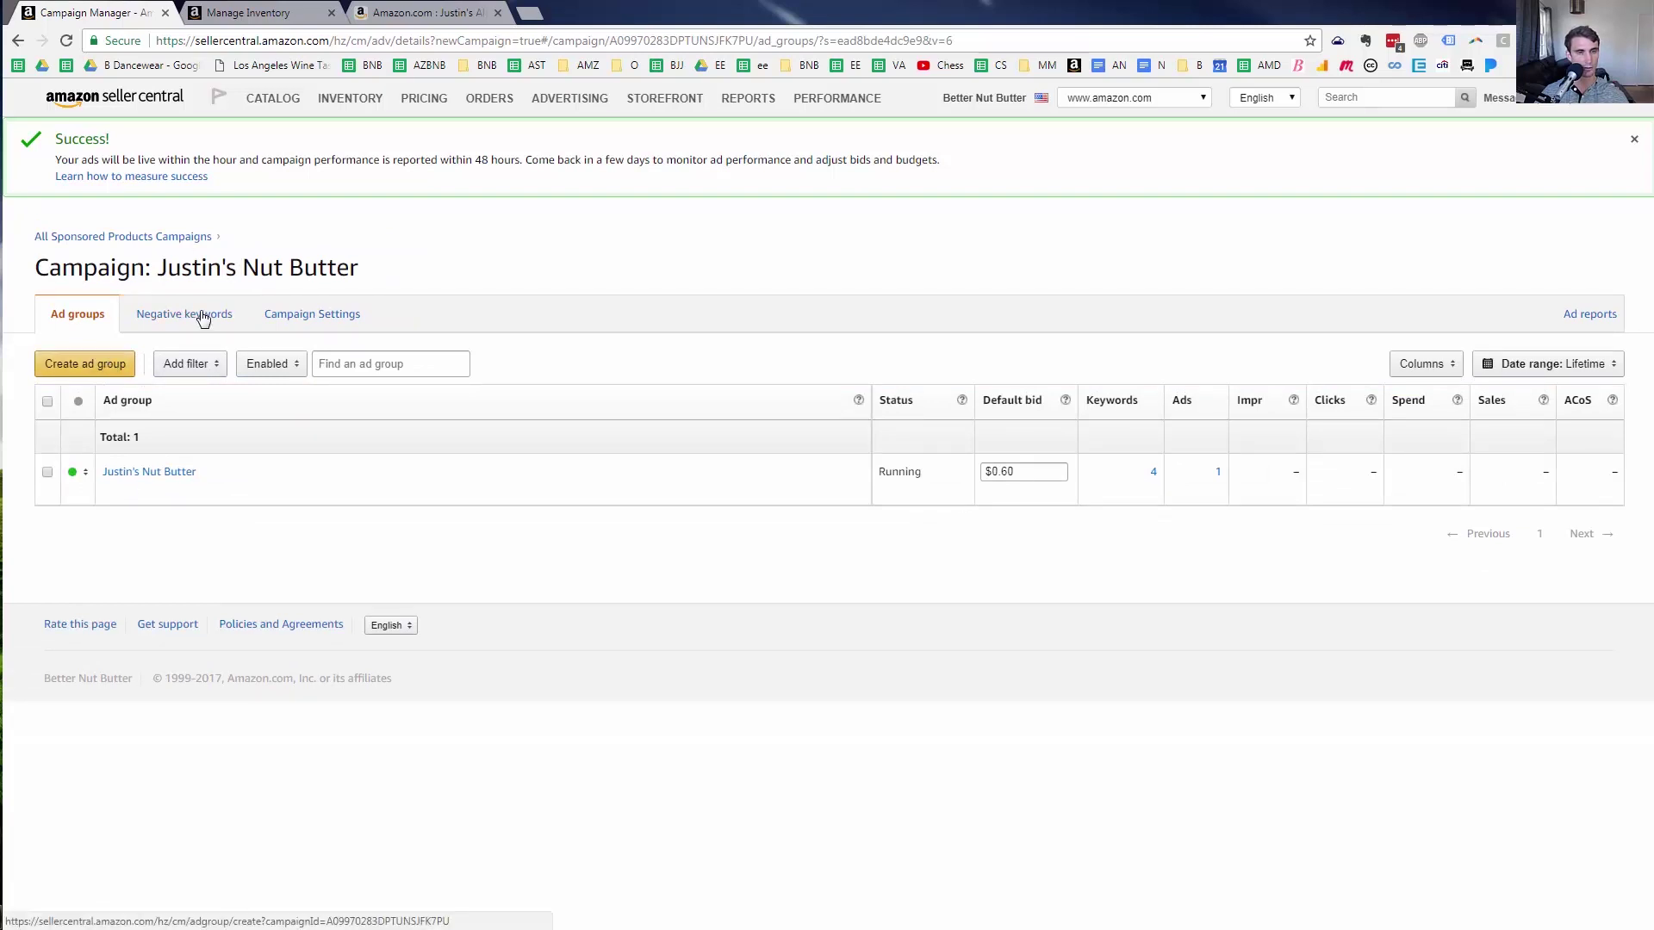
click(301, 315)
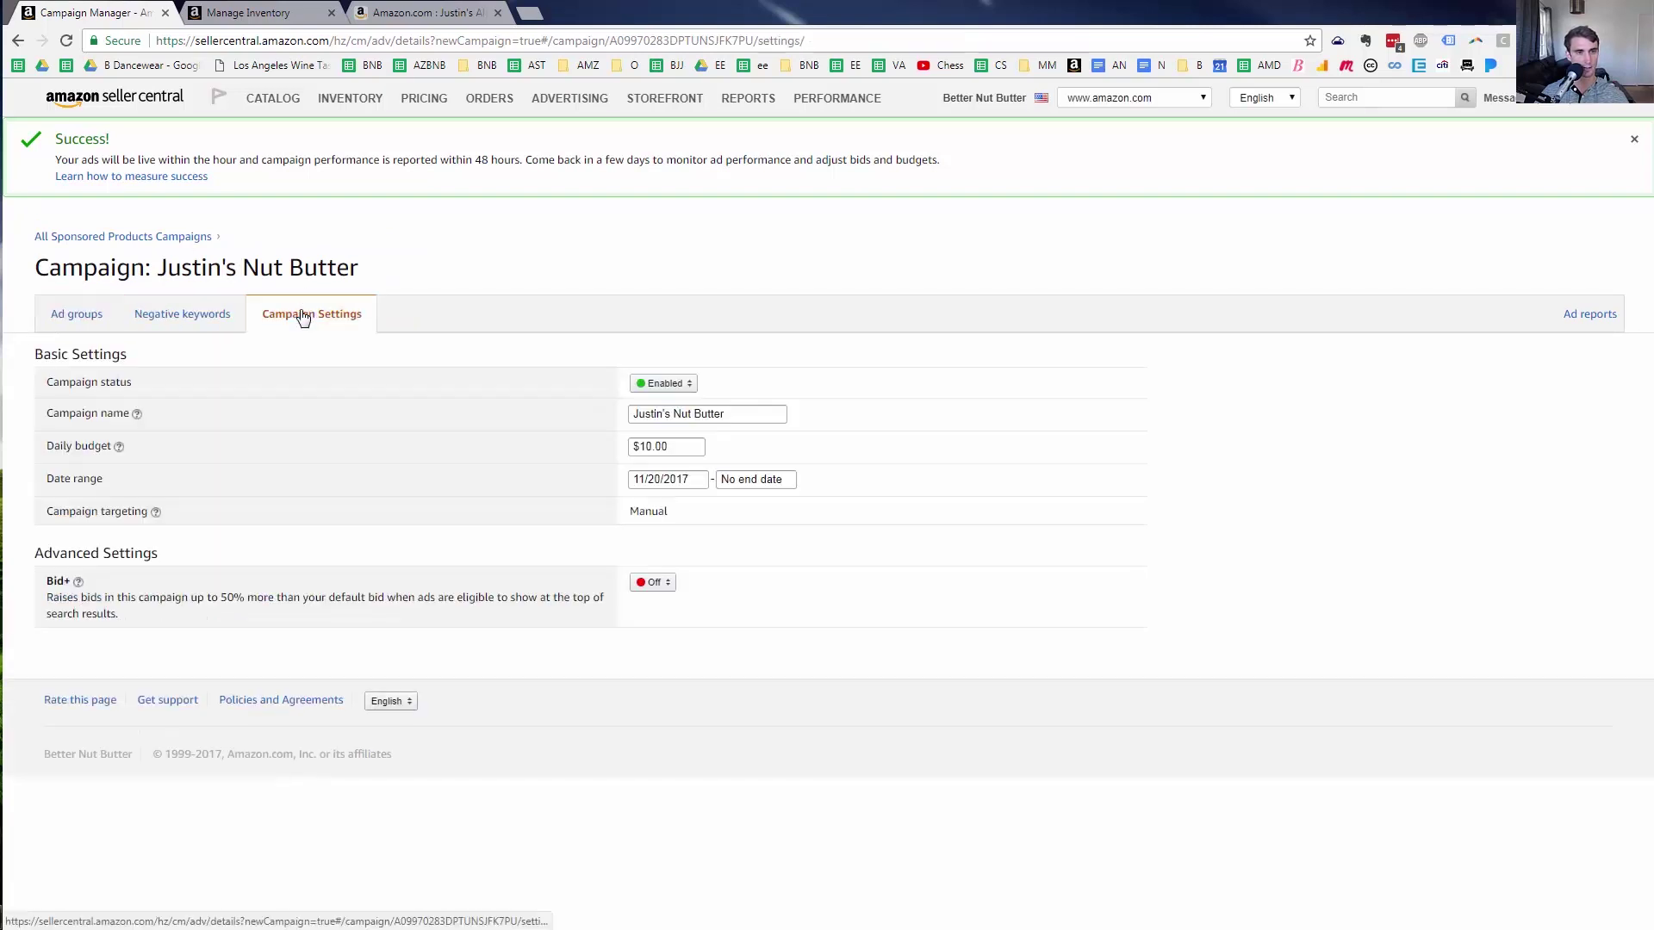
click(659, 415)
key(ctrl+a)
text(C)
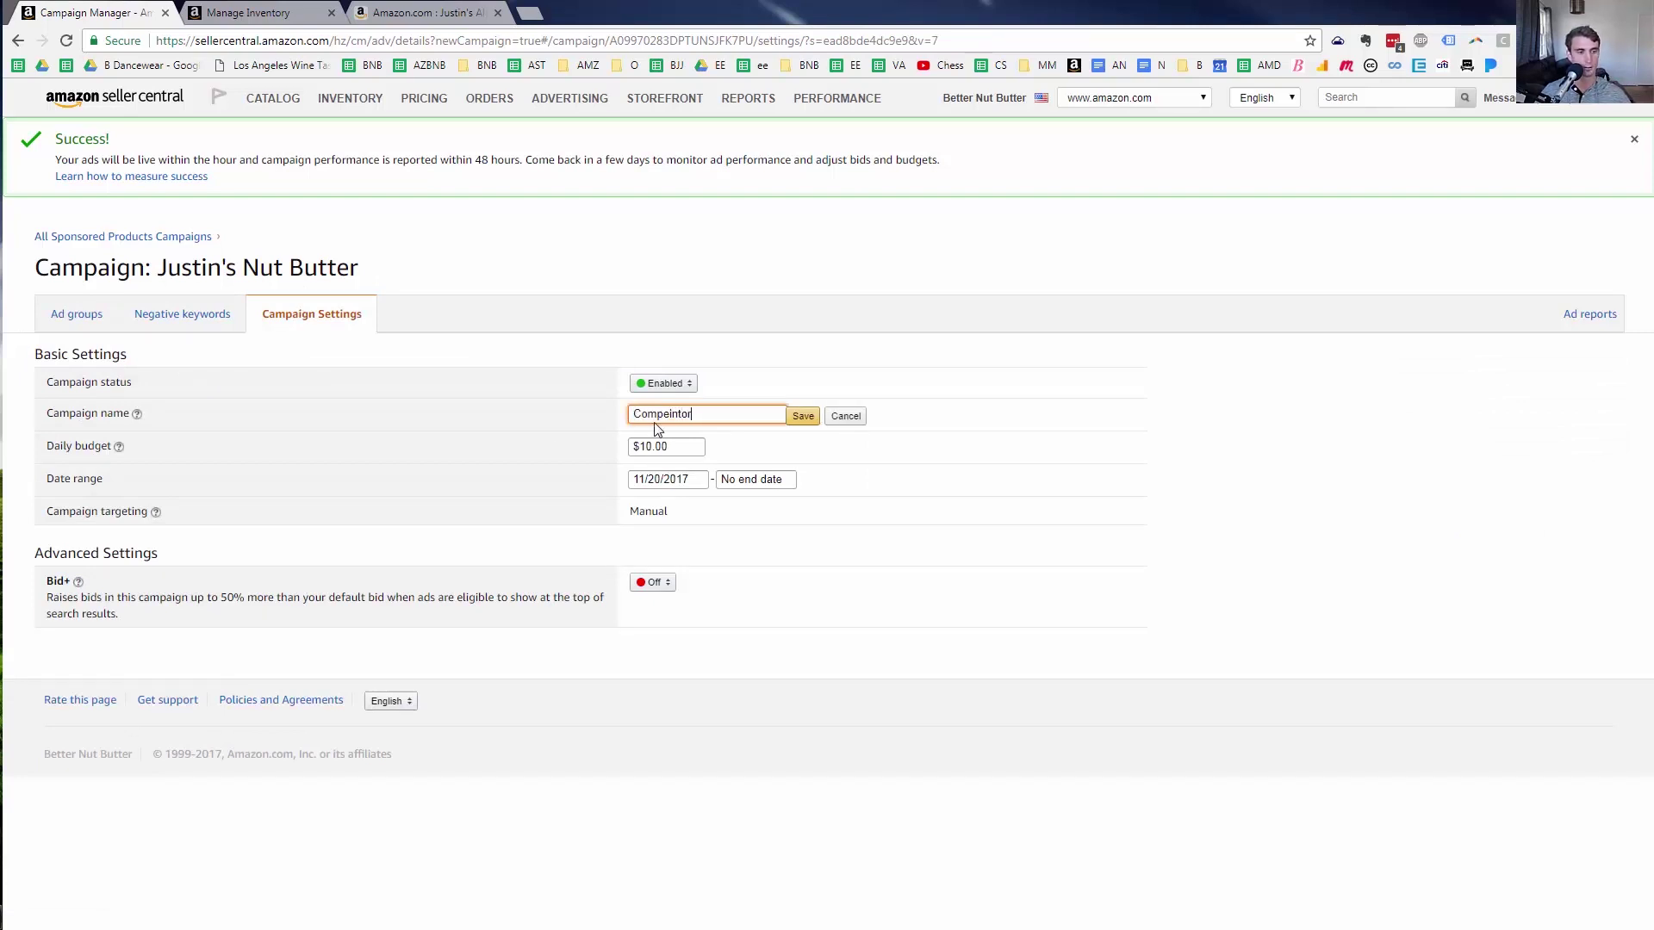
double_click(728, 417)
text(Comp)
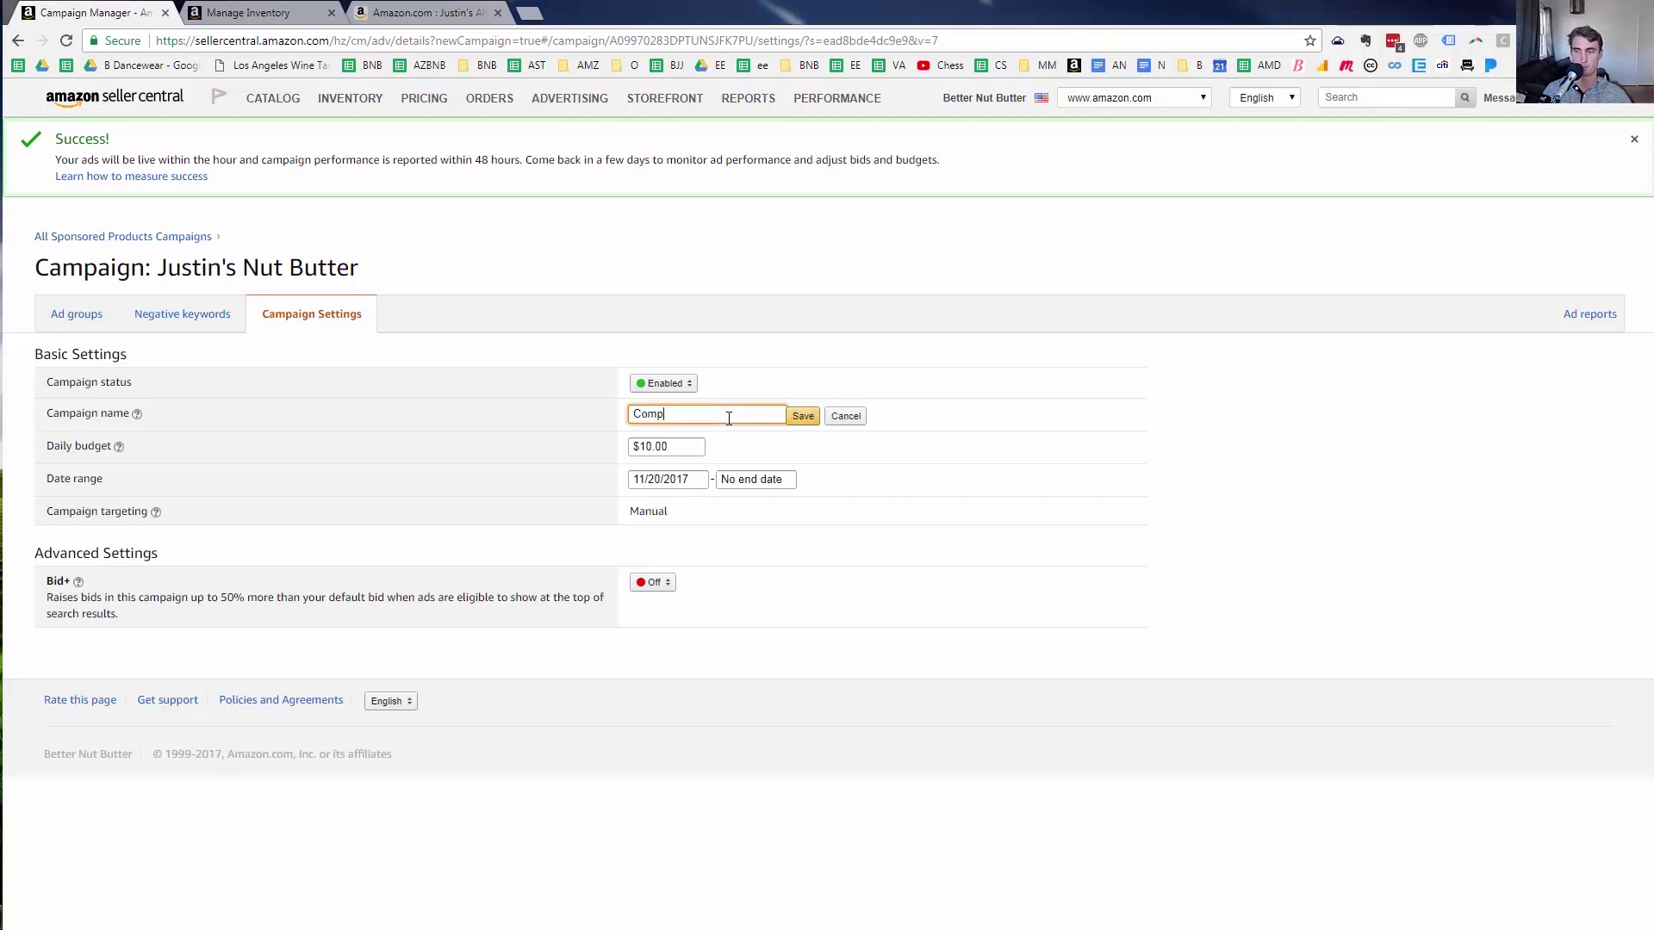
text(etitor Campaigns)
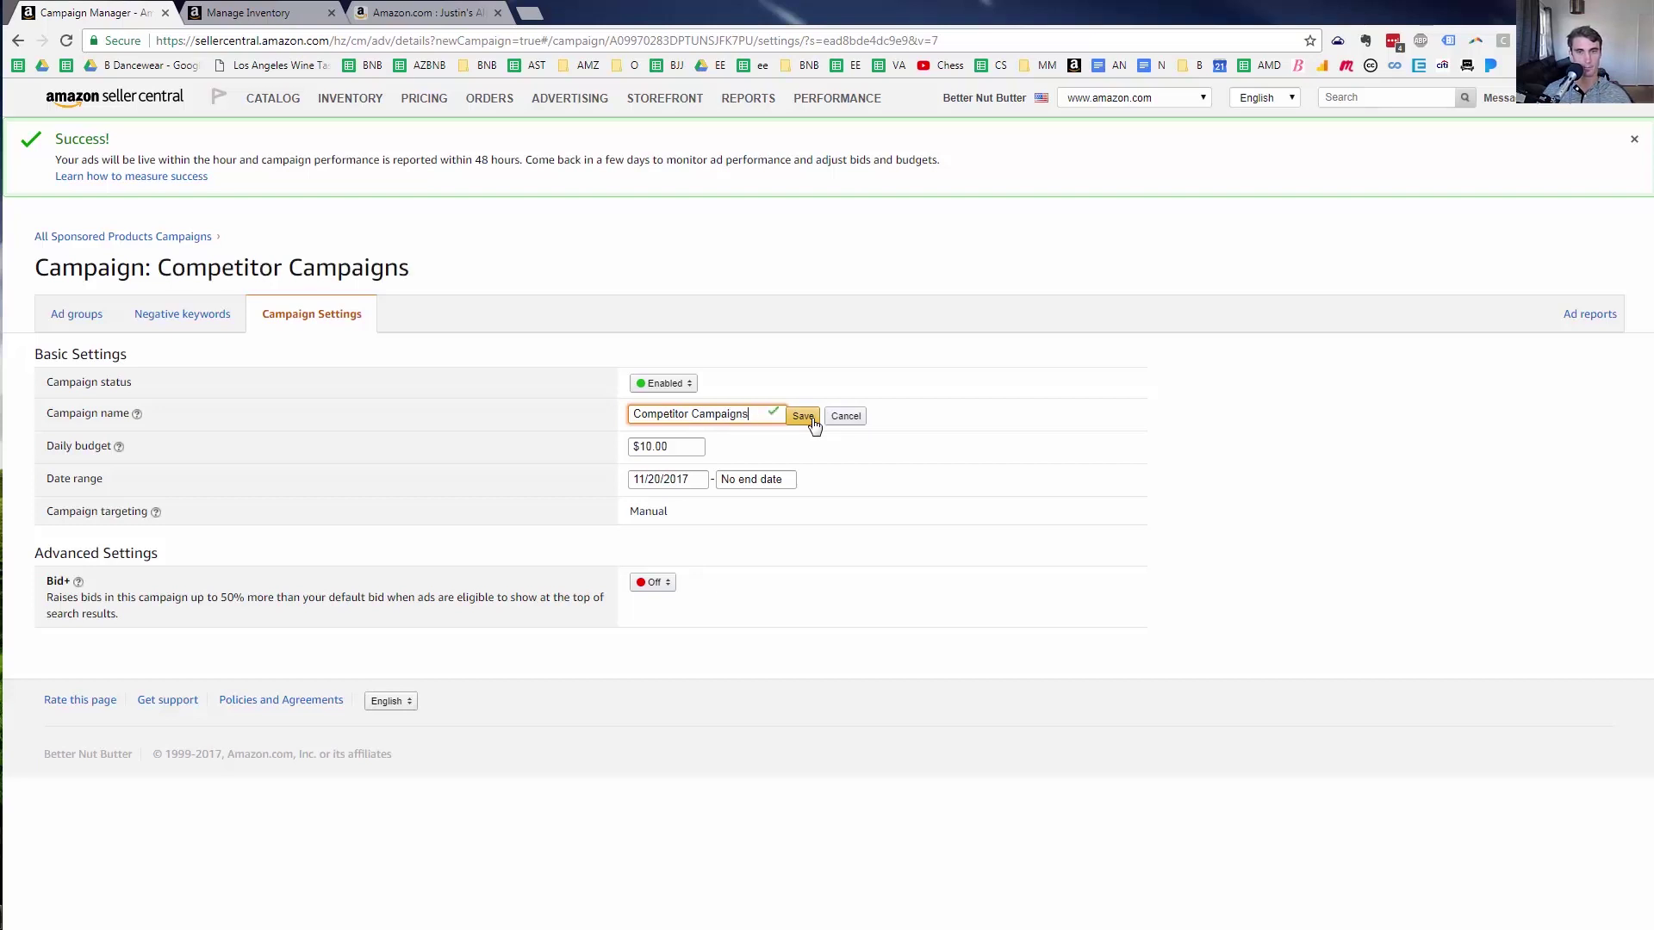
Start a new ad group in the Competitor Campaigns campaign
click(76, 316)
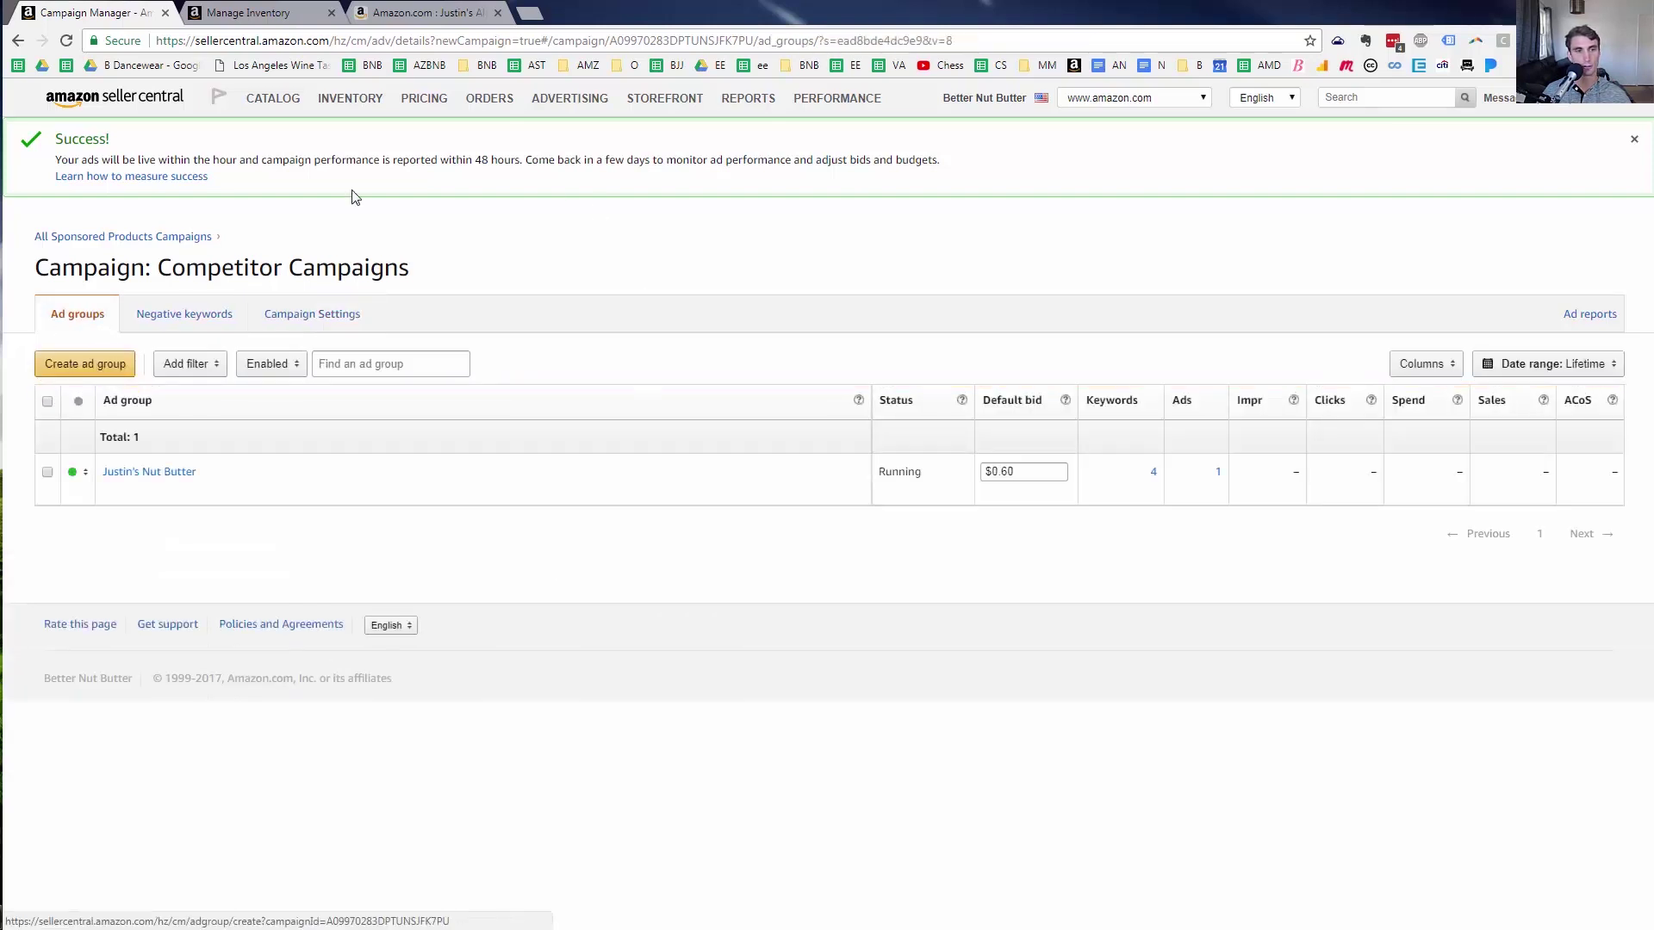
click(163, 238)
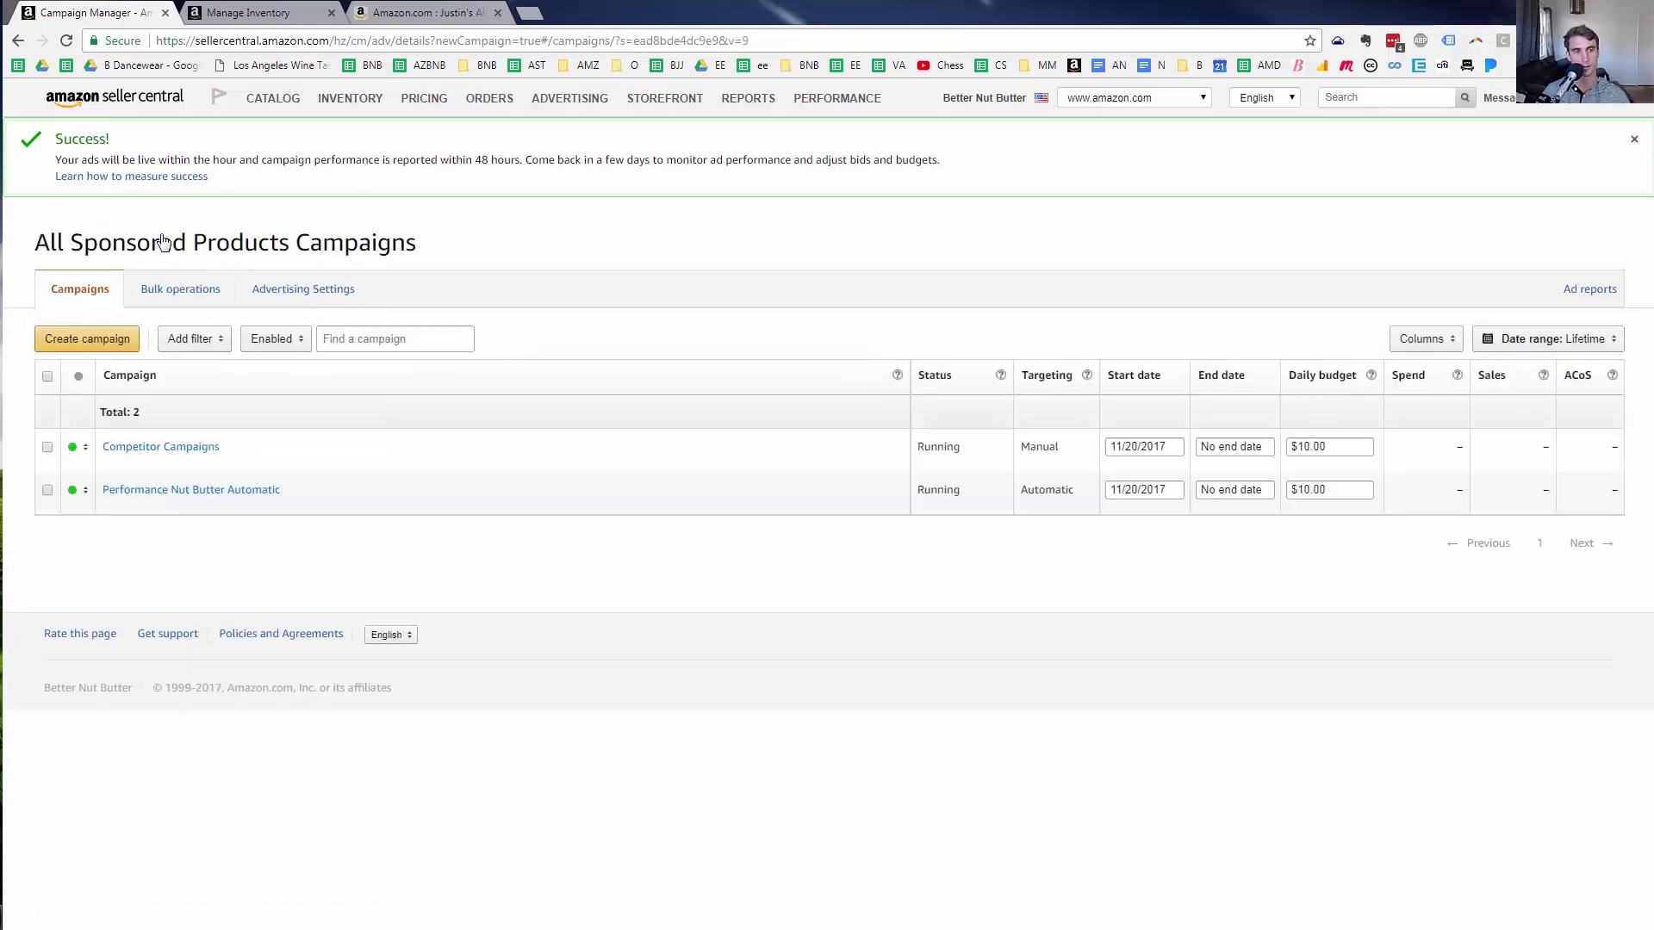
click(141, 452)
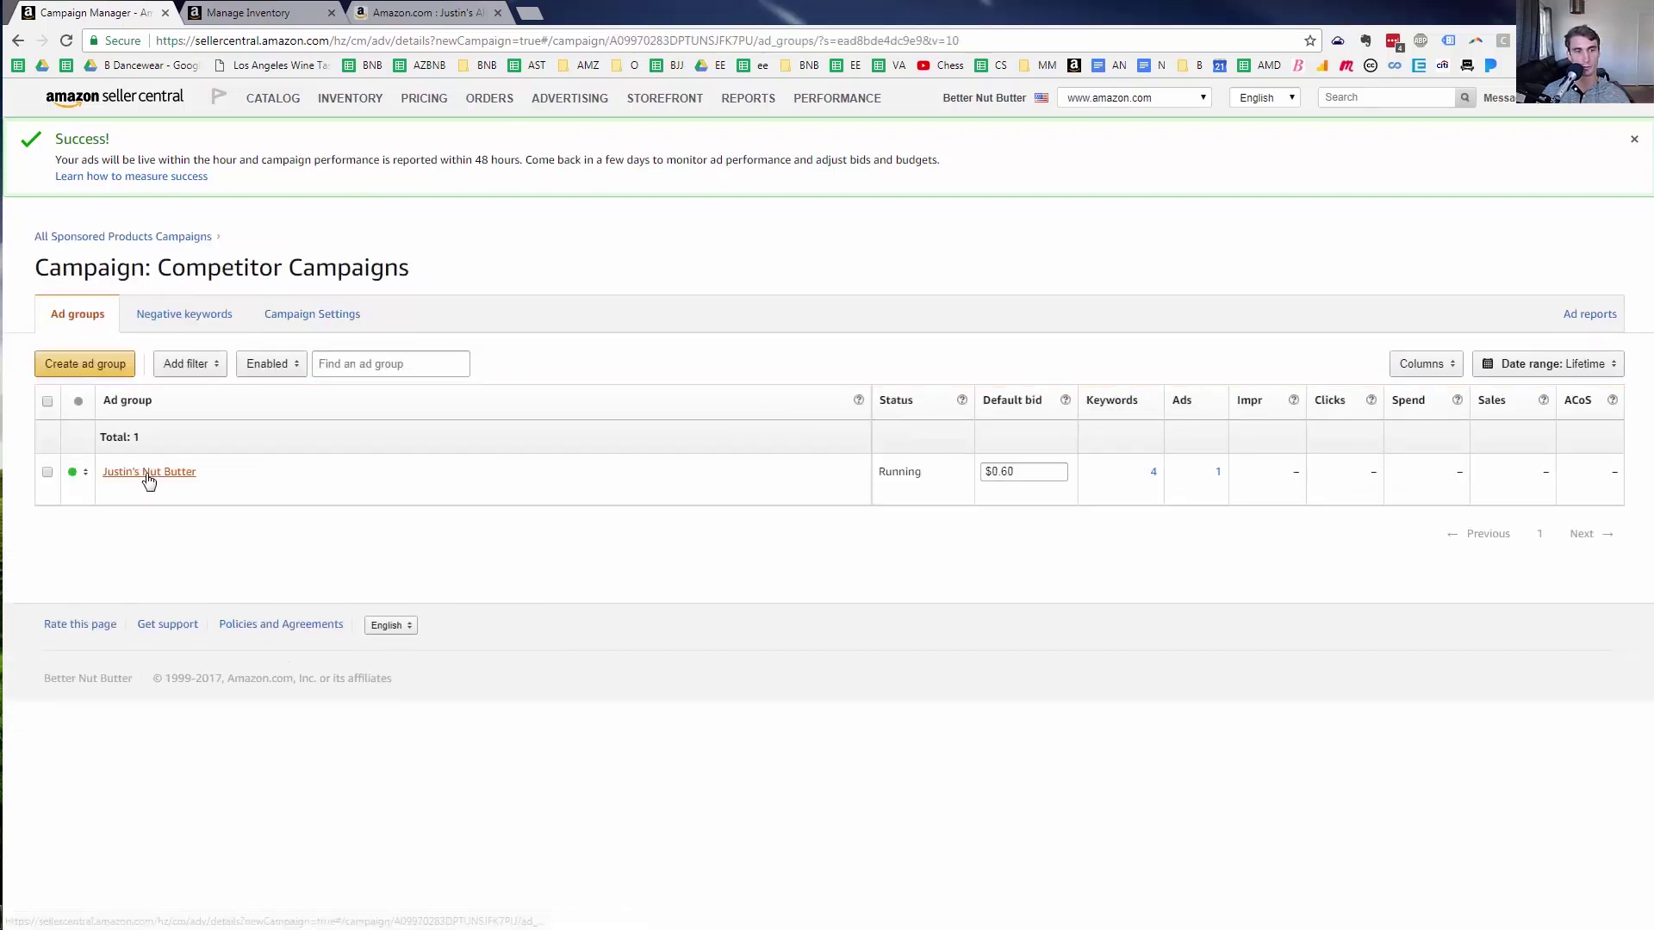
click(106, 365)
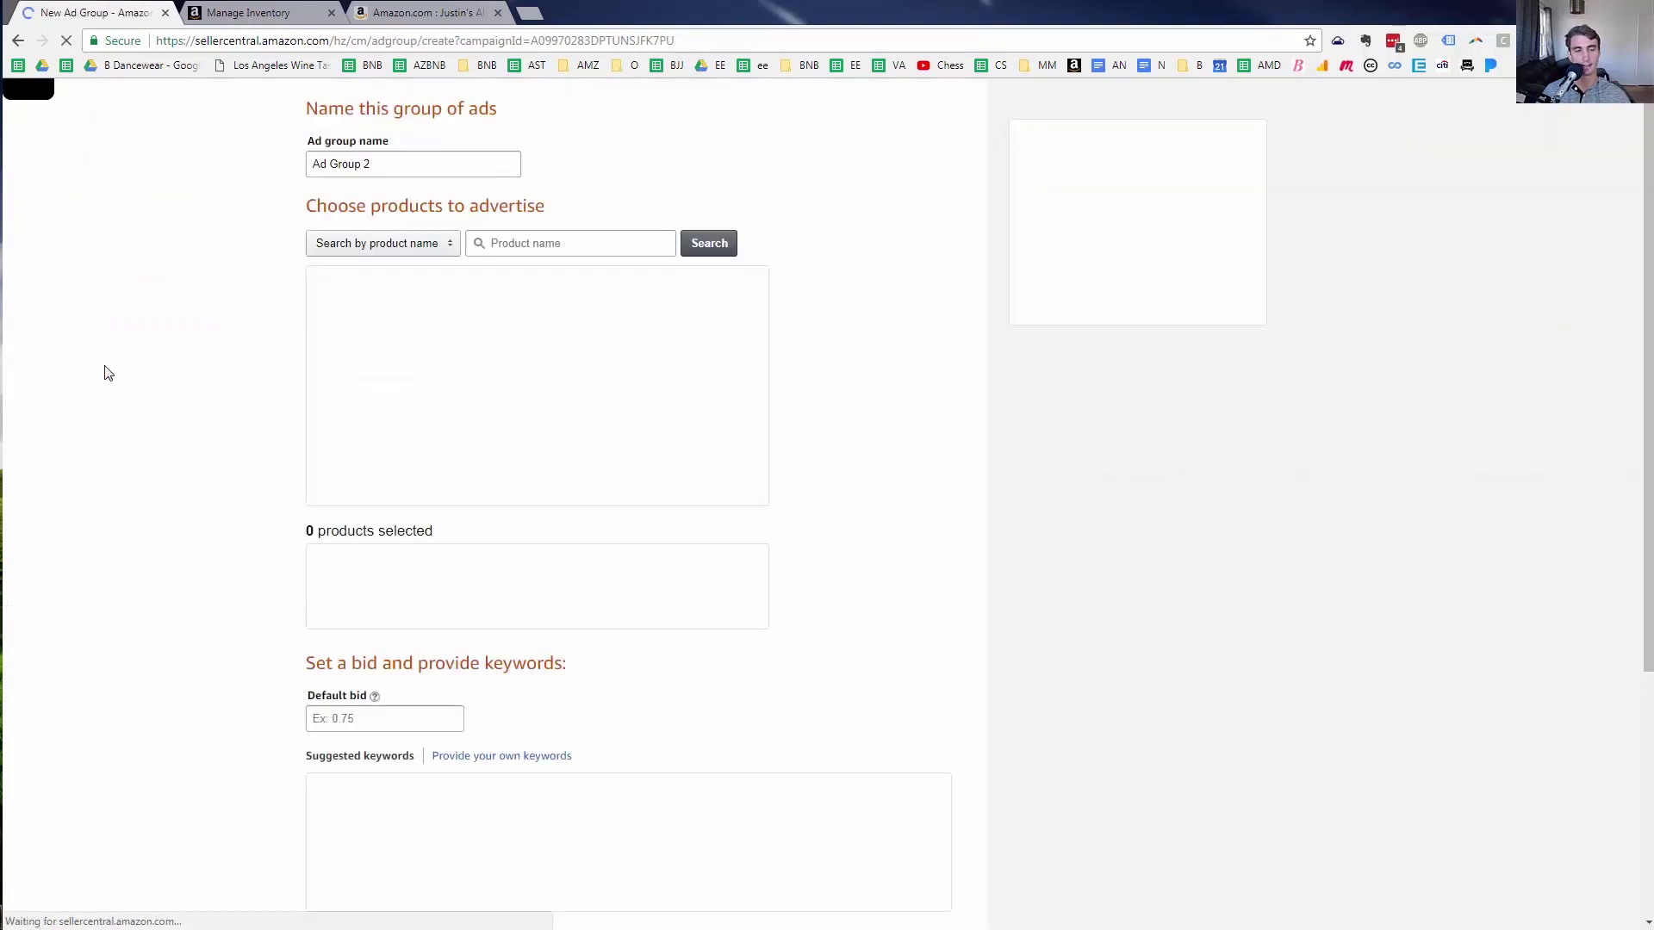
Search Amazon's Grocery & Gourmet Food listings for "nut butter" and look through the results for another competitor brand
key(ctrl+3)
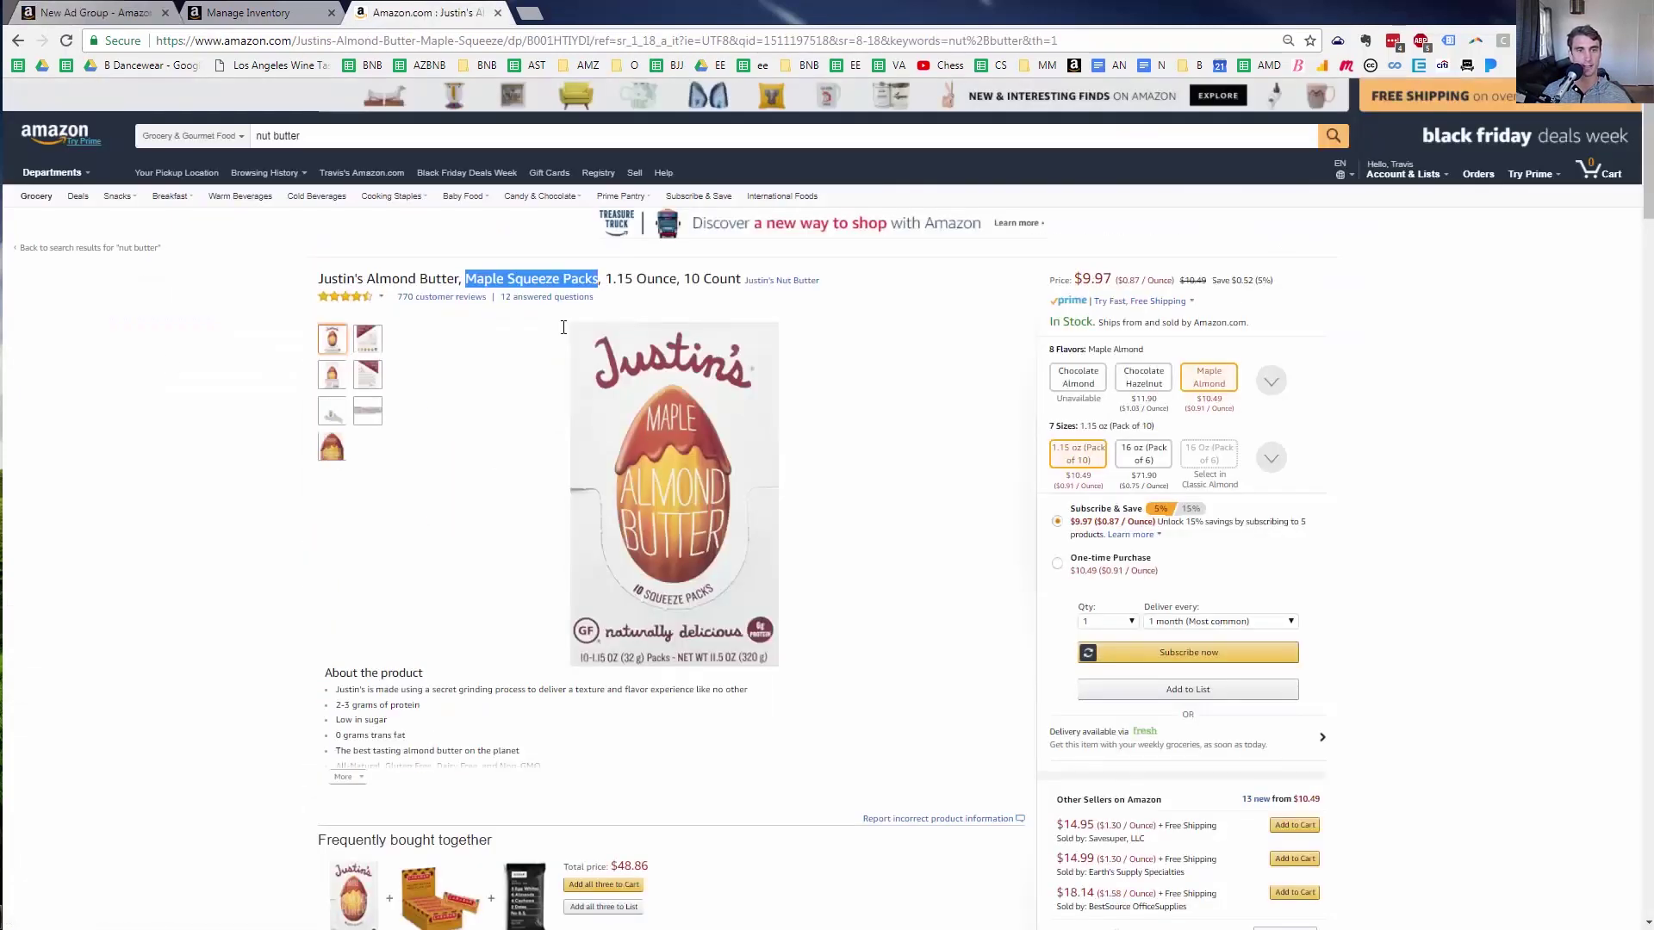
click(327, 130)
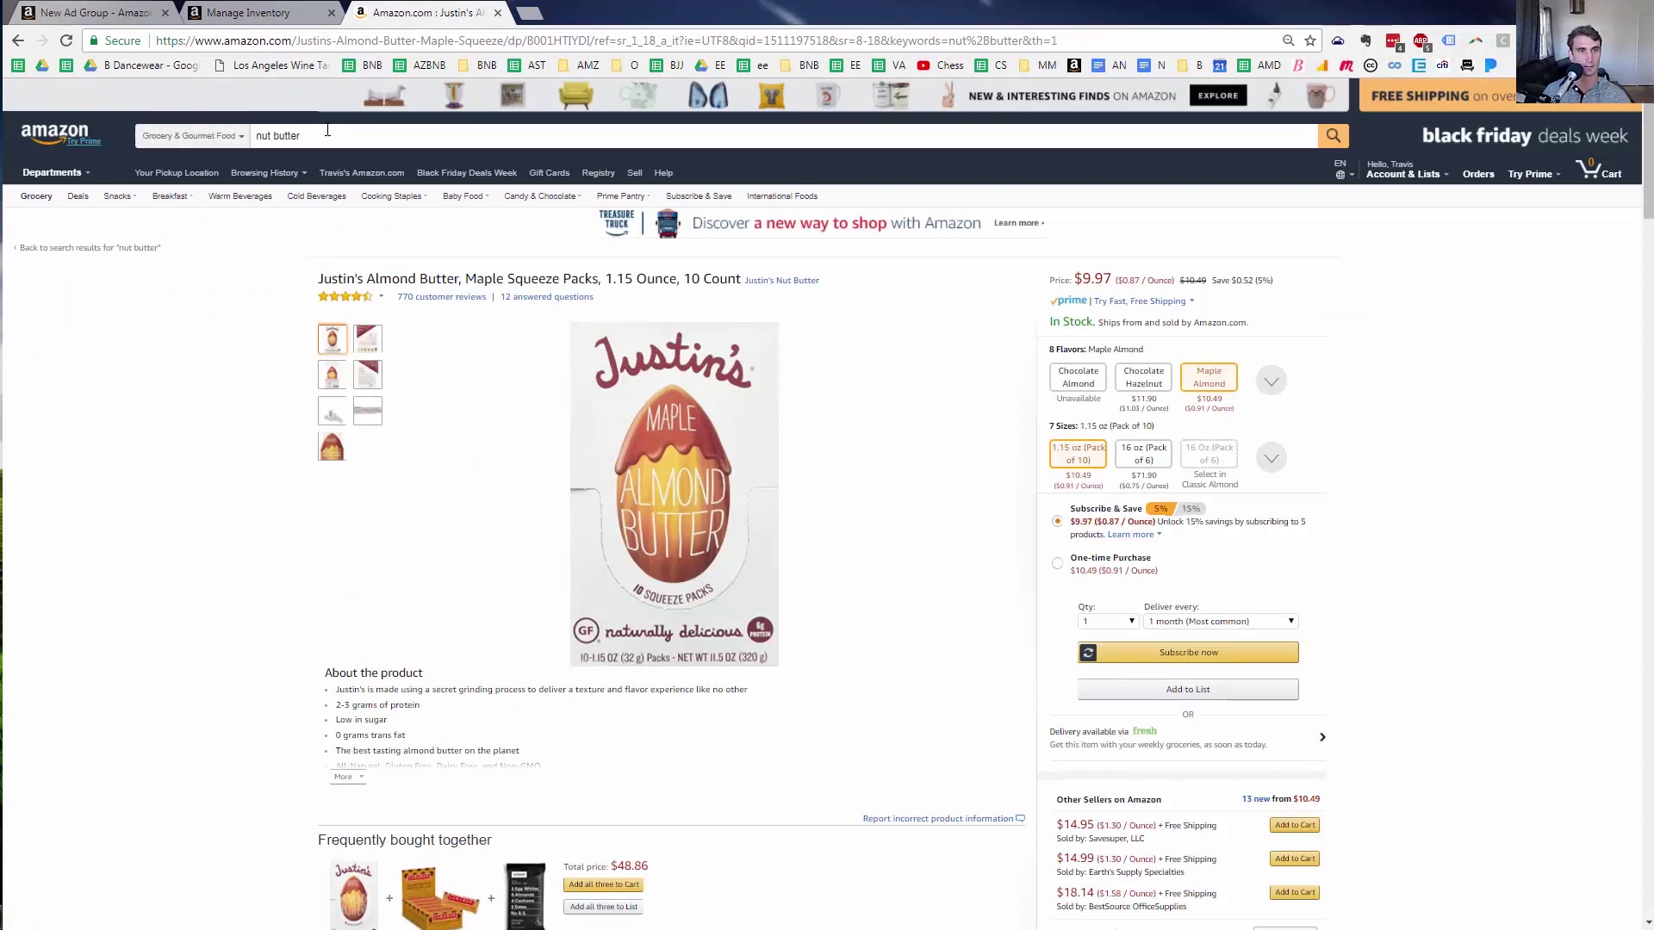
key(Return)
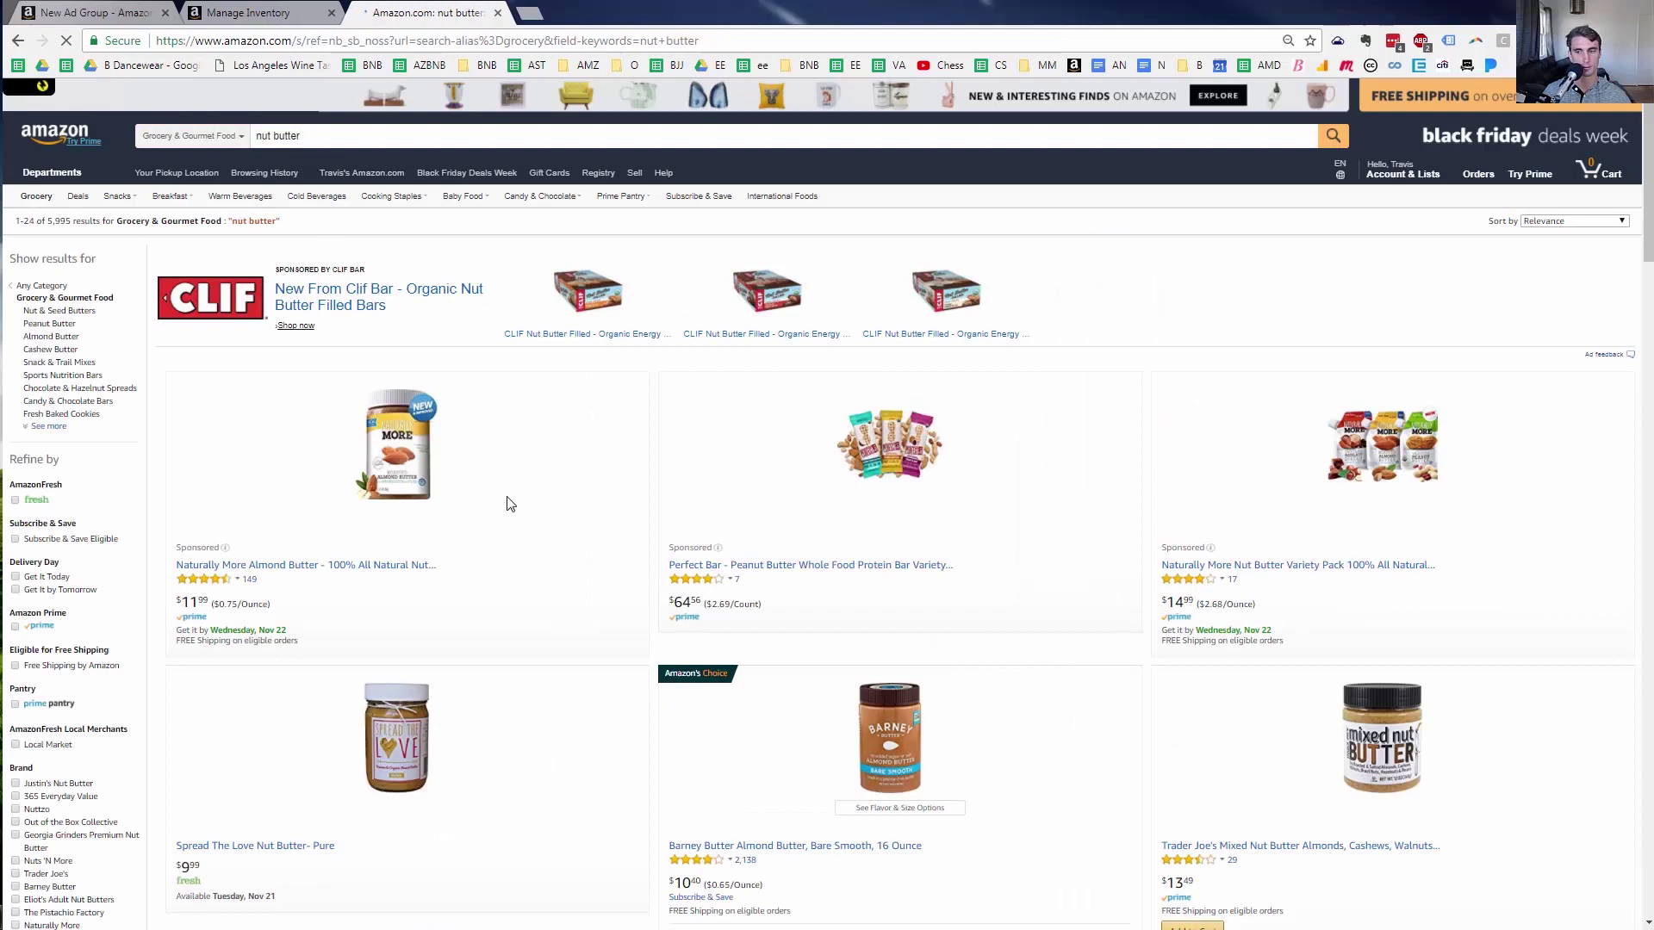
scroll(510, 504, down, 4)
scroll(510, 504, down, 4)
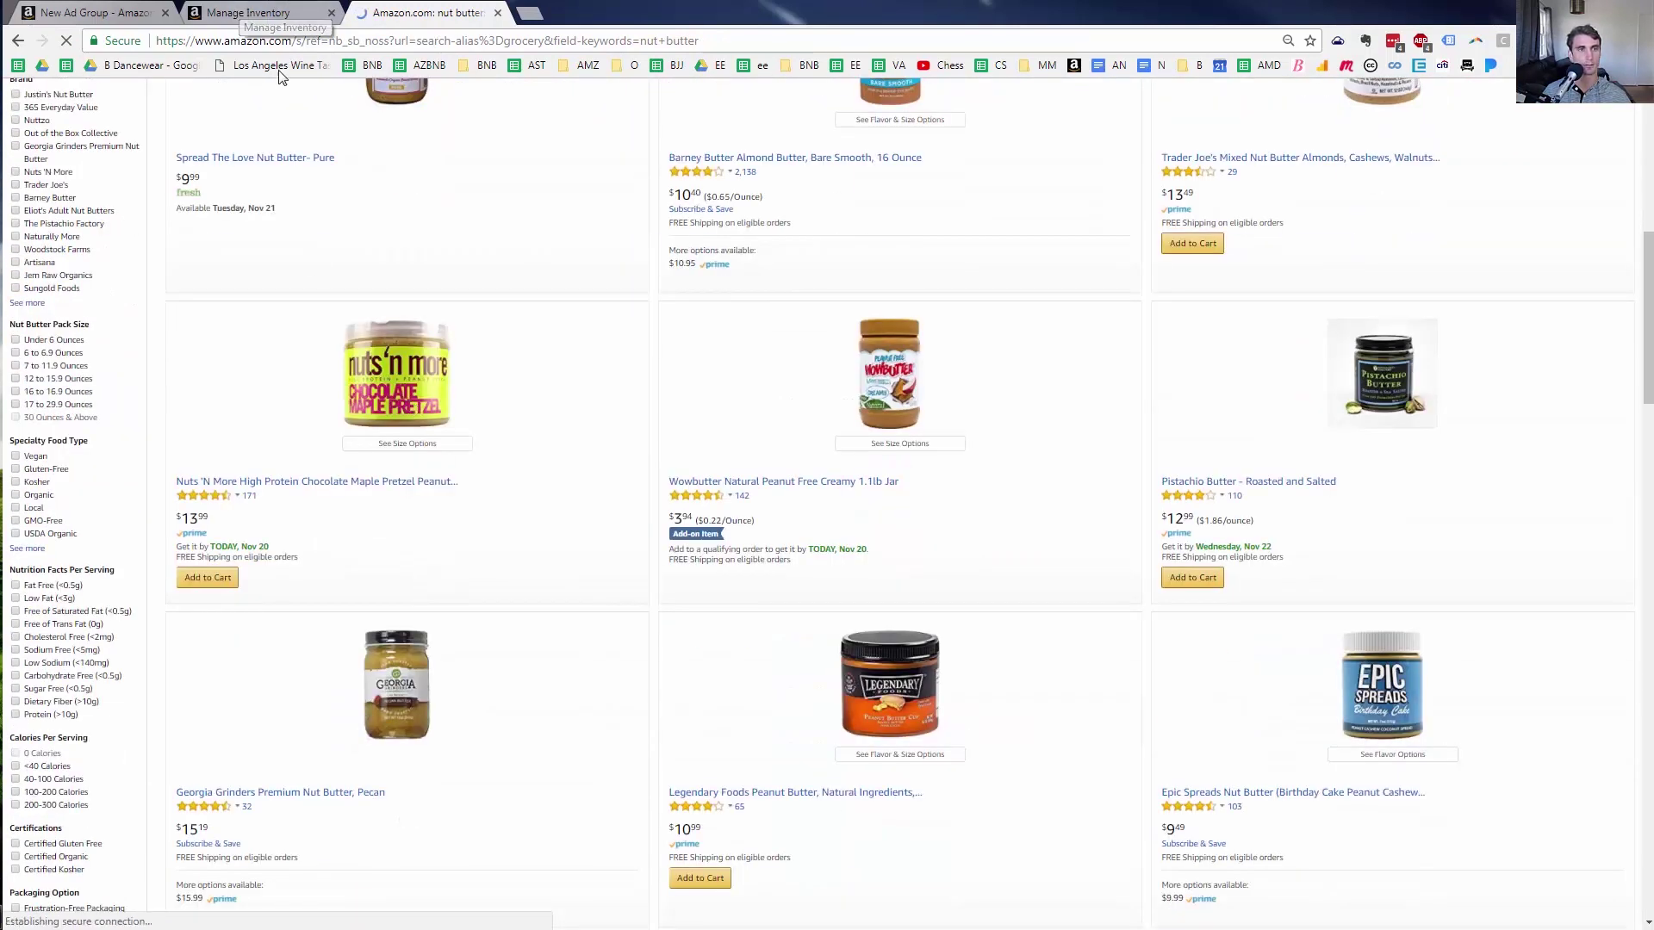
Write out the competitor brand name "nuts 'n more" in the browser and copy it
click(297, 40)
text(nut)
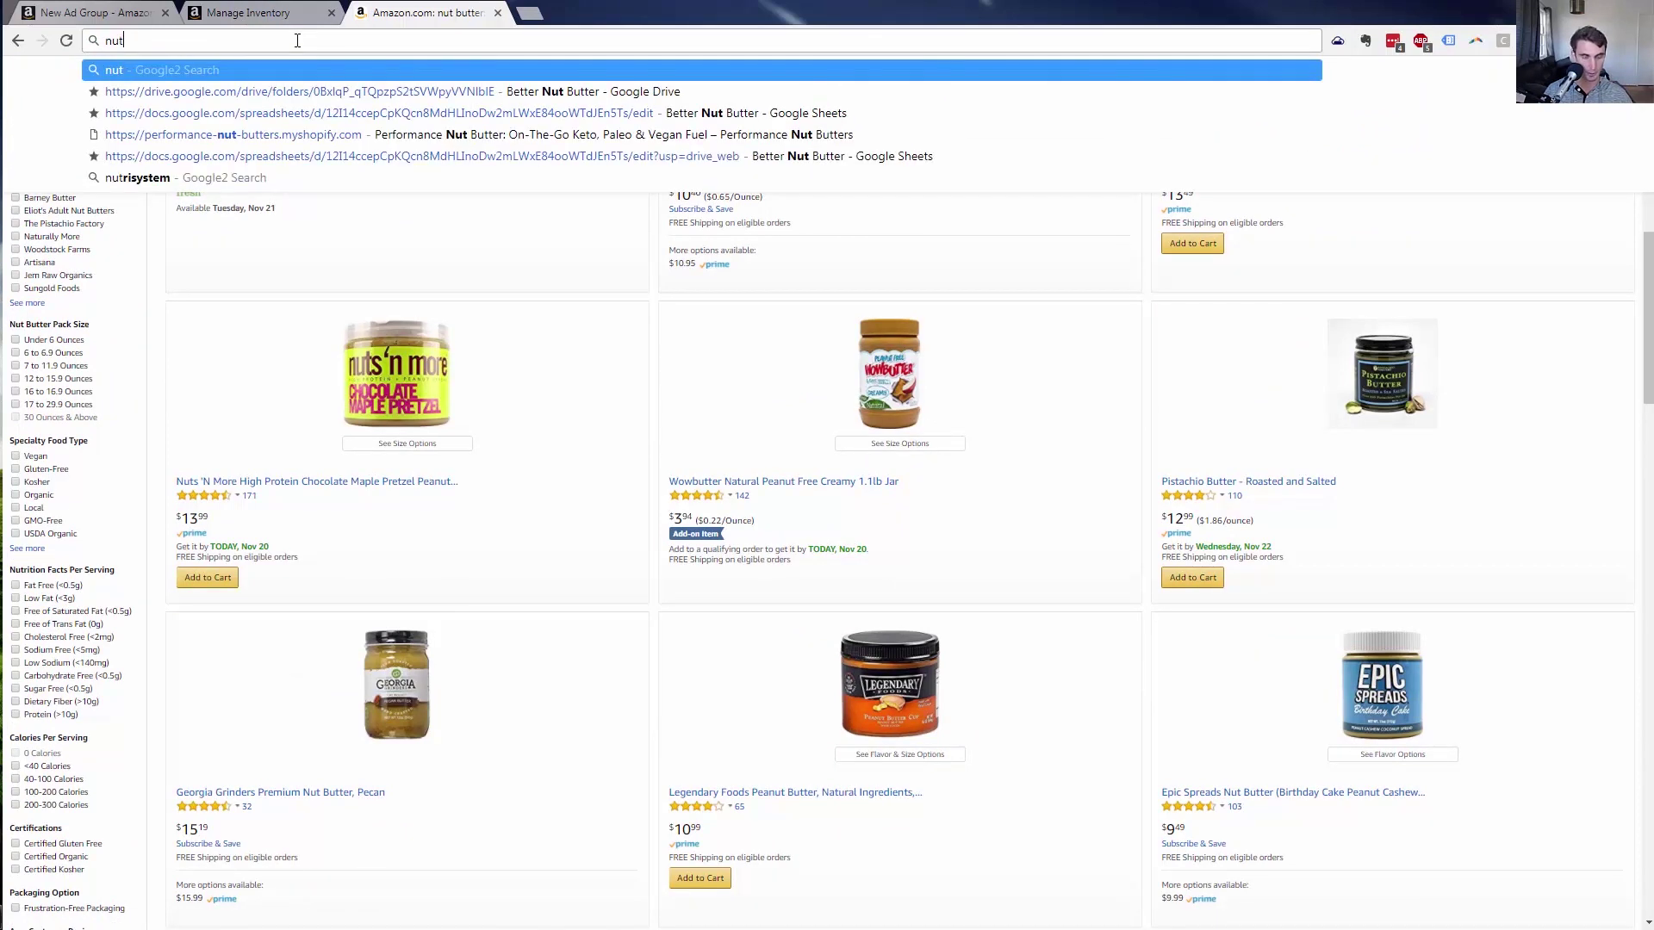
text(s 'n more)
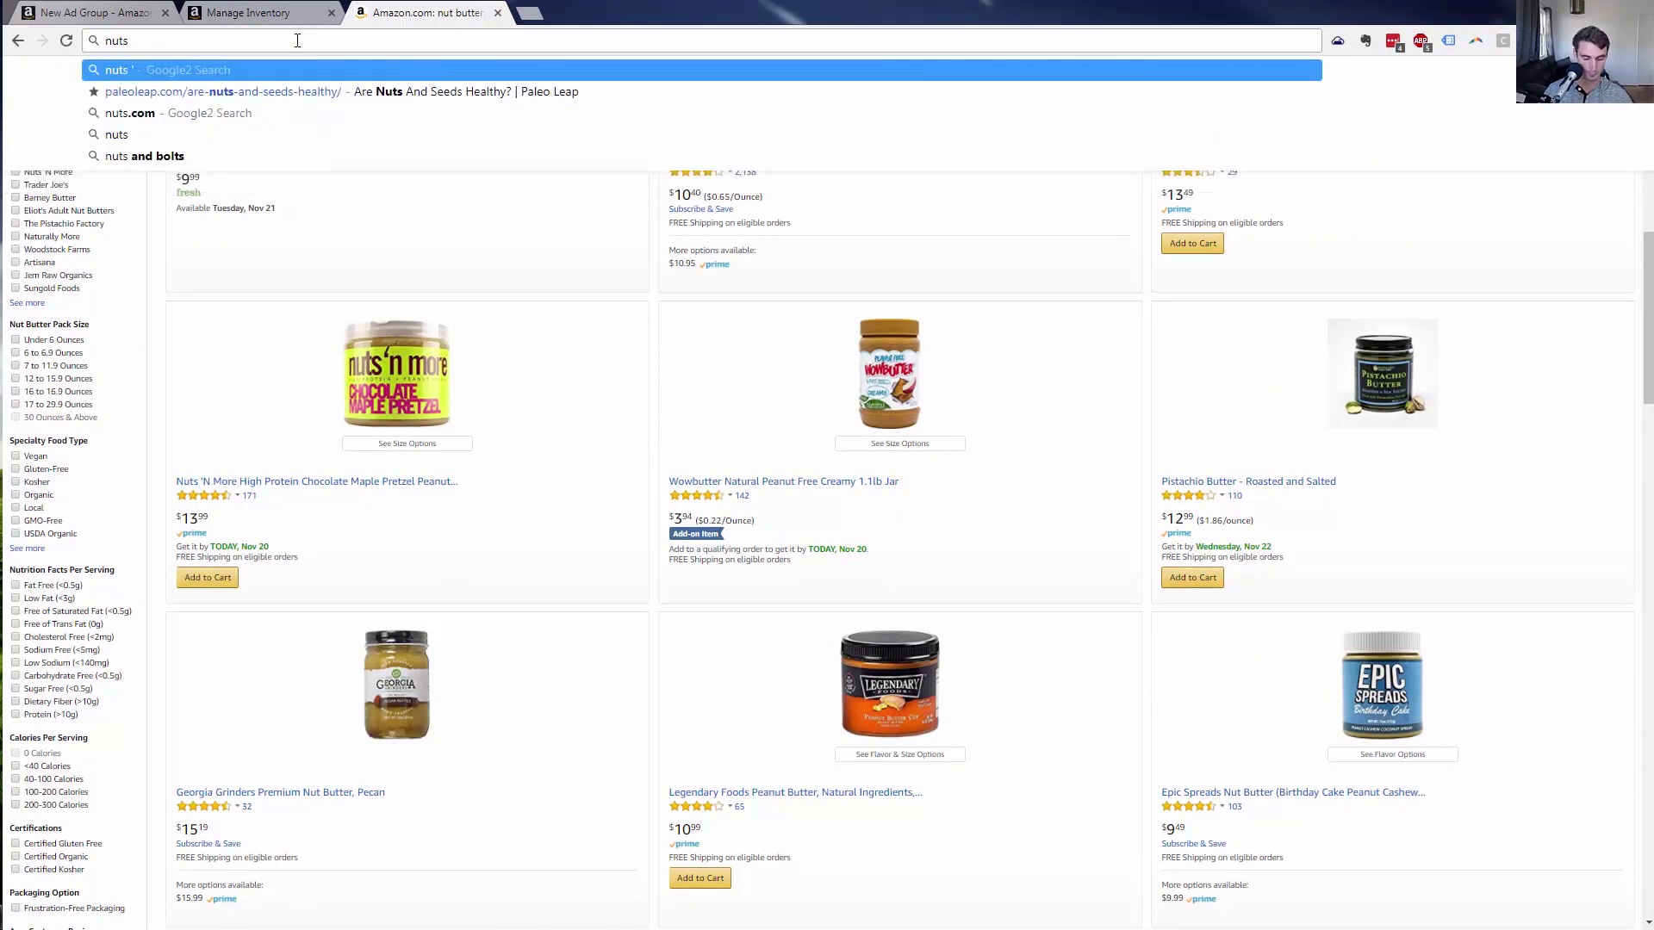
key(ctrl+shift+Left)
key(ctrl+shift+Left)
key(ctrl+shift+Left)
key(ctrl+c)
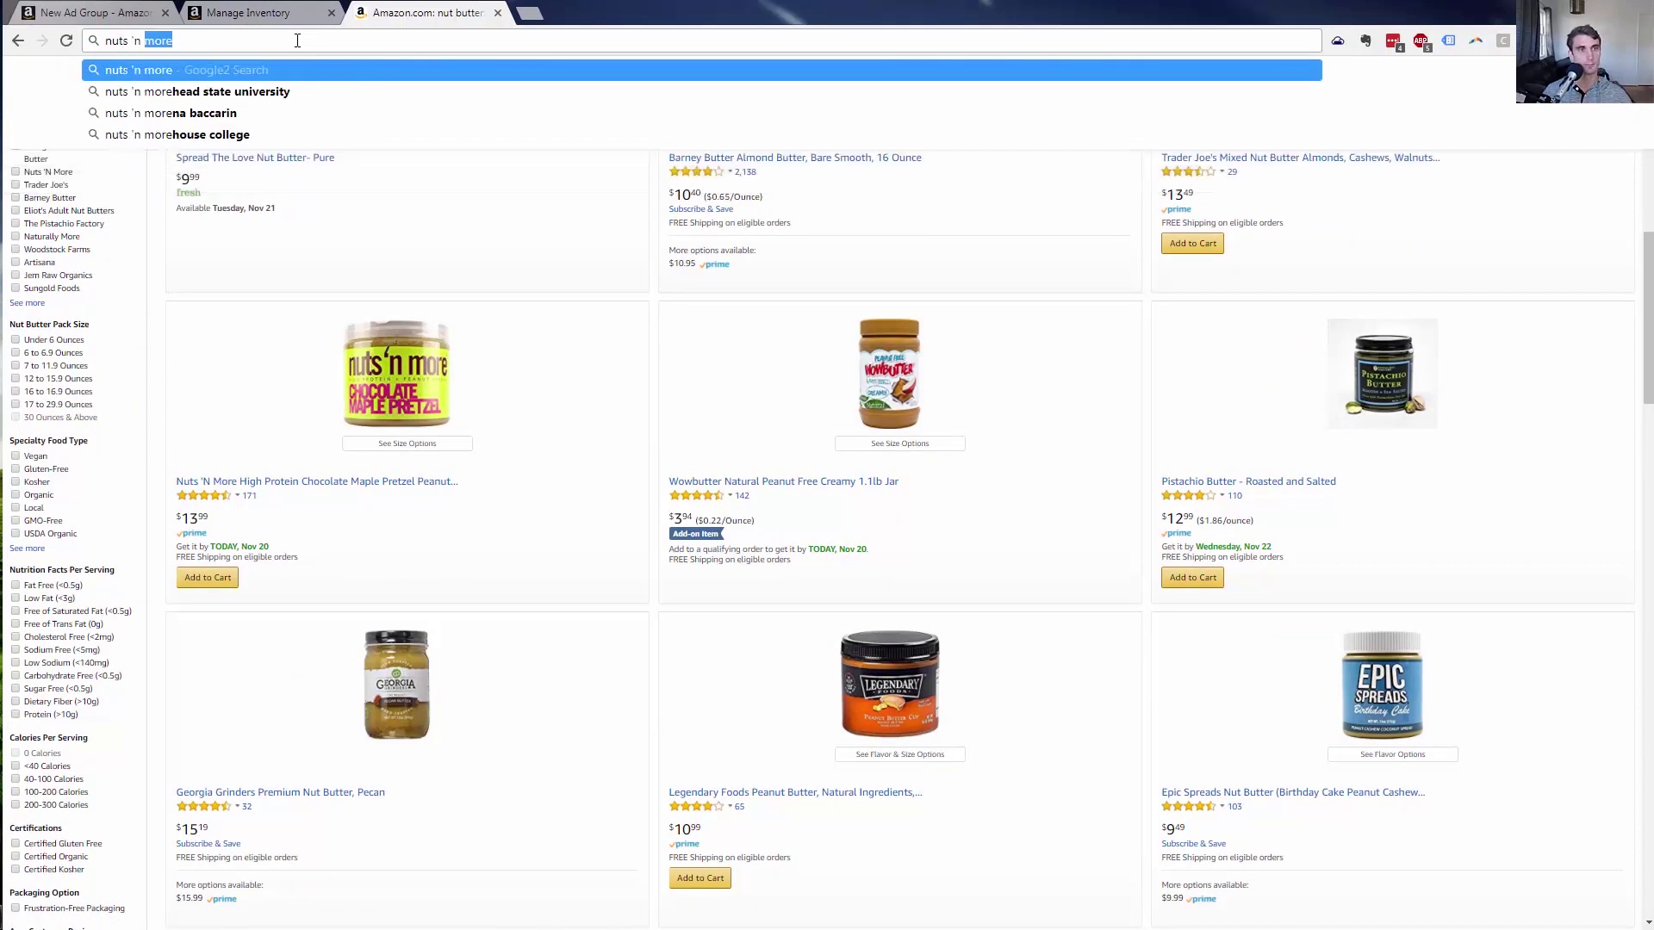
Return to the new ad group and name it "Nuts 'n More"
click(211, 10)
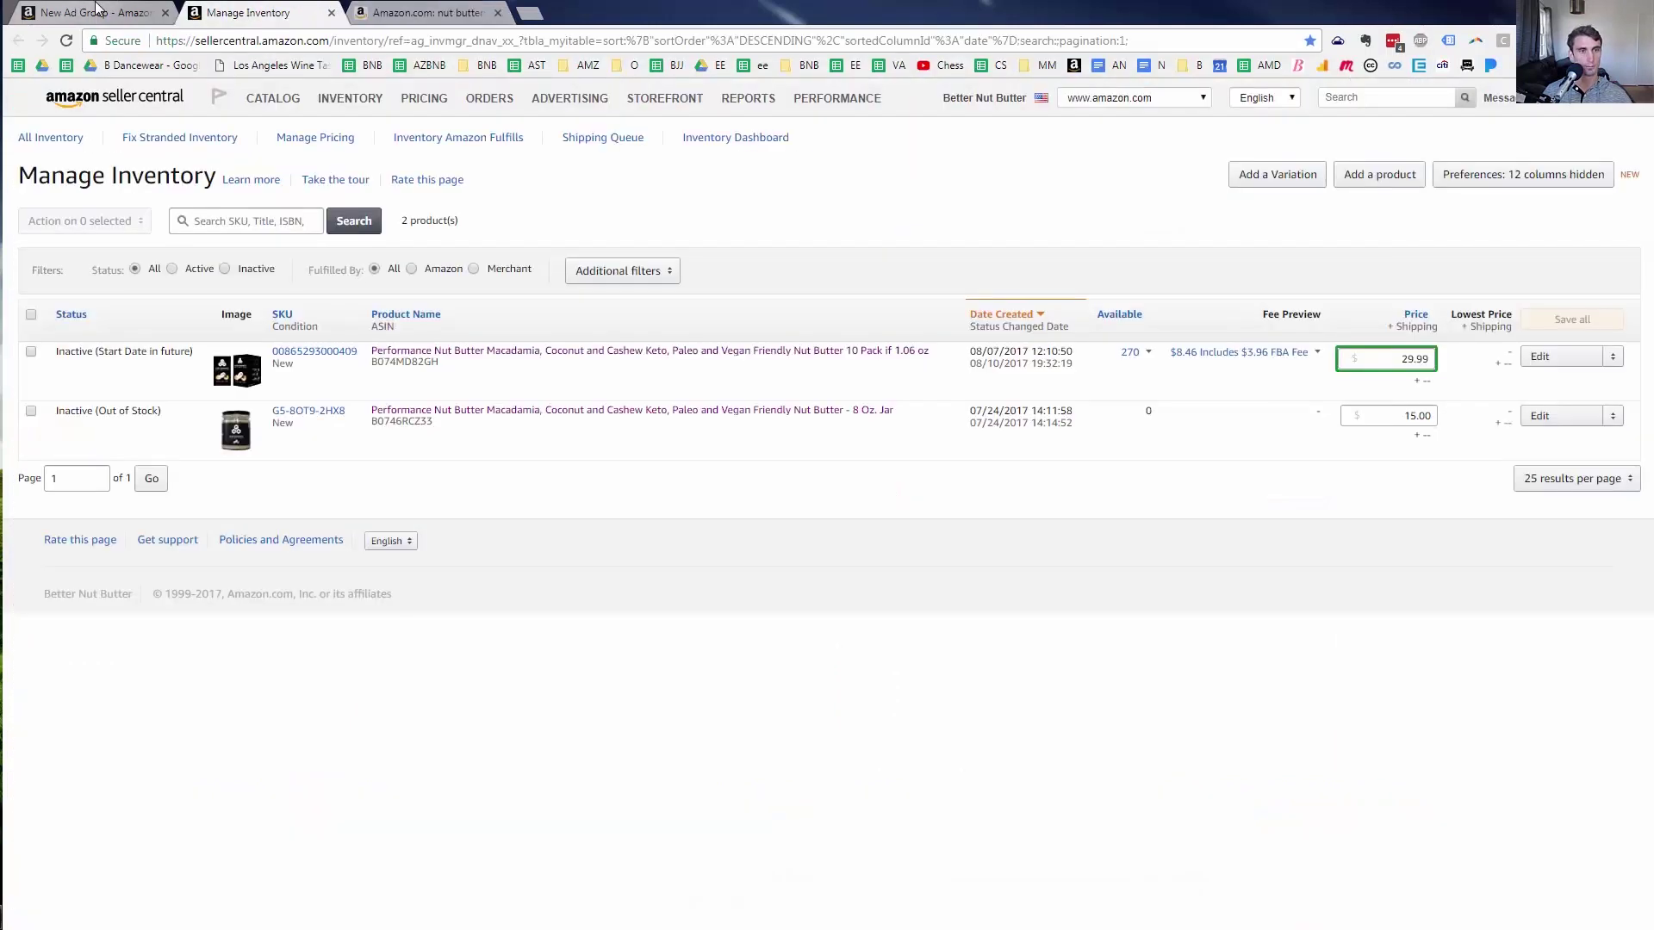
click(95, 12)
key(ctrl+a)
key(ctrl+v)
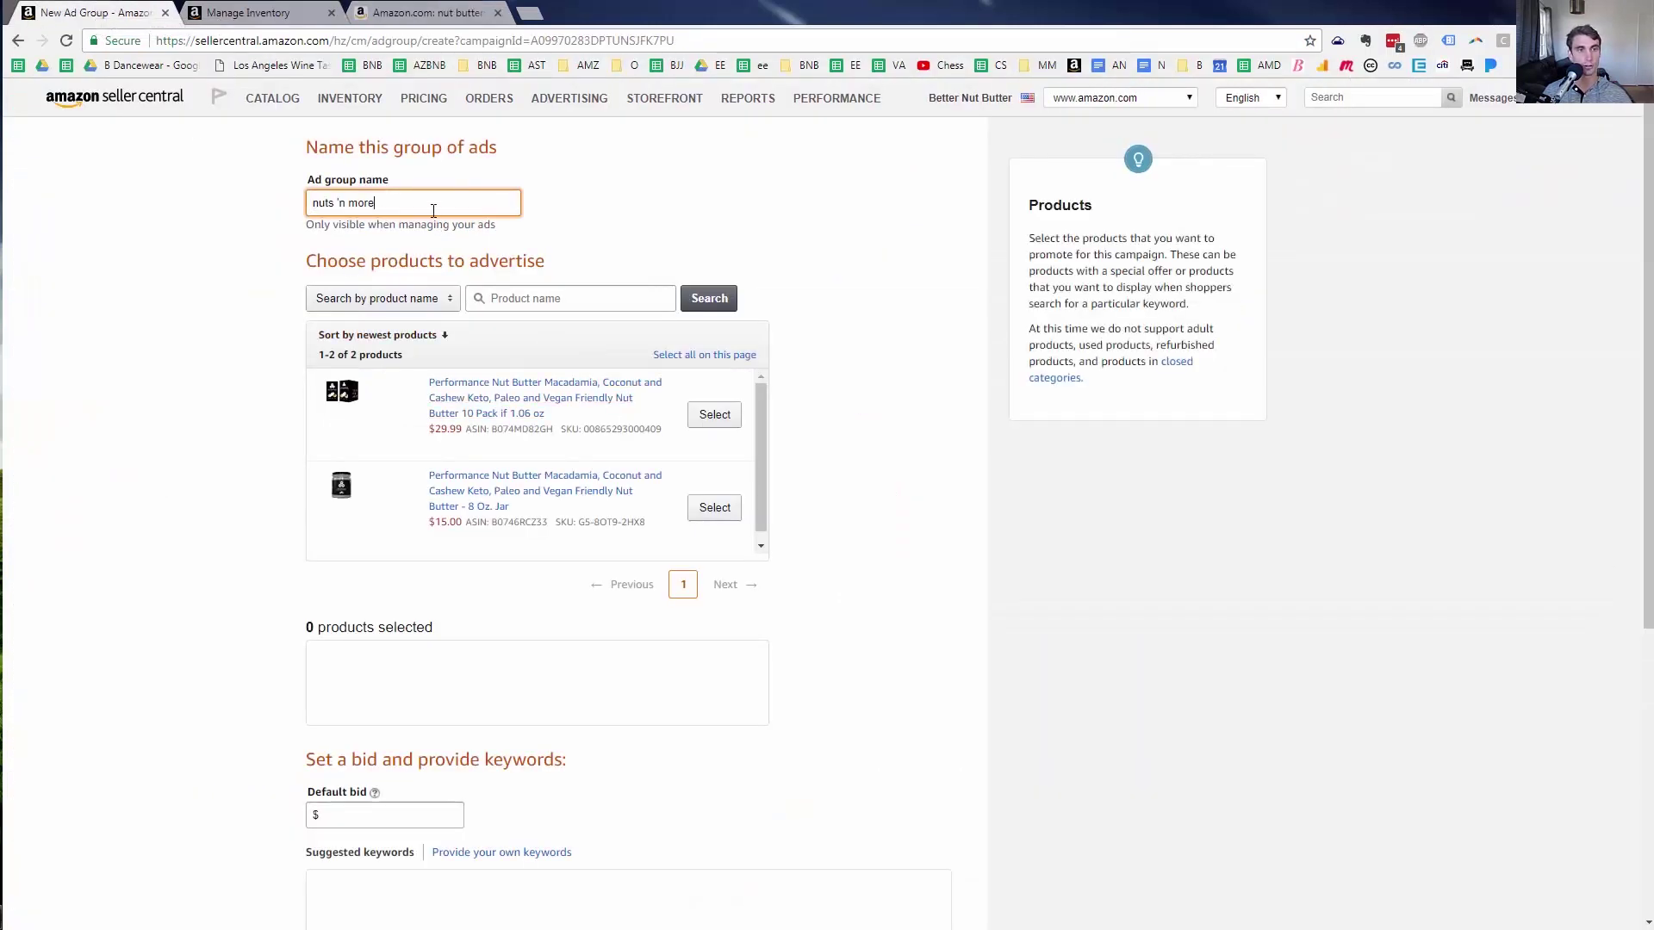
click(319, 204)
key(BackSpace)
text(N)
Select the Performance Nut Butter 10 Pack for advertising and set the ad group's default bid to $0.60
click(714, 414)
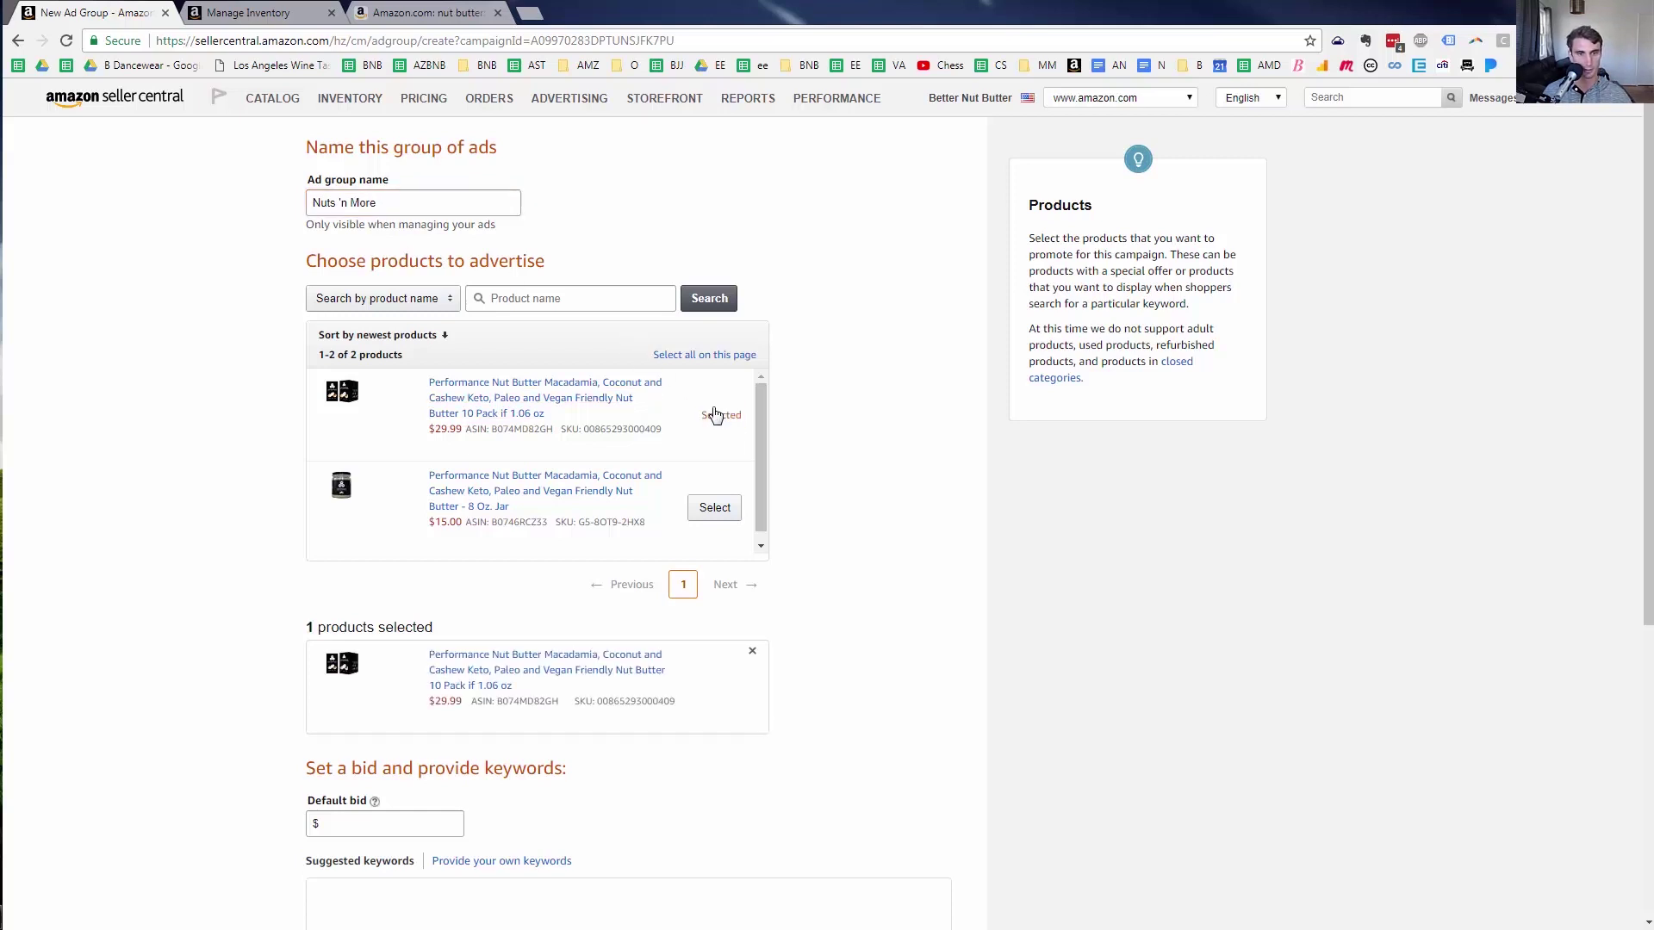
scroll(440, 631, down, 3)
click(429, 565)
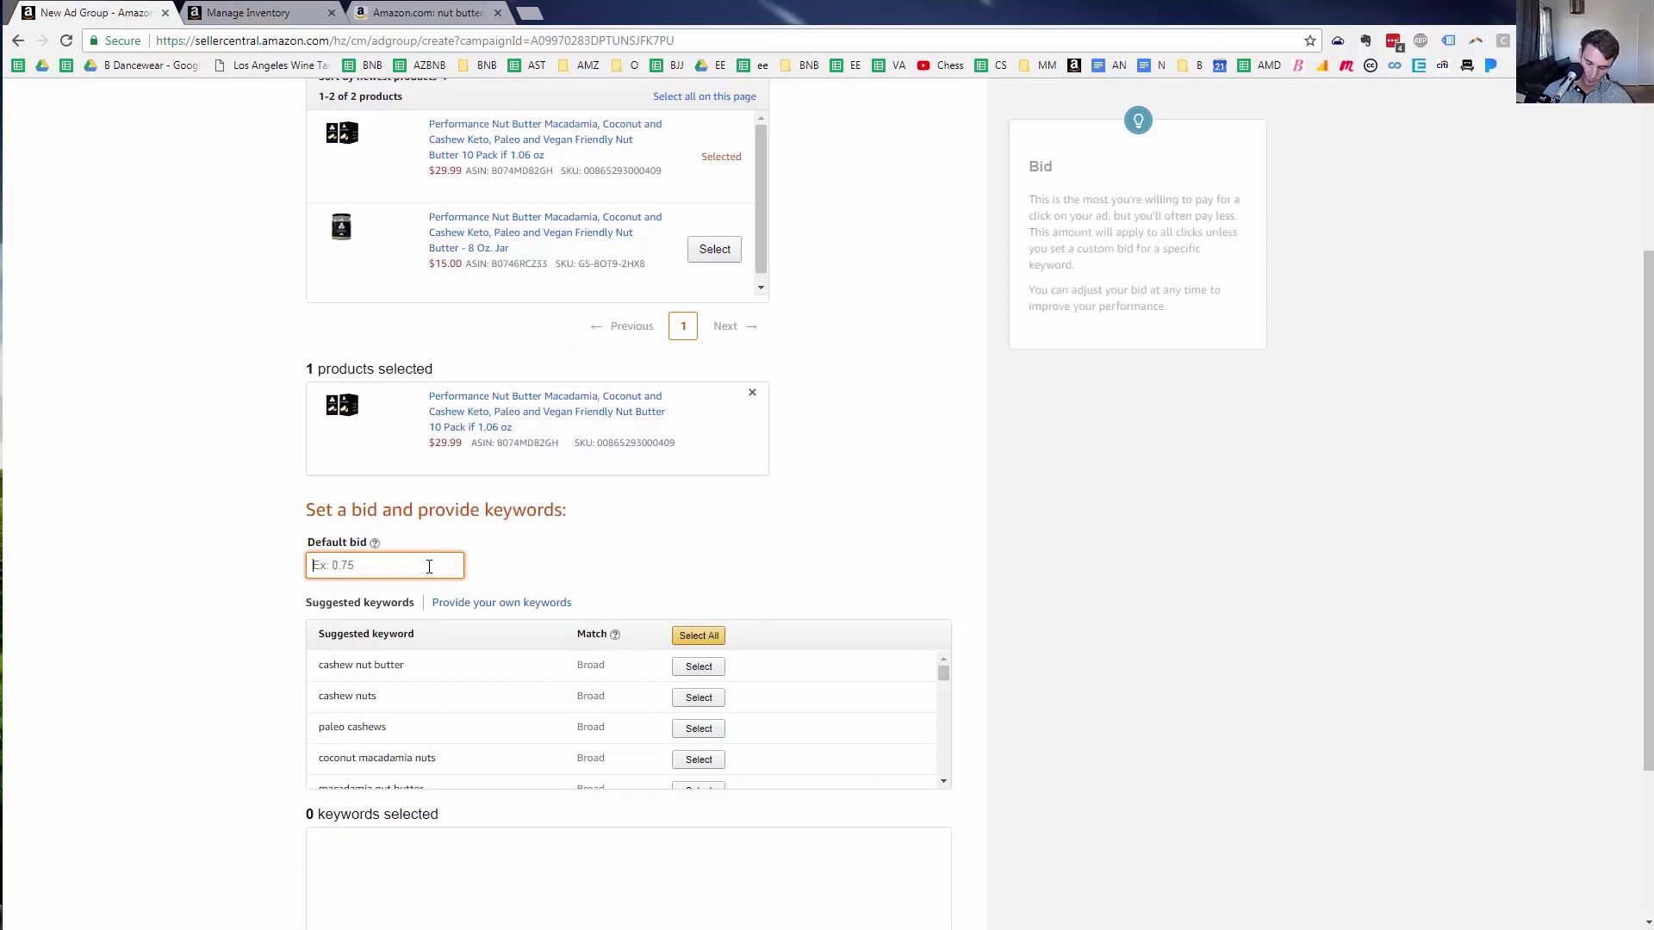
scroll(465, 733, down, 2)
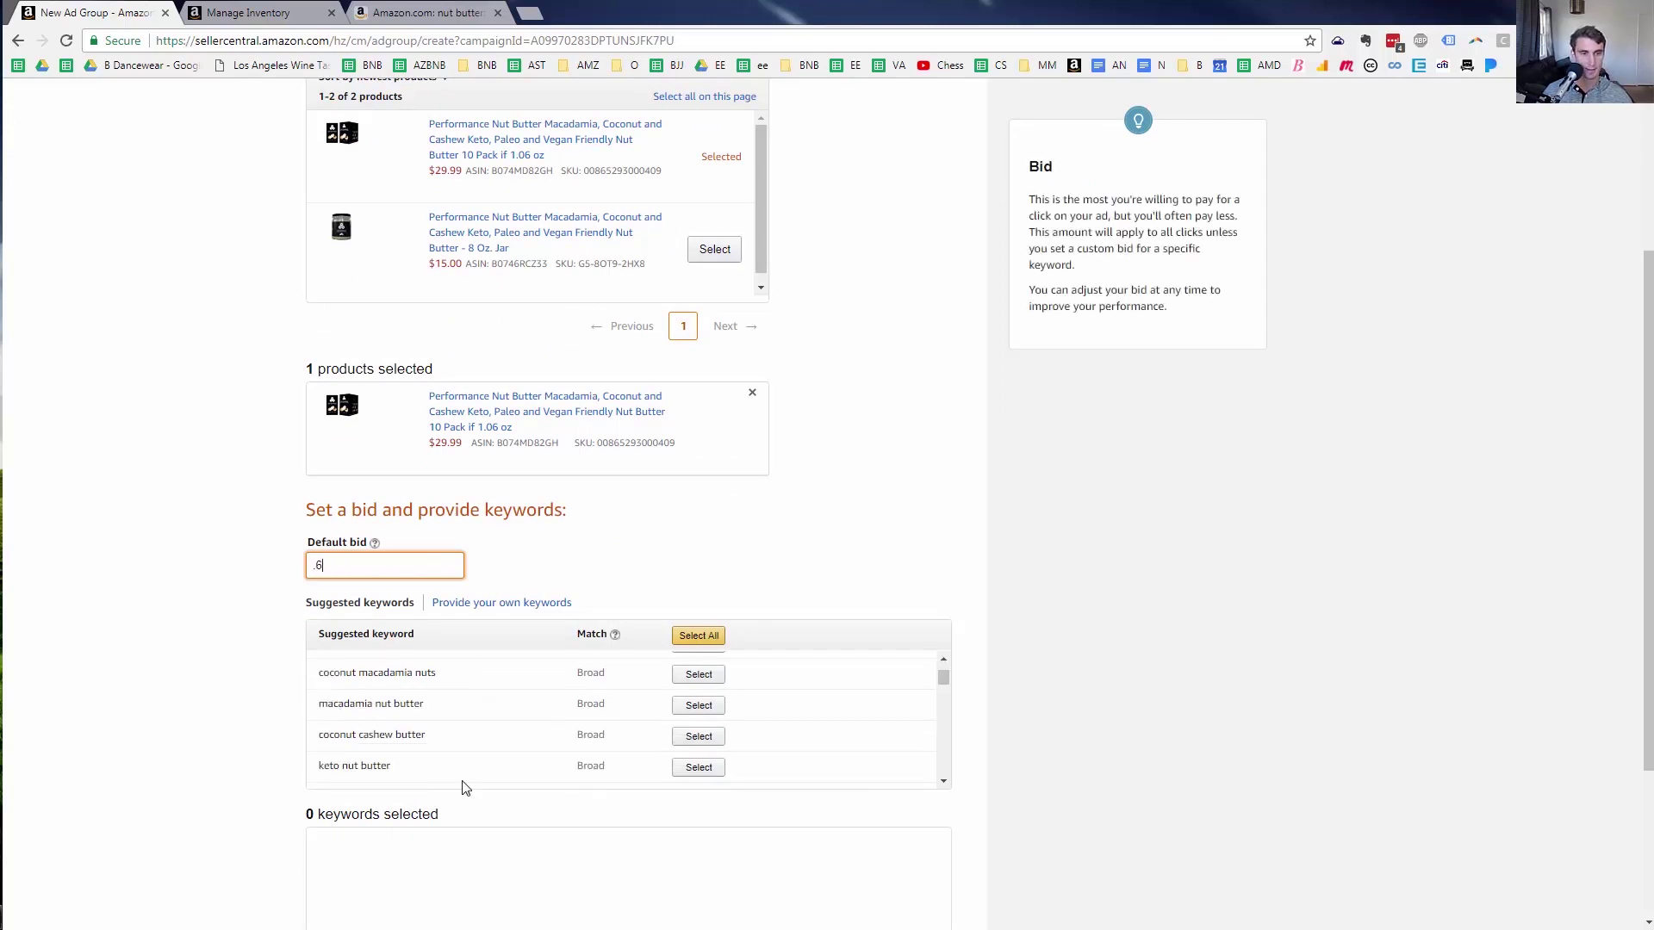
Add the custom keyword "Nuts 'n More" with the Broad match type
click(527, 603)
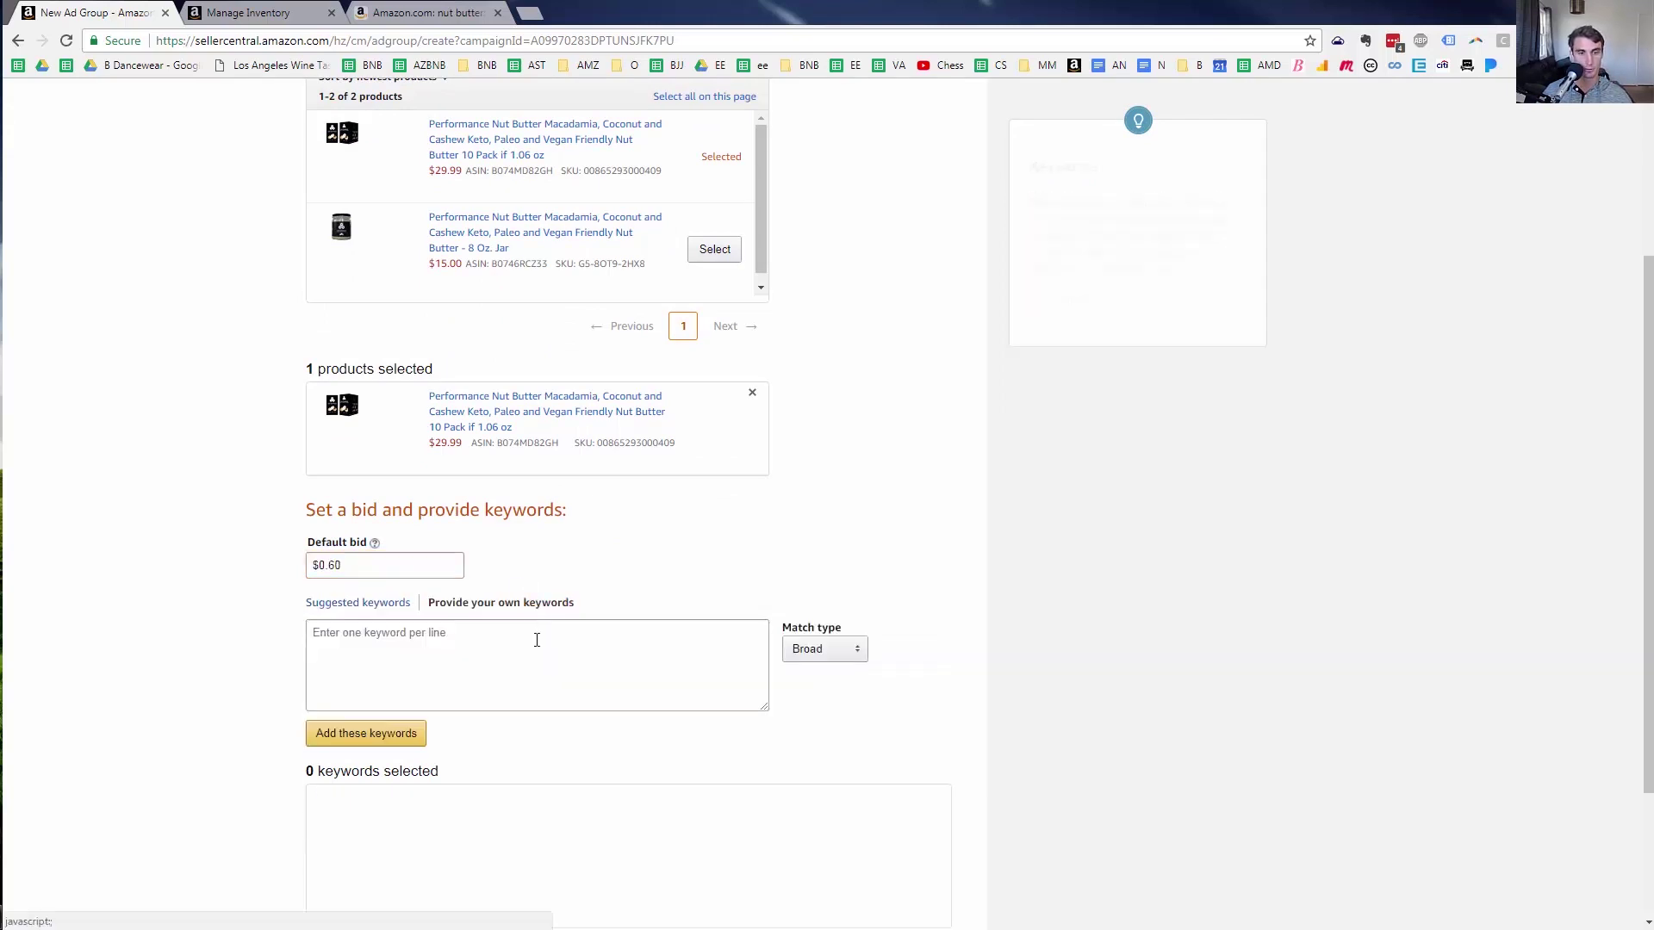
click(536, 640)
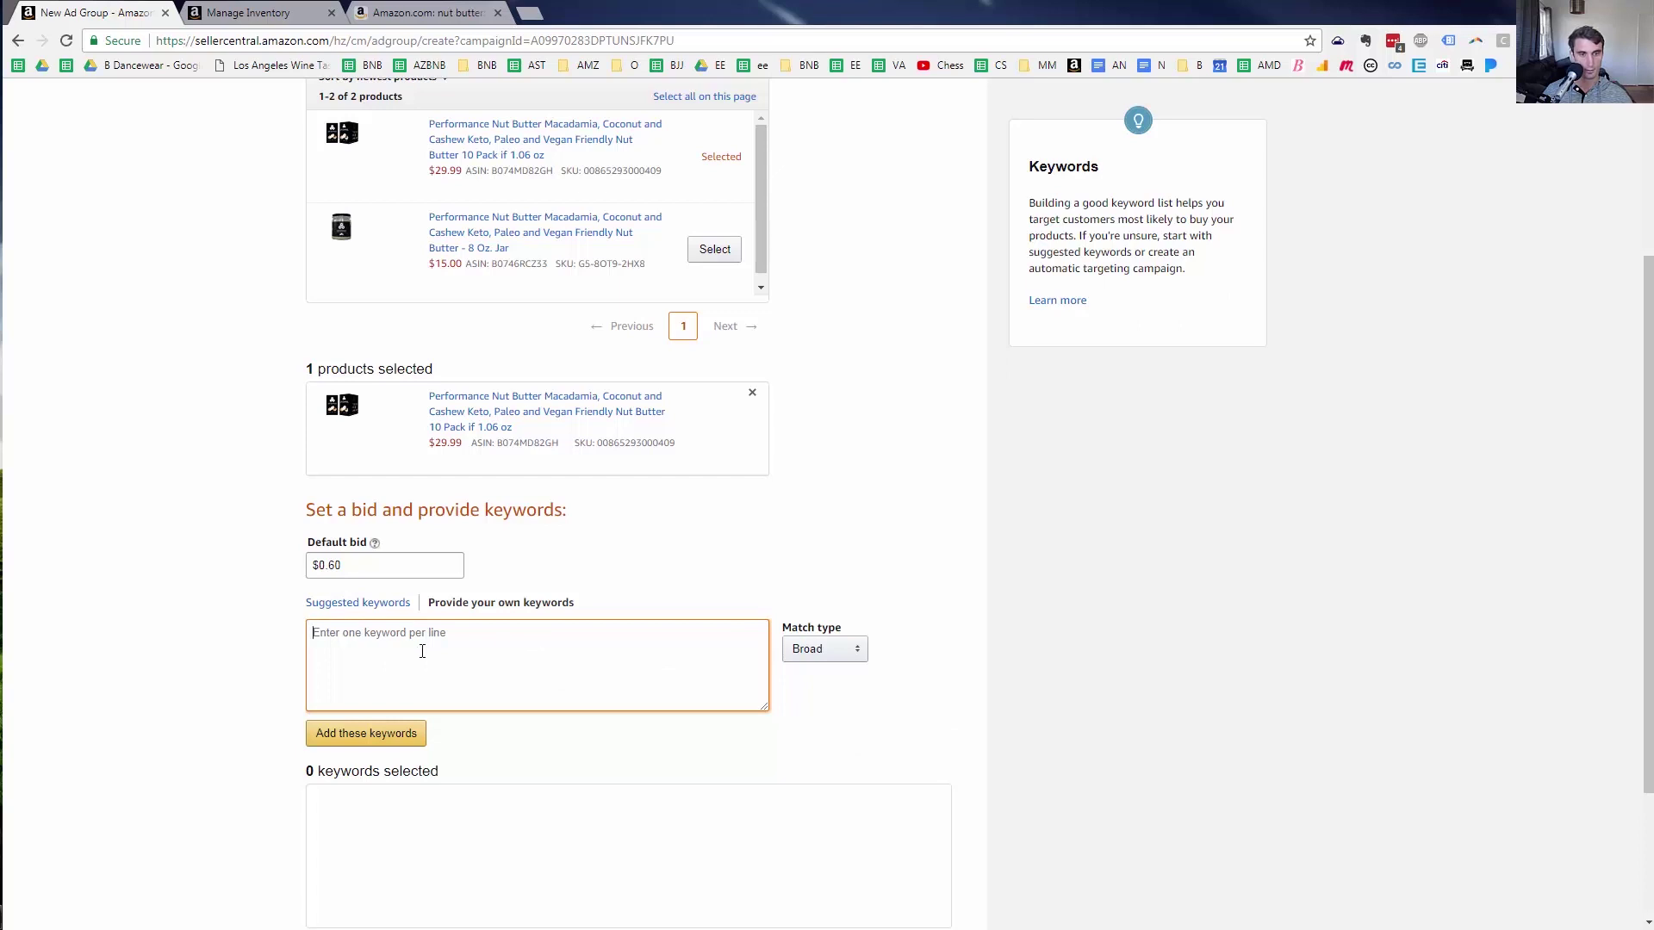
text(Nuts 'n More)
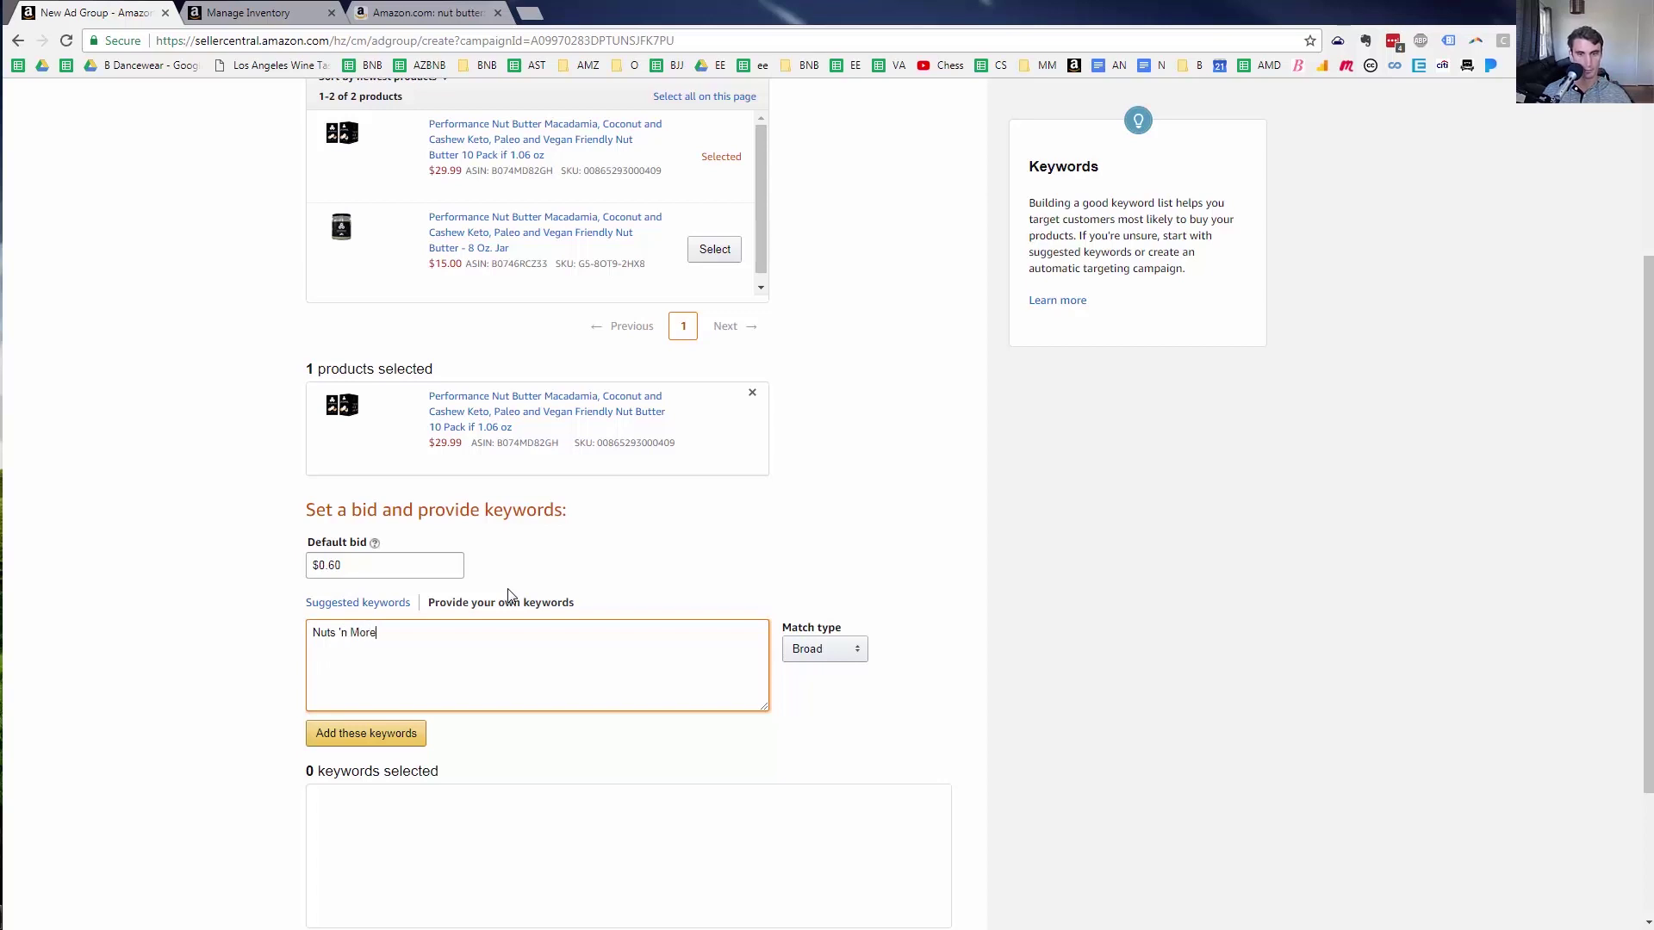
click(376, 737)
Apply the suggested $0.65 bid to the "Nuts 'n More" keyword, and save and finish the ad group
scroll(720, 805, down, 2)
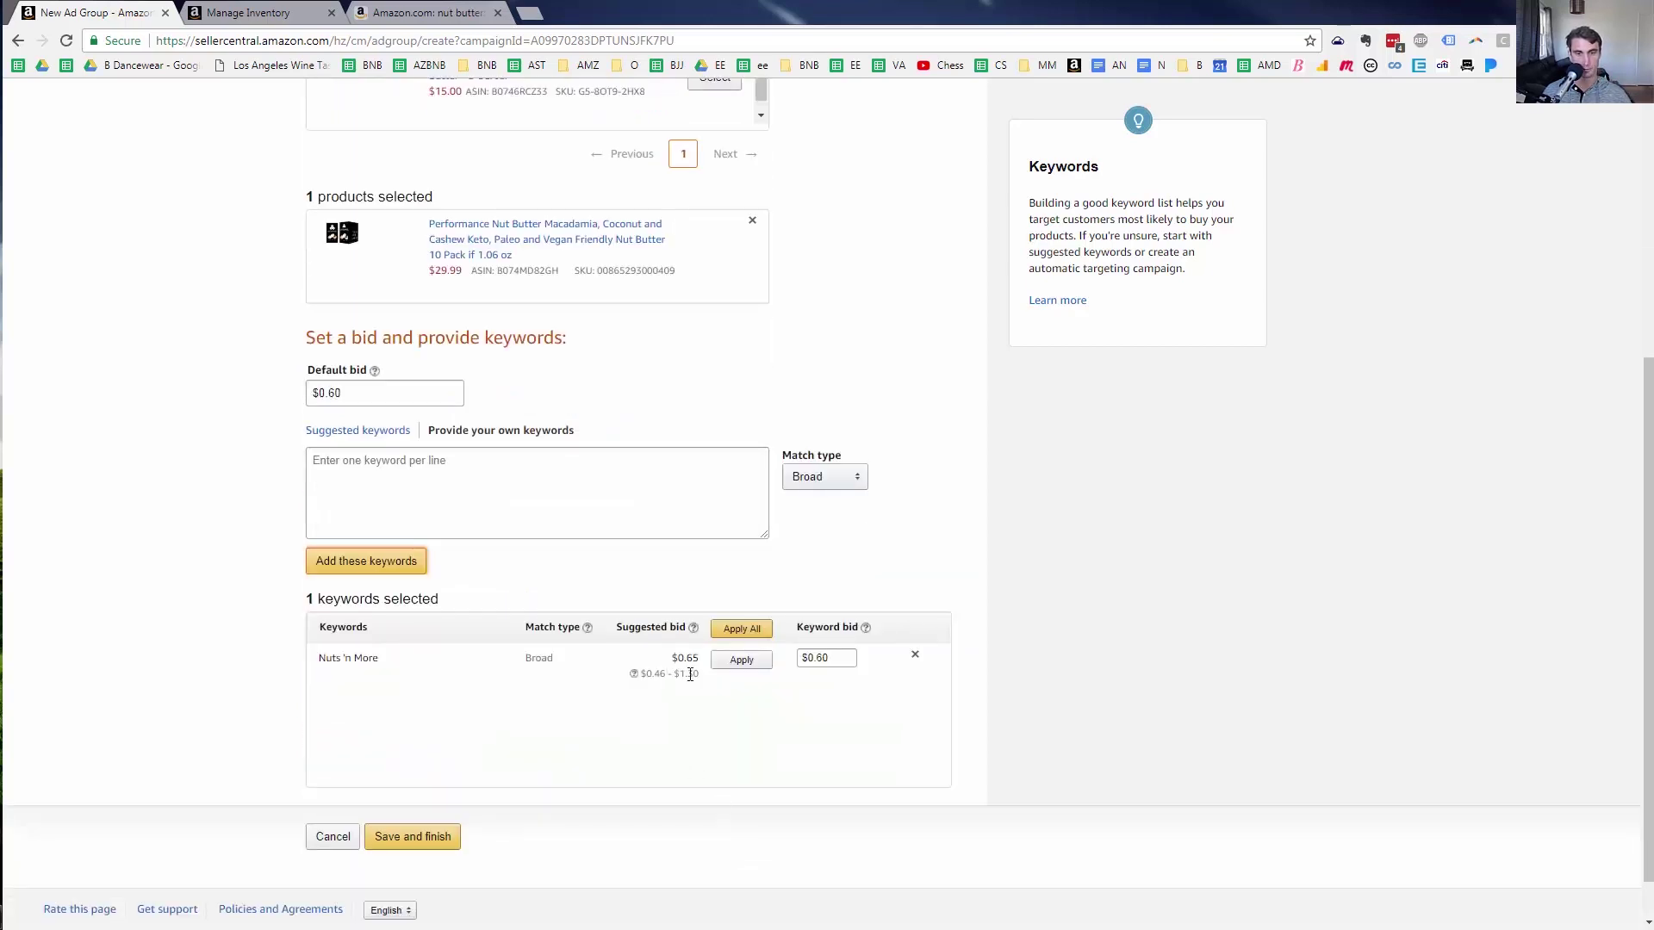
click(742, 660)
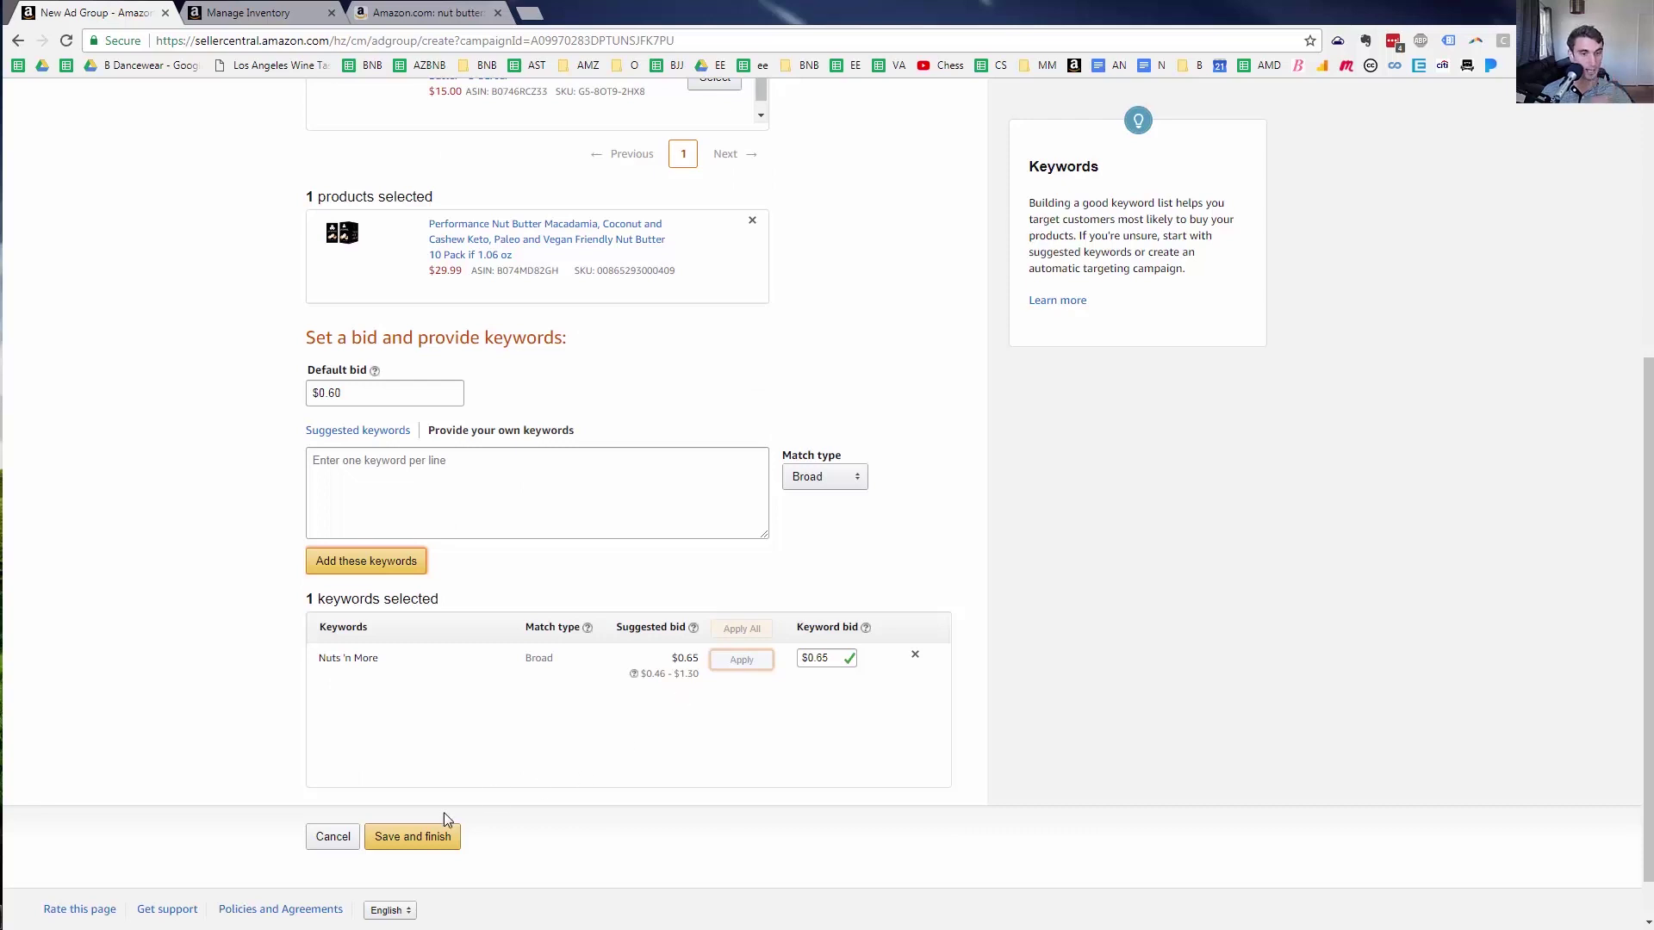
click(425, 837)
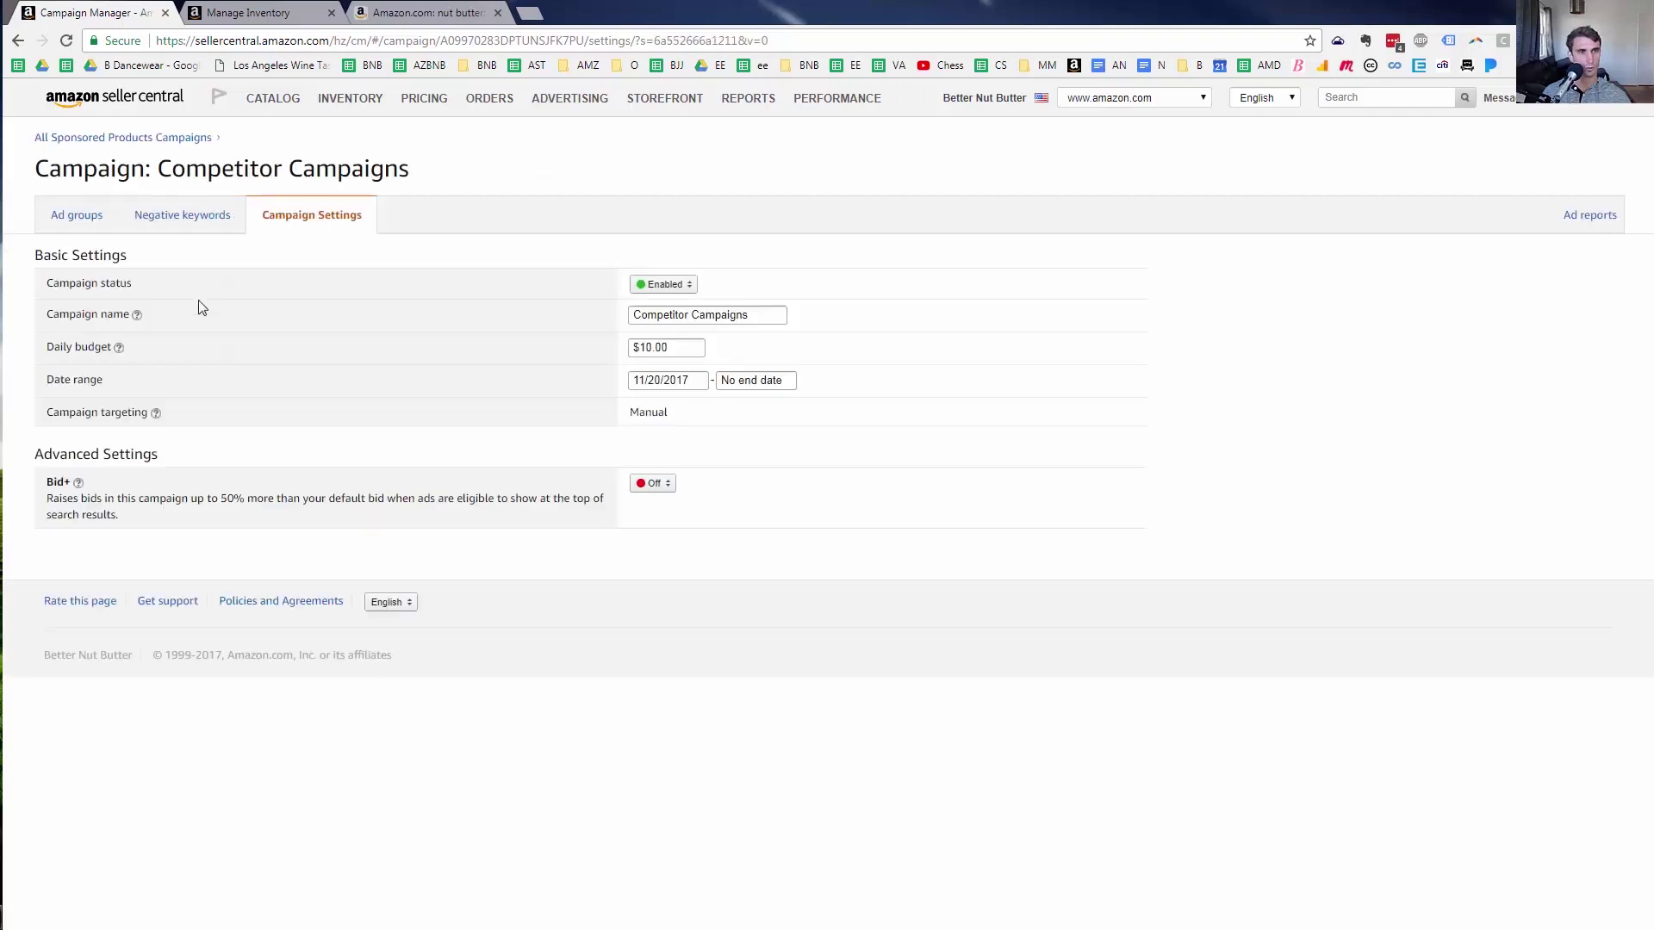
Return to the list of all Sponsored Products campaigns and start creating a new campaign
click(121, 145)
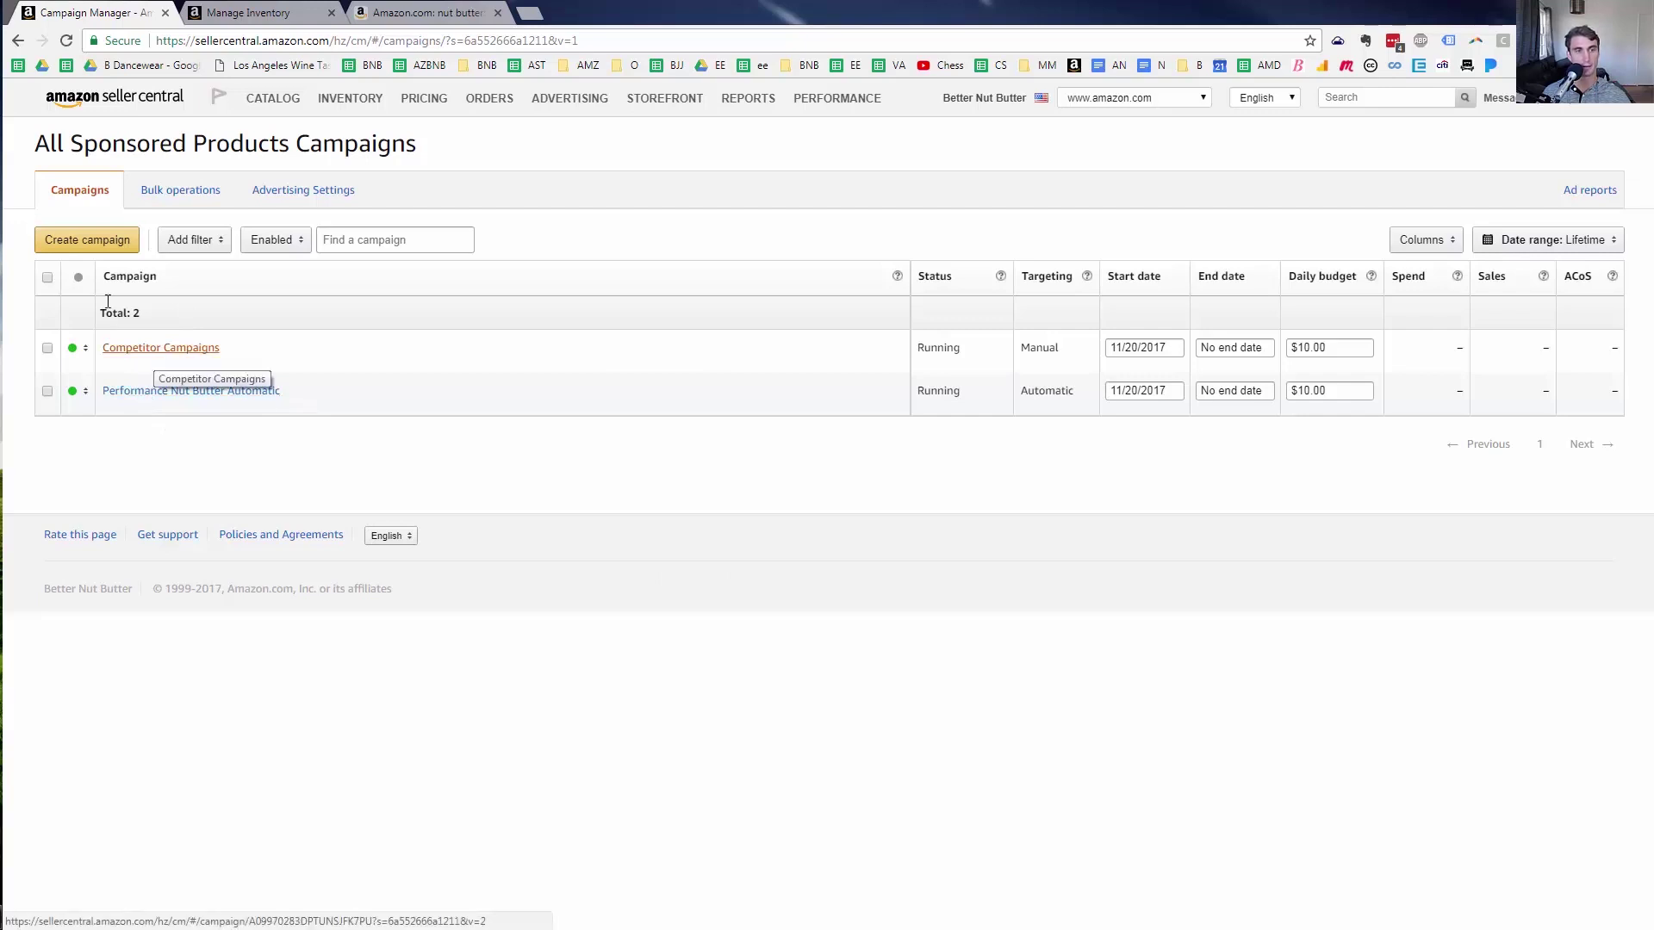
click(122, 246)
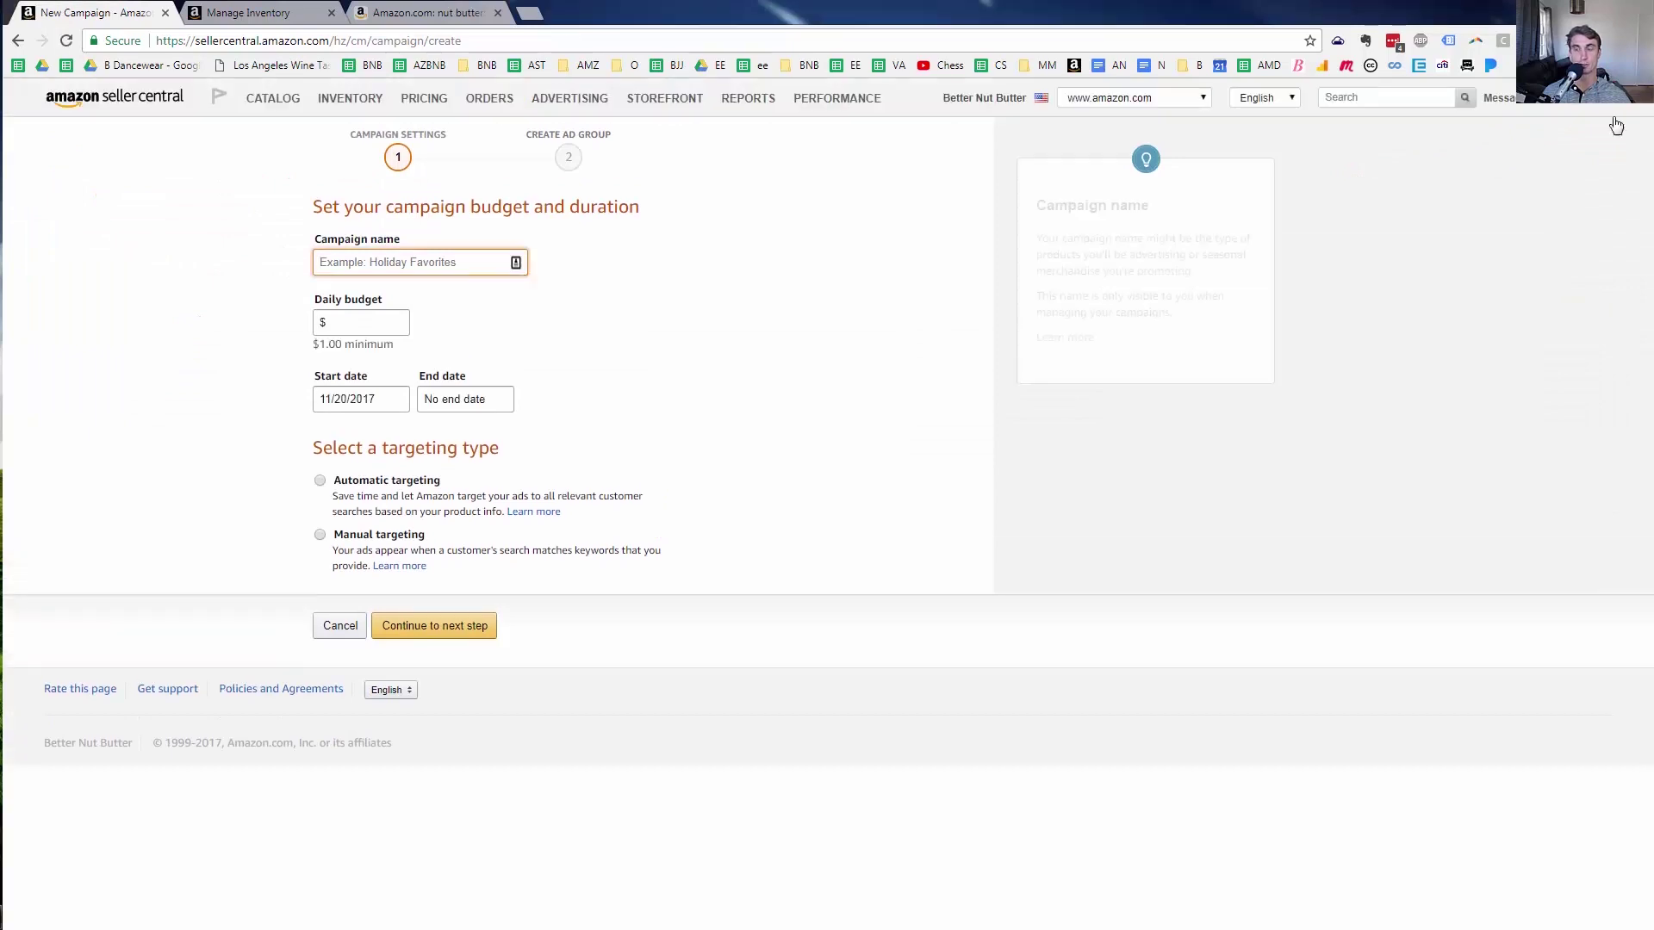
Open the Performance Nut Butter 10 Pack's Amazon listing from the inventory and examine its title for a specific search term
click(253, 10)
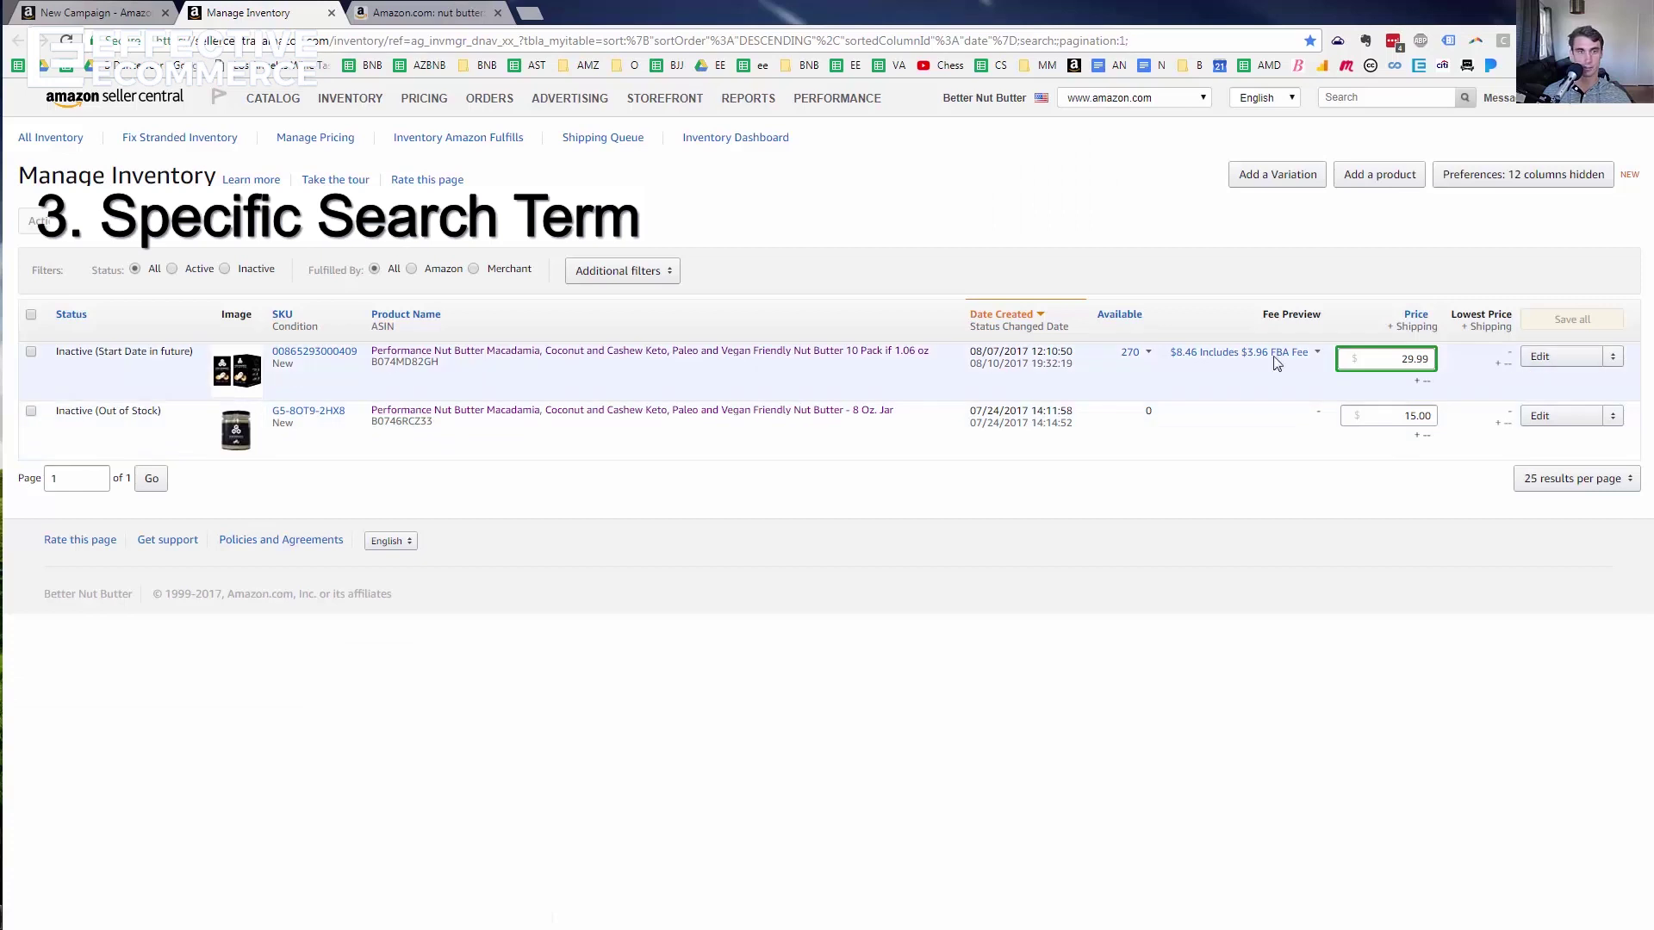
ctrl+click(441, 354)
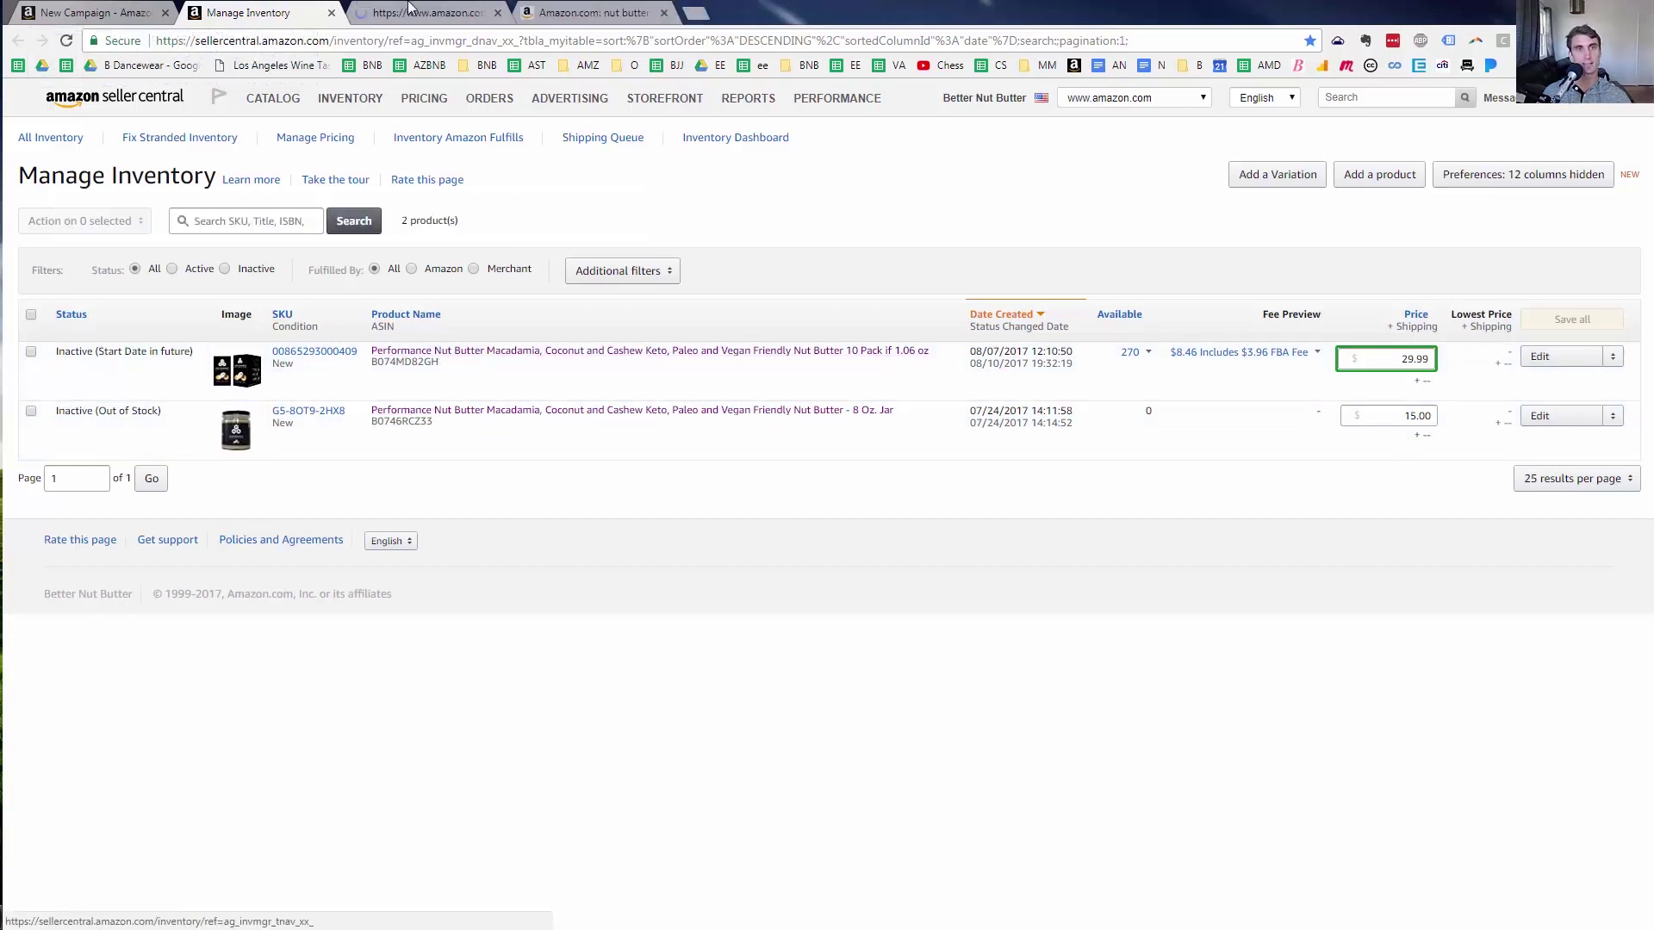
click(410, 10)
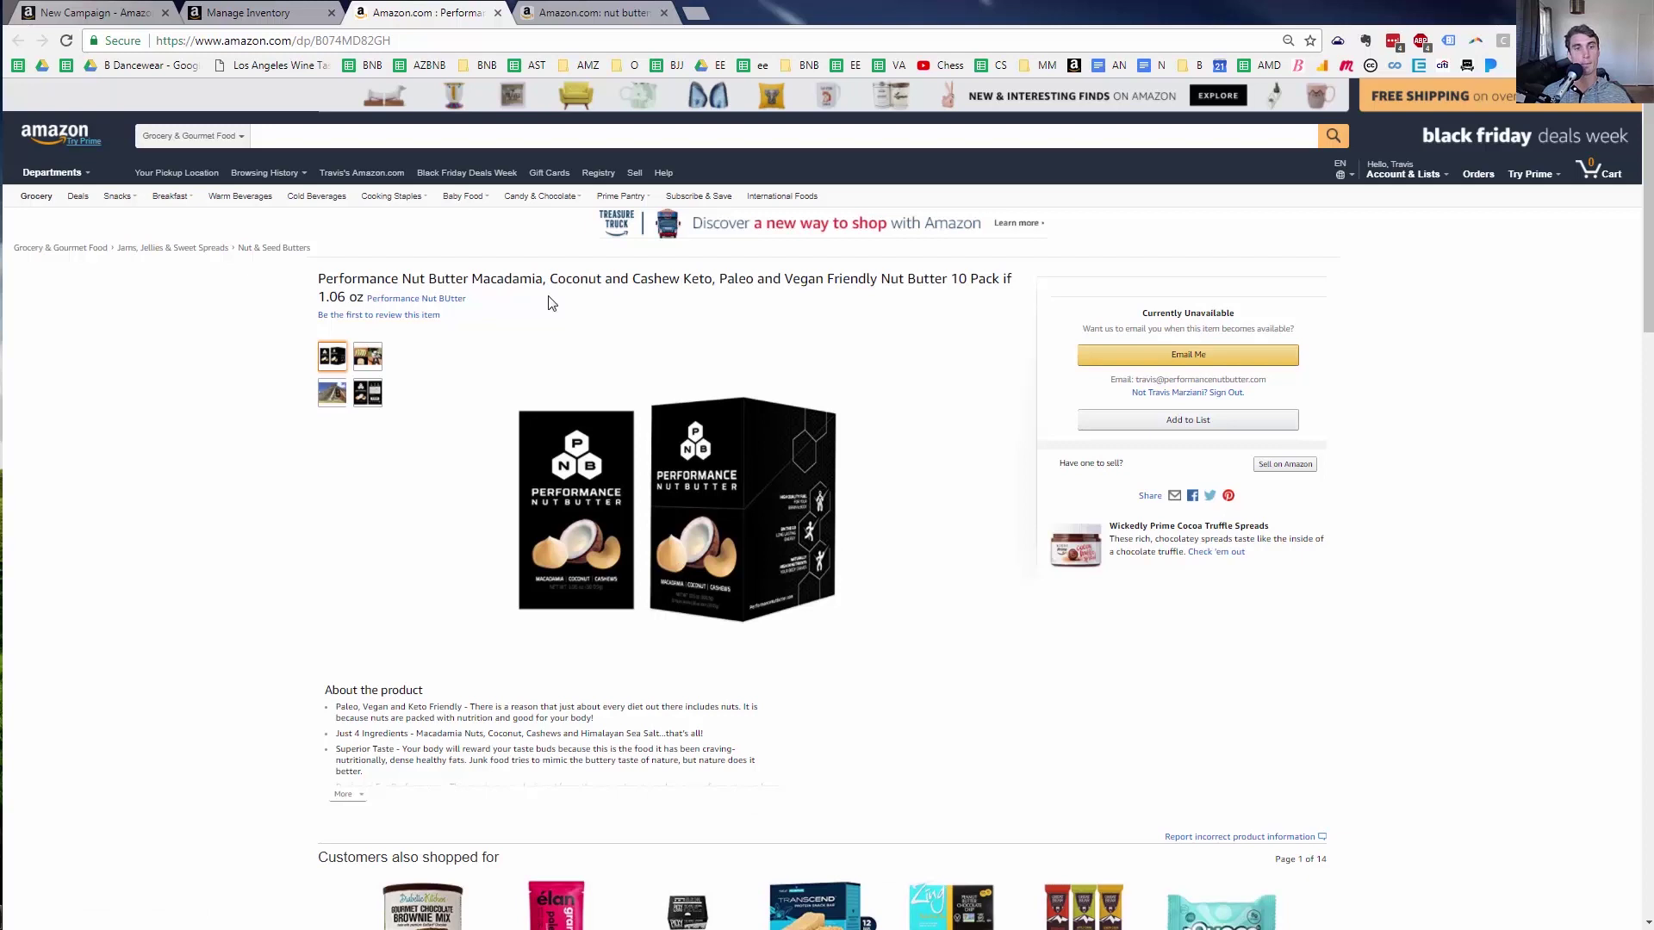
double_click(492, 275)
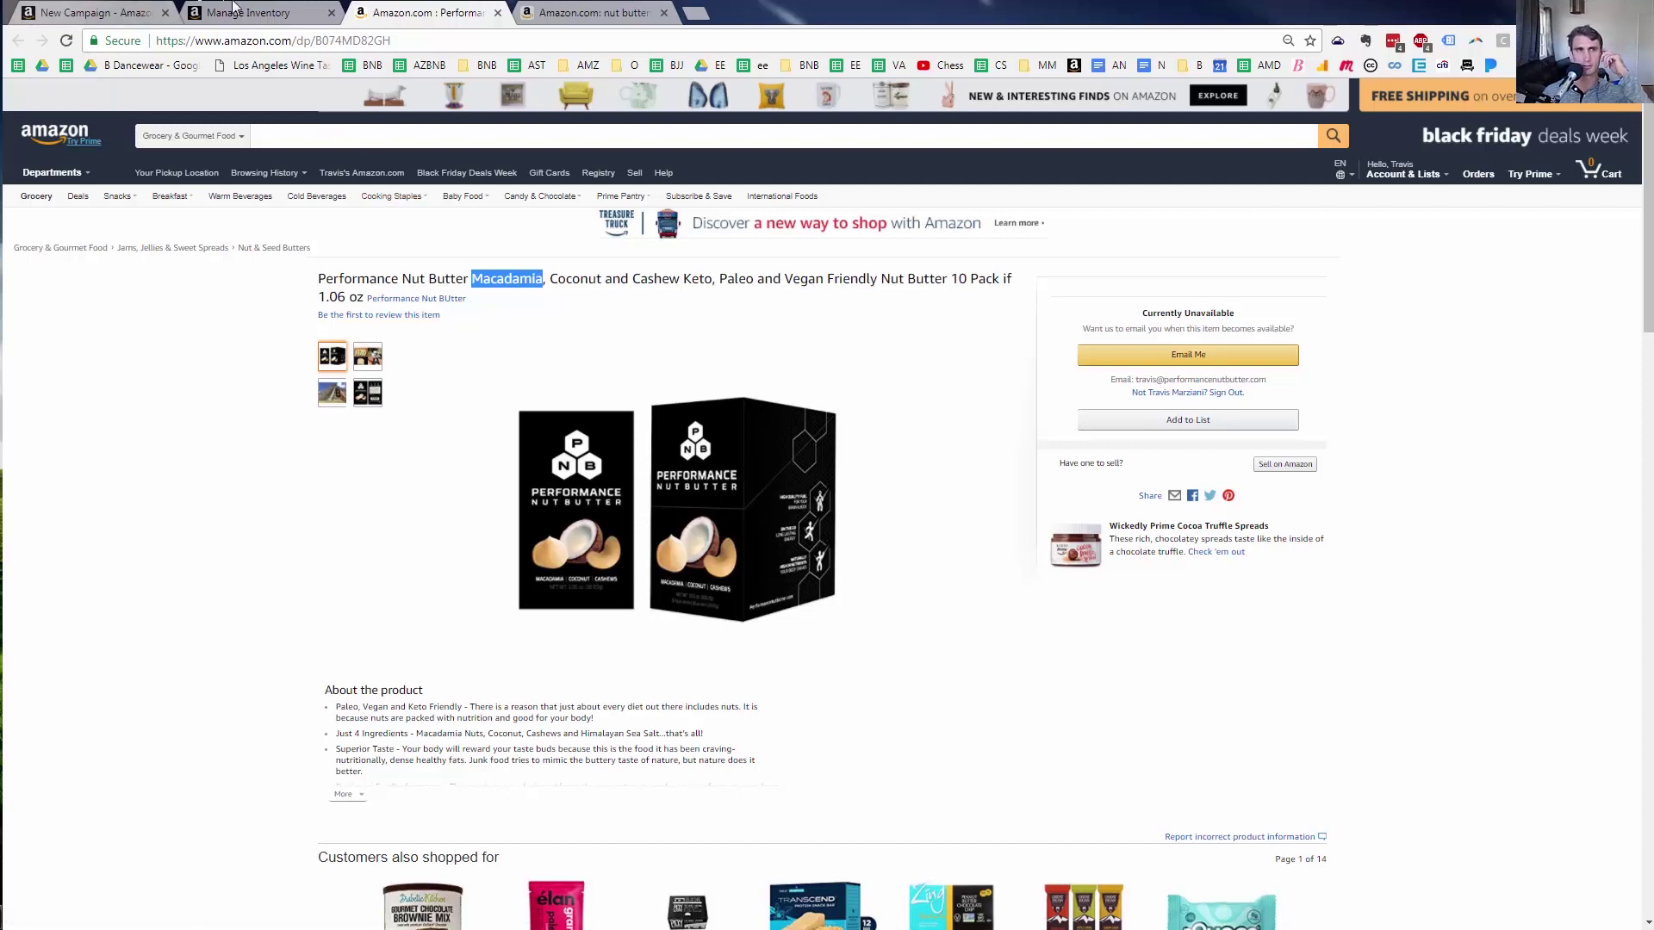
Return to the new campaign form, name the campaign "Macadamia Nut Butter" and copy that name
click(176, 11)
click(142, 9)
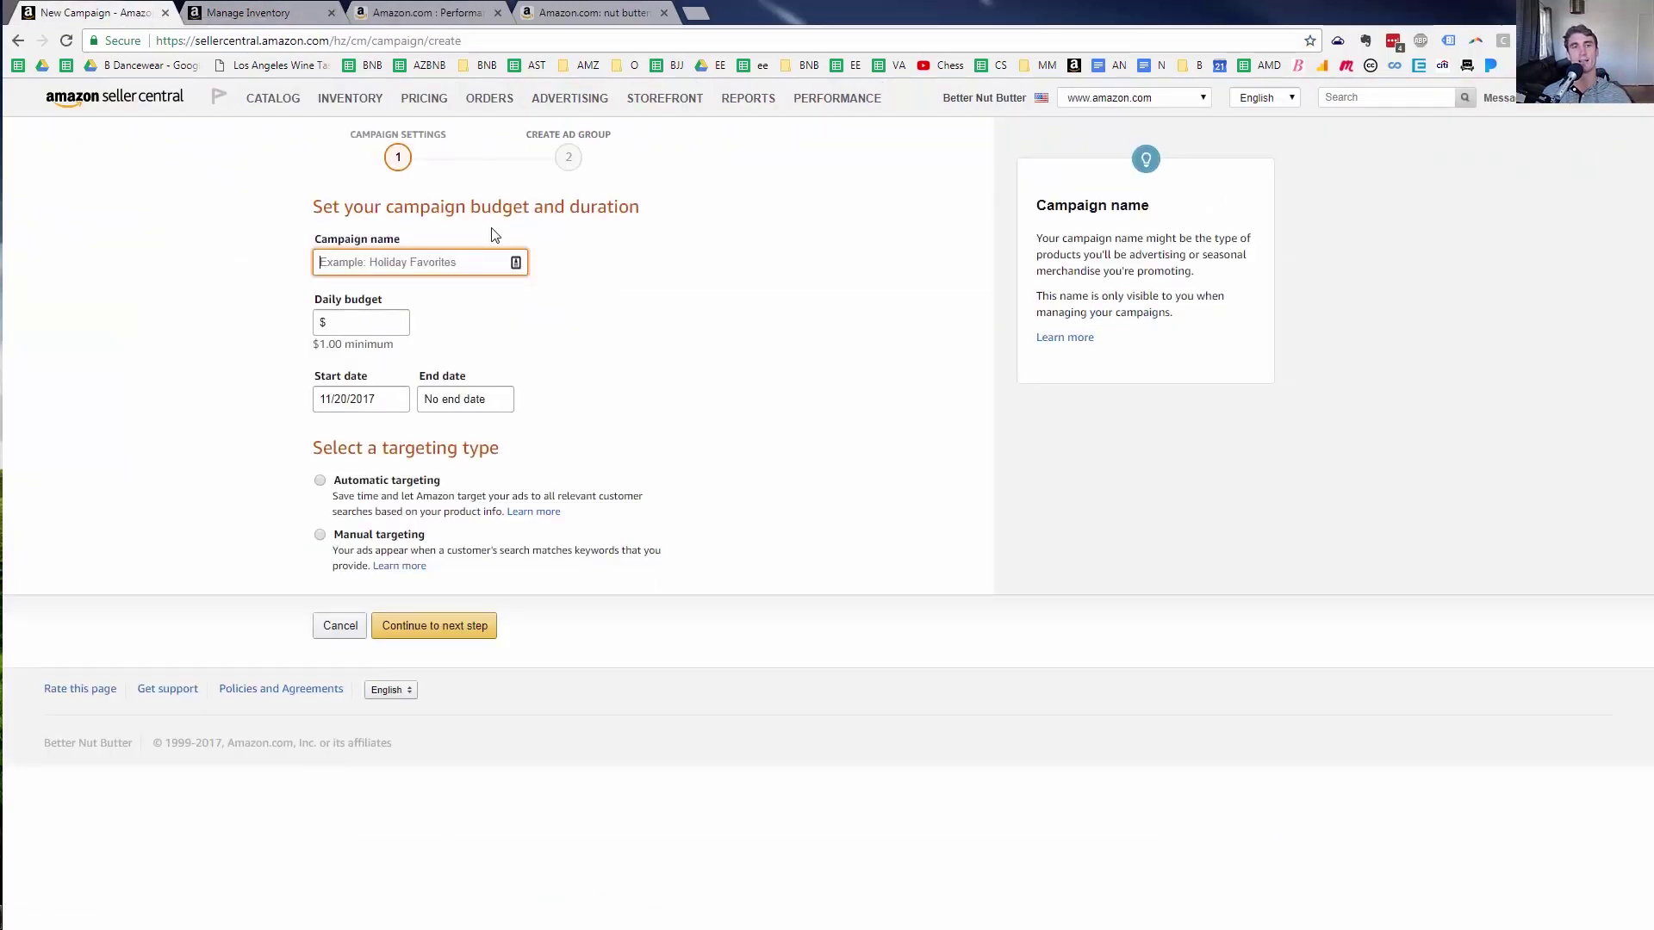
text(Macadamia Nut Butter)
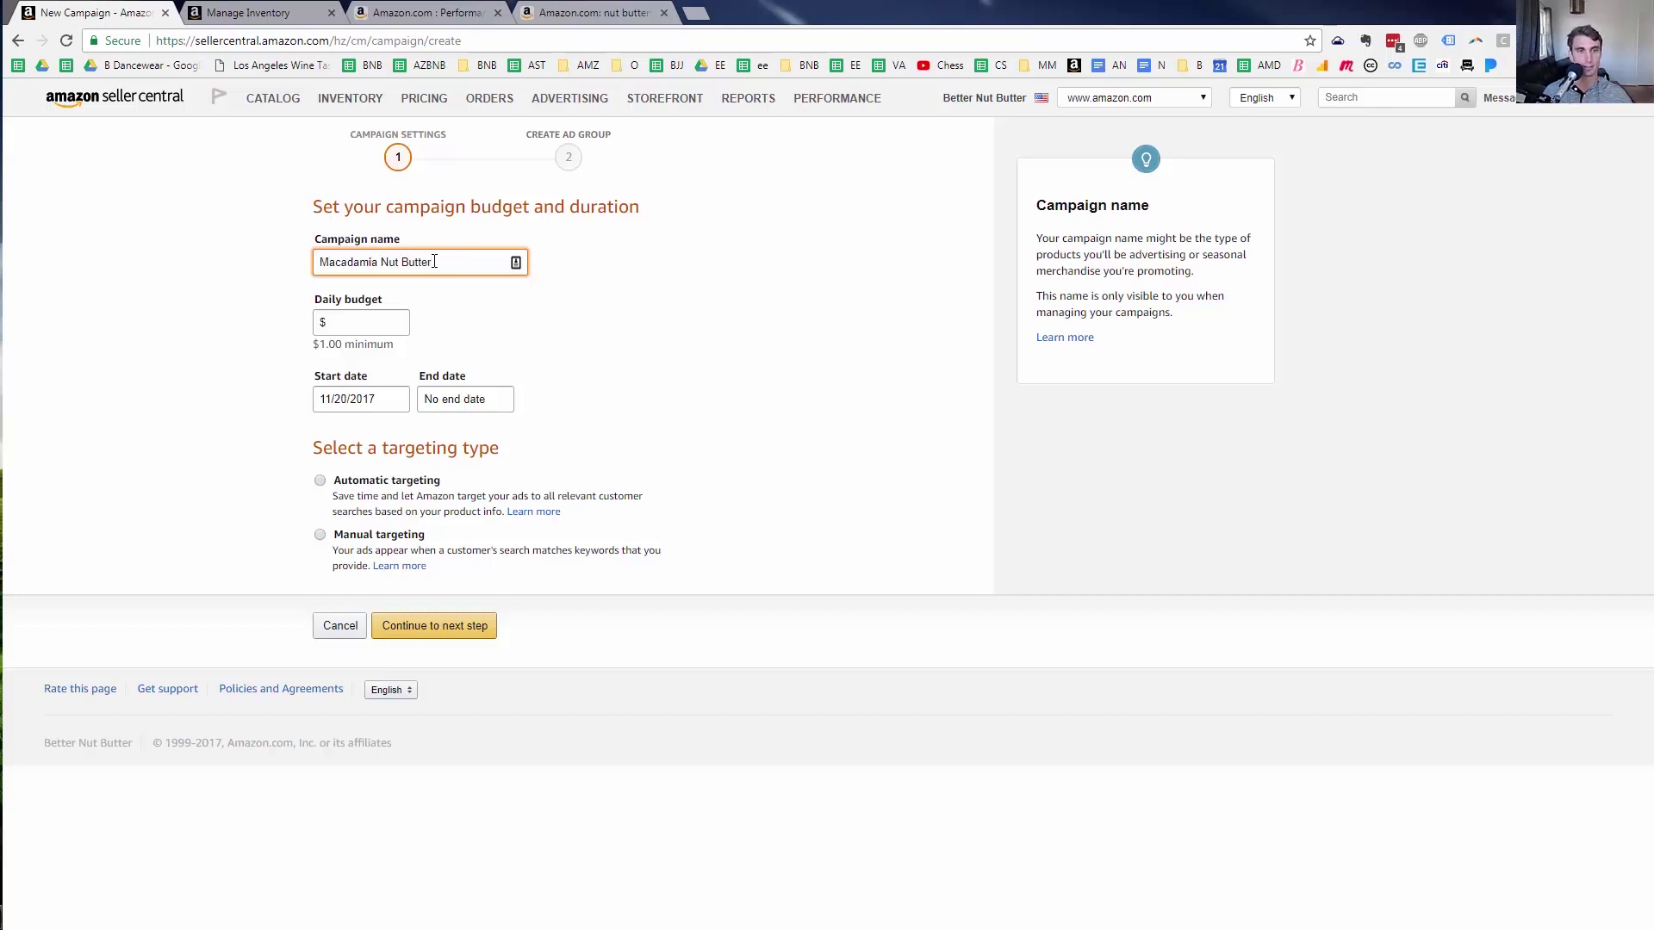
key(ctrl+a)
key(ctrl+c)
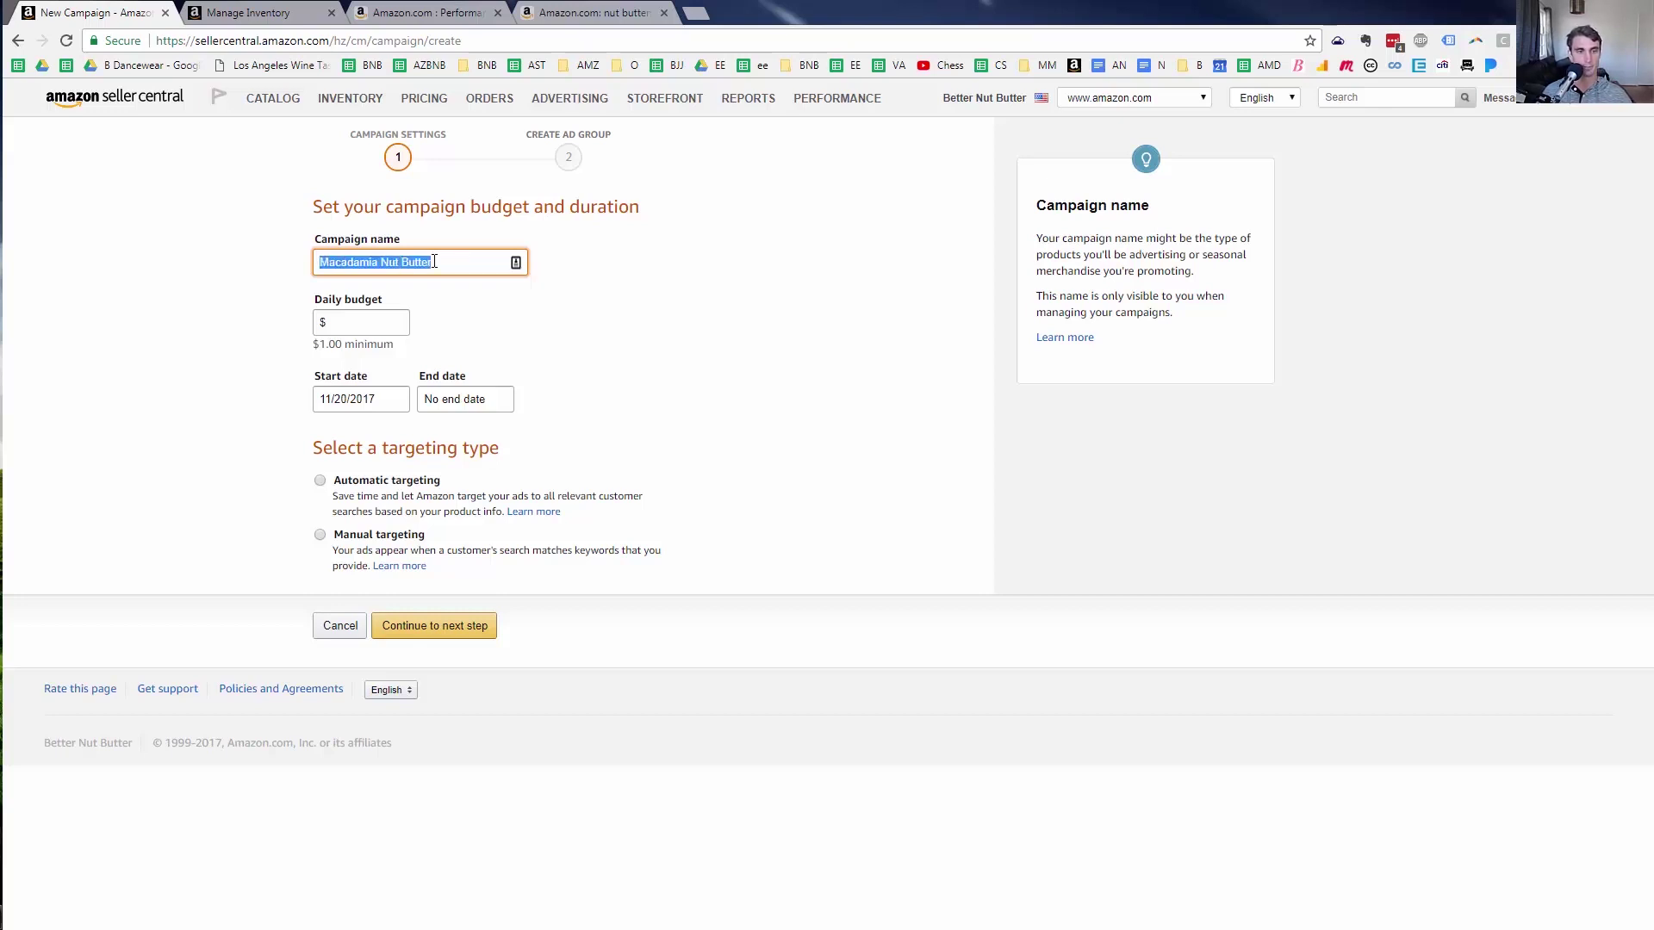
Set the campaign's daily budget to $10 with manual targeting, and continue to the ad group setup
click(349, 324)
text(10)
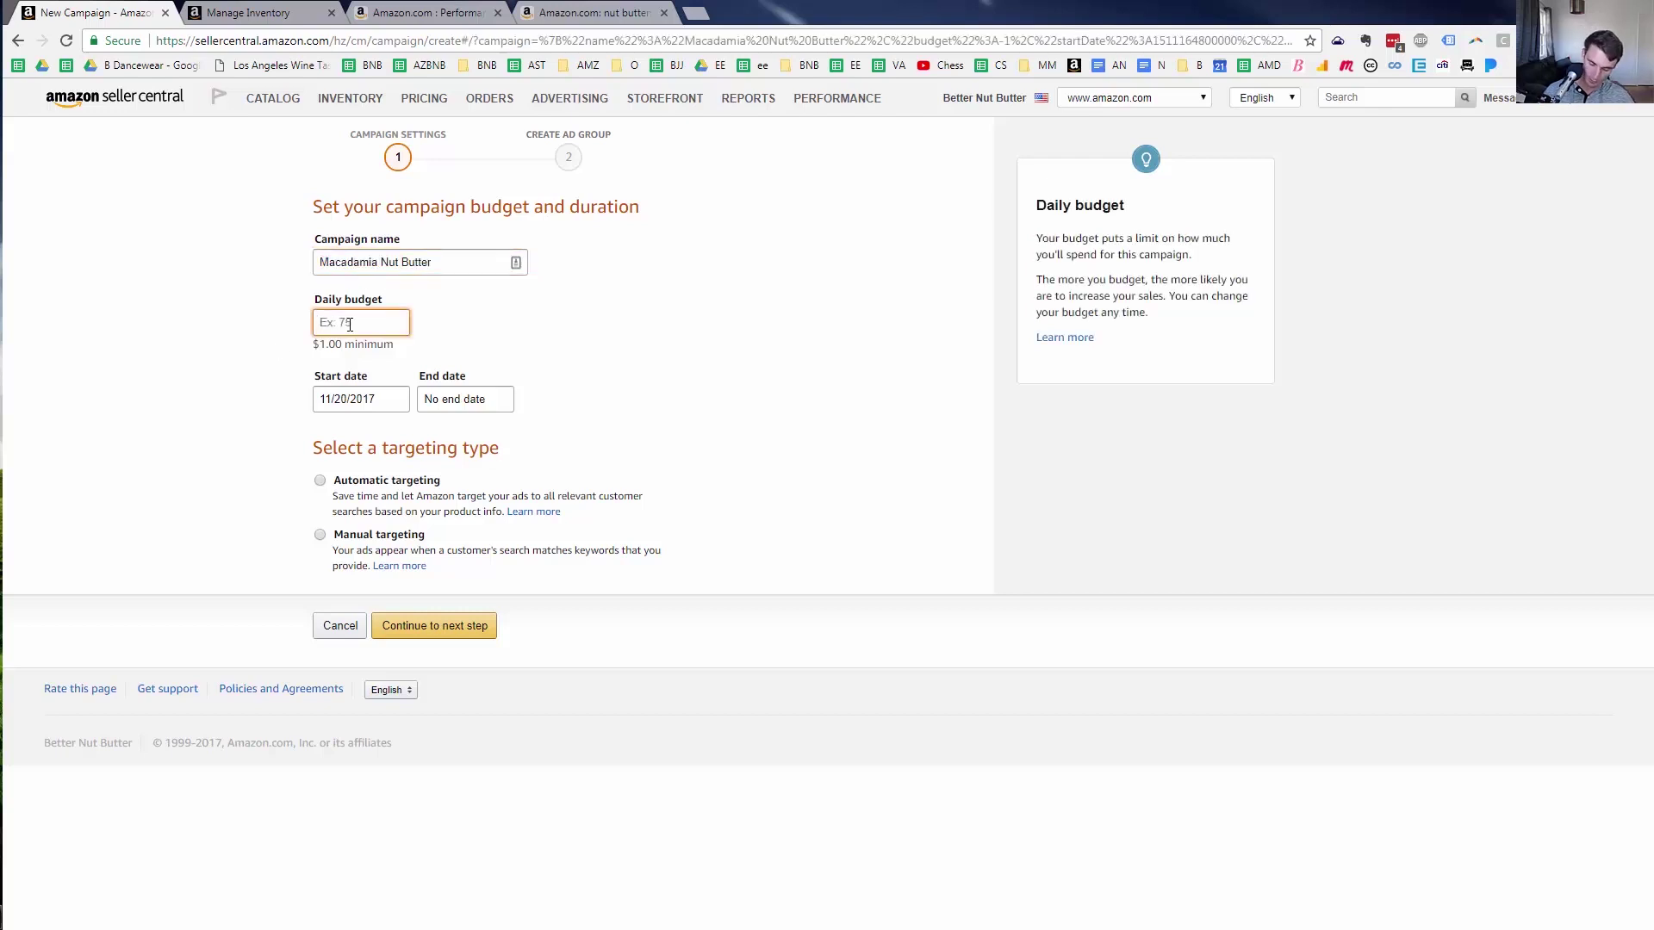
click(339, 547)
click(428, 643)
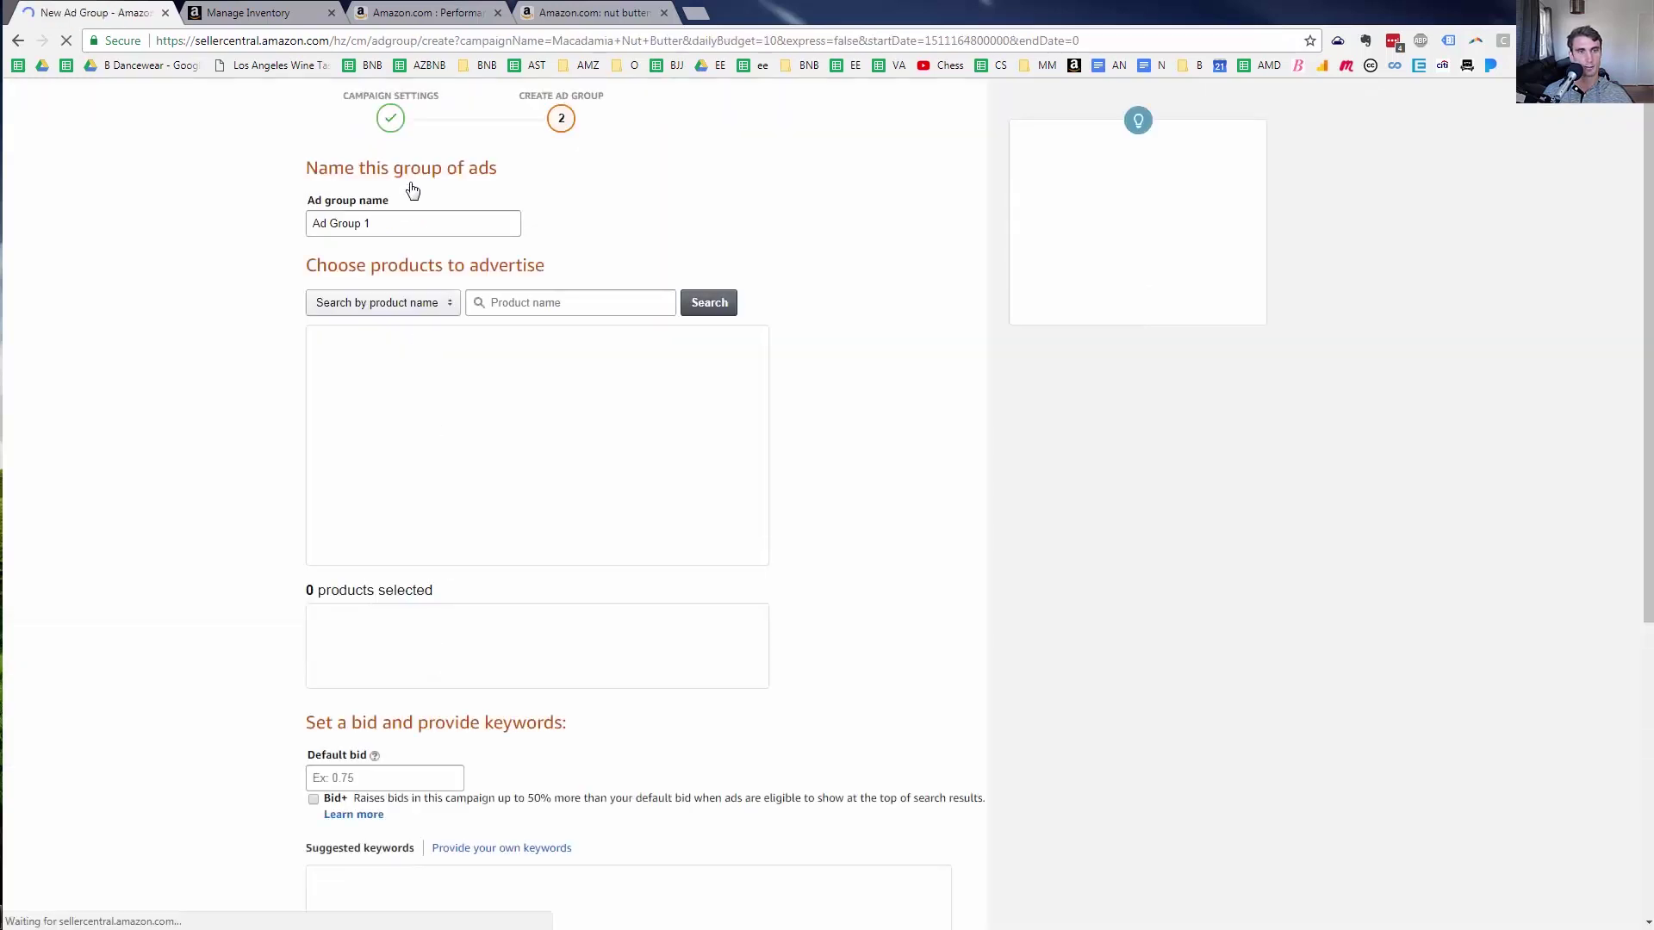
Name the ad group "Macadamia Nut Butter" and select the Performance Nut Butter 10 Pack for advertising
triple_click(399, 263)
key(ctrl+v)
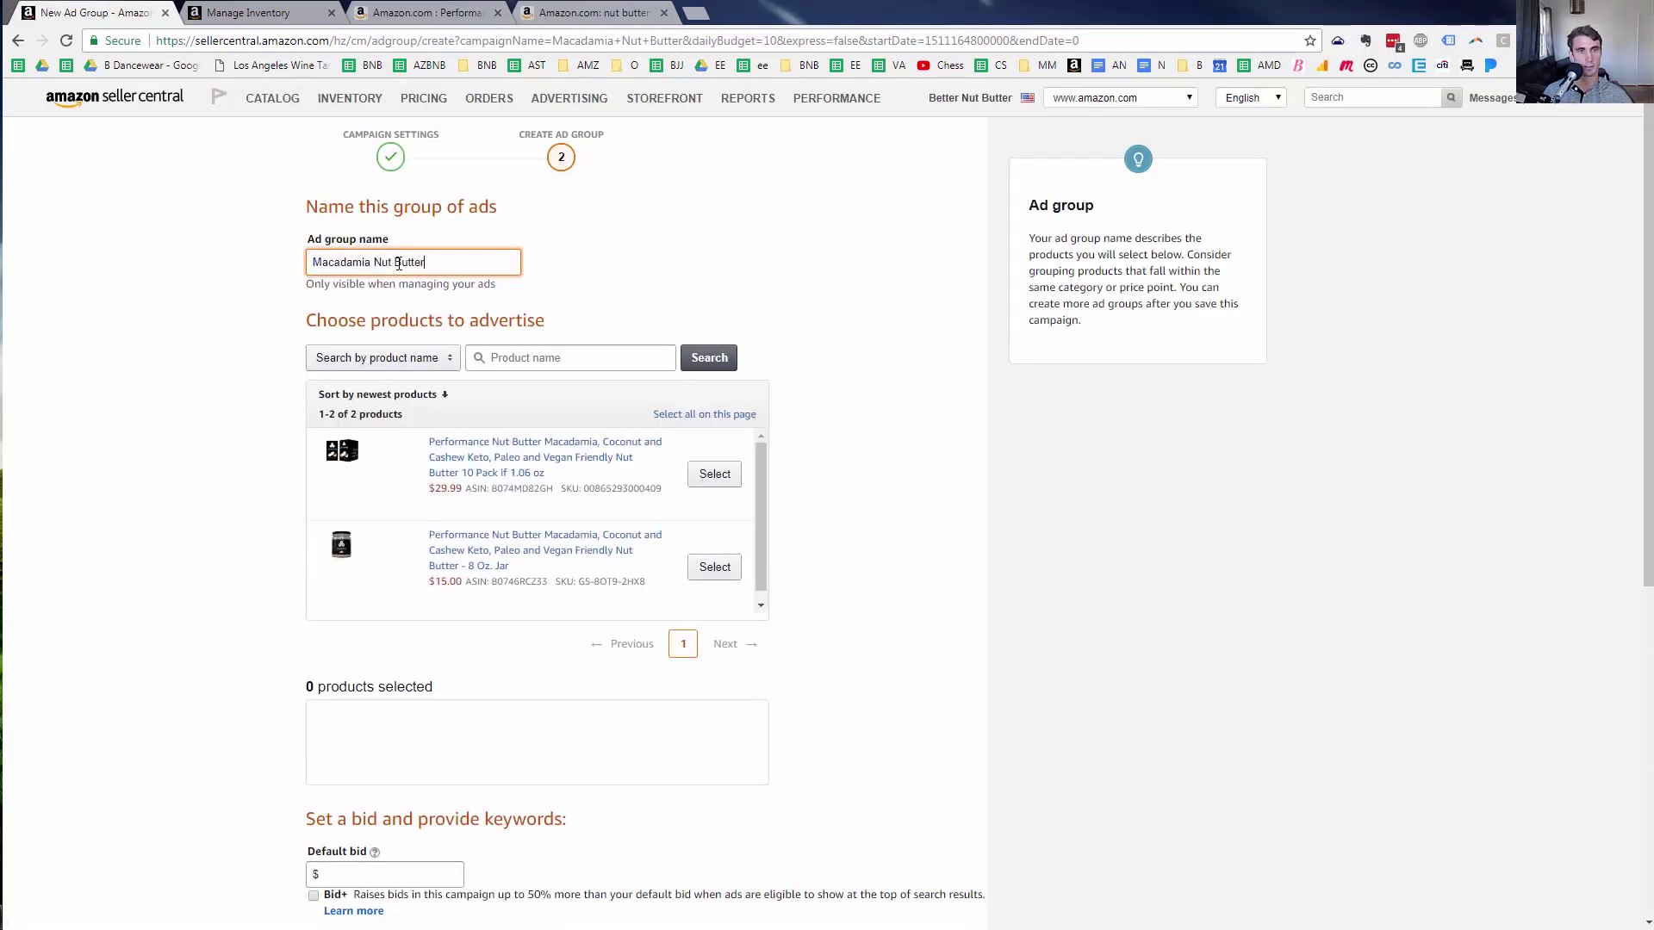
click(714, 474)
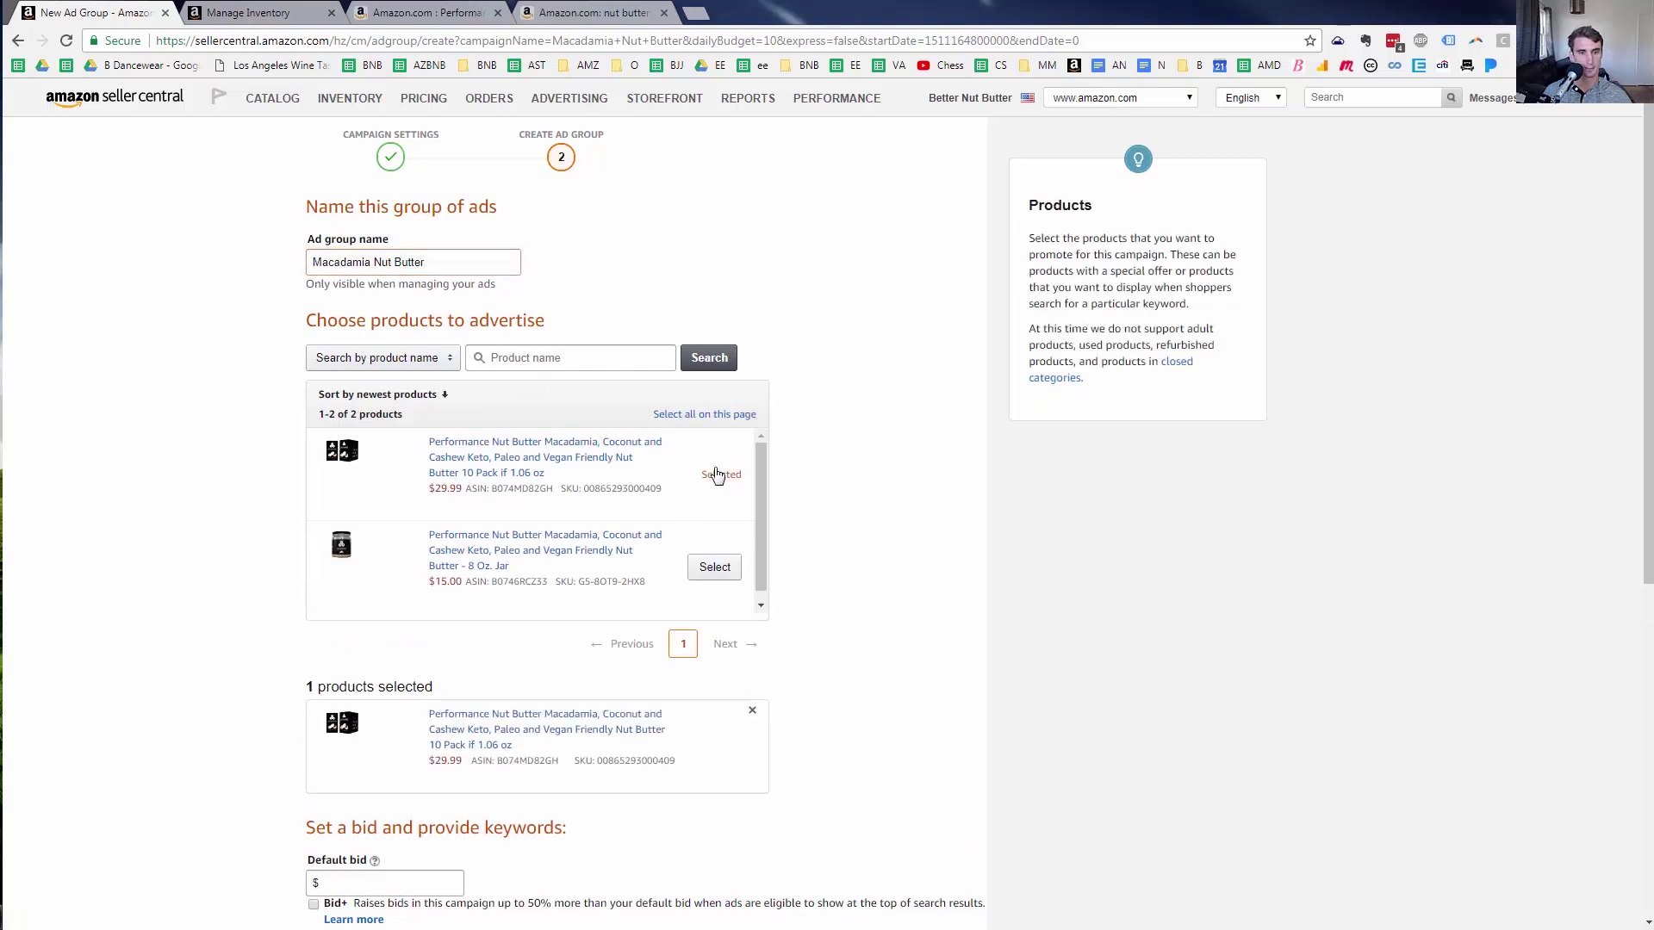
Set the default bid to $0.60 and add the suggested keywords "coconut macadamia nuts" and "macadamia nut butter"
scroll(245, 508, down, 6)
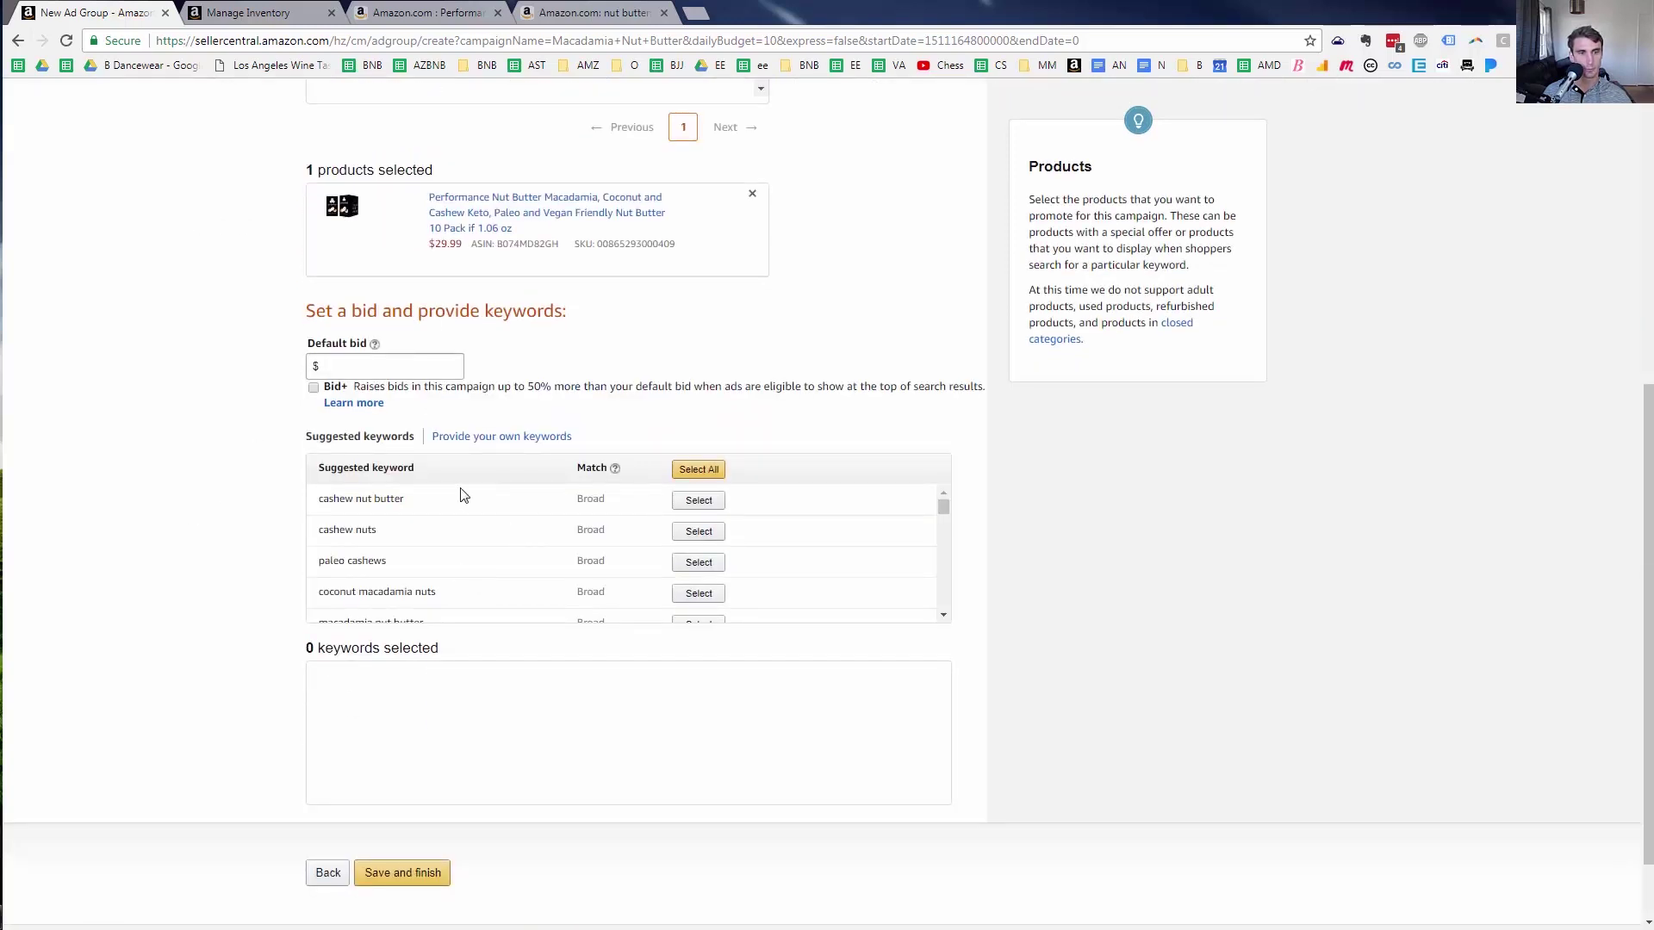
scroll(390, 521, down, 1)
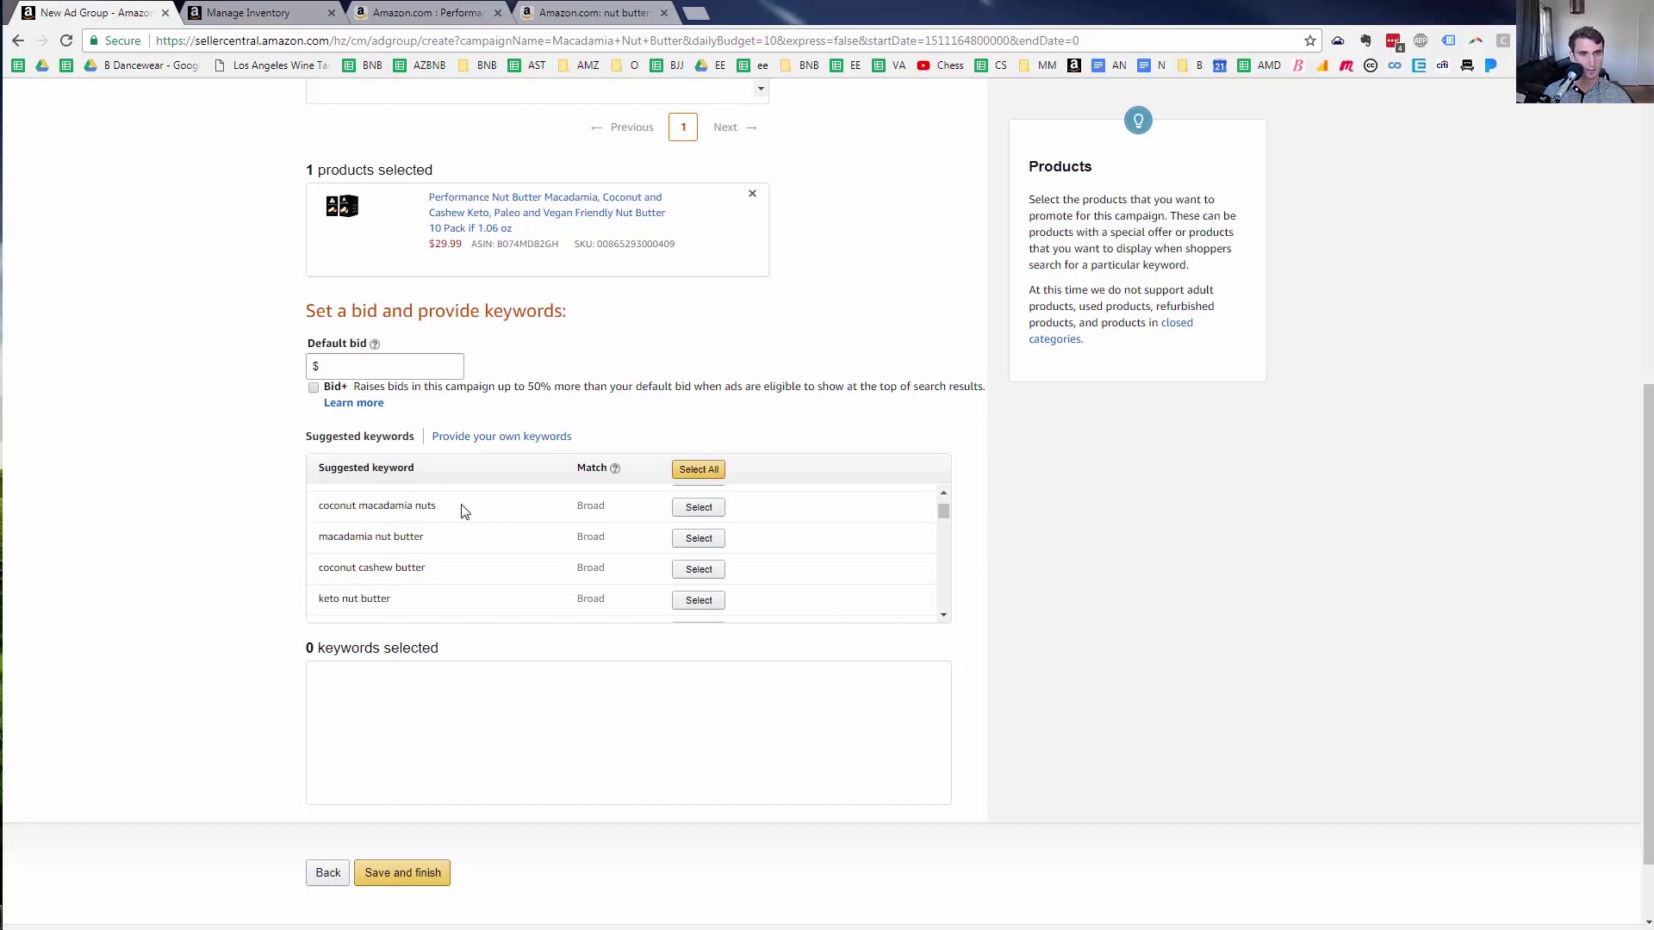
click(701, 509)
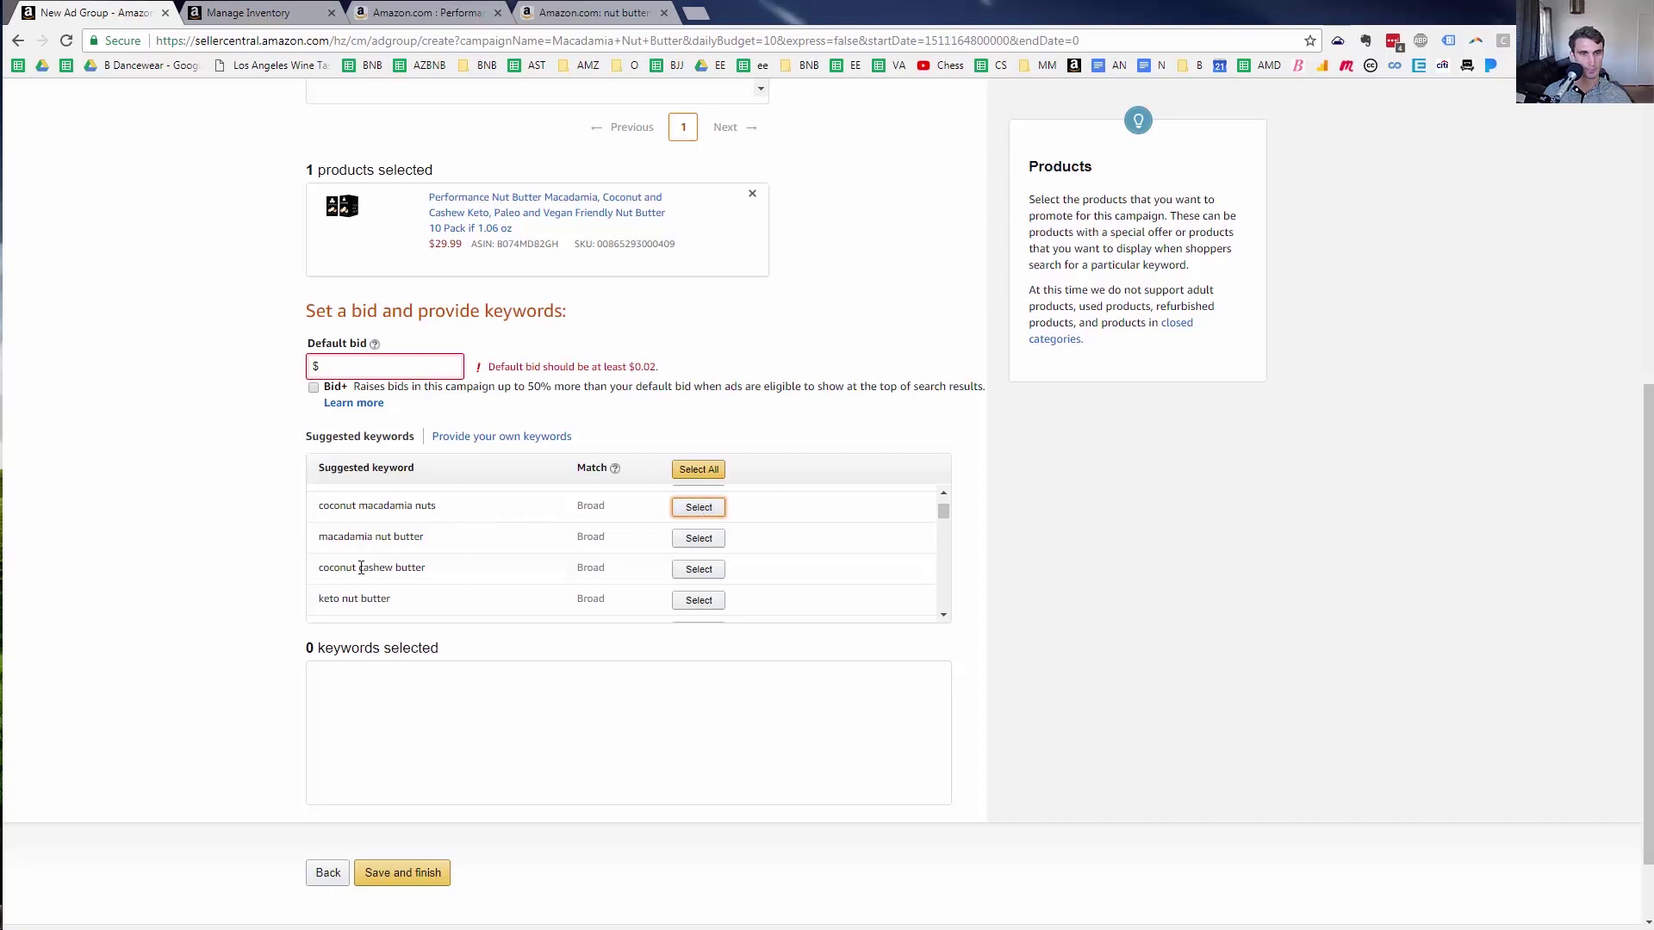
click(389, 358)
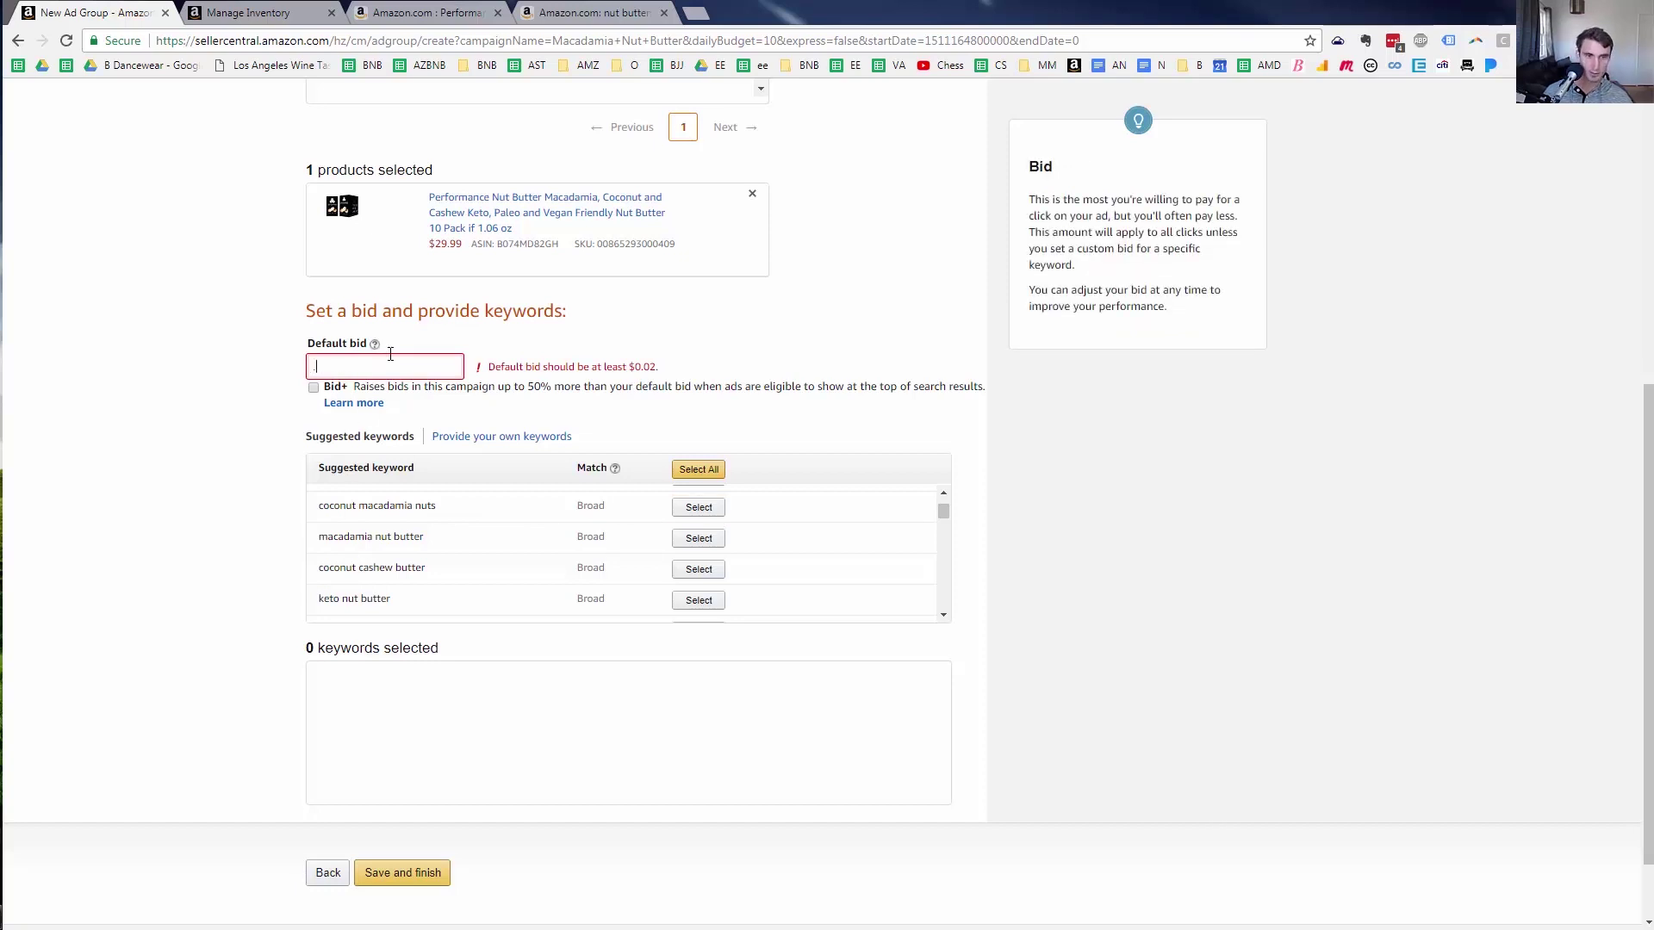
click(698, 507)
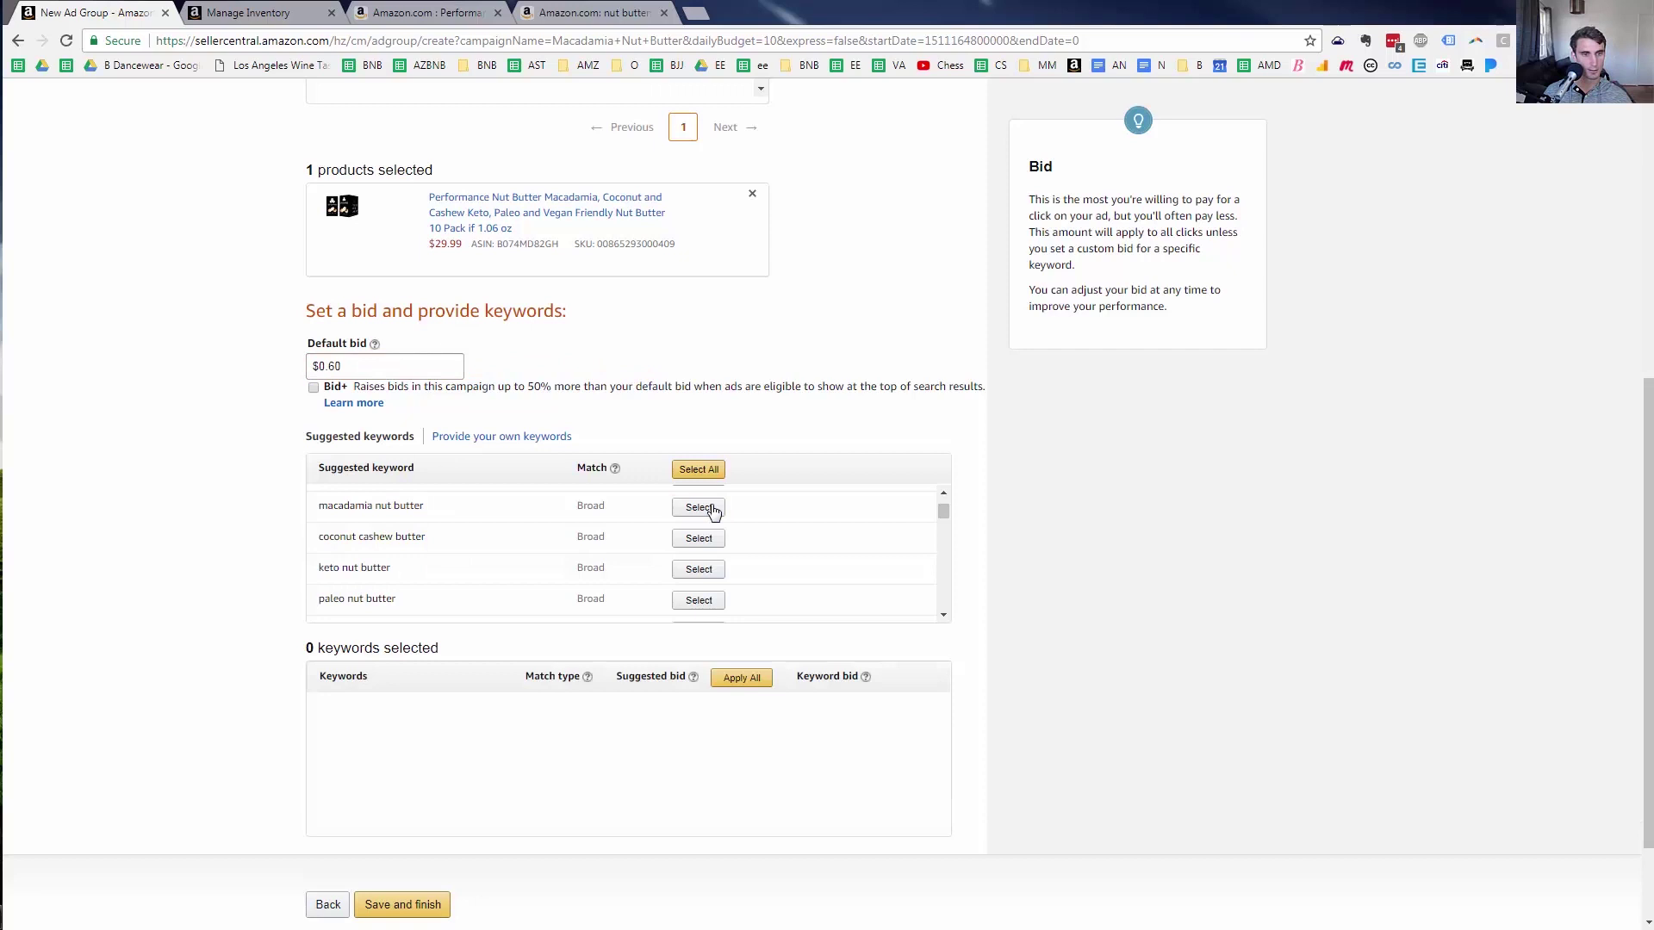
click(699, 507)
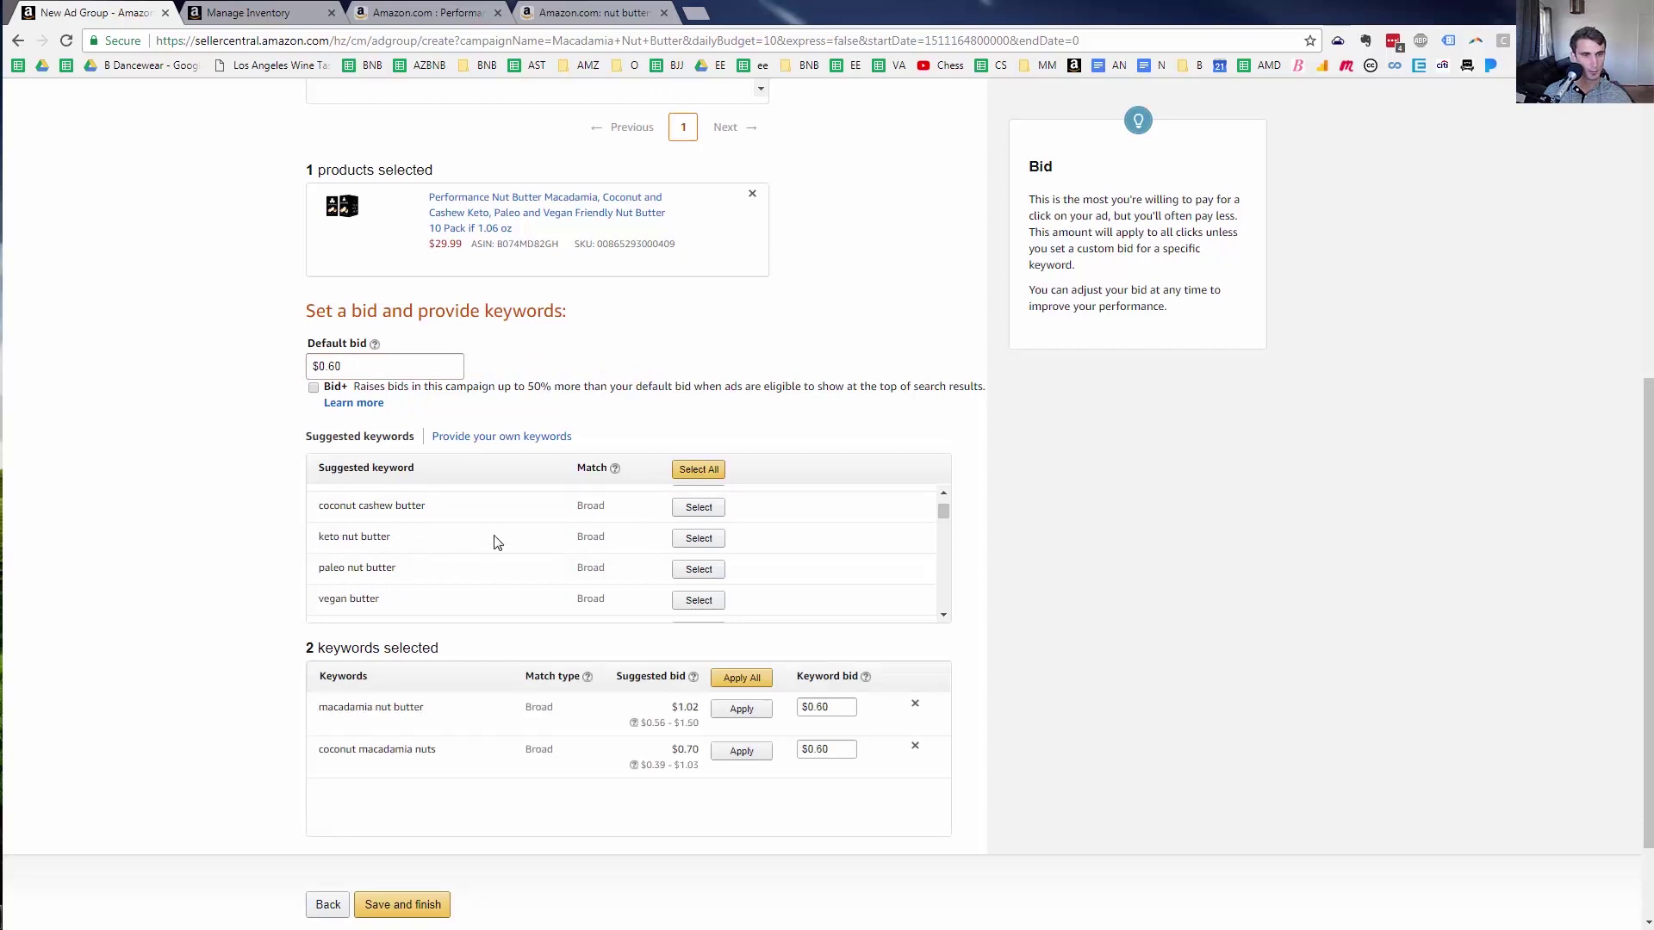
Review the suggested keywords for further macadamia terms and add "macadamia butter"
scroll(497, 542, down, 2)
scroll(466, 541, up, 2)
triple_click(354, 538)
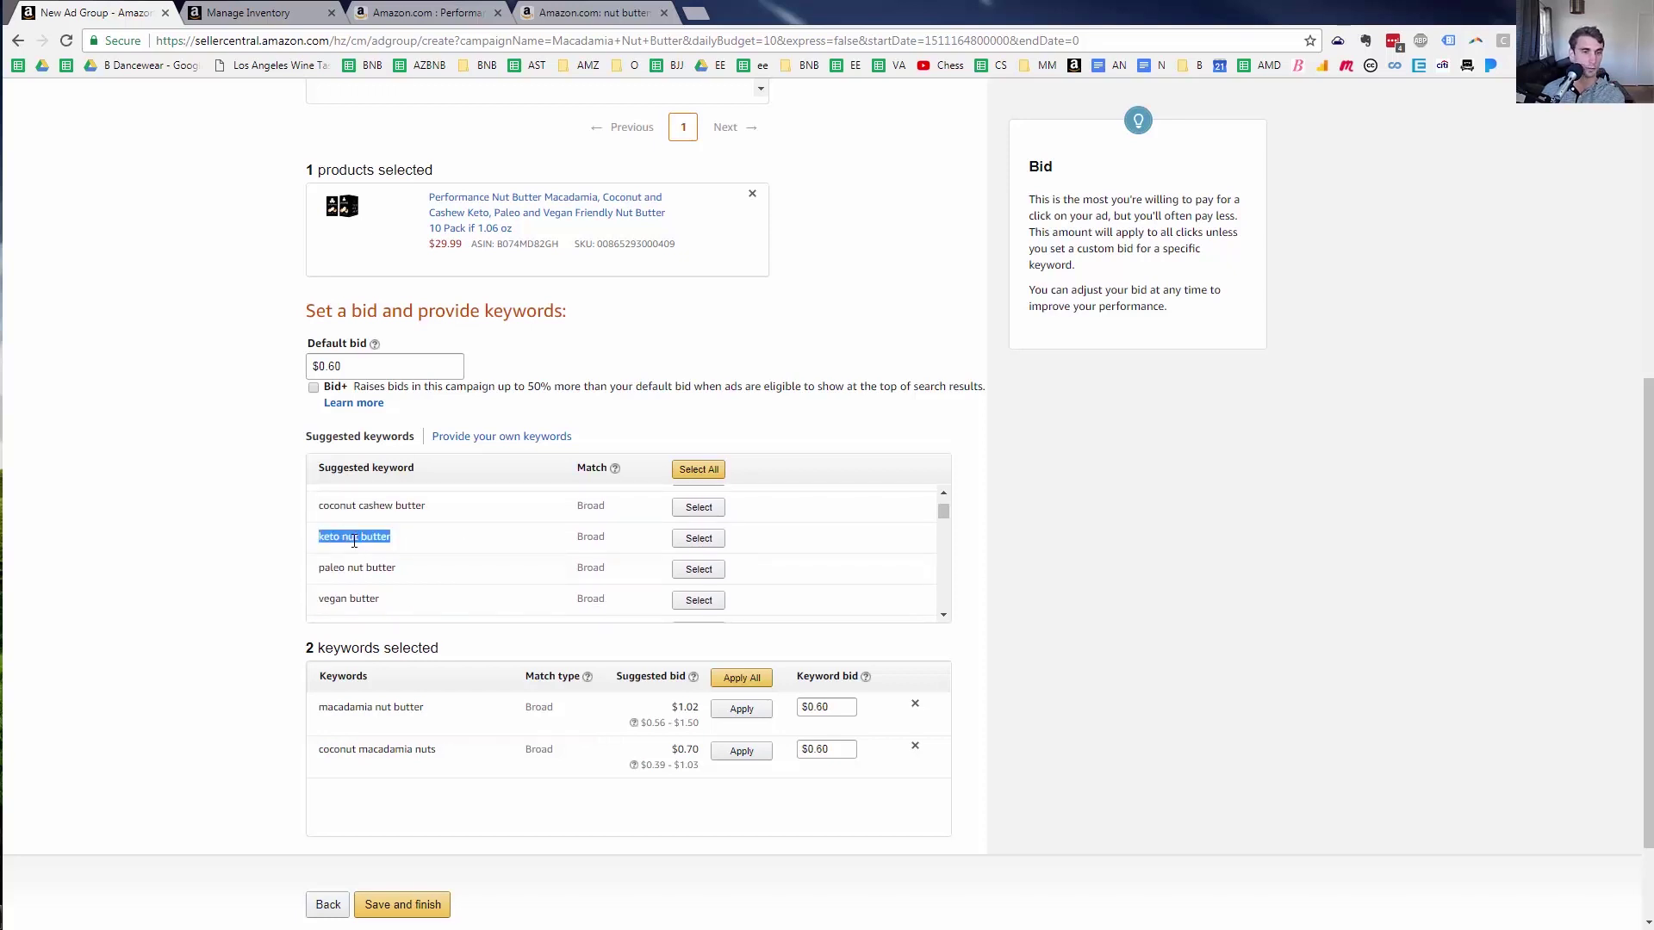
triple_click(384, 568)
scroll(422, 573, down, 3)
scroll(422, 573, up, 2)
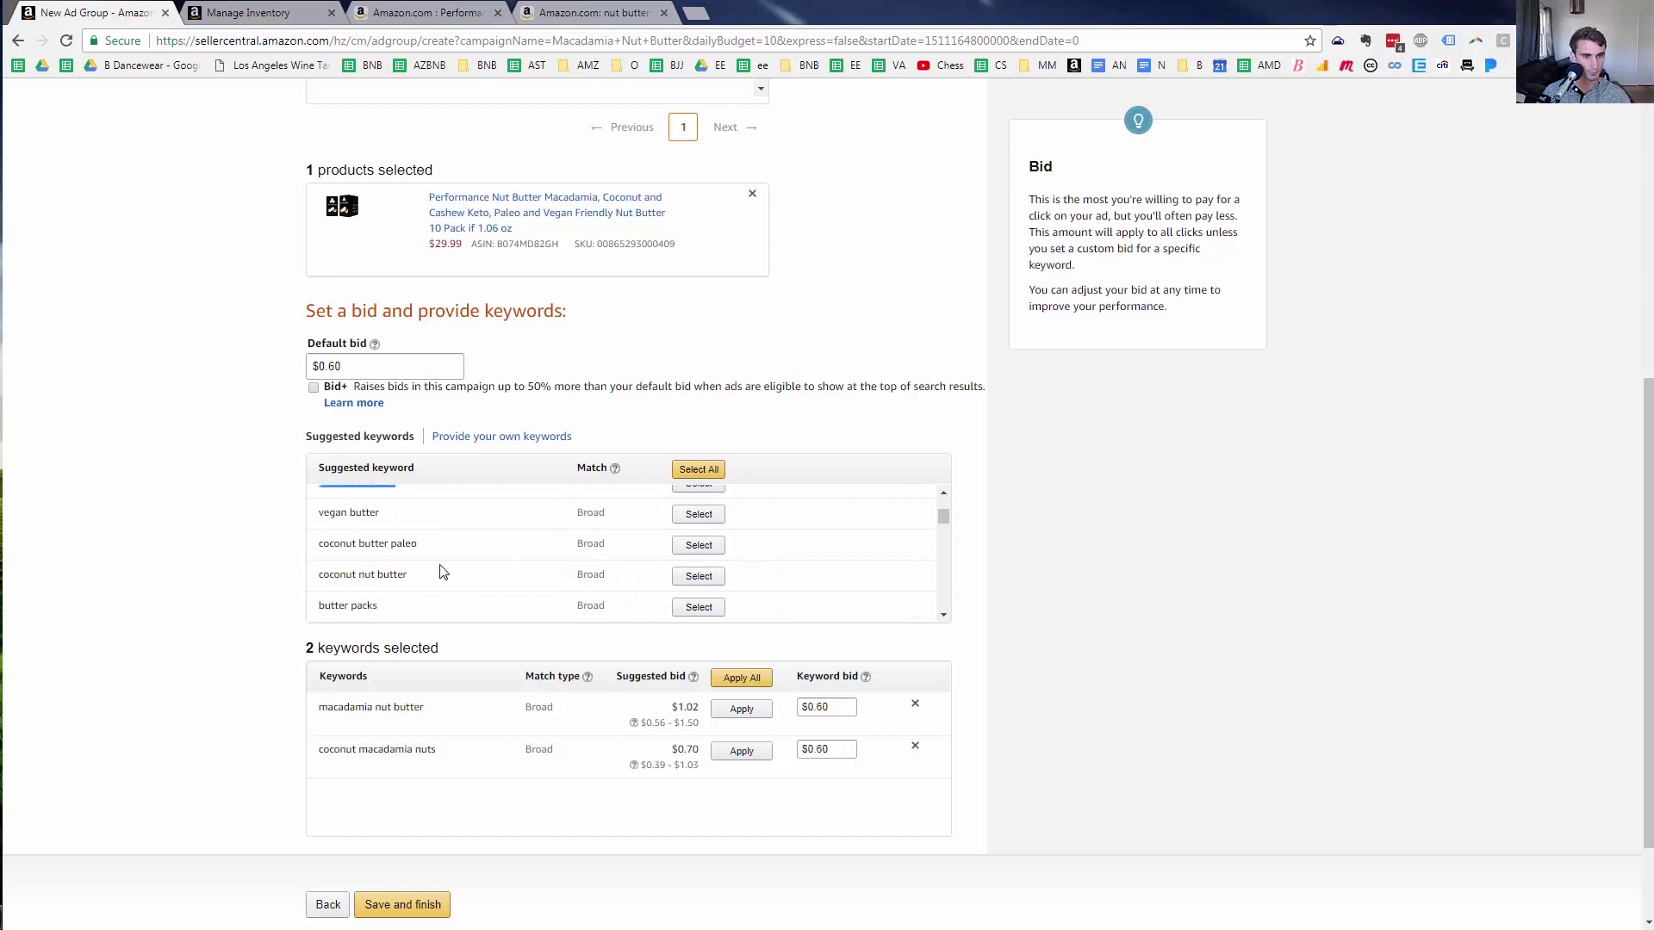
triple_click(382, 543)
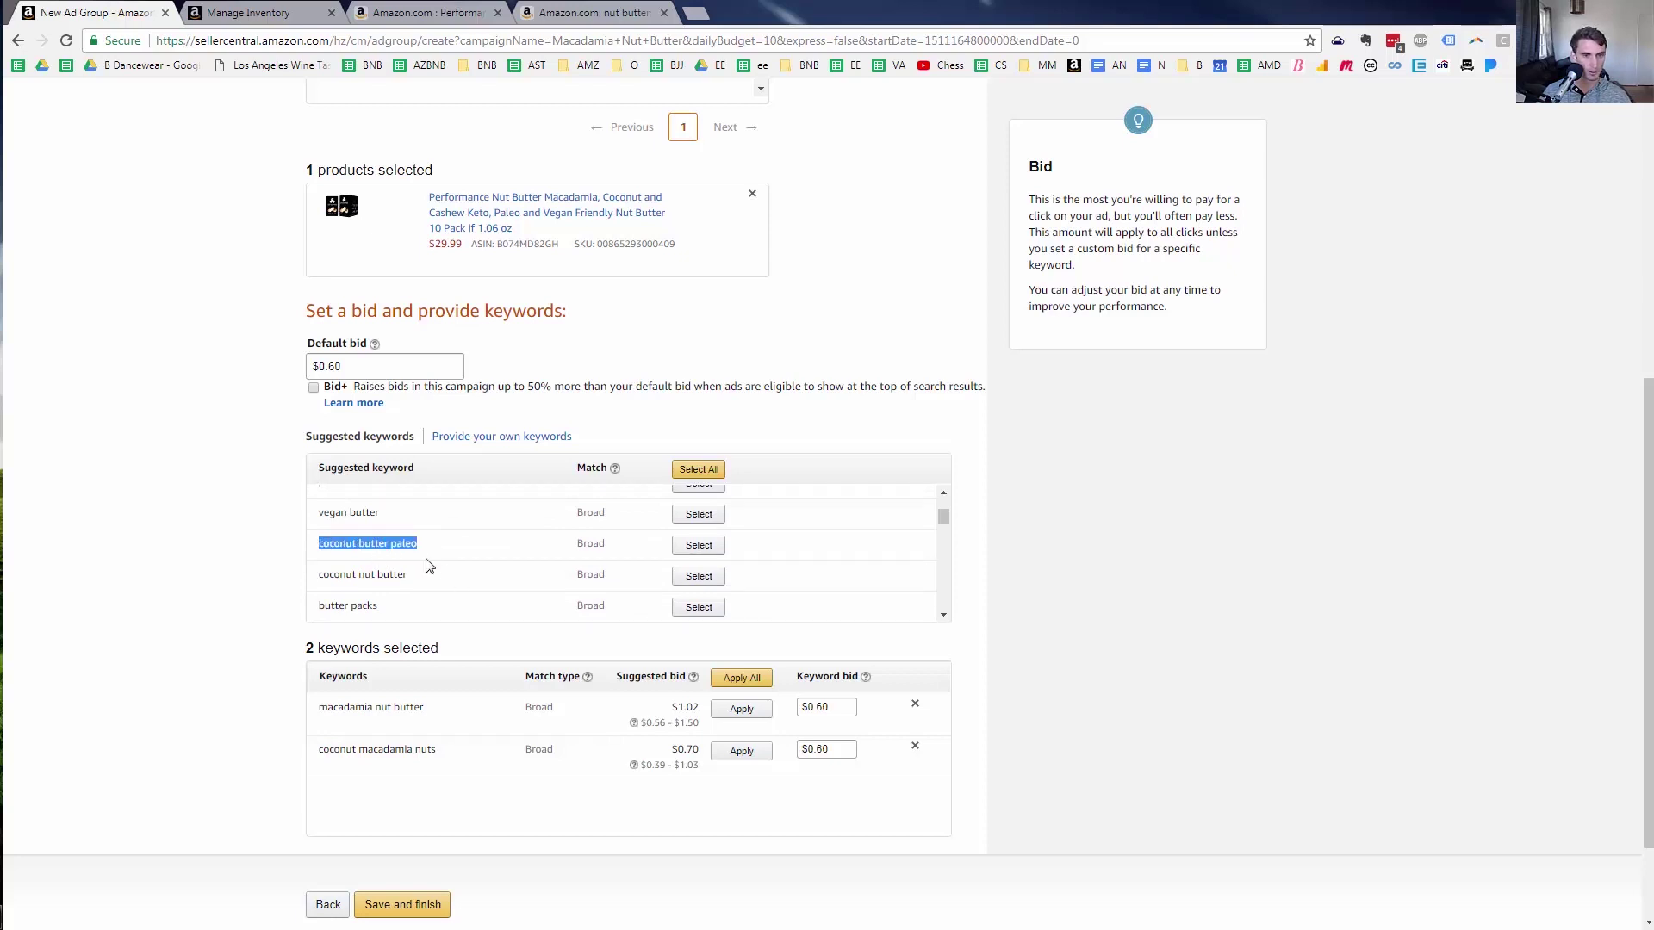
scroll(428, 564, down, 2)
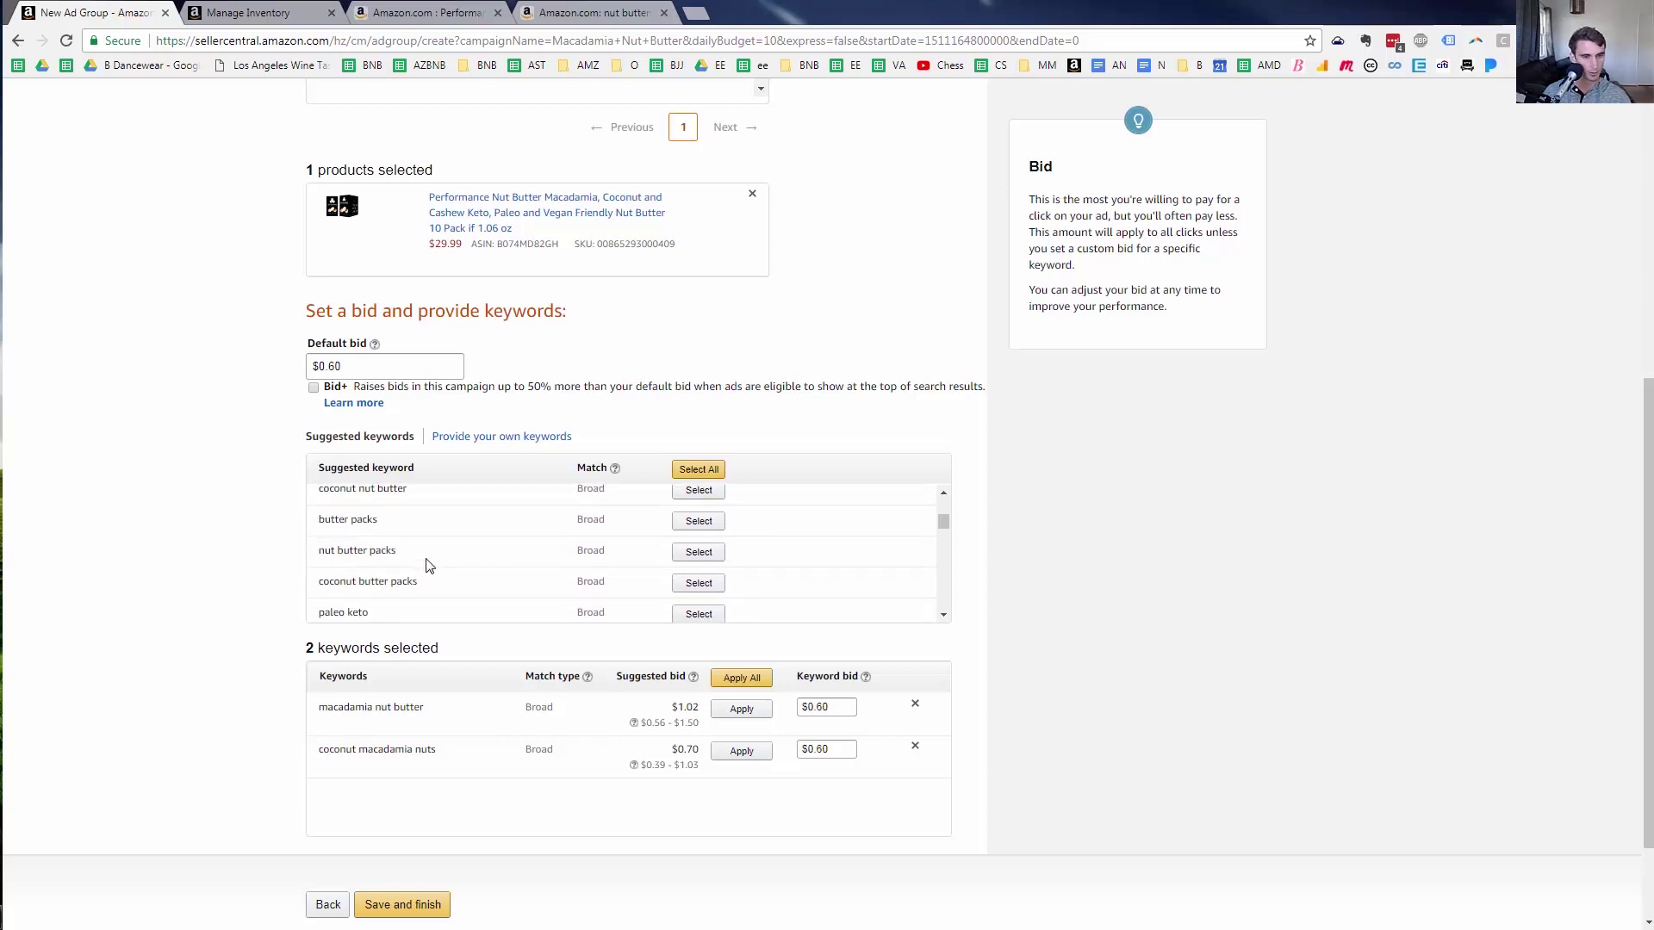
scroll(428, 564, down, 1)
scroll(428, 564, down, 2)
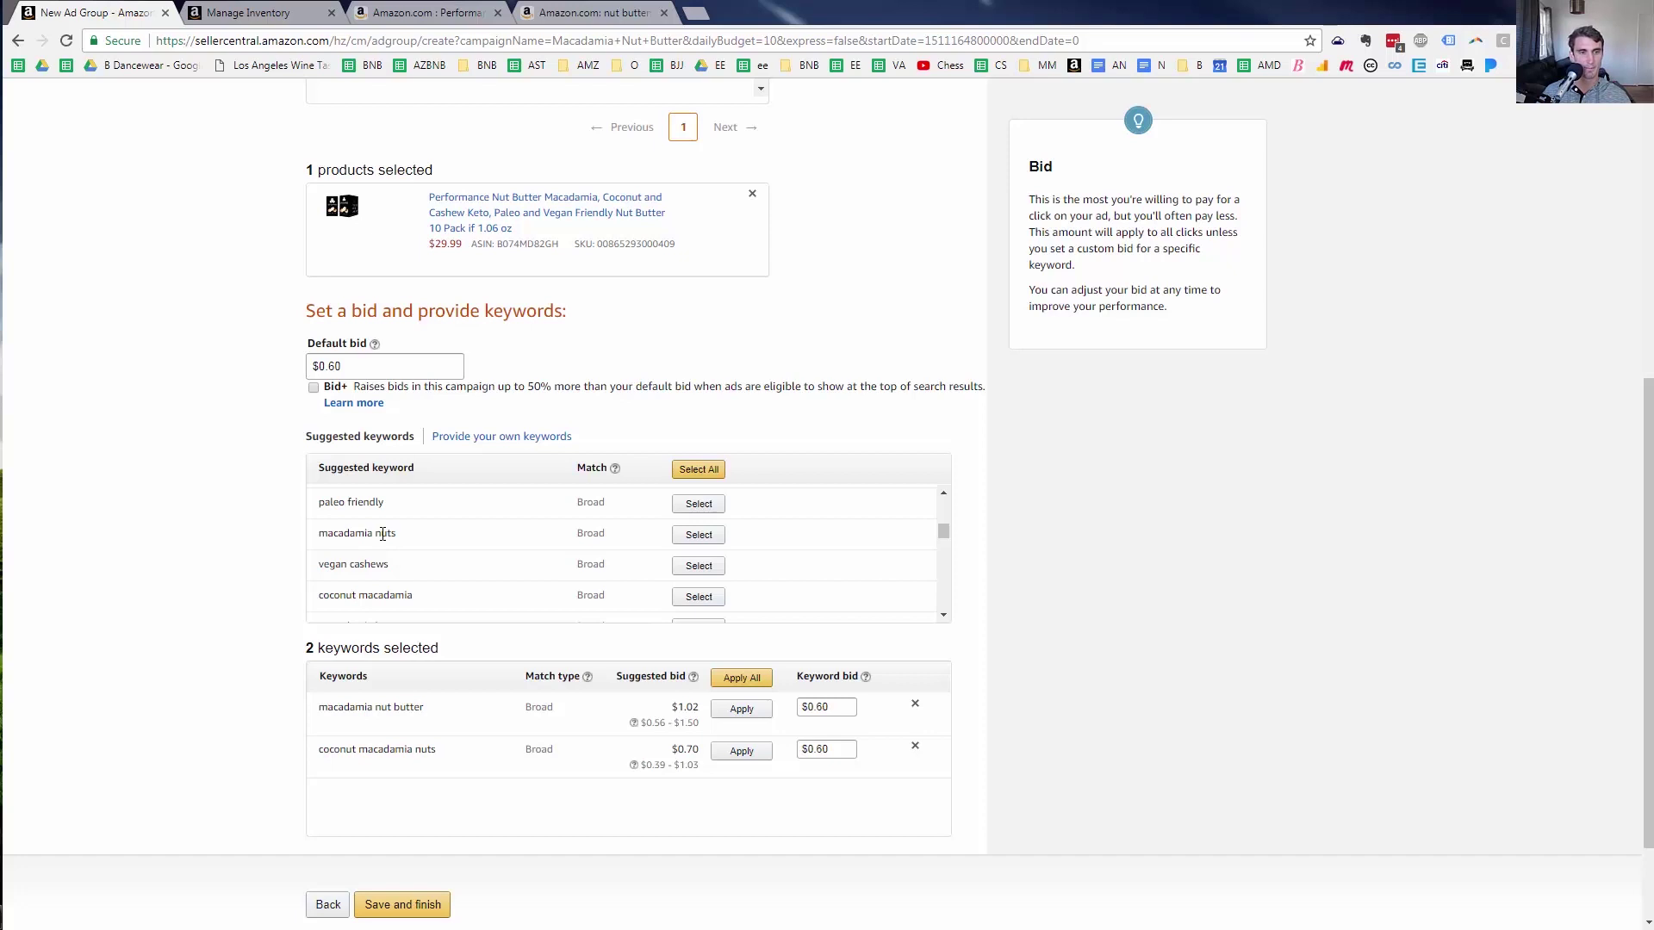
scroll(382, 535, down, 2)
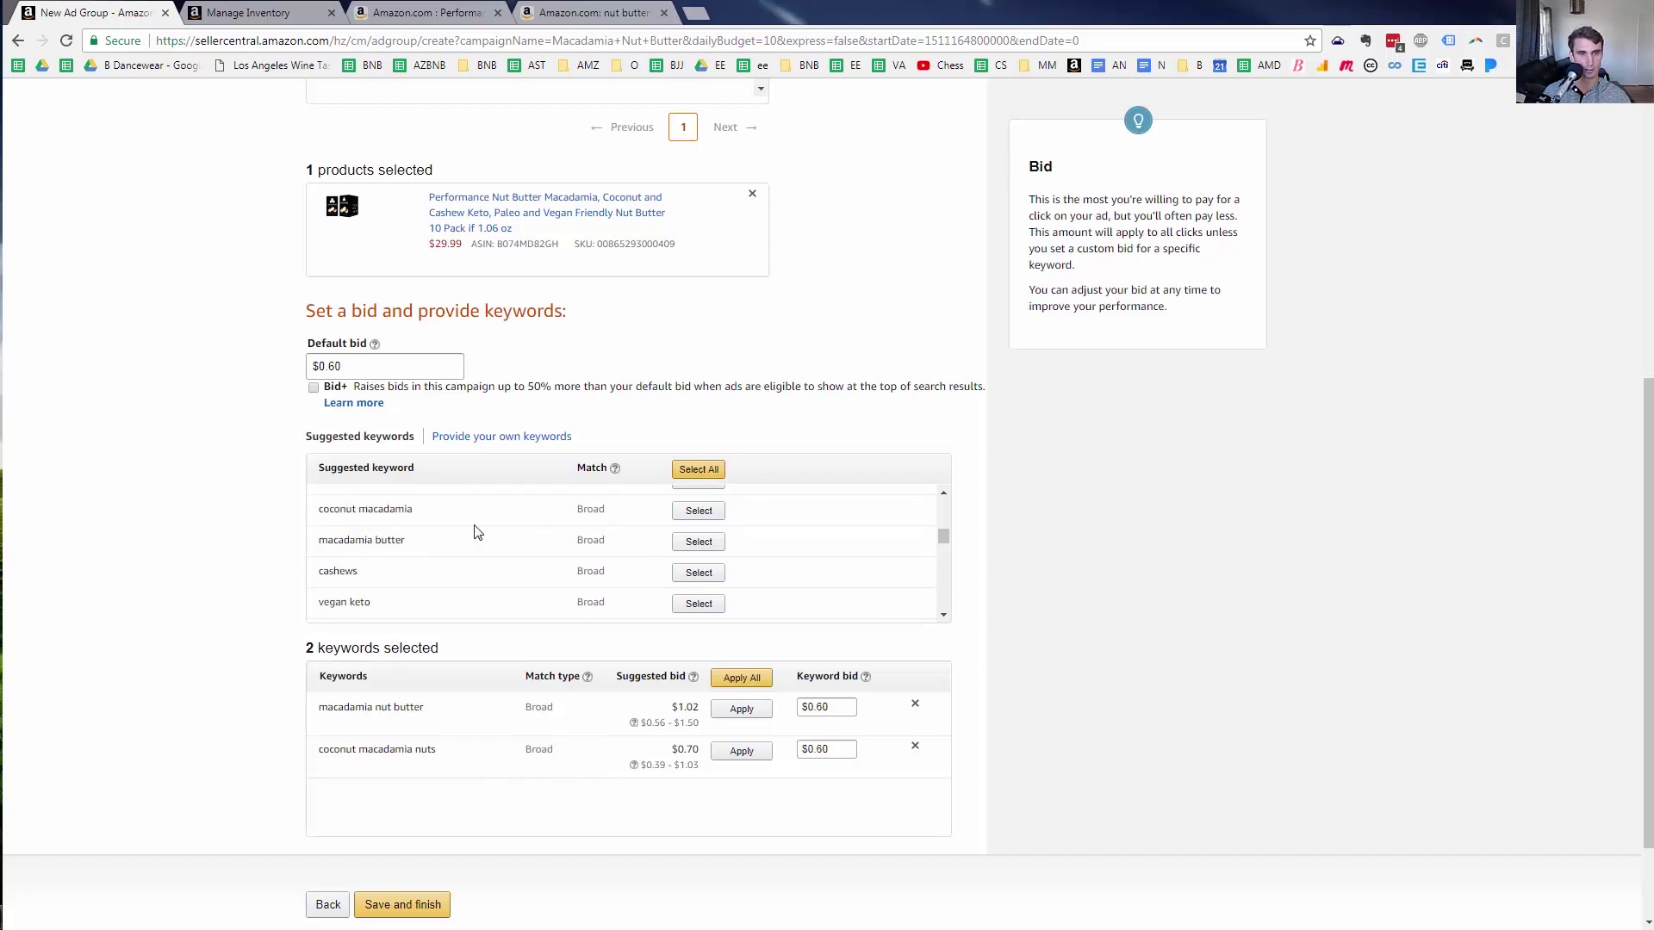
click(698, 541)
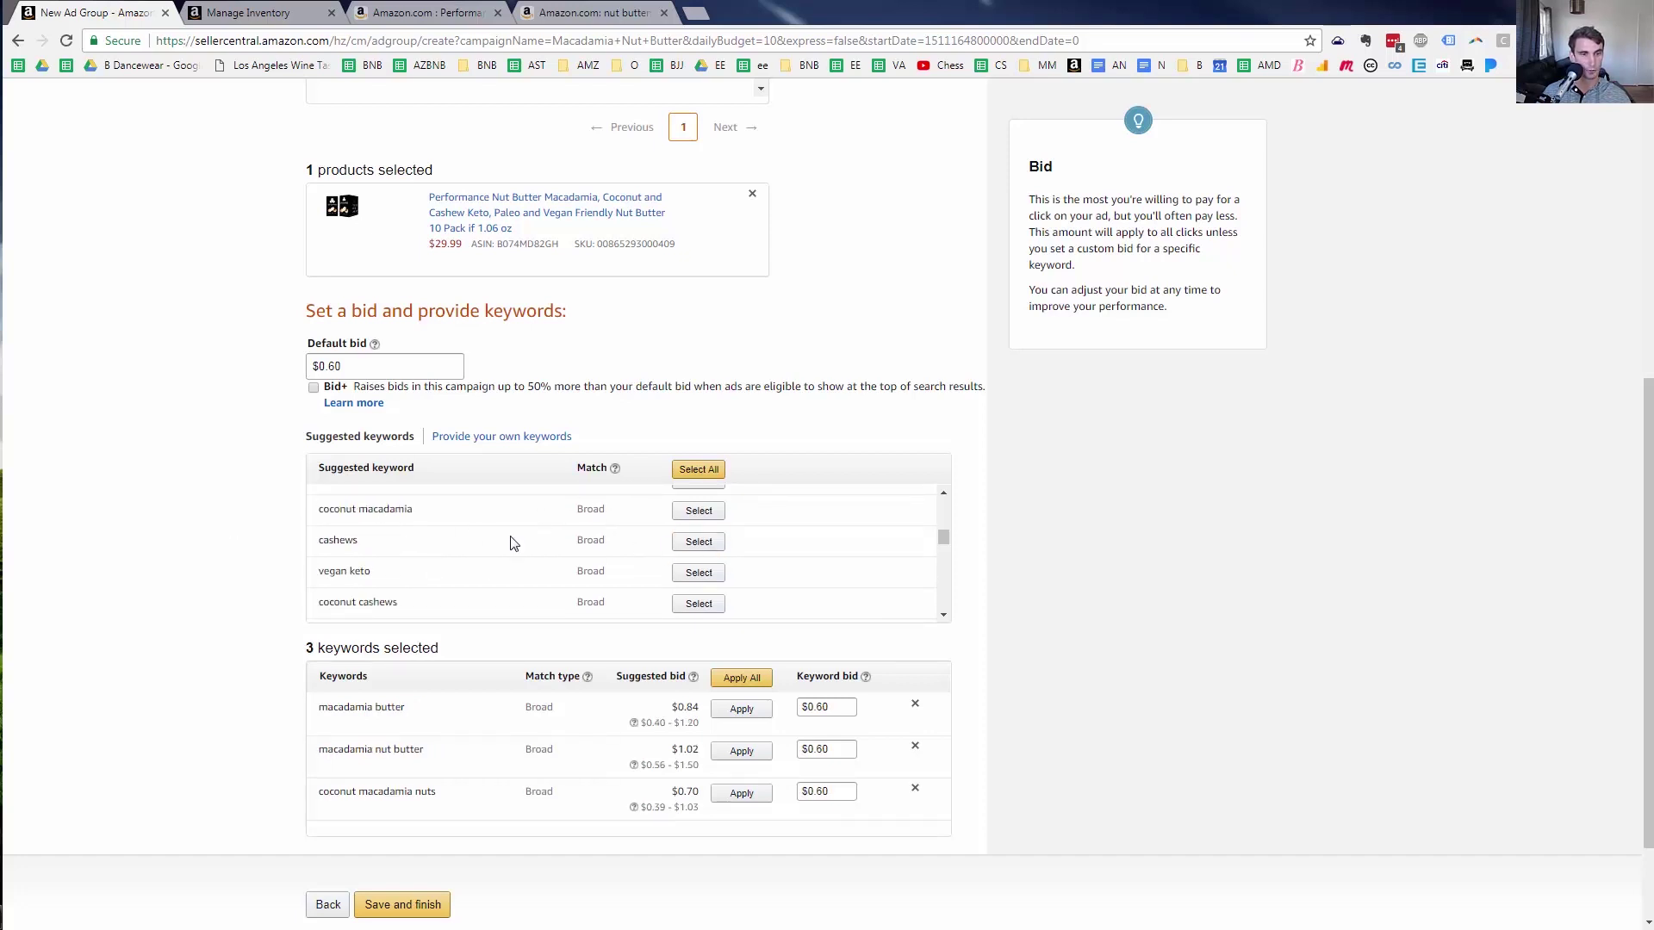
Apply the suggested bids of $0.84, $1.02 and $0.70 to the three selected macadamia keywords, and save and finish the campaign
scroll(509, 542, down, 2)
scroll(511, 543, down, 2)
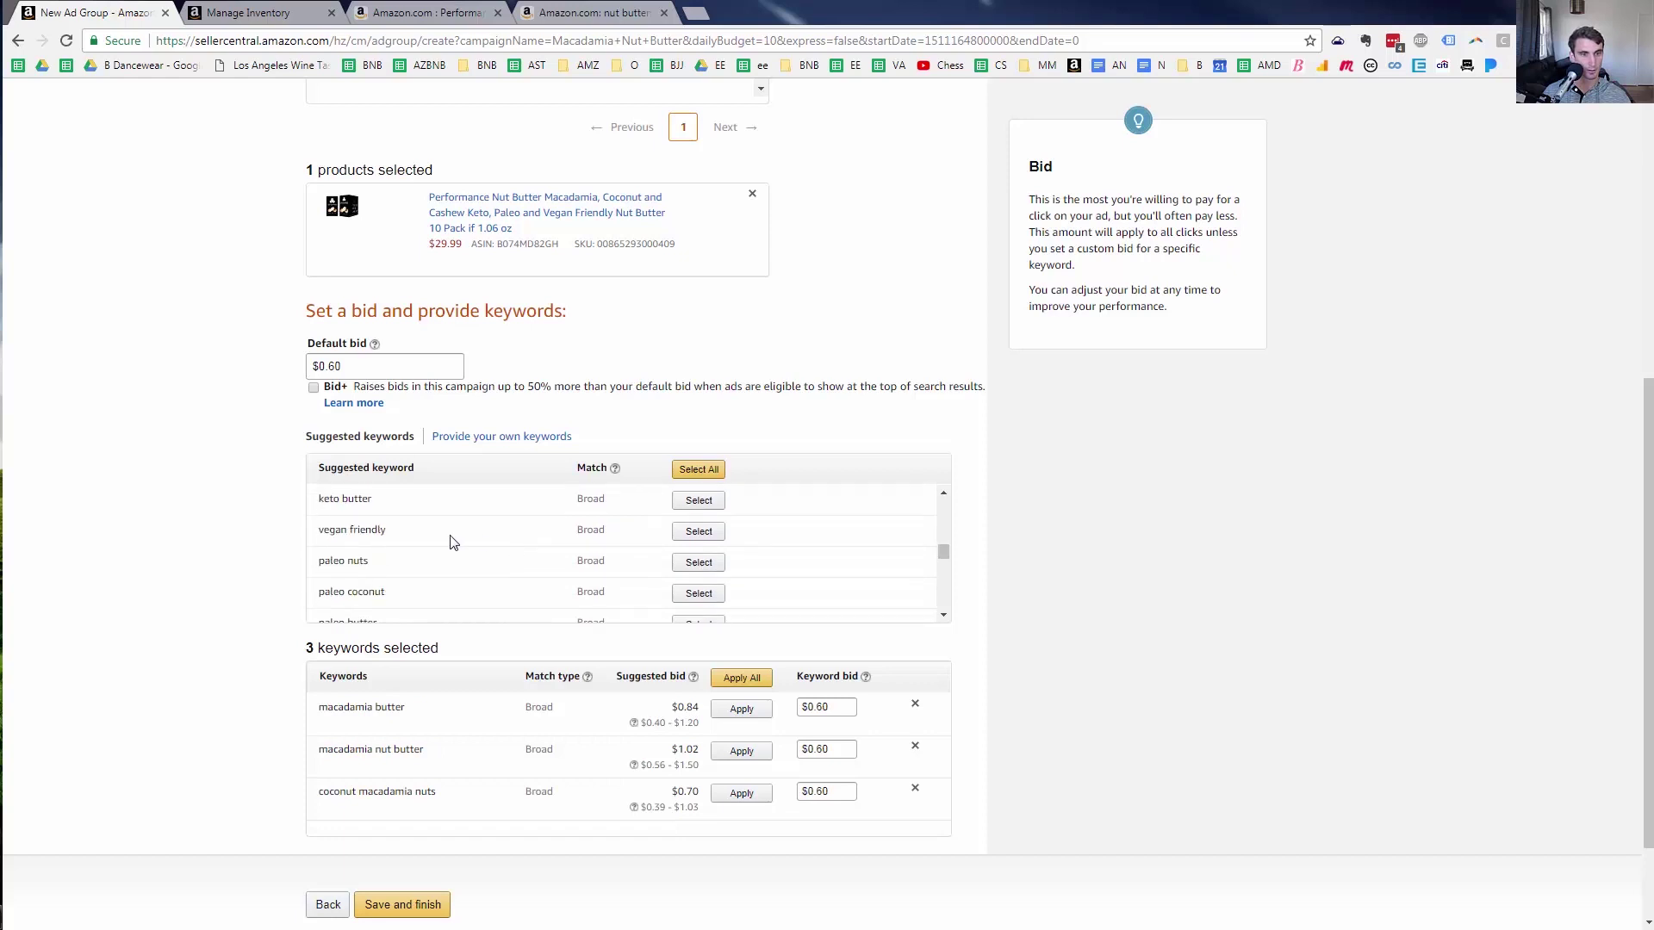
scroll(387, 545, down, 2)
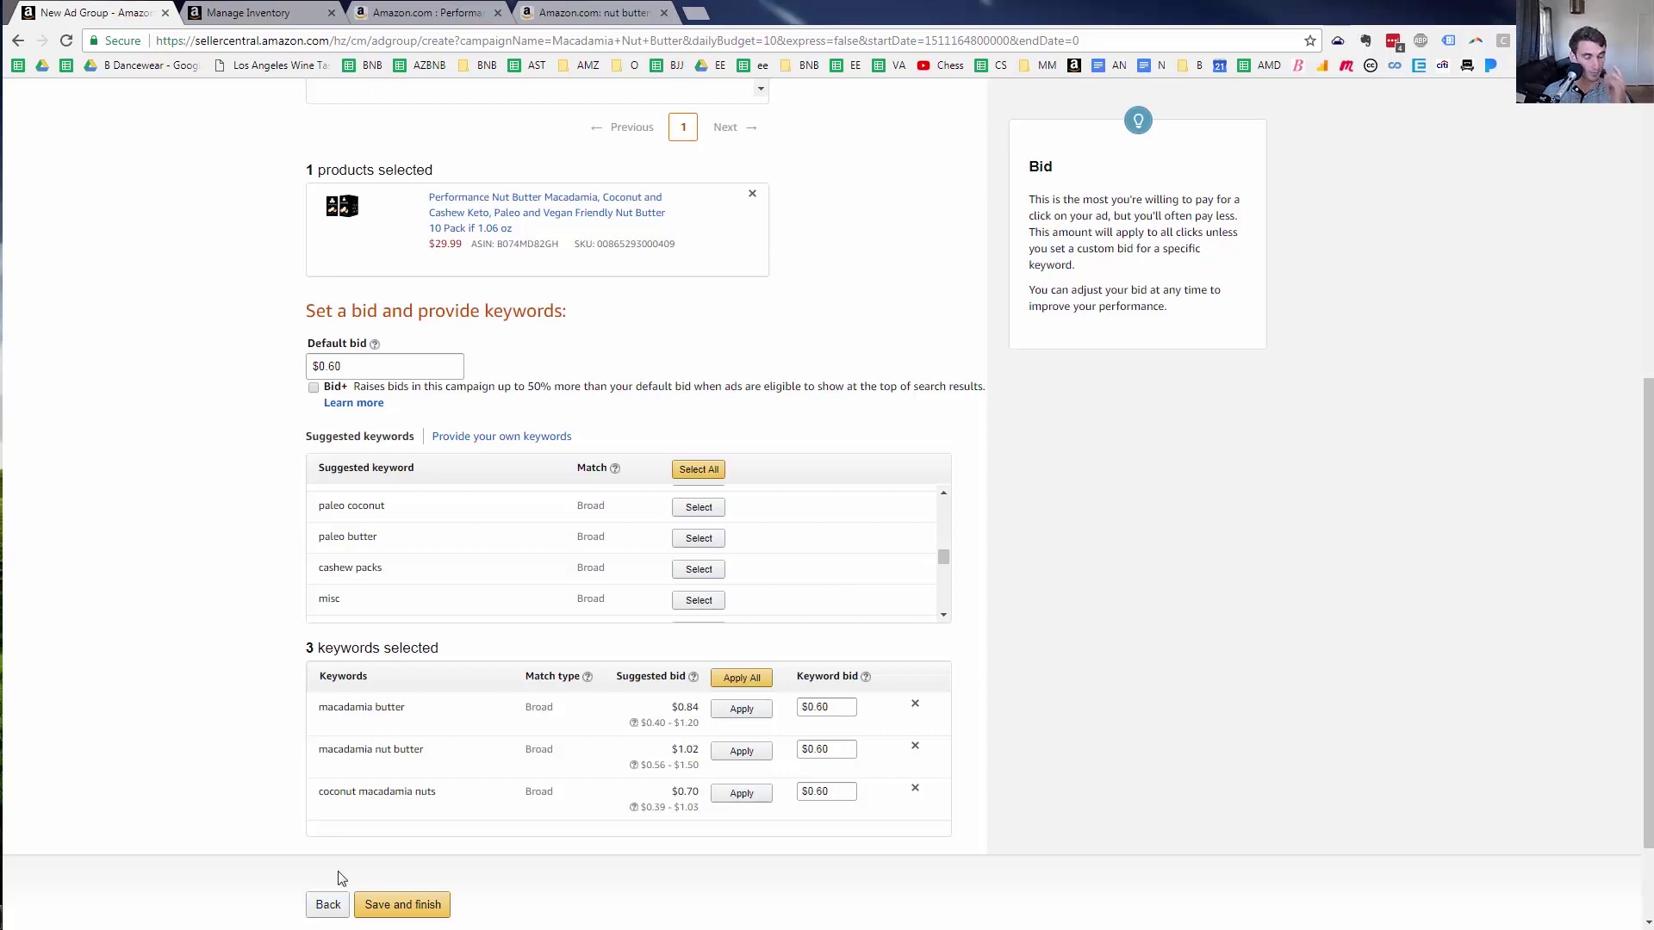
click(753, 716)
click(746, 756)
click(747, 788)
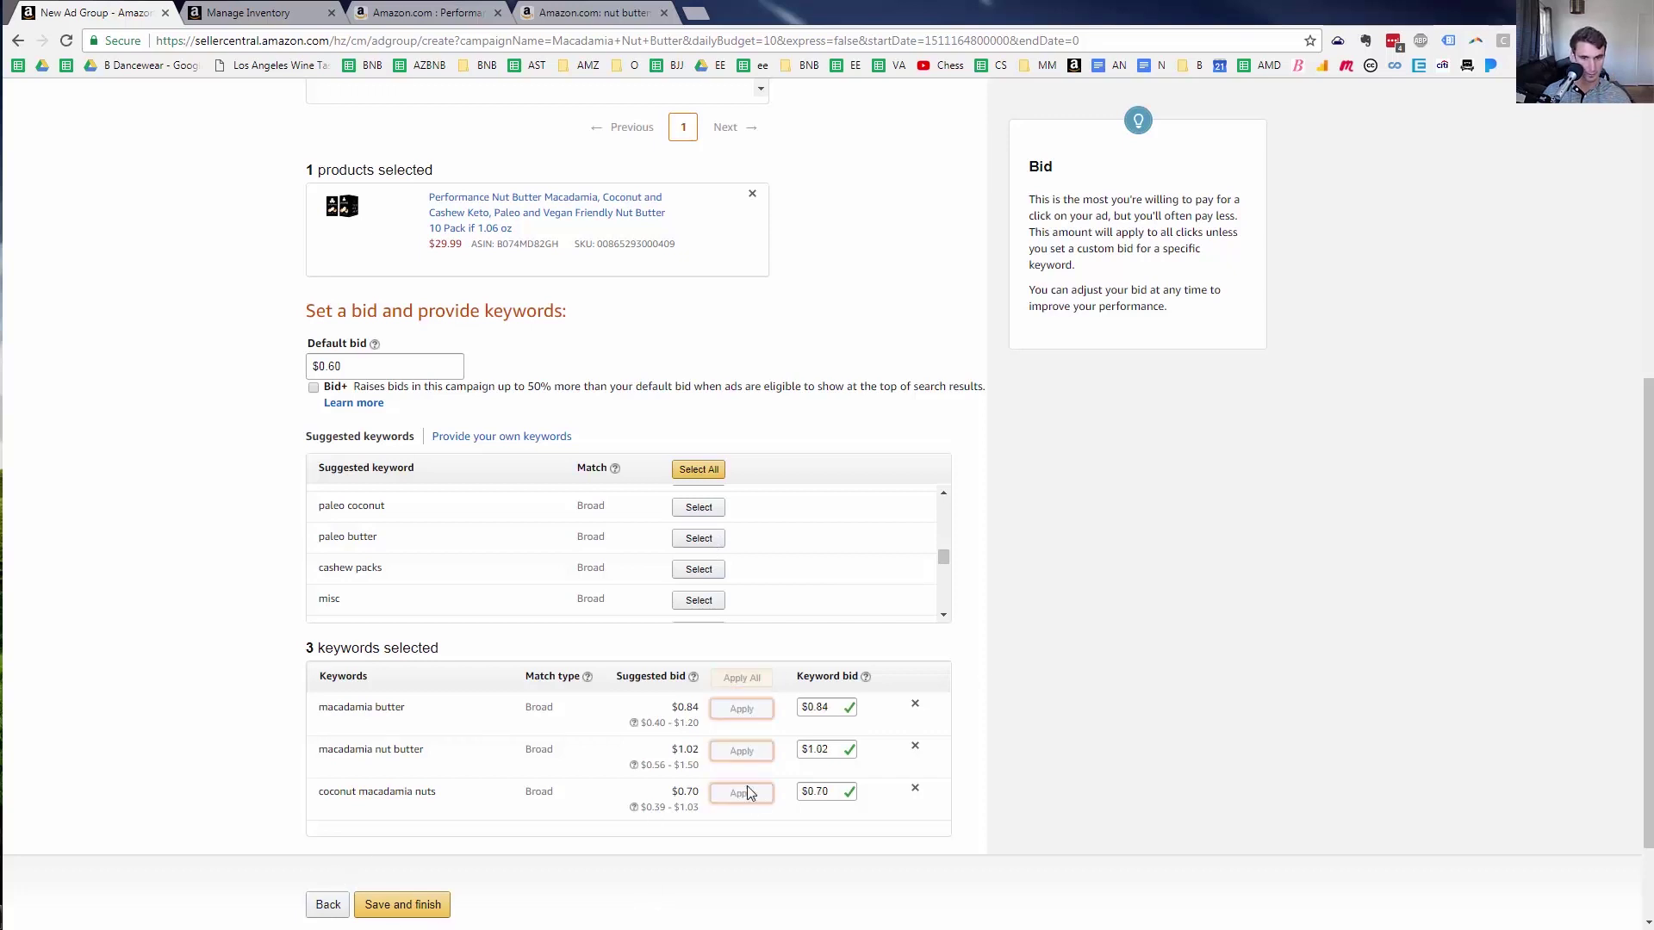
scroll(747, 785, down, 2)
scroll(743, 713, up, 3)
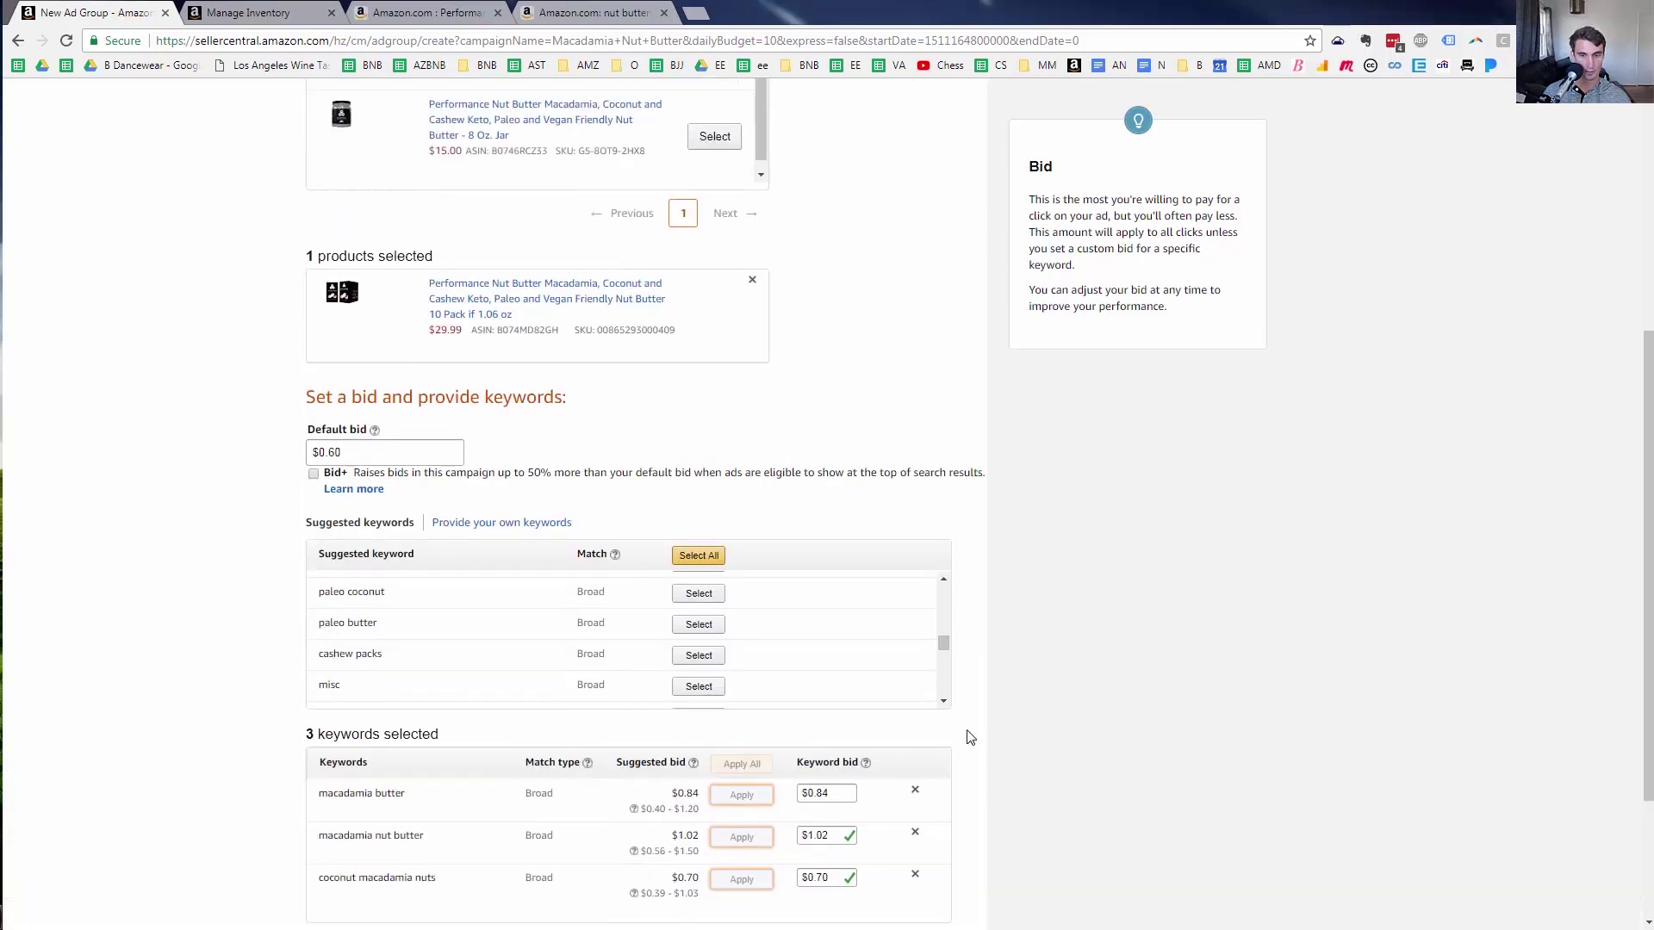
scroll(827, 793, down, 2)
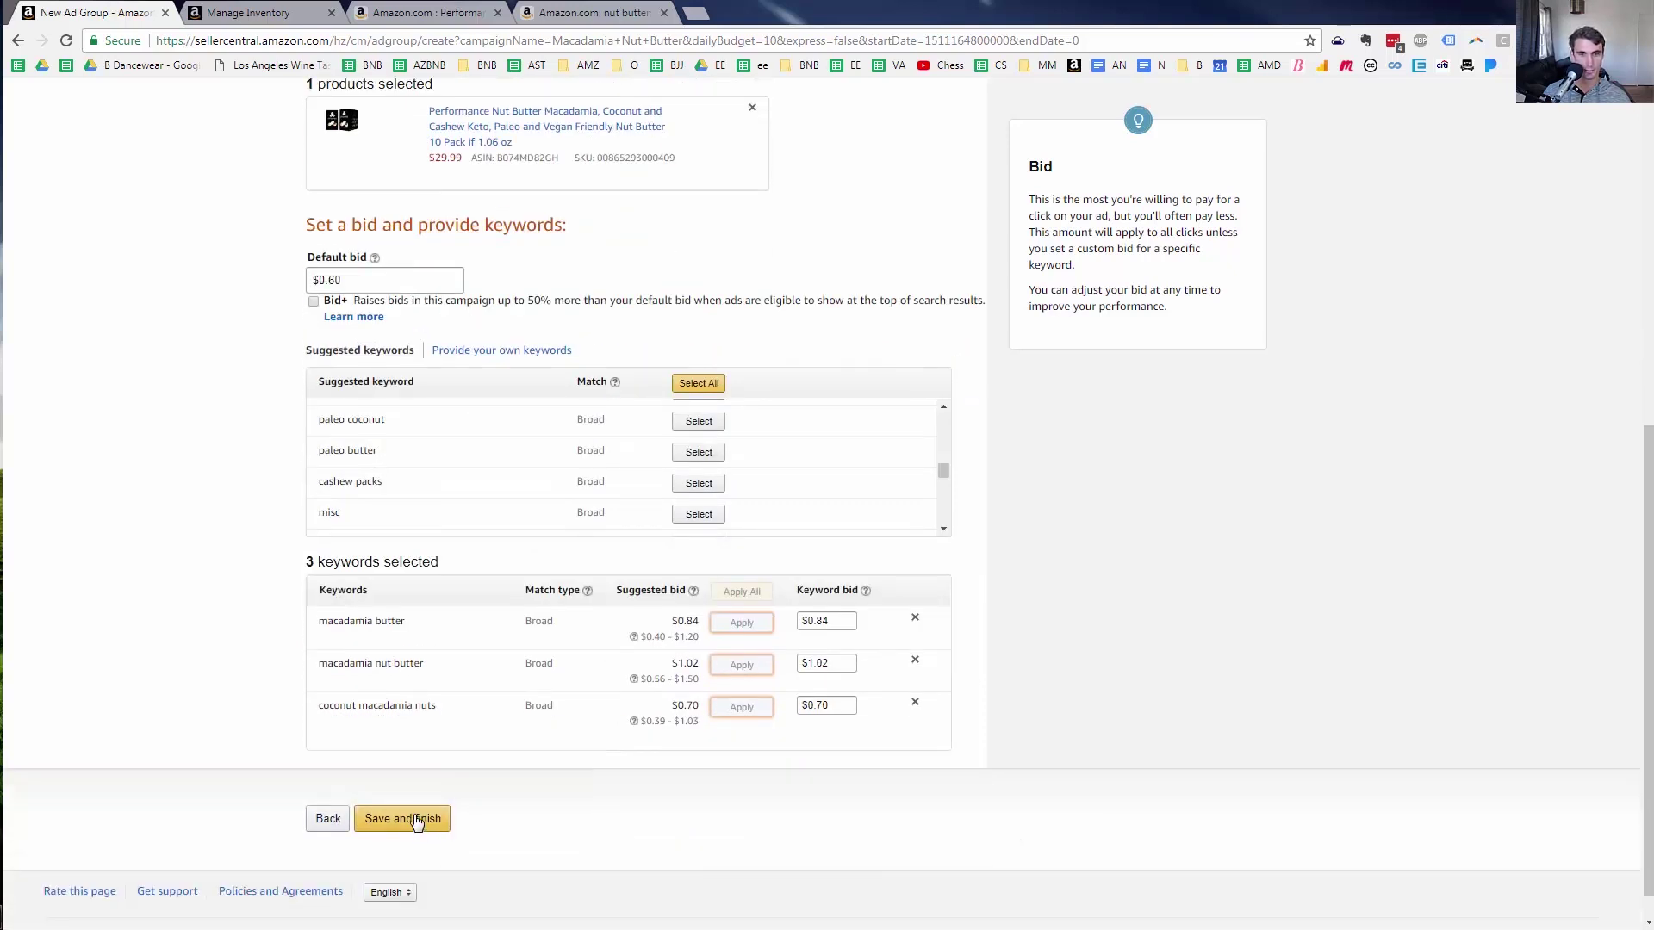
click(417, 822)
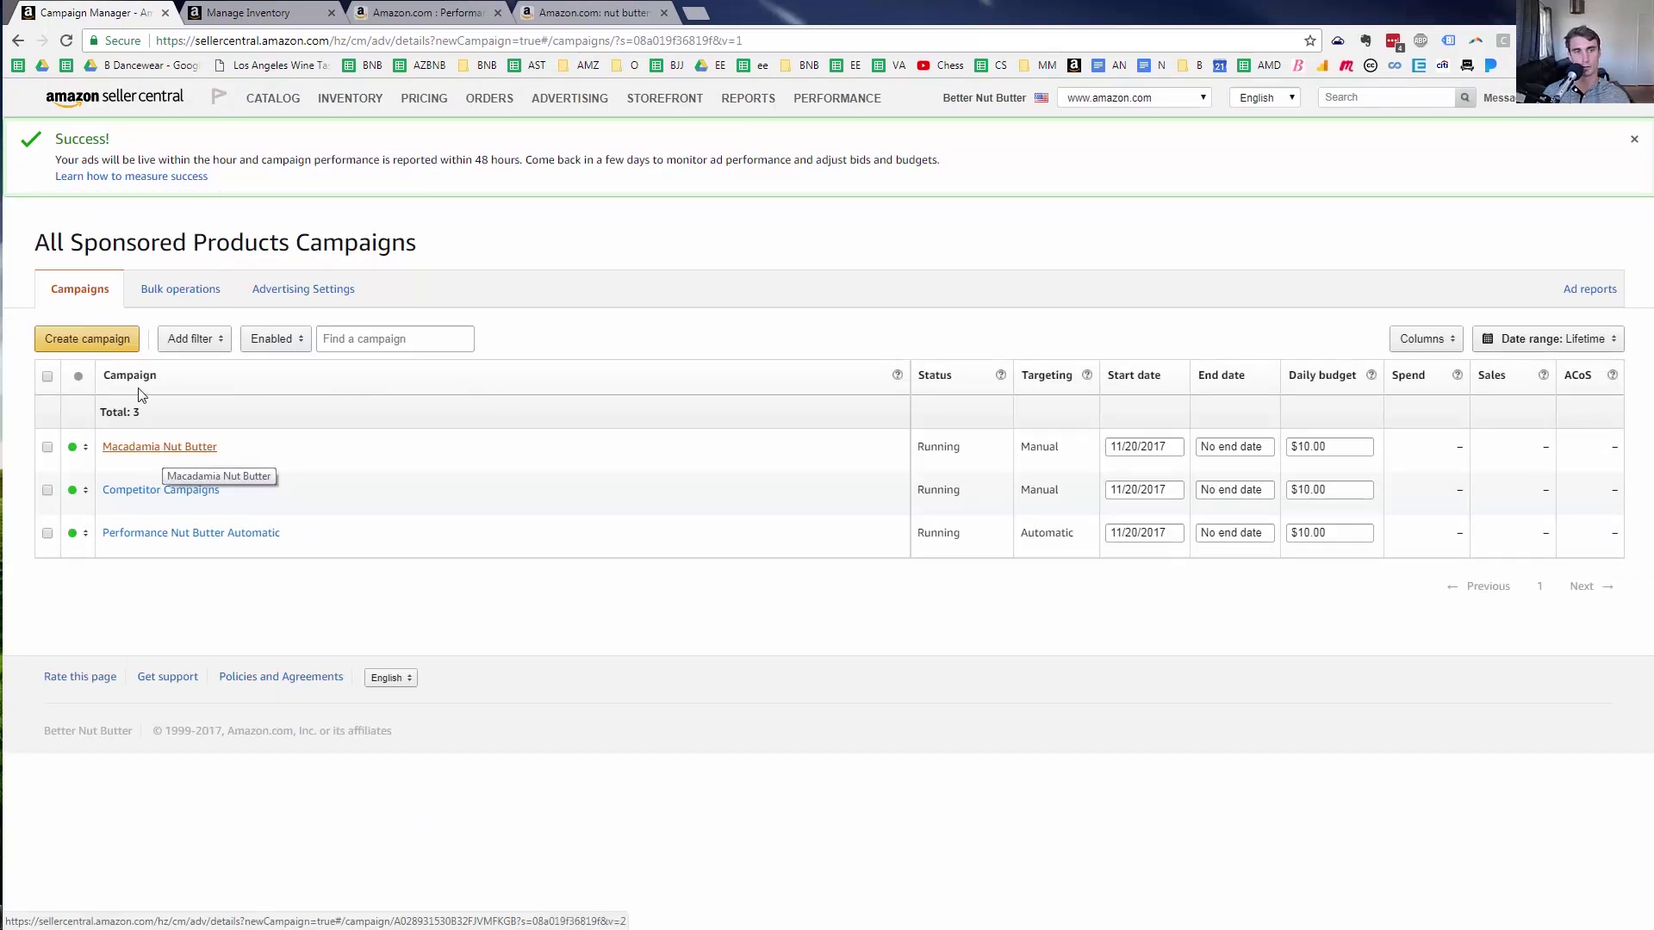
Start another new campaign and name it "Keto Snack"
click(119, 347)
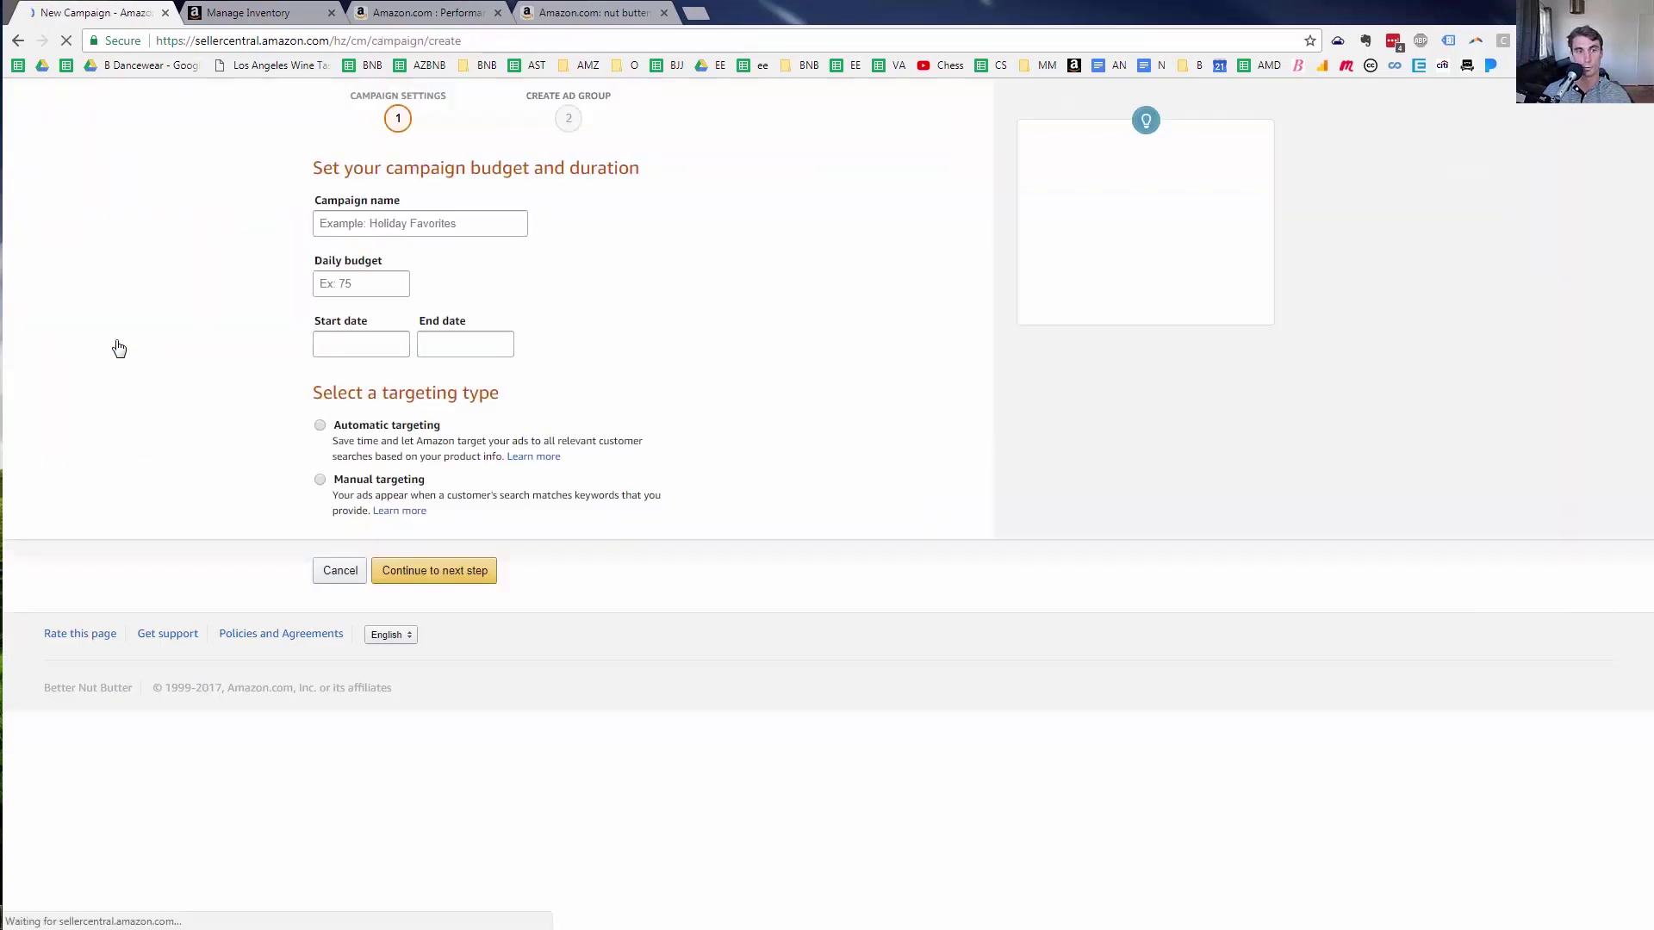
click(431, 263)
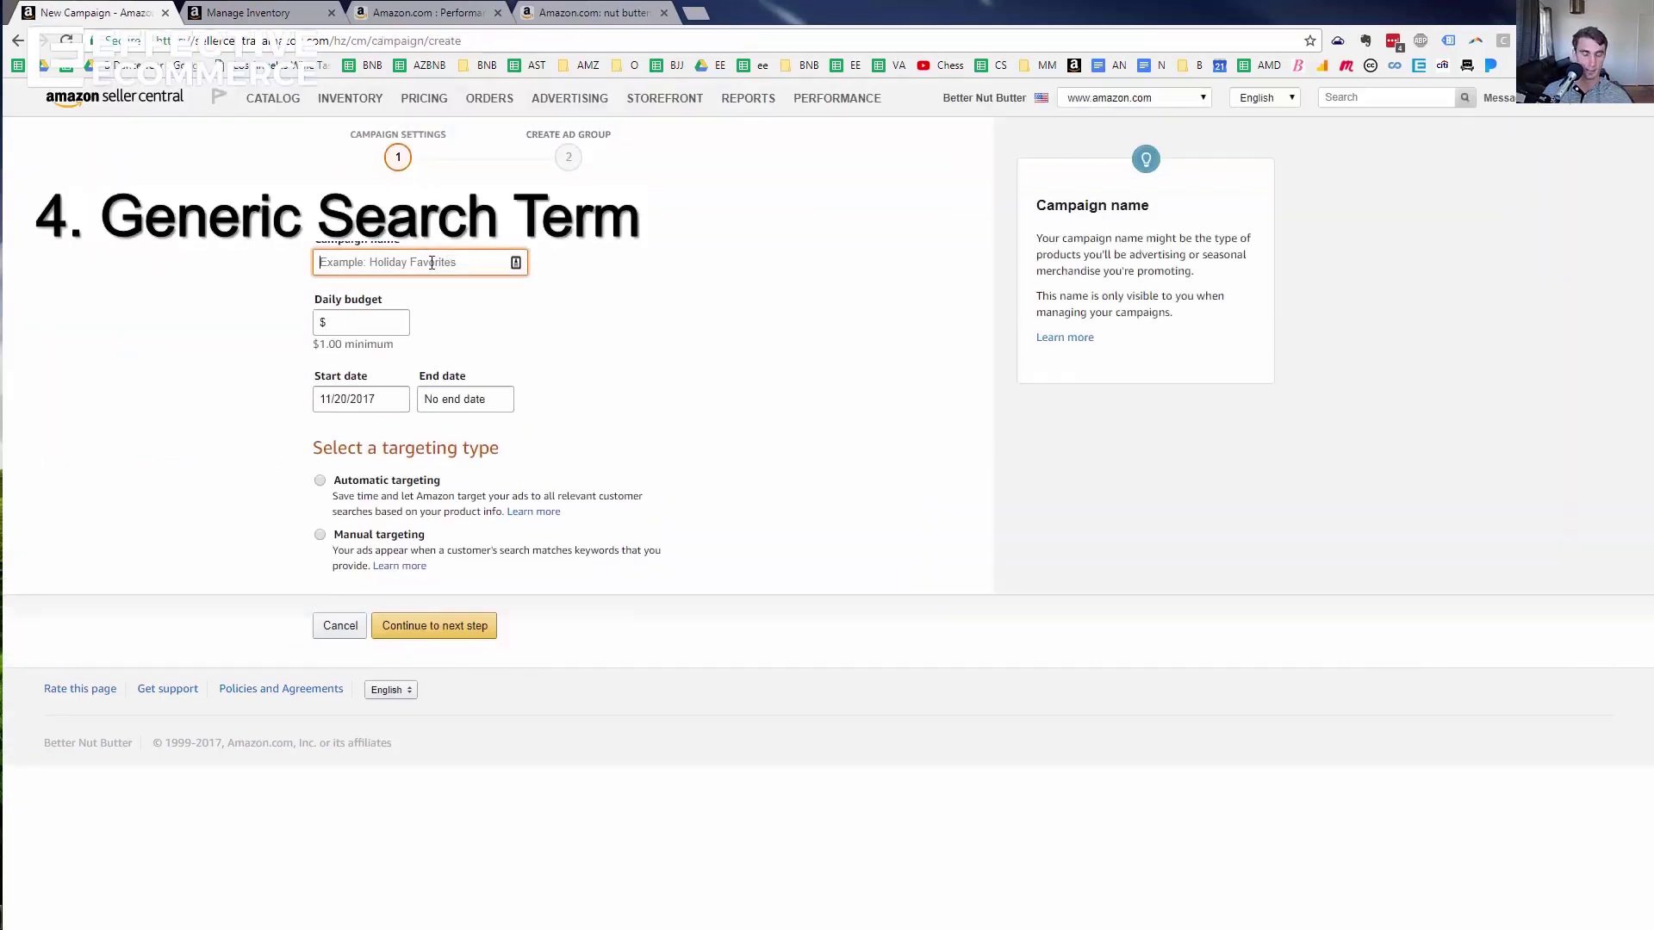
text(Keto Snack)
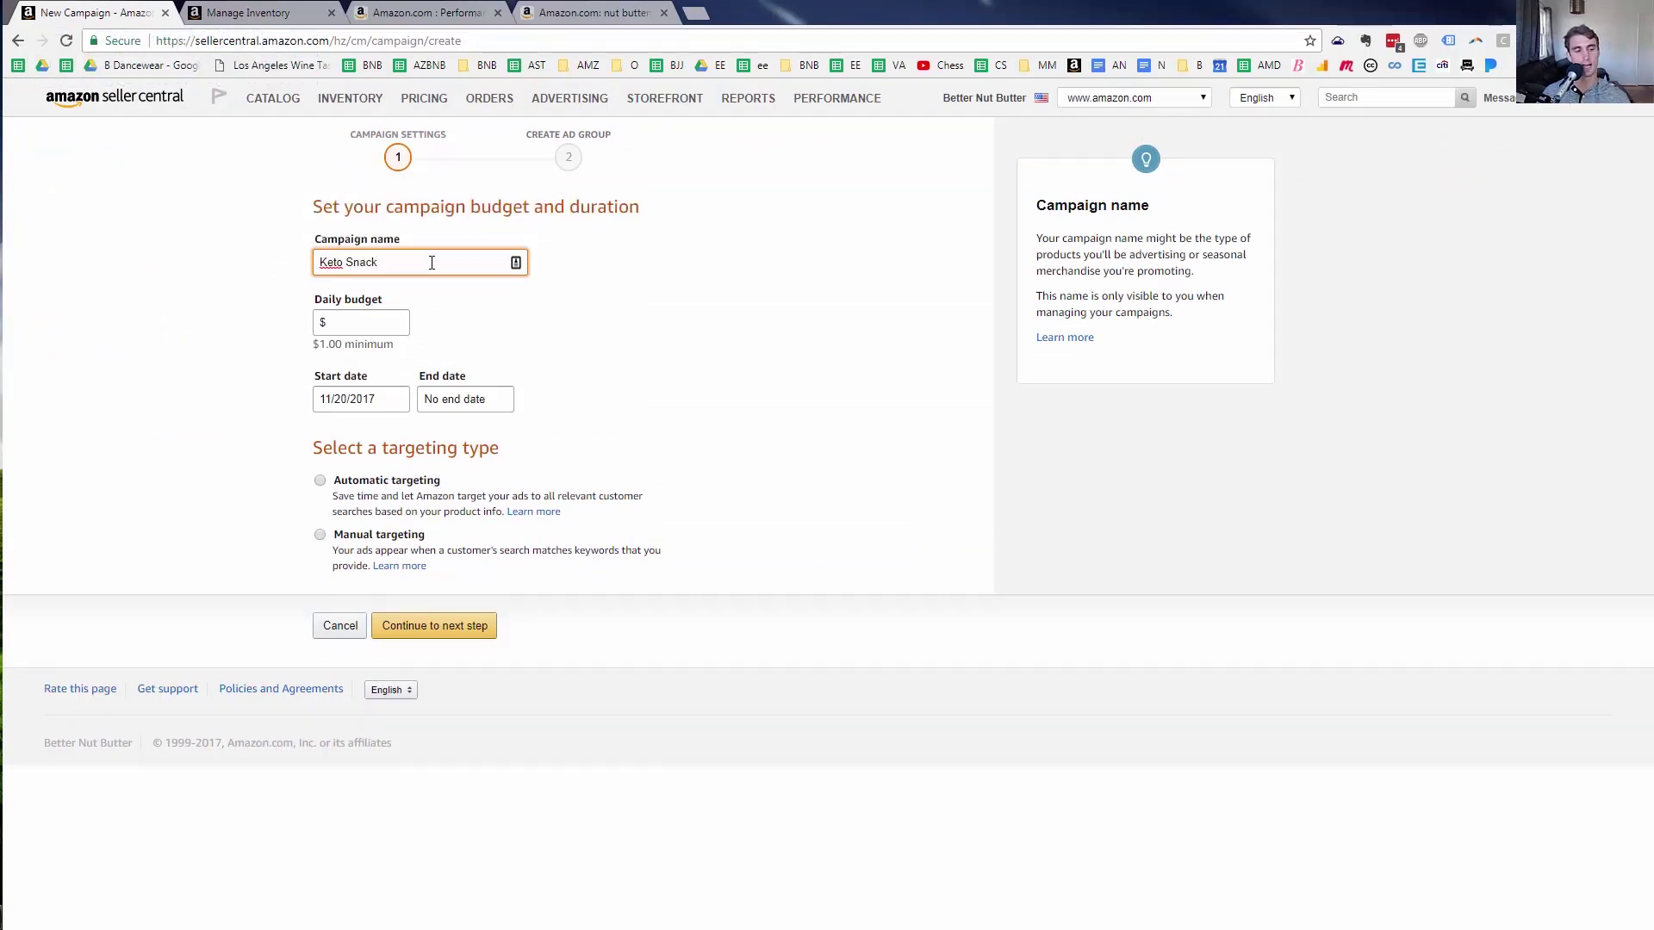
Set the Keto Snack campaign's daily budget to $1.00, choose manual targeting and continue to the ad group setup
click(363, 319)
text(1)
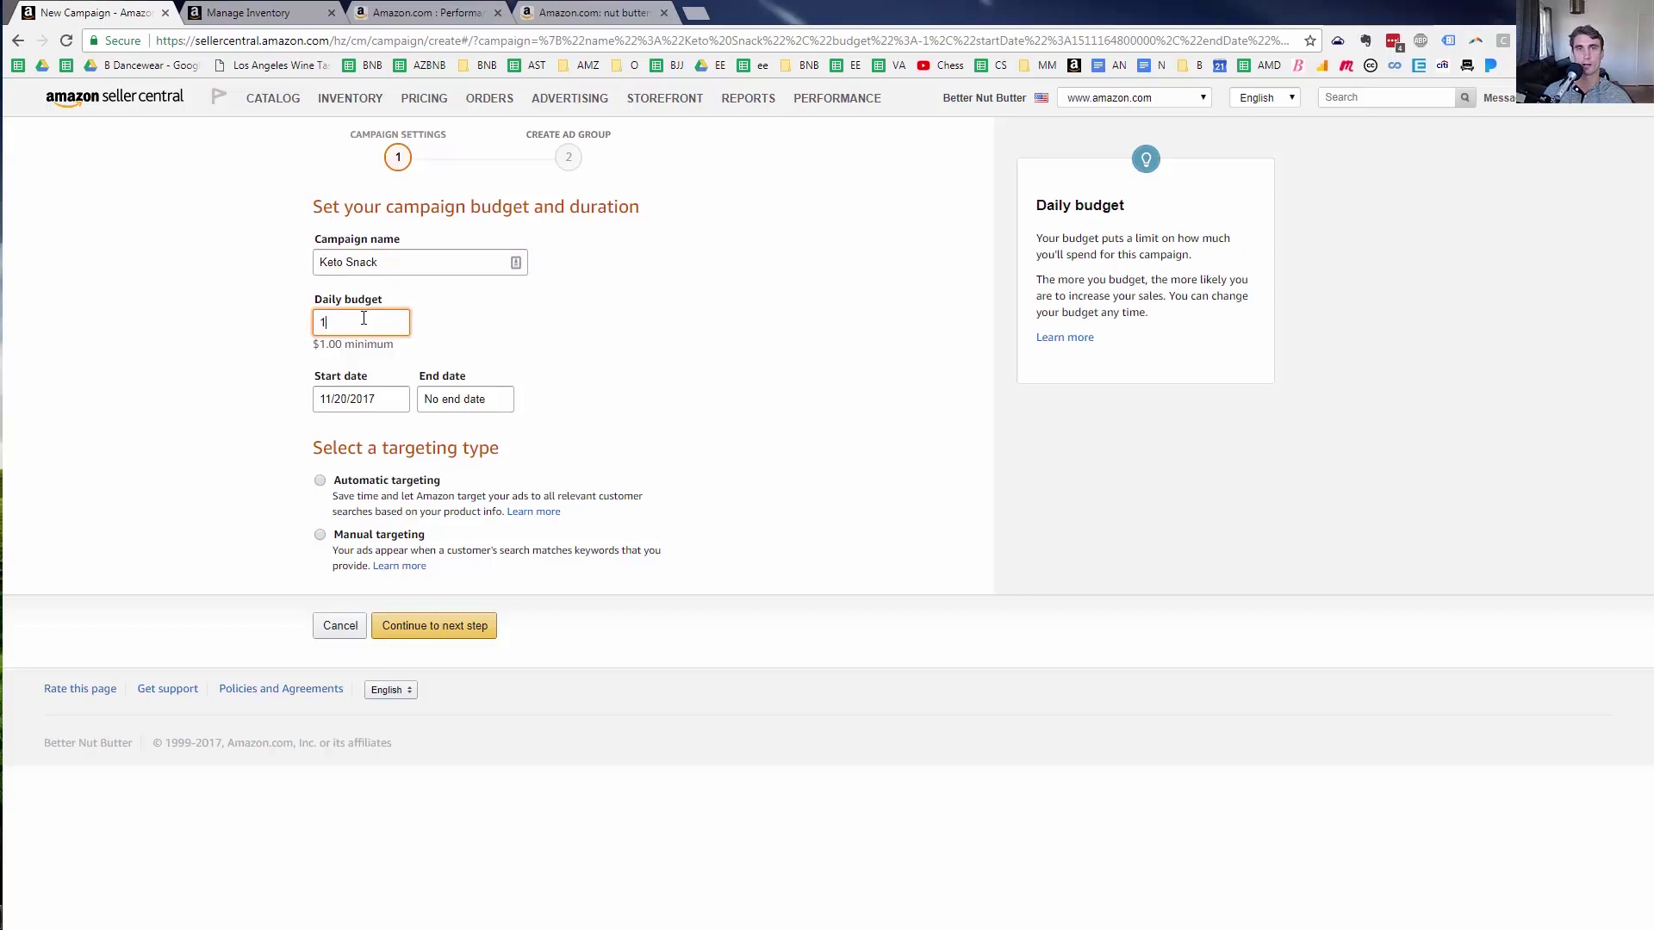
click(319, 535)
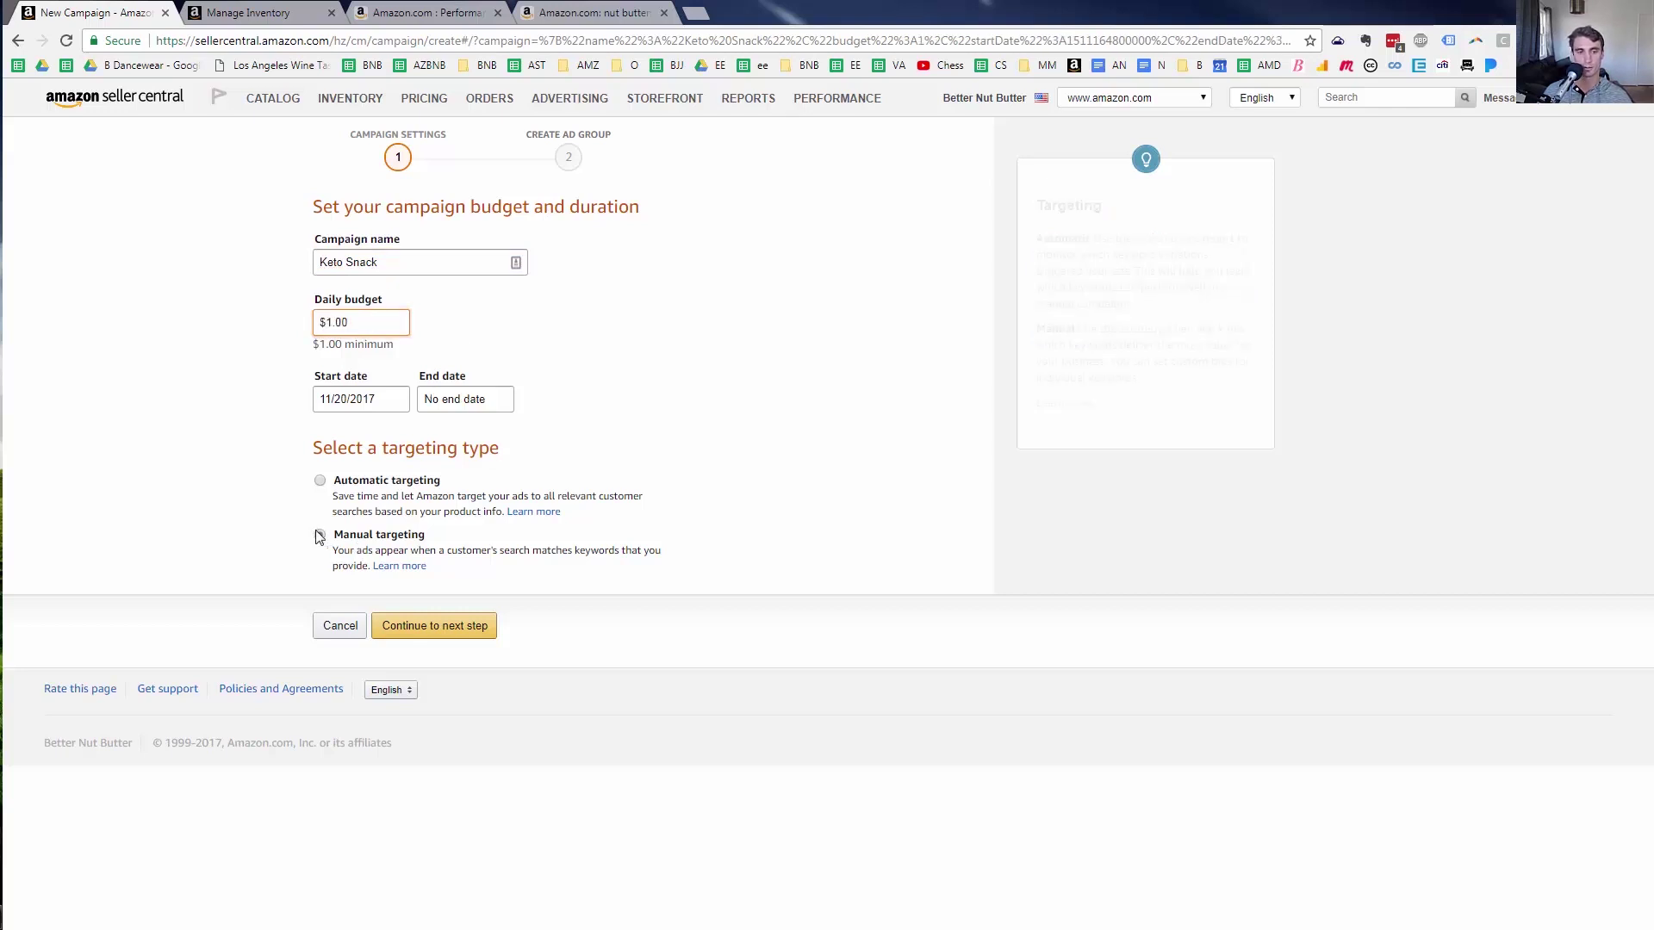
click(443, 626)
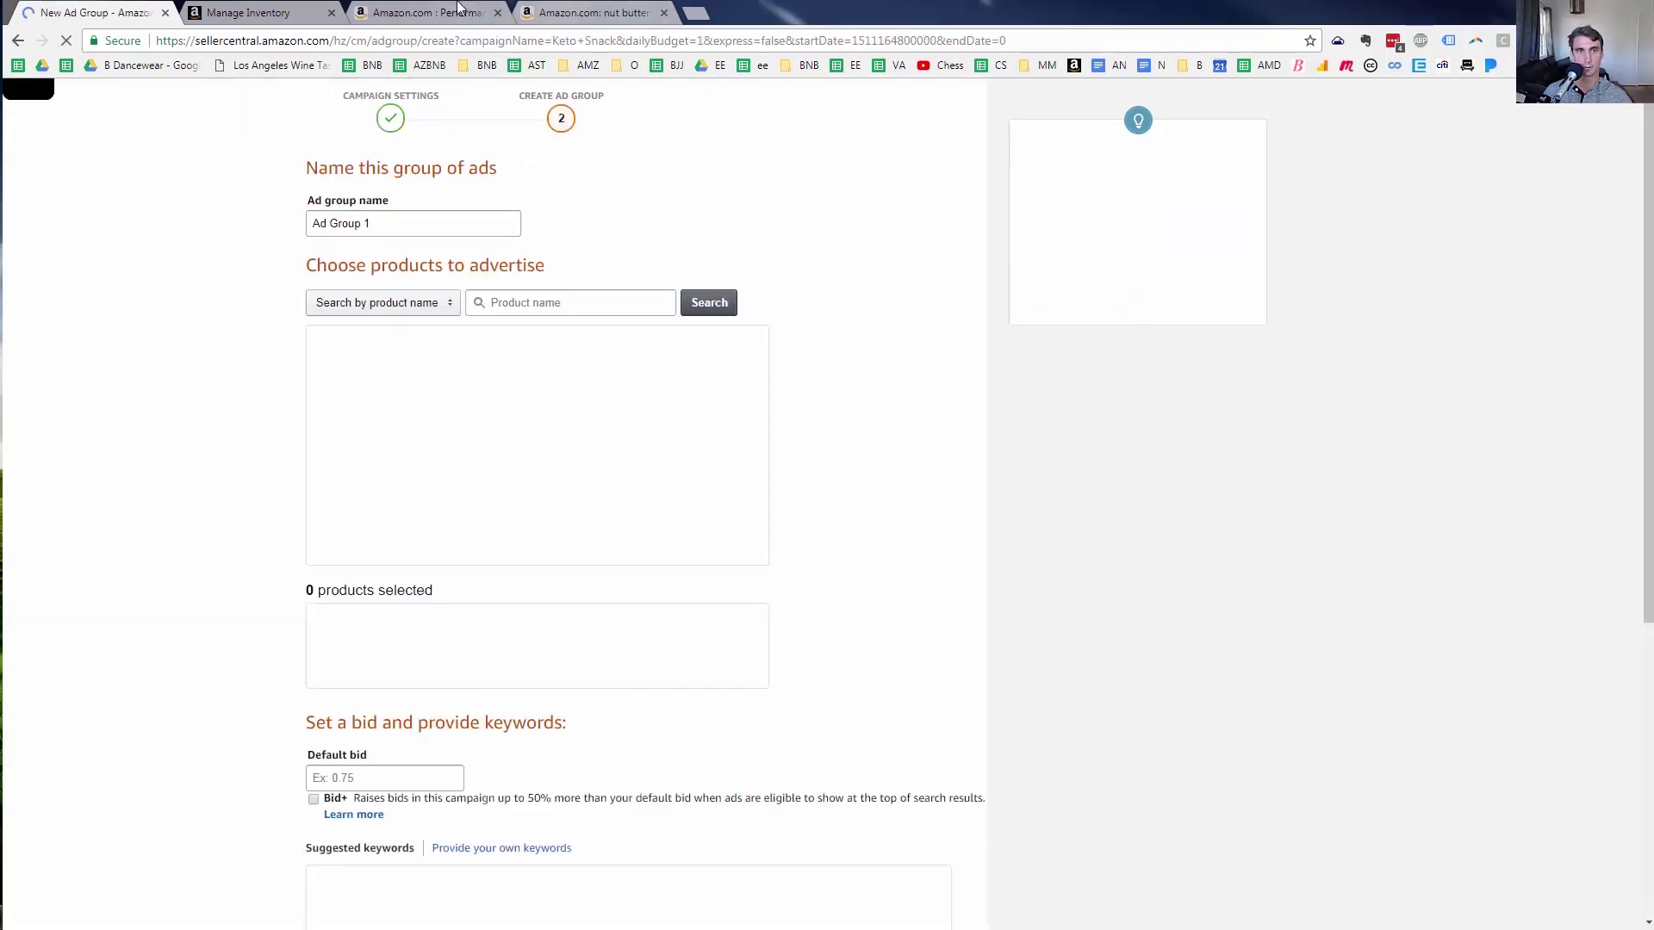
Search Amazon's Grocery & Gourmet Food category for "keto snack" and examine the kinds of products listed
click(456, 10)
click(392, 138)
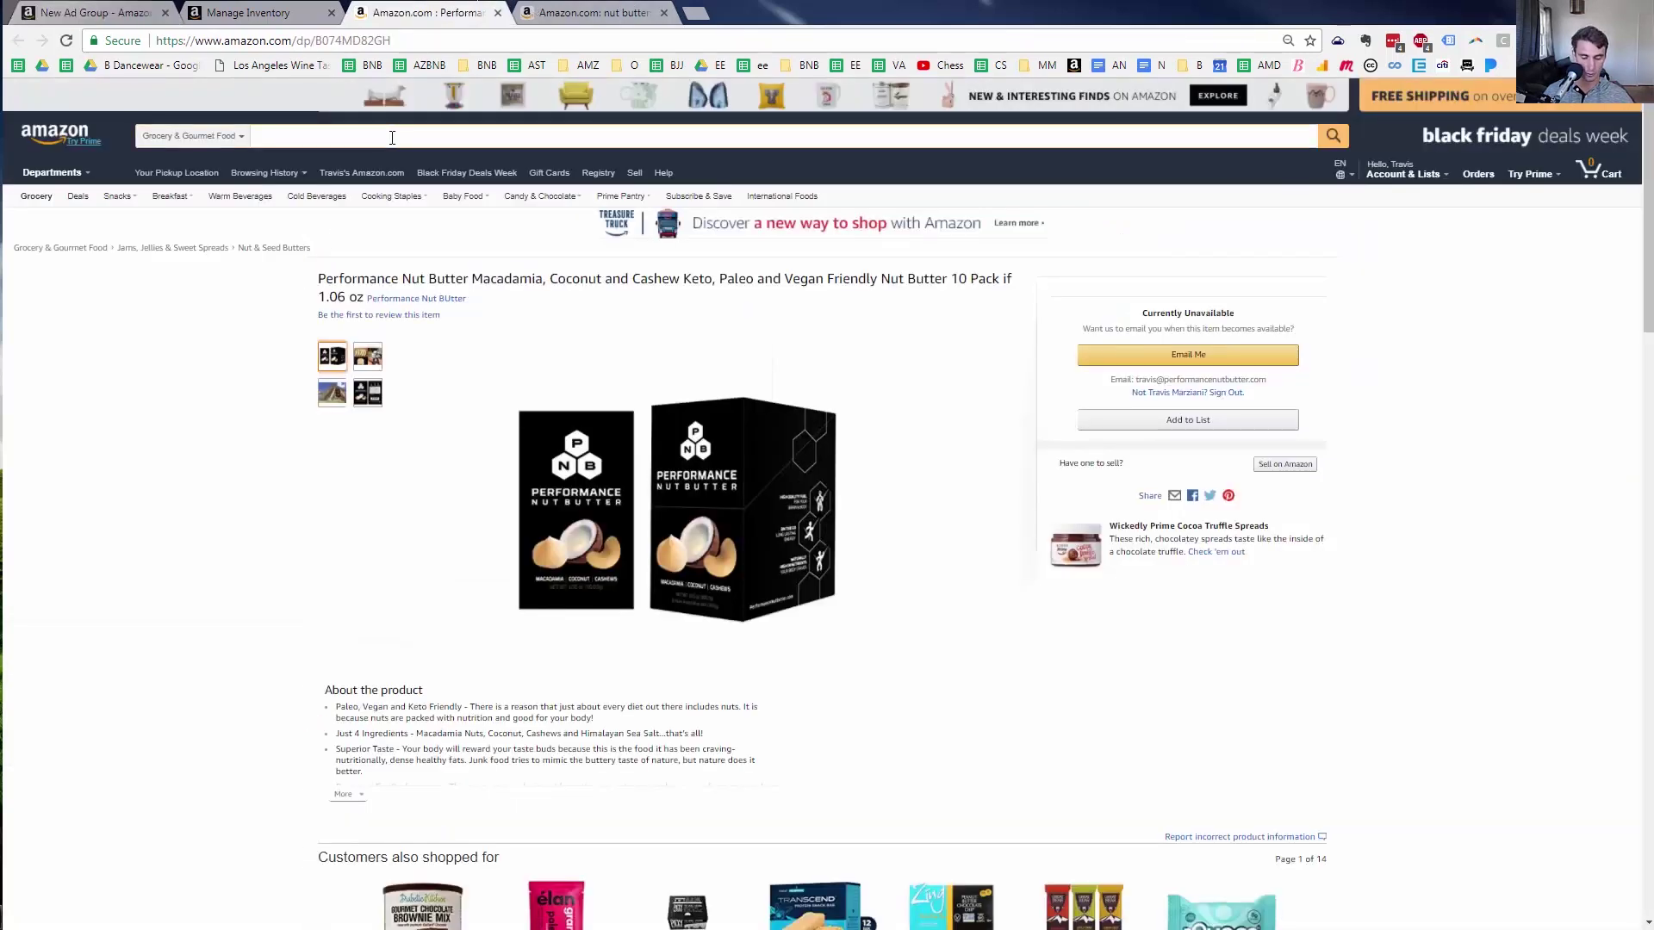
text(keto snack)
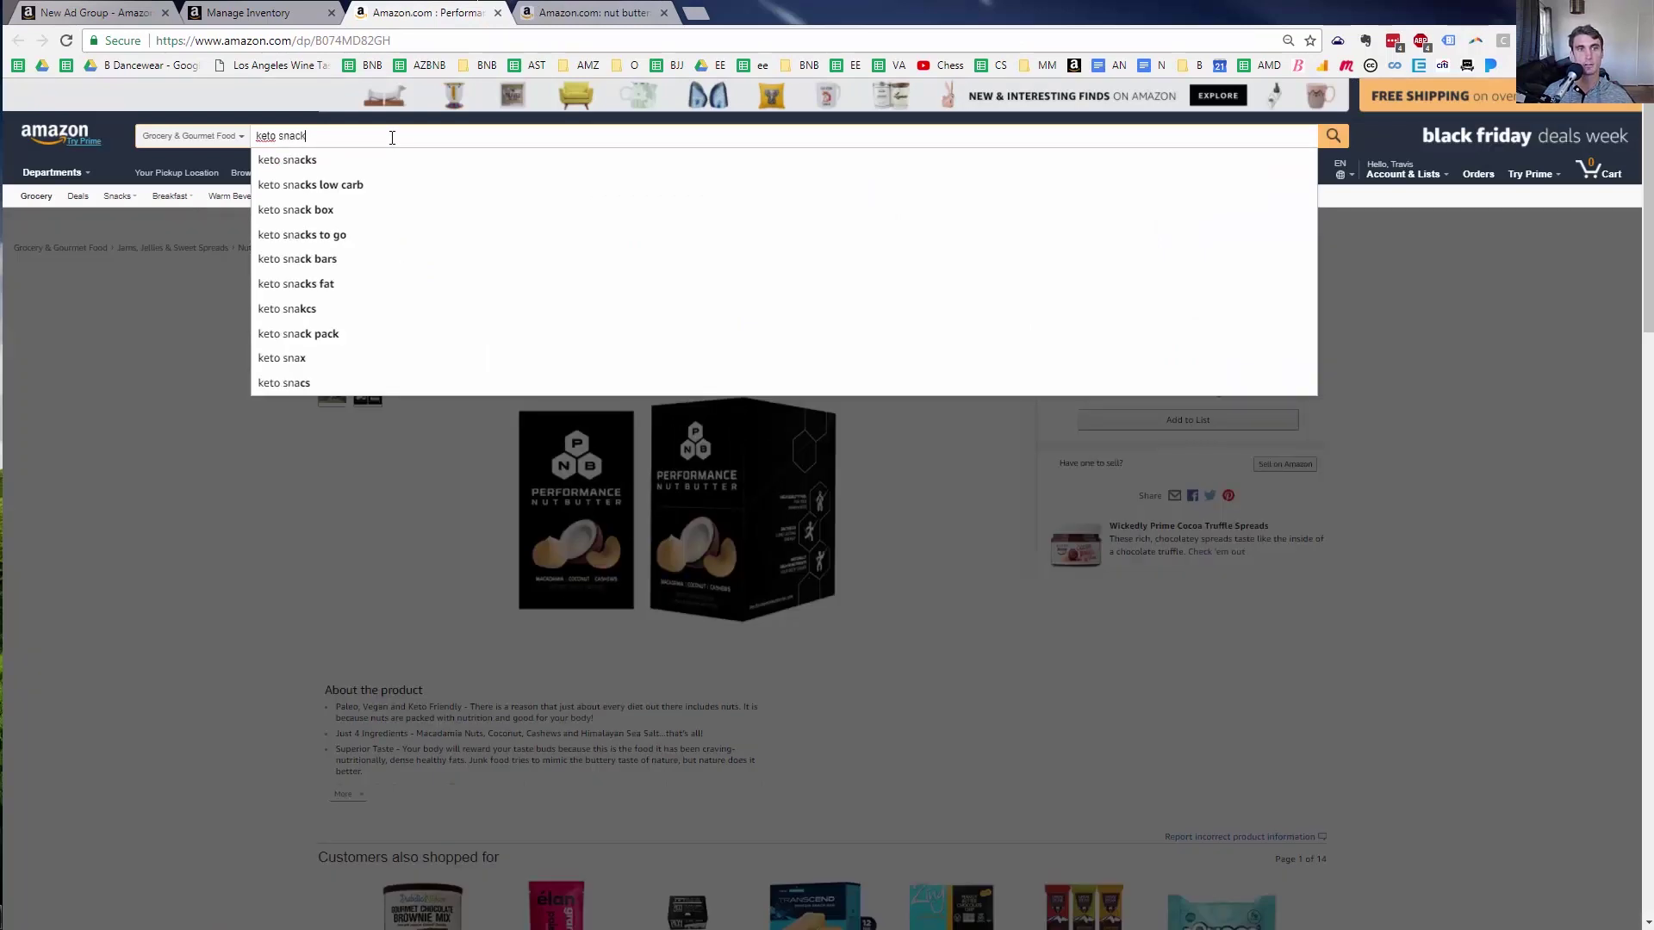
key(Return)
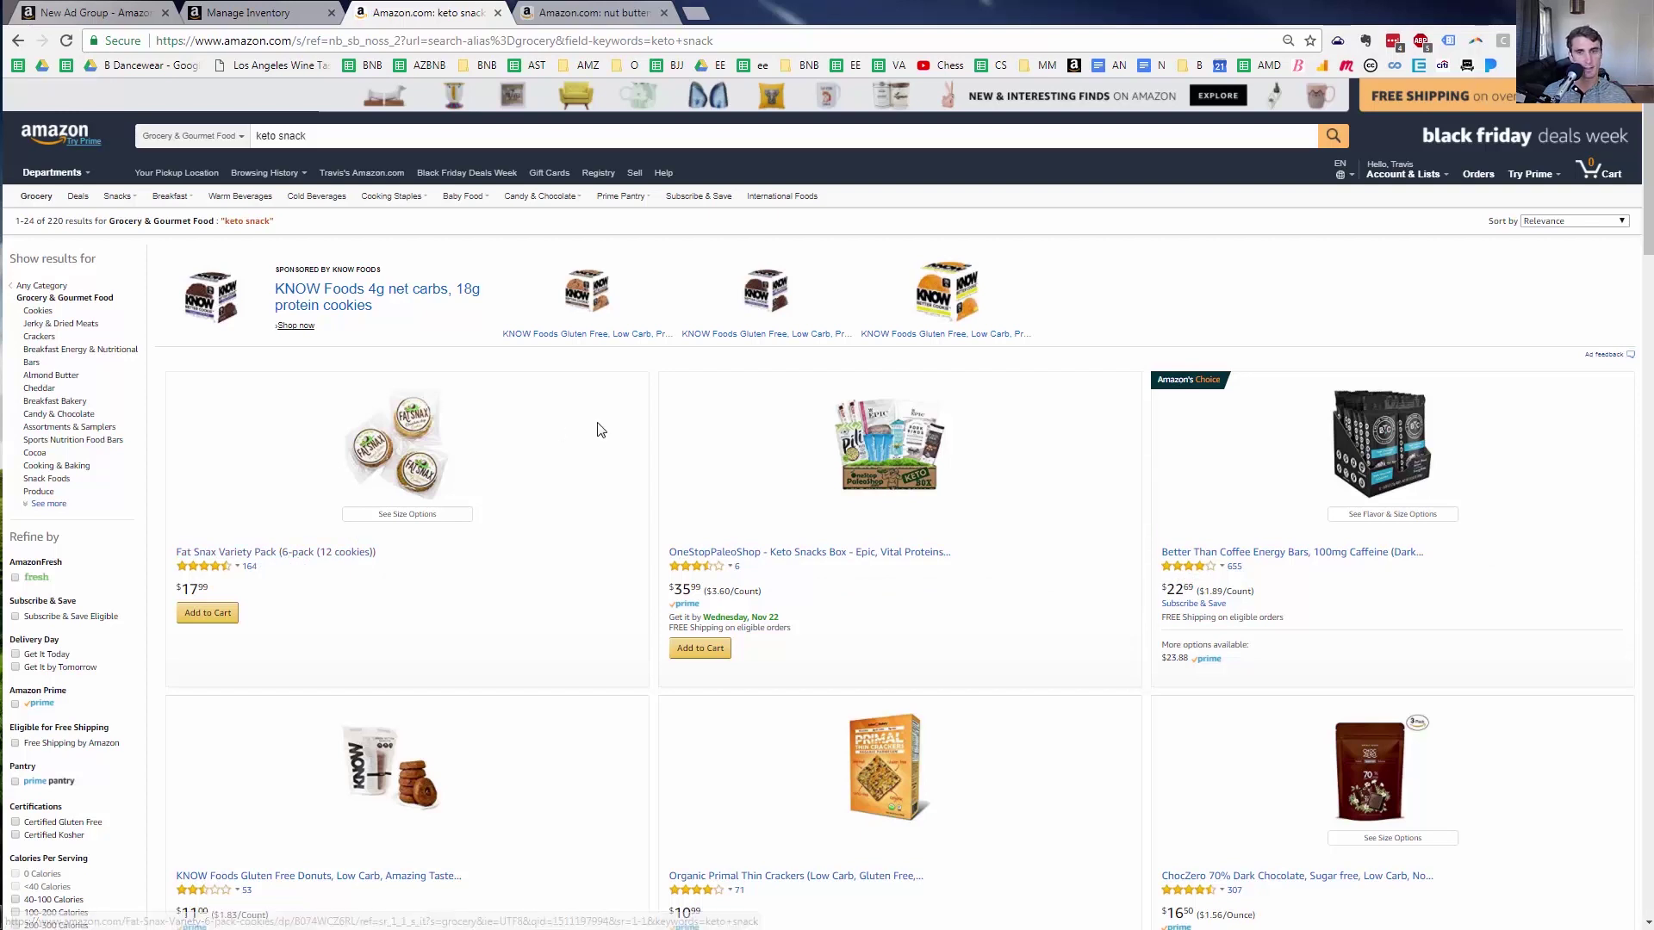
scroll(601, 430, down, 1)
scroll(601, 430, down, 3)
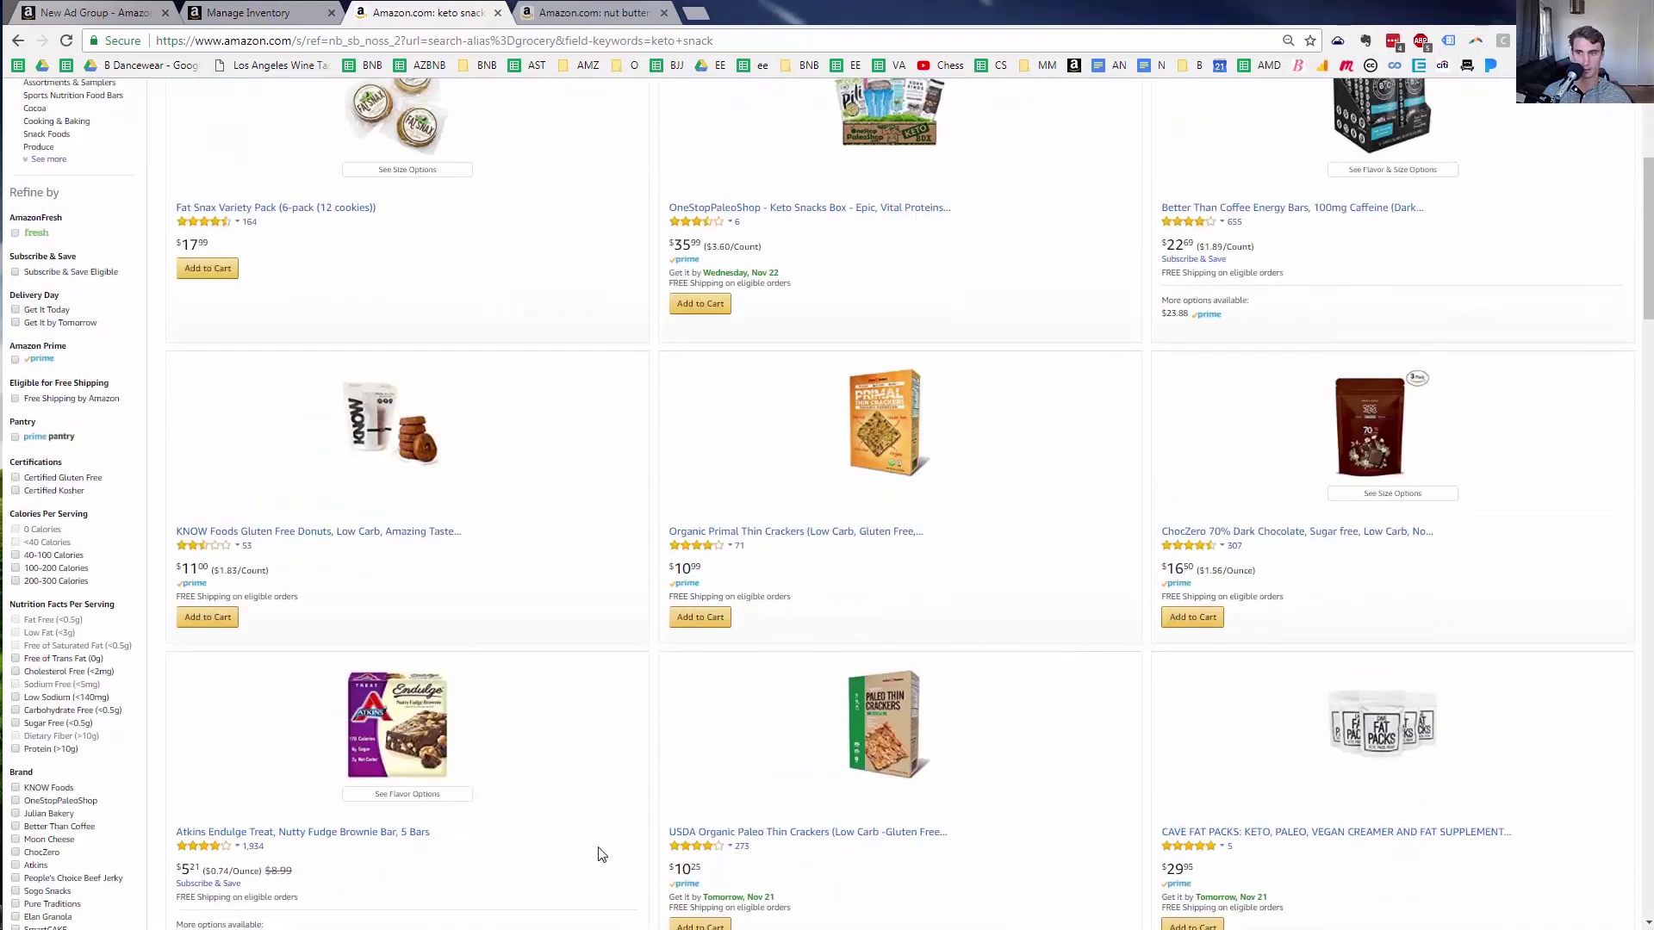
scroll(421, 457, down, 3)
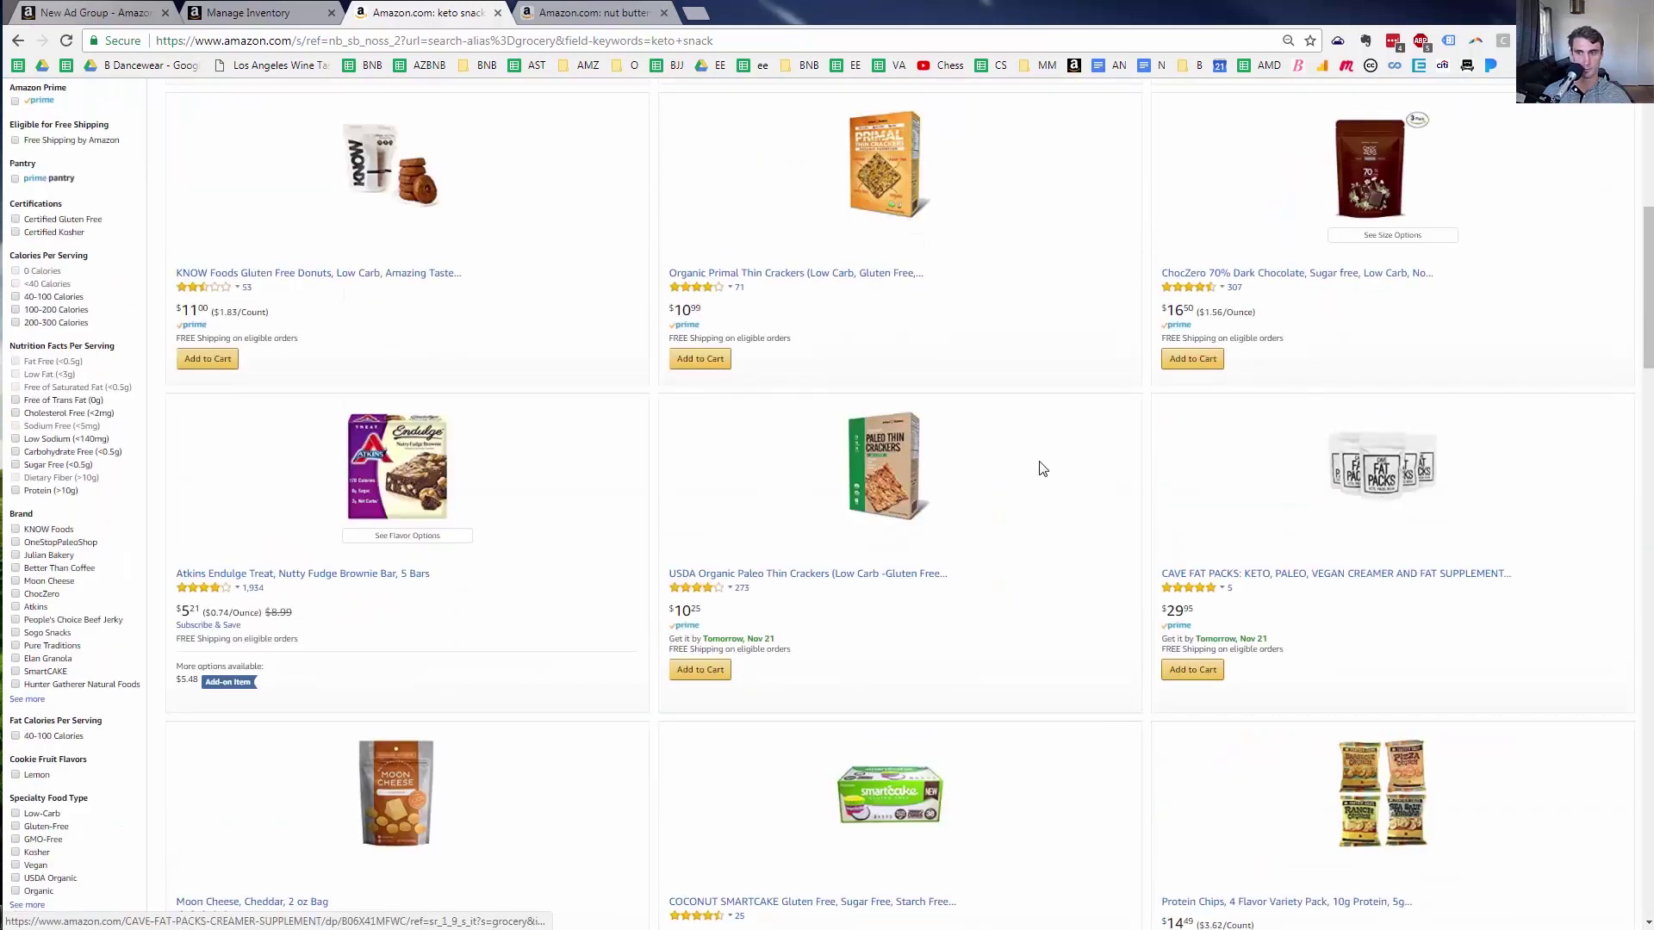
scroll(698, 459, up, 5)
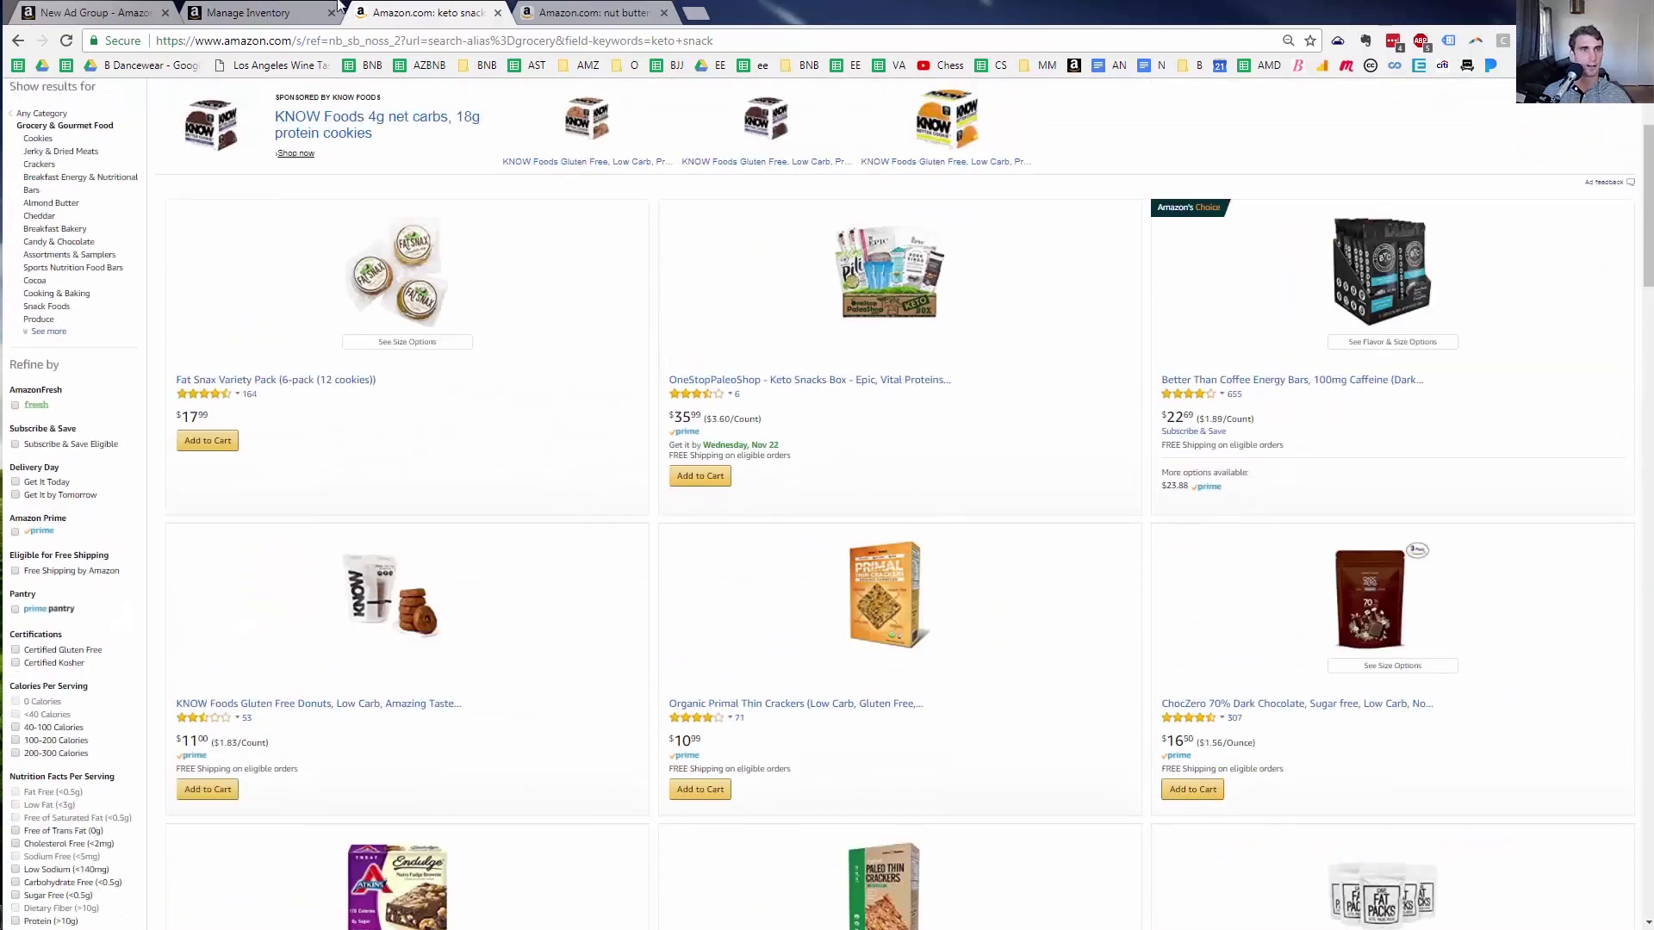
Return to the new ad group, select the Performance Nut Butter 10 Pack and set the default bid to $0.60
click(295, 8)
click(112, 12)
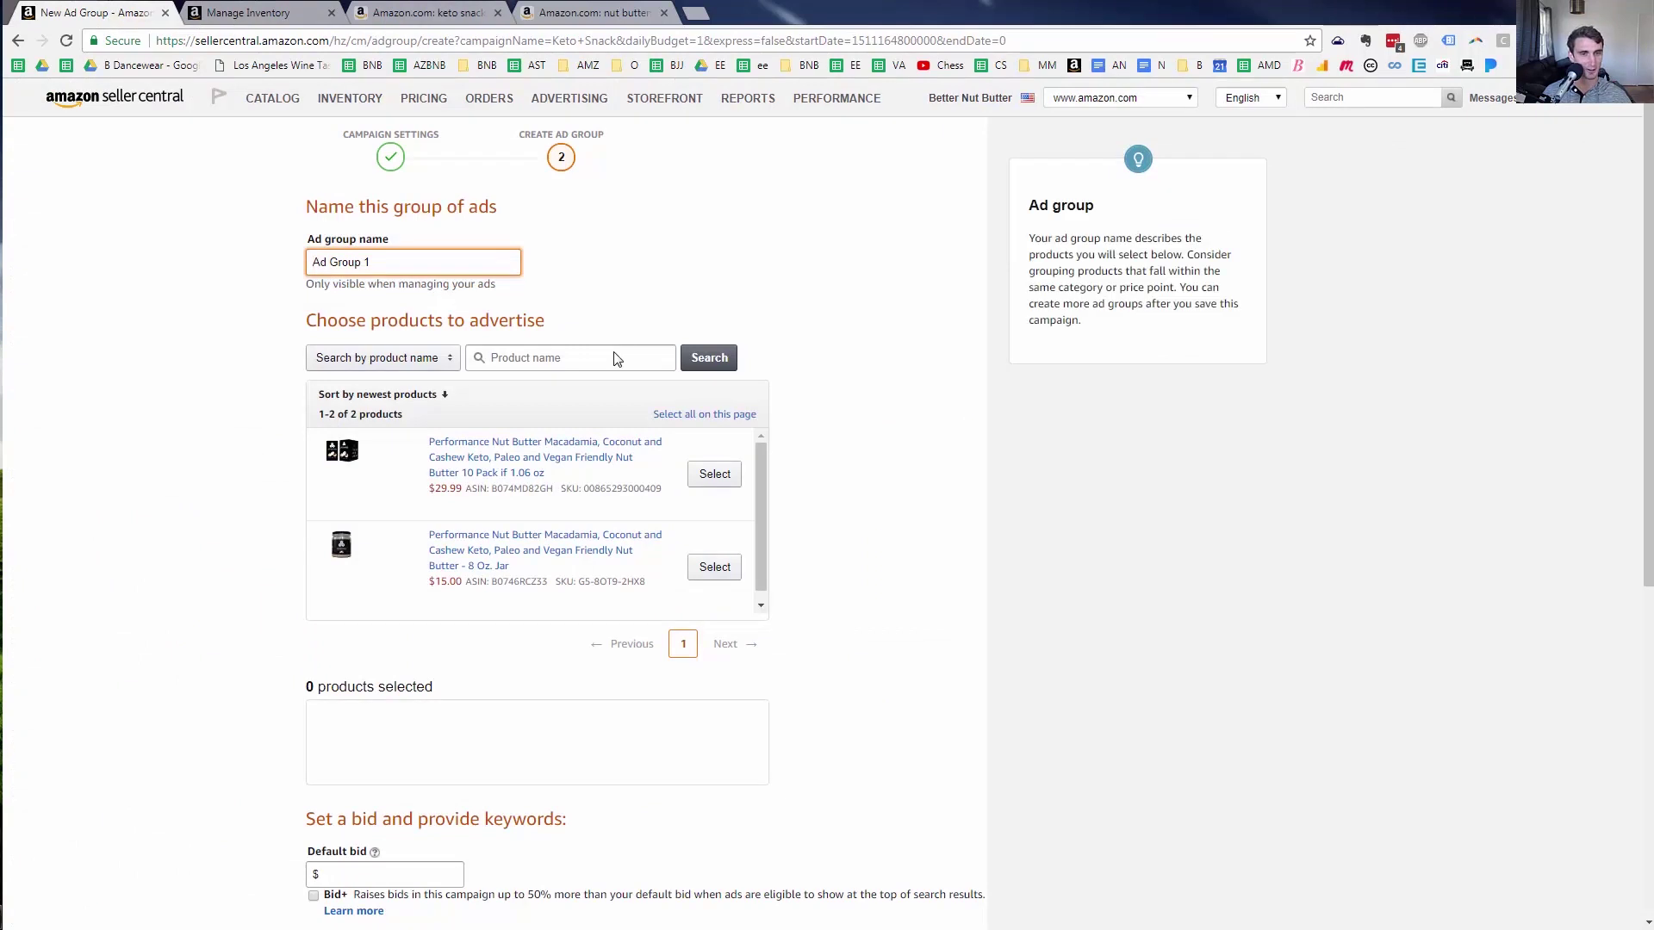
click(711, 479)
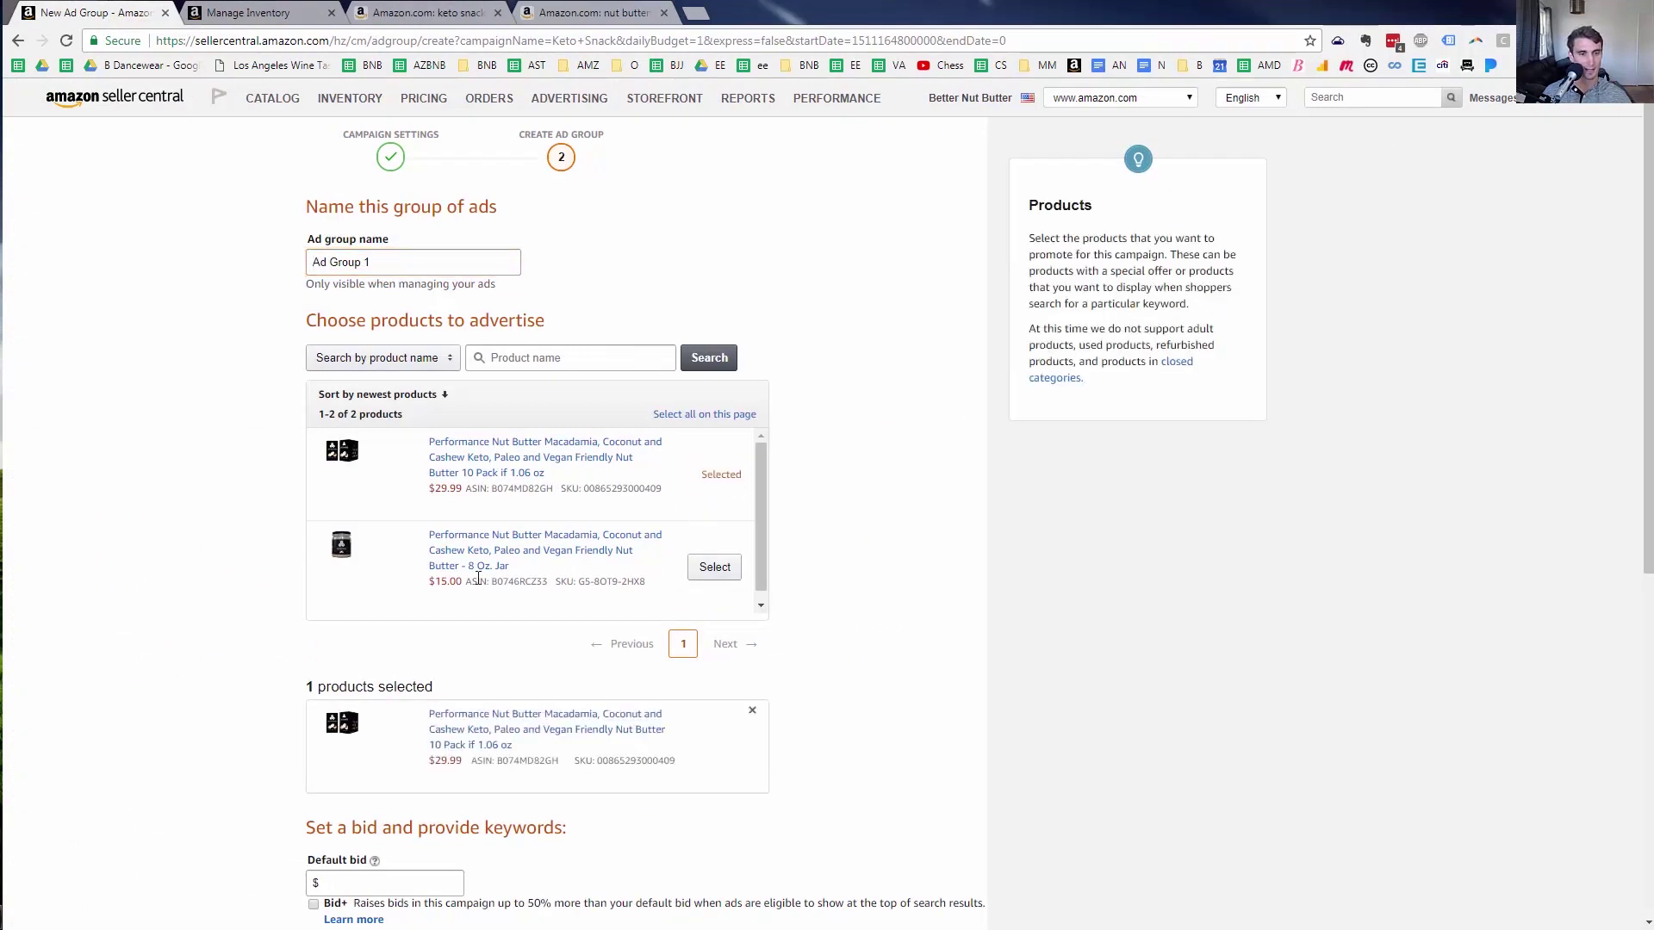
scroll(478, 579, down, 1)
click(424, 883)
scroll(812, 728, down, 7)
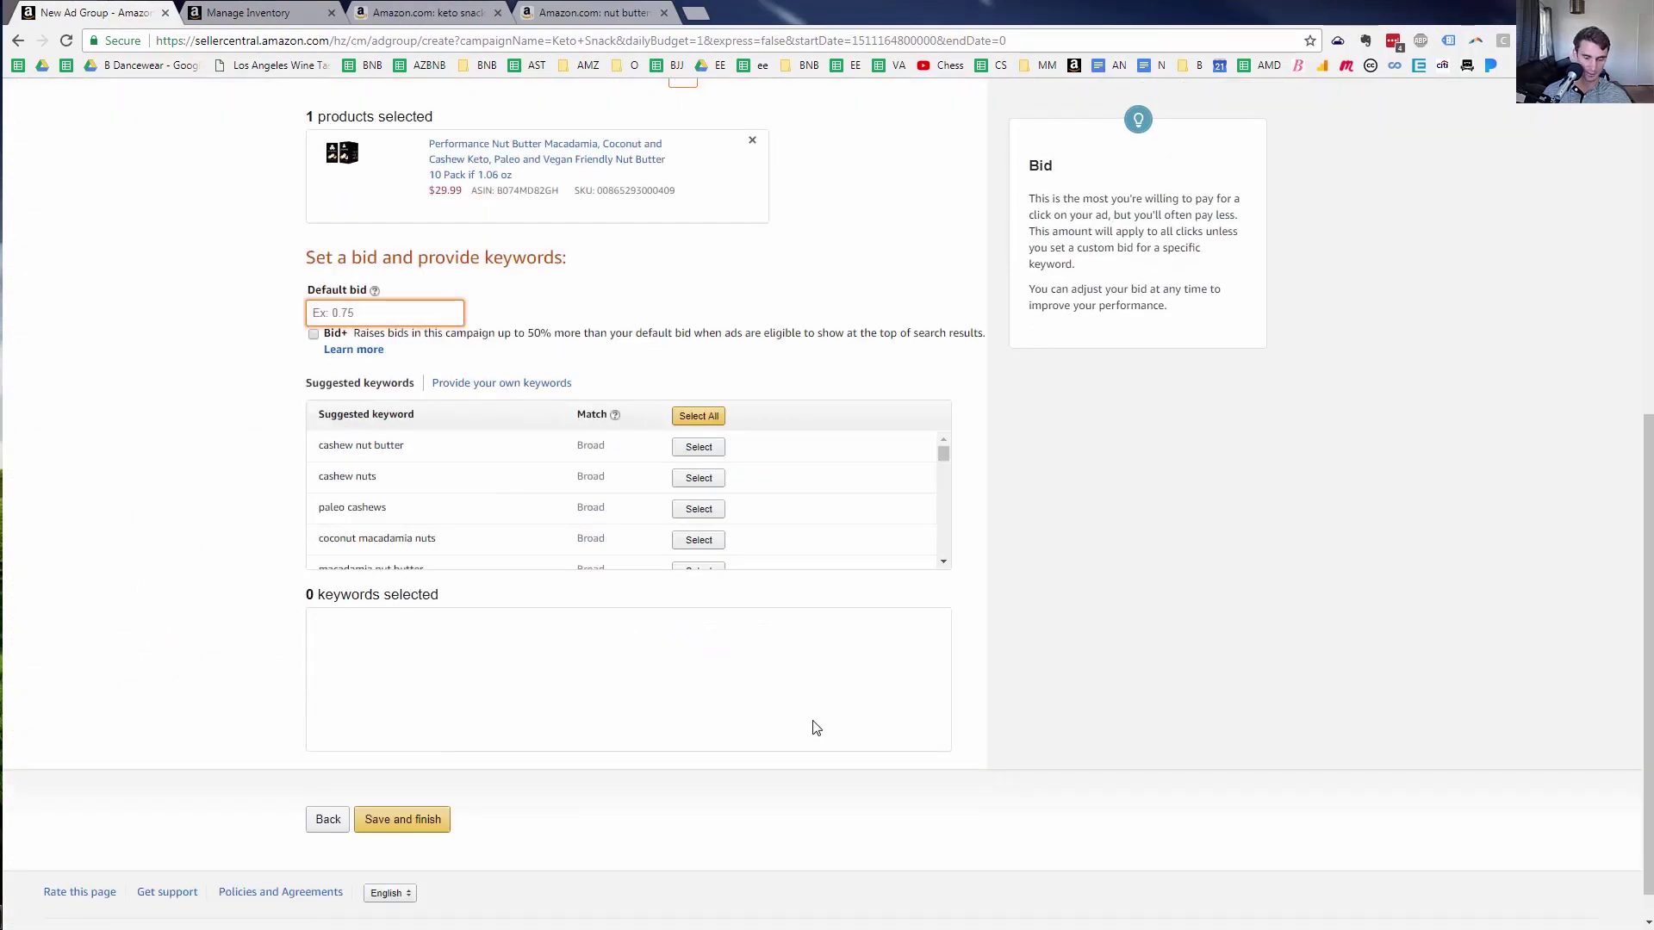
text(.6)
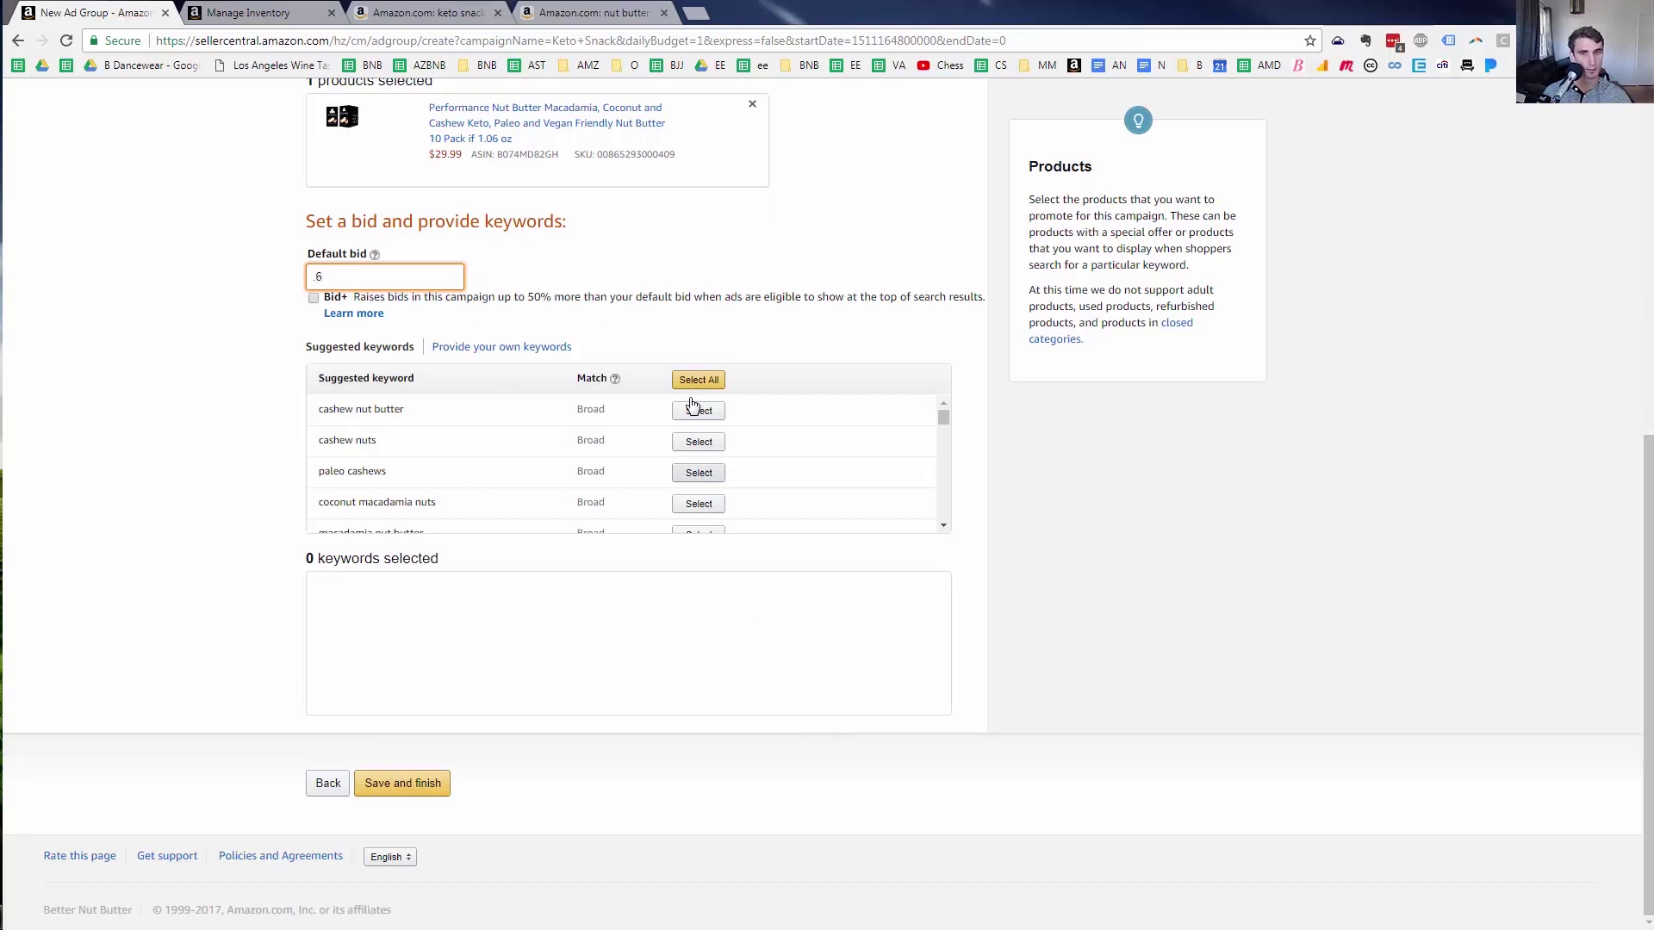
Switch to providing custom keywords and enter "keto snack" as the first one
click(503, 347)
click(498, 443)
text(keto)
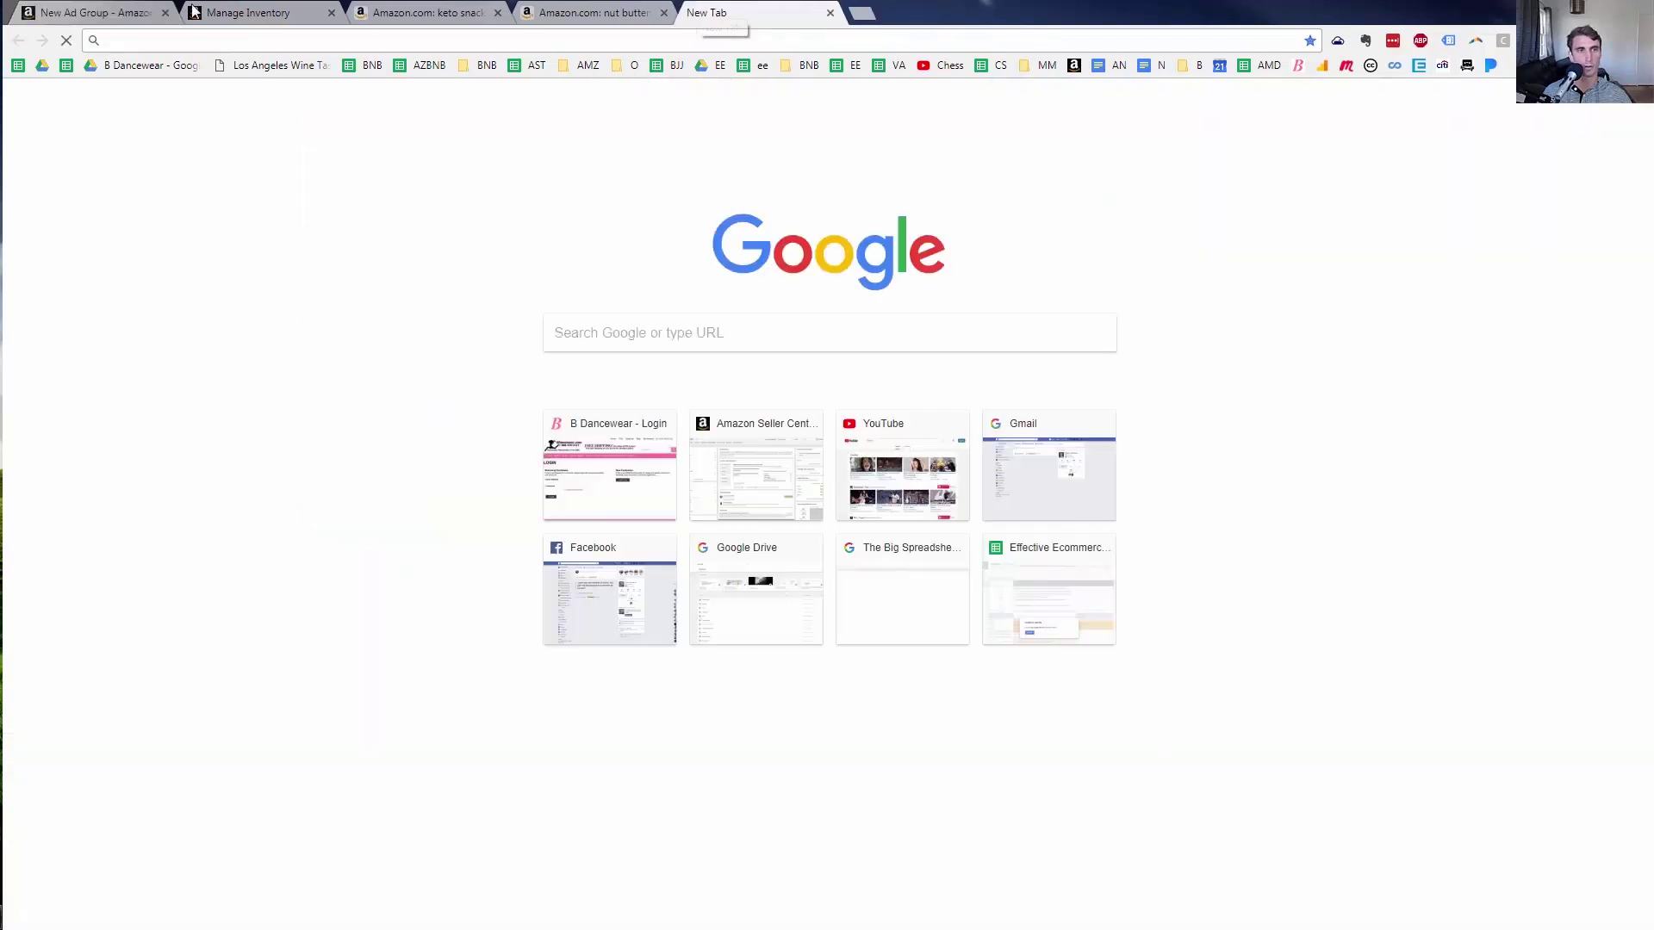
Copy the word "snack" from the entered keyword, then find and open Thesaurus.com in a separate browser tab
click(138, 12)
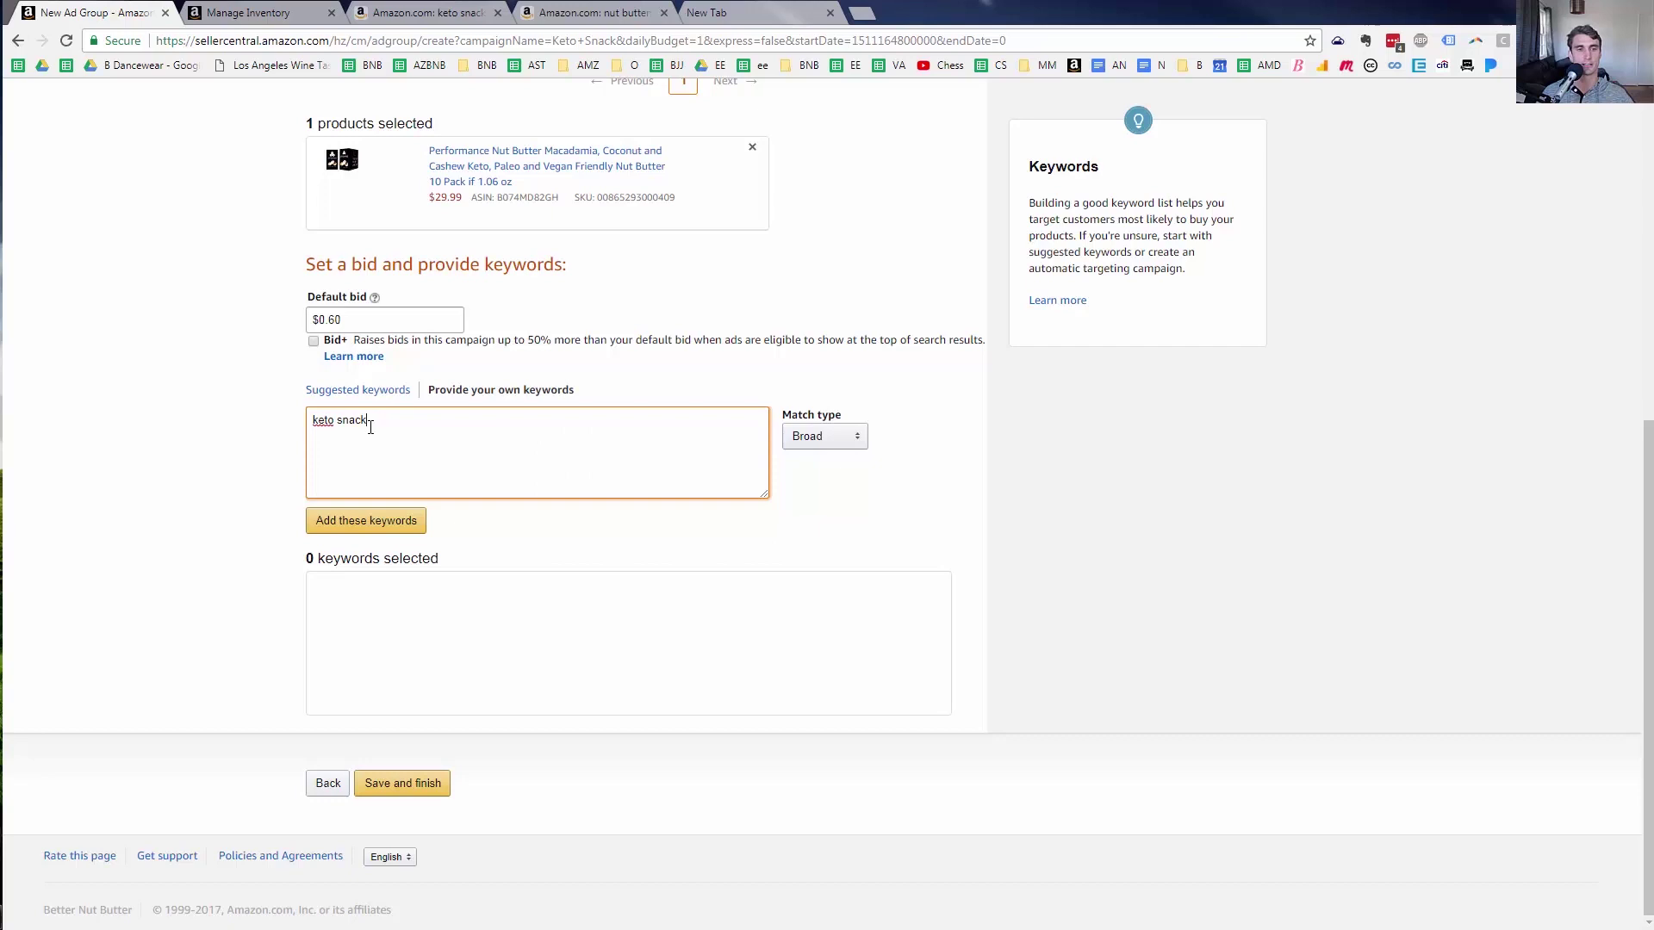
double_click(362, 419)
key(ctrl+c)
click(758, 13)
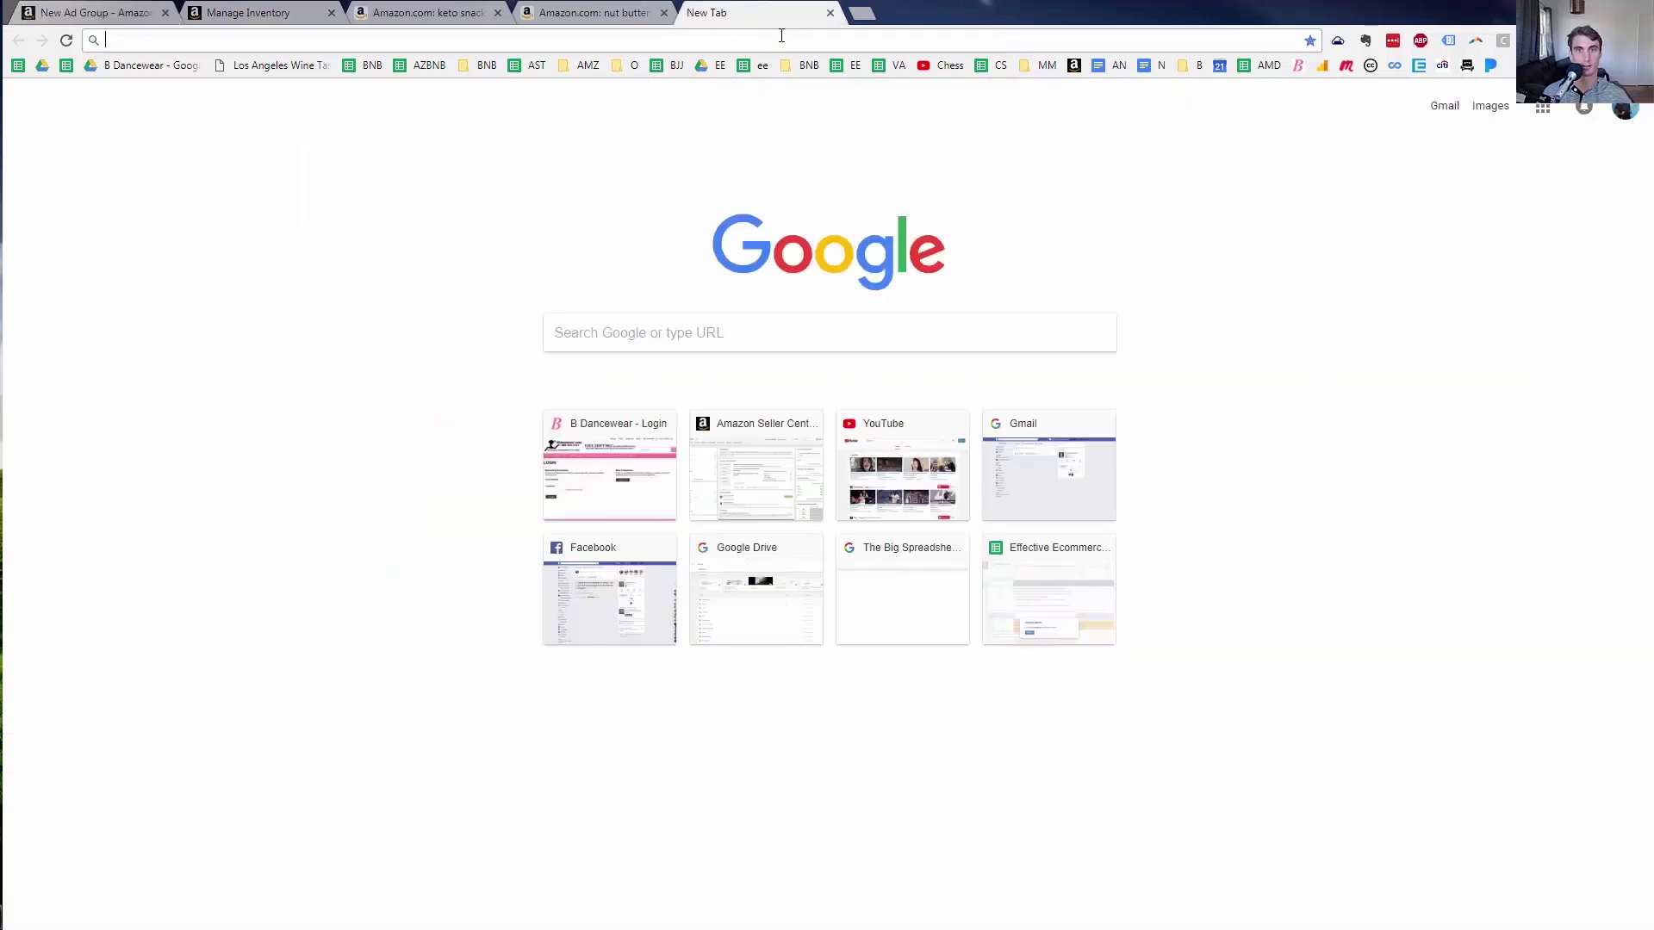
text(thesa)
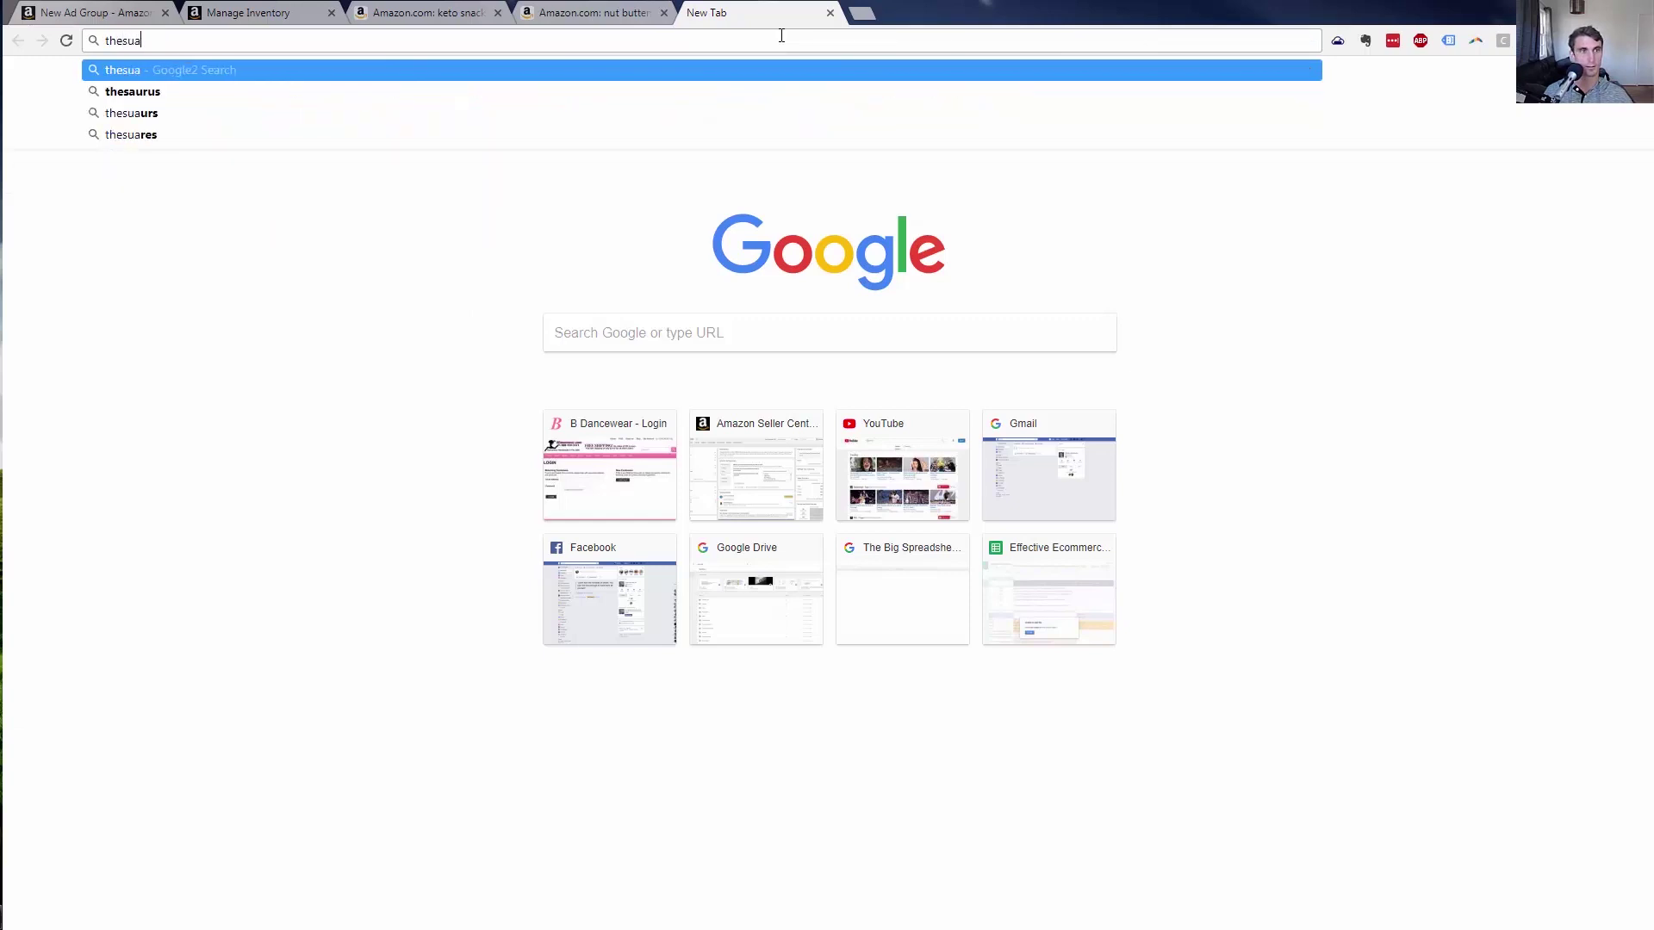
text(urs)
key(Return)
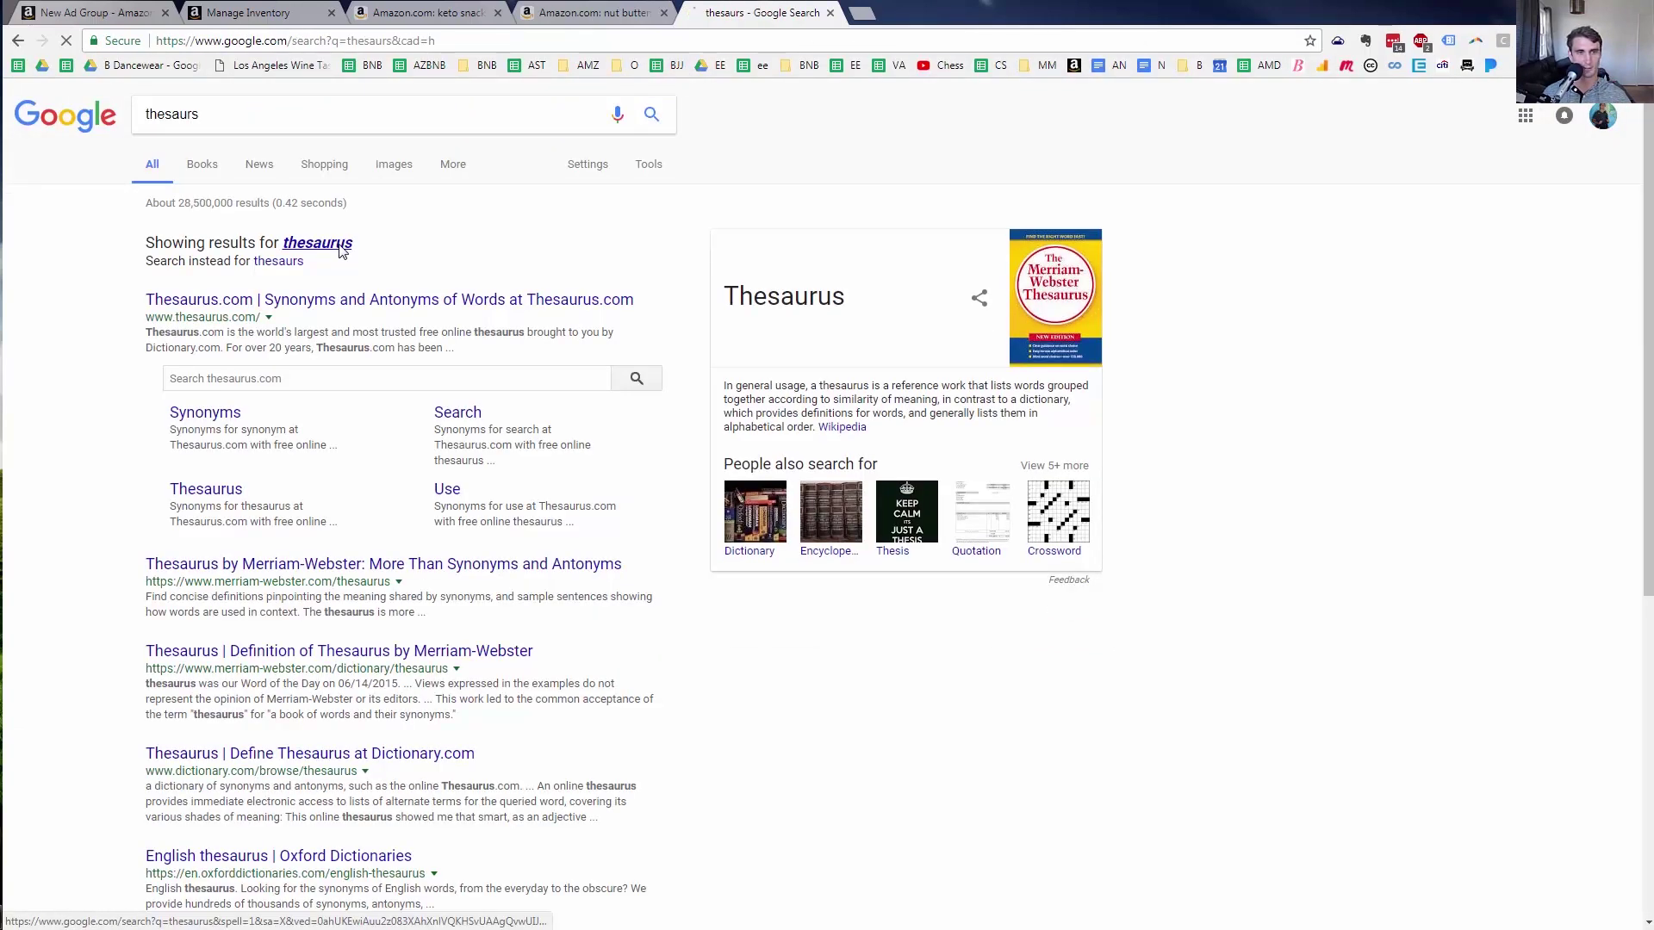
click(341, 246)
click(293, 241)
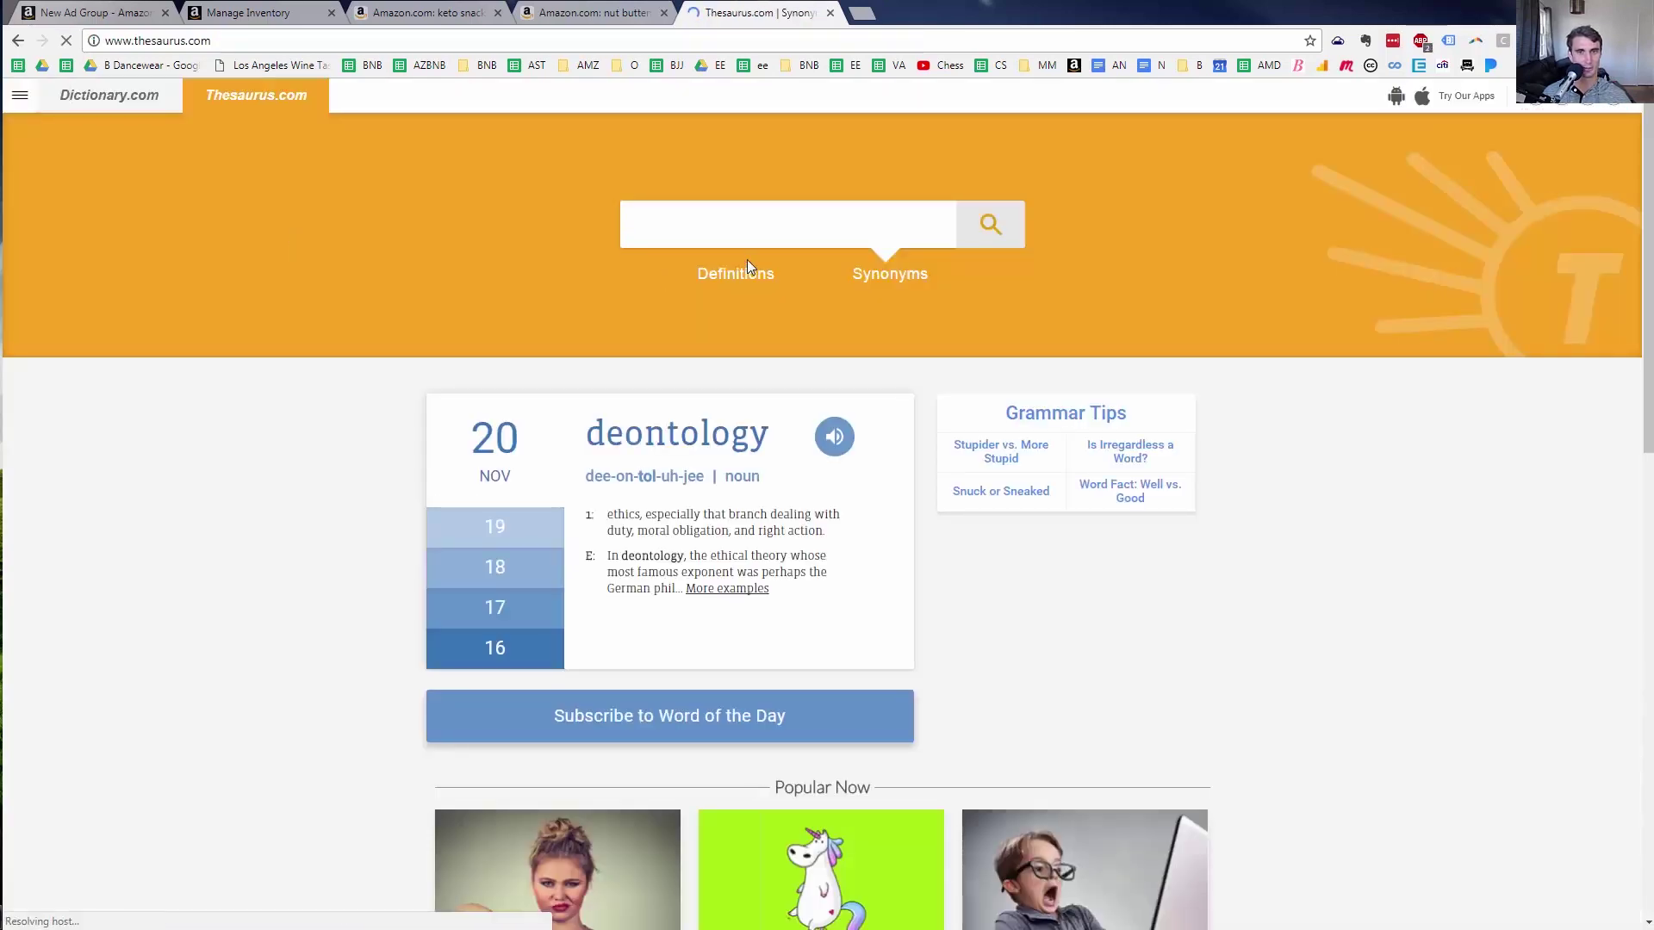
Look up synonyms for "snack" on Thesaurus.com
click(746, 210)
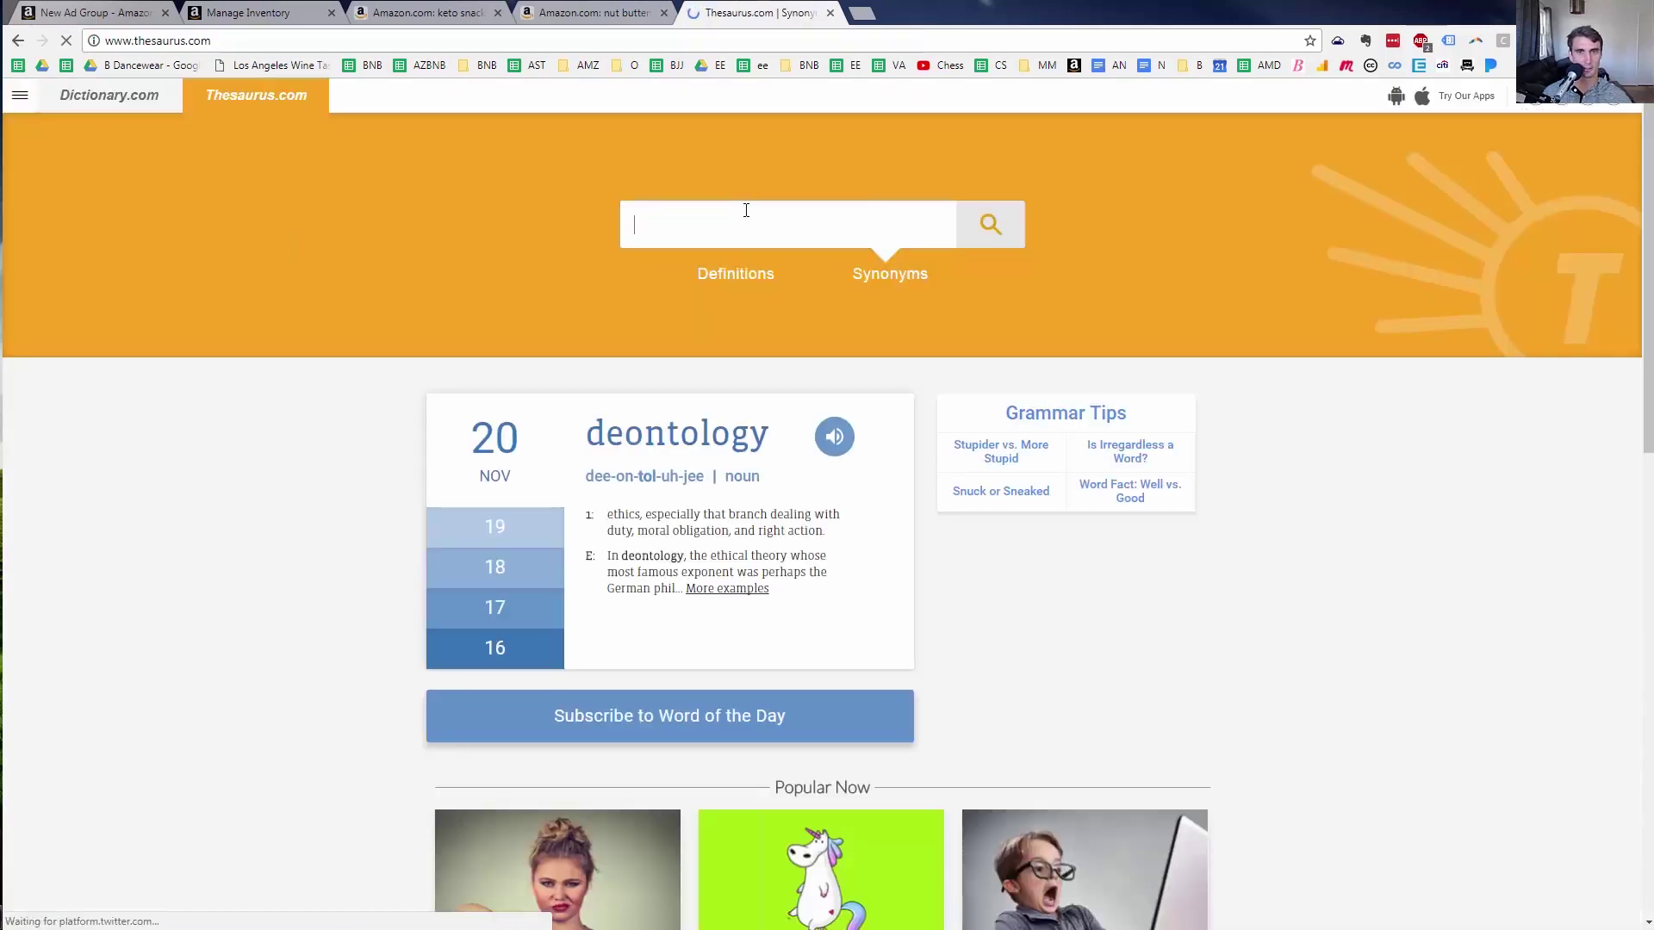
key(ctrl+v)
key(ctrl+v)
double_click(716, 236)
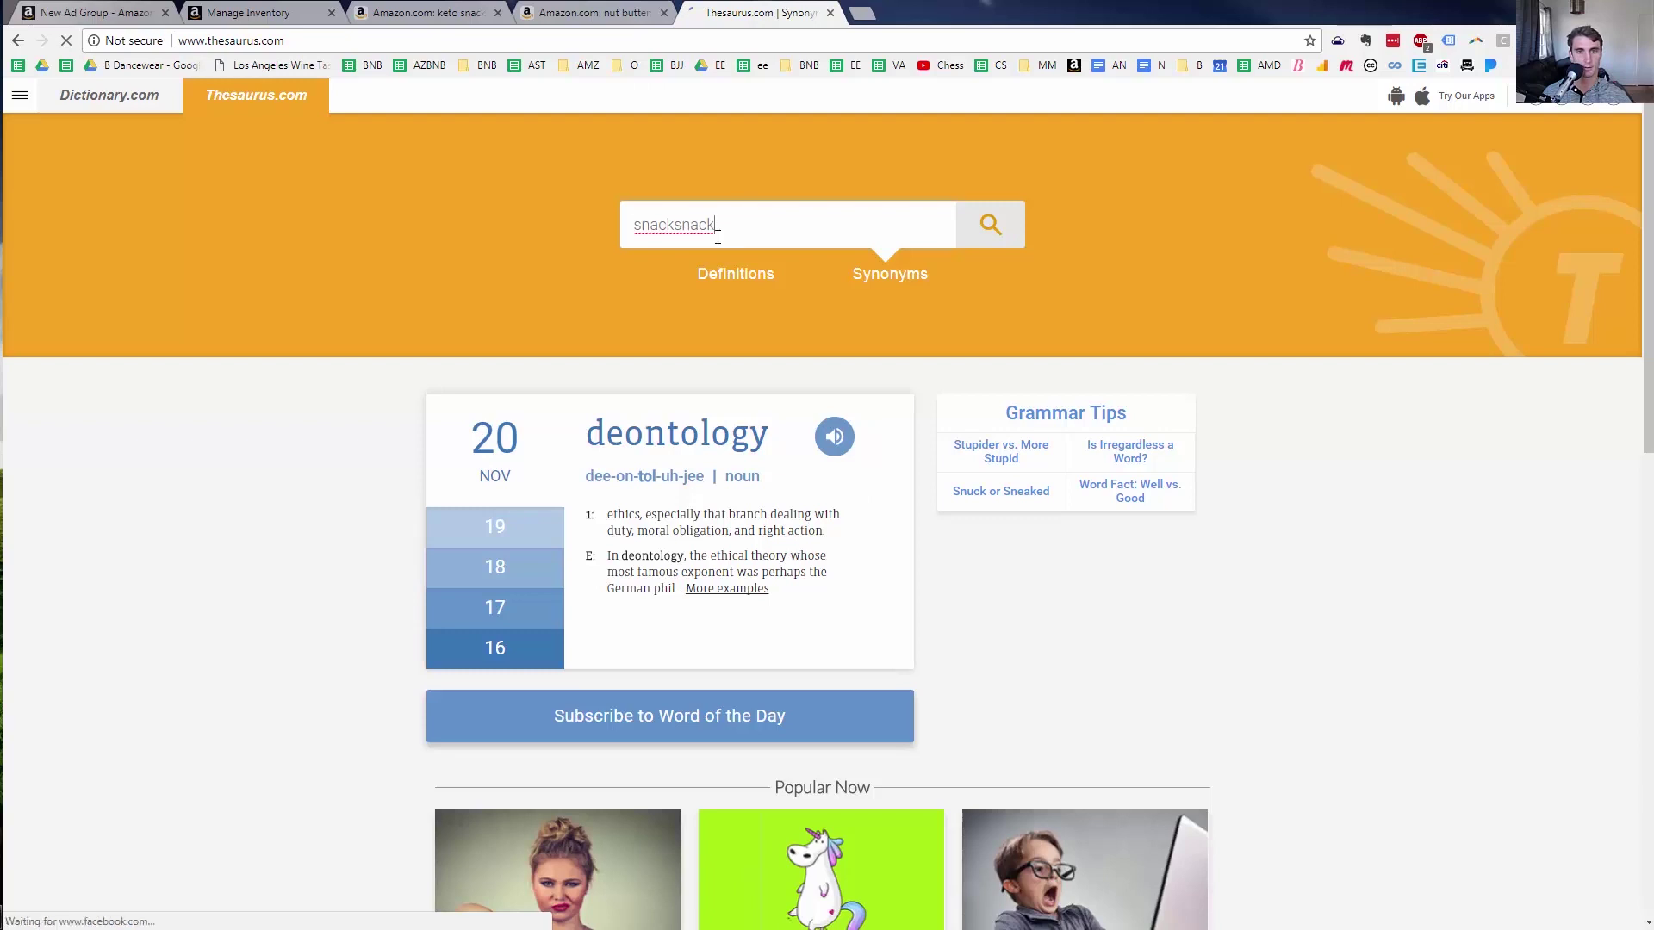
key(ctrl+v)
key(Return)
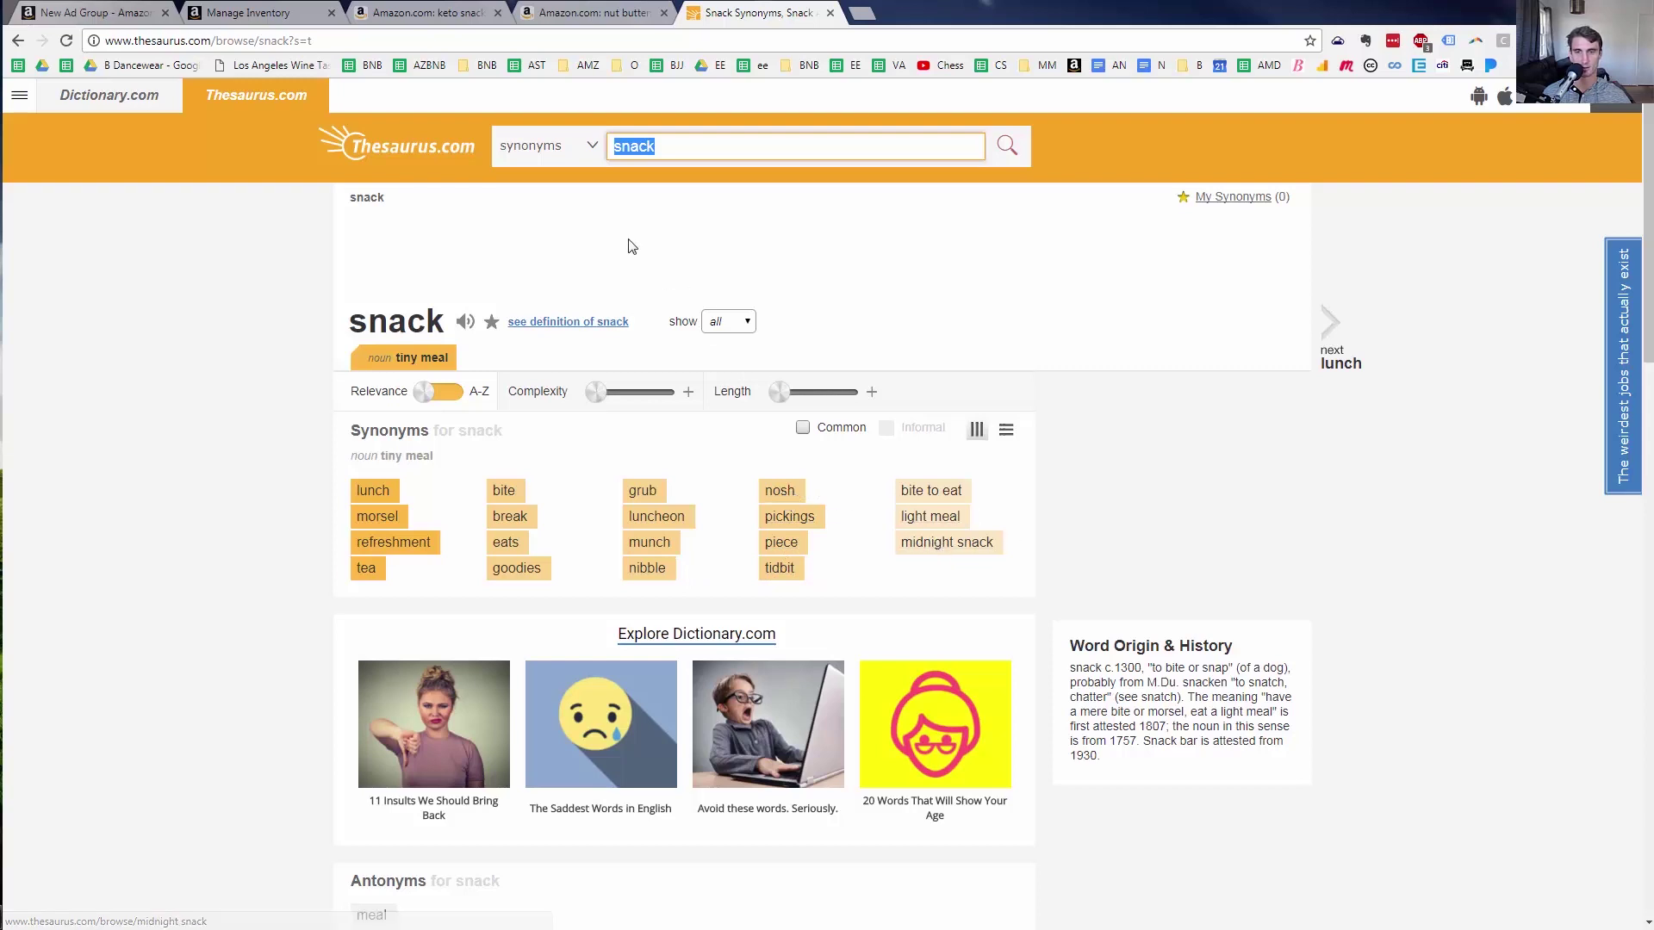
Return to the ad group, extend the list with "ketosis snack", "keto food" and "ketosis food", and add all four as broad-match keywords
click(589, 9)
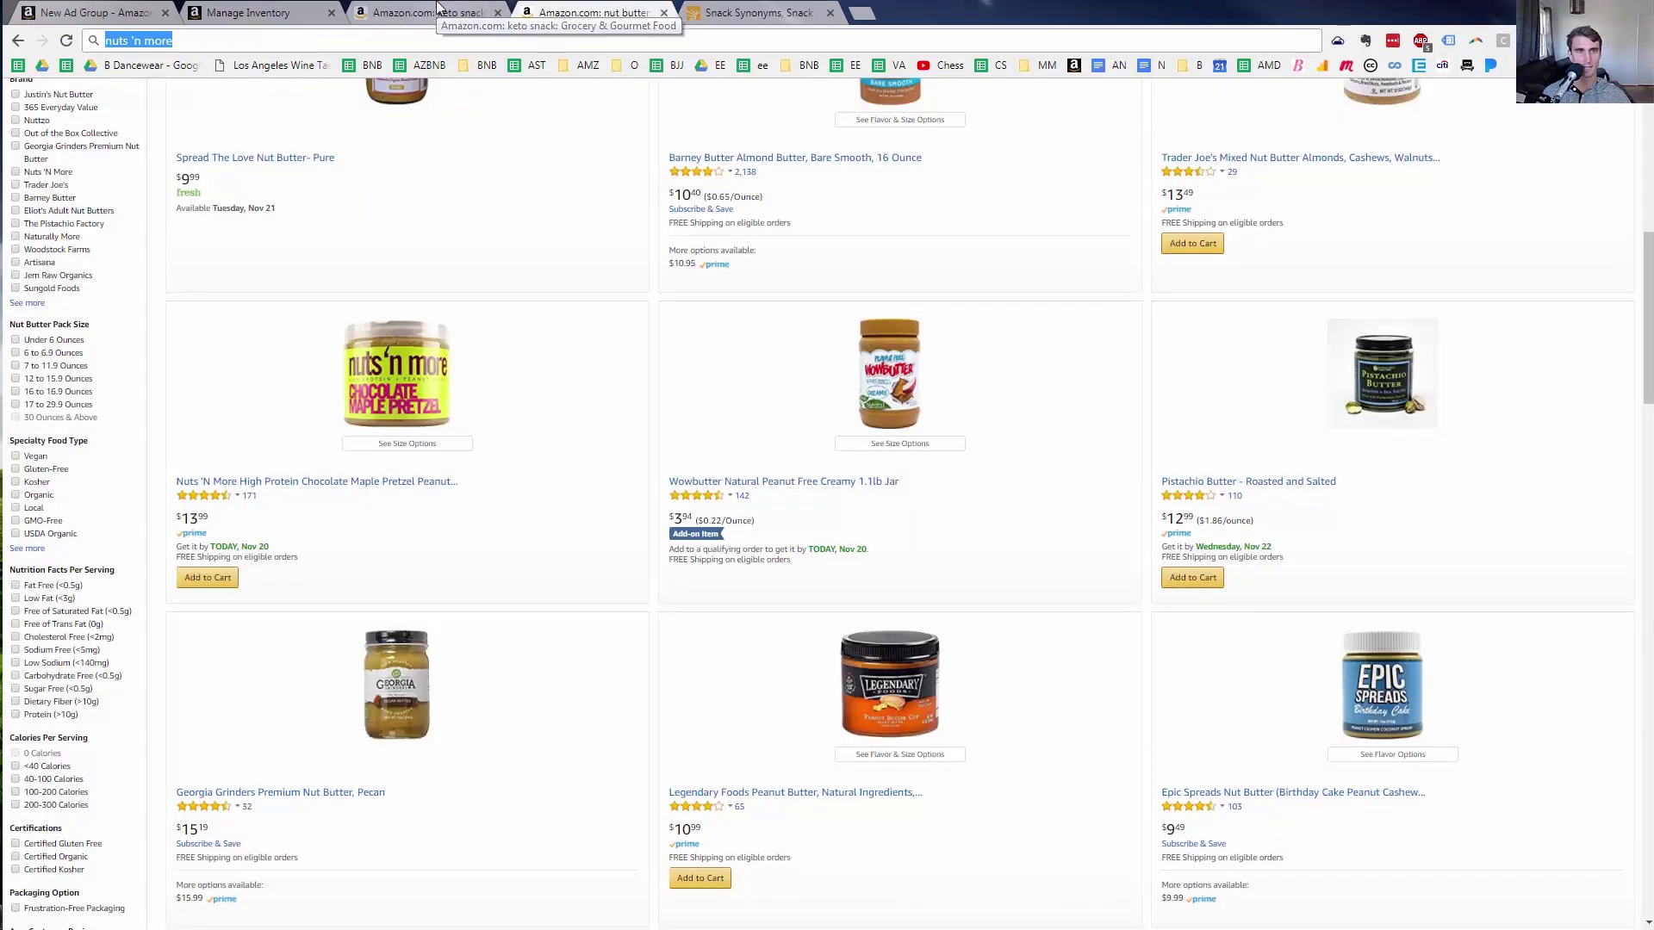
click(439, 9)
click(284, 14)
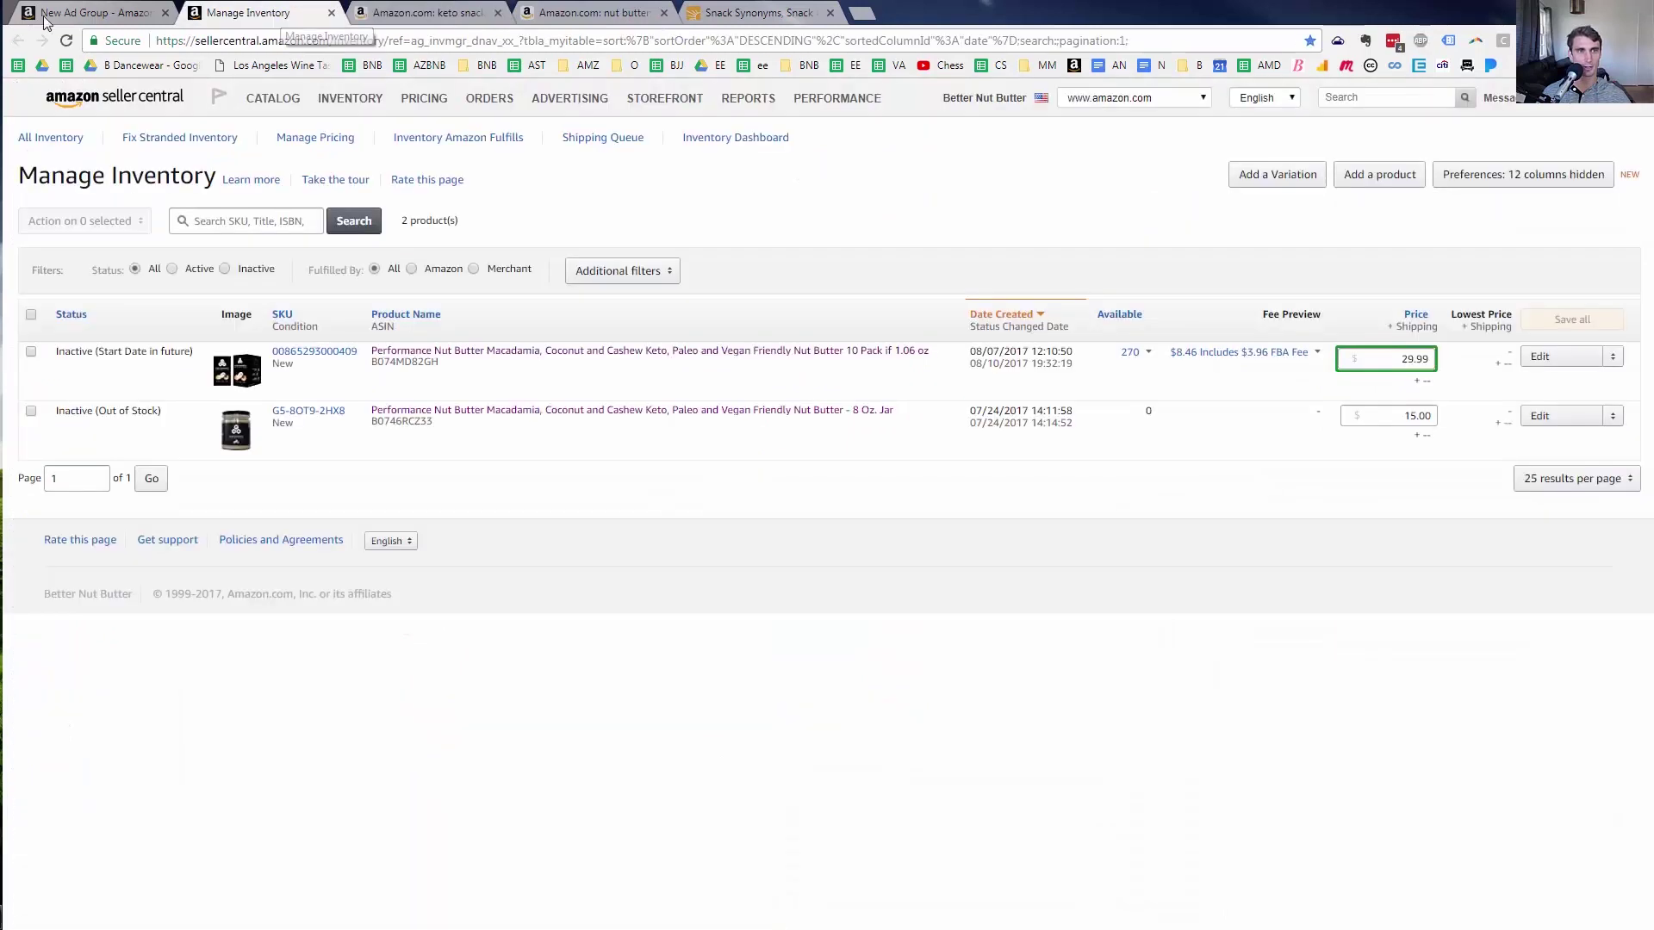
click(129, 12)
click(352, 443)
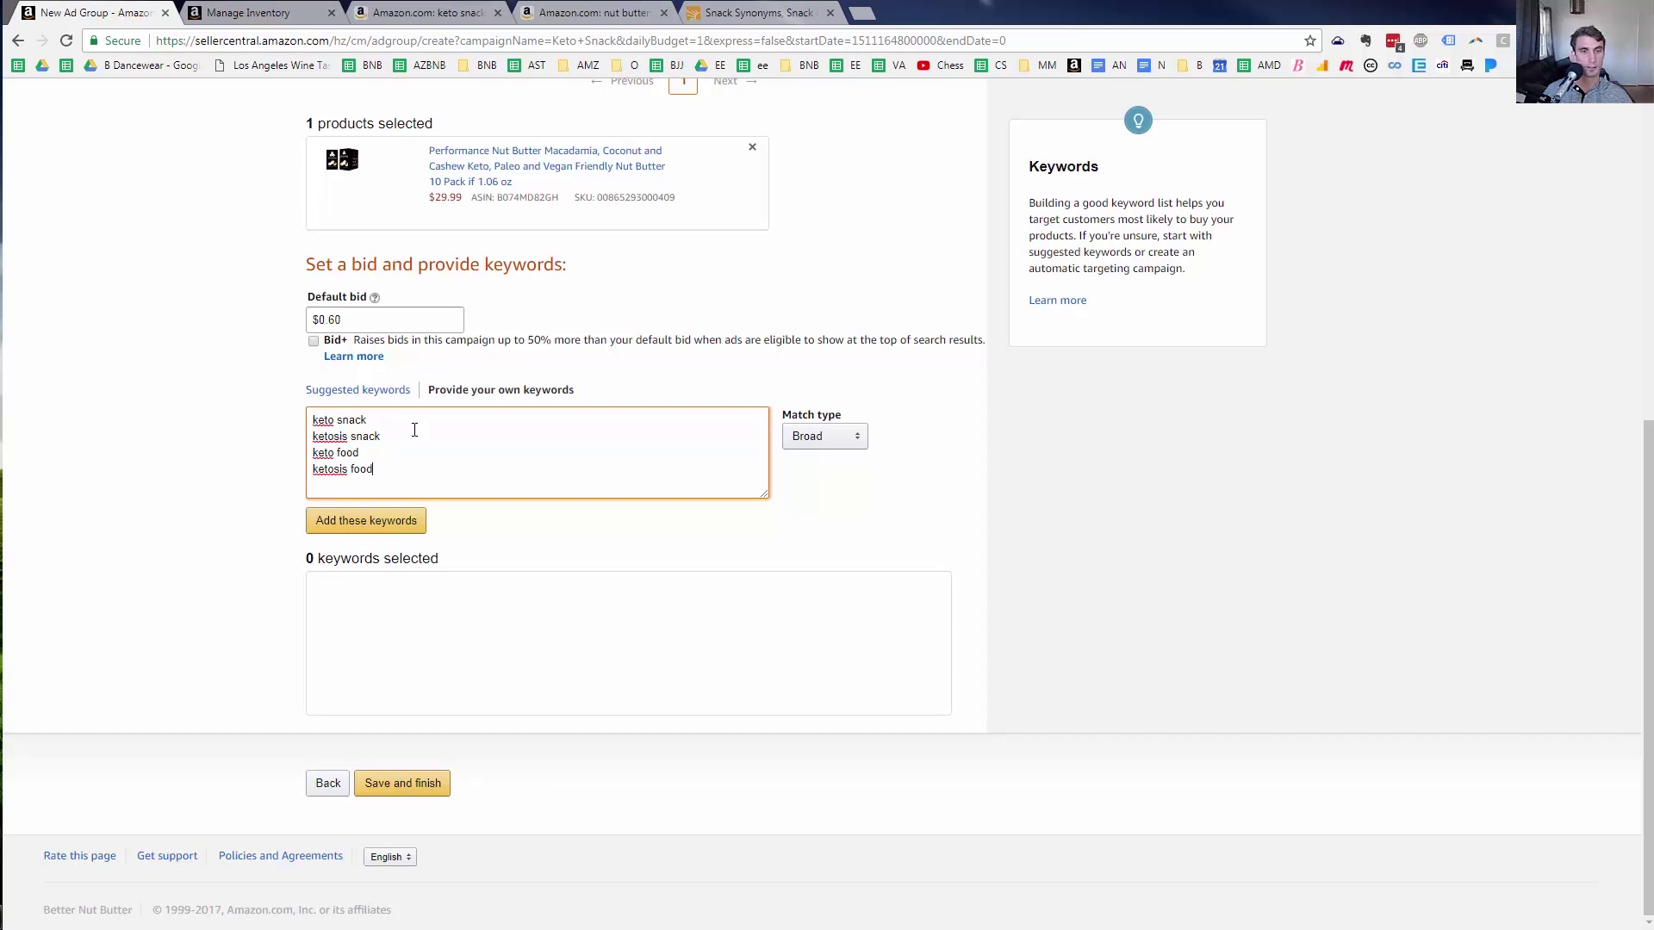
click(403, 523)
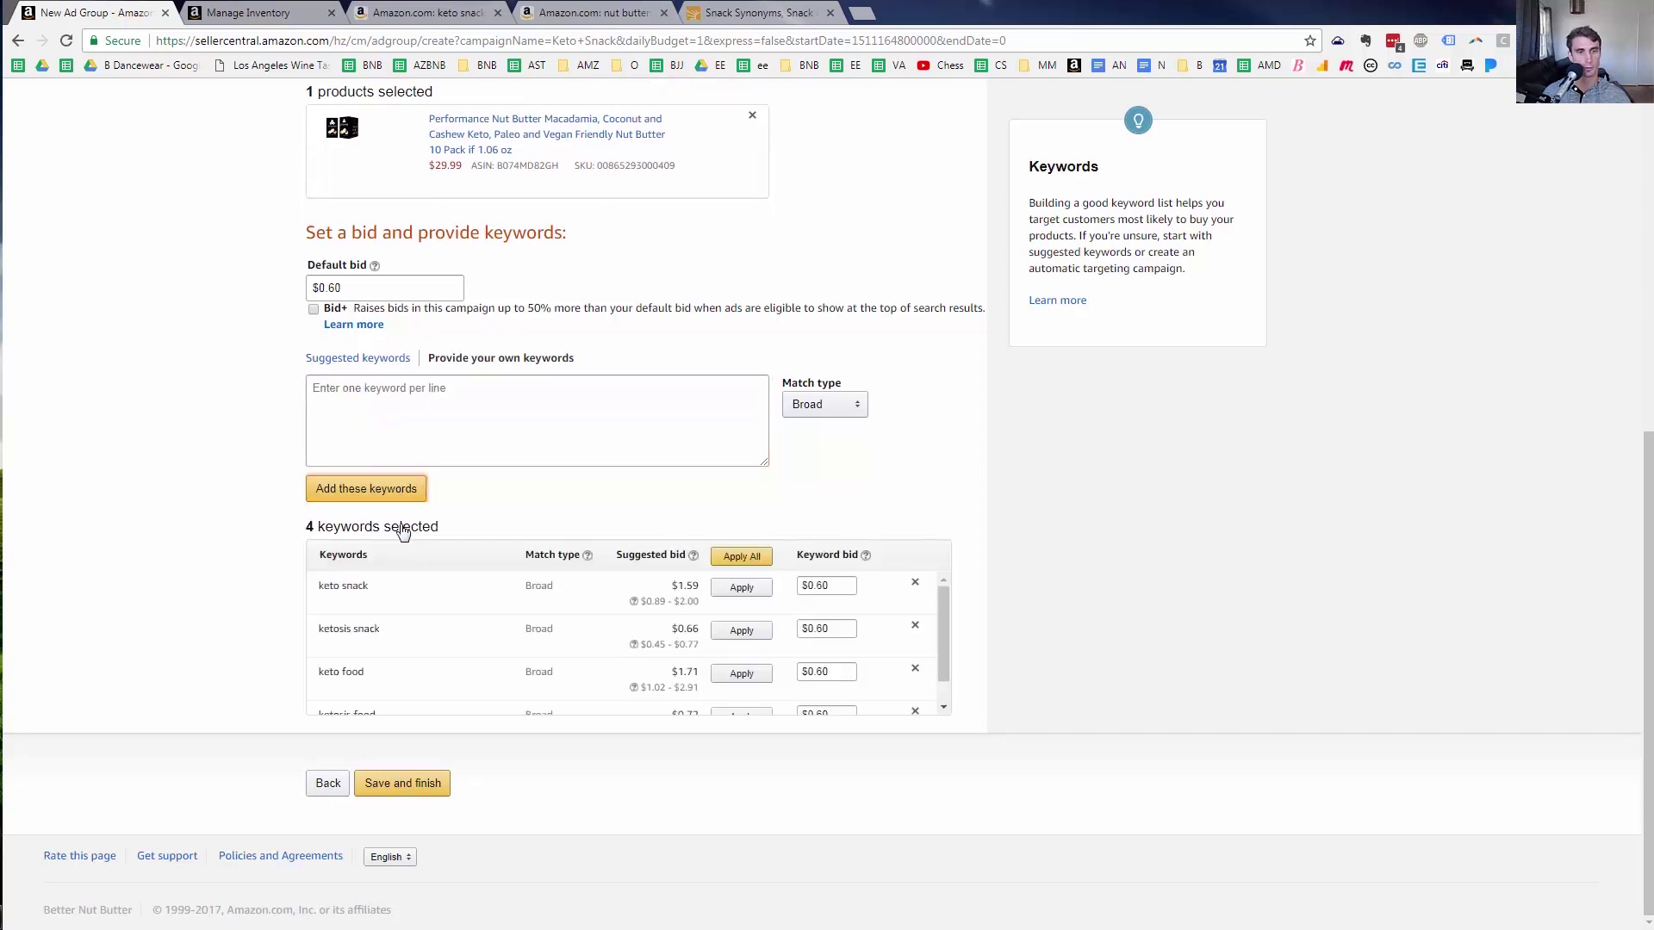
Apply the suggested $0.66 bid to "ketosis snack" and set the "keto snack" bid to $0.89
scroll(739, 627, down, 1)
scroll(741, 627, up, 2)
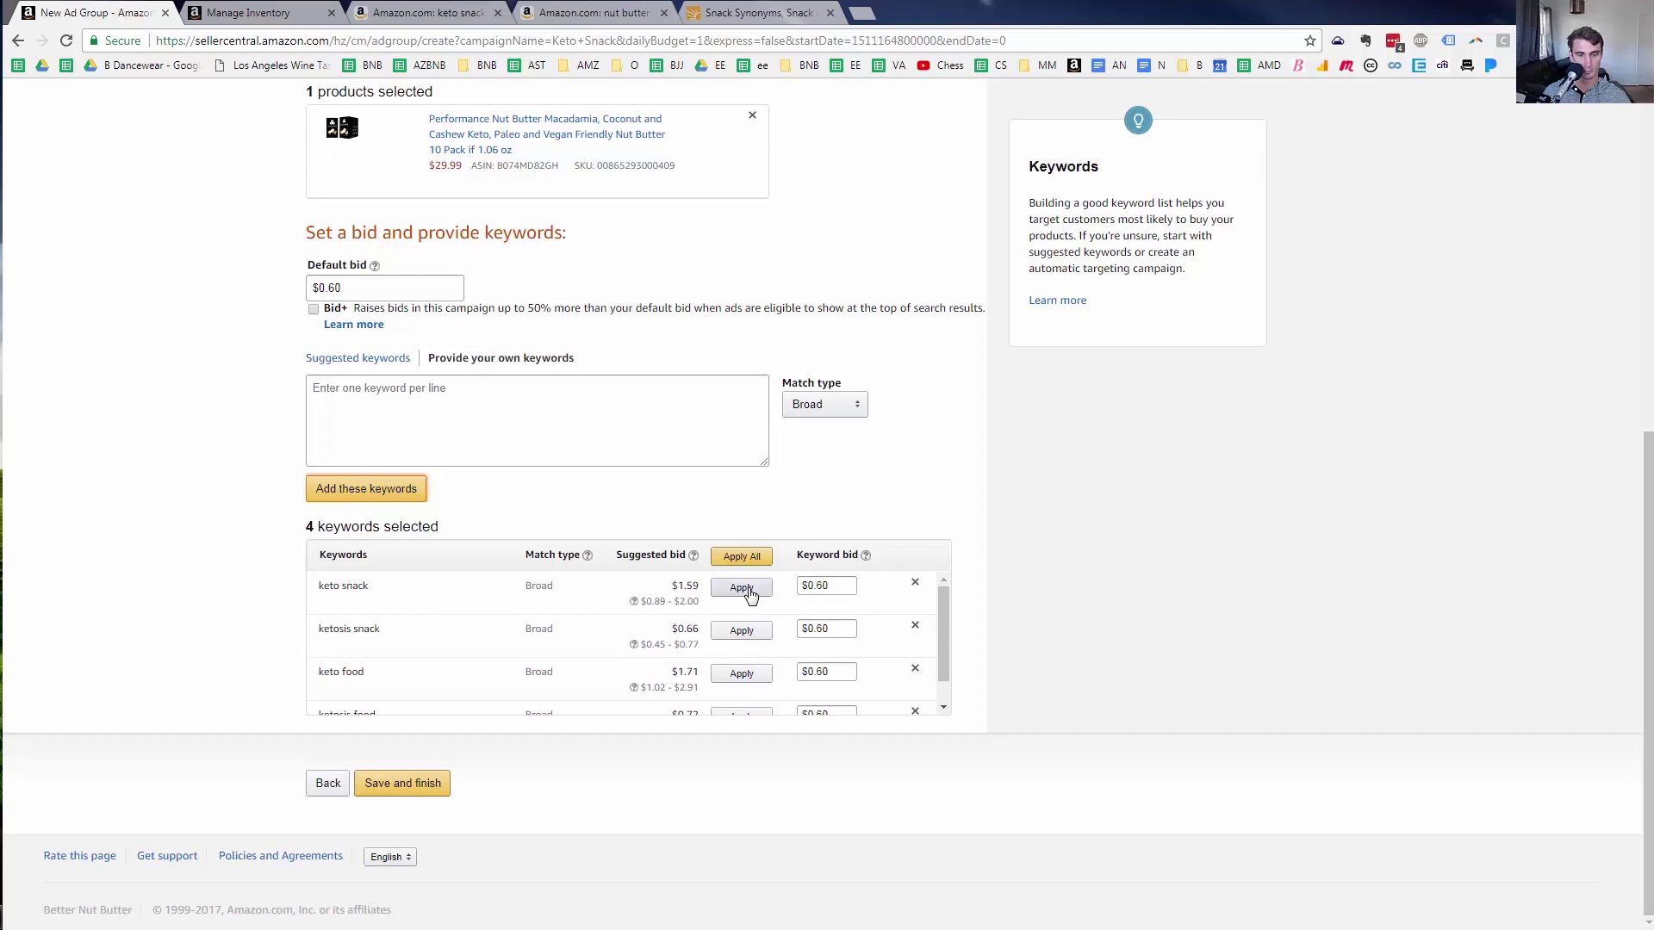
click(732, 639)
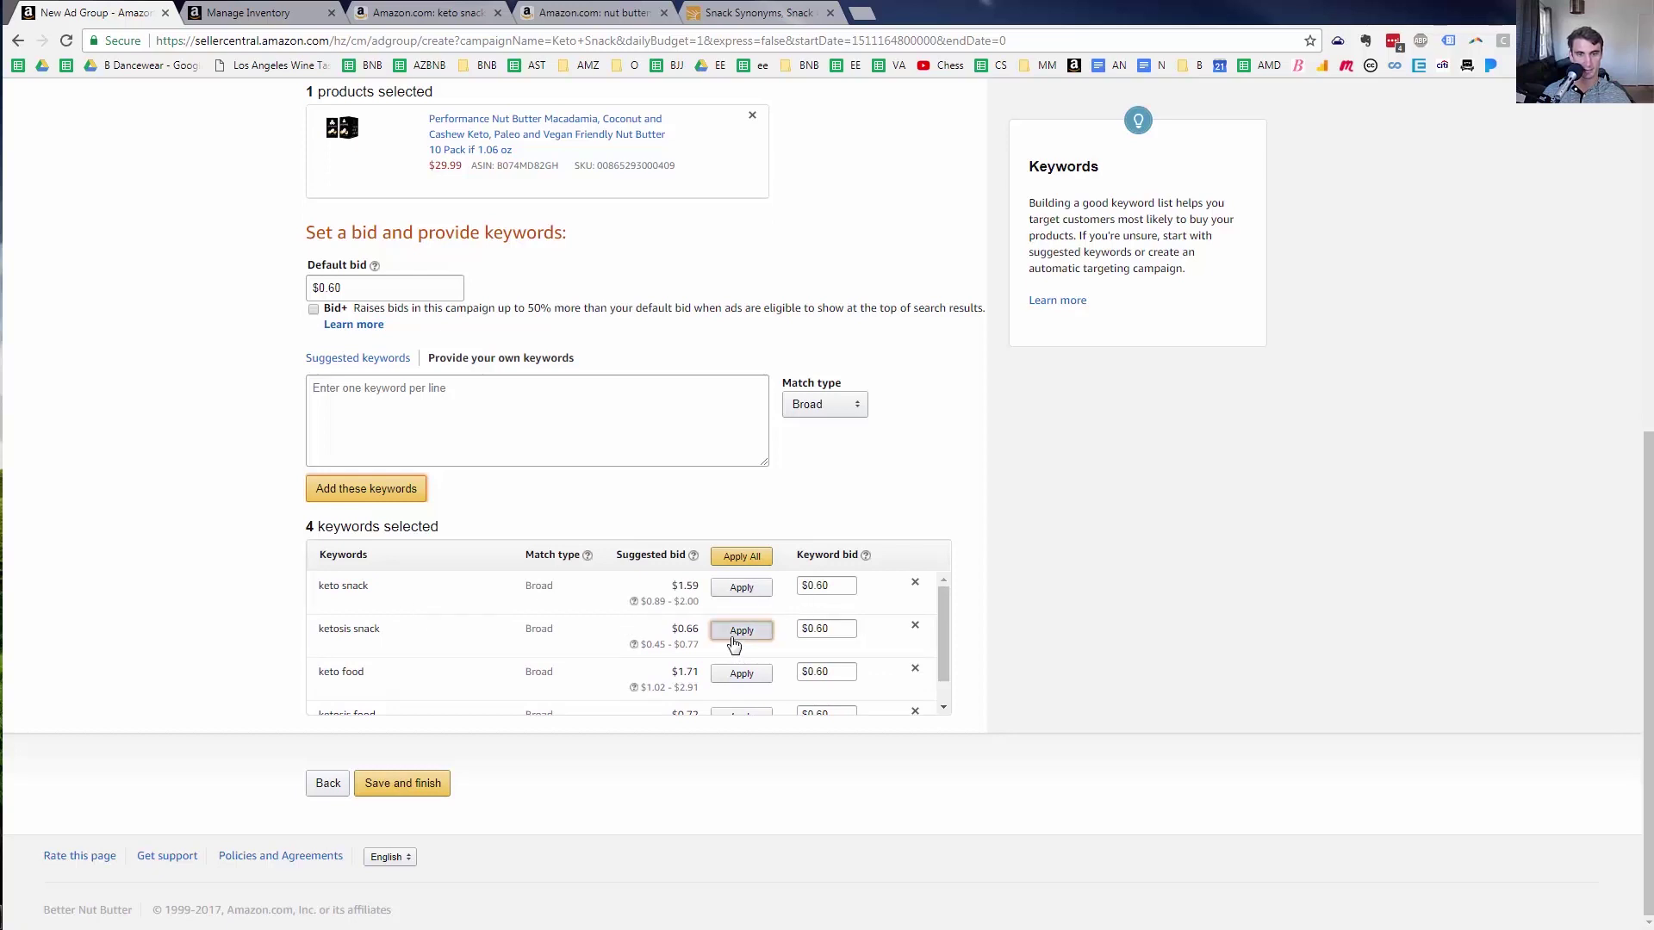
click(750, 596)
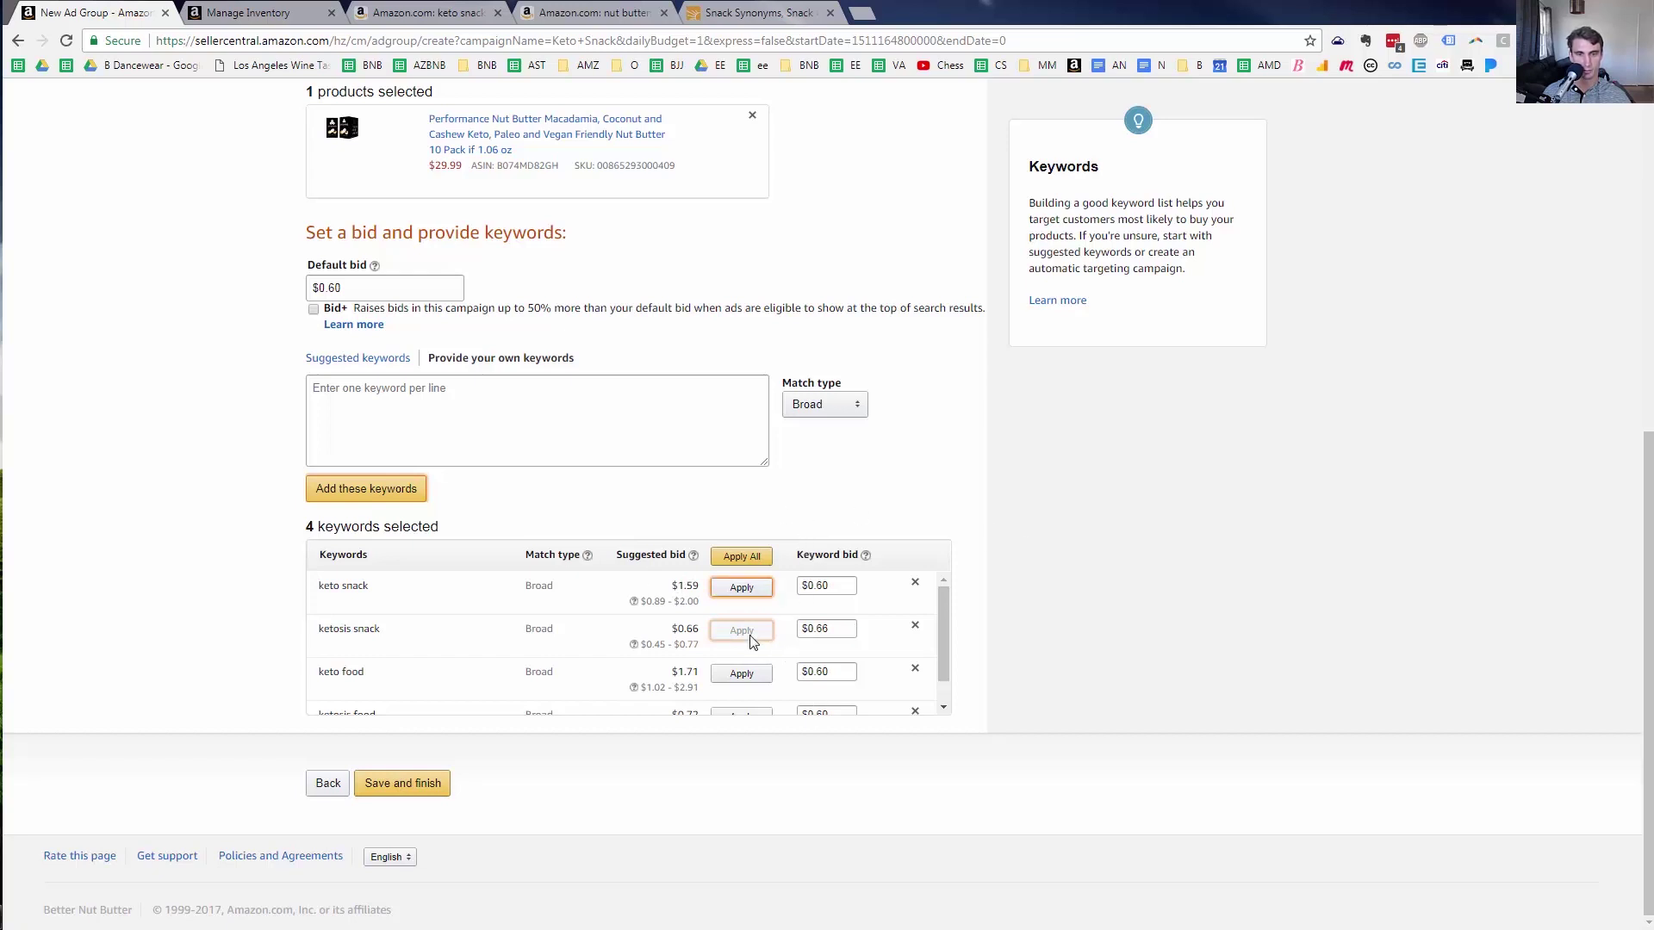
click(824, 584)
key(ctrl+a)
text(.89)
Set the "keto food" bid to $1.02 and apply the suggested $0.72 bid to "ketosis food"
click(846, 635)
click(837, 677)
key(ctrl+a)
text(1.02)
scroll(785, 680, down, 1)
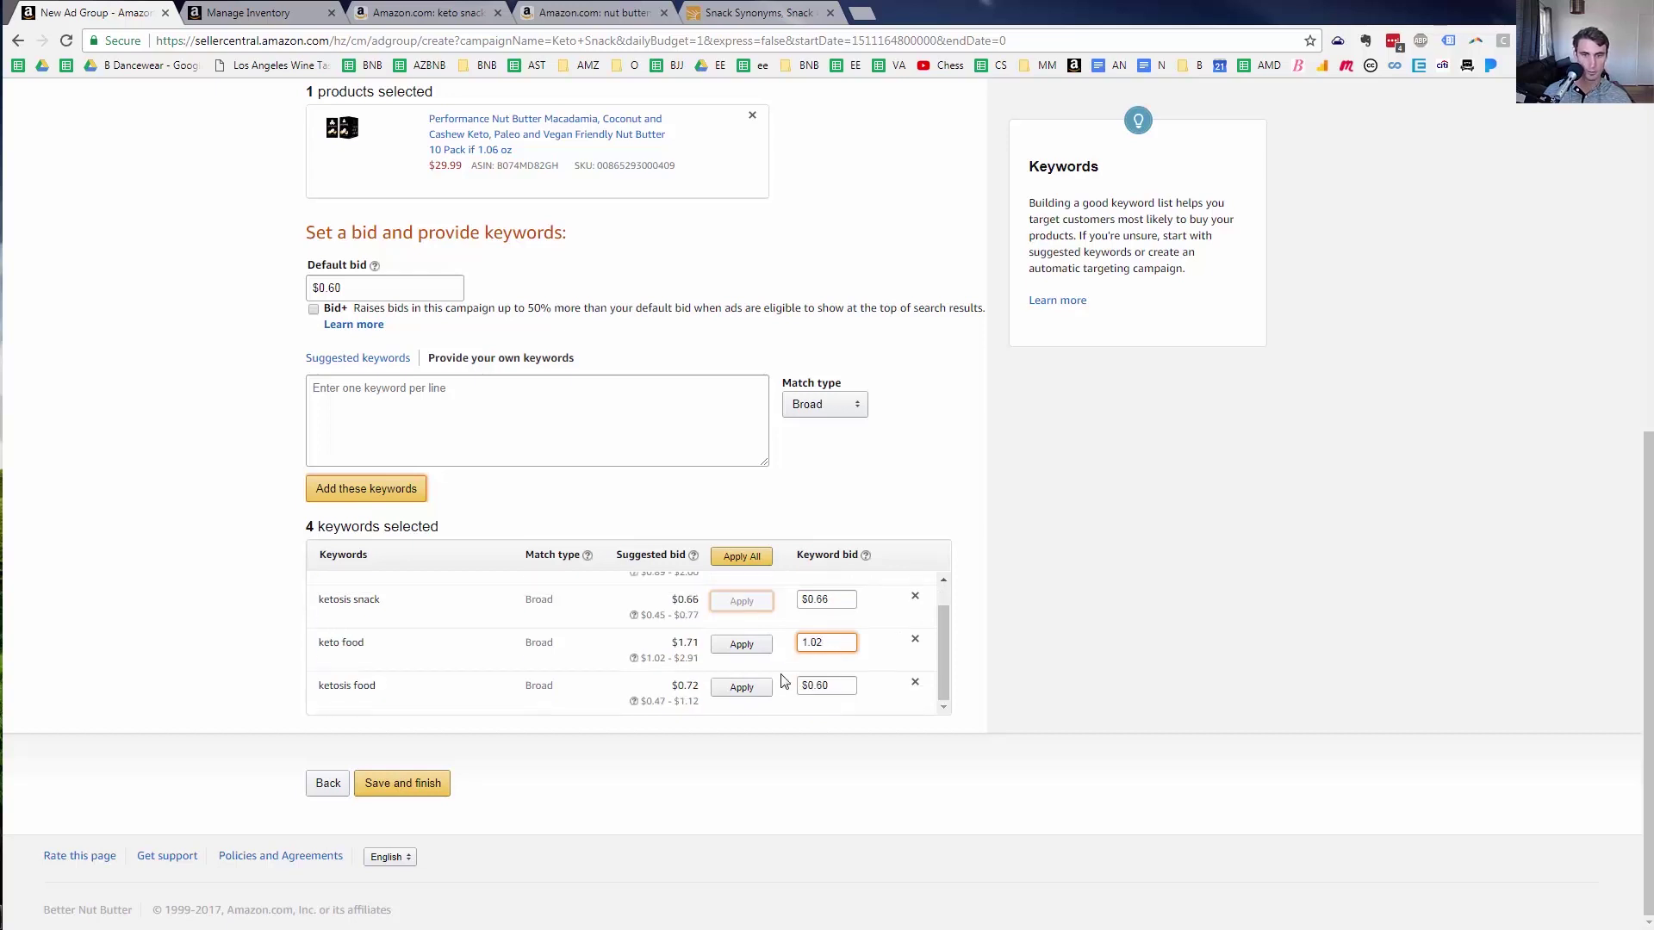
click(743, 689)
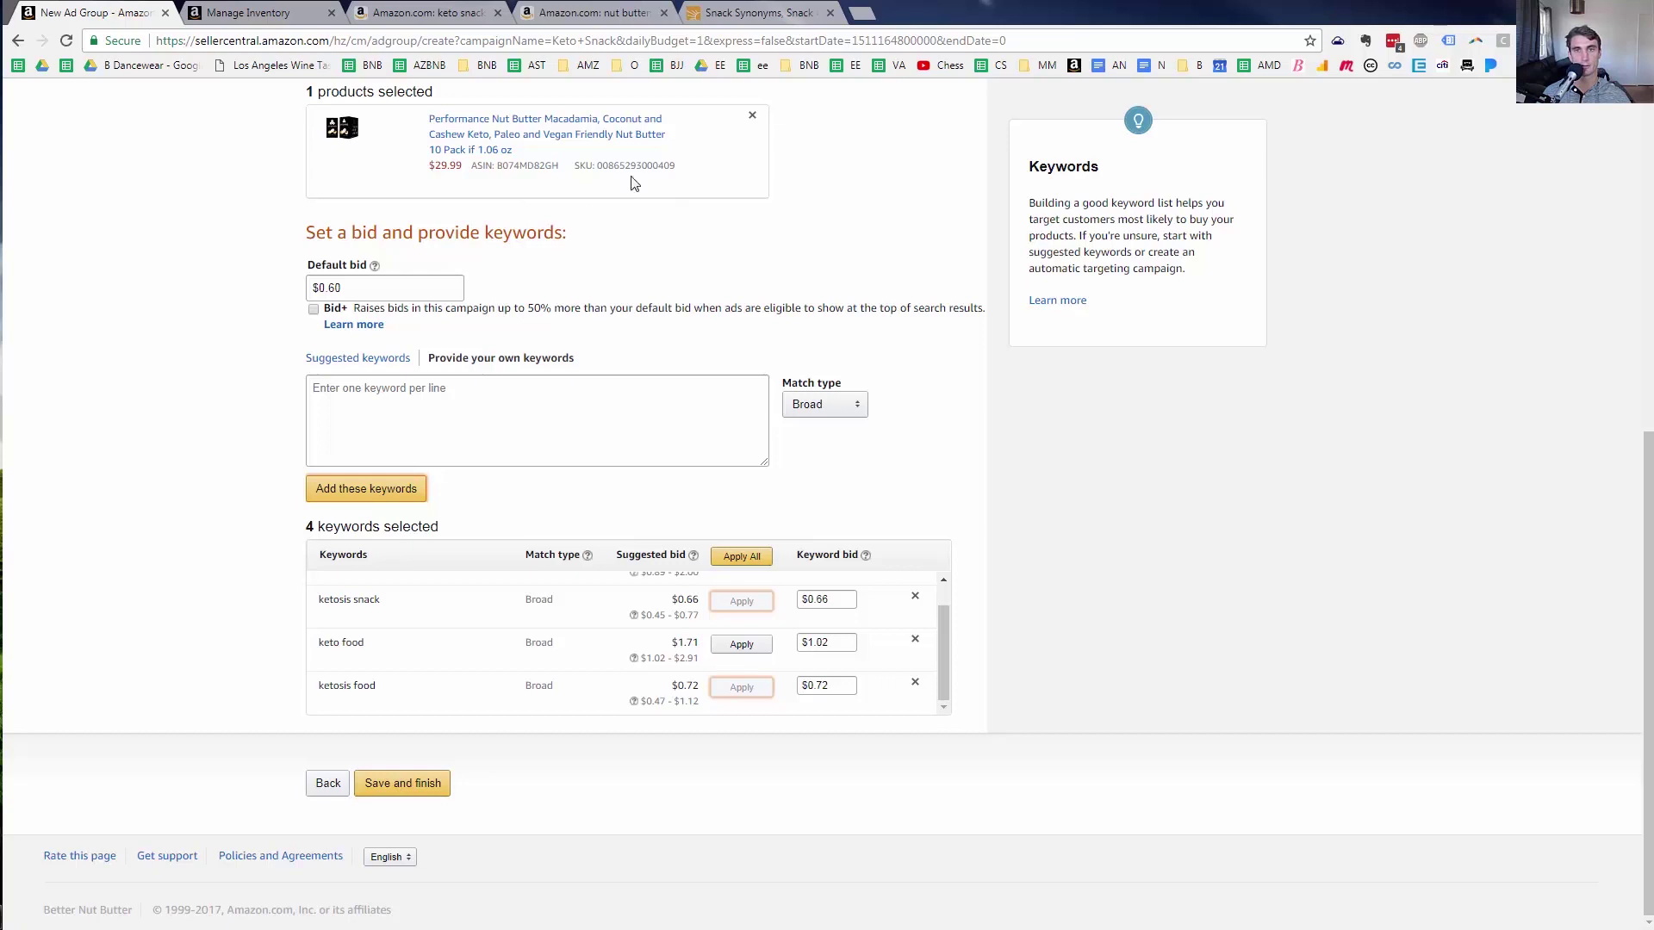
Open adwords.com in a new browser tab
click(863, 13)
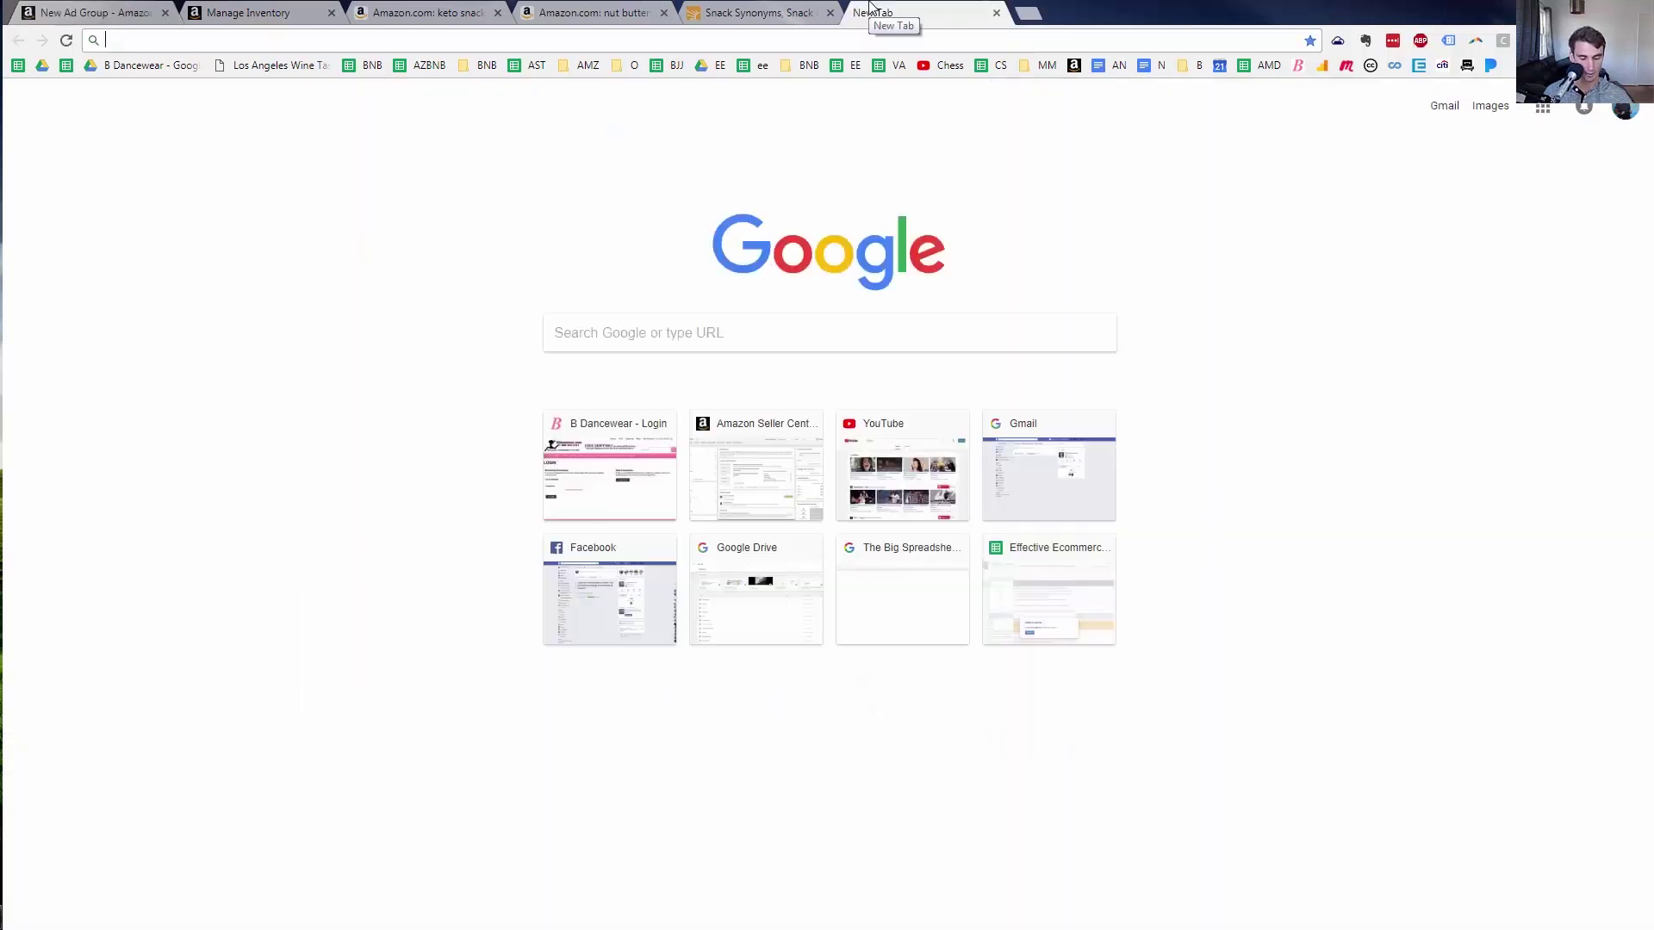
text(g)
key(BackSpace)
text(adwords.com)
key(Return)
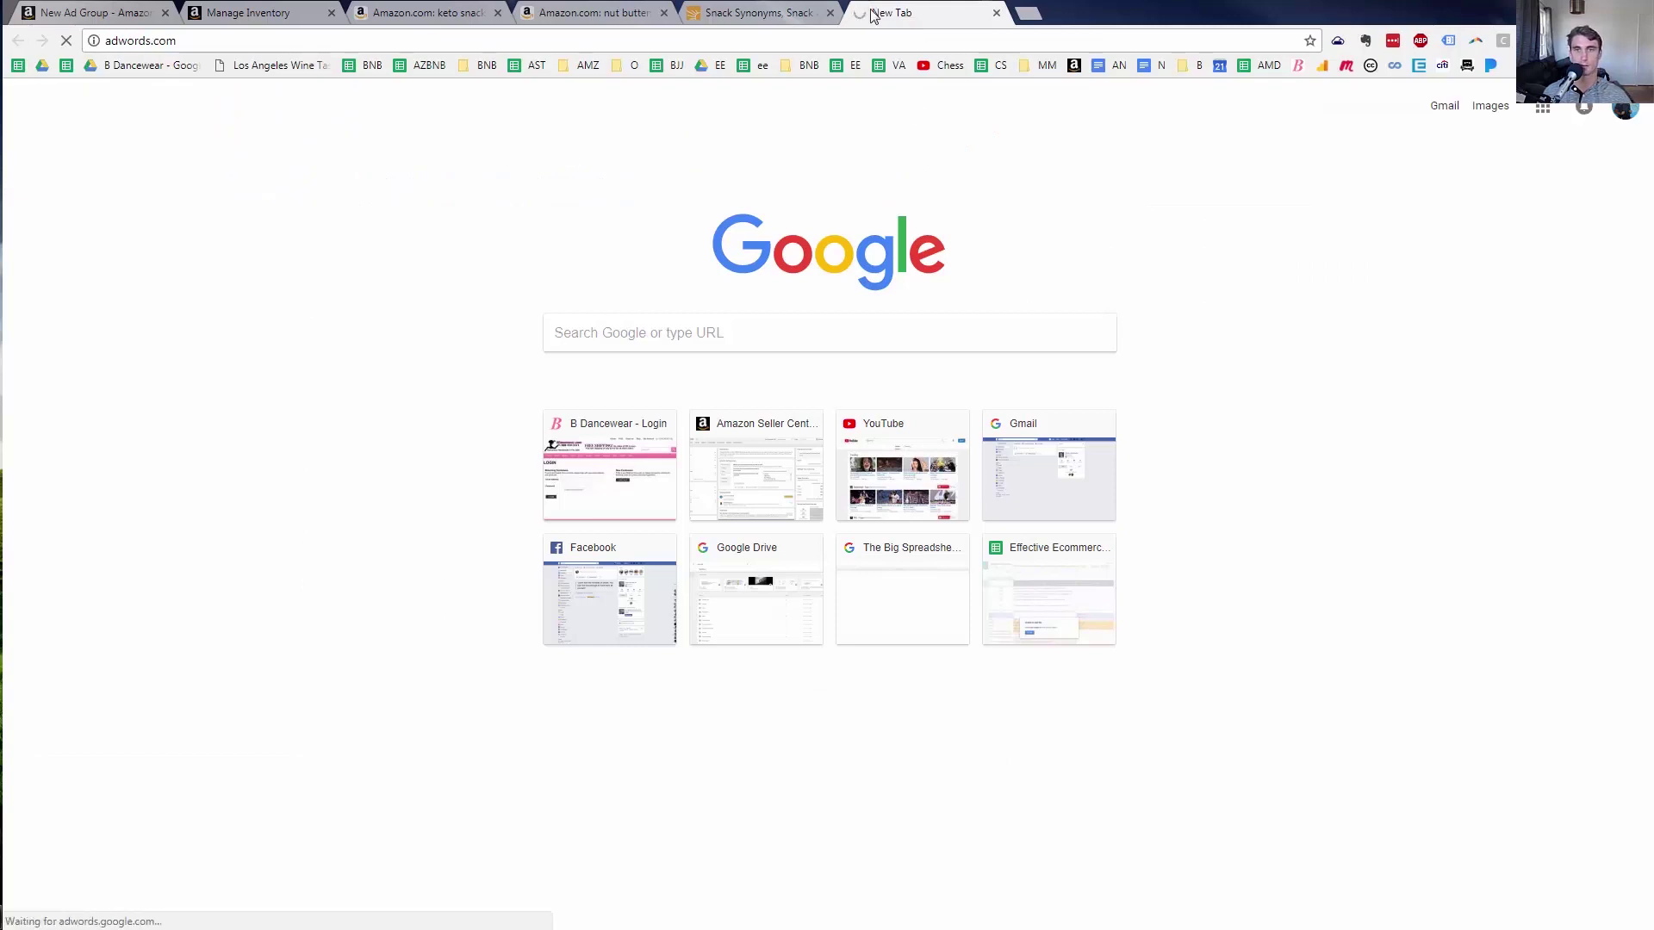
Search Google for "keyword planner" in another new browser tab
click(1027, 15)
text(keyword planner)
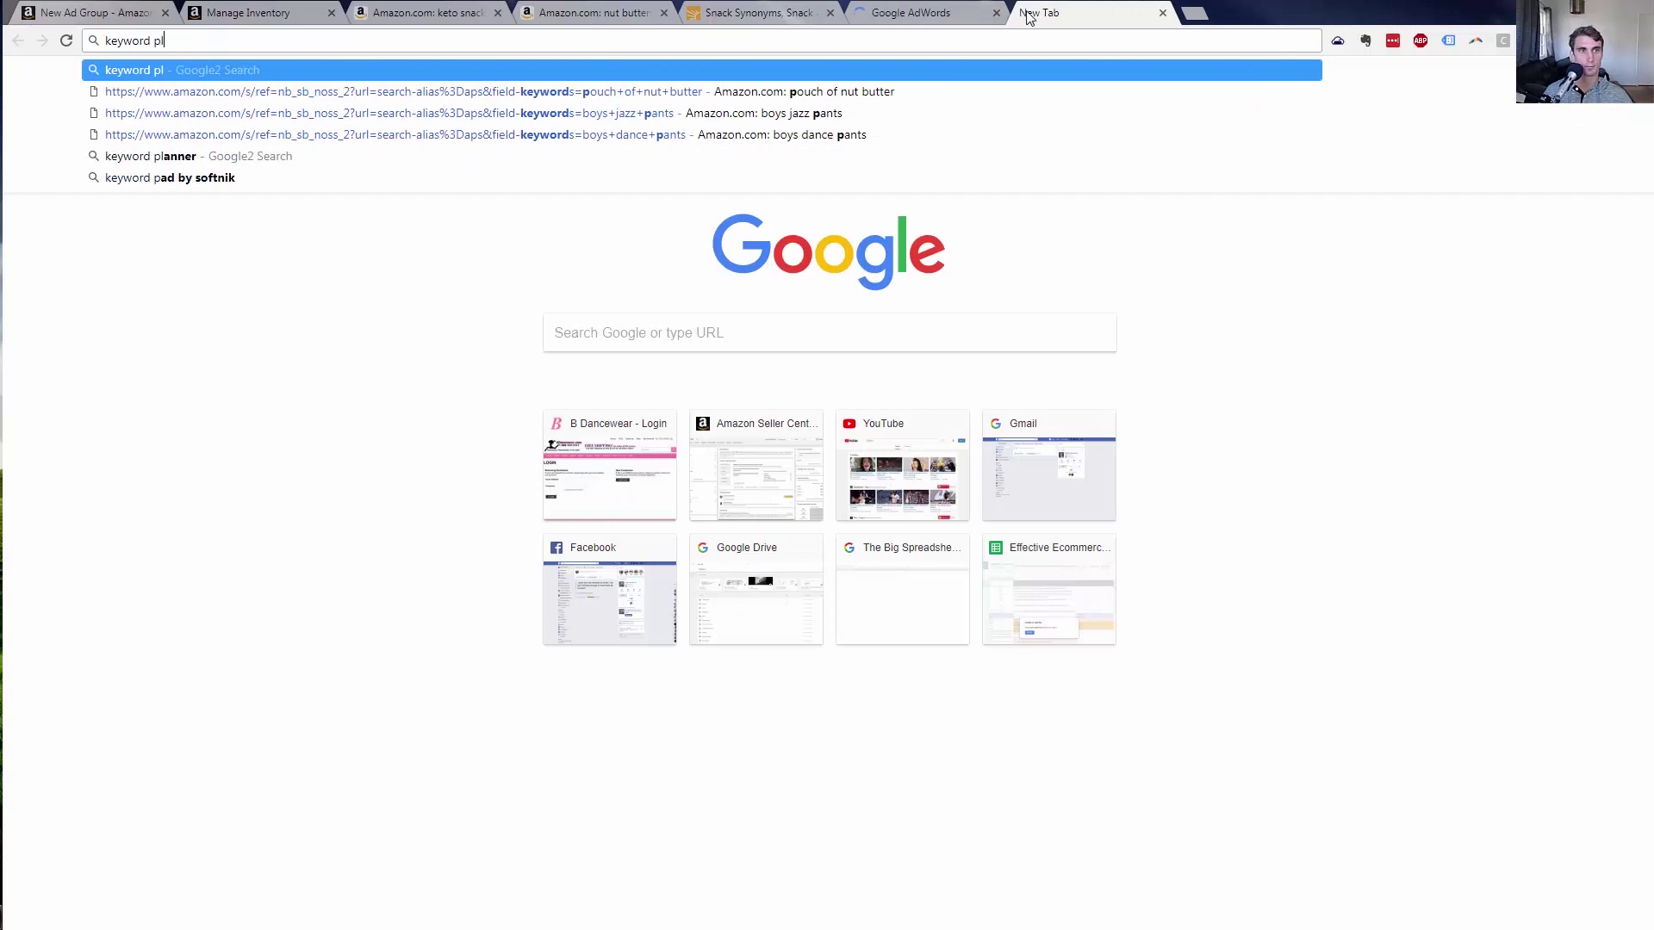
key(Return)
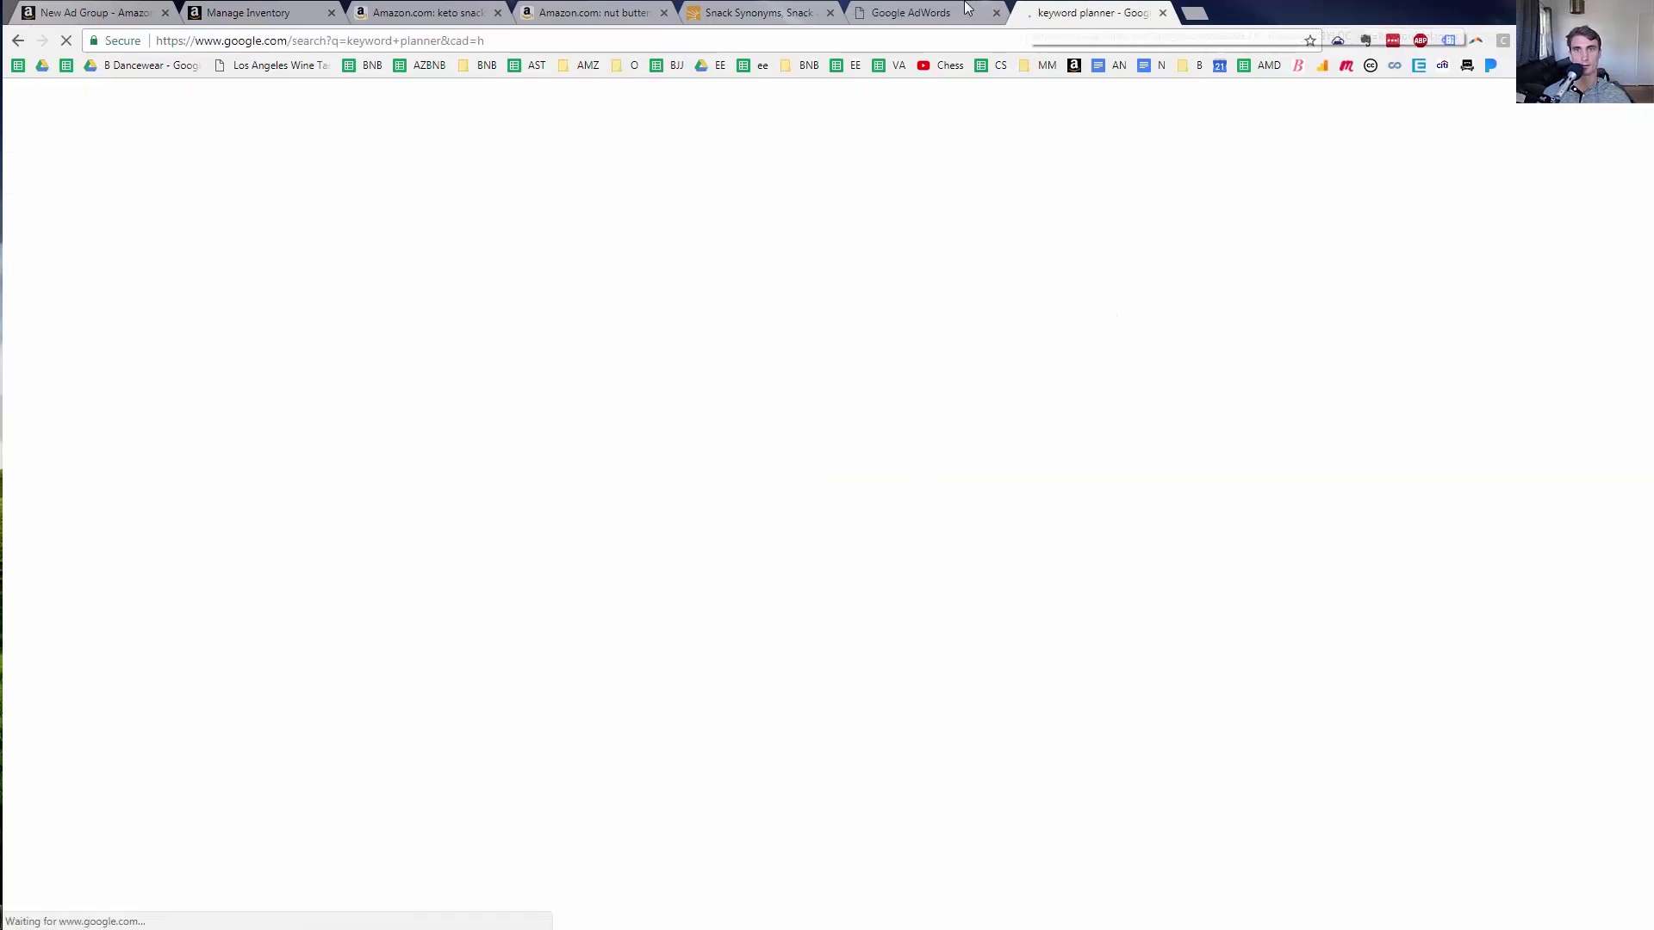
Enter the AdWords account and open its Keyword Planner
click(967, 8)
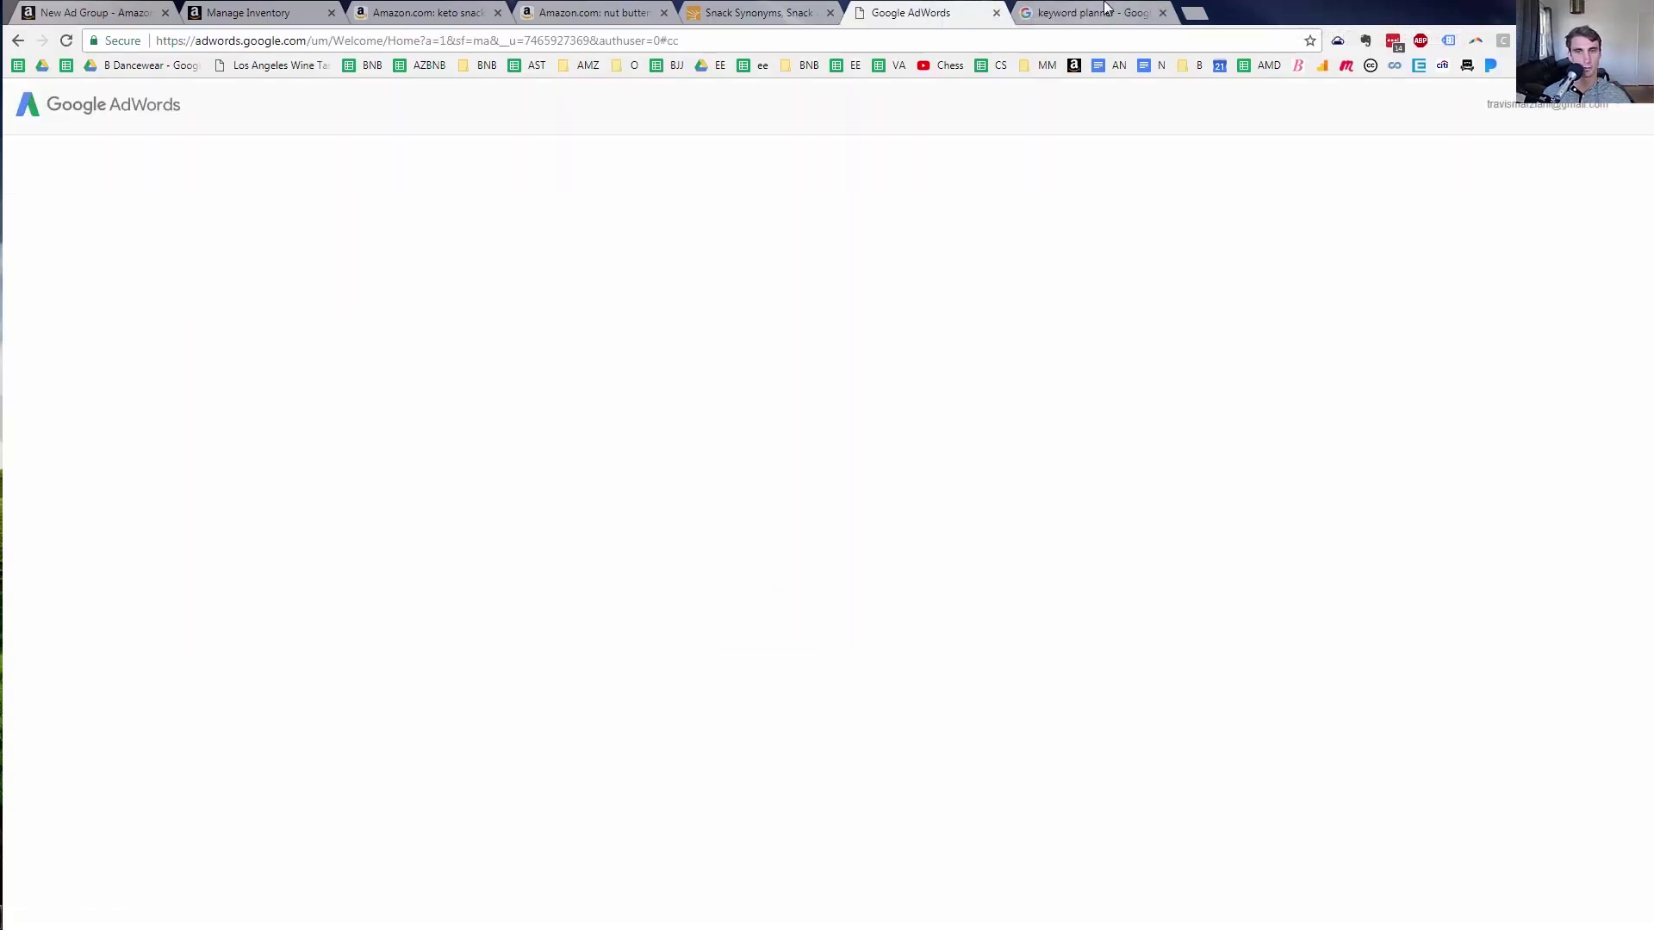
click(777, 509)
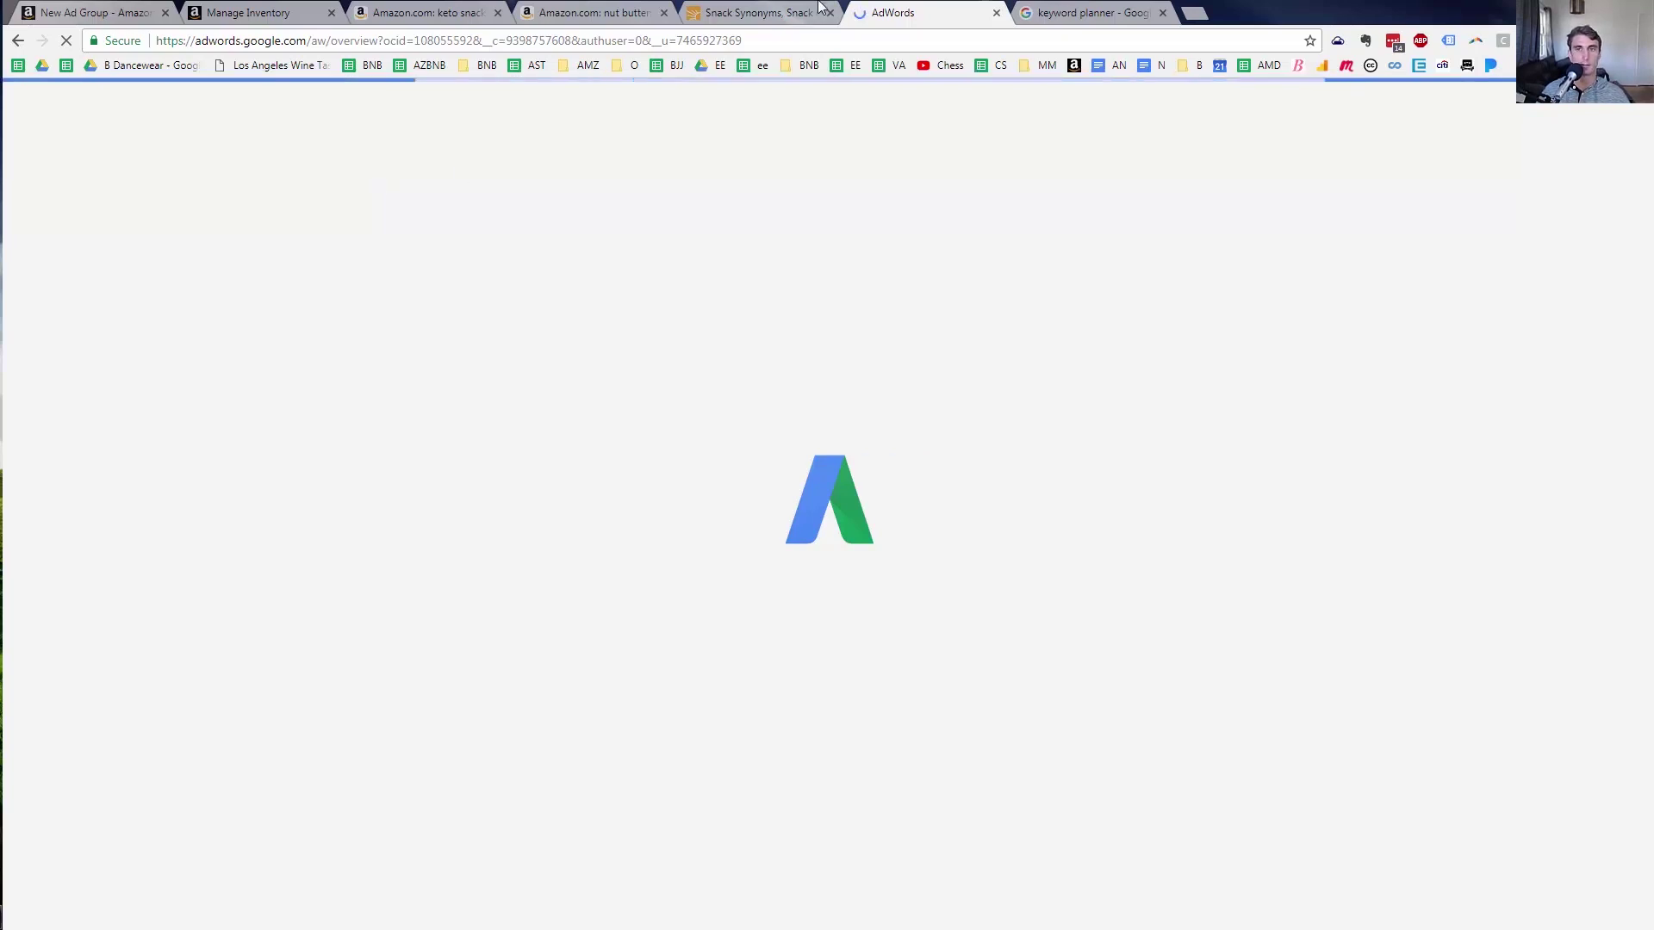
click(1090, 12)
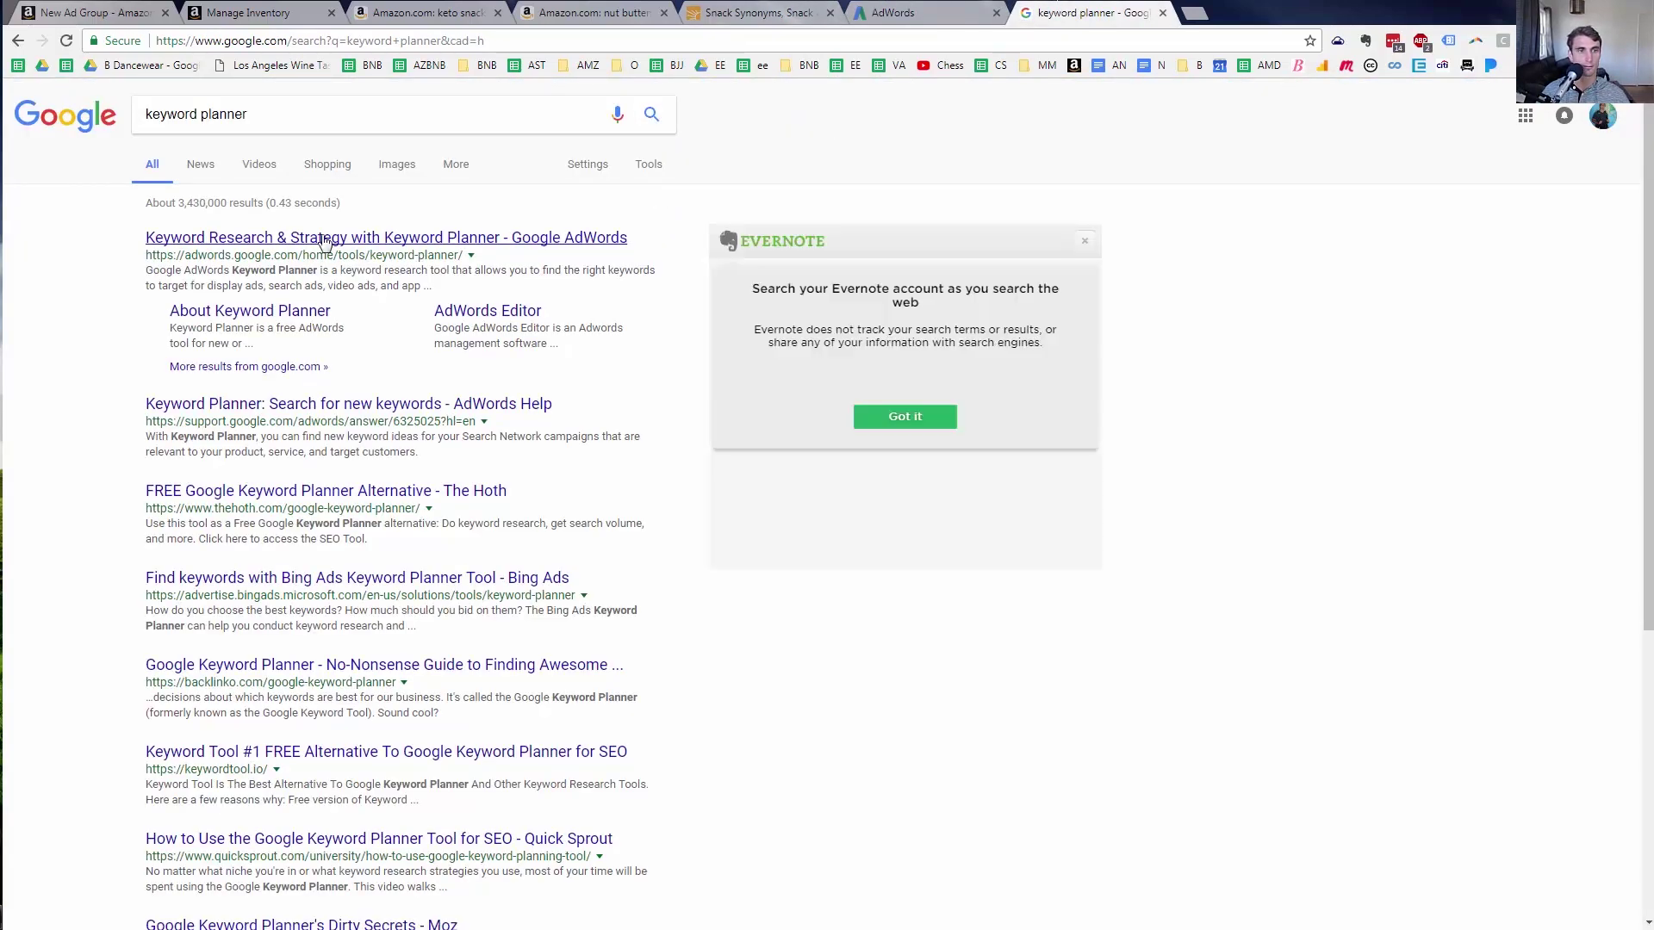
click(929, 9)
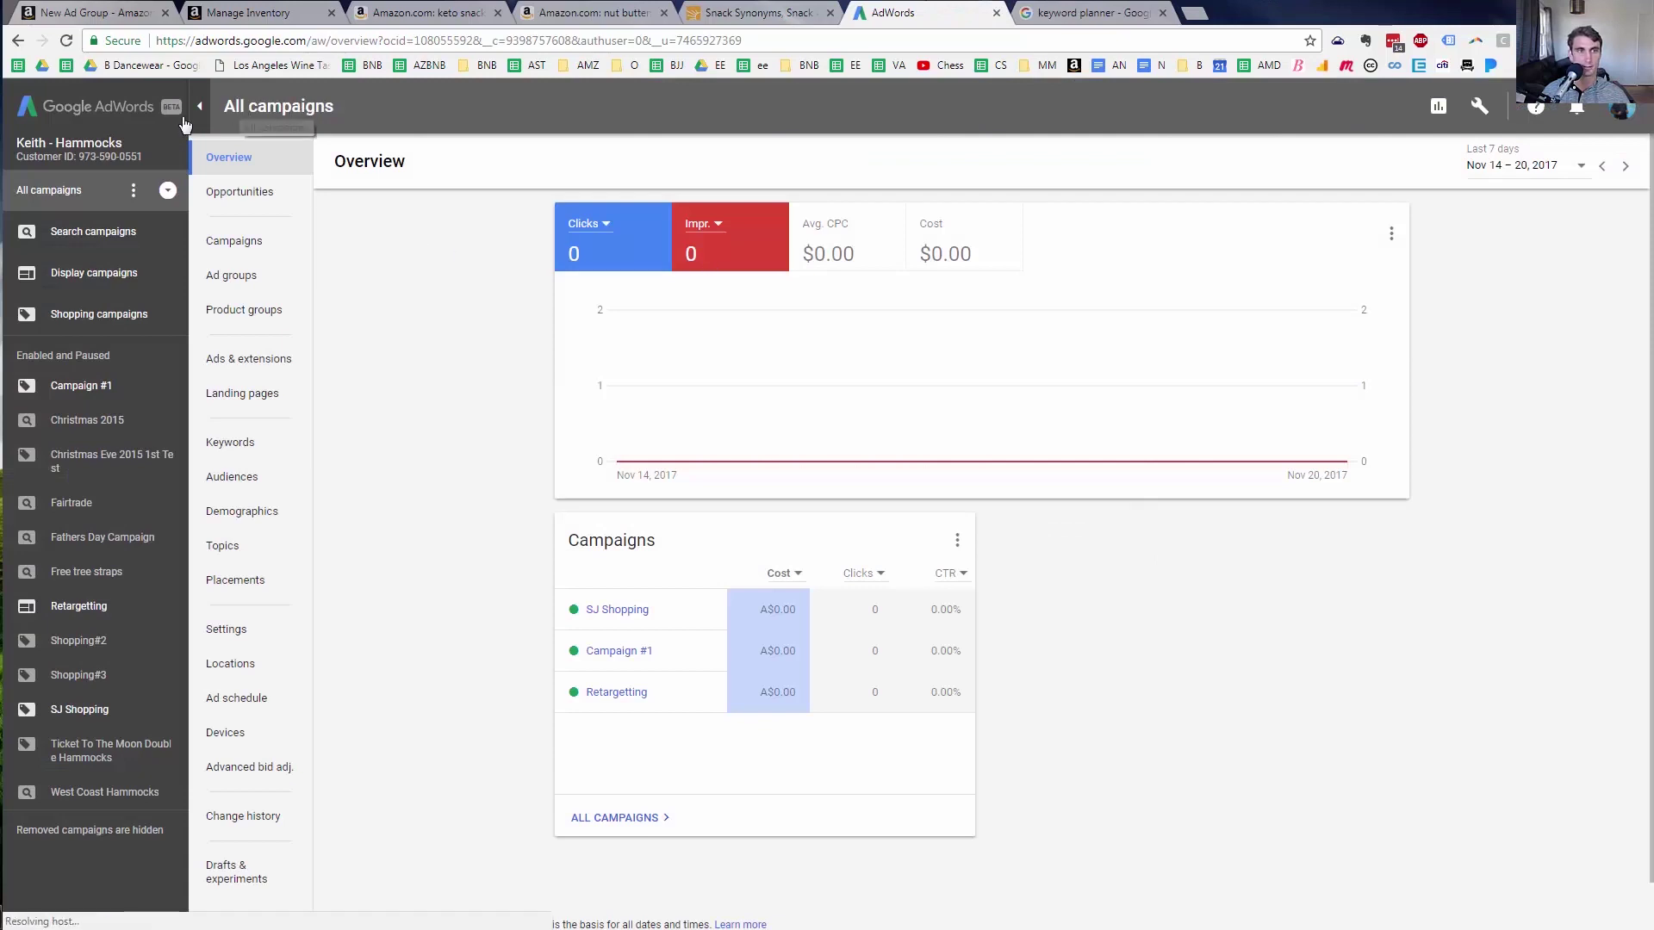
click(1479, 107)
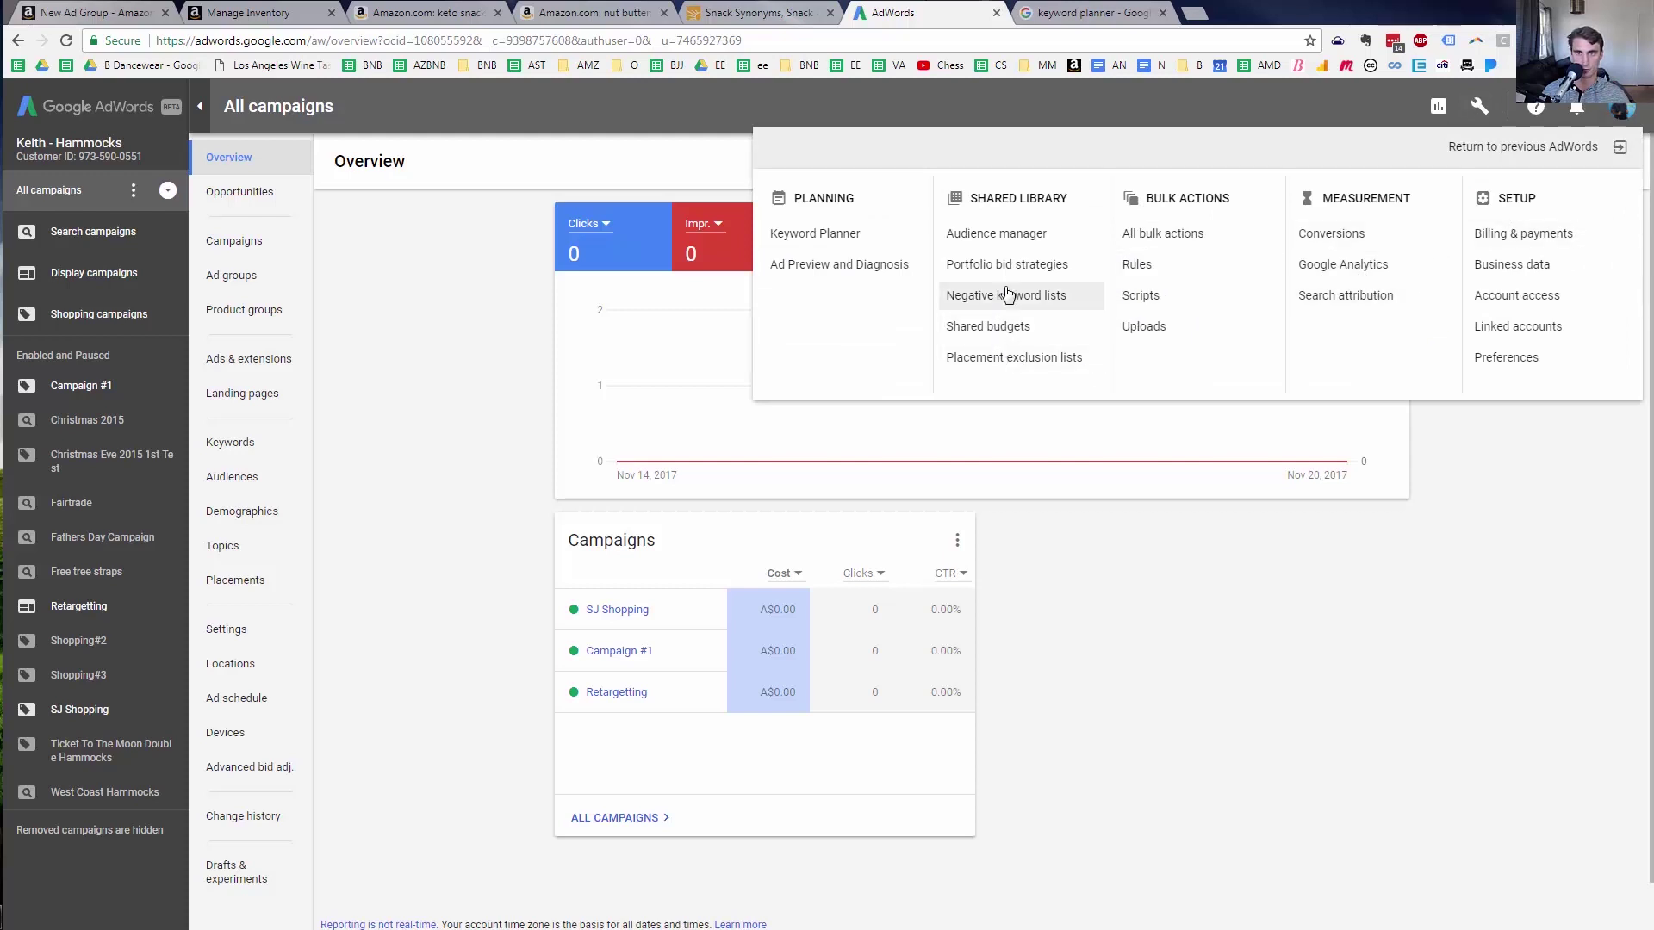
click(800, 242)
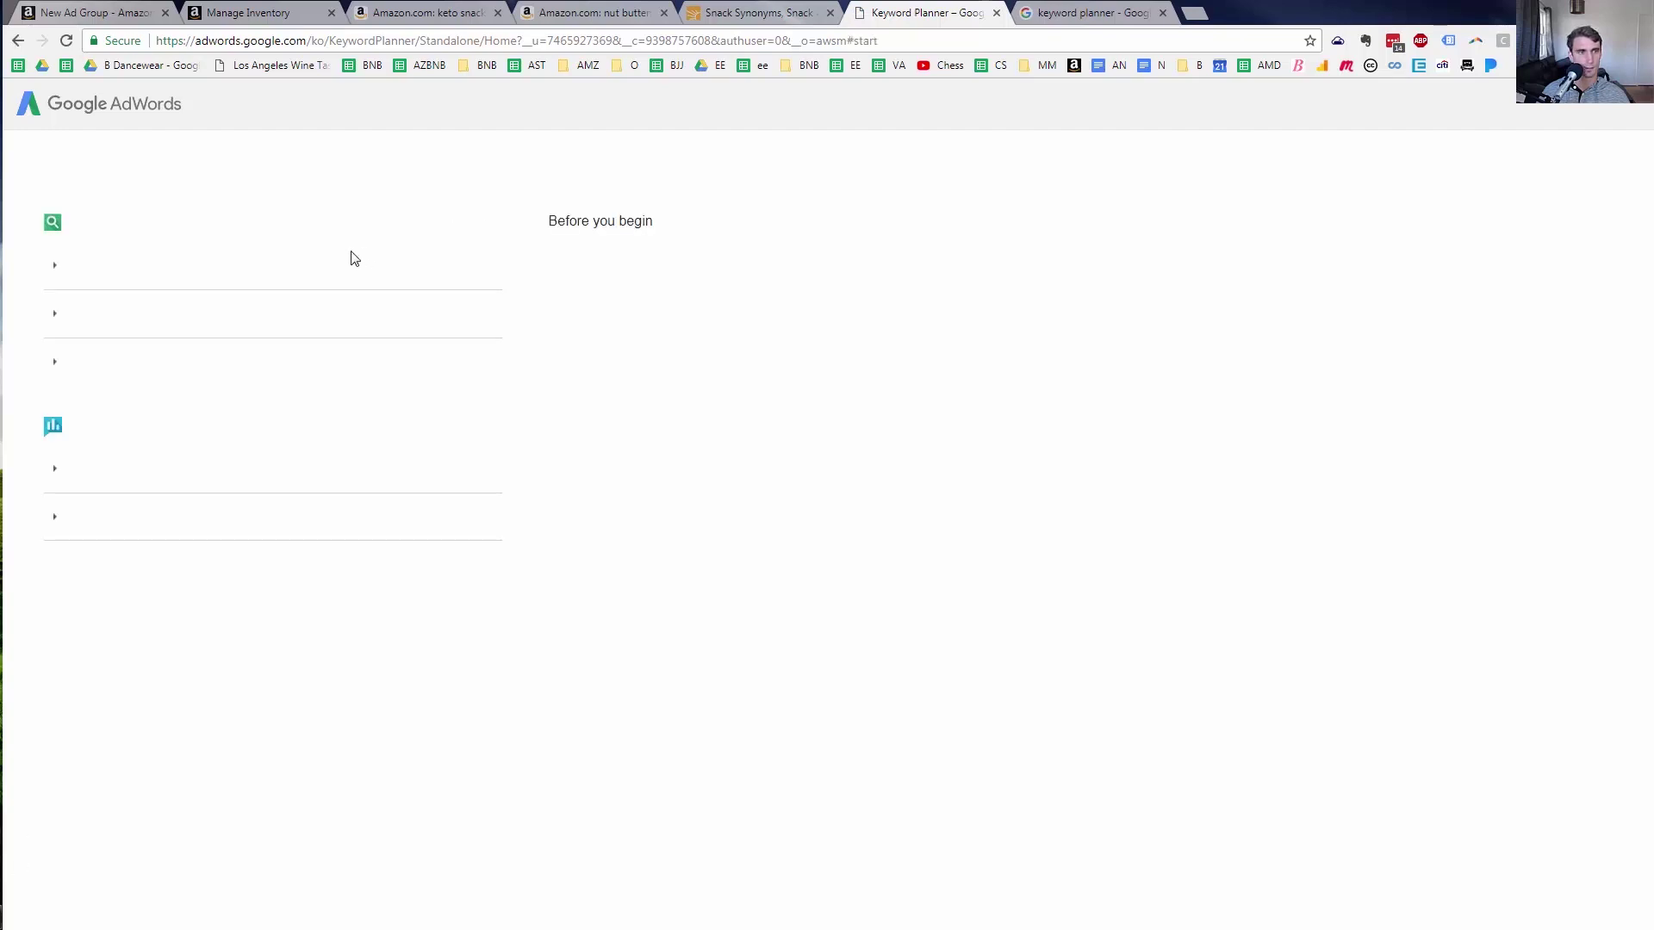
Get keyword ideas for "keto snack", then widen the search with "keto food", "ketosis snack" and "ketosis food"
click(141, 292)
click(188, 357)
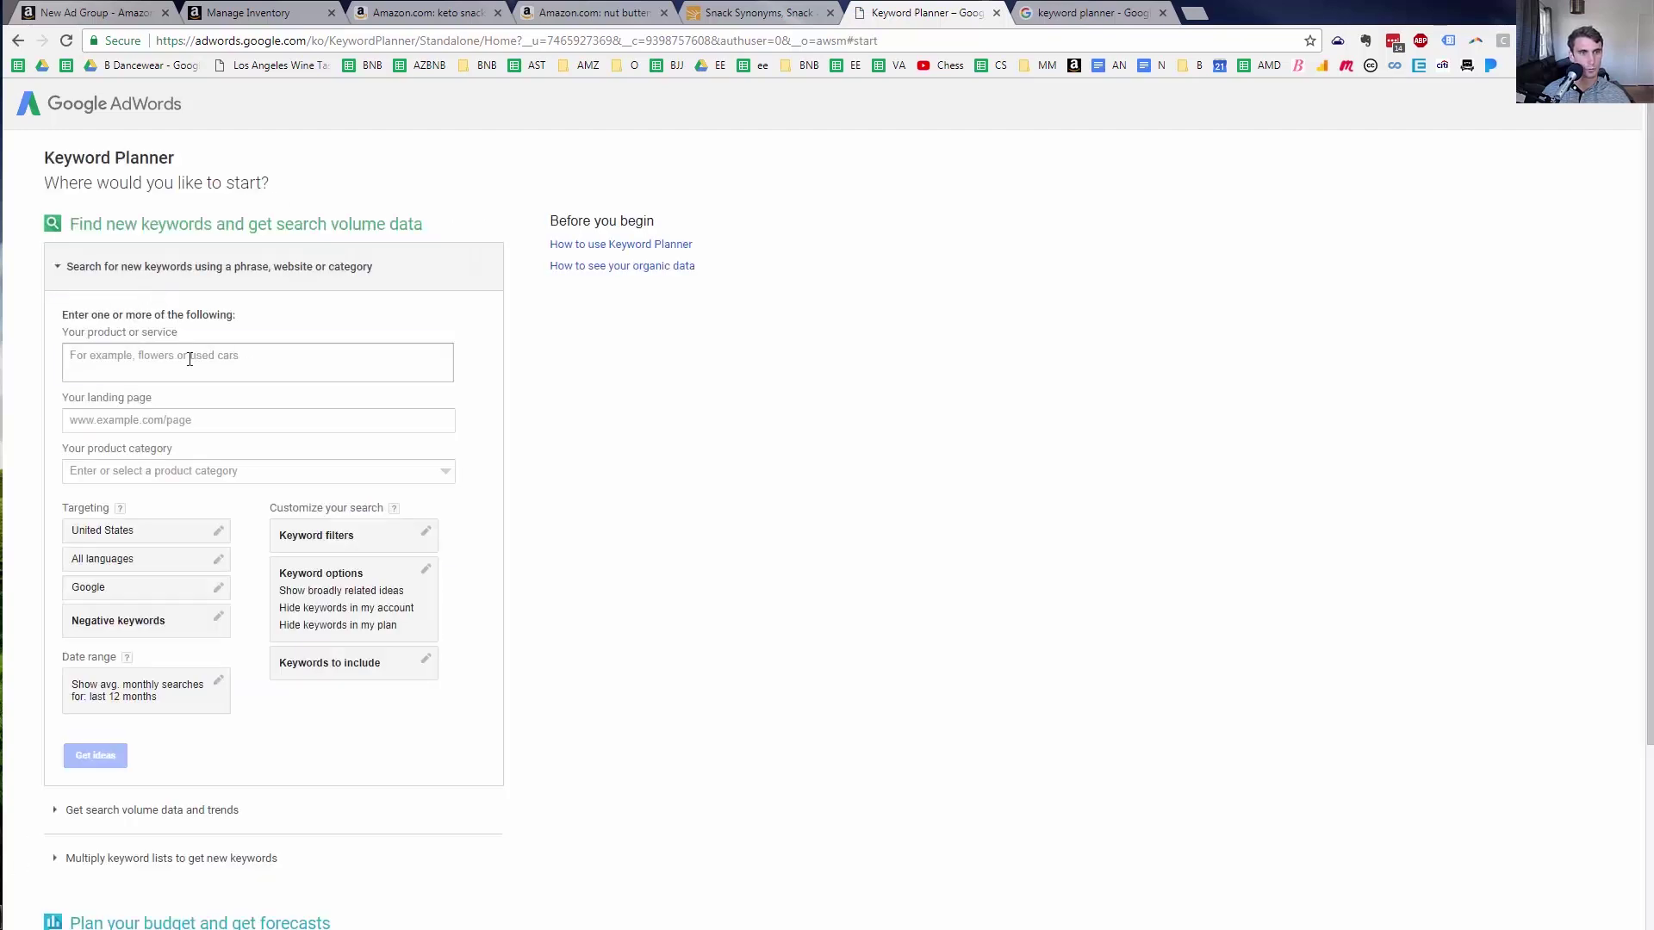
text(keto snack)
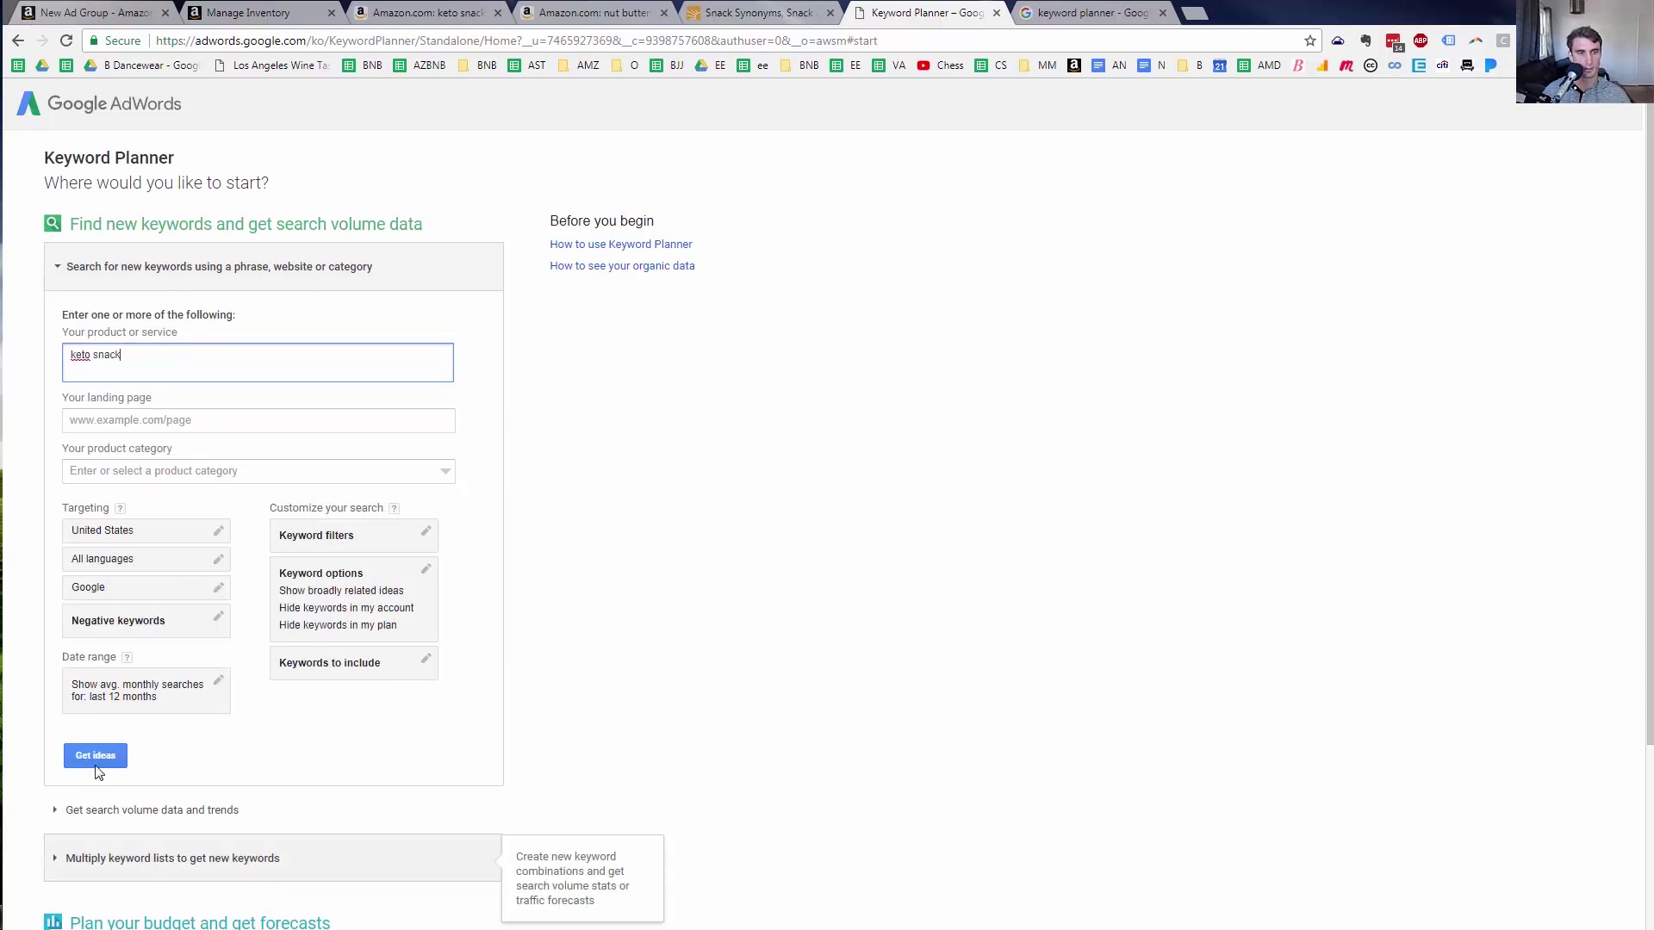
click(96, 757)
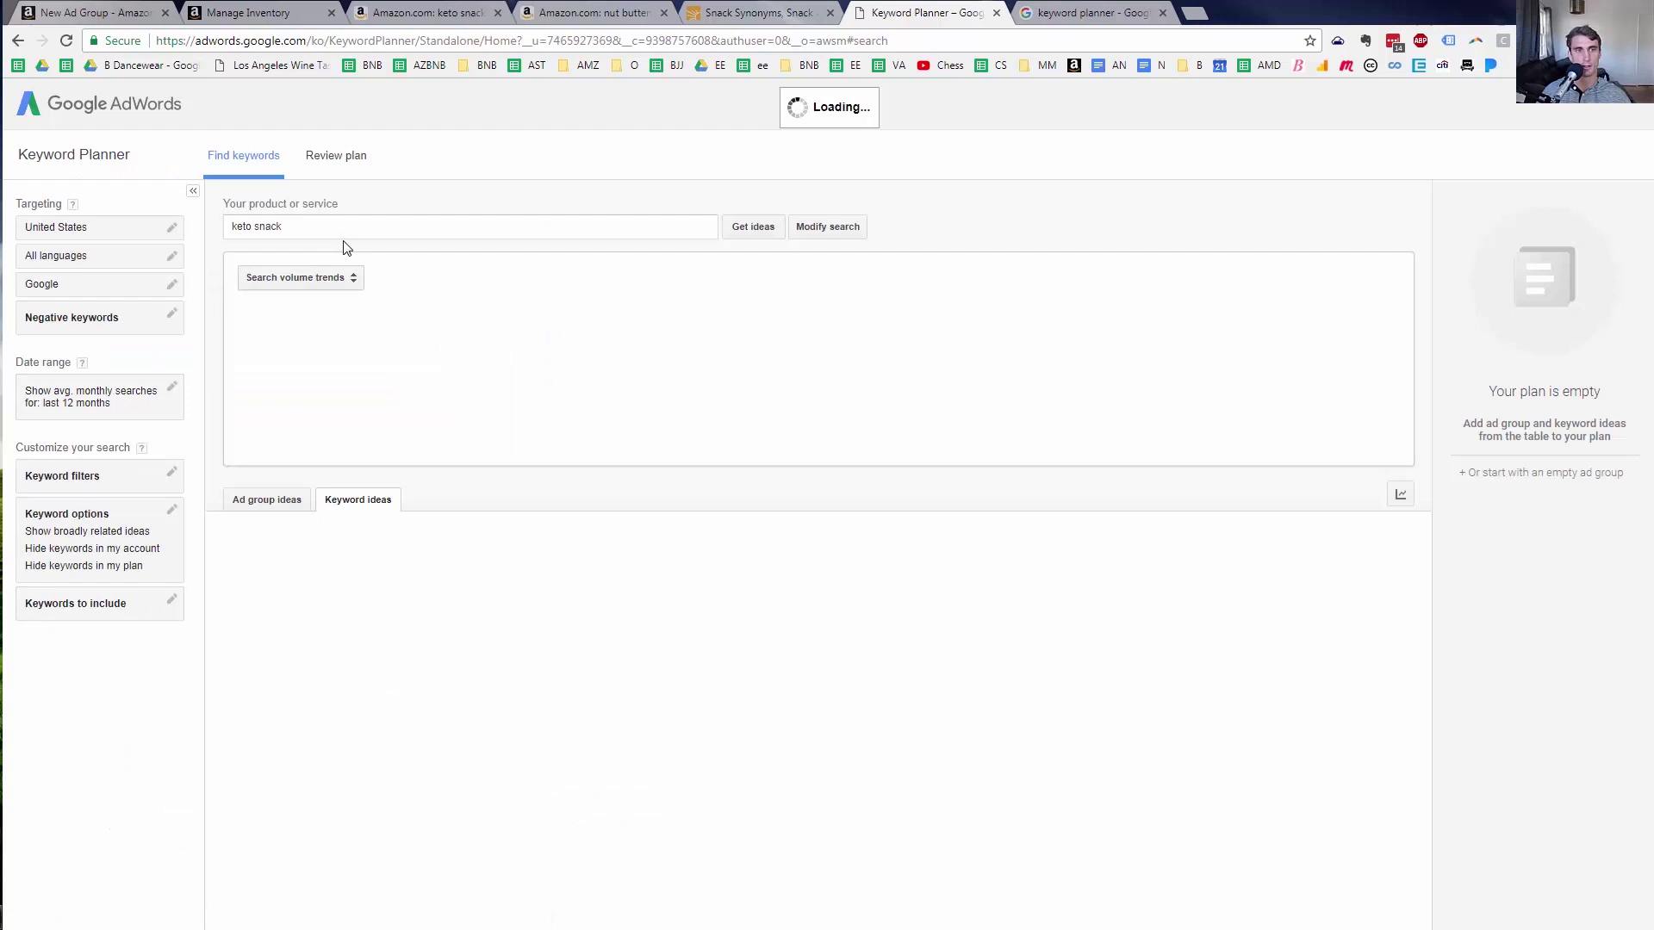
click(338, 232)
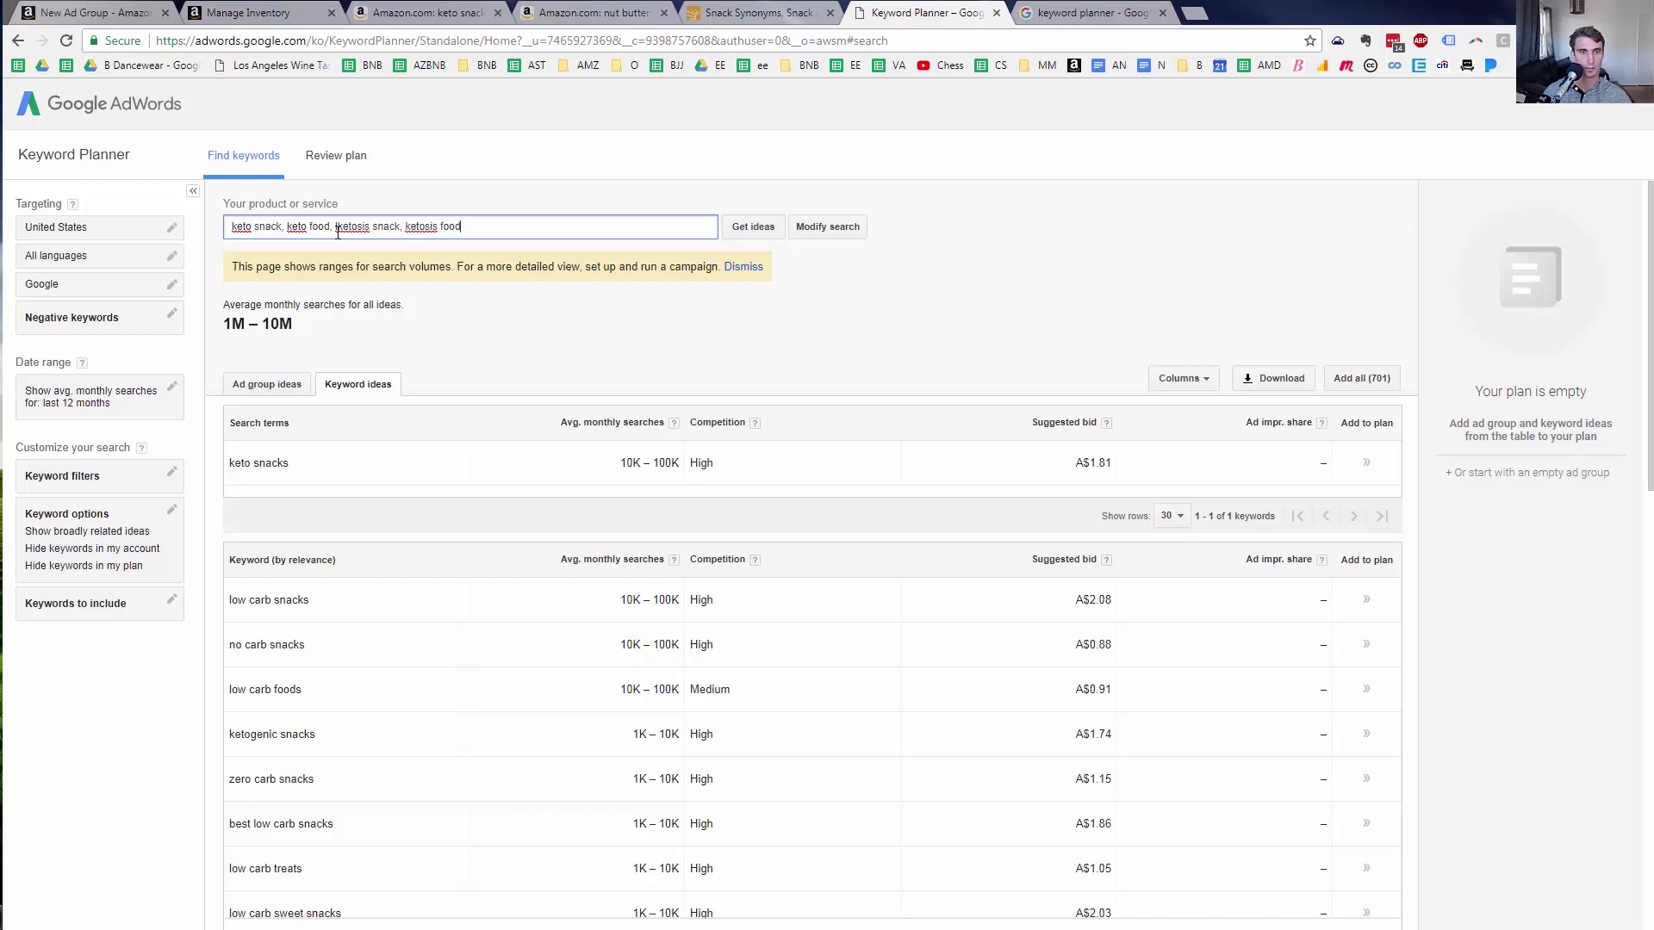
click(752, 233)
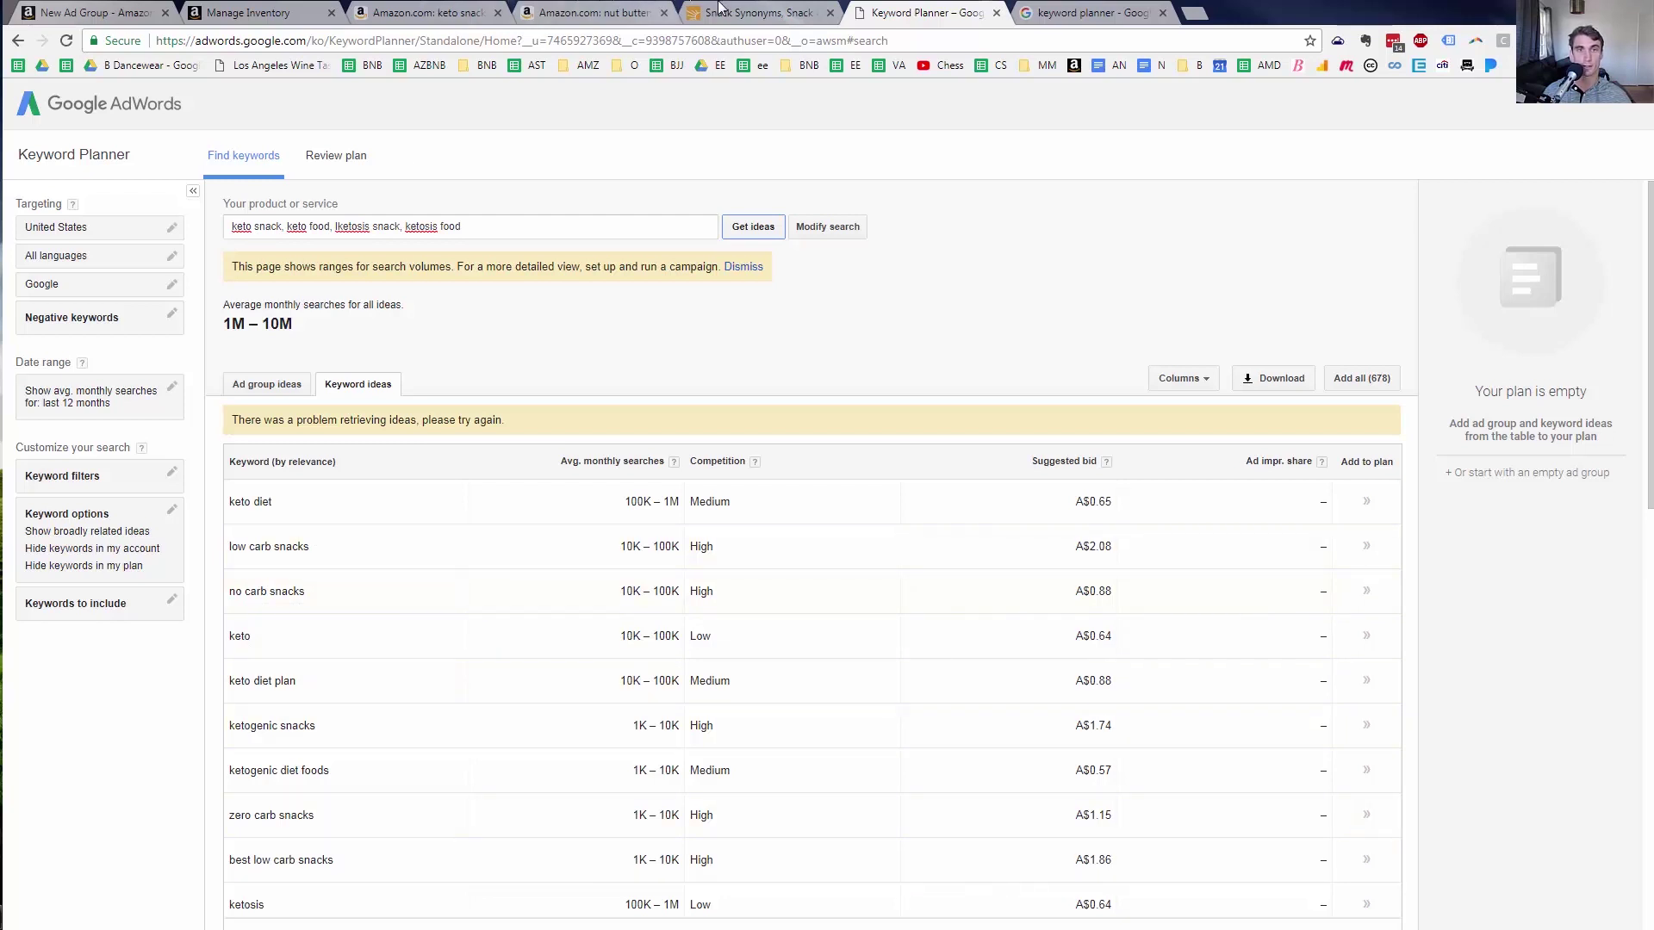
Return to the Keto Snack ad group and add "Ketogenic snacks" and "ketogenic food" as broad-match keywords
click(442, 10)
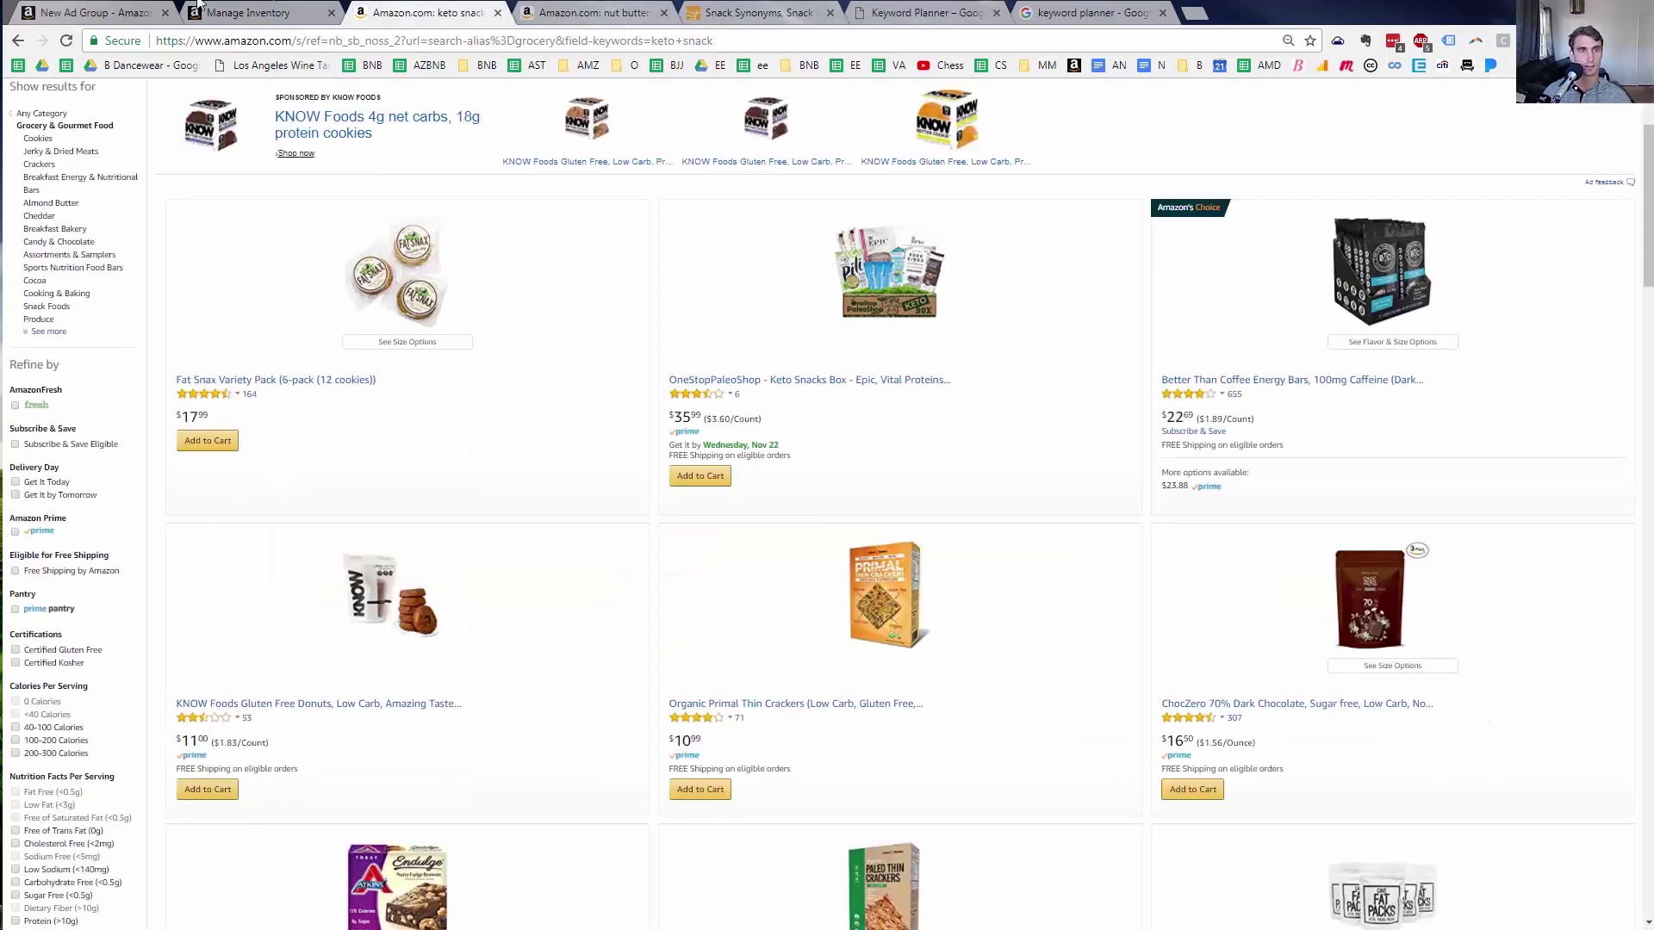
click(280, 11)
click(116, 10)
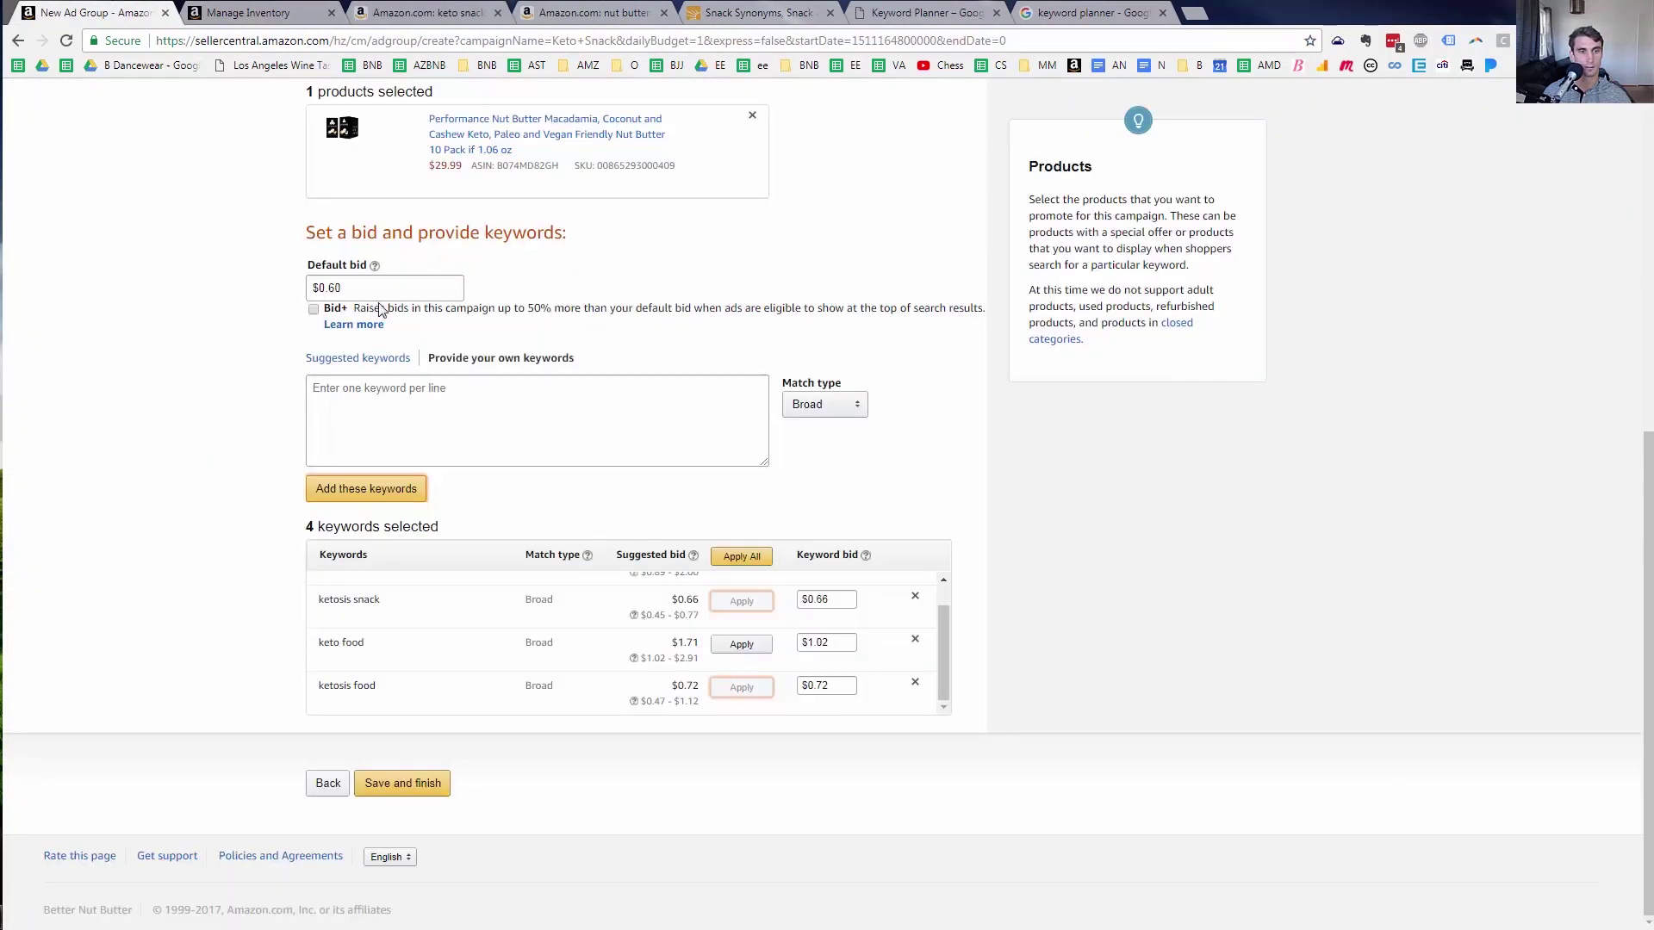
click(469, 425)
text(Ketogenic snacks)
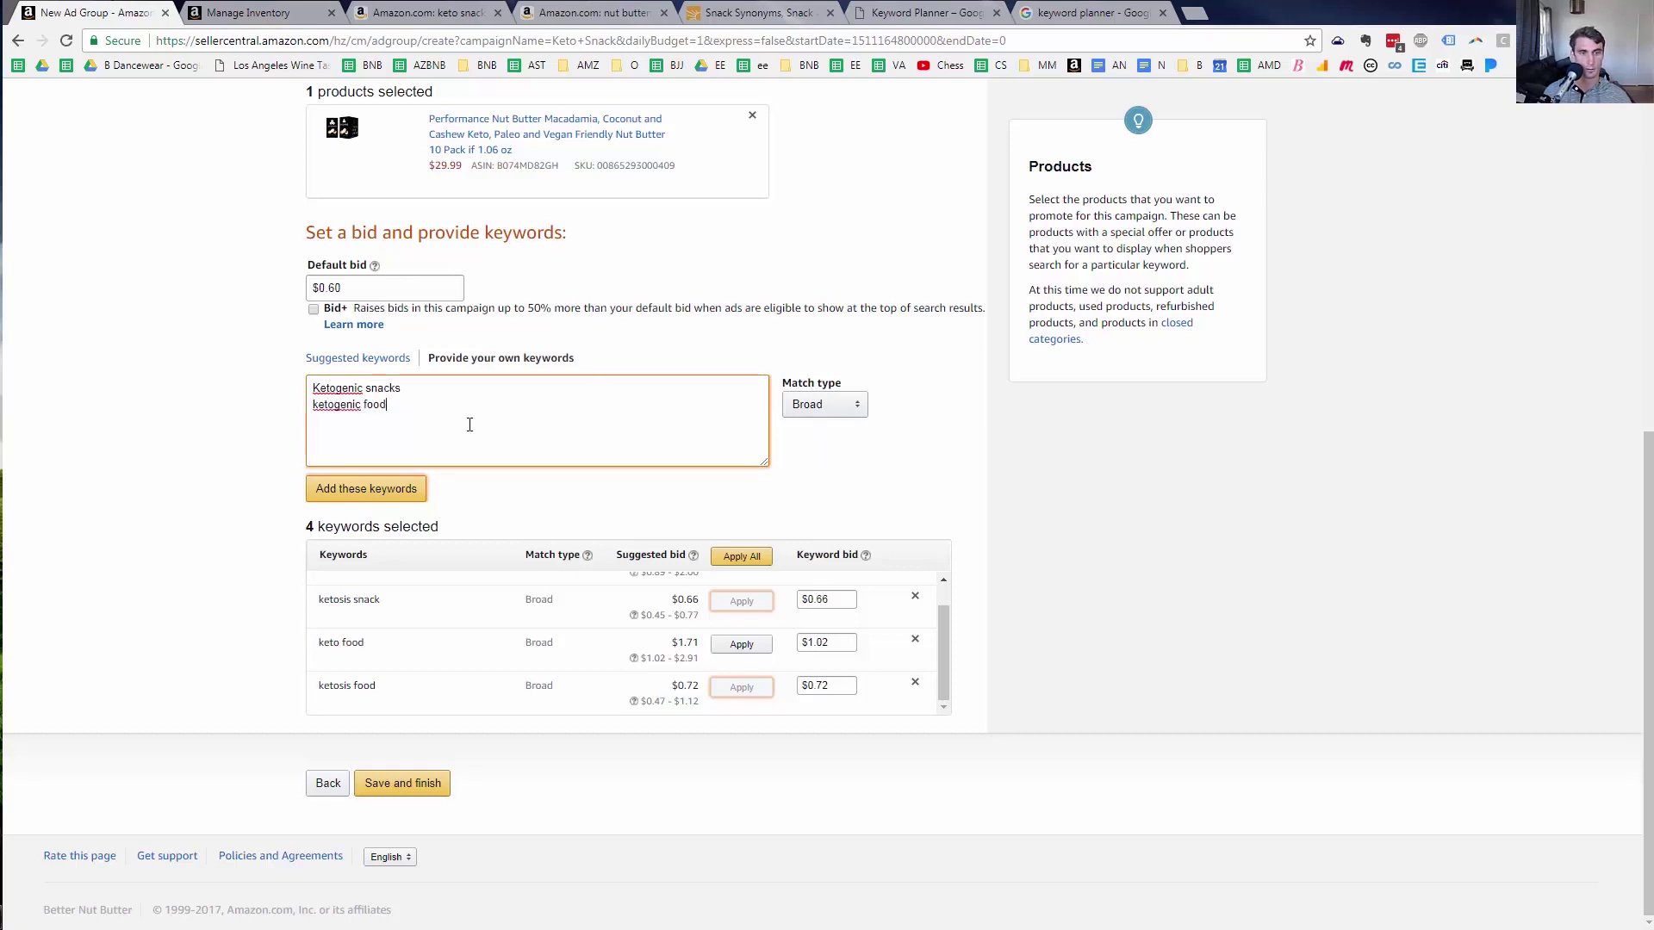
click(387, 498)
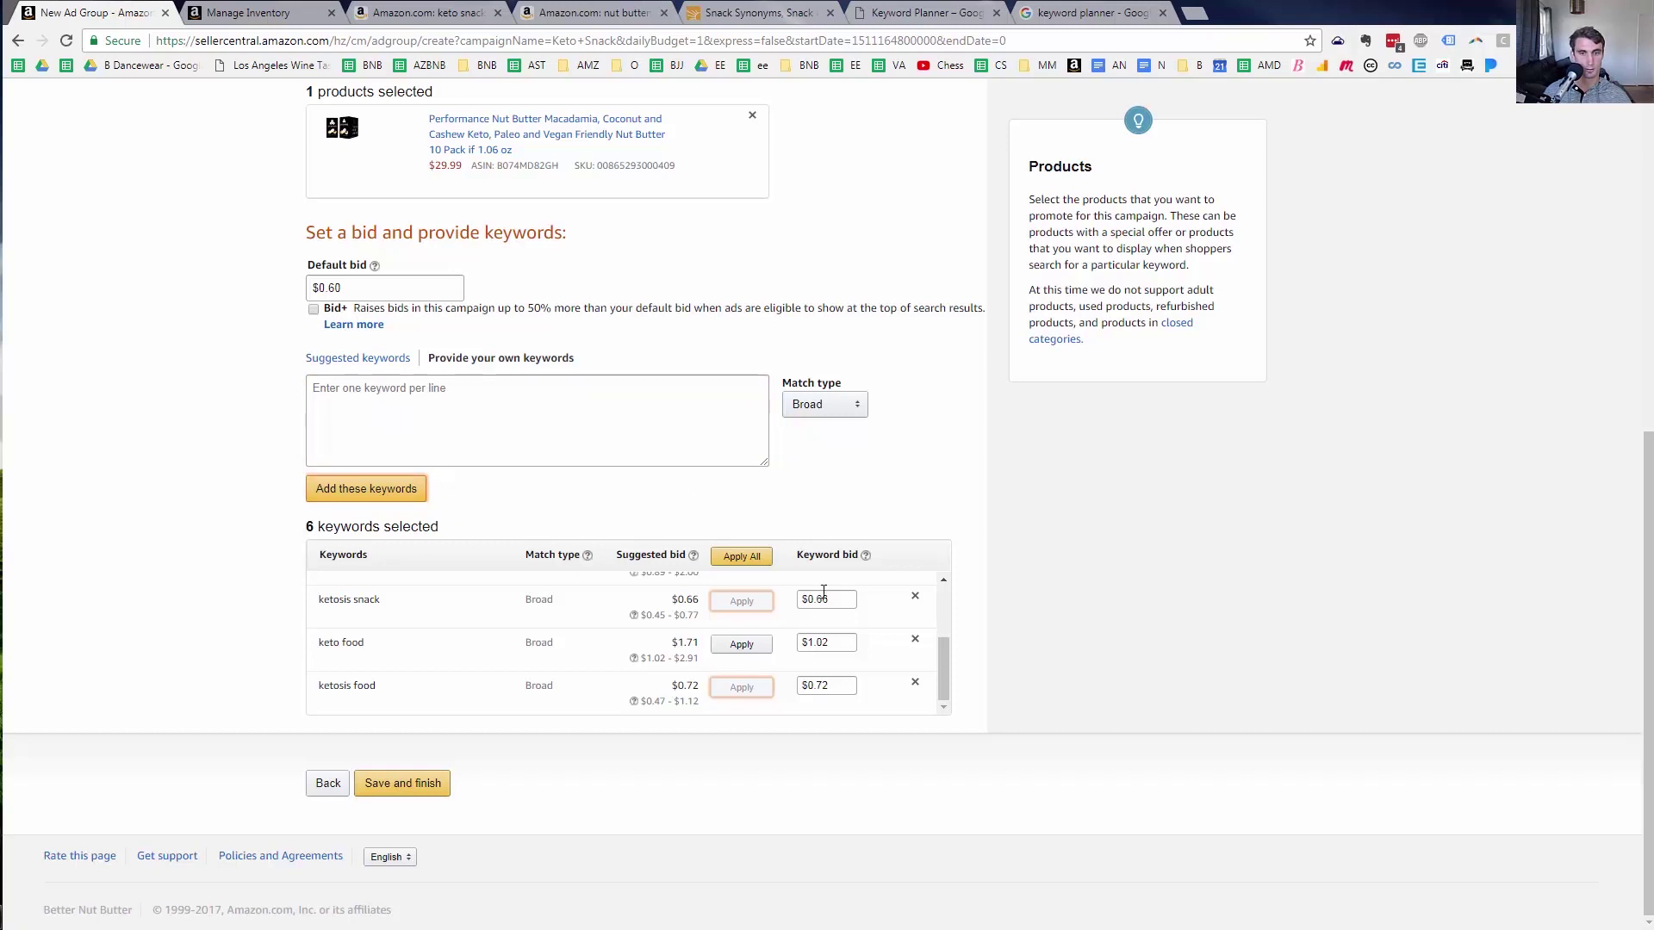
Apply the suggested $0.93 bid to "Ketogenic snacks" and set the "ketogenic food" bid to $0.69
scroll(851, 633, up, 5)
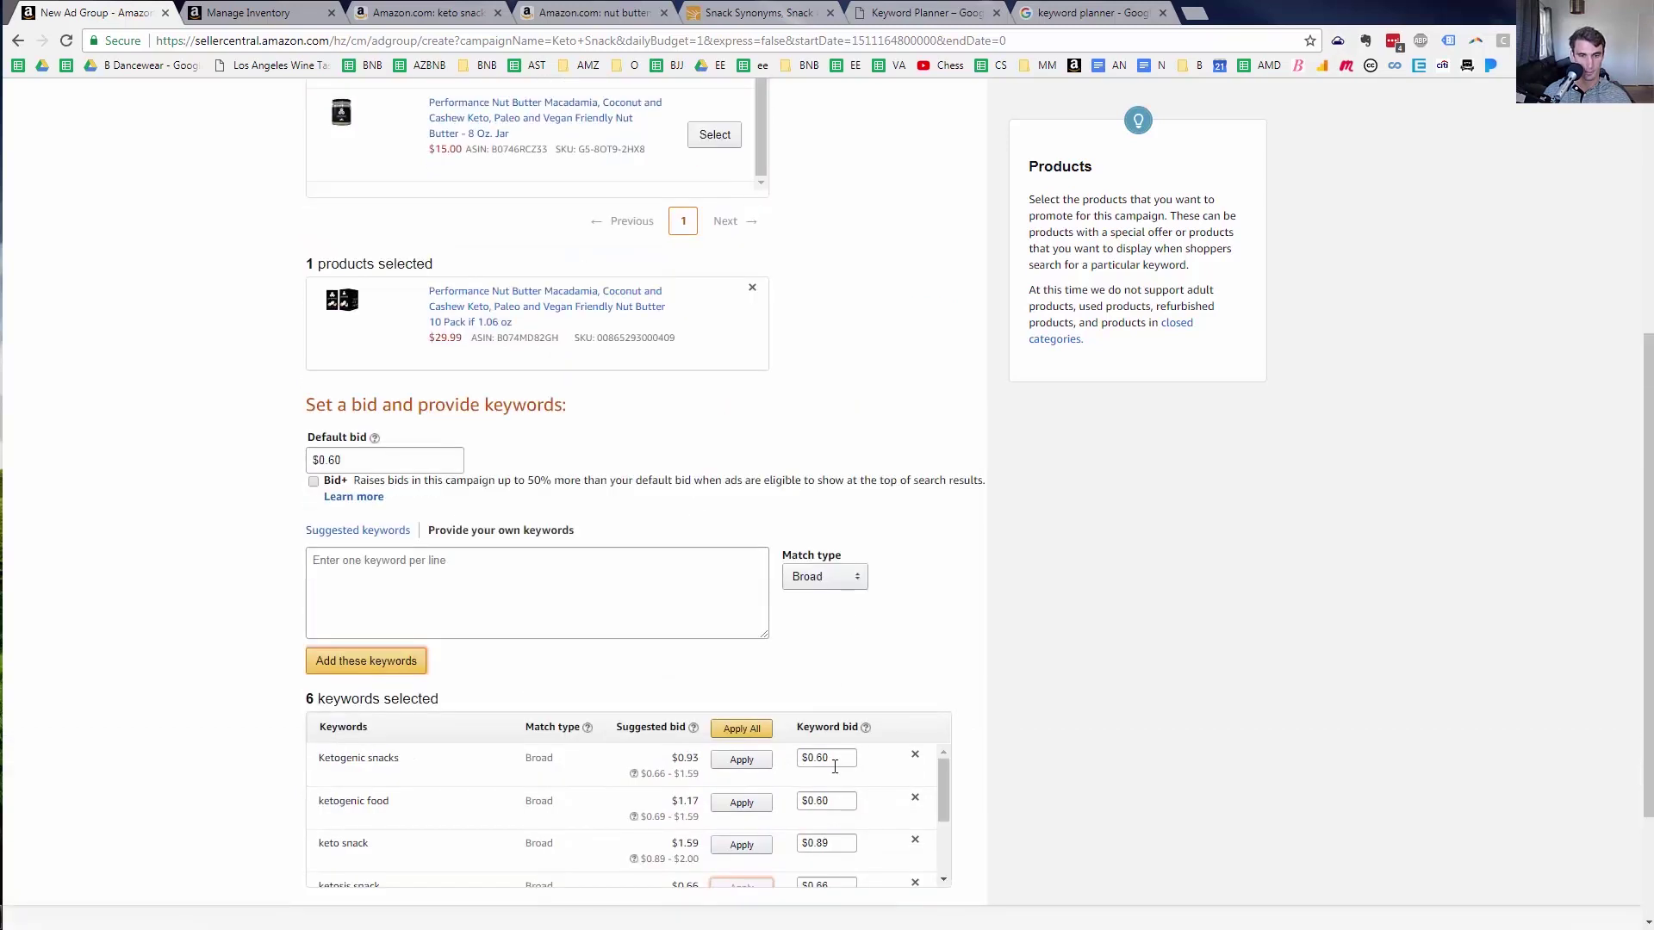
click(748, 762)
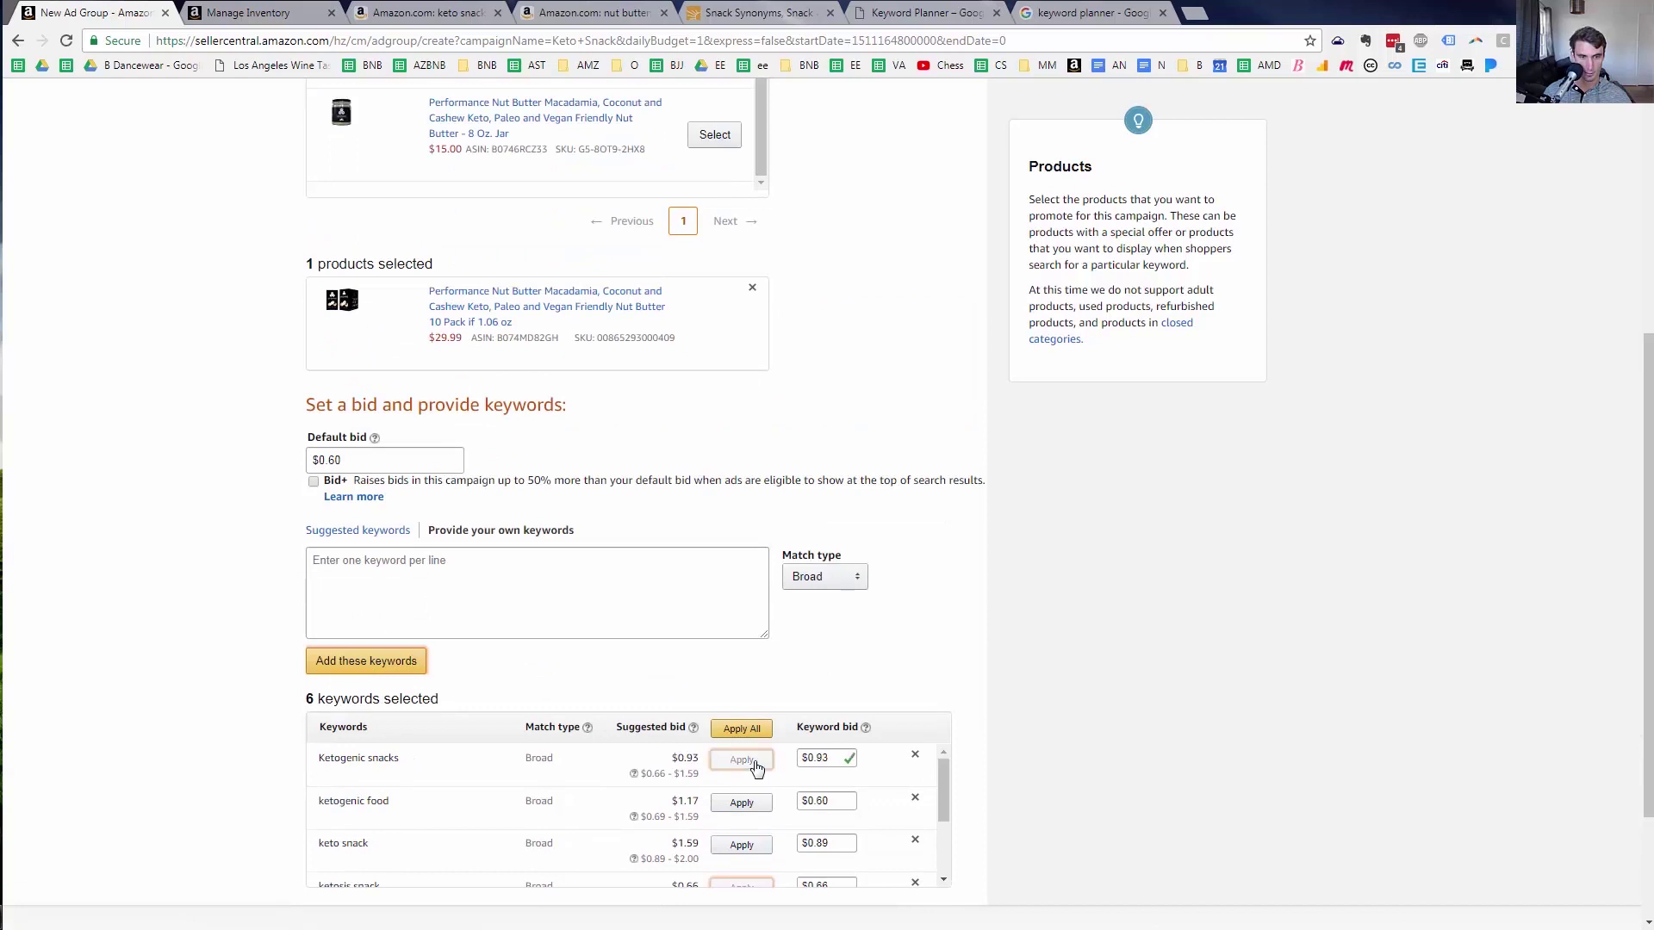
double_click(841, 794)
text(.69)
key(Tab)
Change the "ketogenic food" keyword bid to $0.93
click(1107, 7)
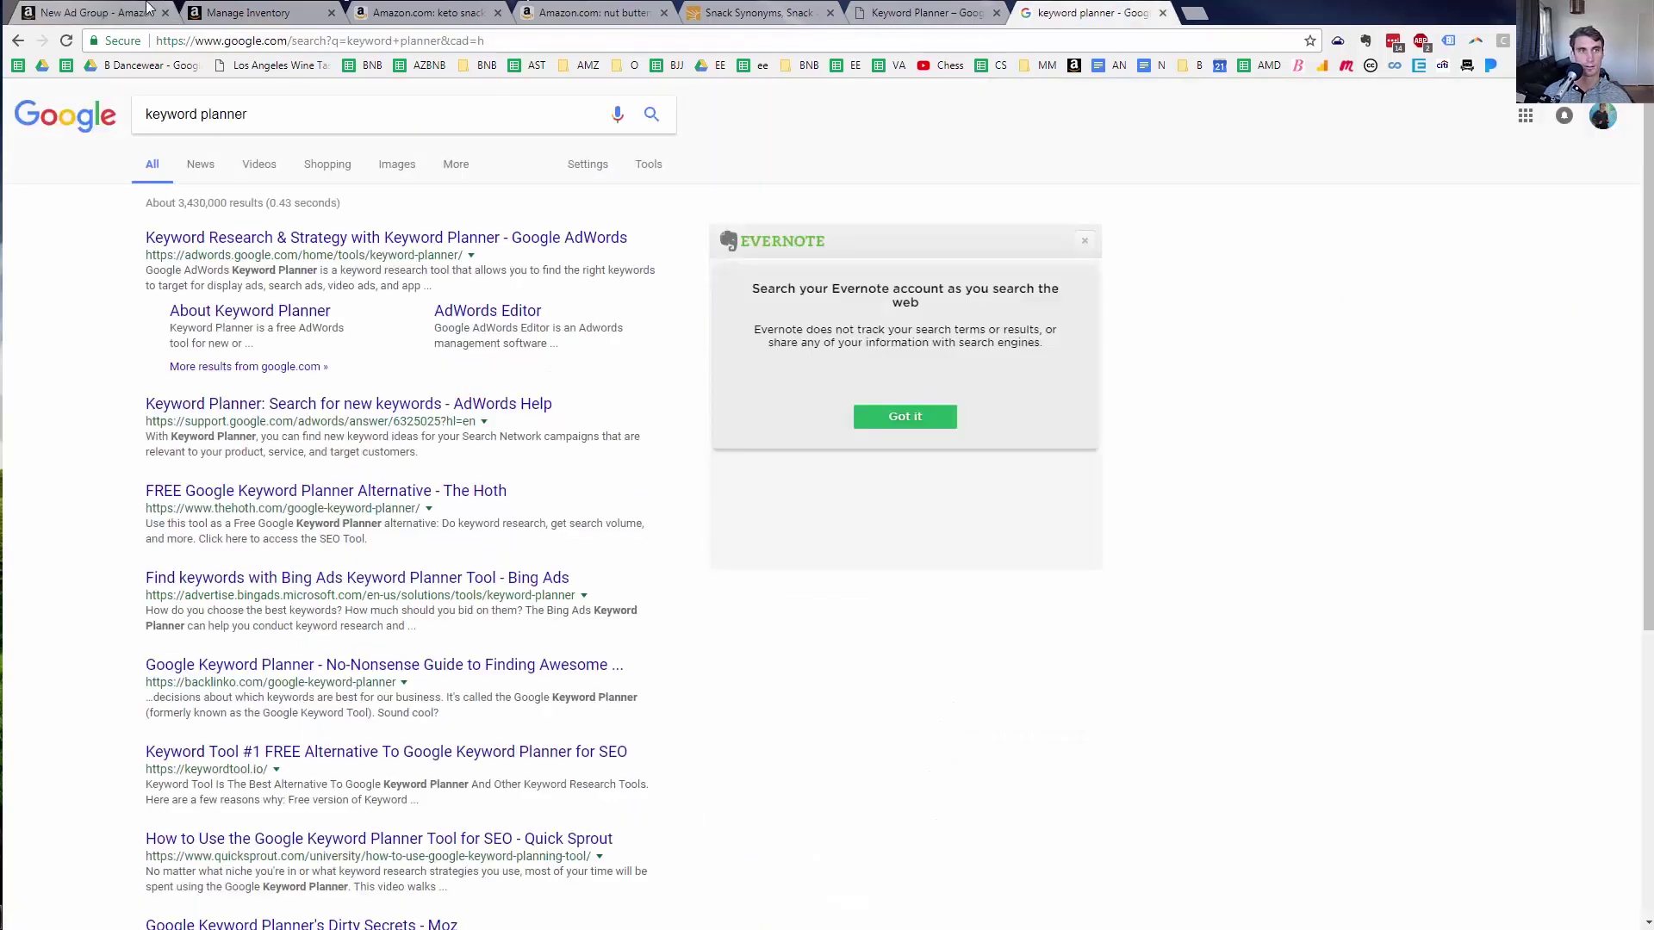
click(151, 12)
click(817, 802)
key(BackSpace)
text(.93)
click(1072, 728)
Go back to the Keyword Planner results and examine the keyword ideas for further relevant keto snack terms
click(1090, 10)
click(995, 7)
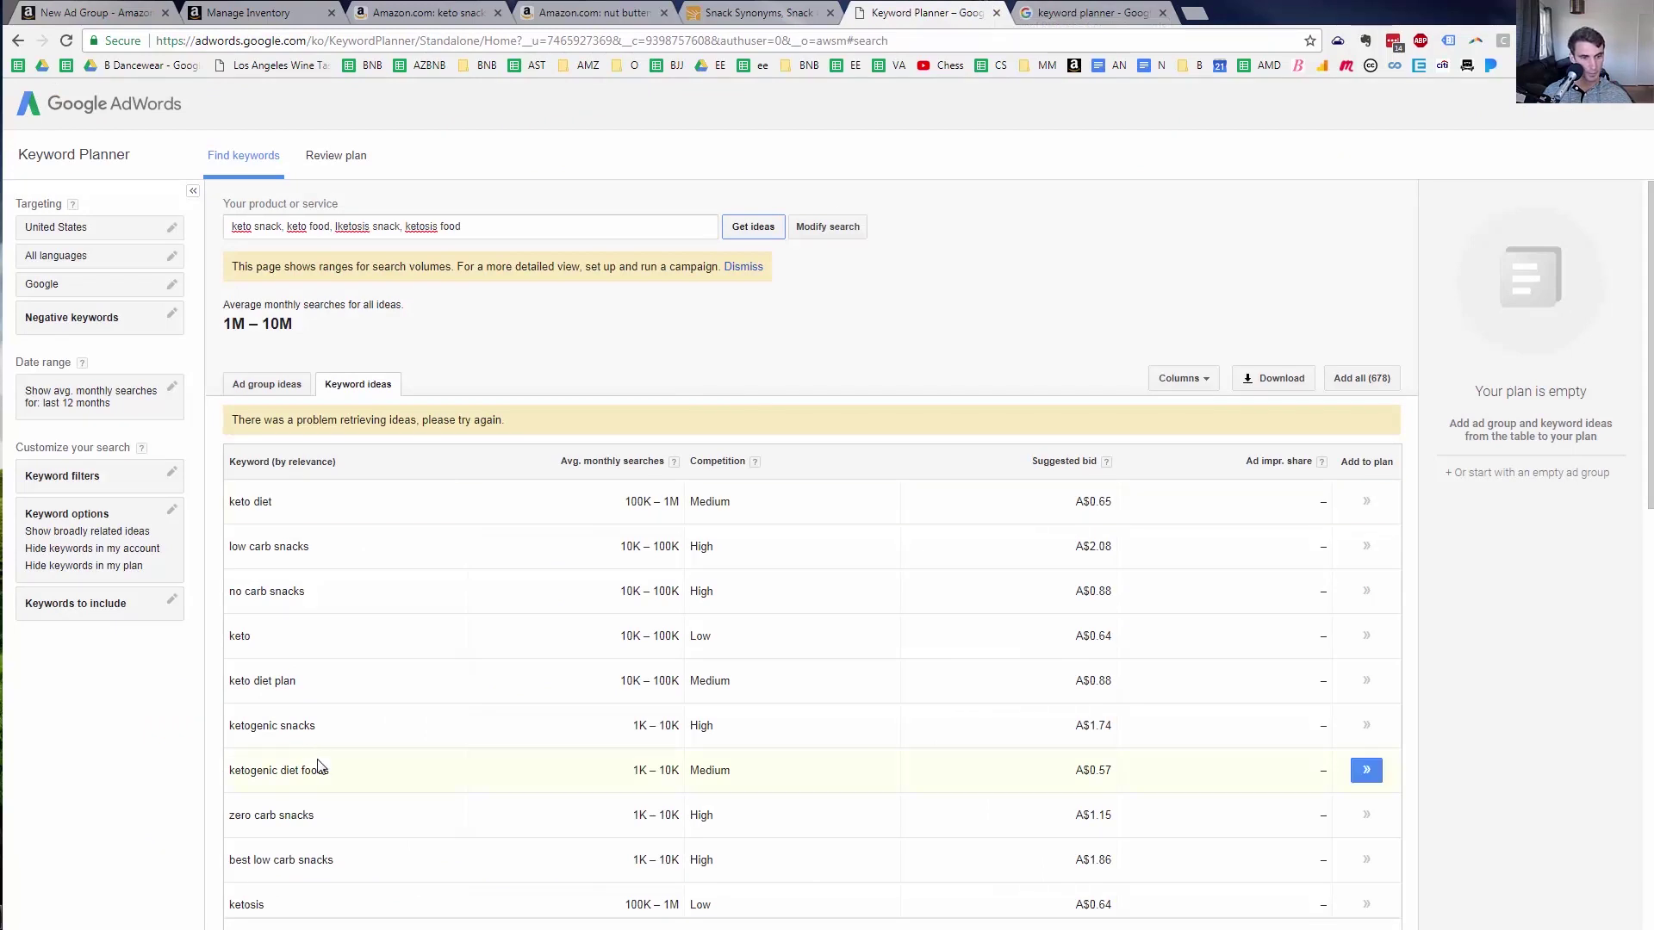
scroll(327, 722, down, 1)
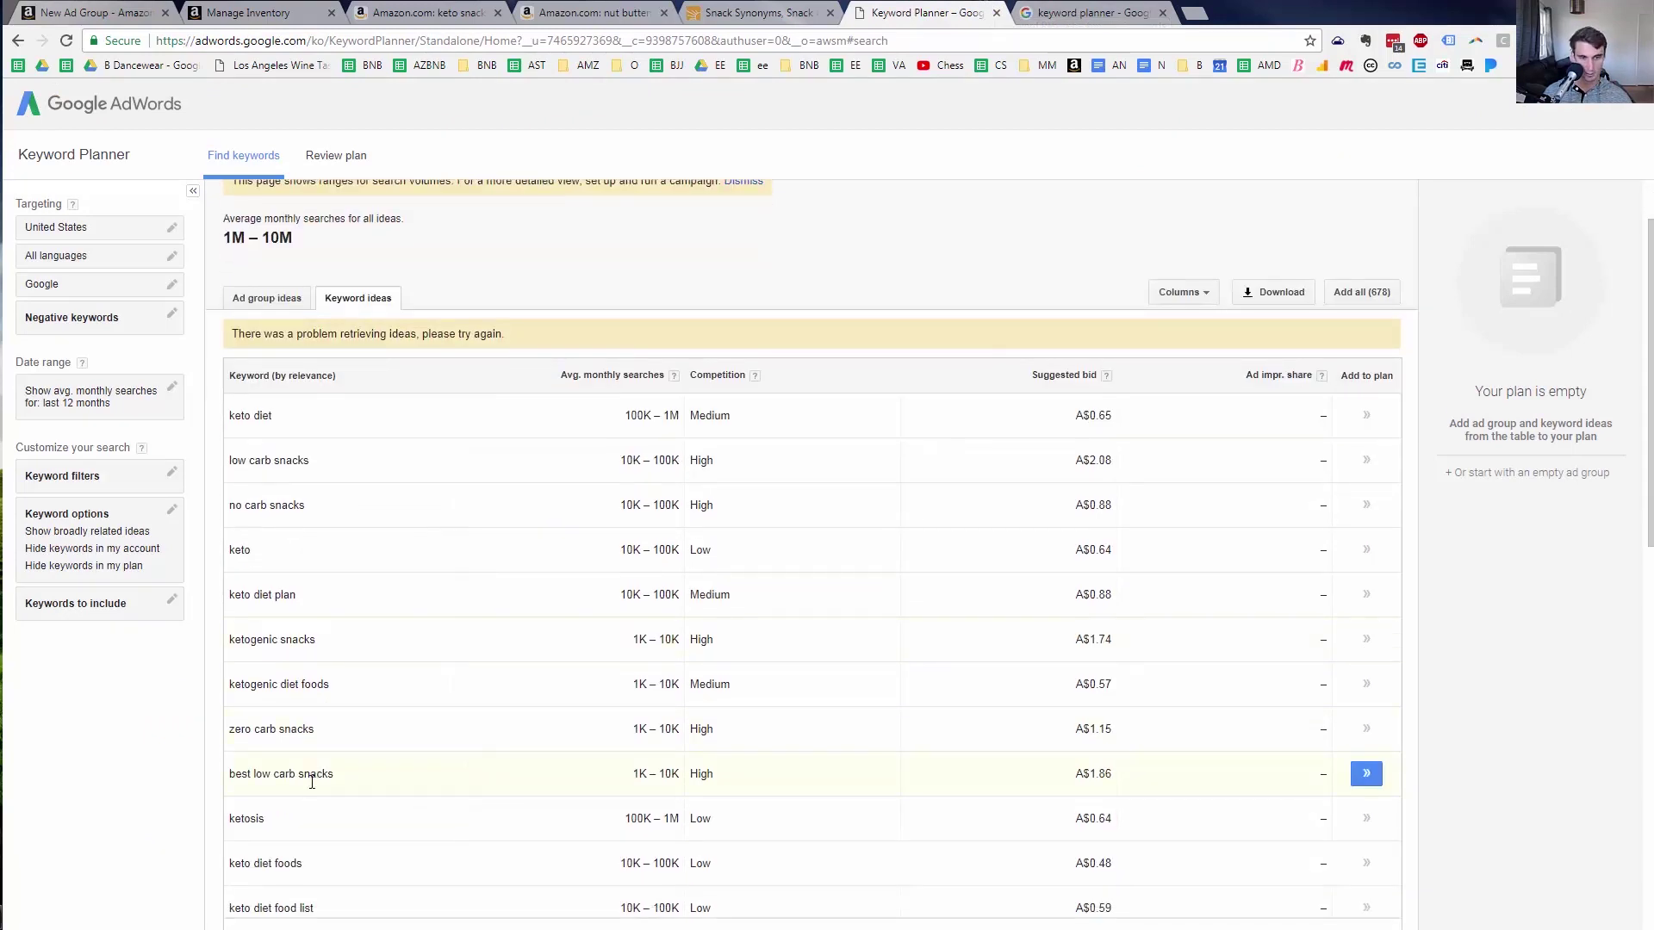
scroll(312, 790, down, 1)
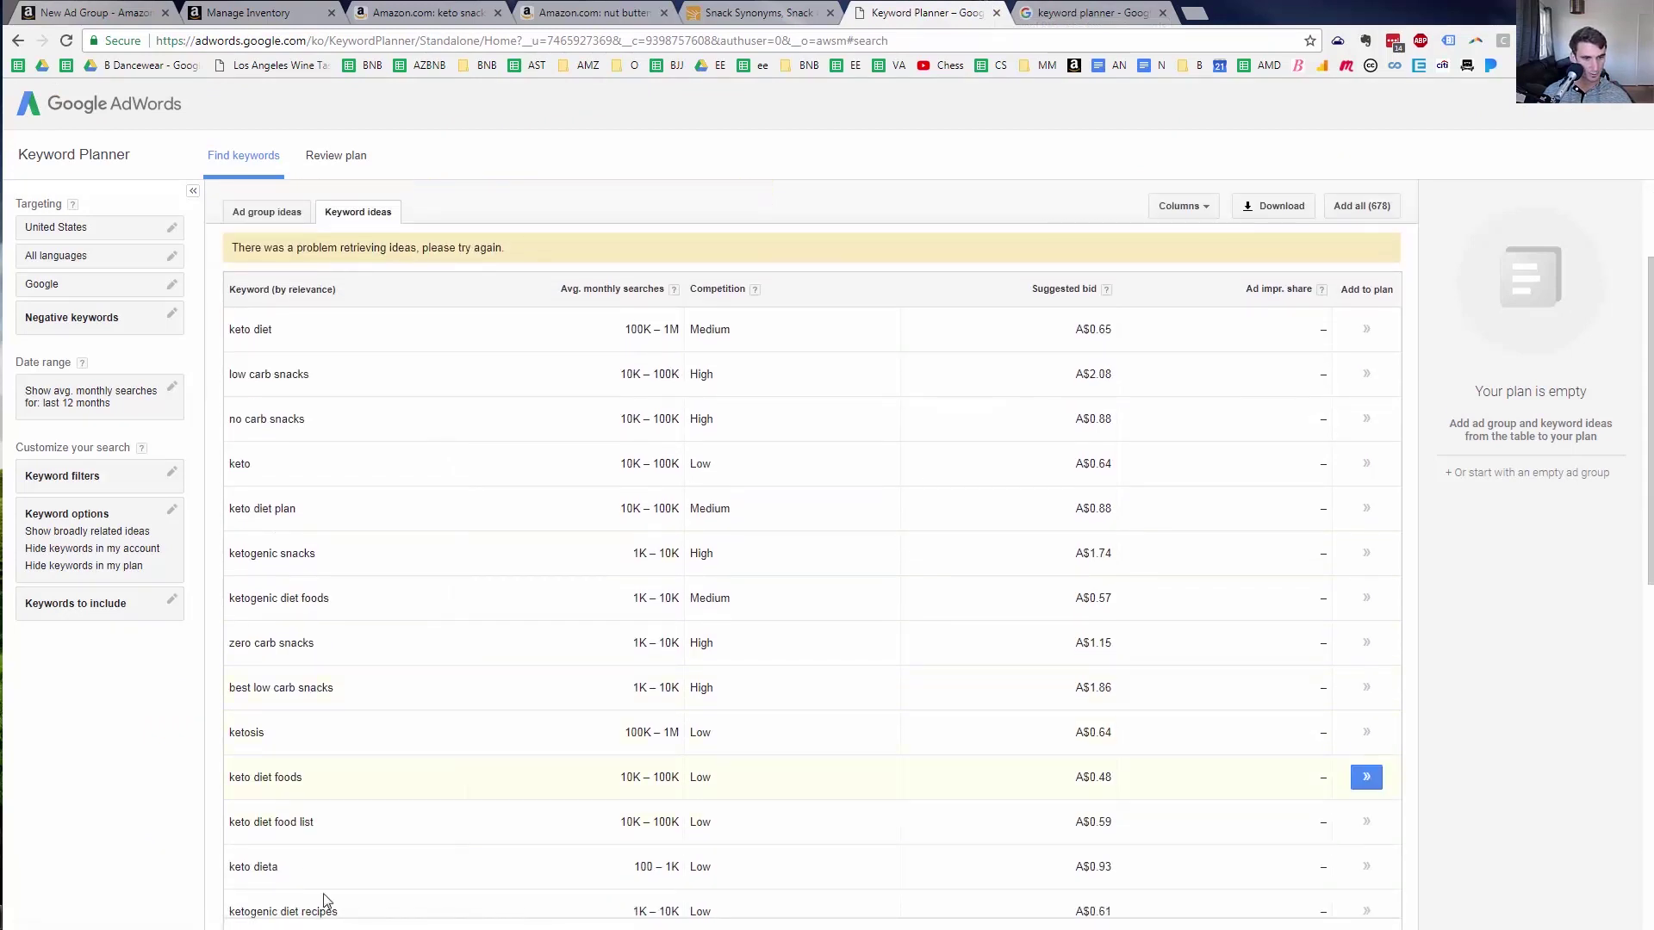
scroll(337, 853, down, 1)
scroll(336, 847, down, 4)
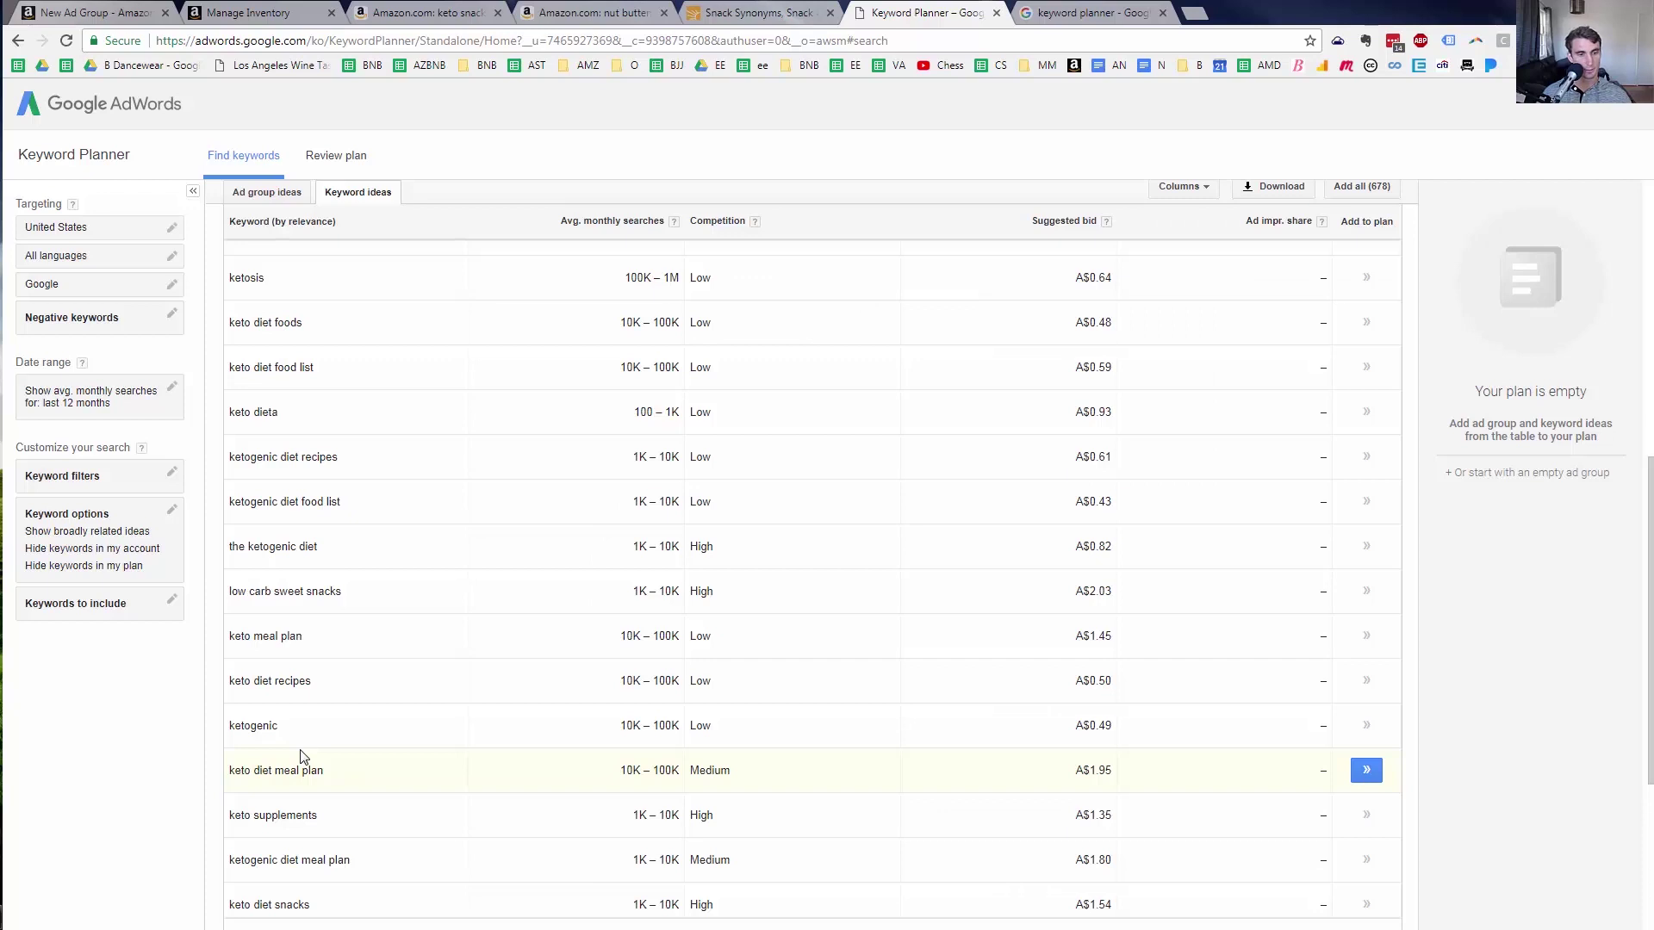
scroll(298, 815, down, 2)
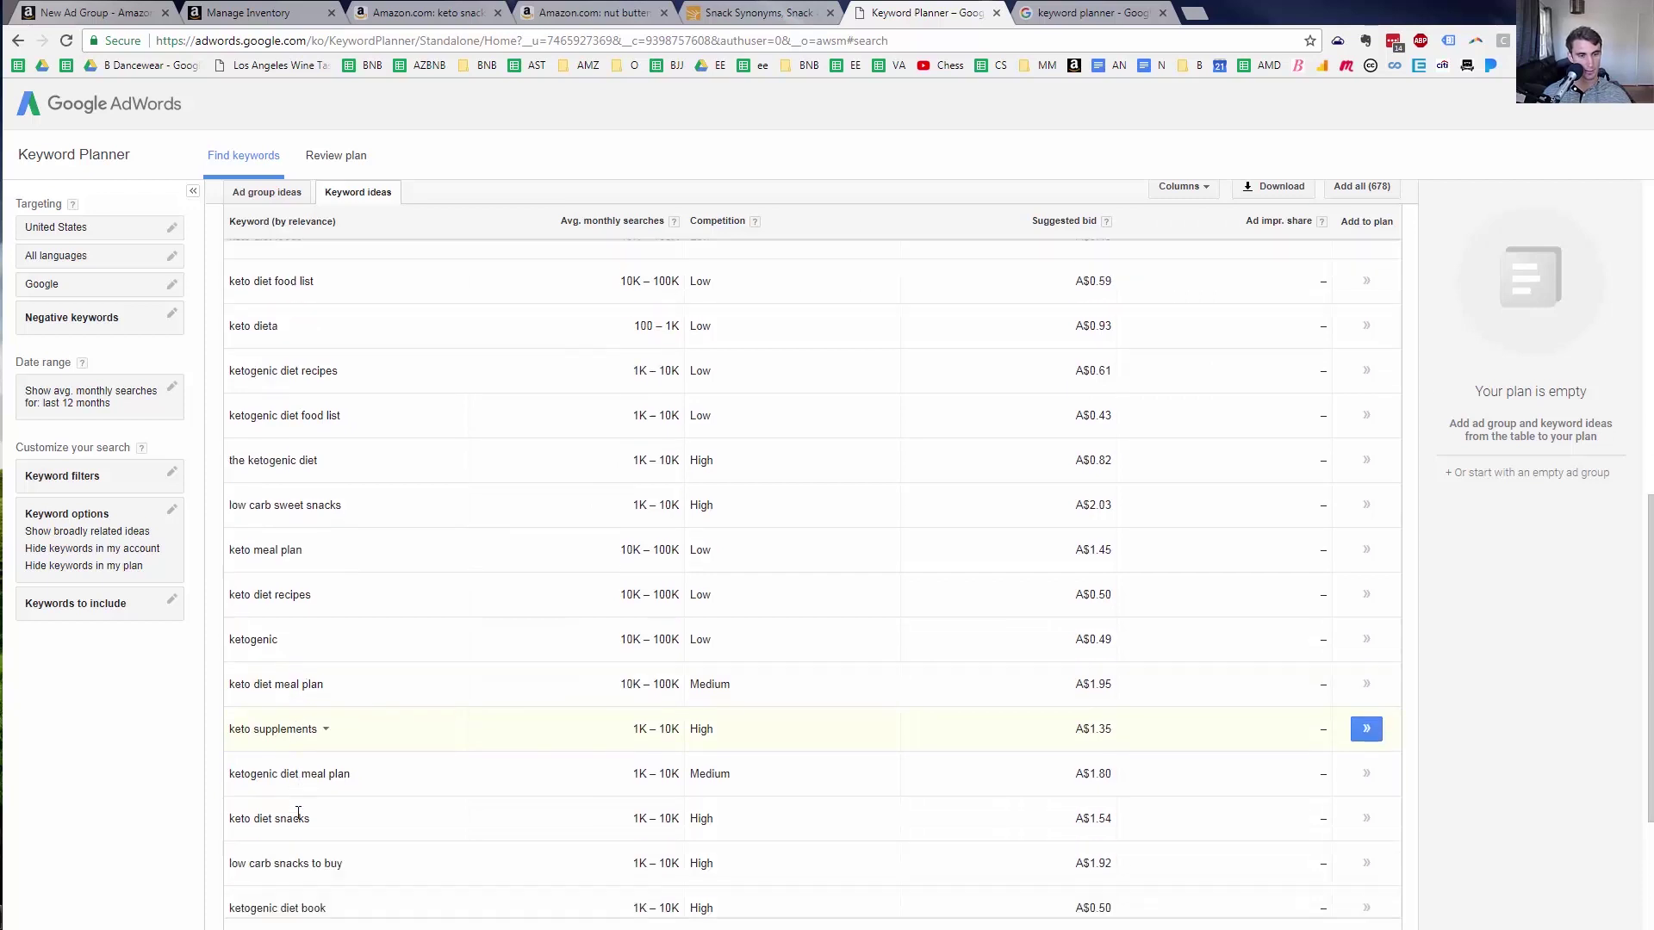
Return to the Keto Snack ad group, then save and finish the campaign
click(109, 9)
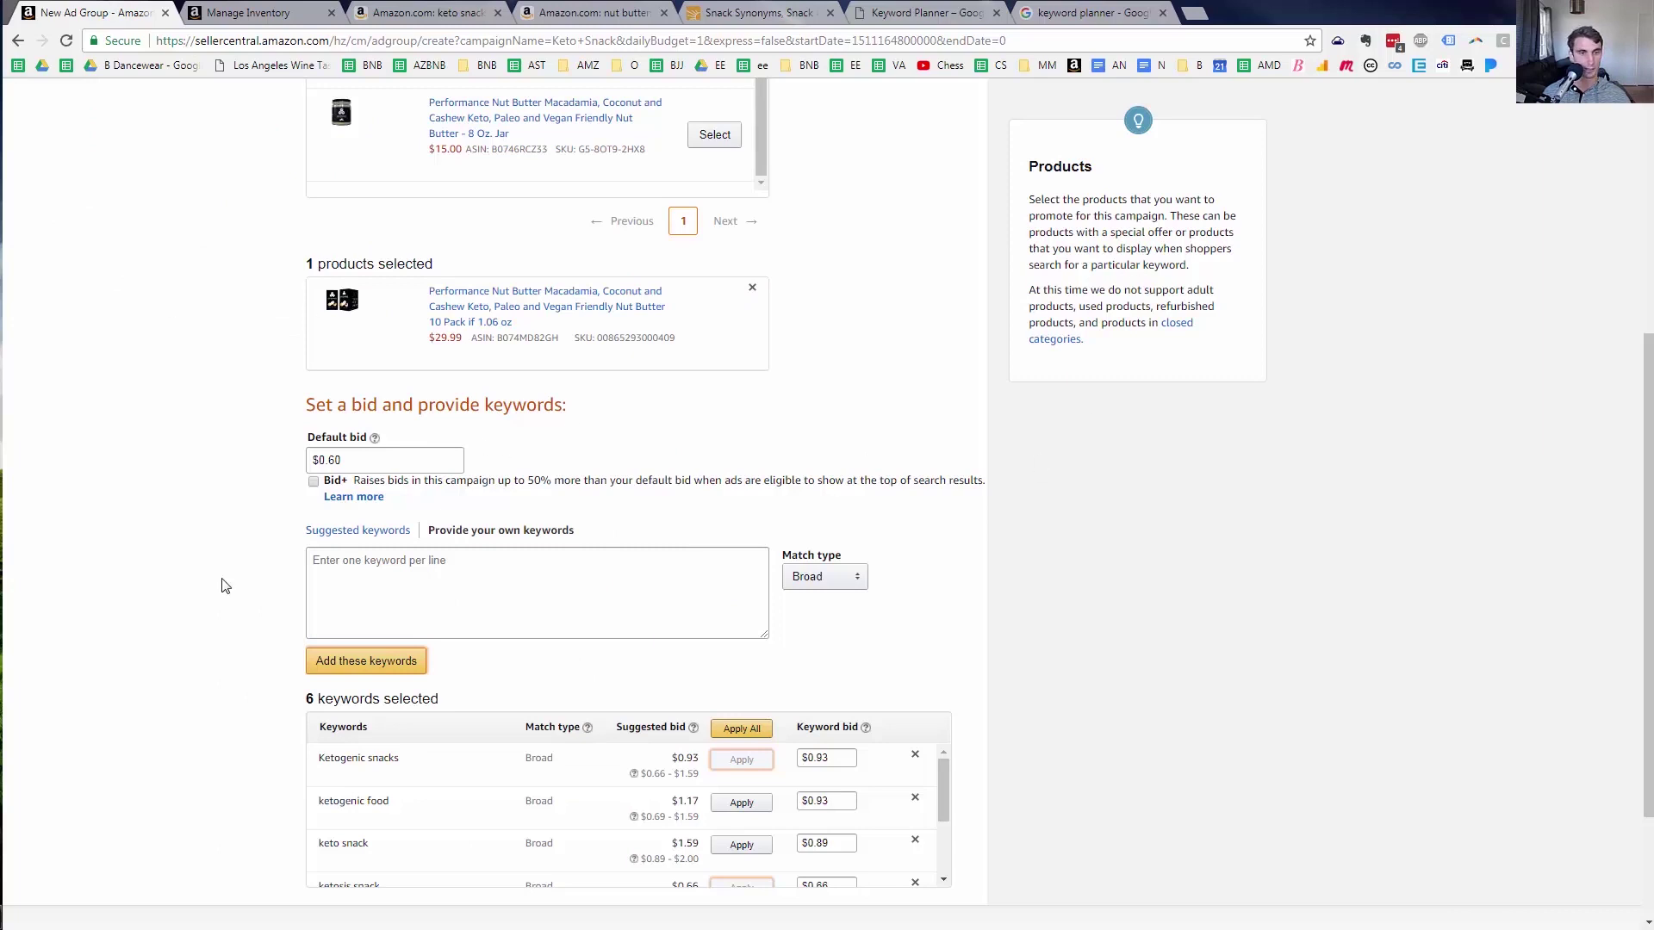
scroll(546, 620, down, 3)
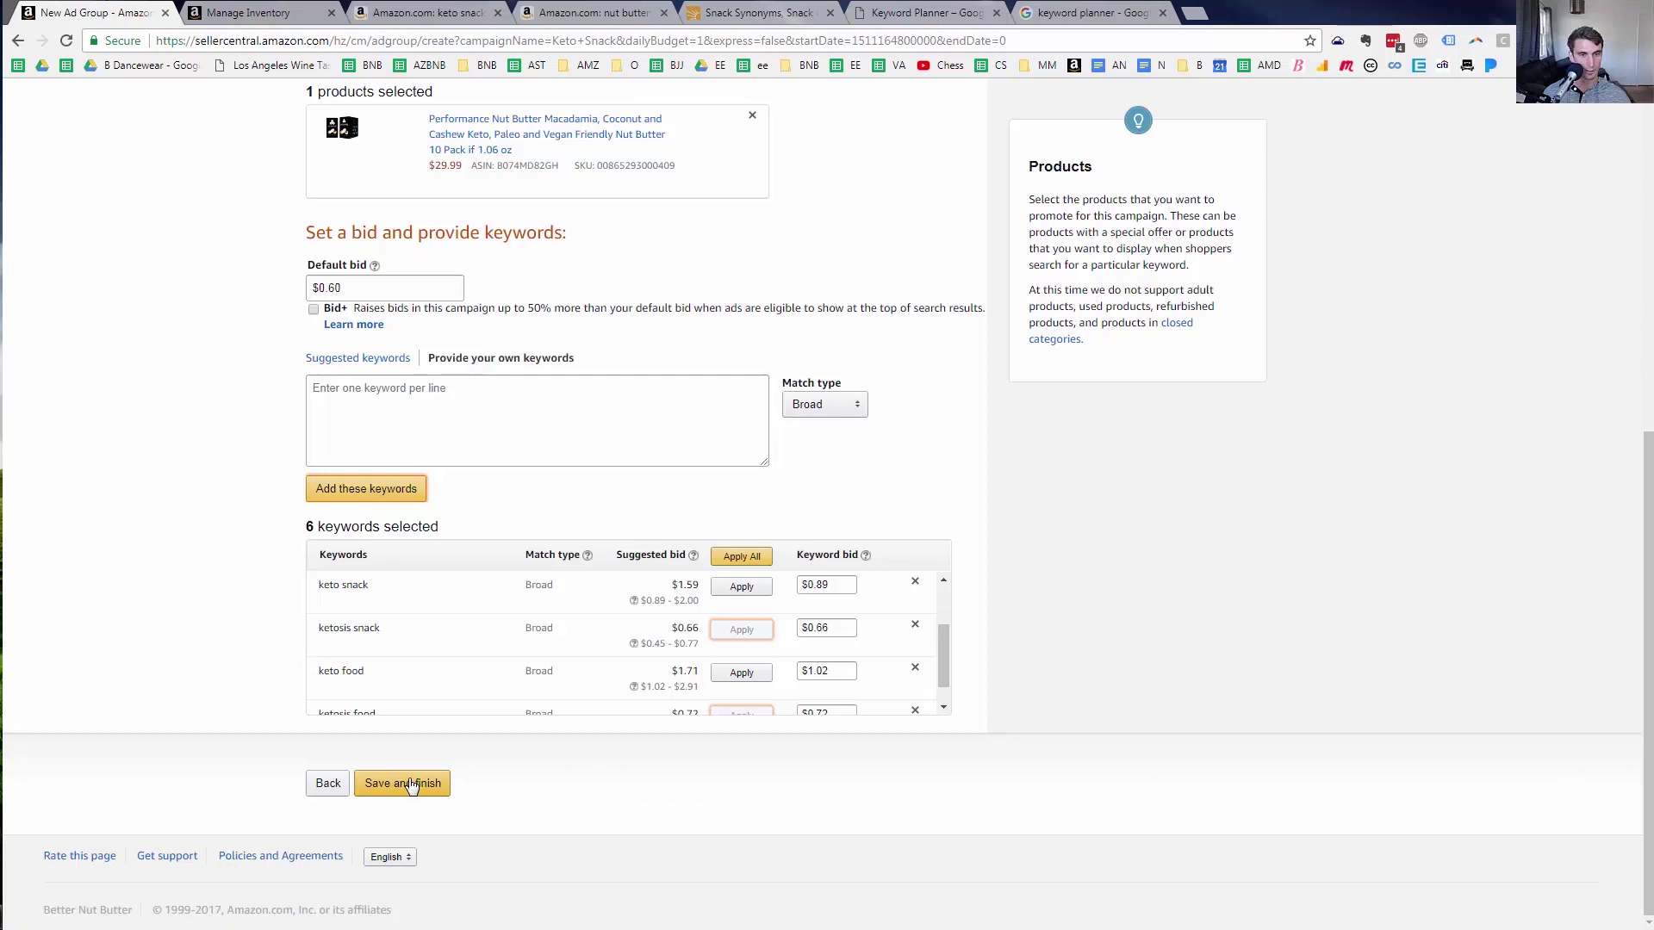
click(411, 784)
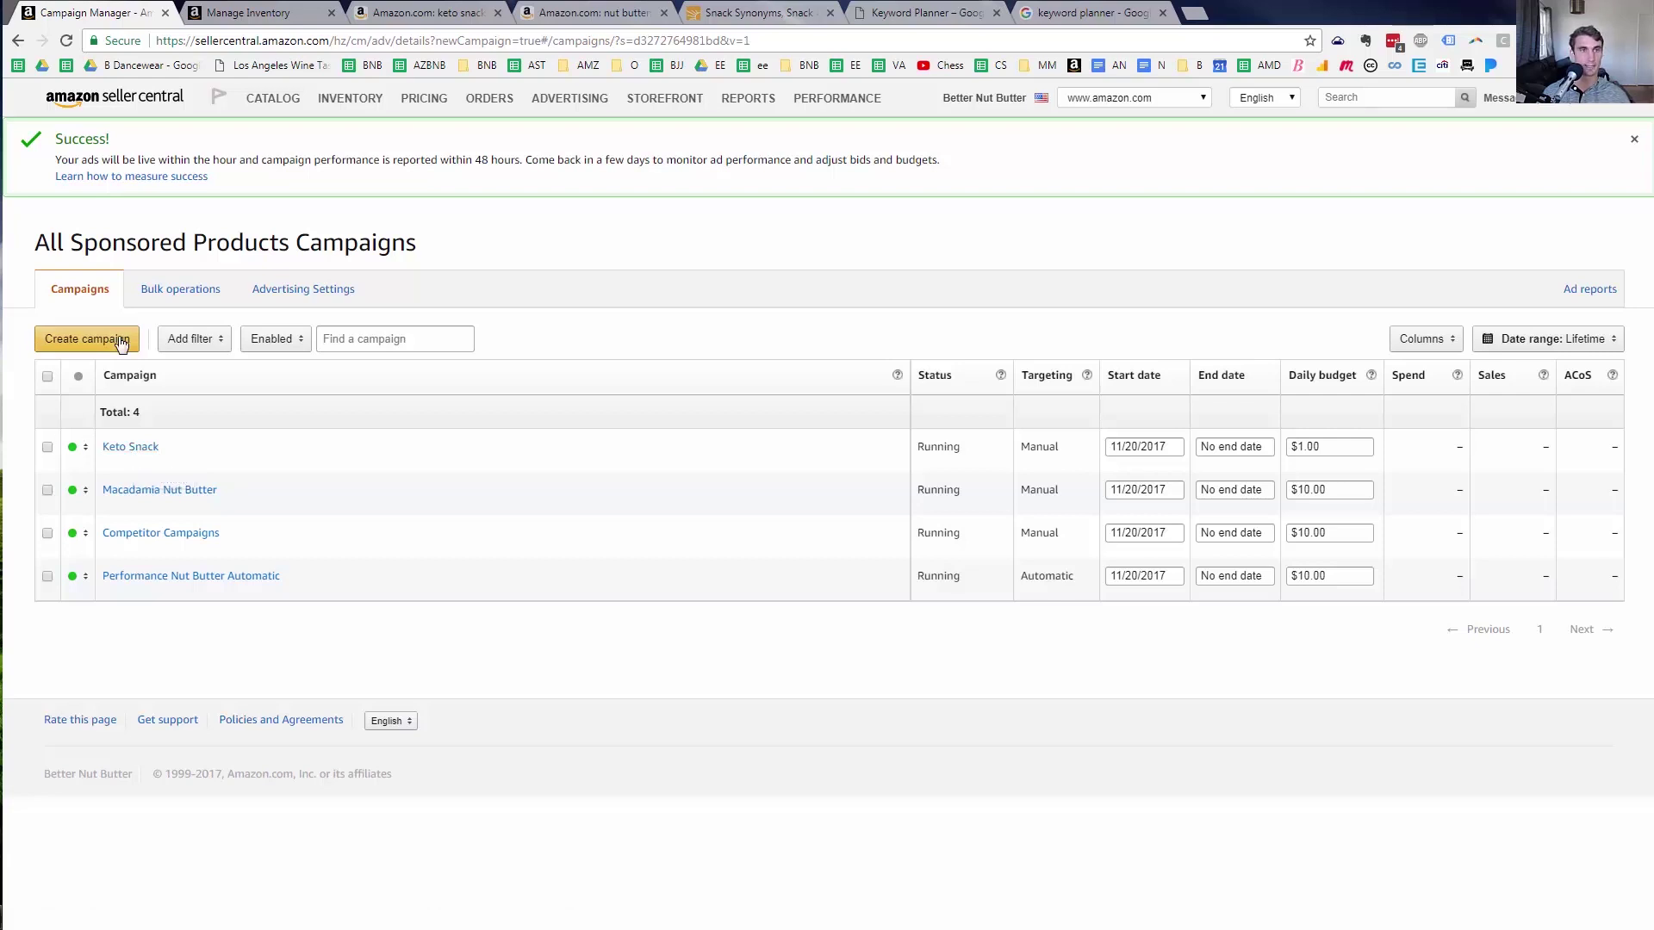
Search Amazon's Grocery & Gourmet Food department for "ketones"
click(248, 11)
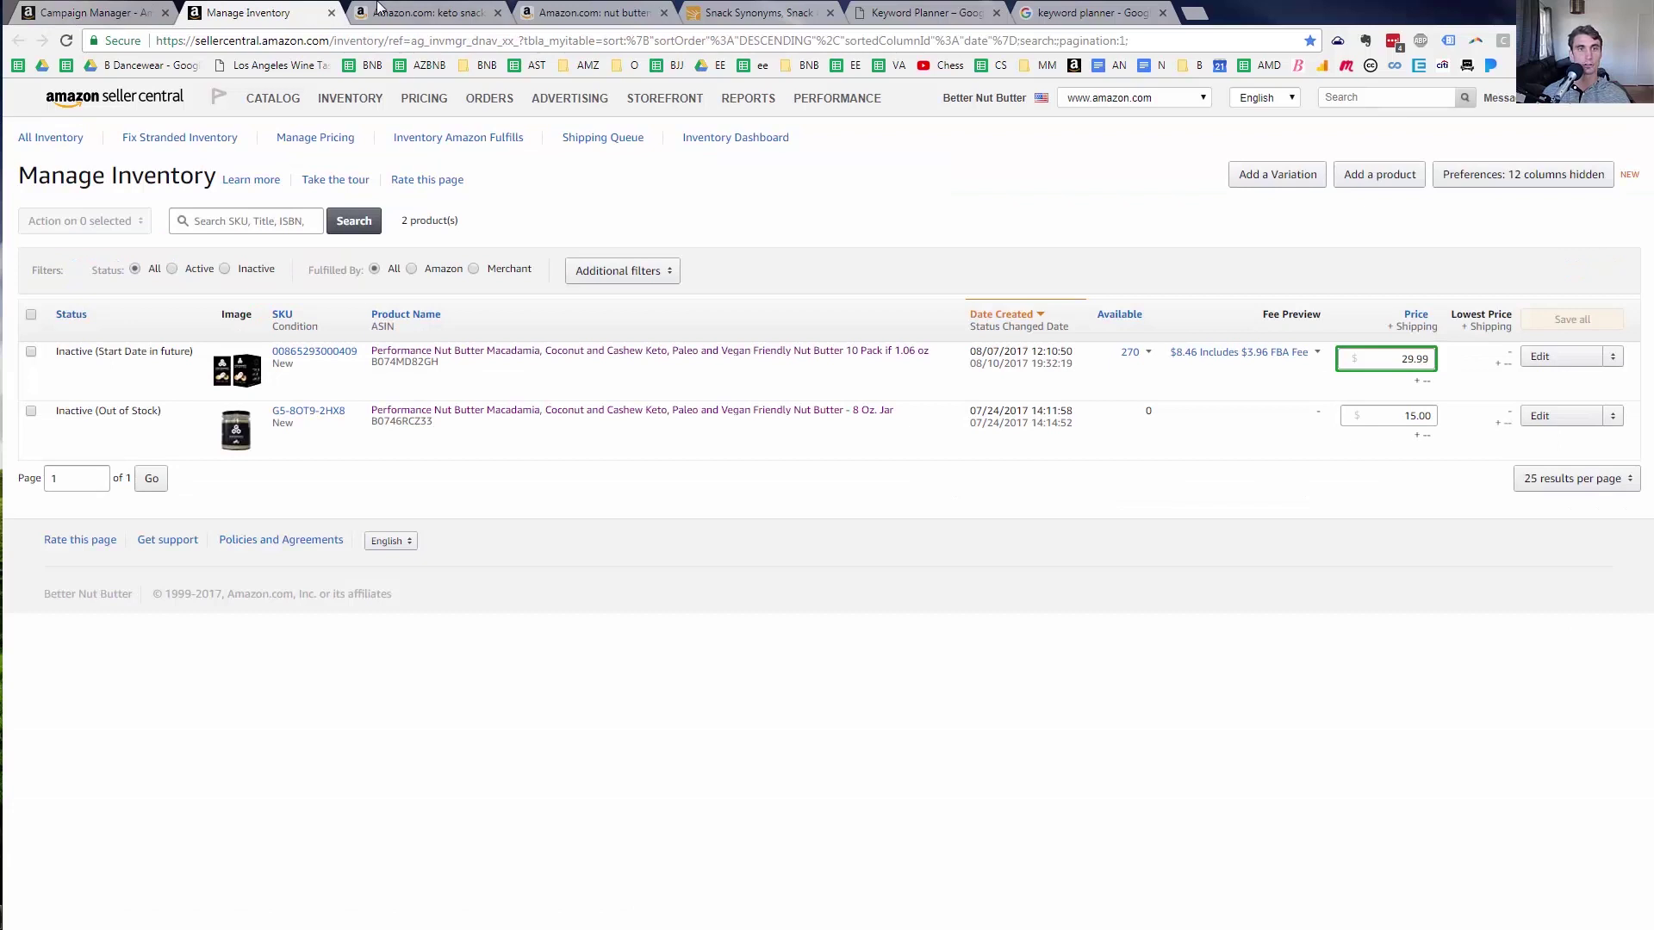
click(377, 10)
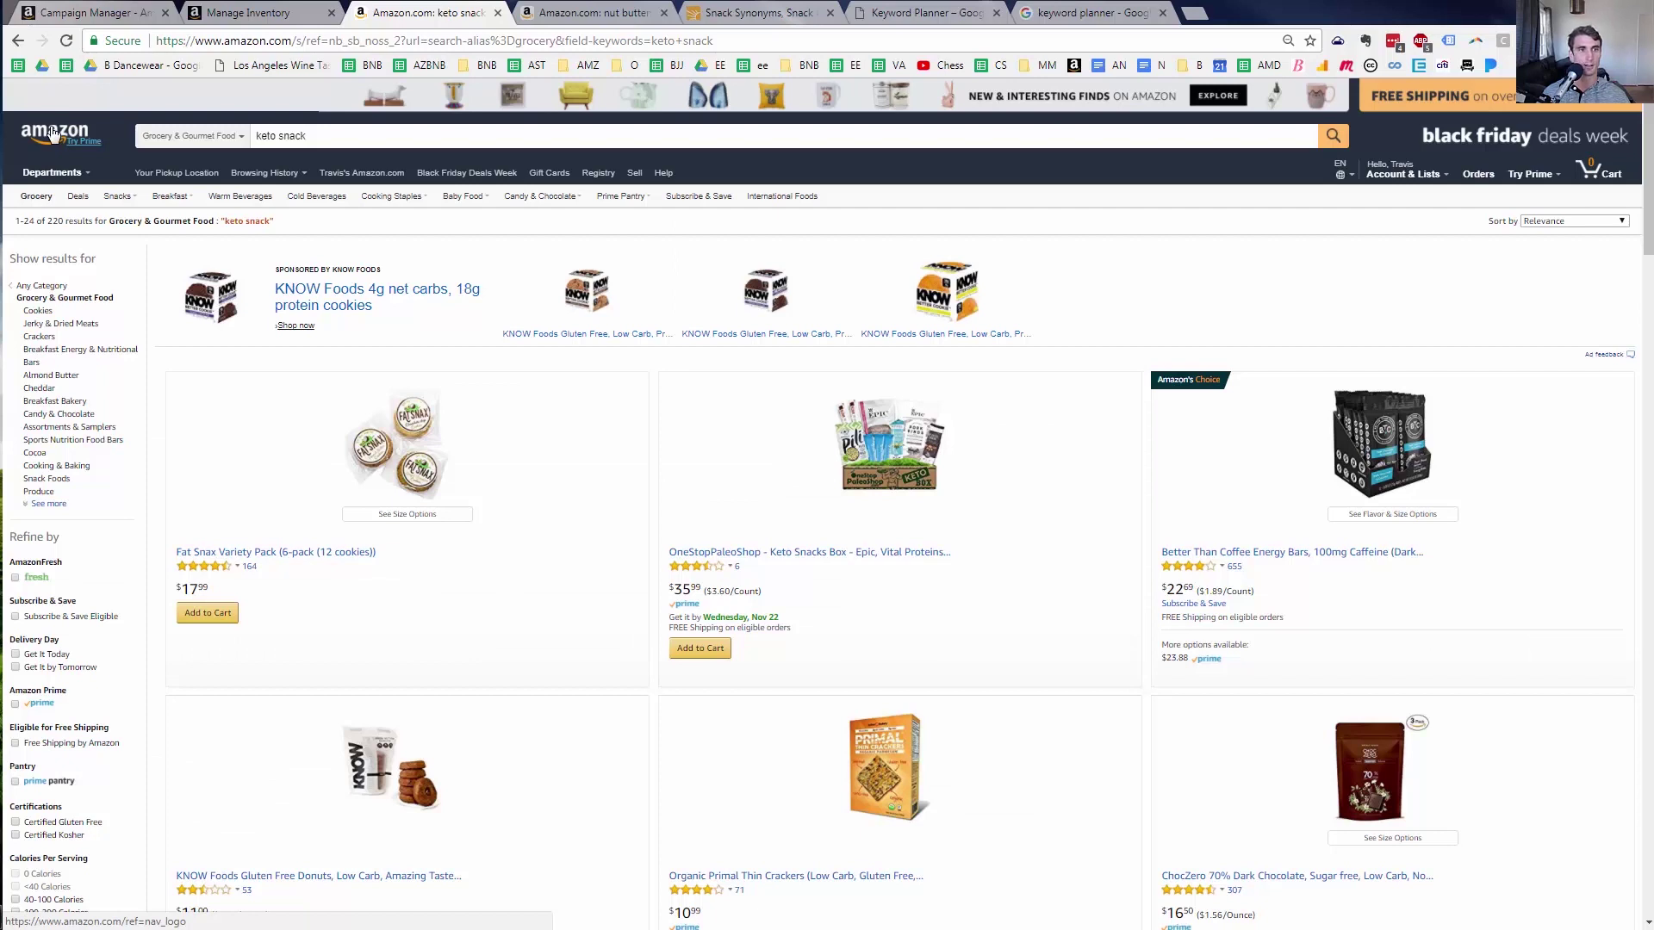
click(288, 127)
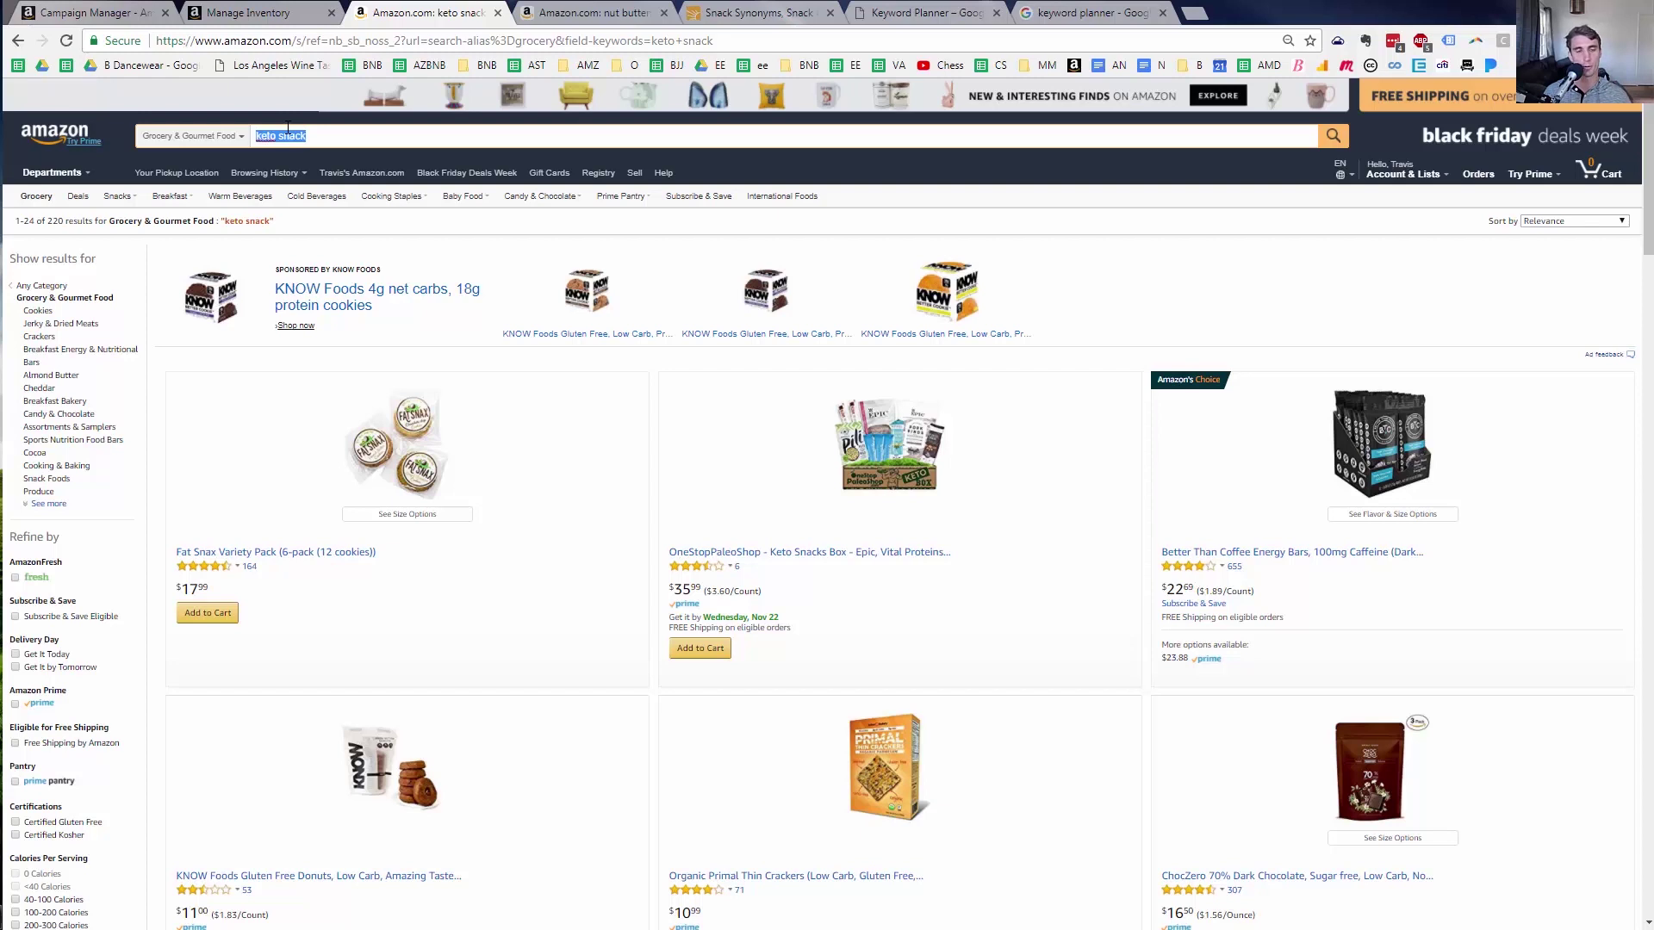
text(ketones)
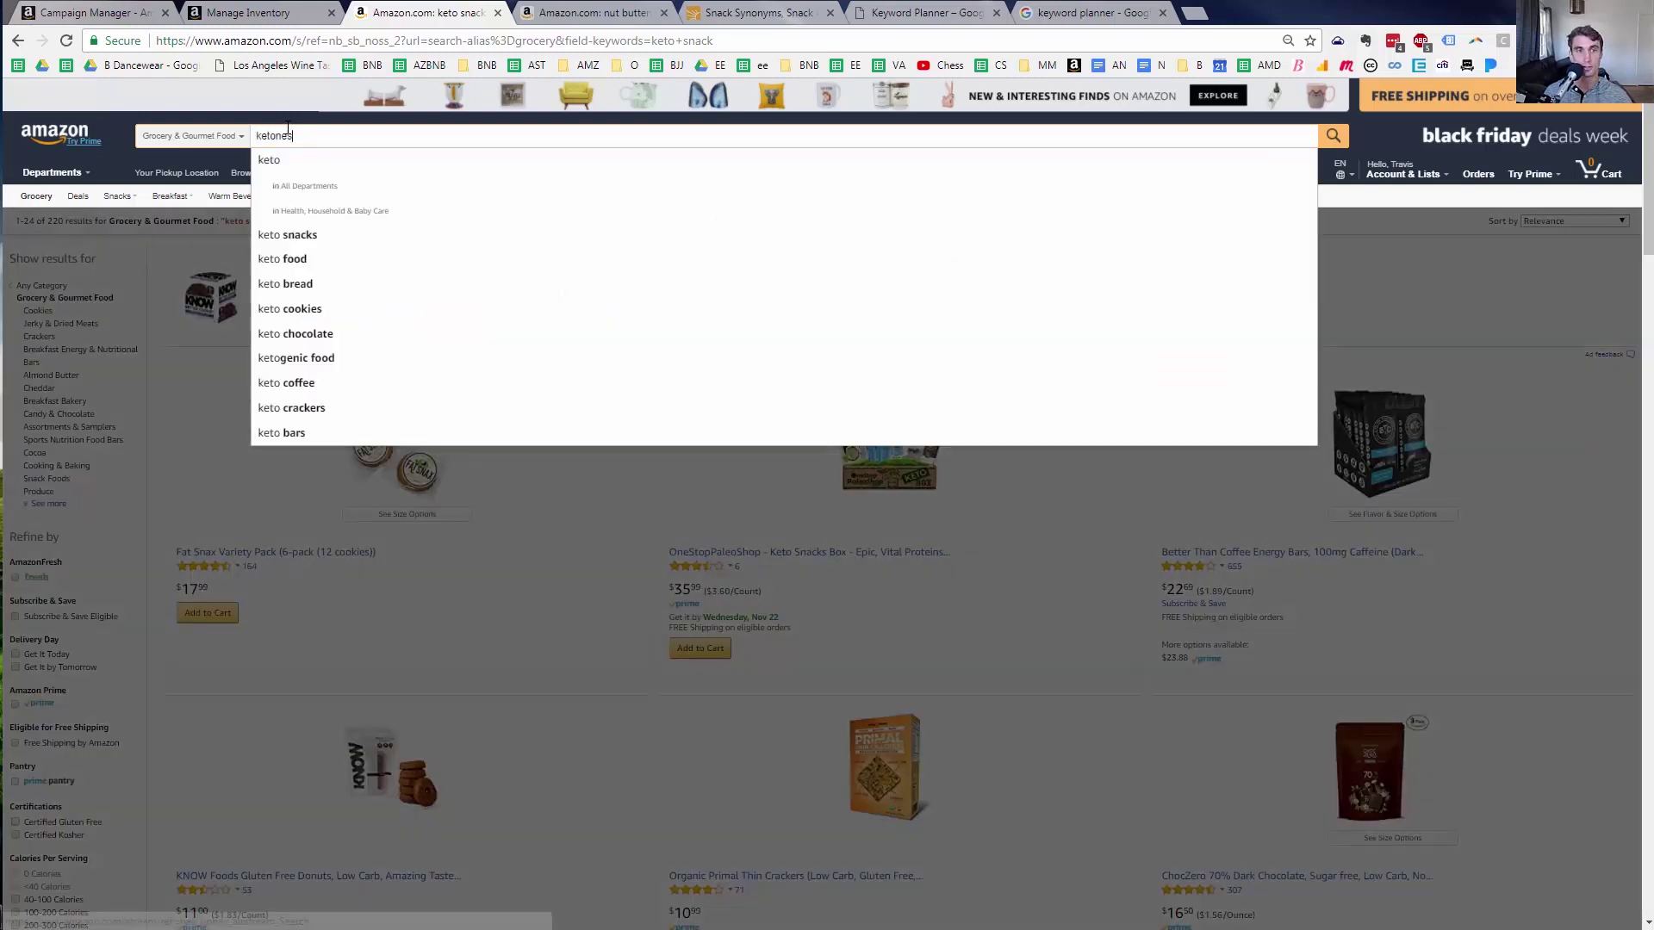
key(Return)
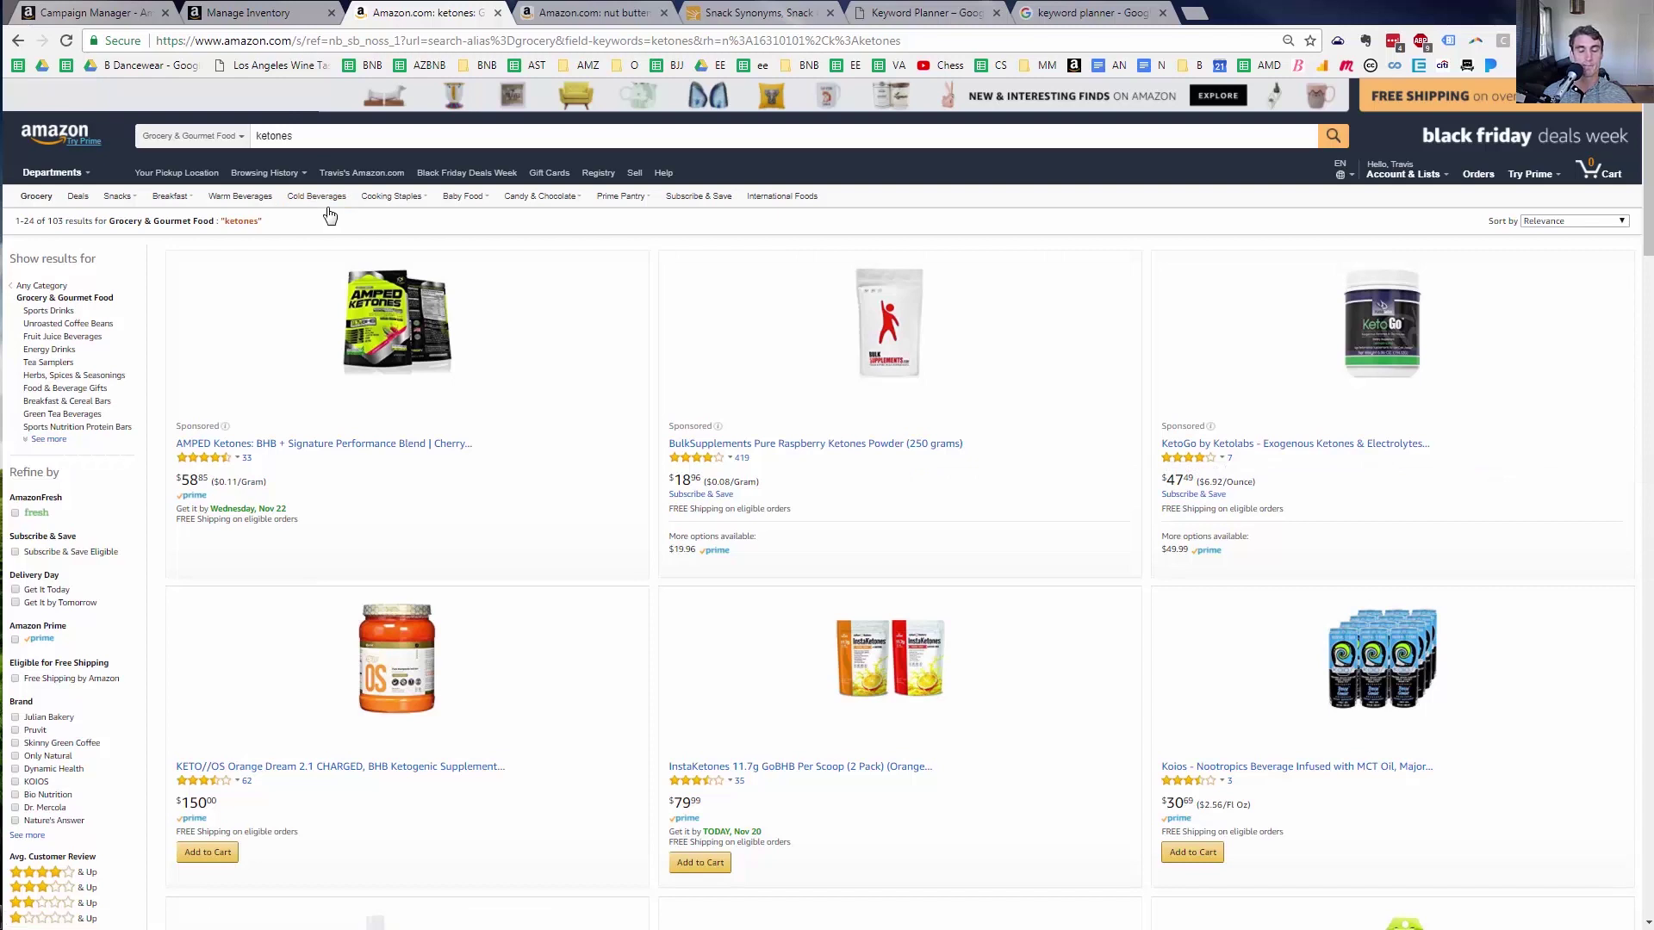
Return to the campaign manager and start creating another Sponsored Products campaign
click(297, 12)
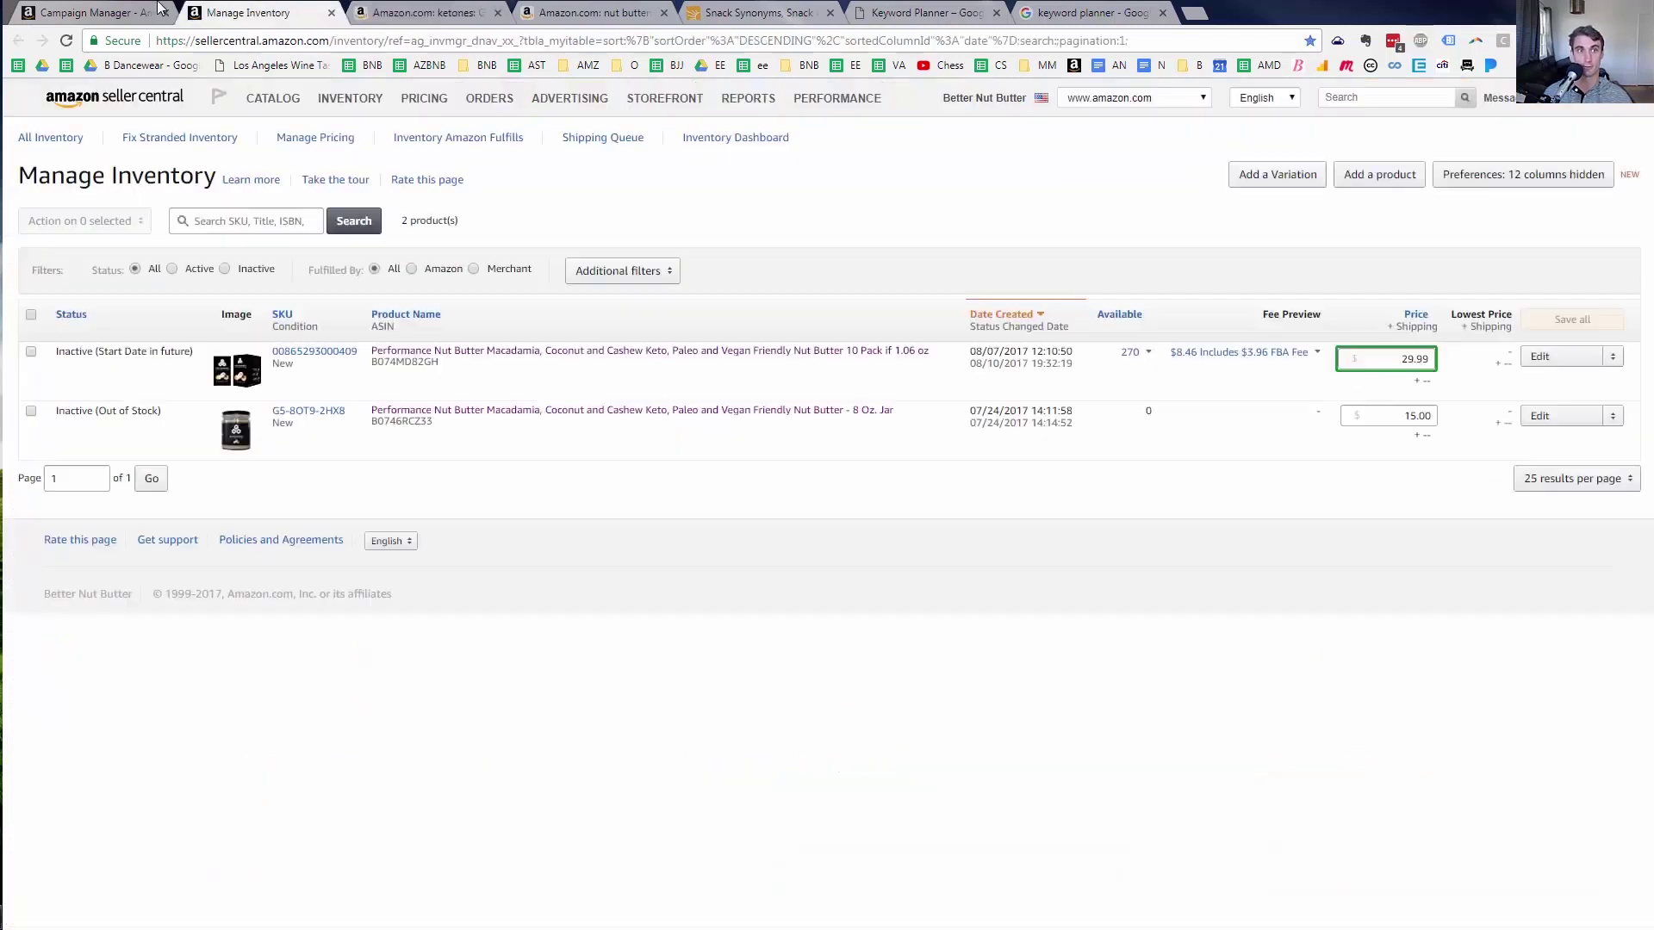
click(131, 9)
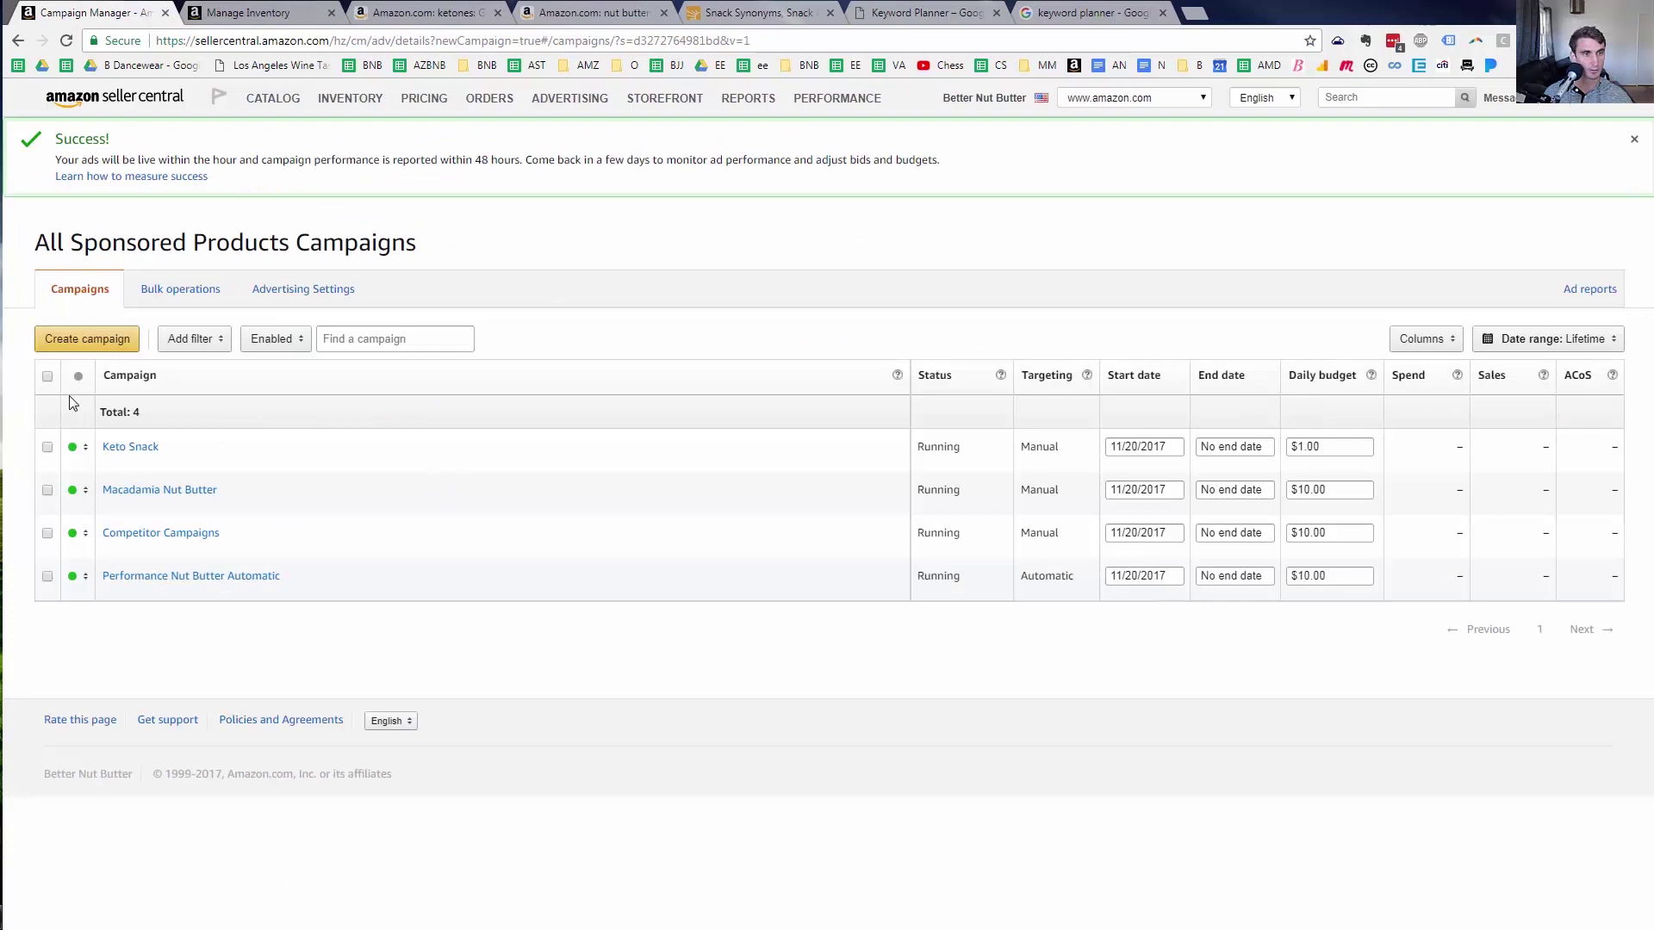
click(119, 341)
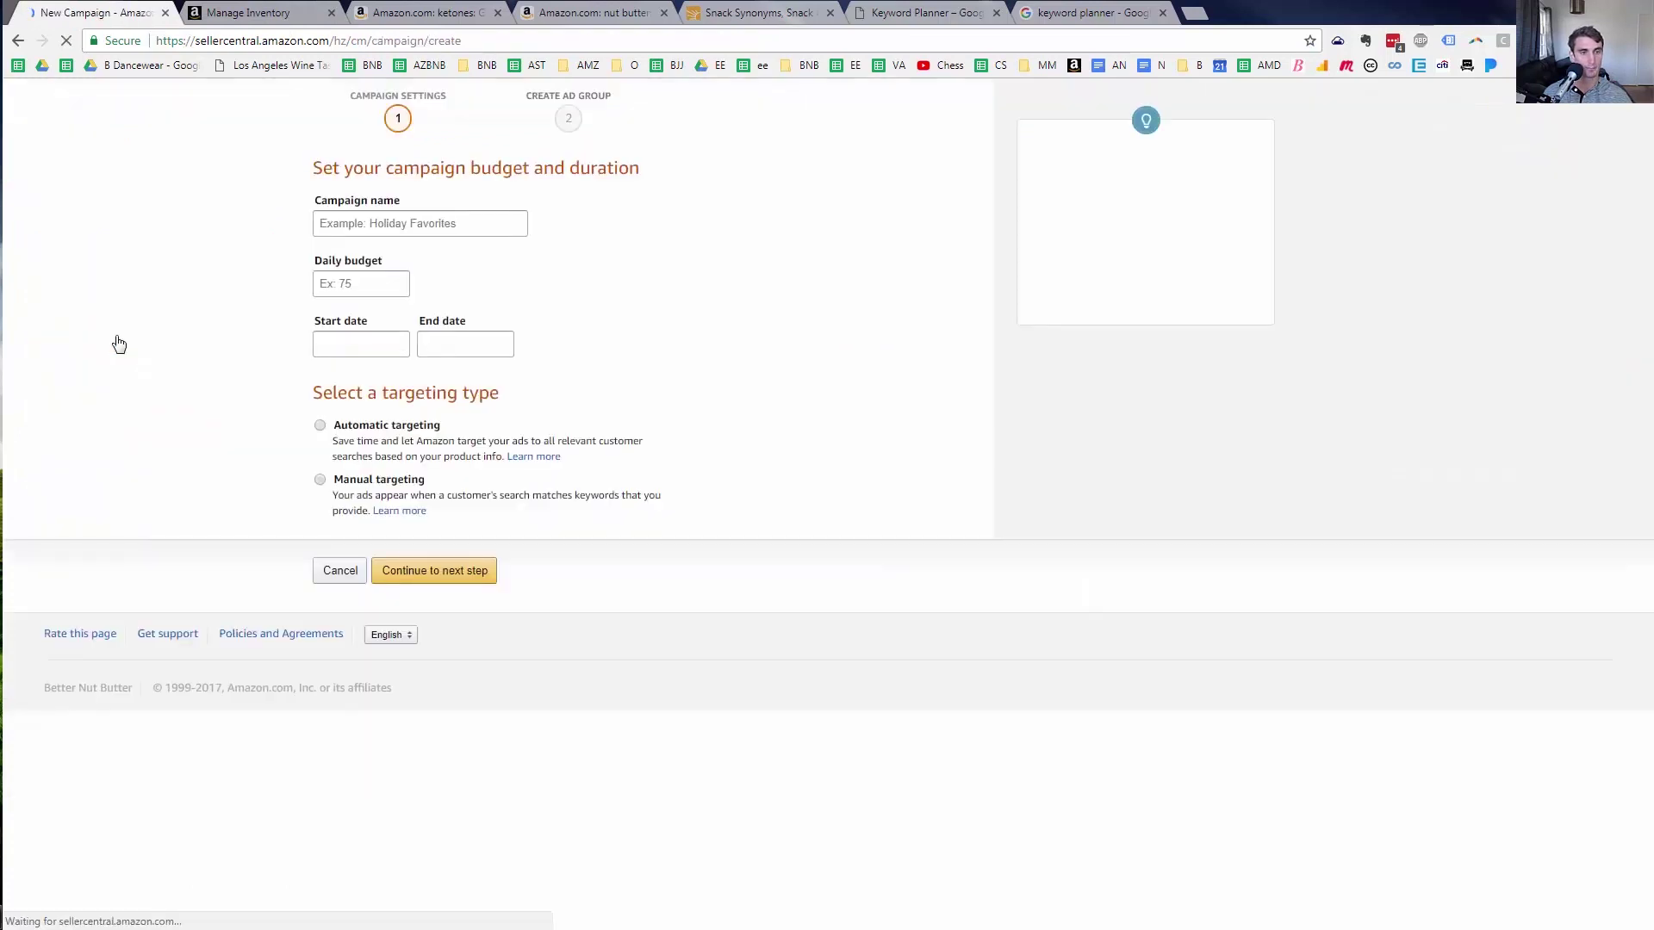
click(392, 261)
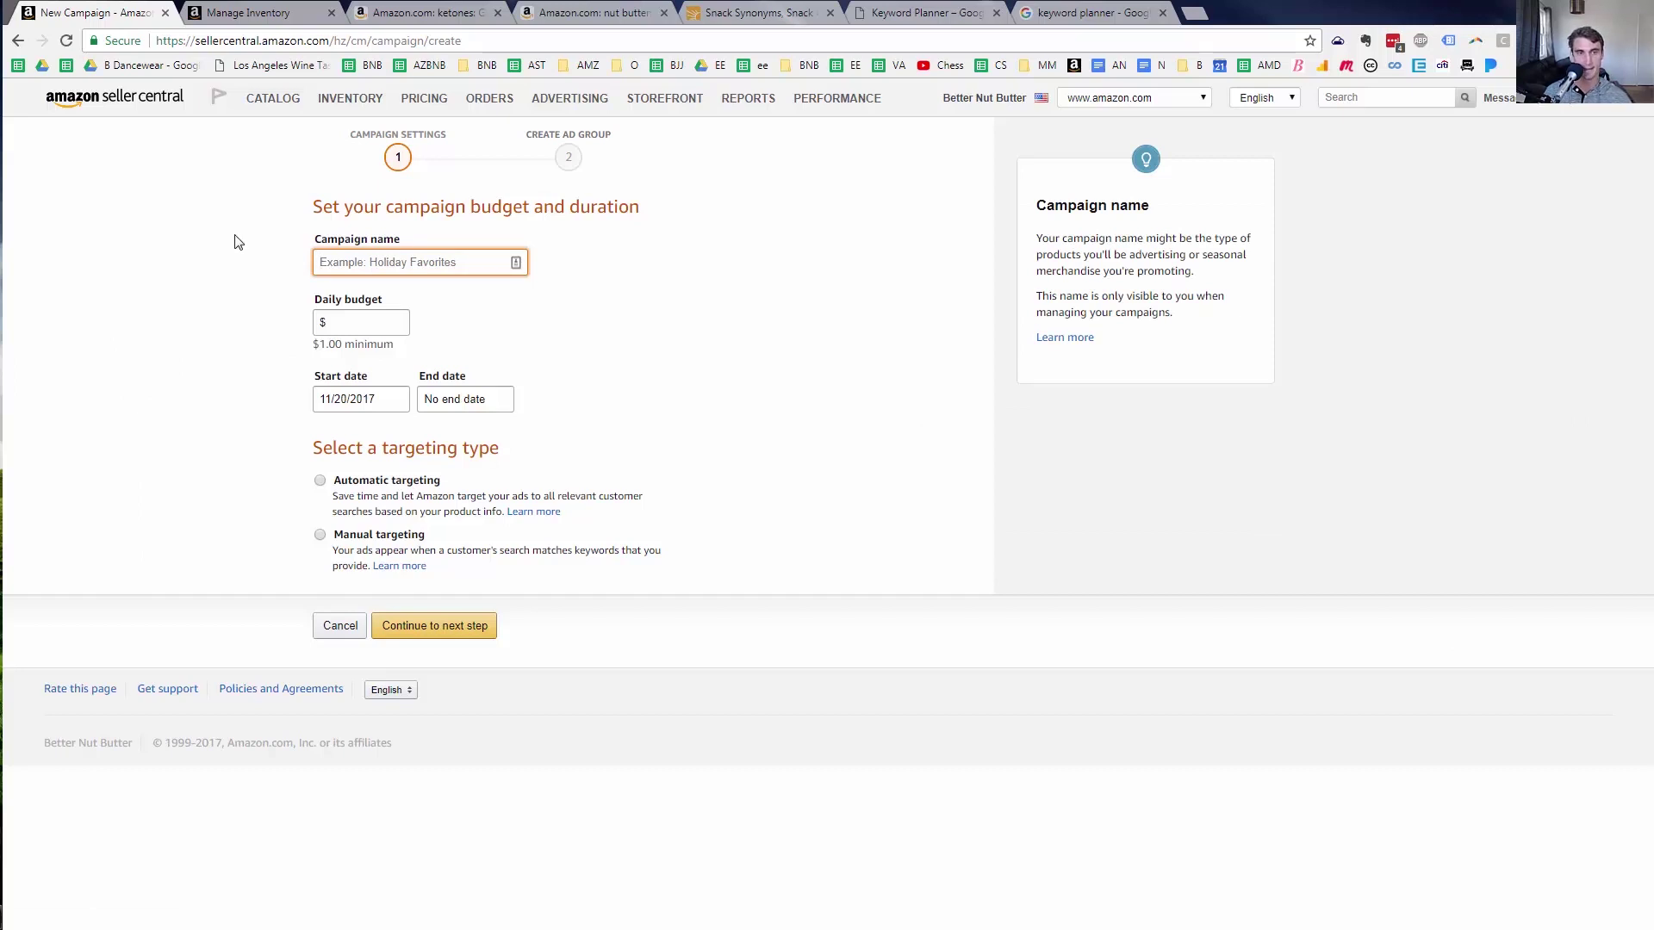
Name the campaign "Related Products", give it a $10.00 daily budget with manual targeting, and continue to the ad group setup
text(Related Products)
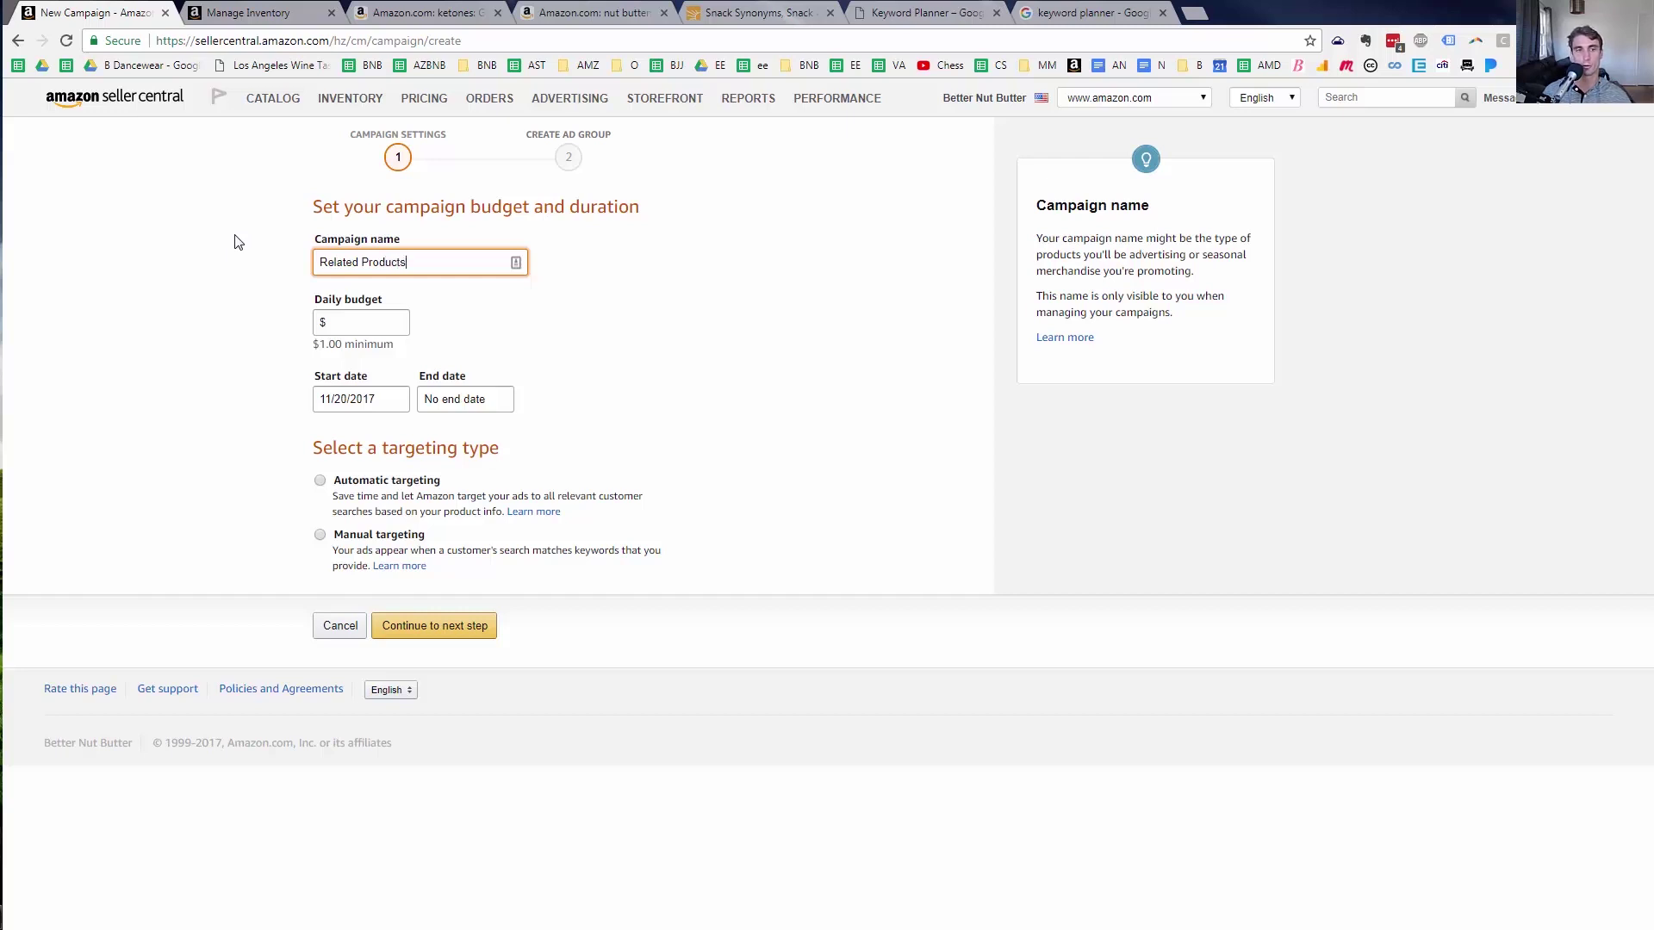
click(378, 319)
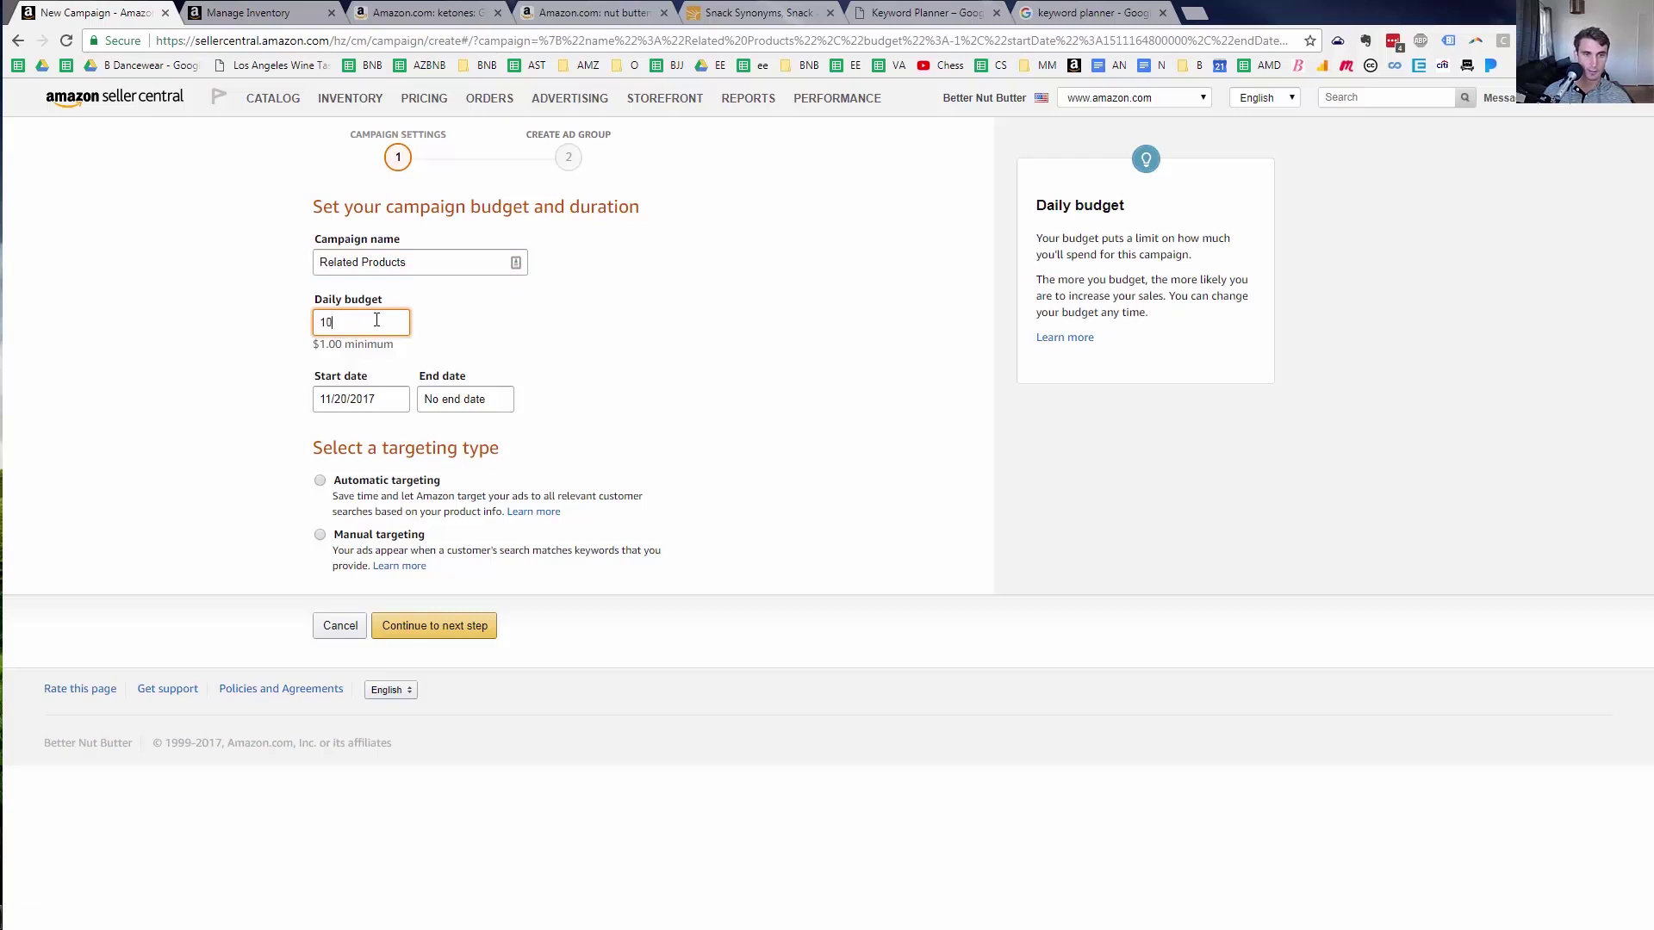
click(385, 551)
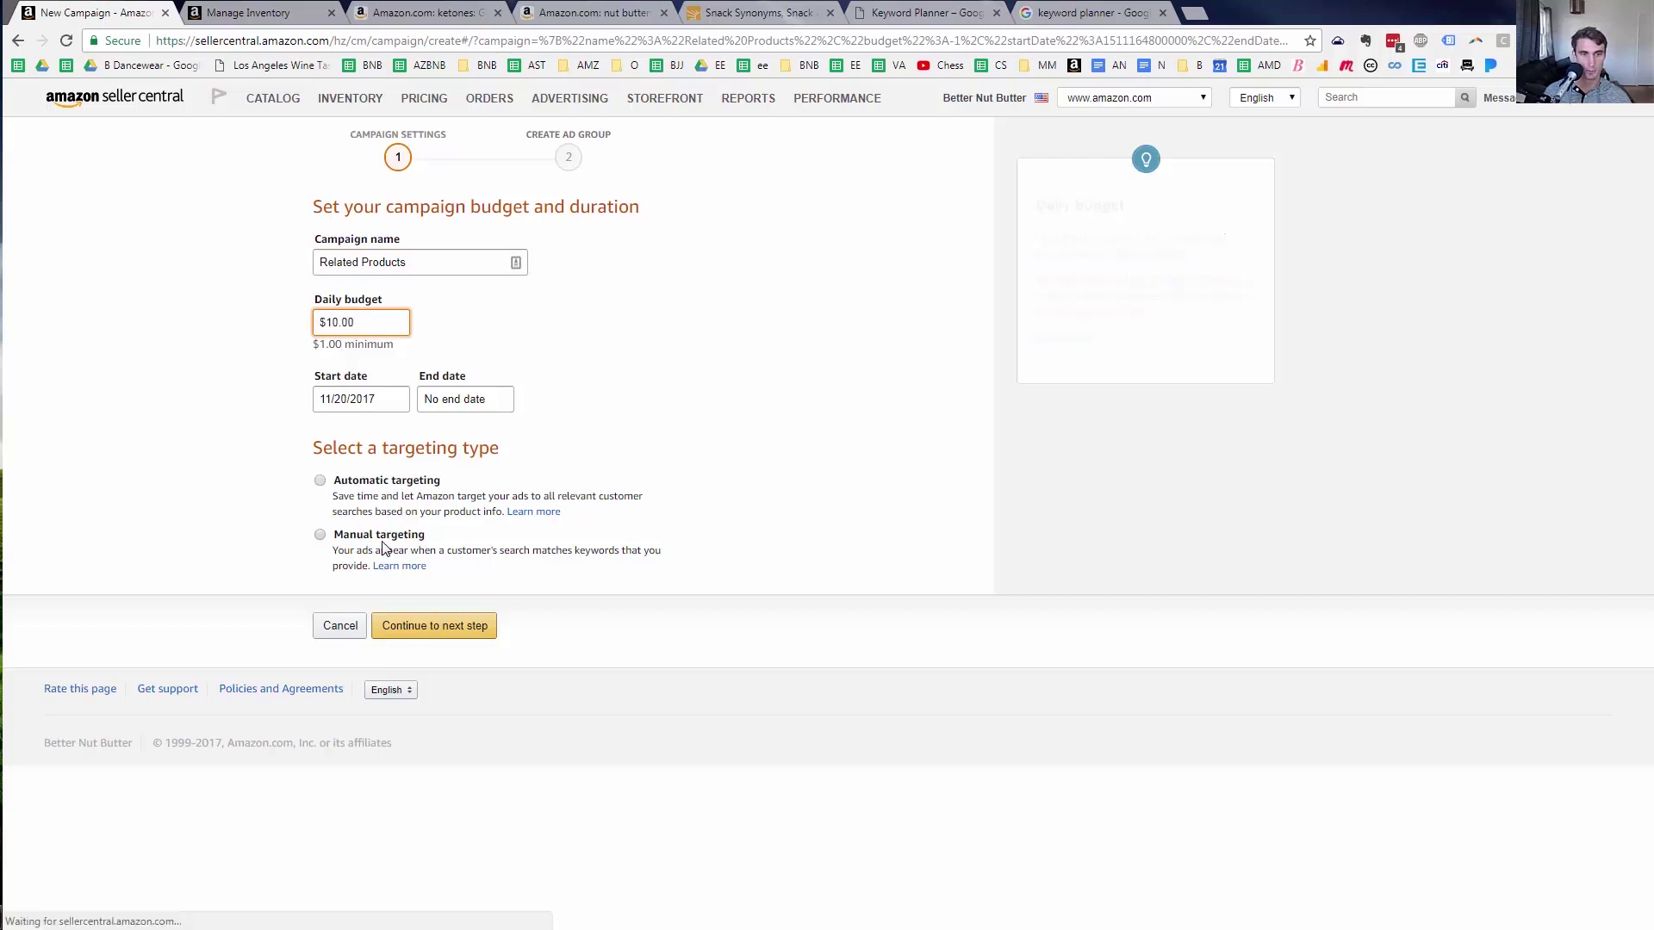
click(449, 626)
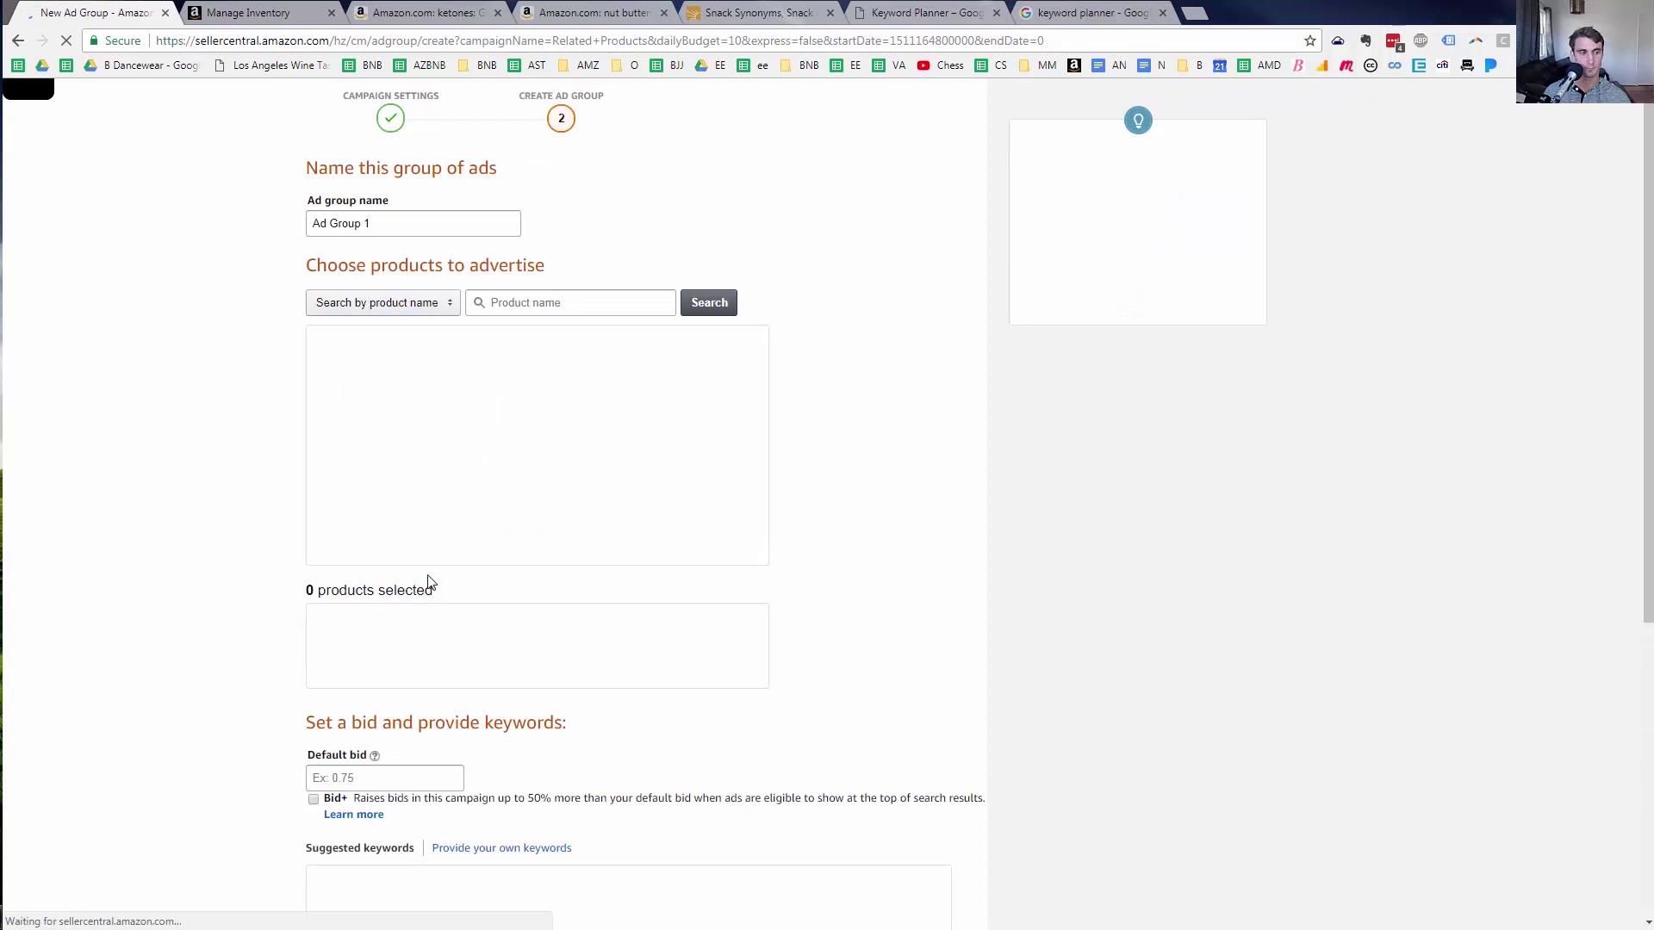
Name the ad group "Ketone" and choose the Performance Nut Butter 10 Pack as the product to advertise
triple_click(397, 262)
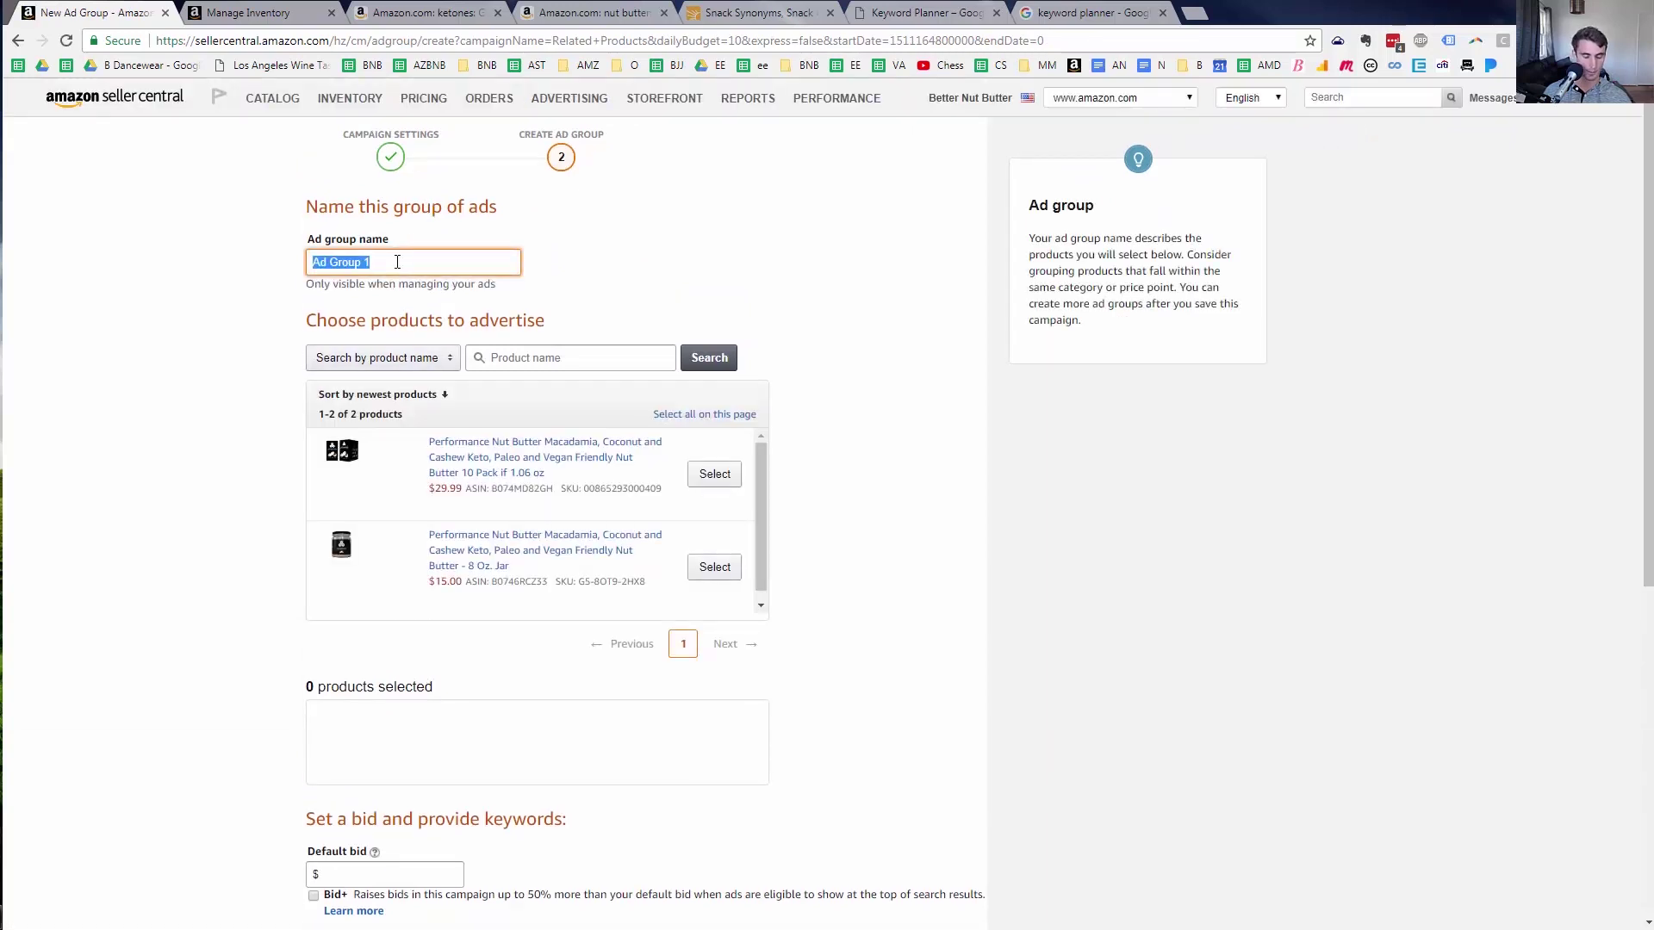
text(Ketone)
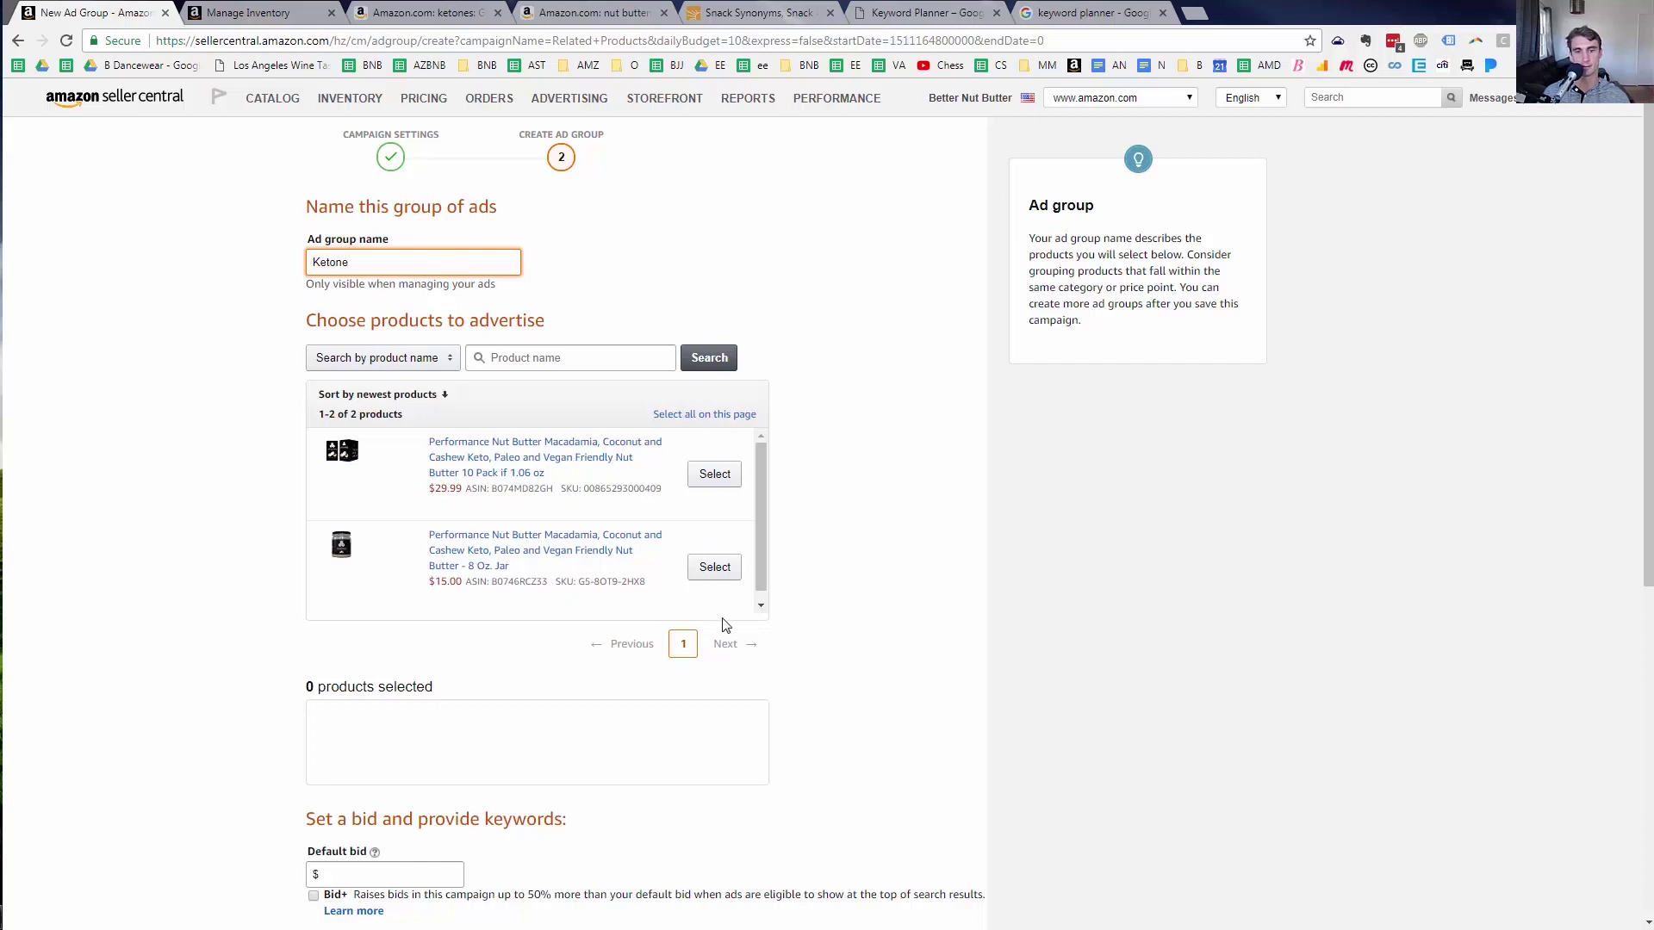
click(711, 476)
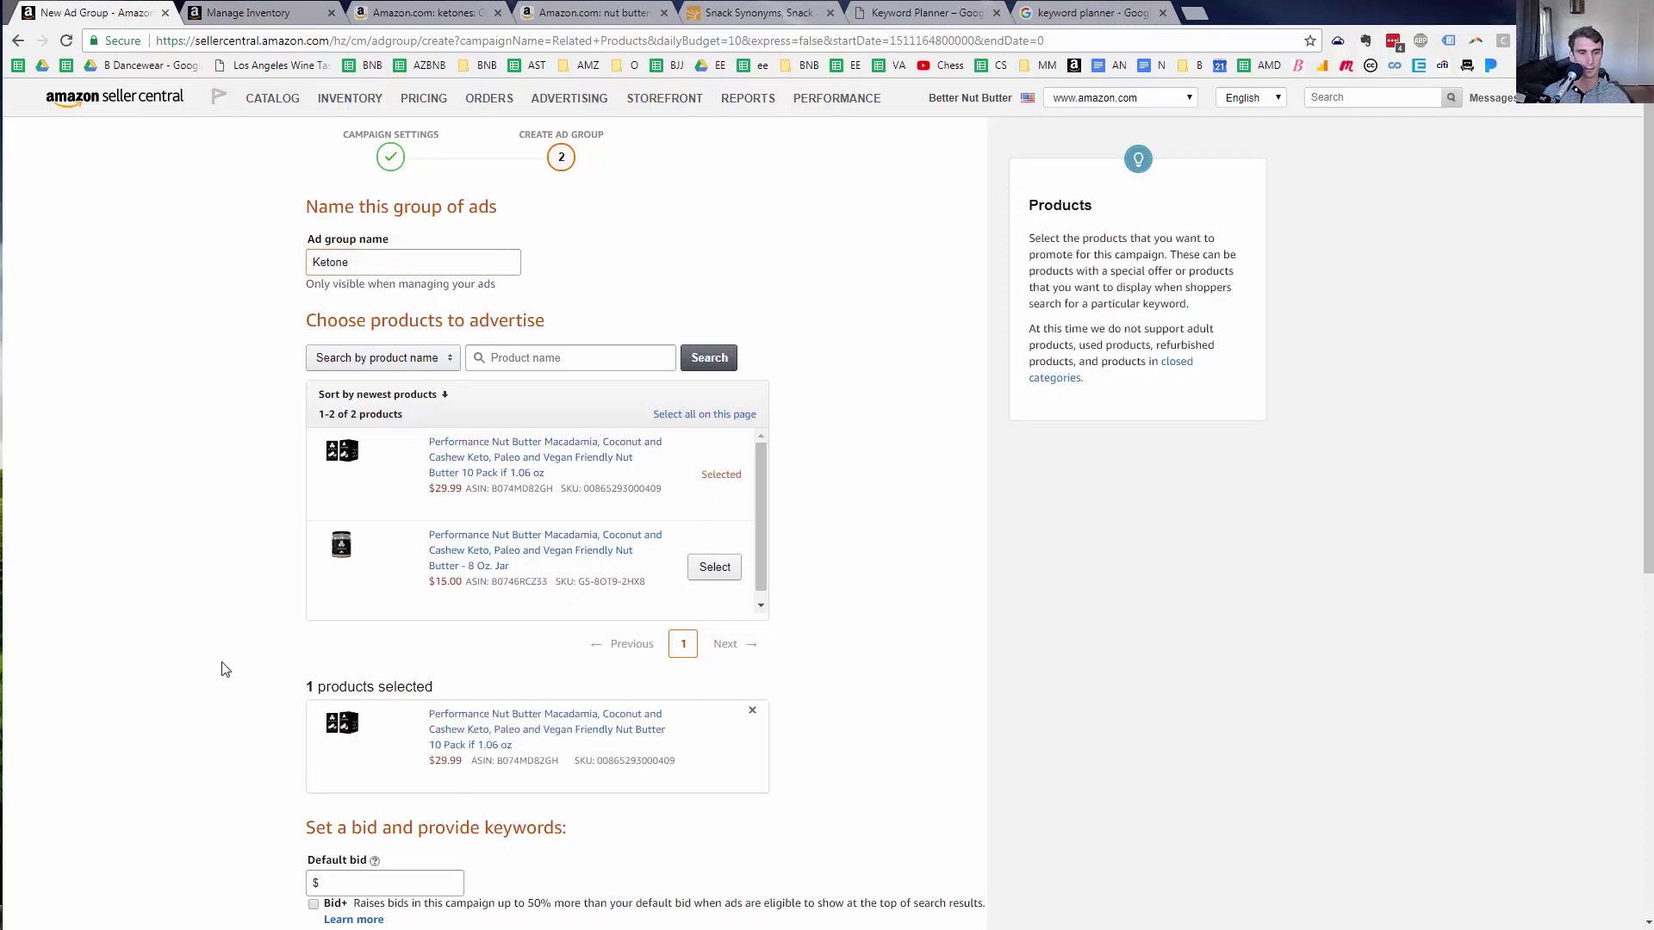
Set the ad group's default bid to $0.60 and add "ketone" as a custom broad match keyword
scroll(207, 609, down, 3)
click(404, 622)
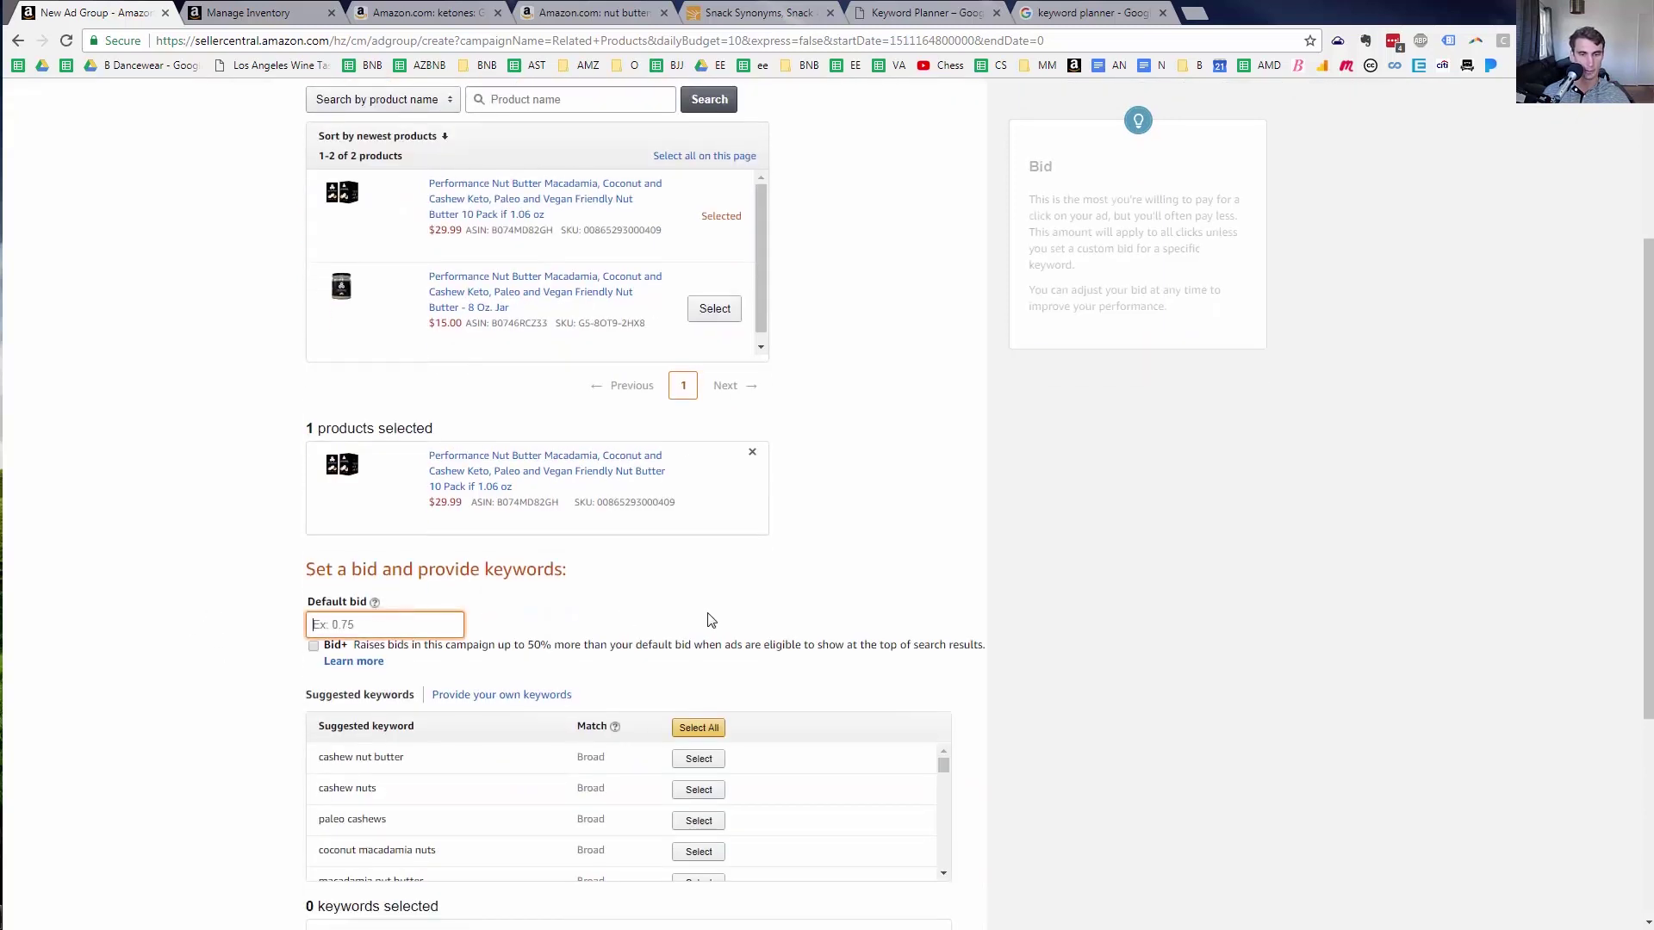
text(.6)
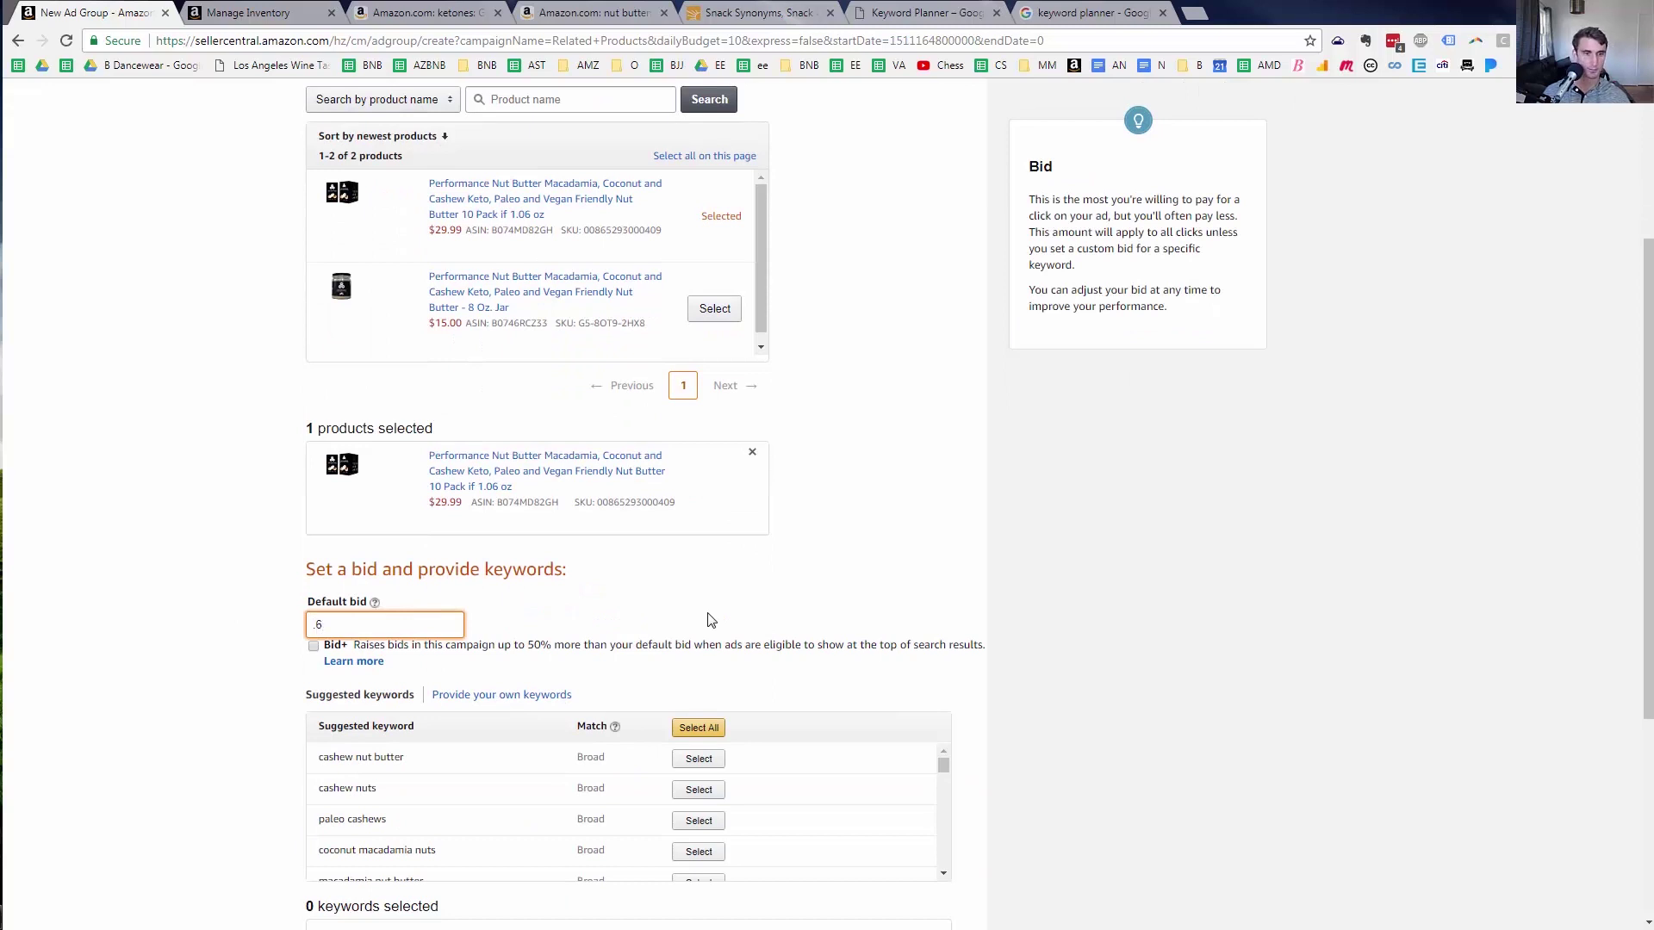
scroll(593, 491, down, 2)
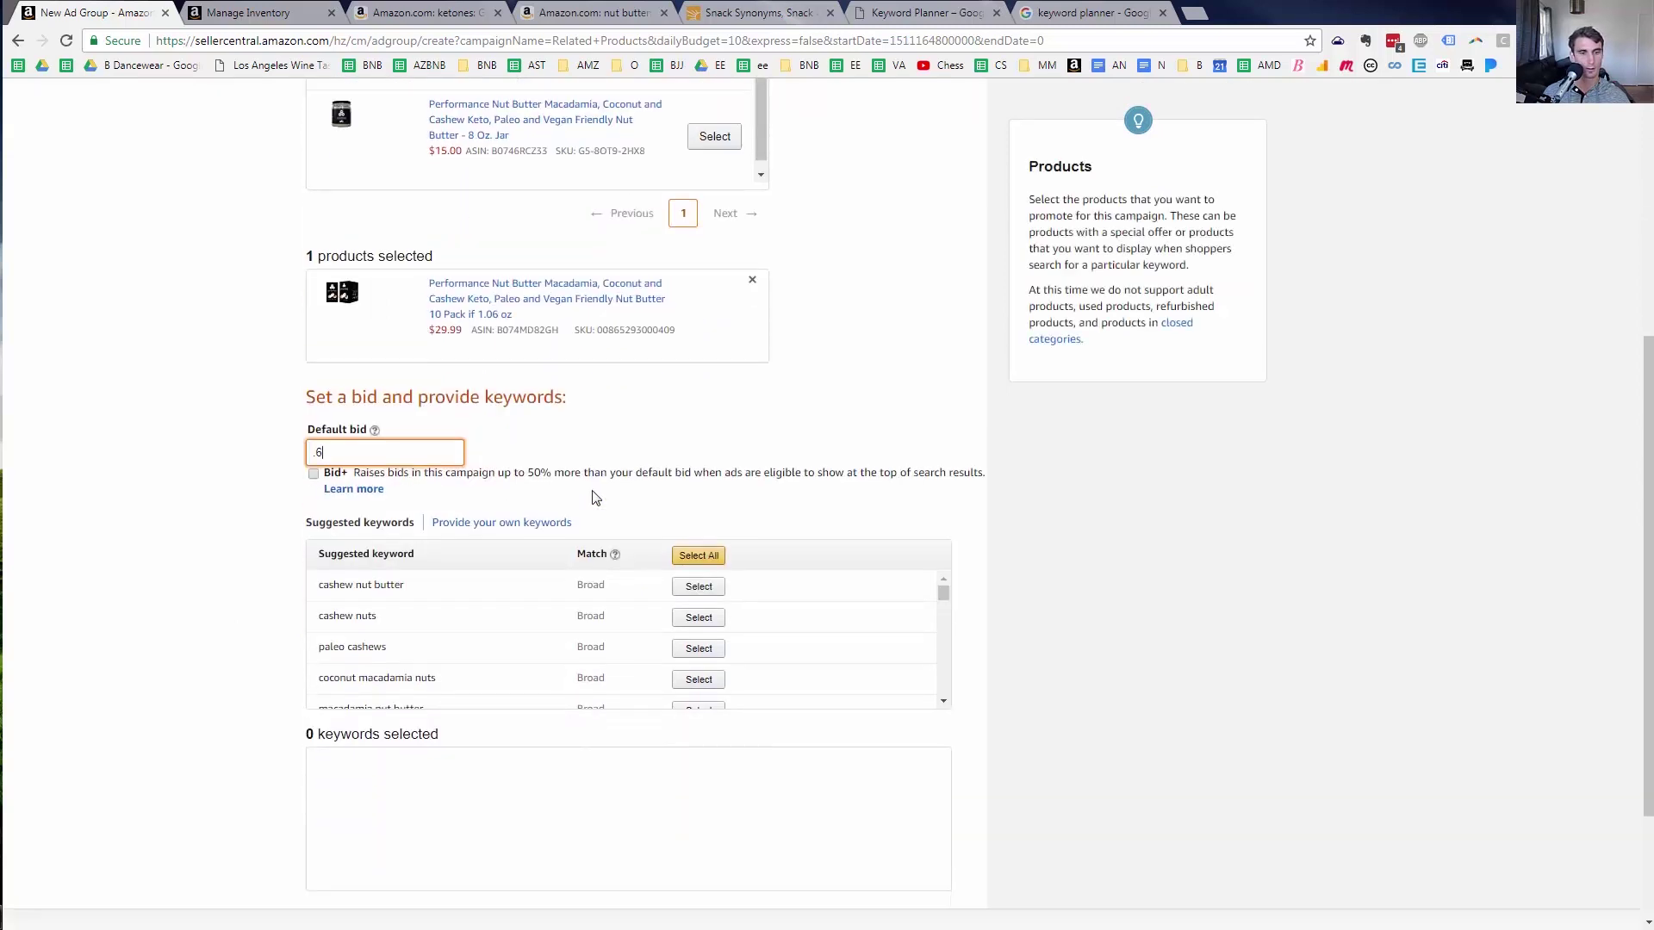
click(487, 523)
click(486, 597)
text(ketone)
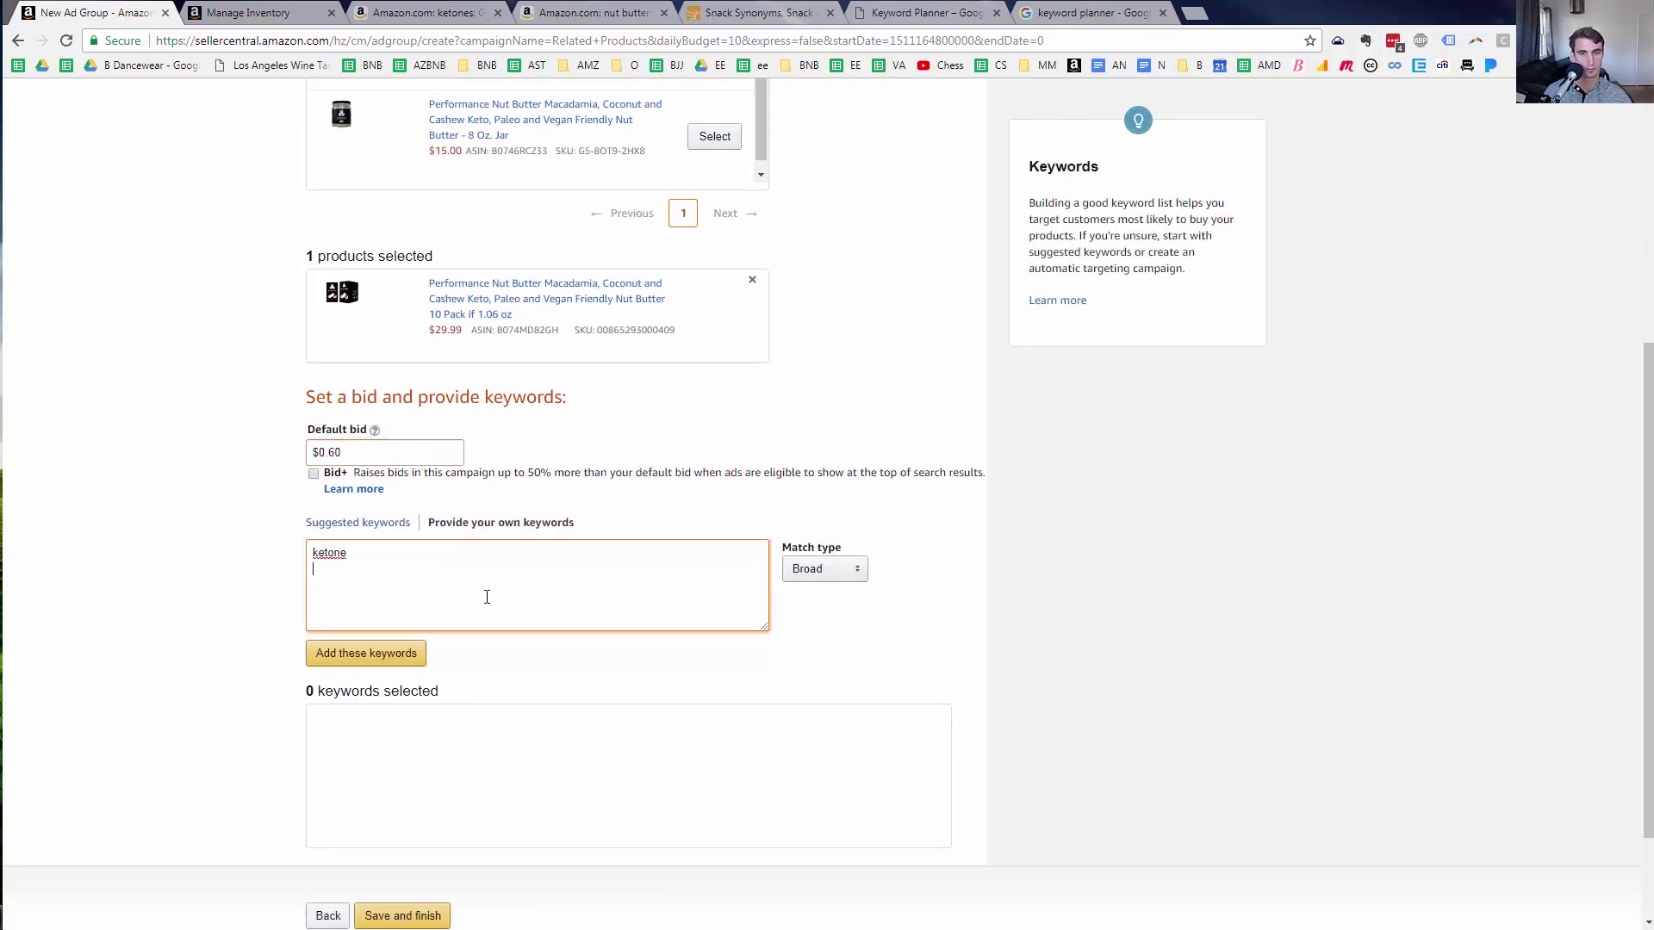
click(367, 653)
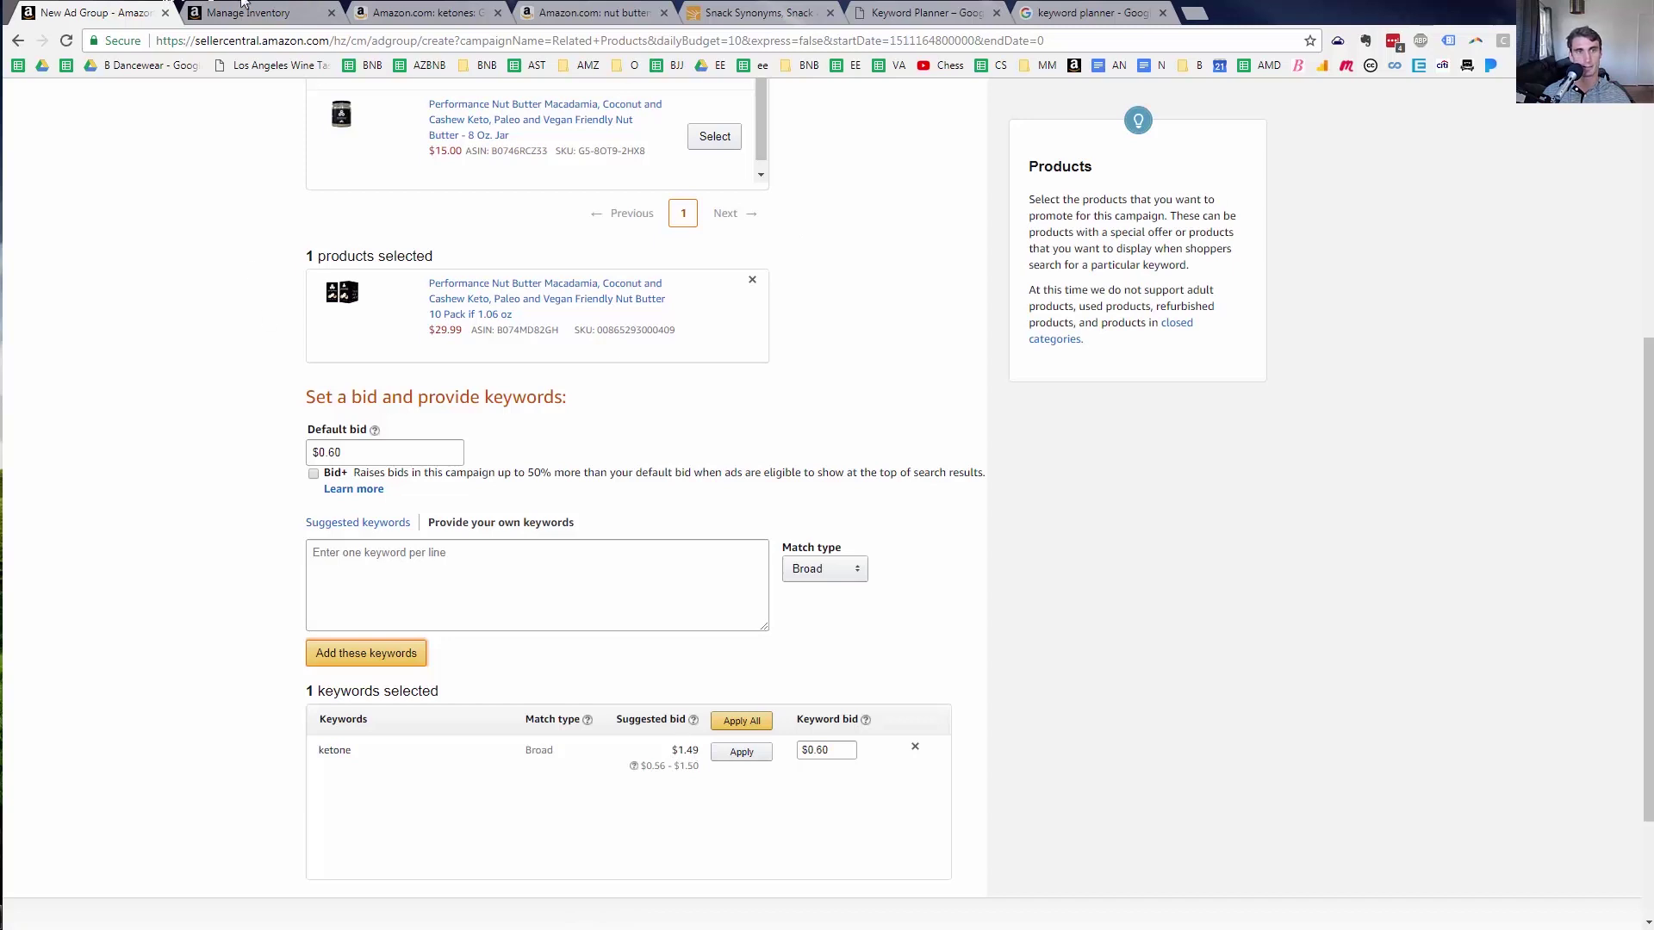
Set the bid for the "ketone" keyword to $0.75, then save and finish the Related Products campaign
click(832, 754)
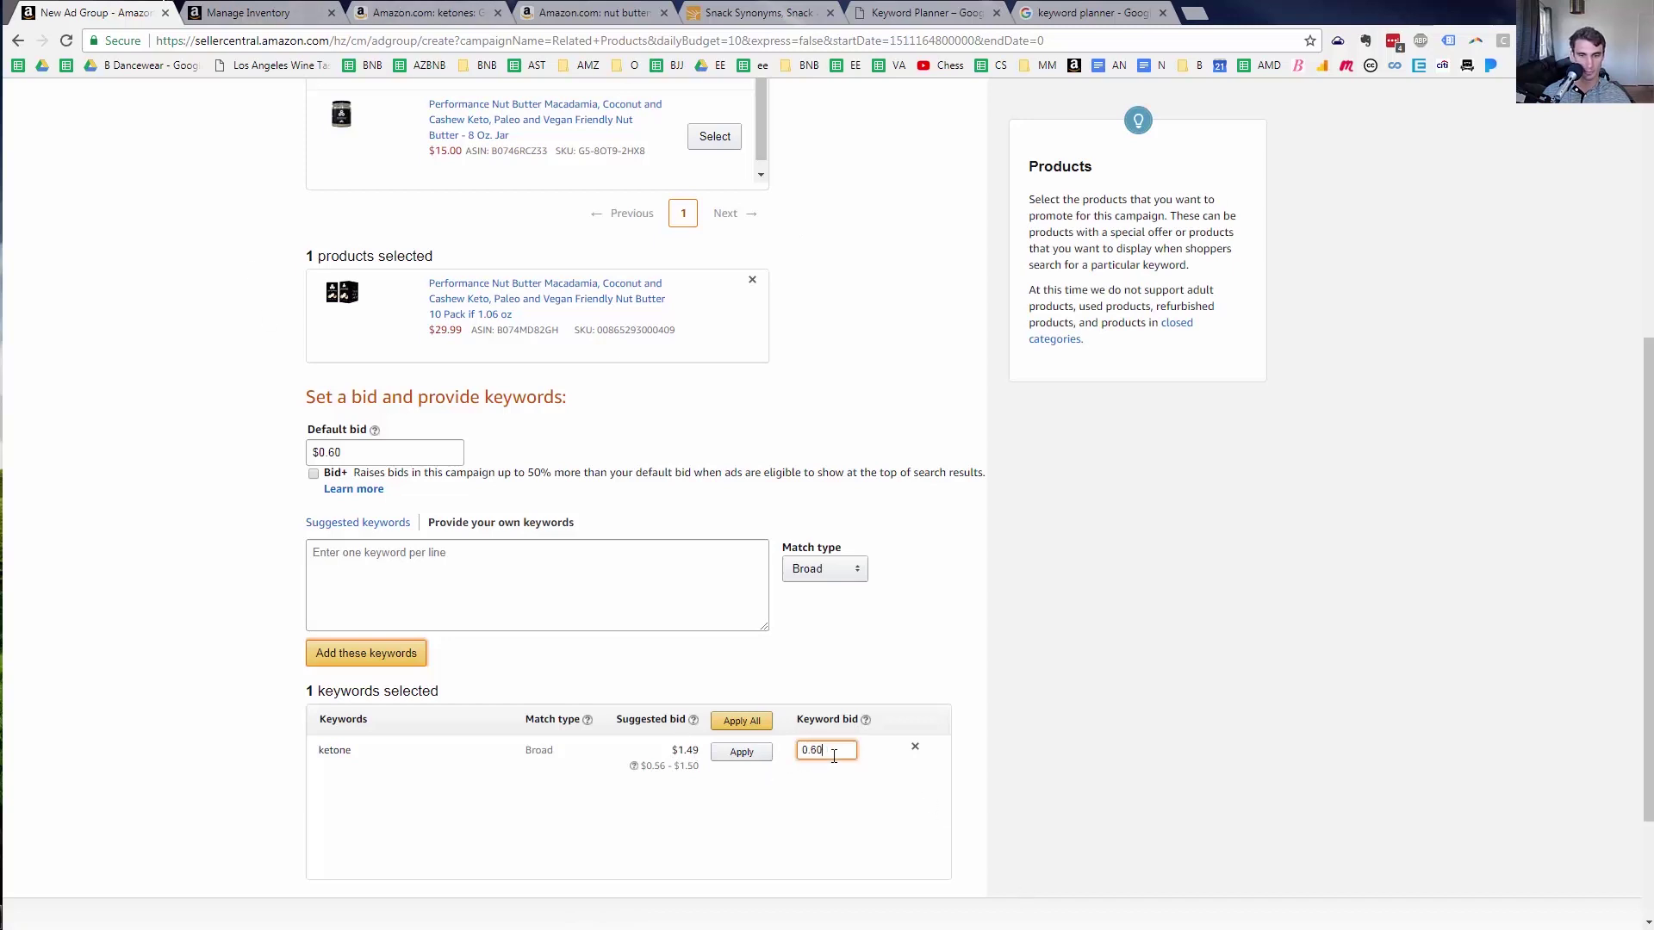
text(.75)
click(1082, 634)
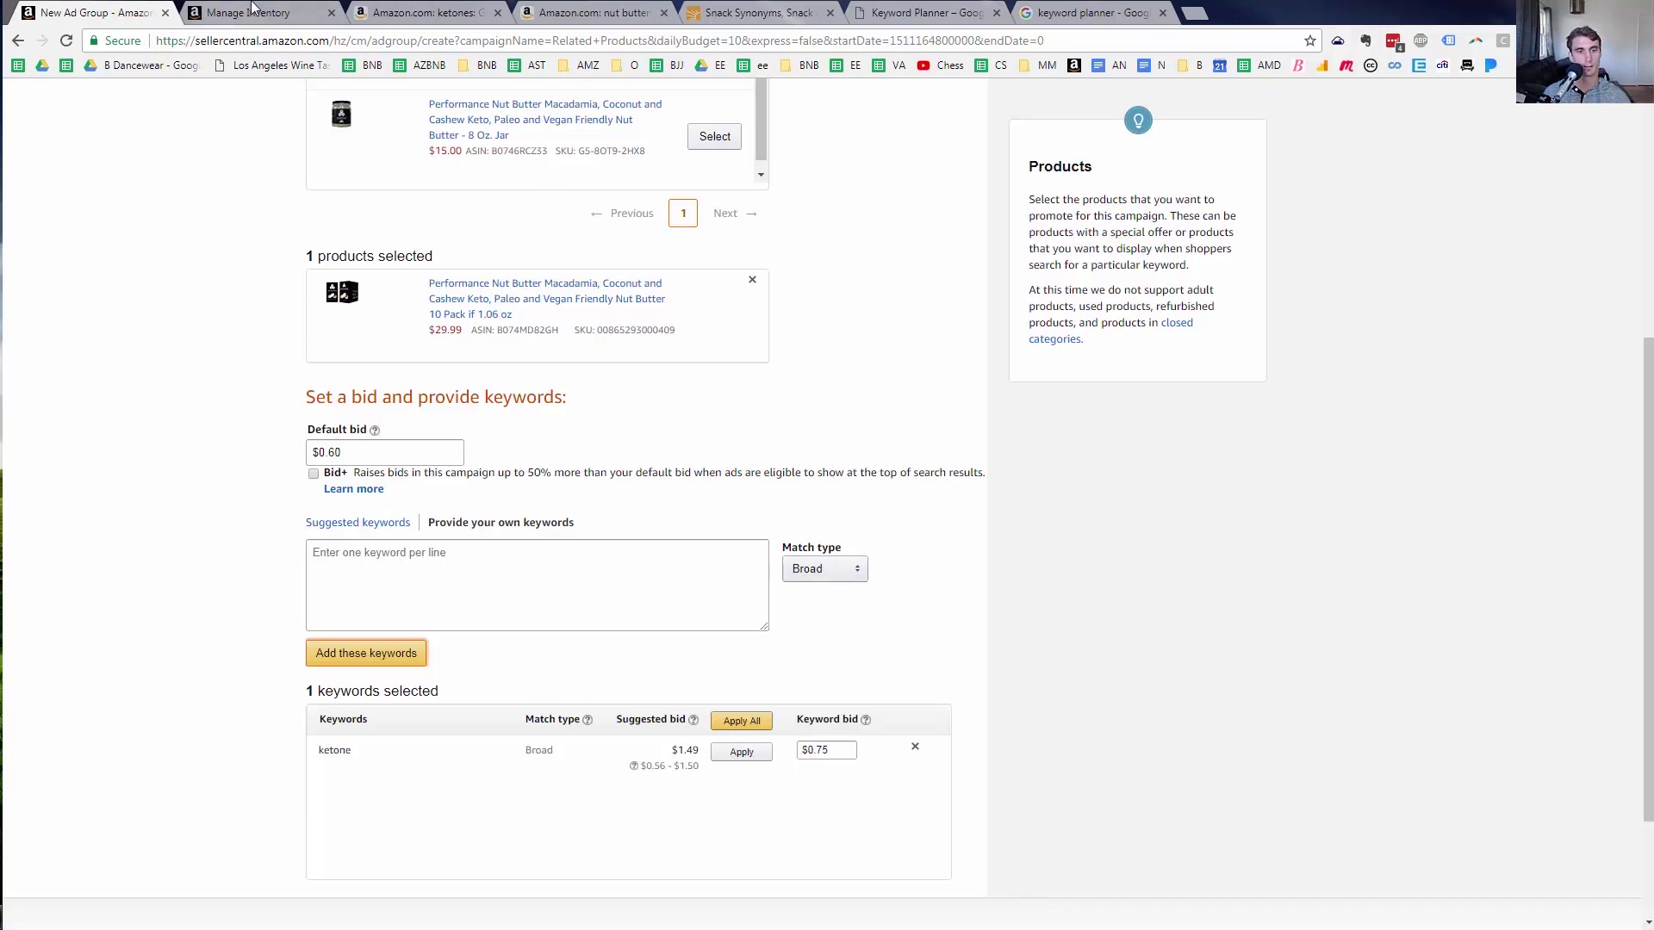
scroll(542, 689, down, 2)
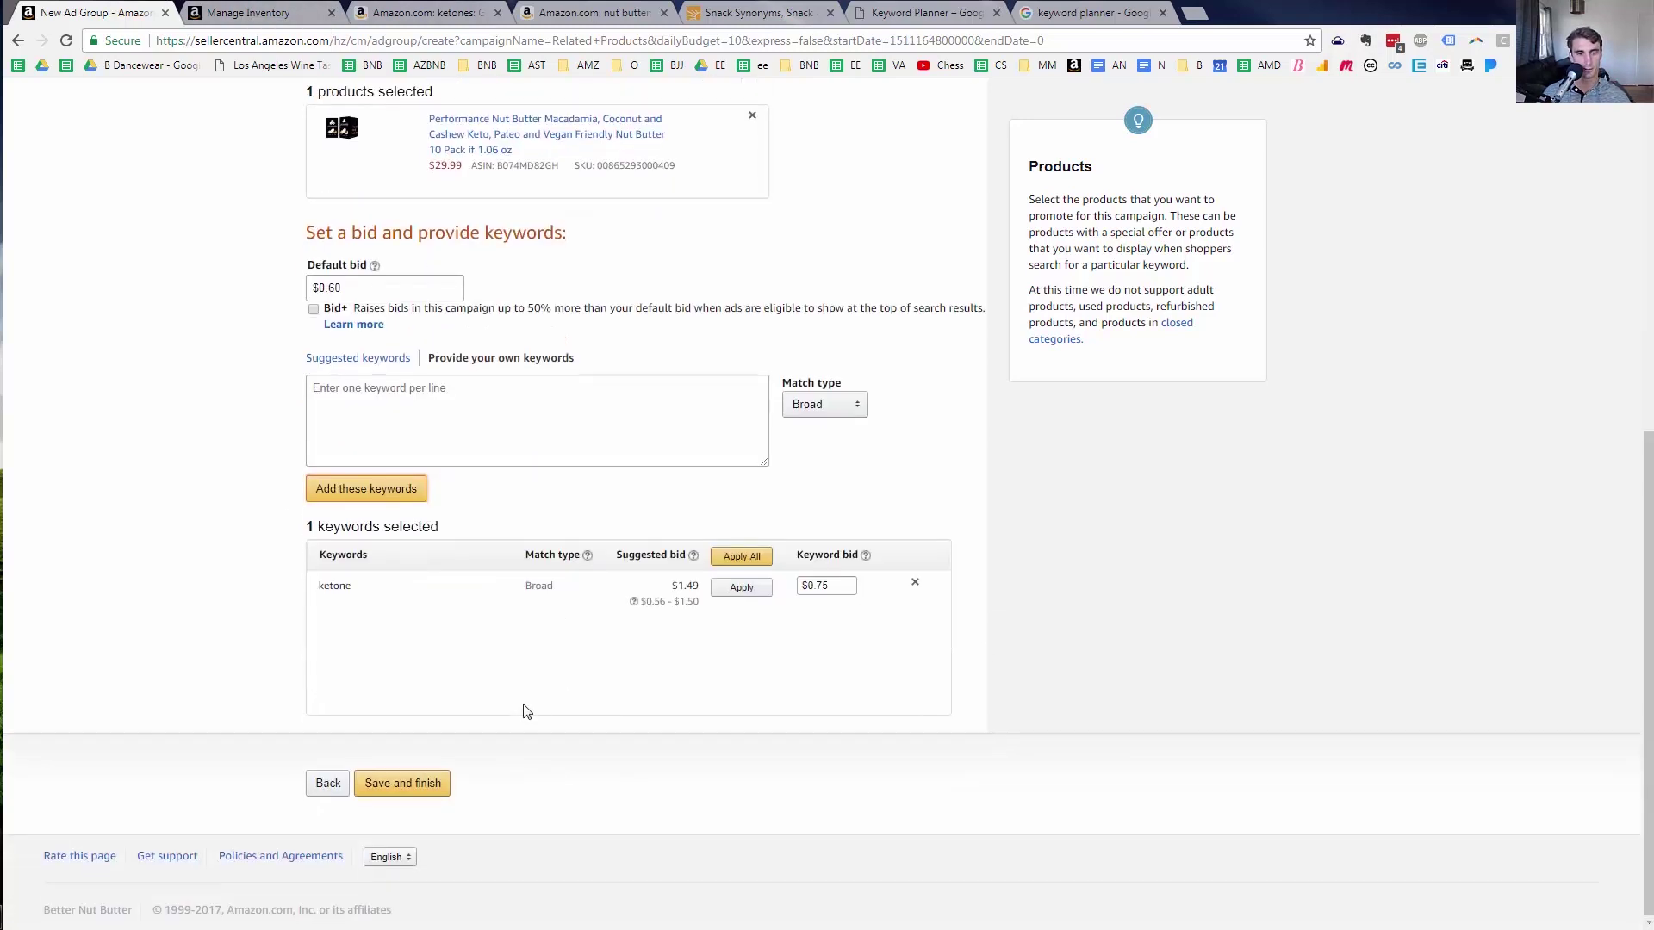
click(440, 794)
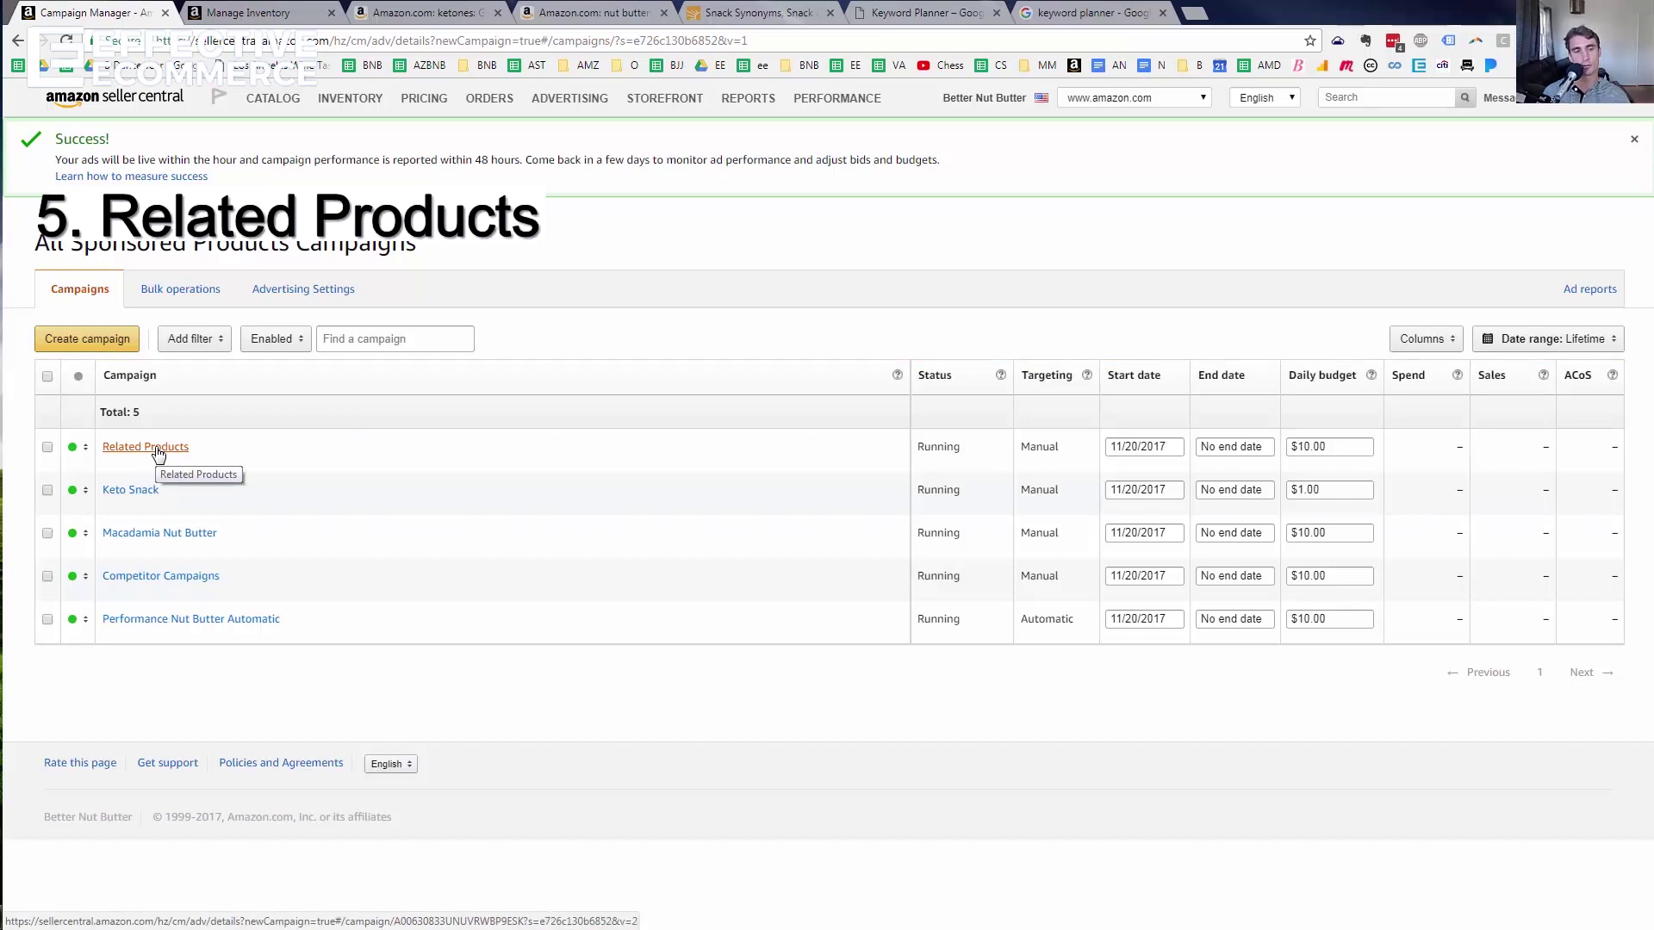
Create another campaign named "Test" with a $10.00 daily budget and manual targeting, and choose the nut butter 10 Pack to advertise
click(123, 338)
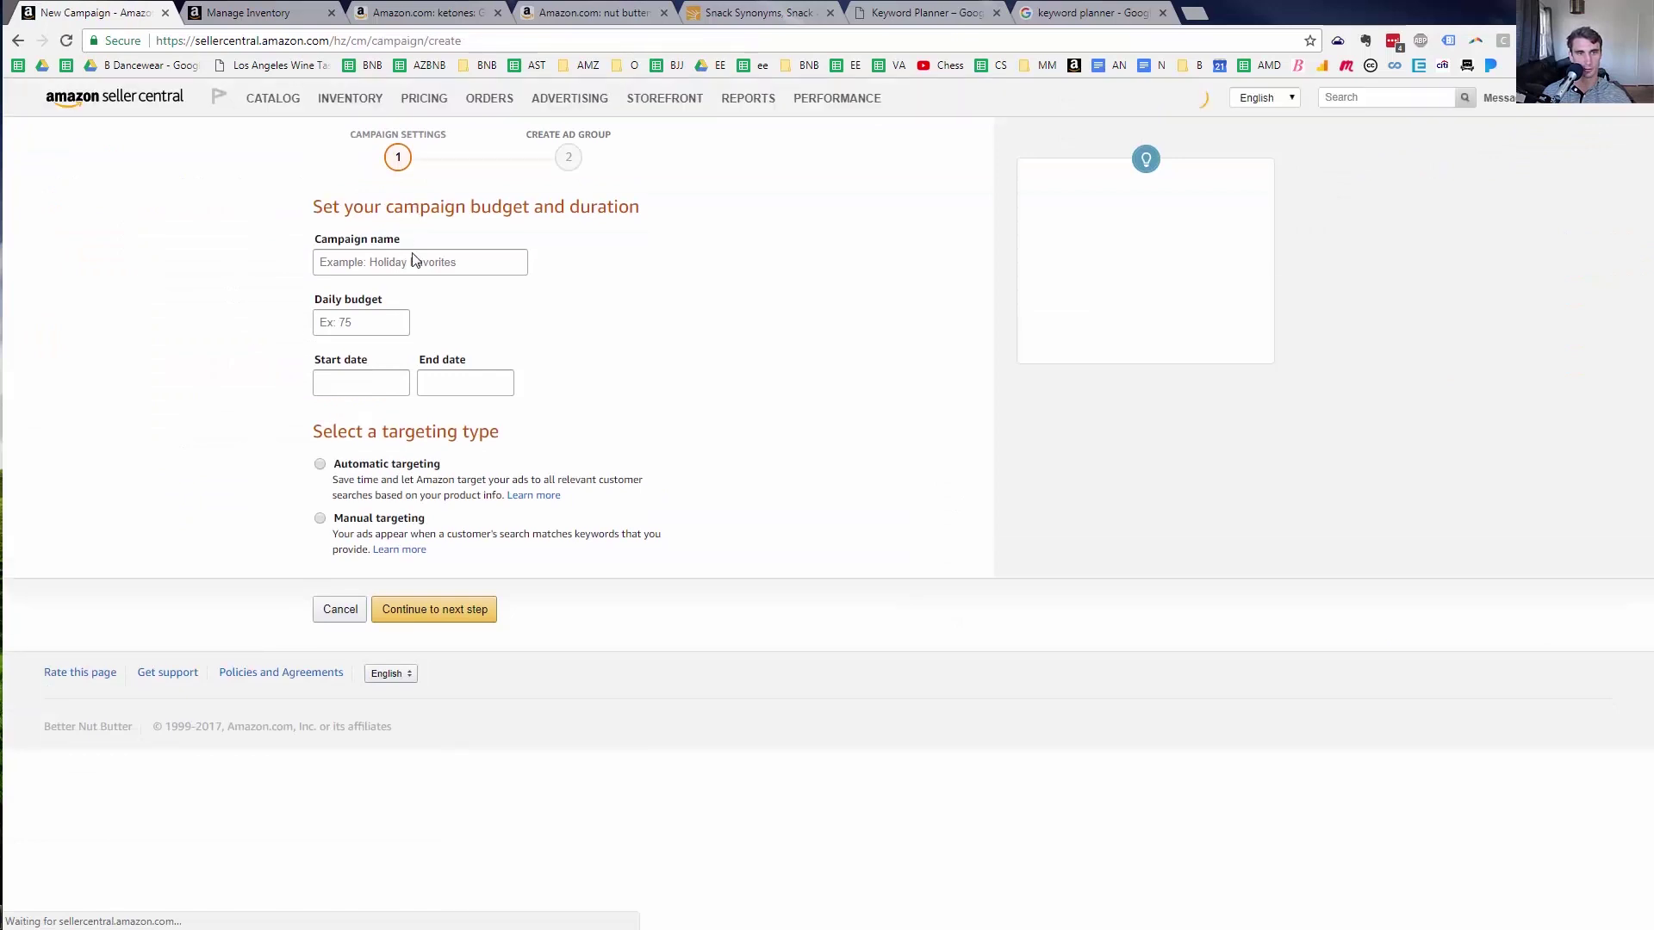
click(415, 262)
text(Test)
click(374, 321)
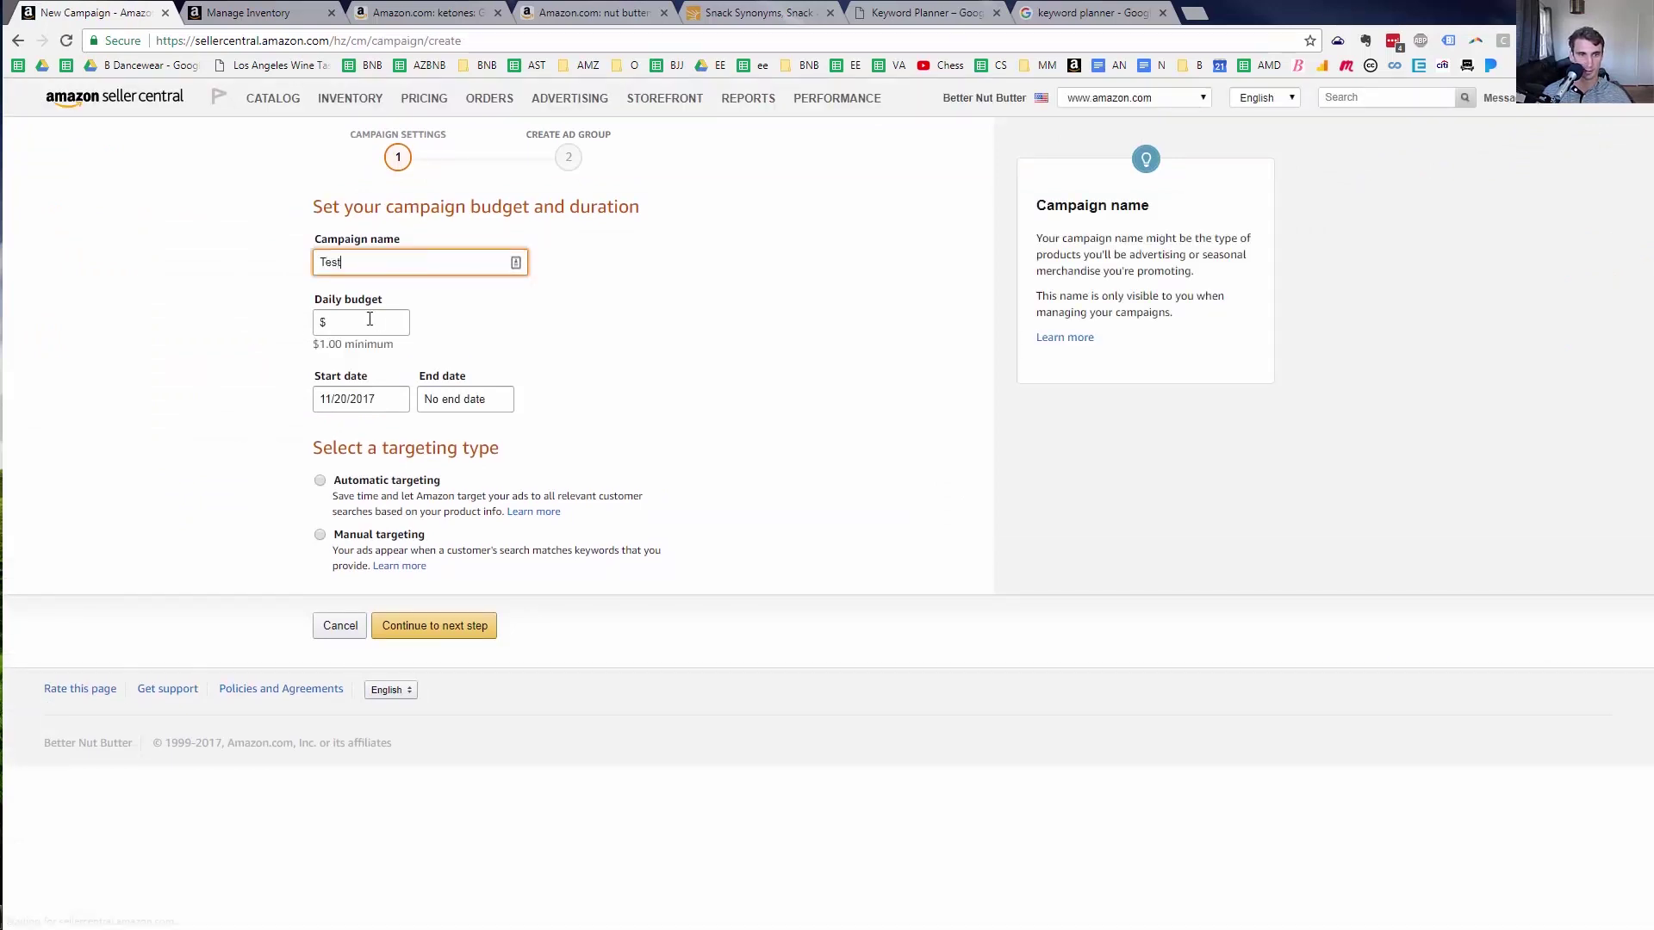
text(10)
click(319, 535)
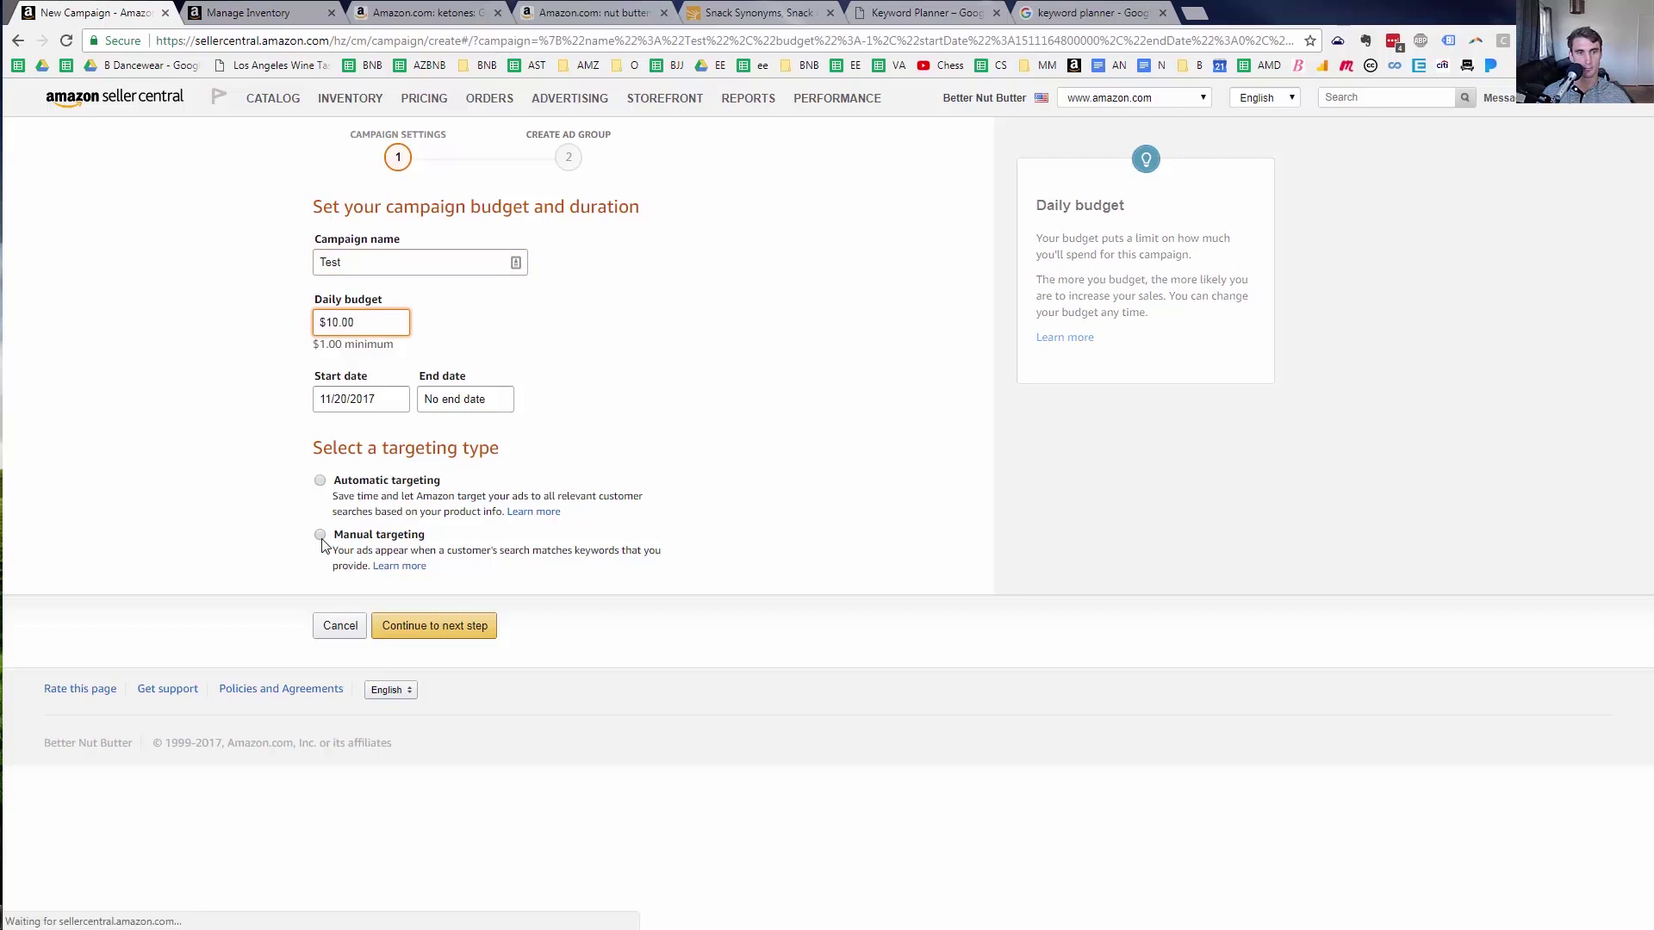
click(456, 635)
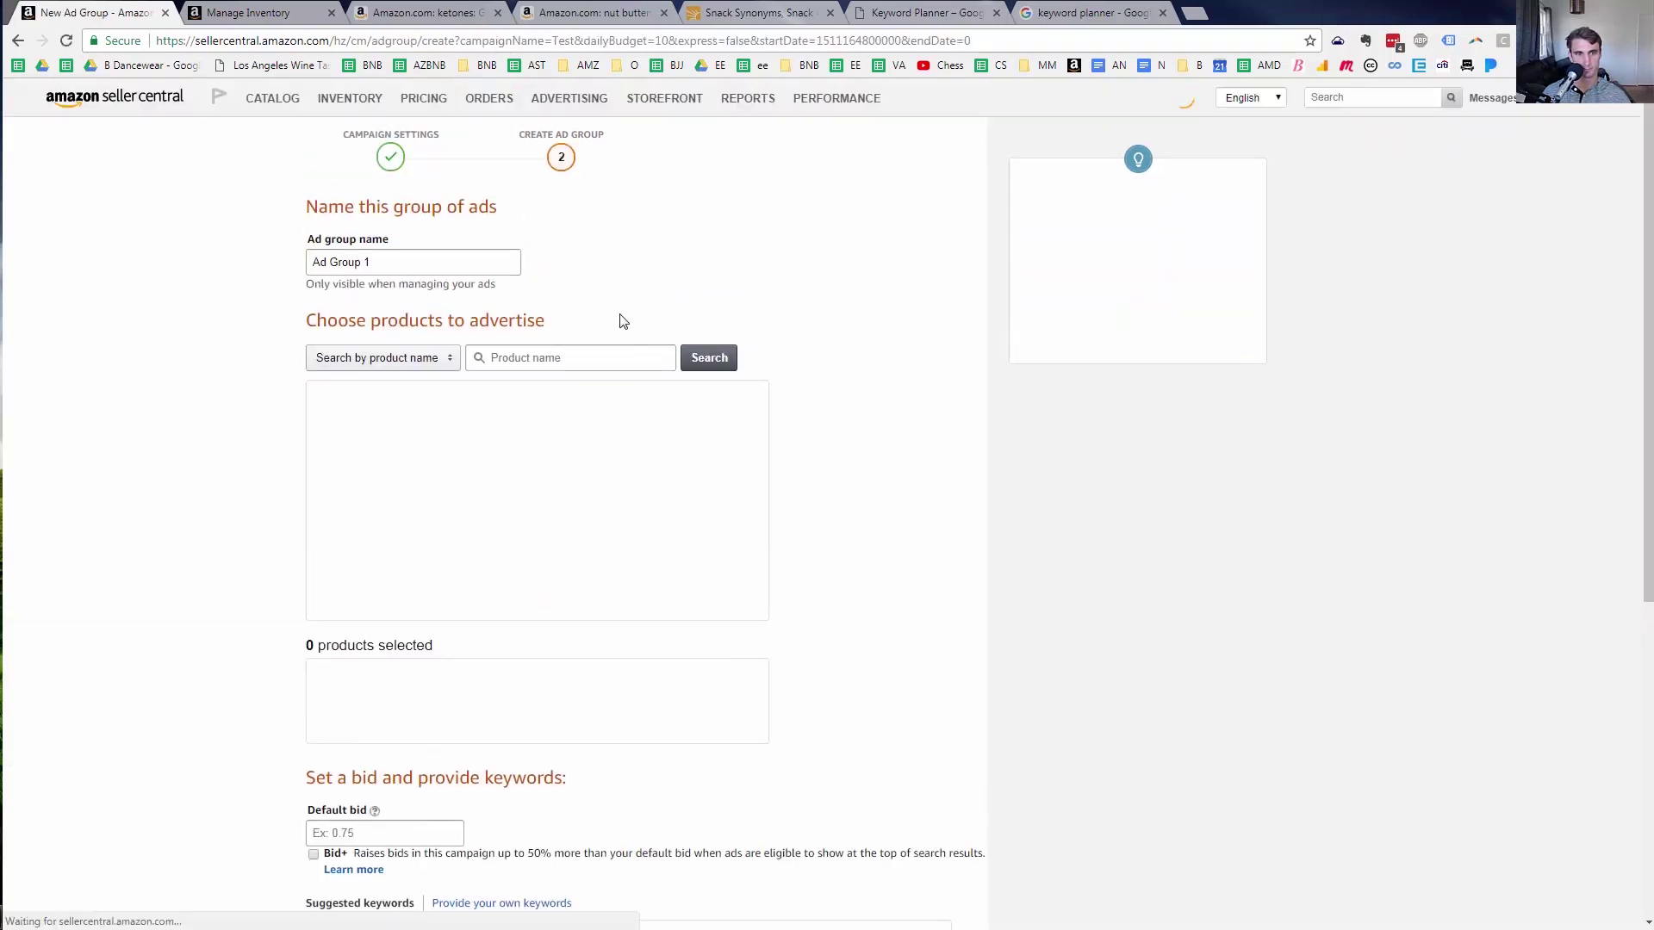
click(715, 474)
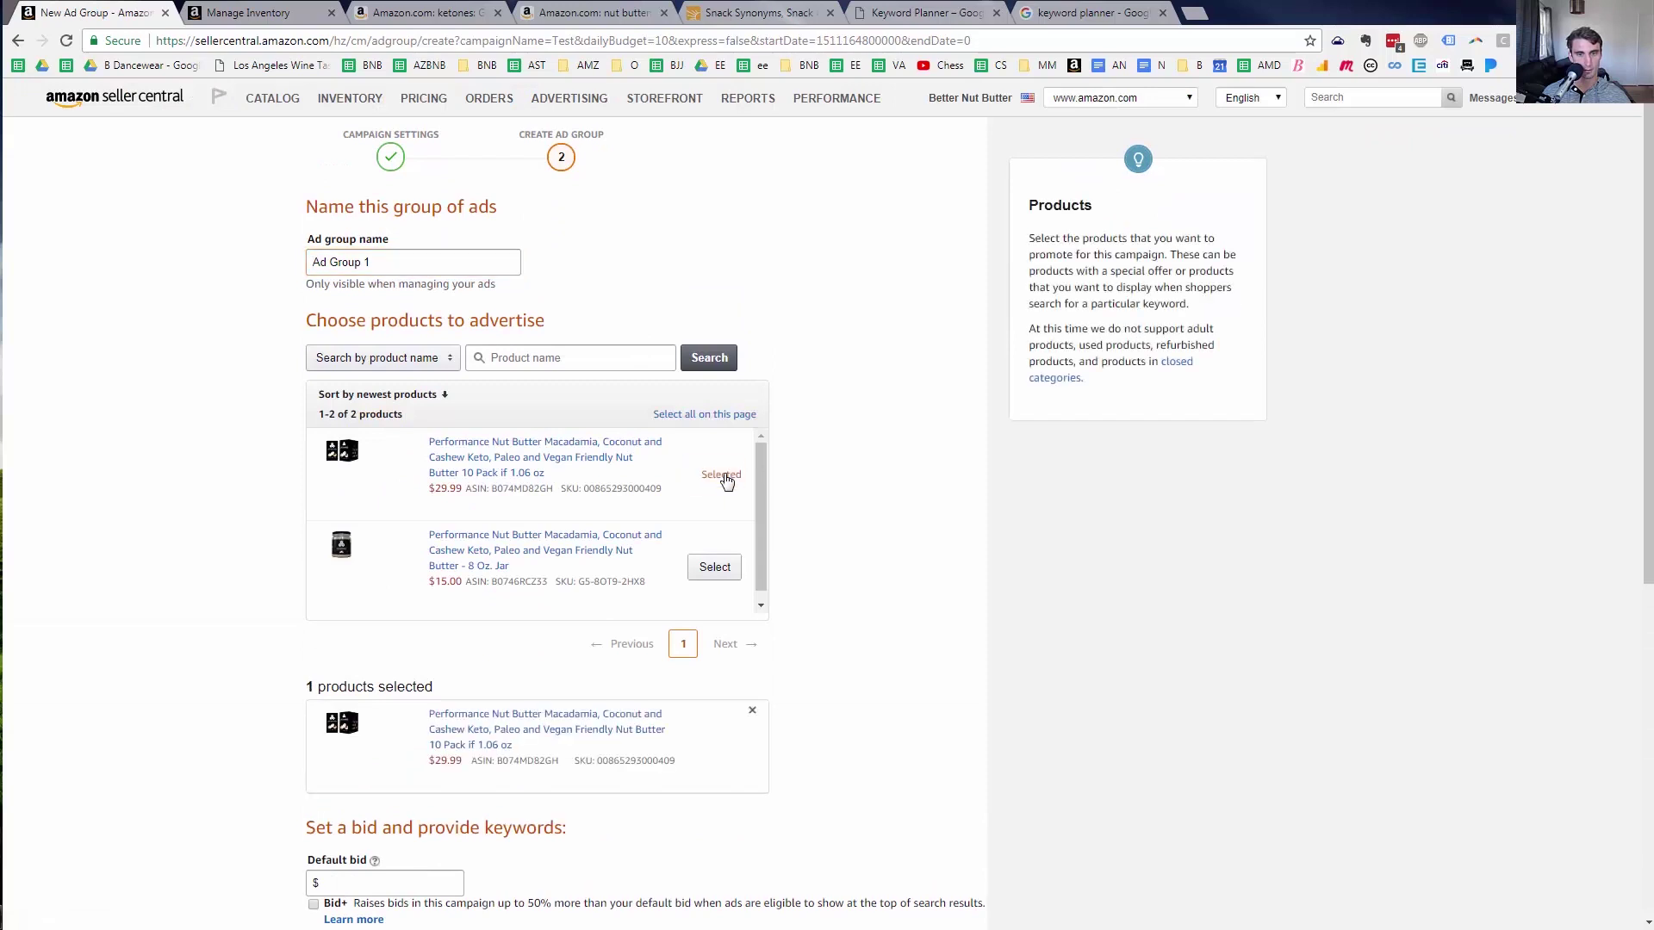
Examine the suggested keywords for the ad group, looking for specific phrases that closely describe the nut butter
scroll(711, 718, down, 6)
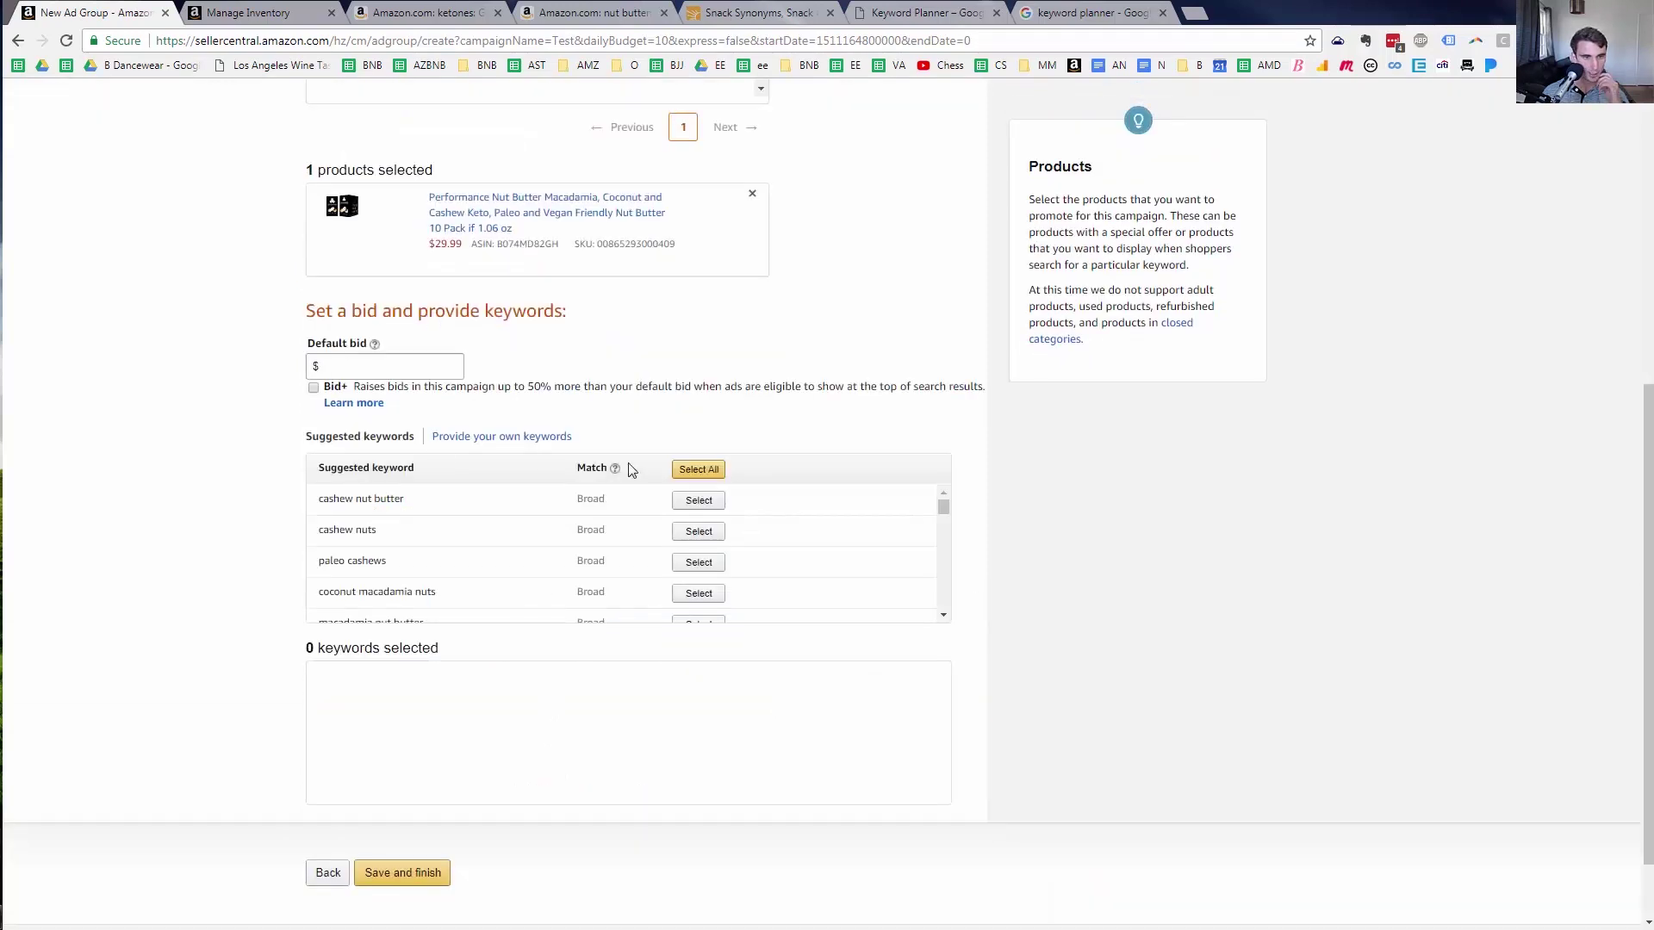
scroll(387, 508, up, 3)
scroll(388, 517, down, 3)
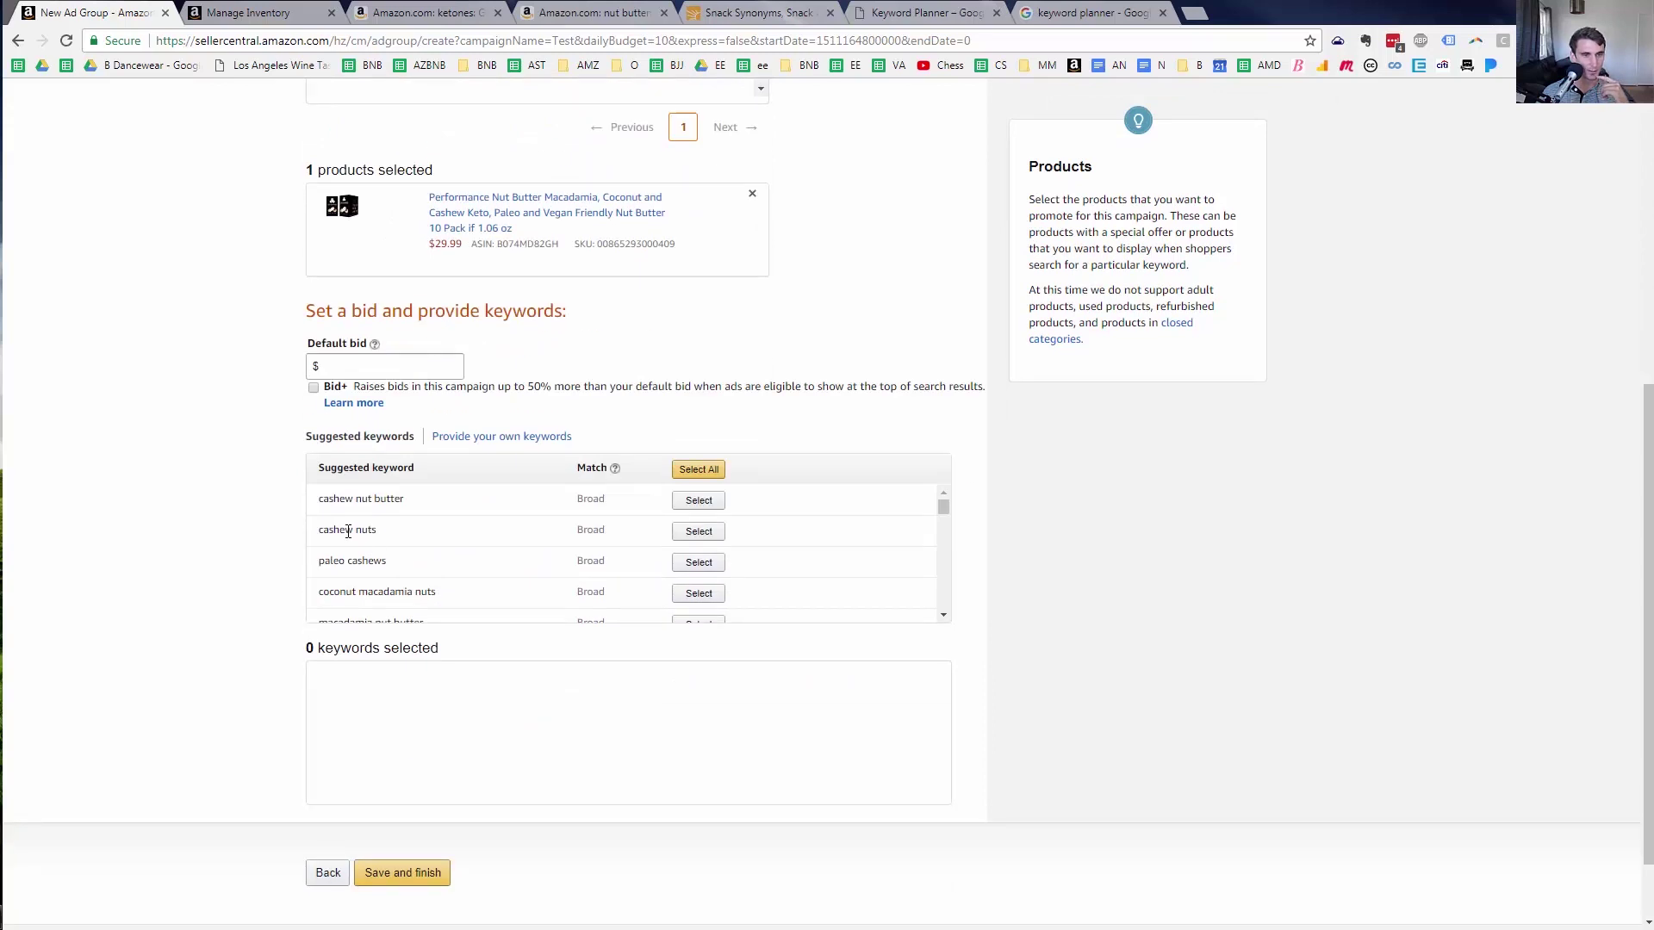
triple_click(368, 561)
scroll(412, 569, down, 2)
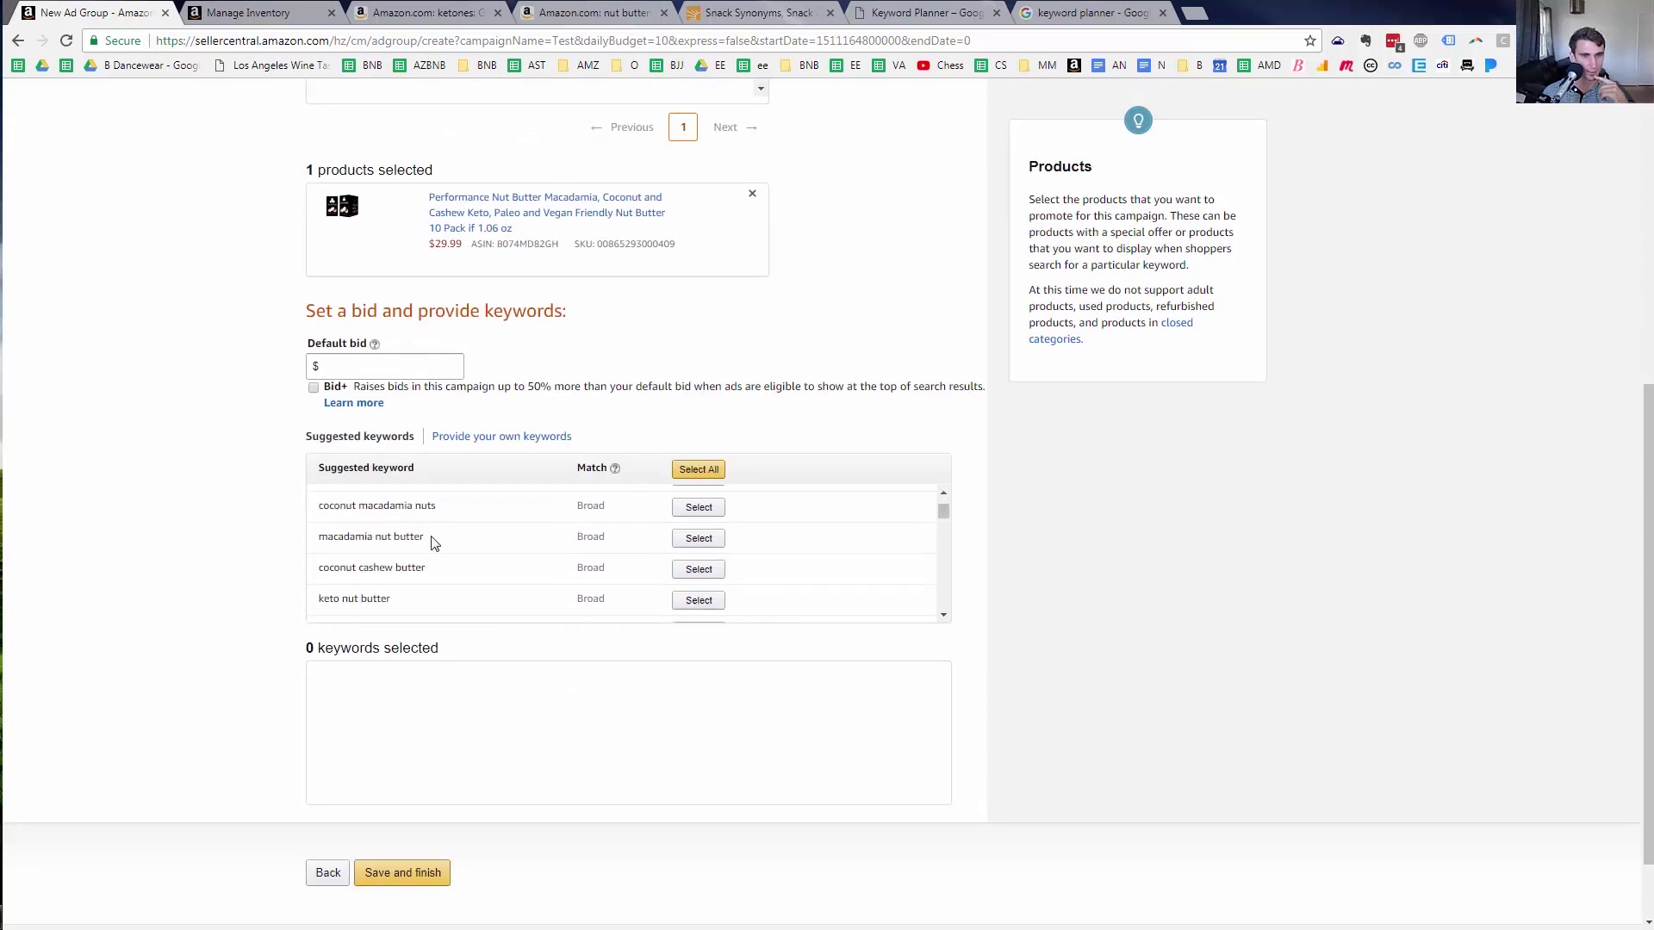
triple_click(434, 504)
triple_click(409, 535)
triple_click(394, 567)
scroll(395, 570, down, 2)
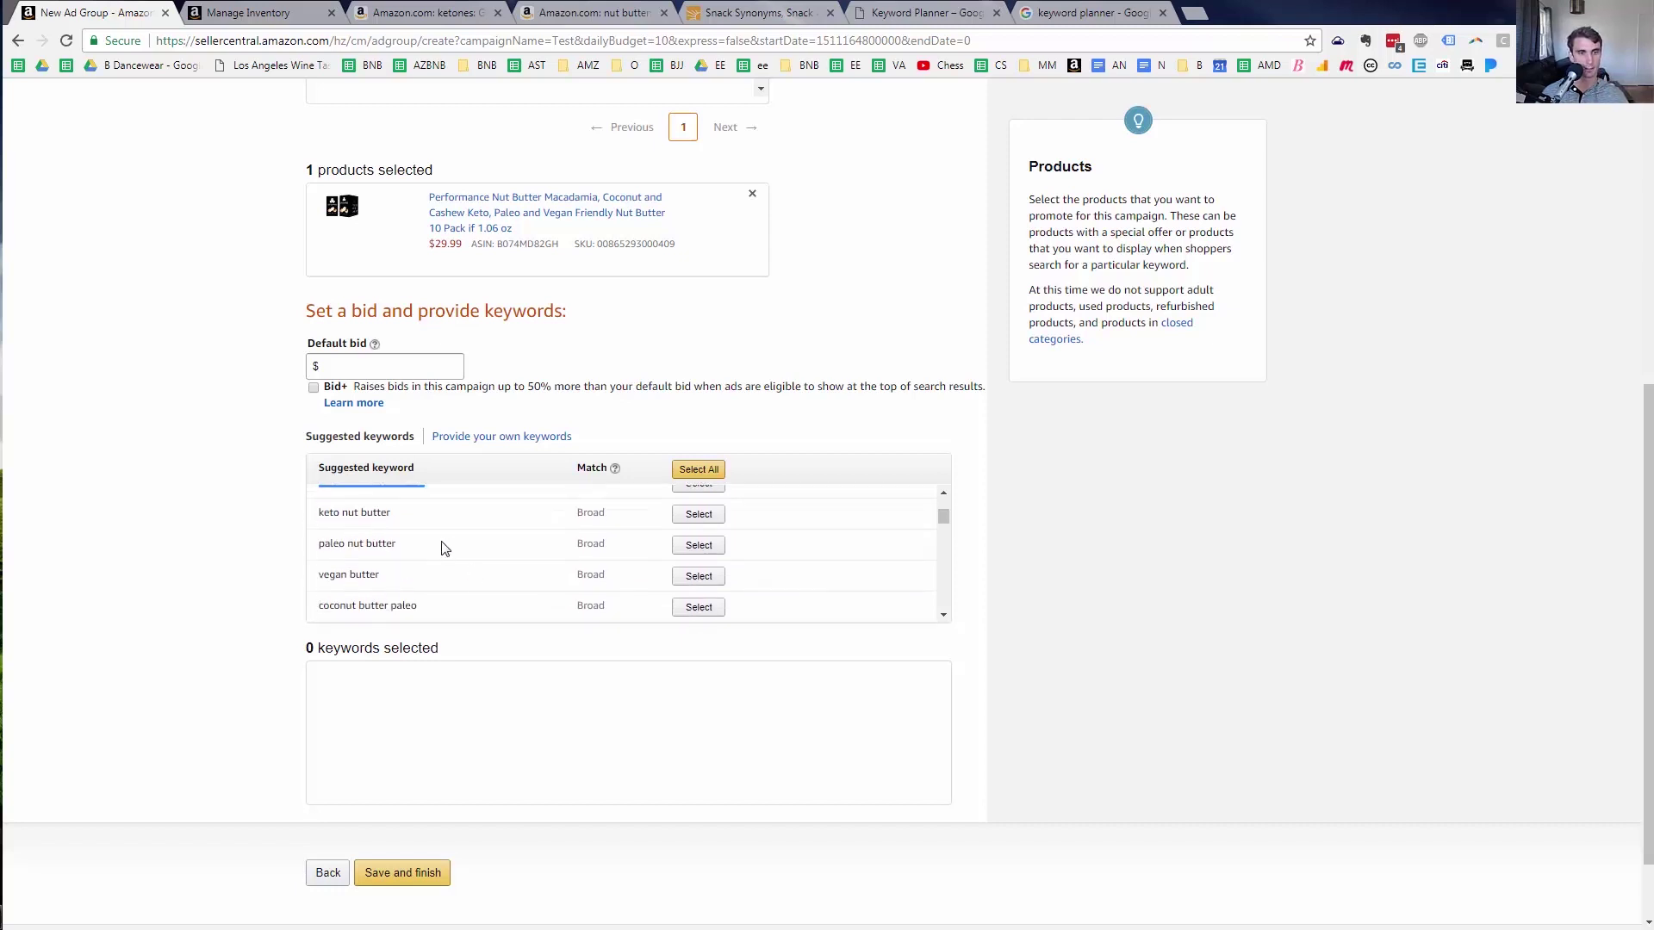
scroll(444, 549, up, 2)
scroll(444, 549, down, 2)
scroll(445, 549, up, 2)
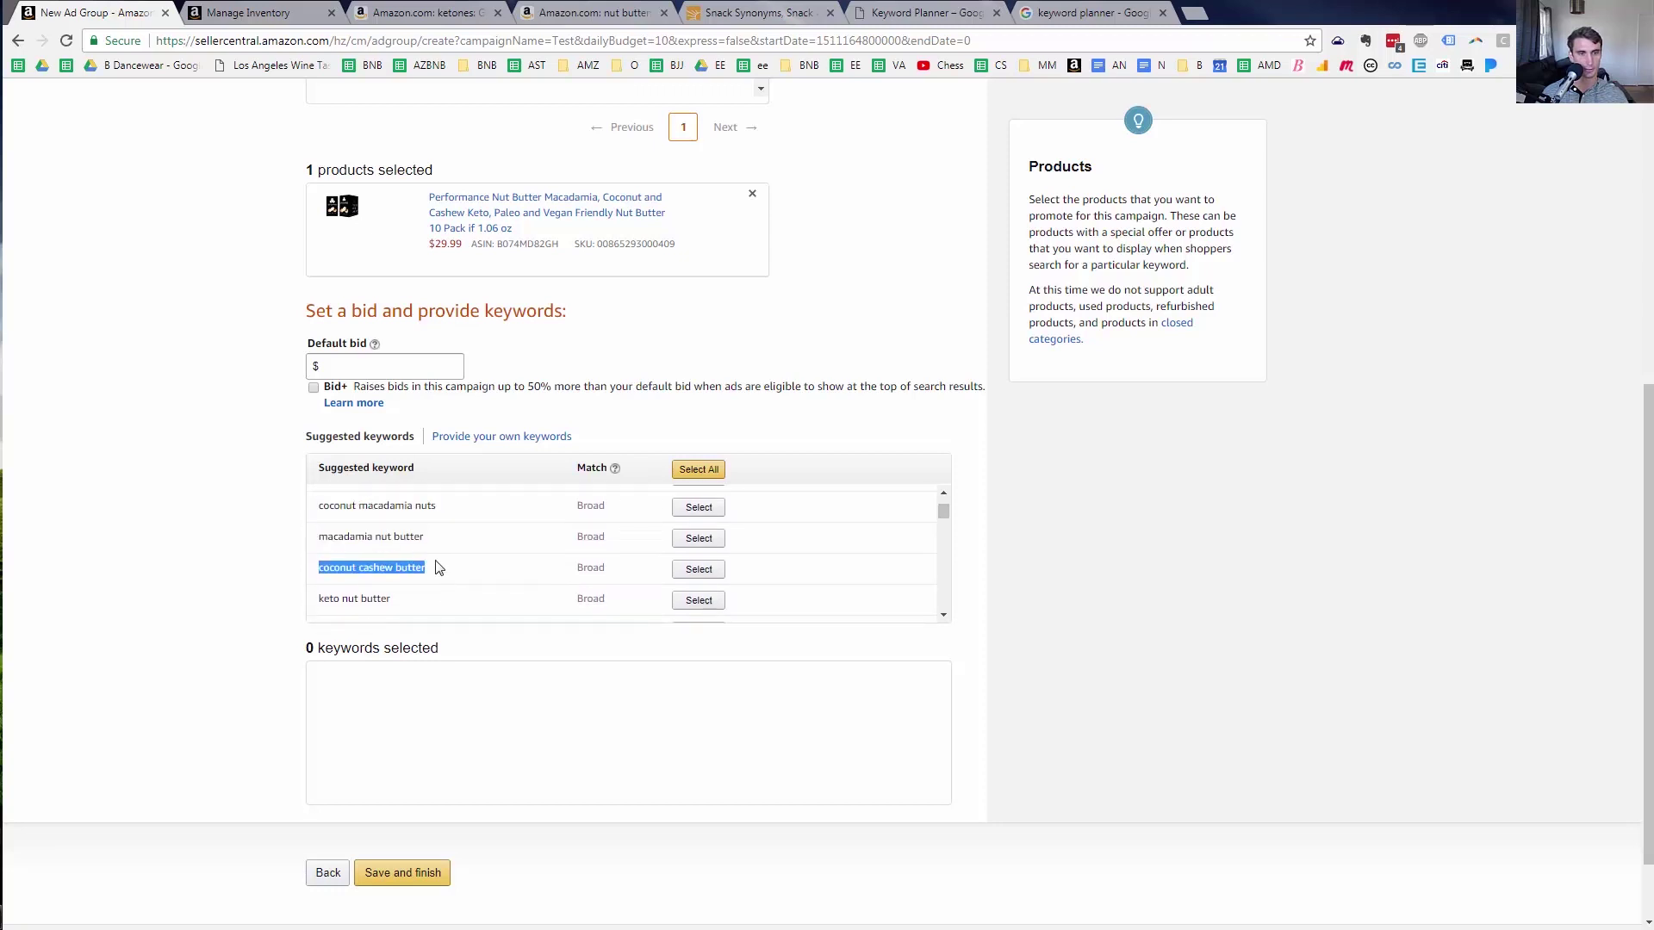
Set the default bid to $0.60 and add the suggested keywords "coconut cashew butter", "keto nut butter" and "paleo nut butter"
click(696, 571)
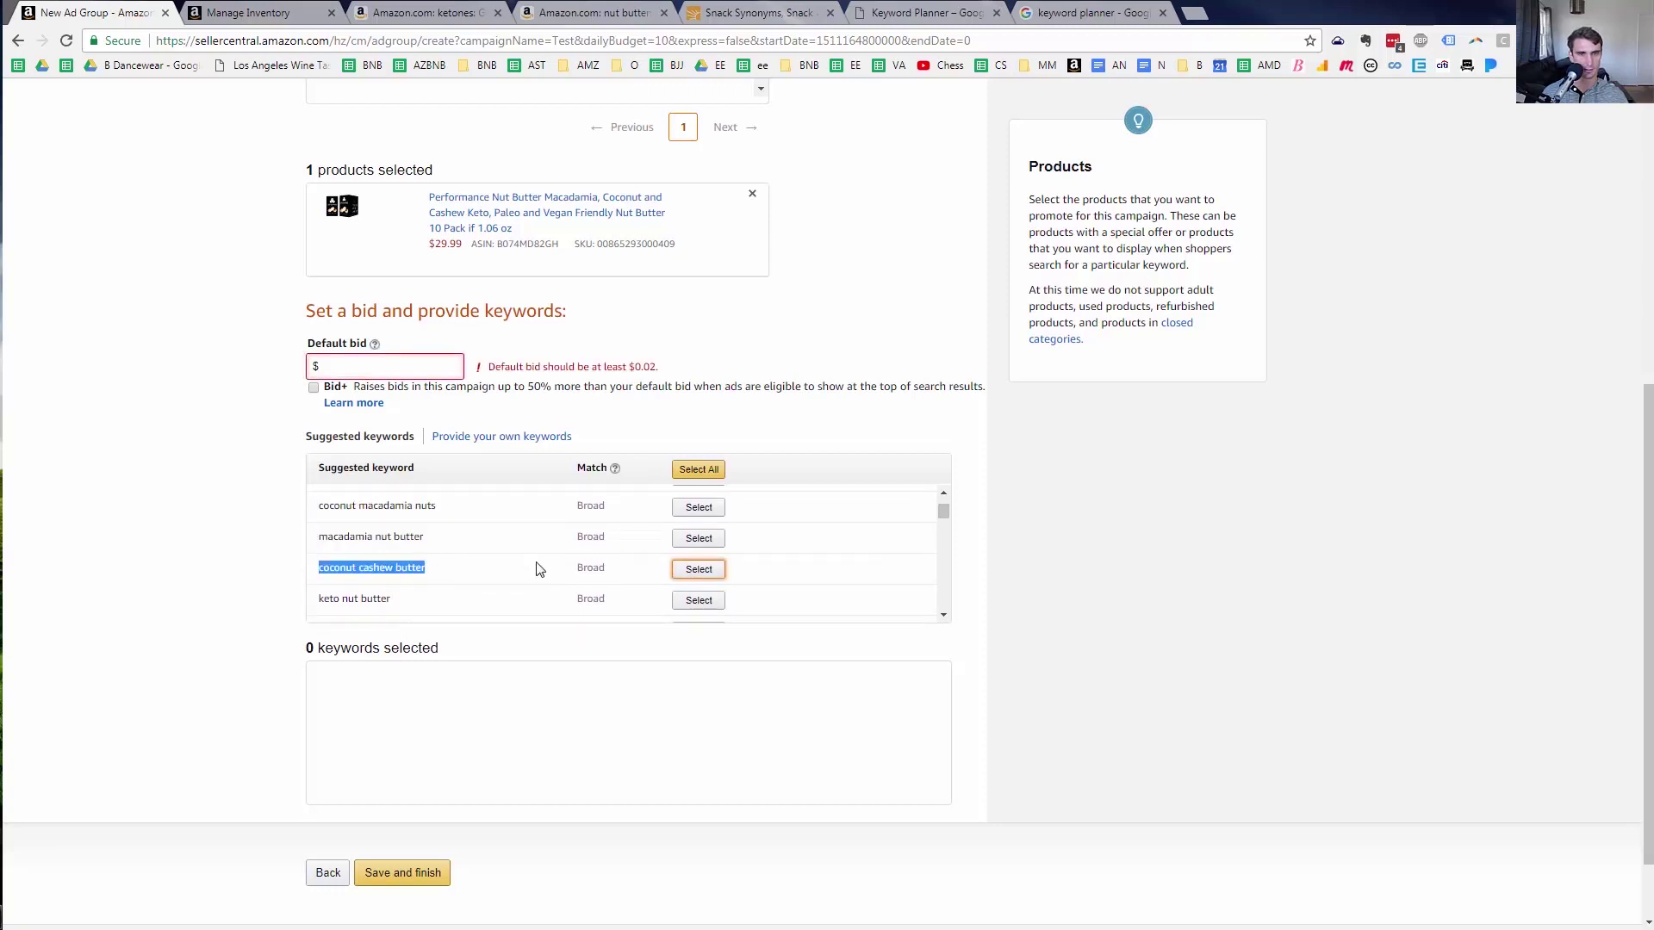
click(366, 366)
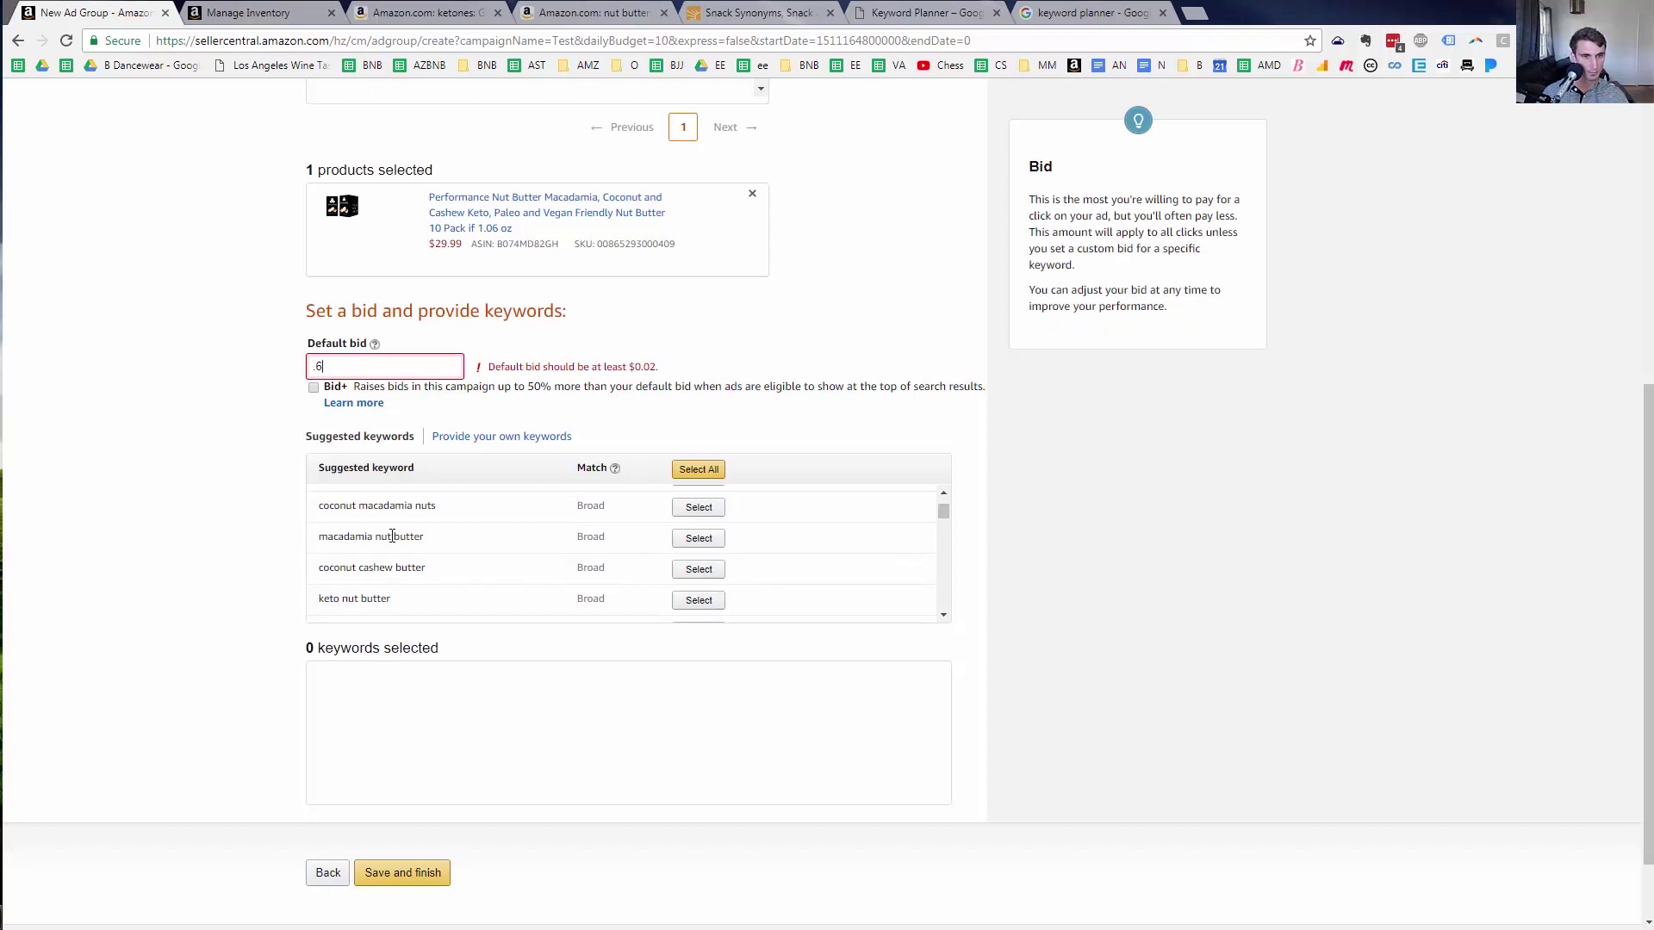
click(697, 571)
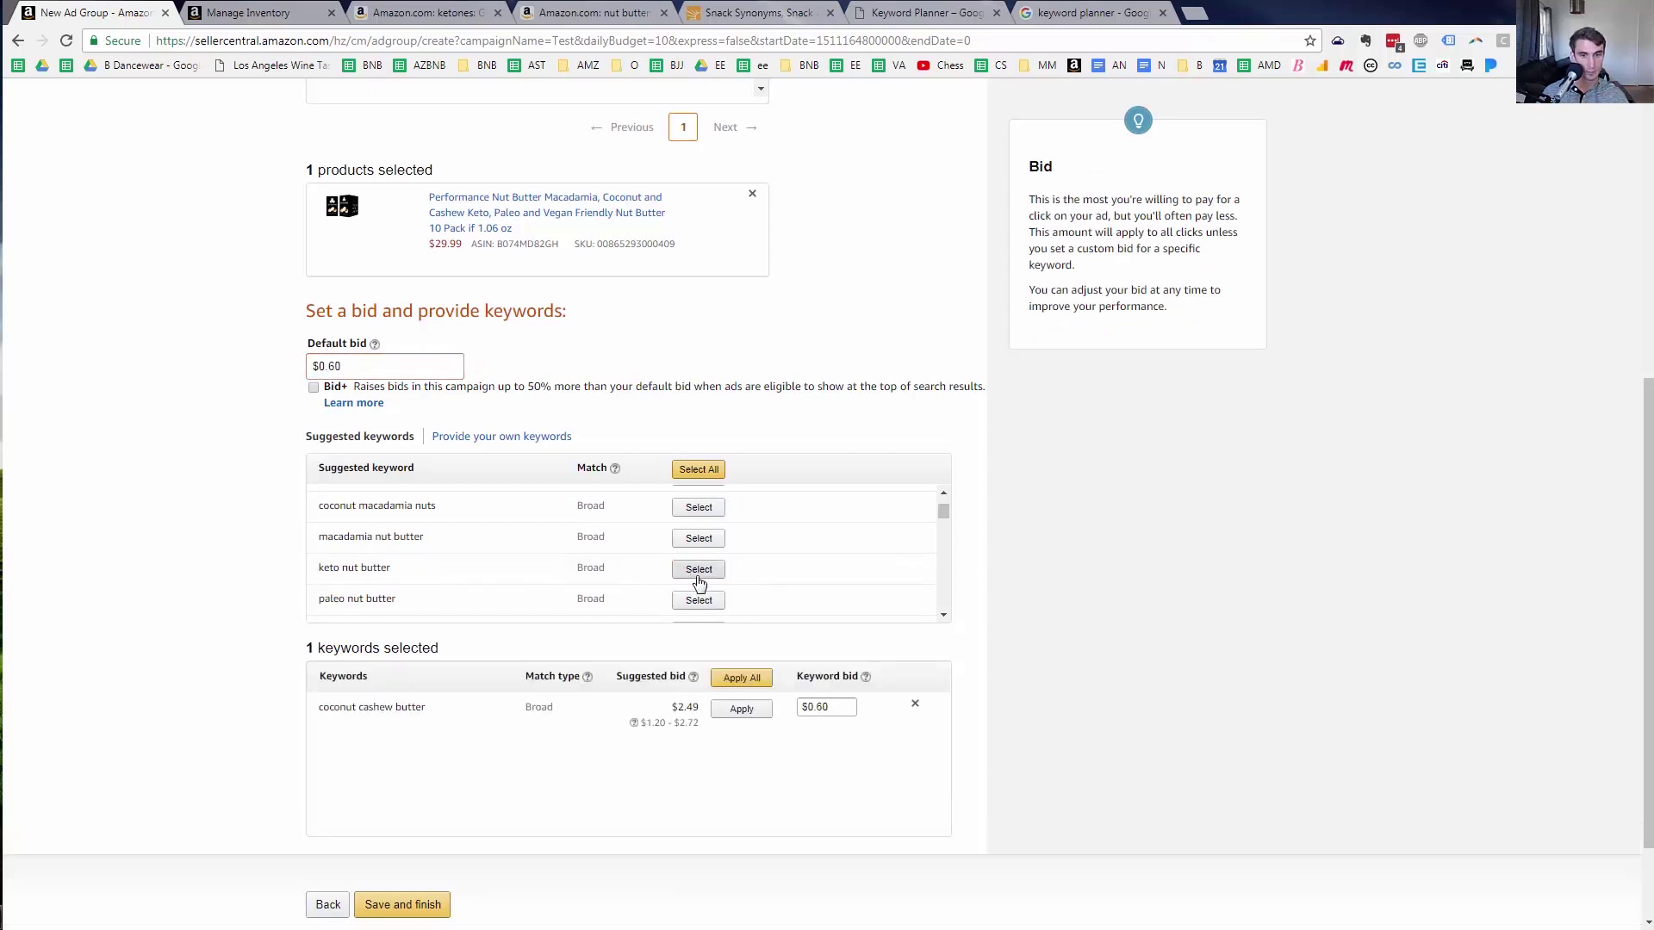
click(698, 569)
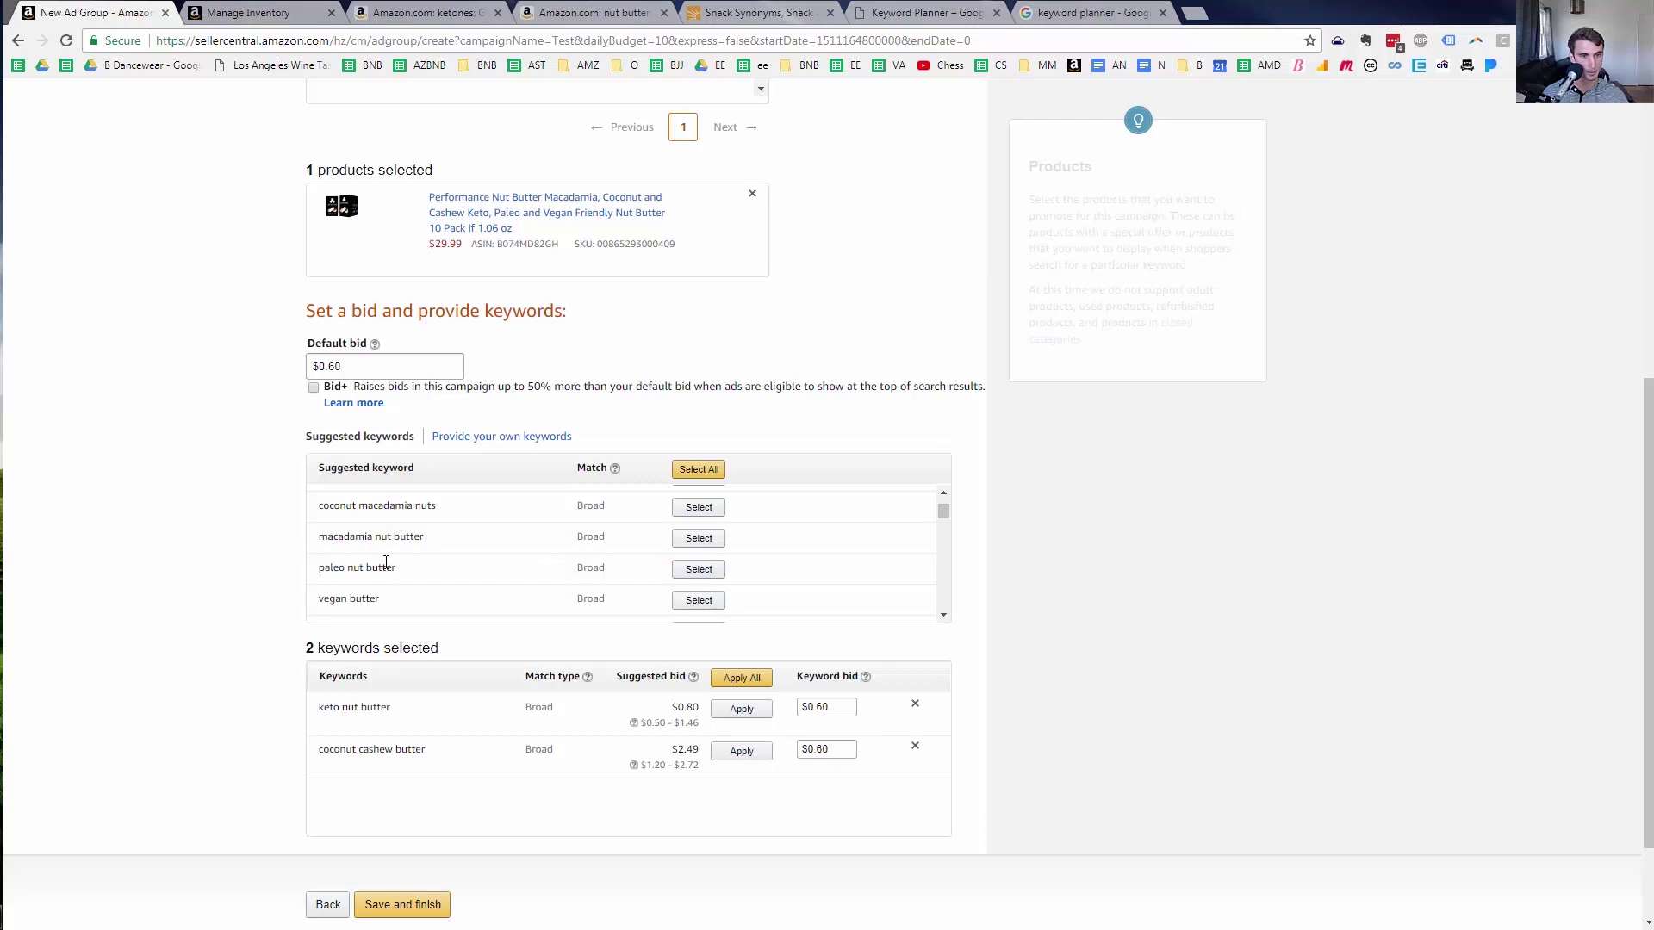
click(708, 577)
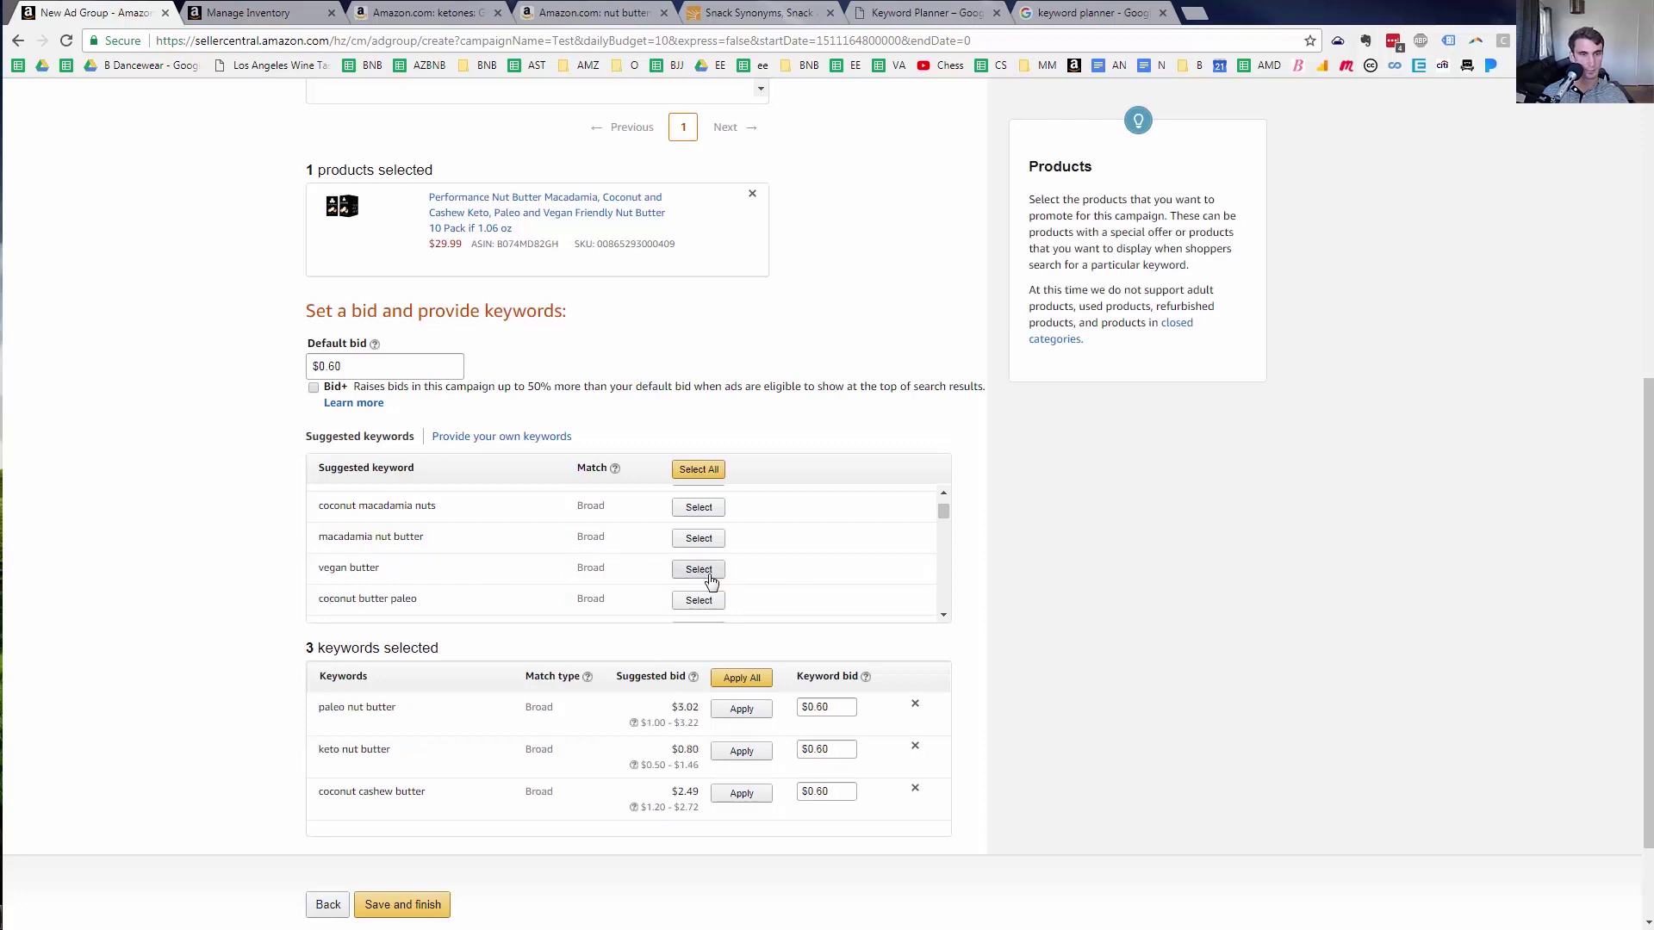
Add the suggested keyword "coconut butter paleo" to the ad group and review the selected keywords with their suggested bids
triple_click(356, 712)
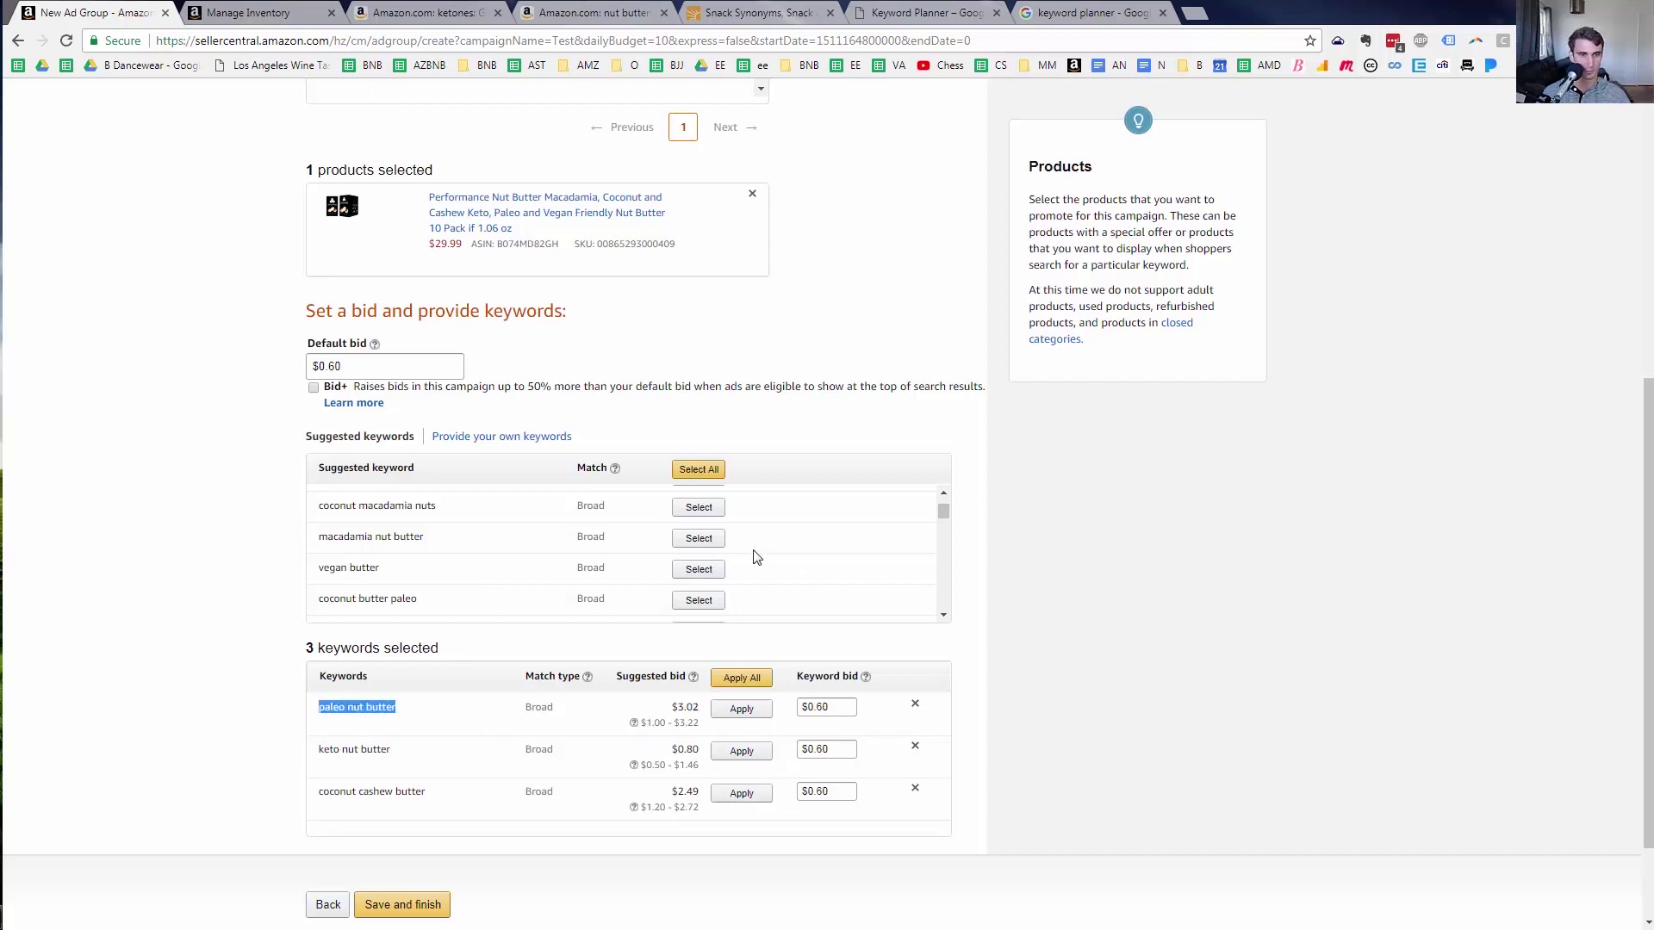
scroll(755, 559, down, 1)
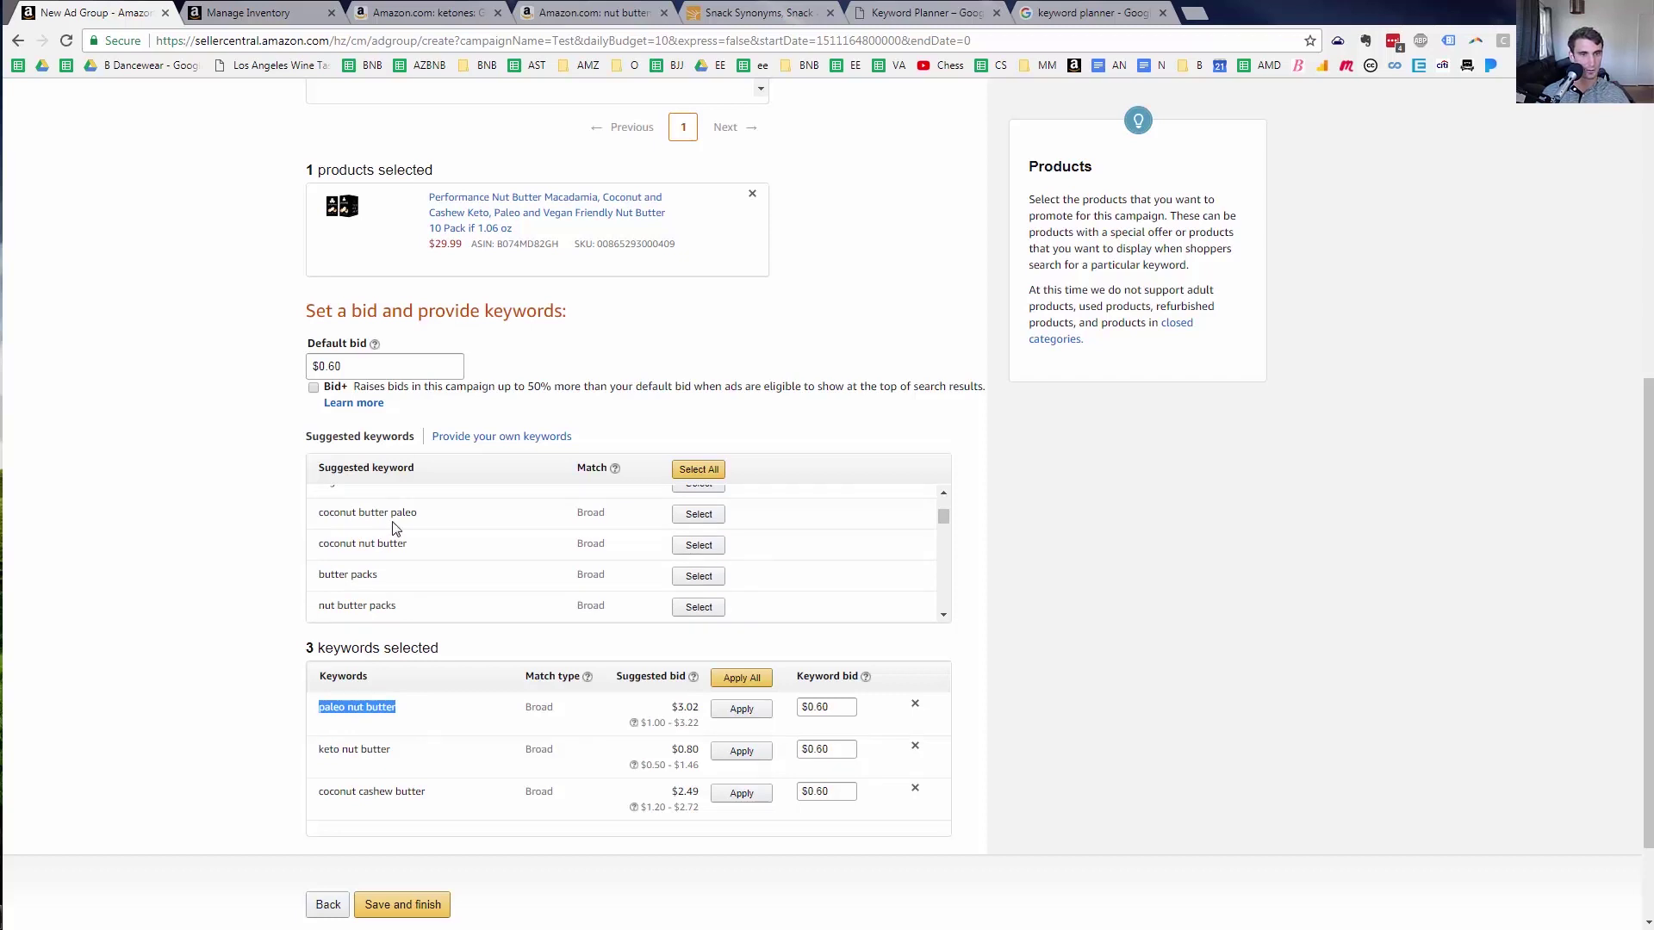
click(680, 517)
scroll(725, 810, down, 1)
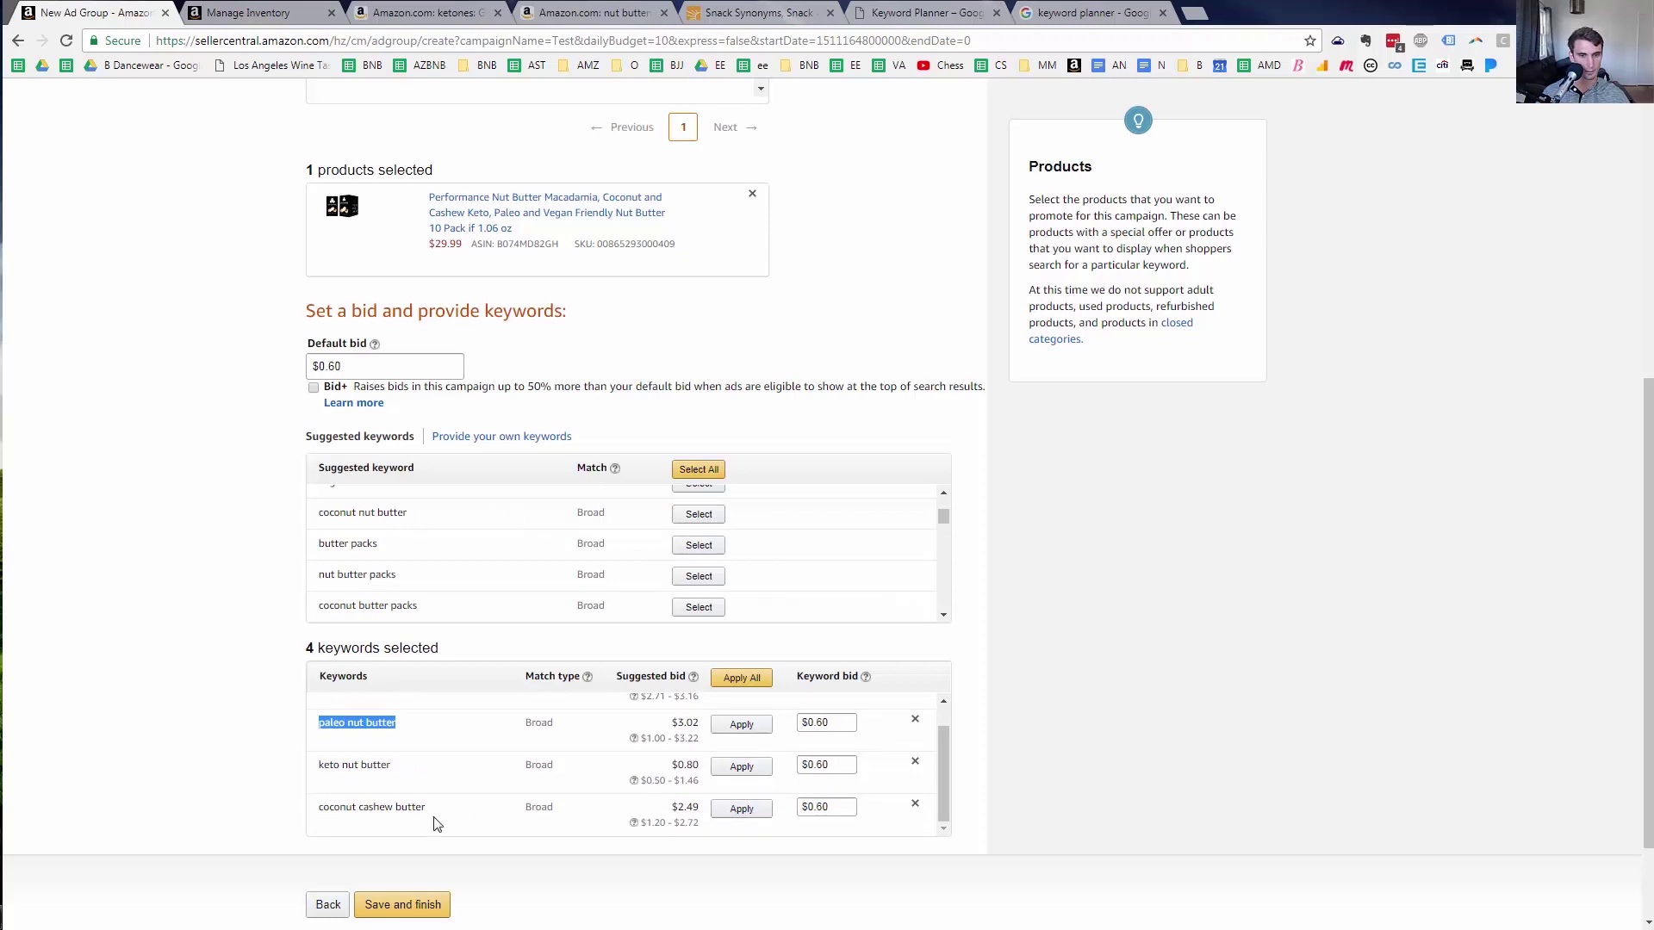
scroll(448, 769, up, 1)
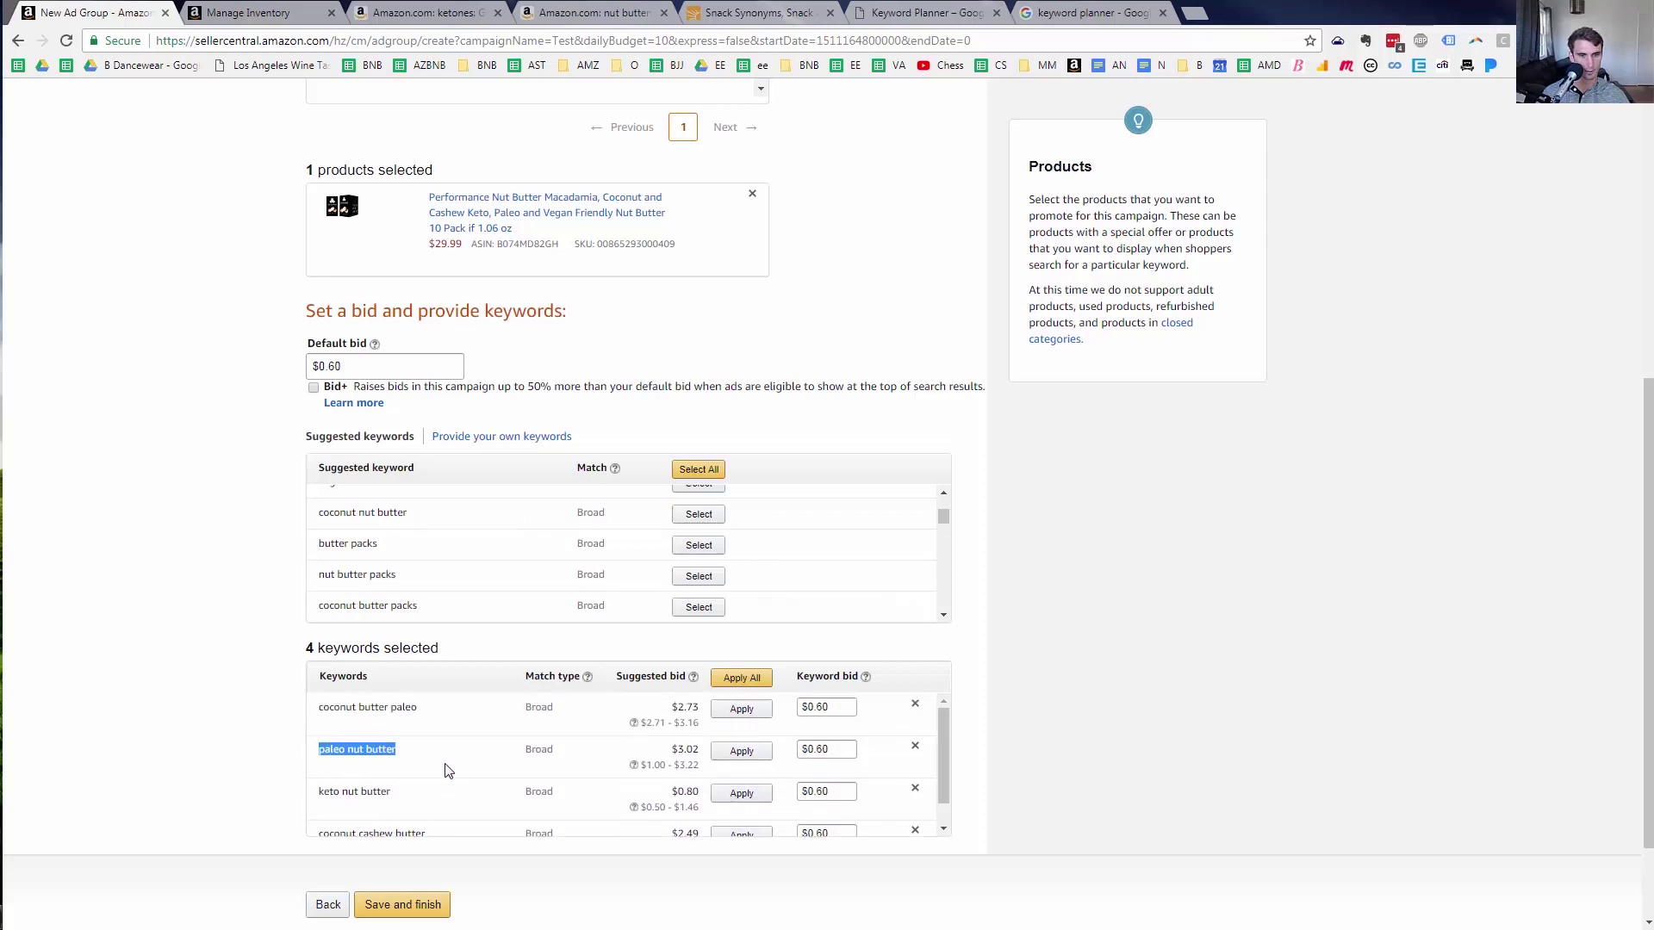
Add the suggested keyword "nut butter packs" to the ad group and compare it with the other selected keywords
scroll(448, 769, up, 1)
scroll(1128, 656, down, 1)
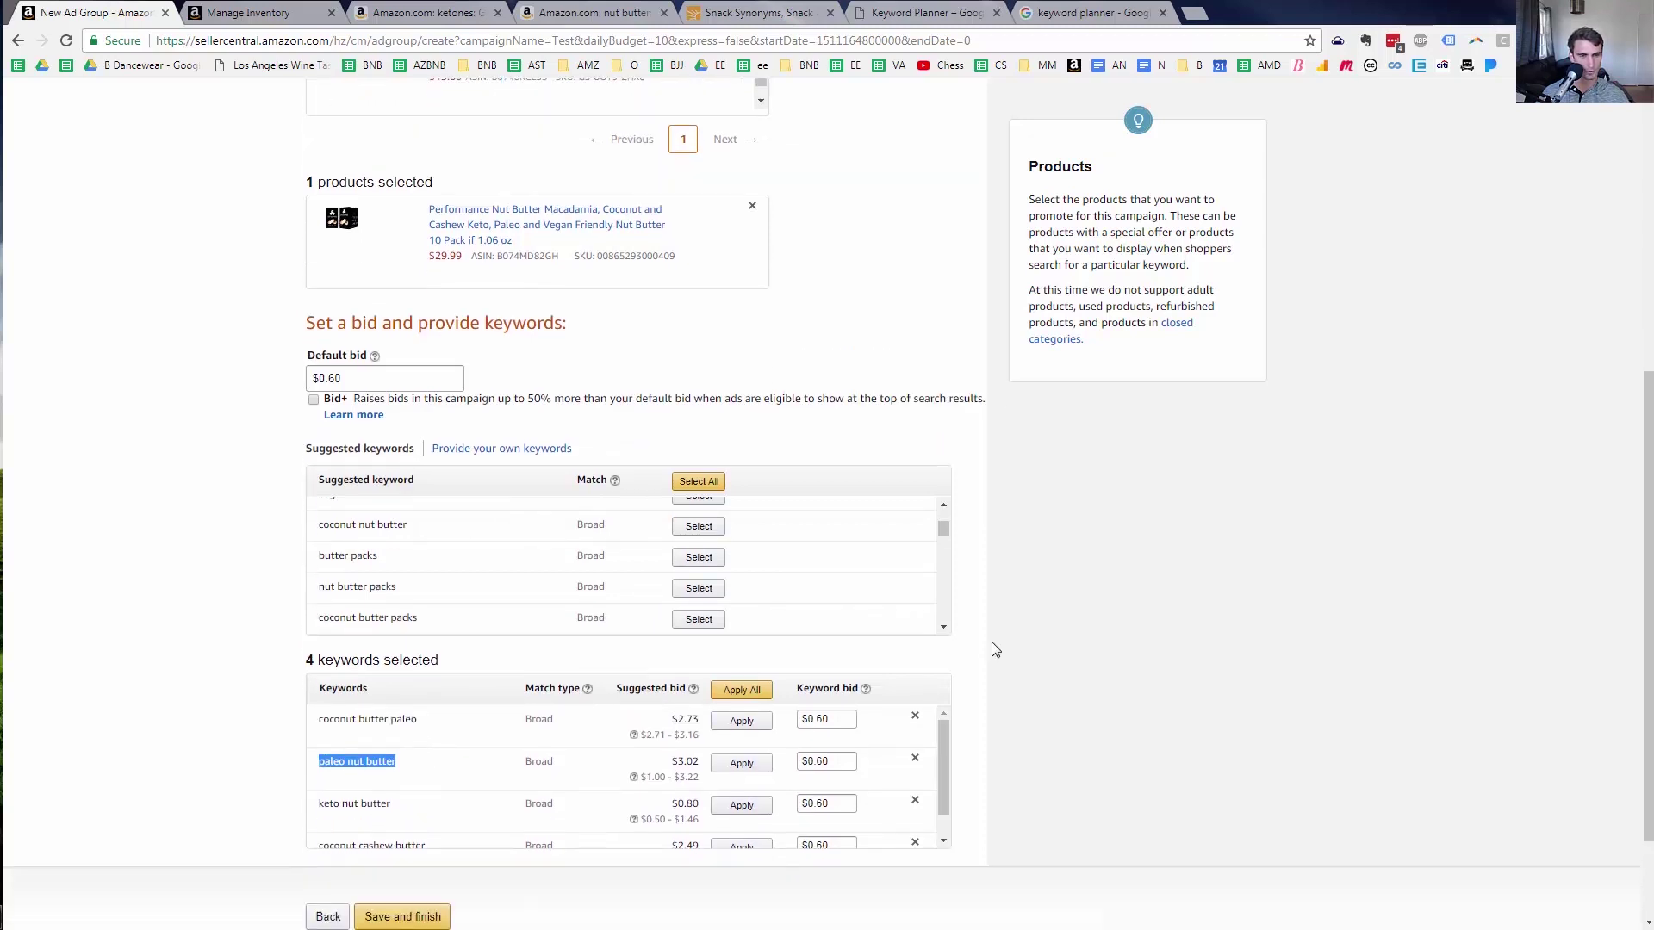
triple_click(399, 794)
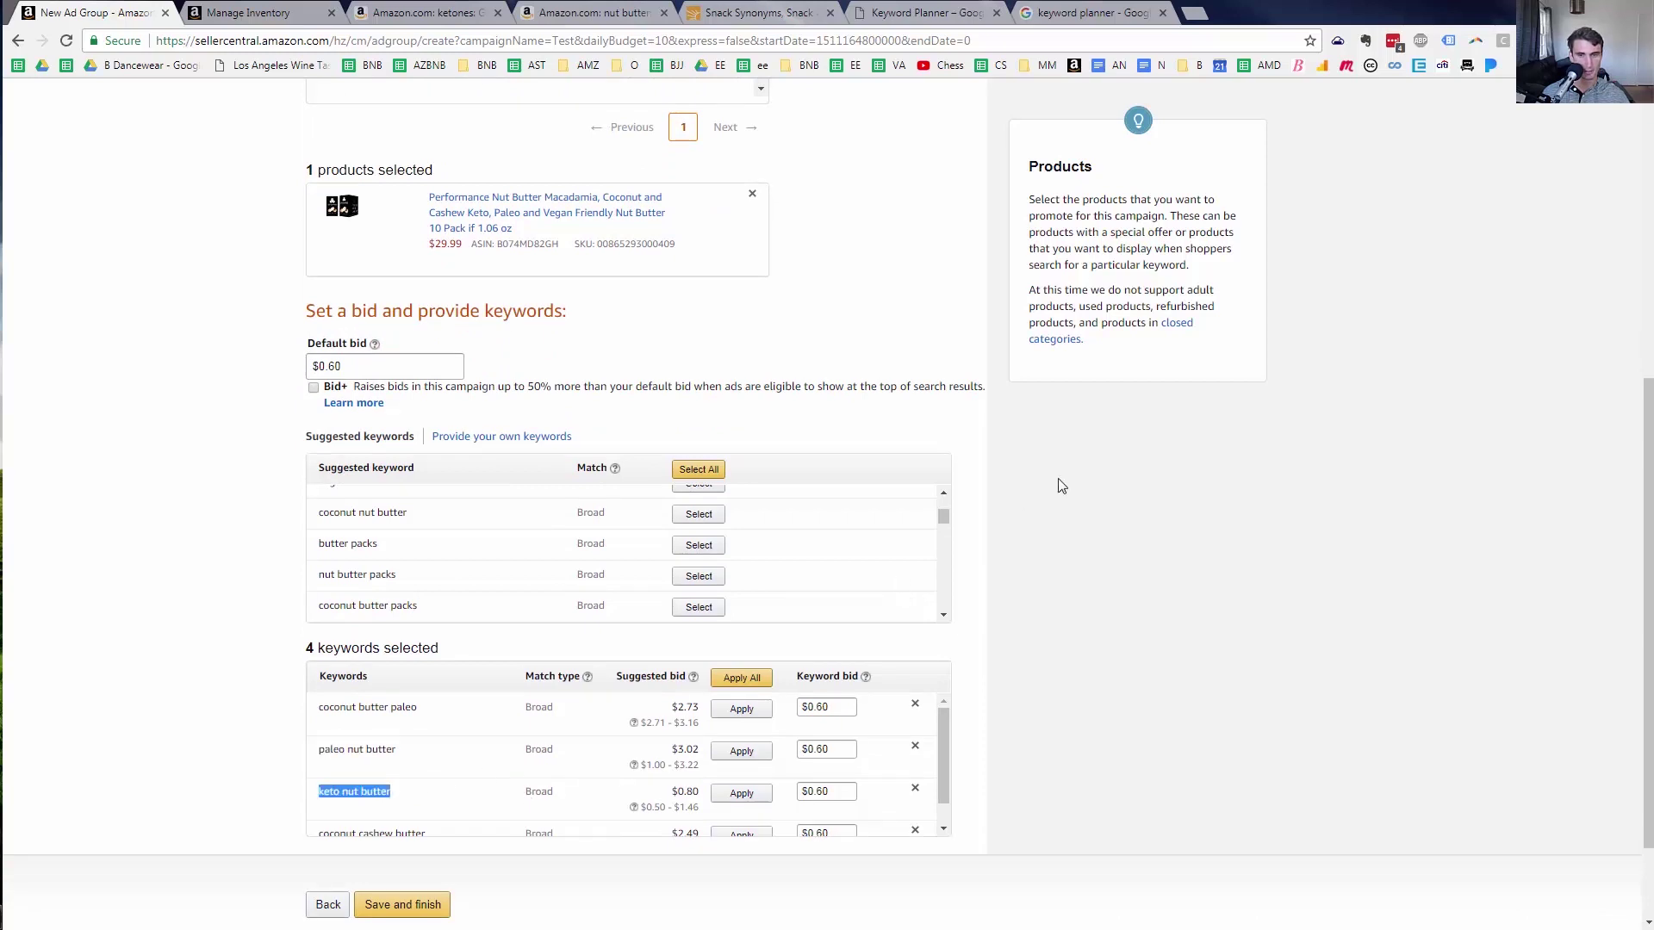
click(944, 616)
click(699, 542)
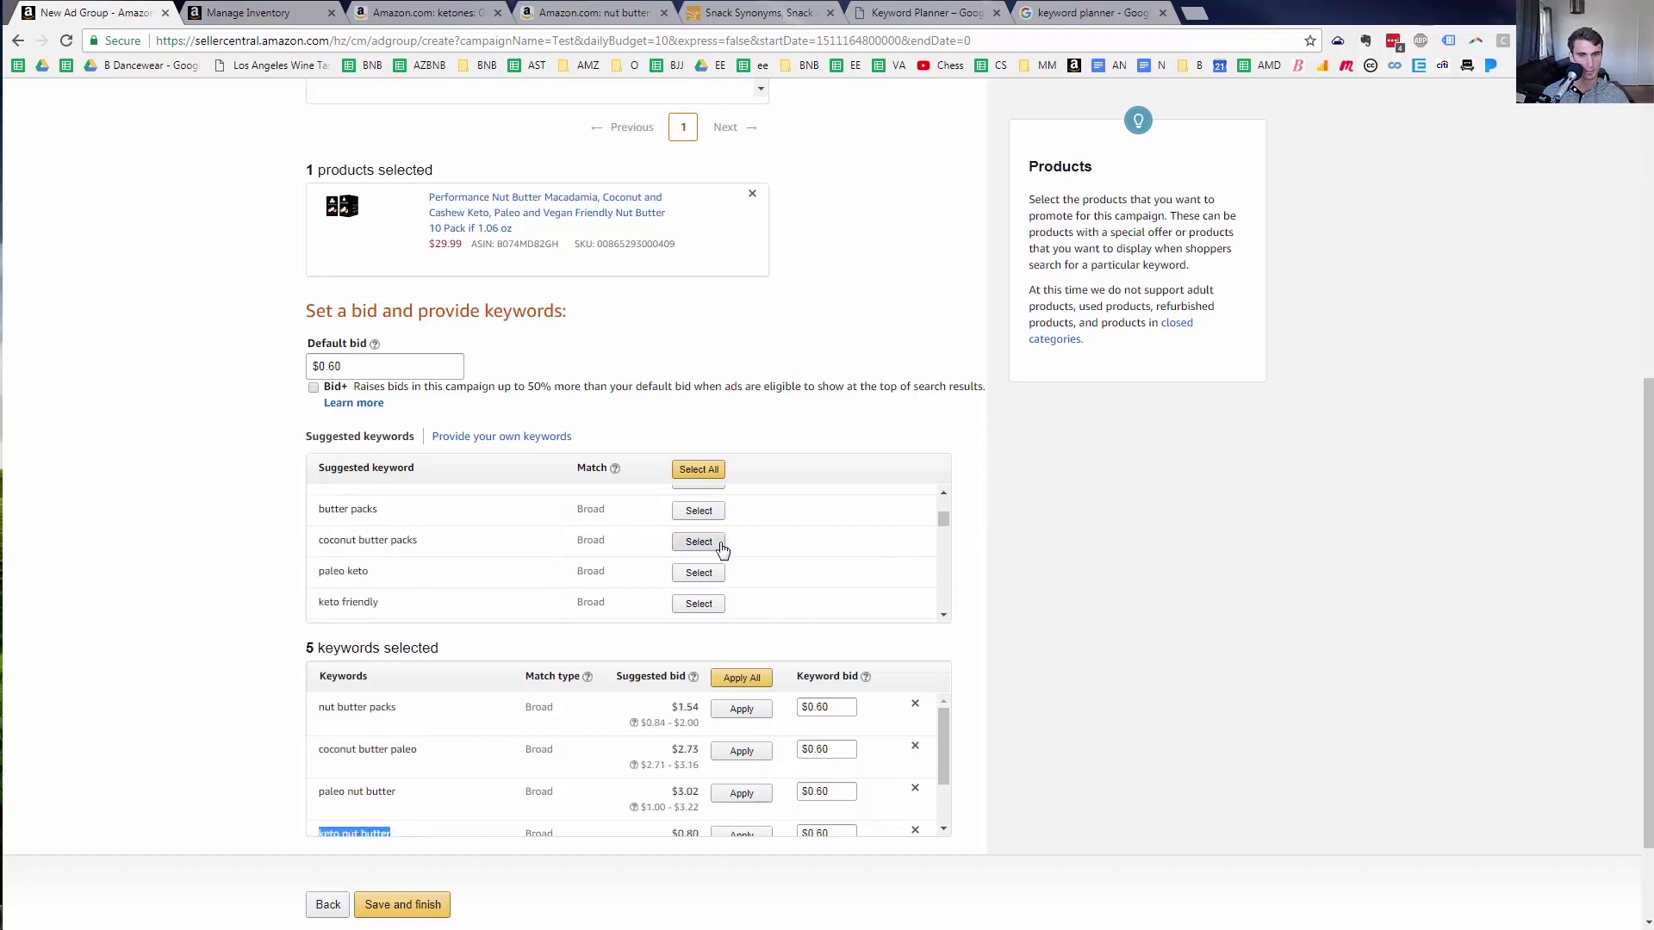
scroll(551, 775, up, 1)
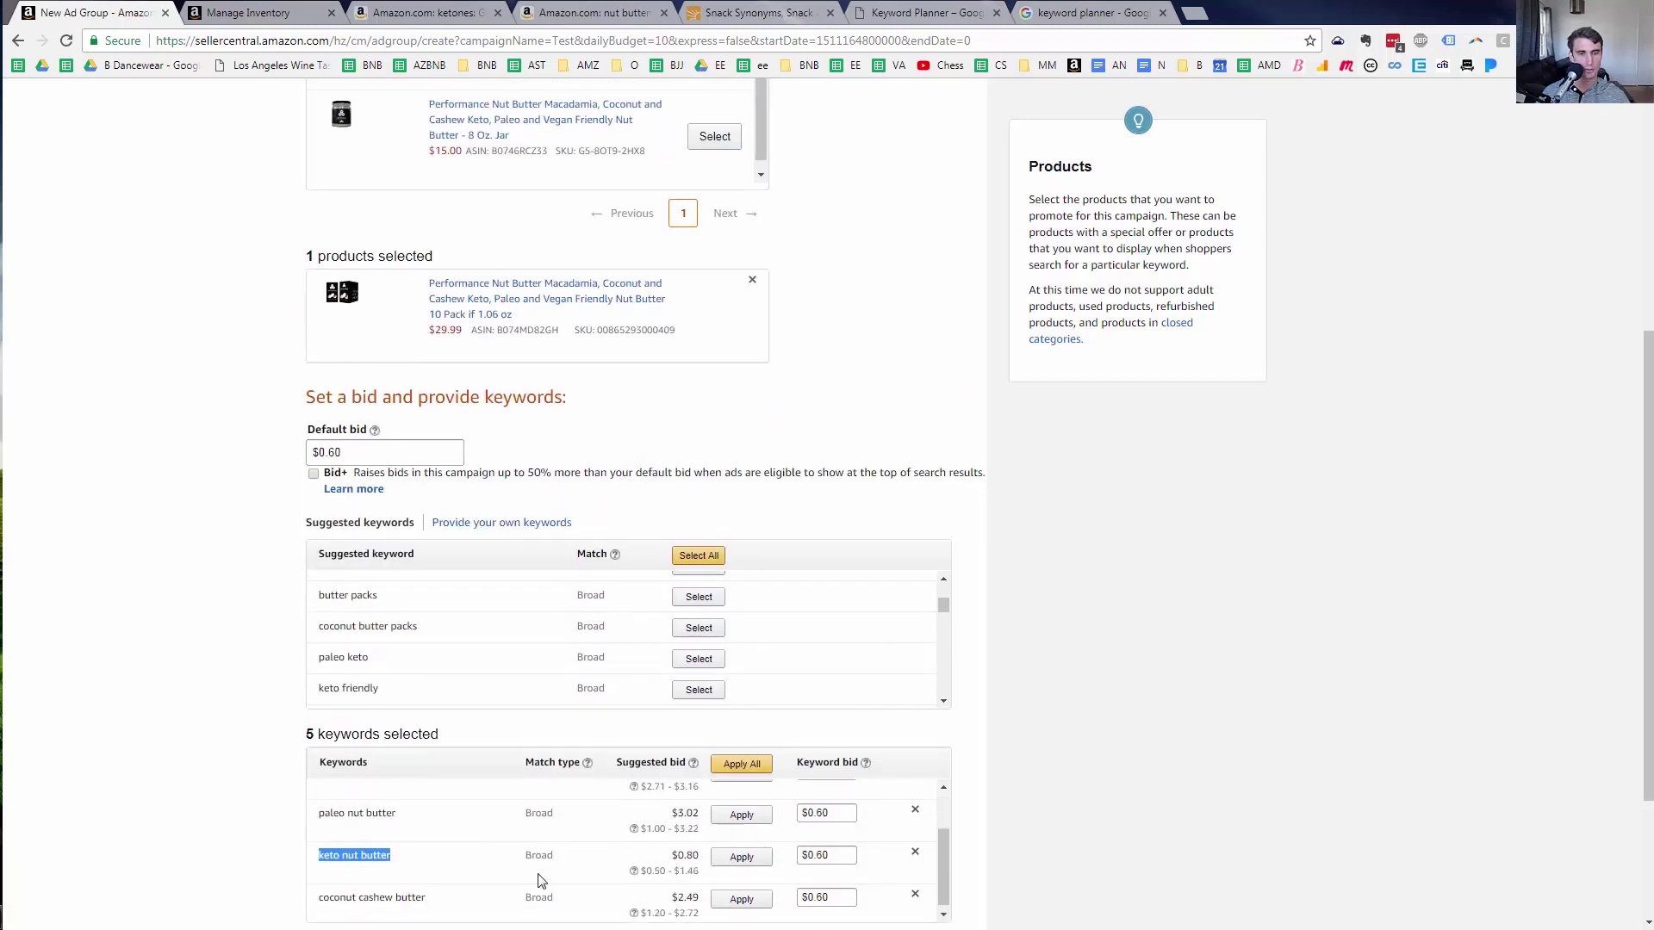
scroll(597, 790, up, 1)
scroll(1041, 749, down, 1)
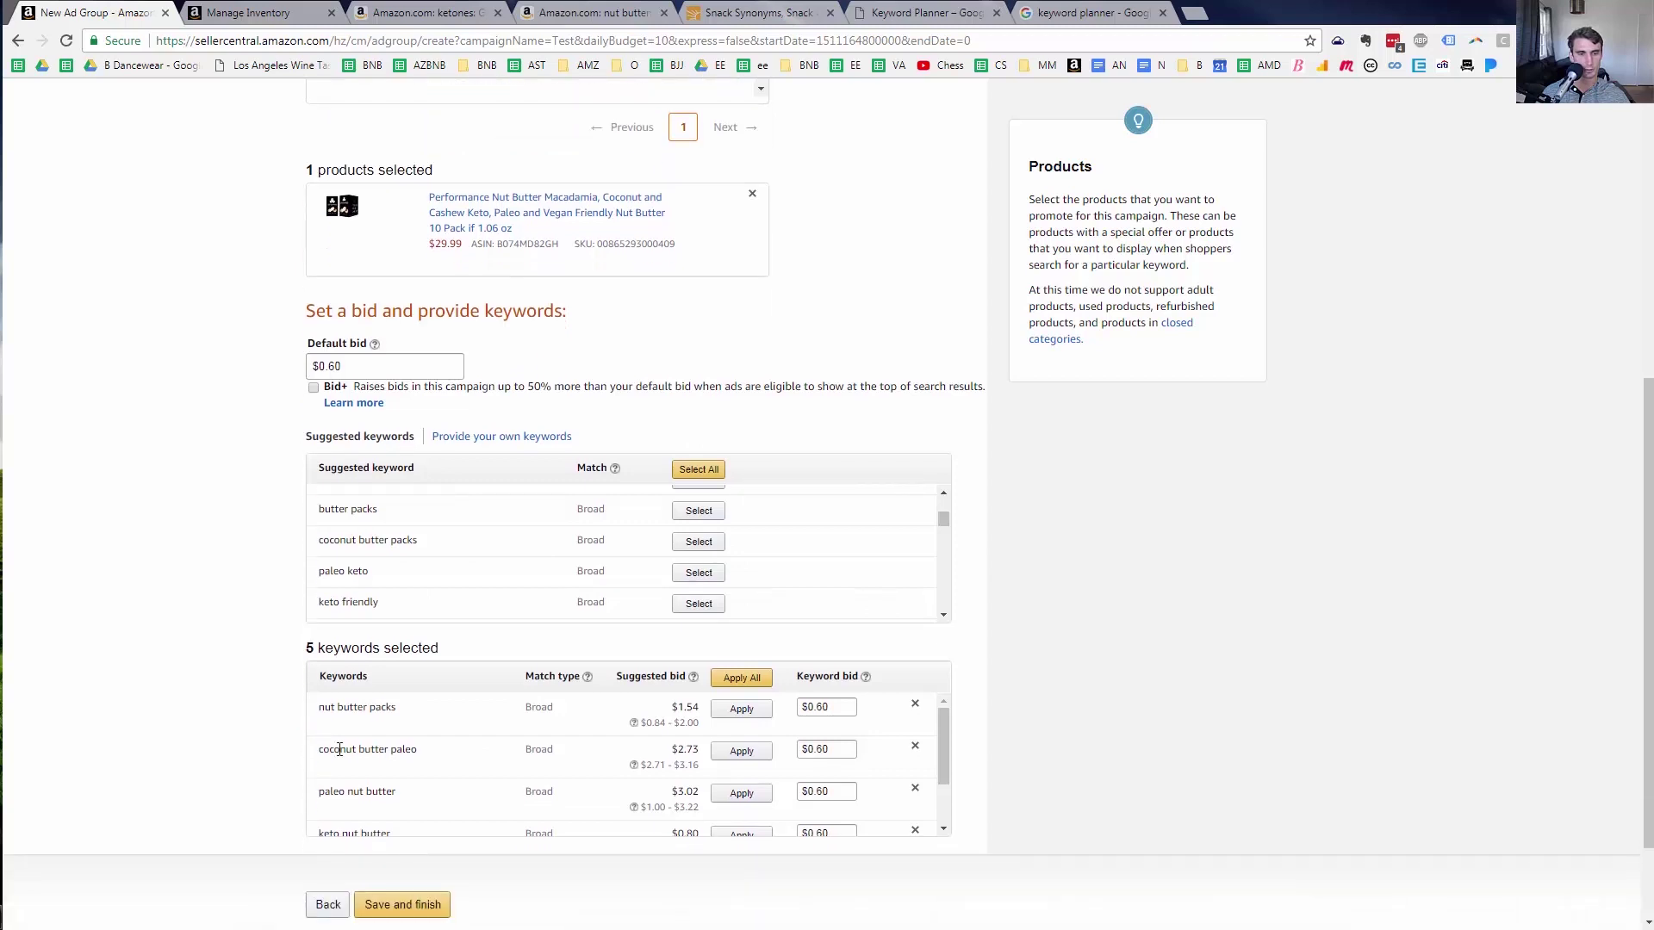
double_click(387, 711)
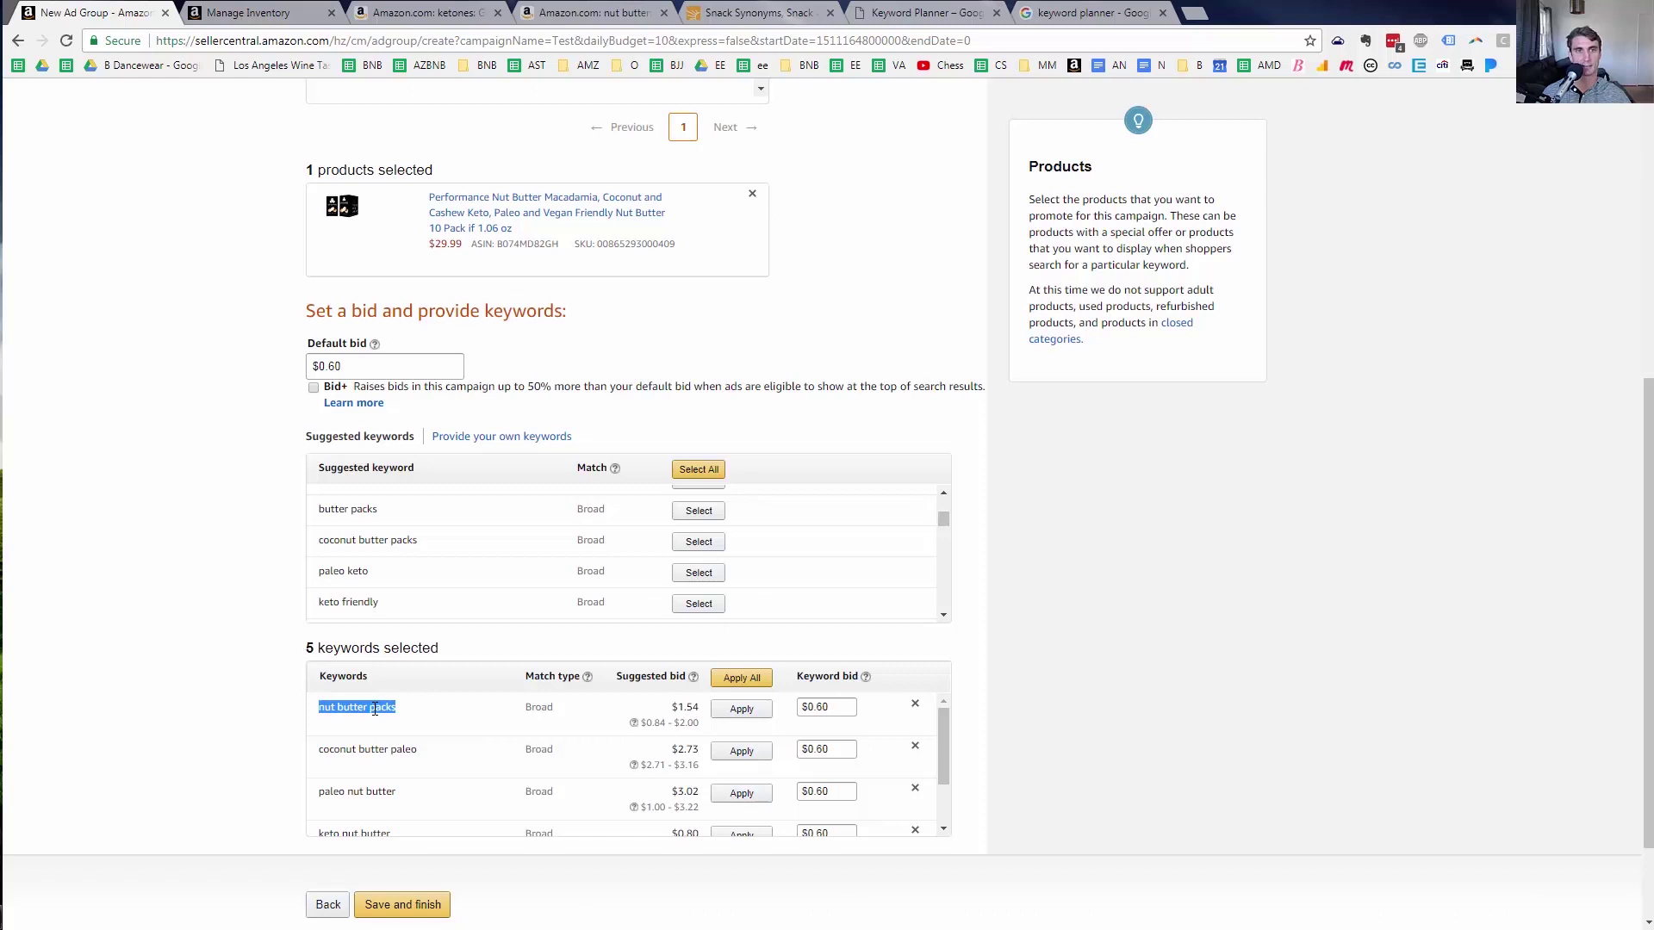
Check the nut butter 10 Pack listing in the inventory against the selected keywords, and return to the new ad group
click(415, 10)
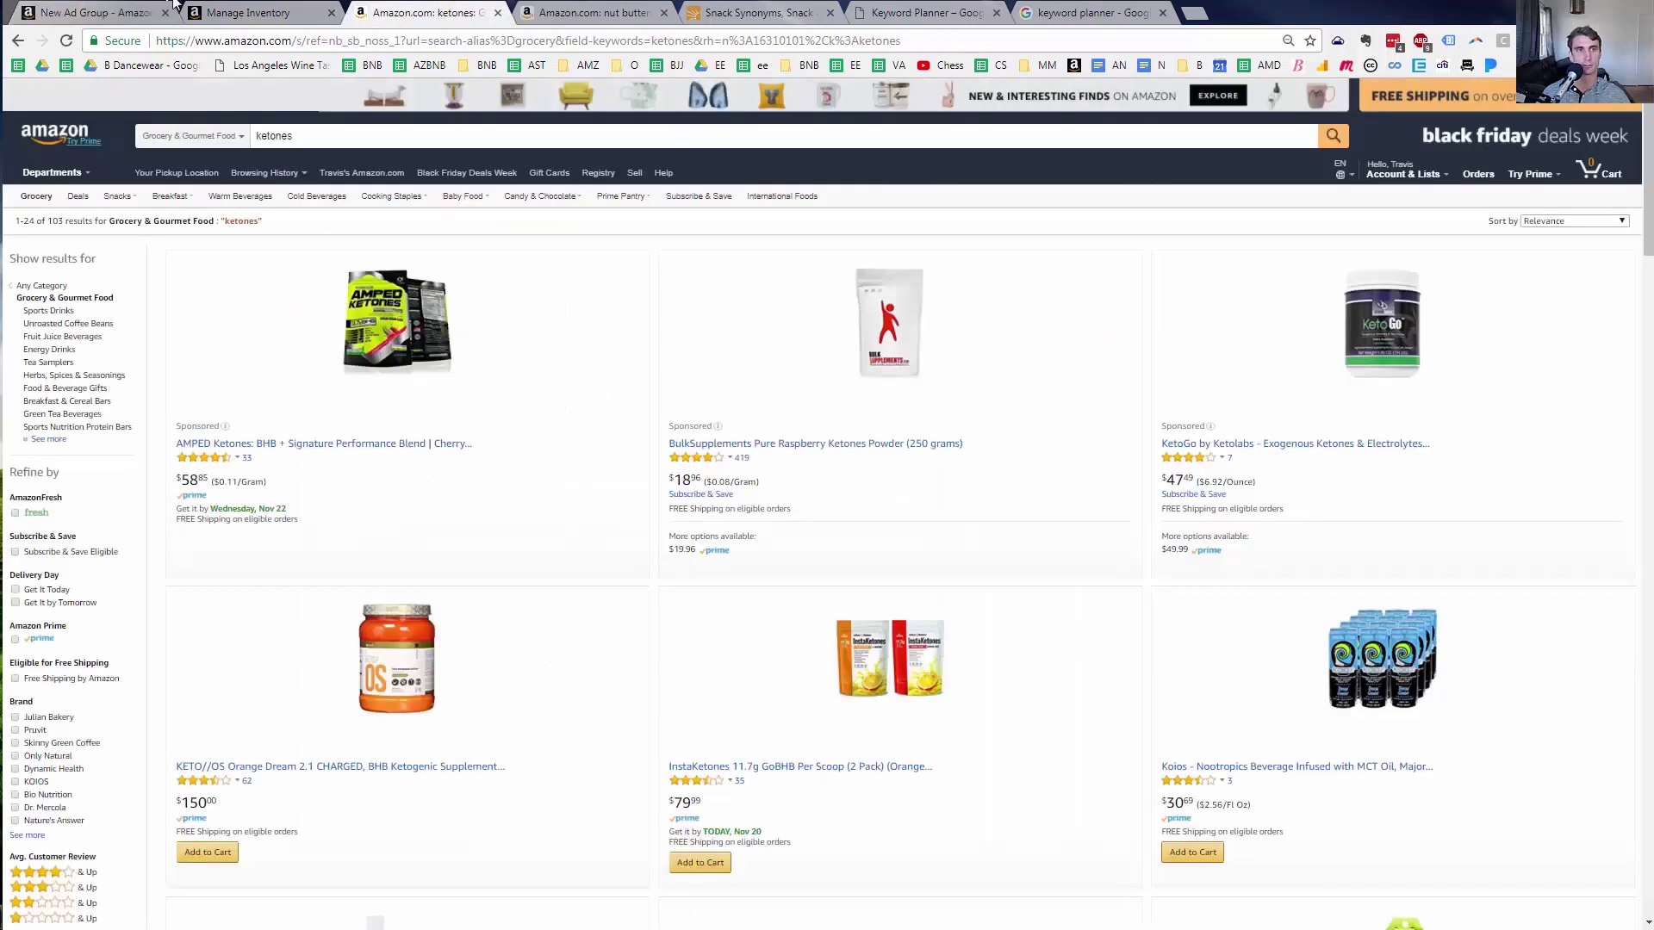
click(264, 11)
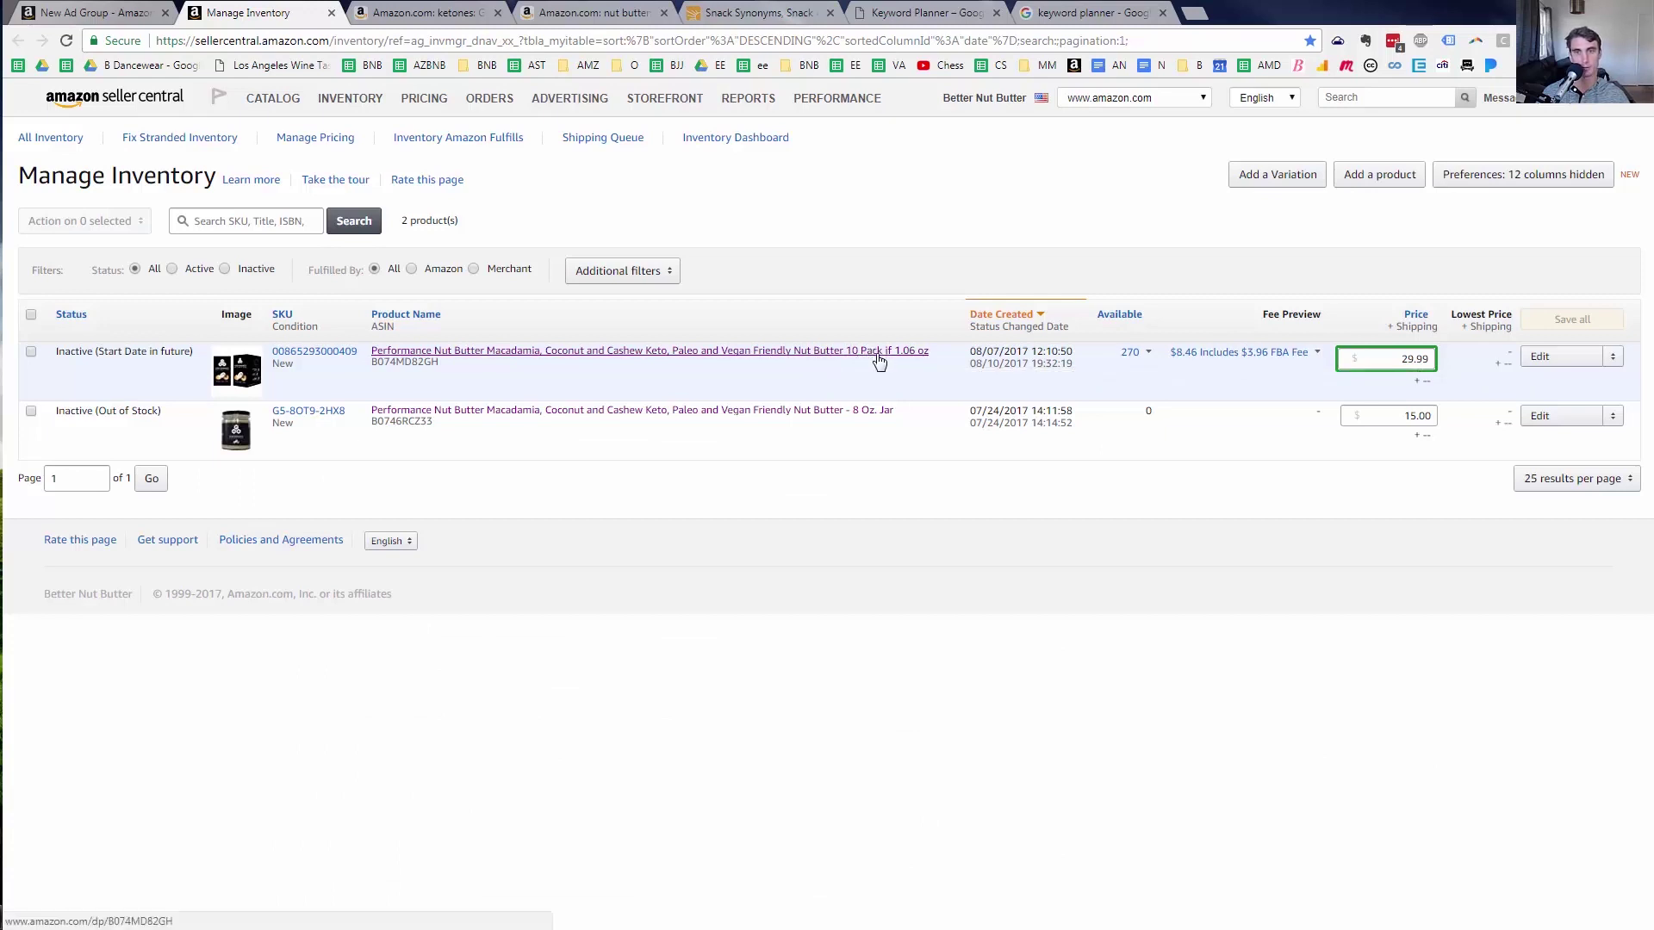
click(447, 10)
click(234, 12)
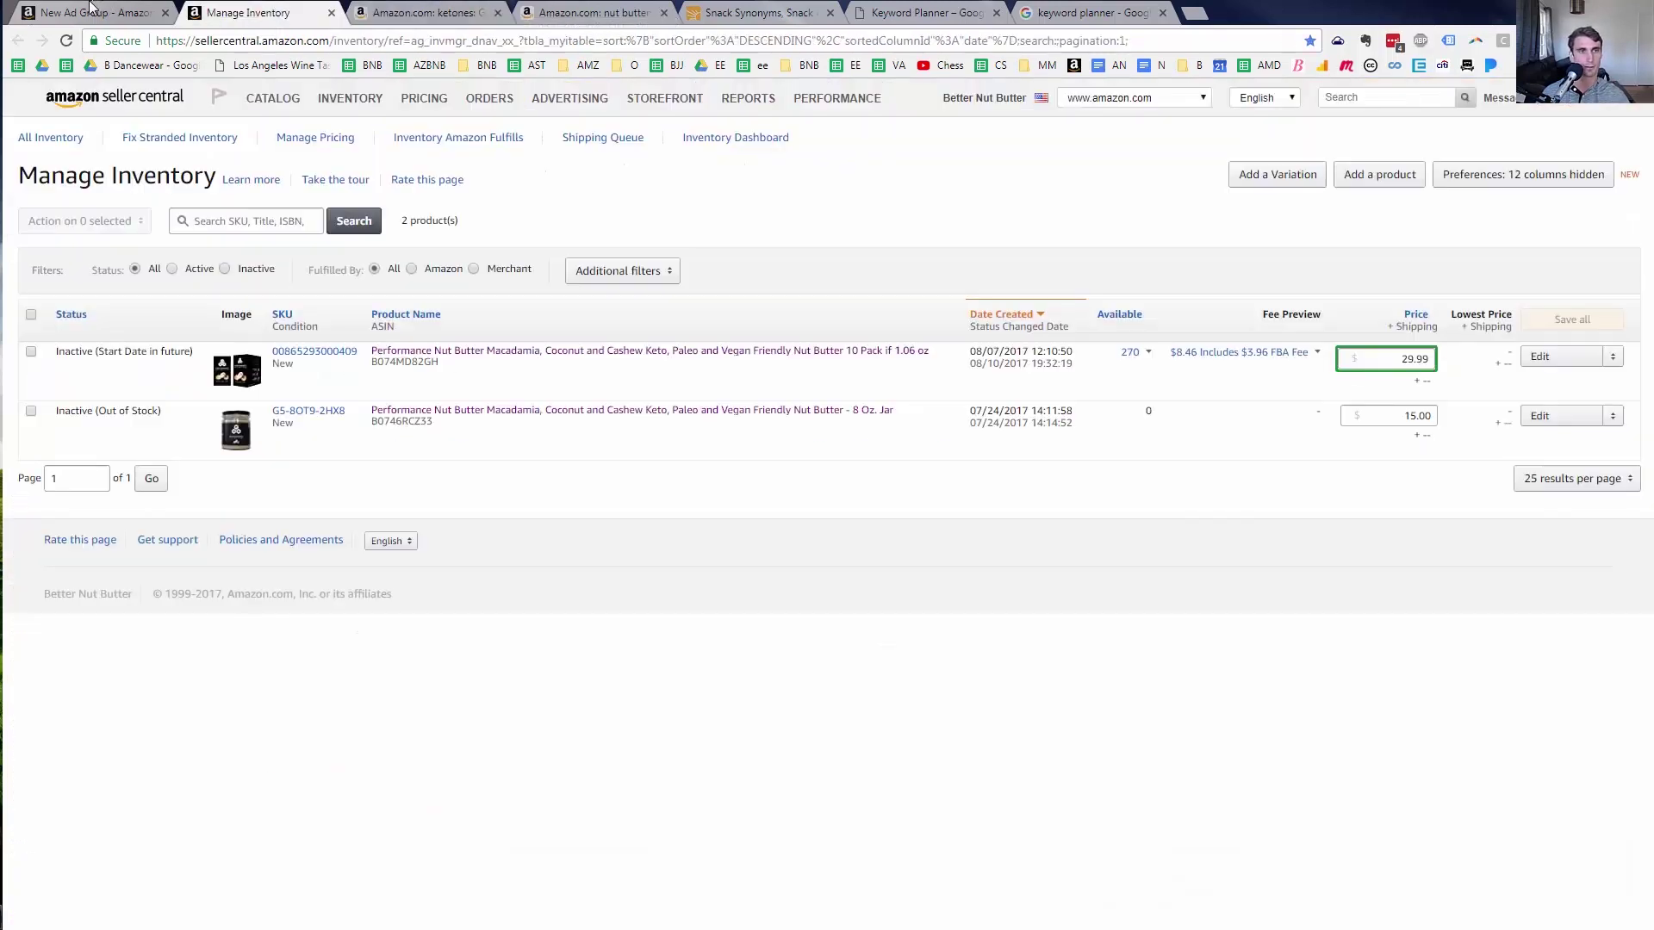
click(89, 12)
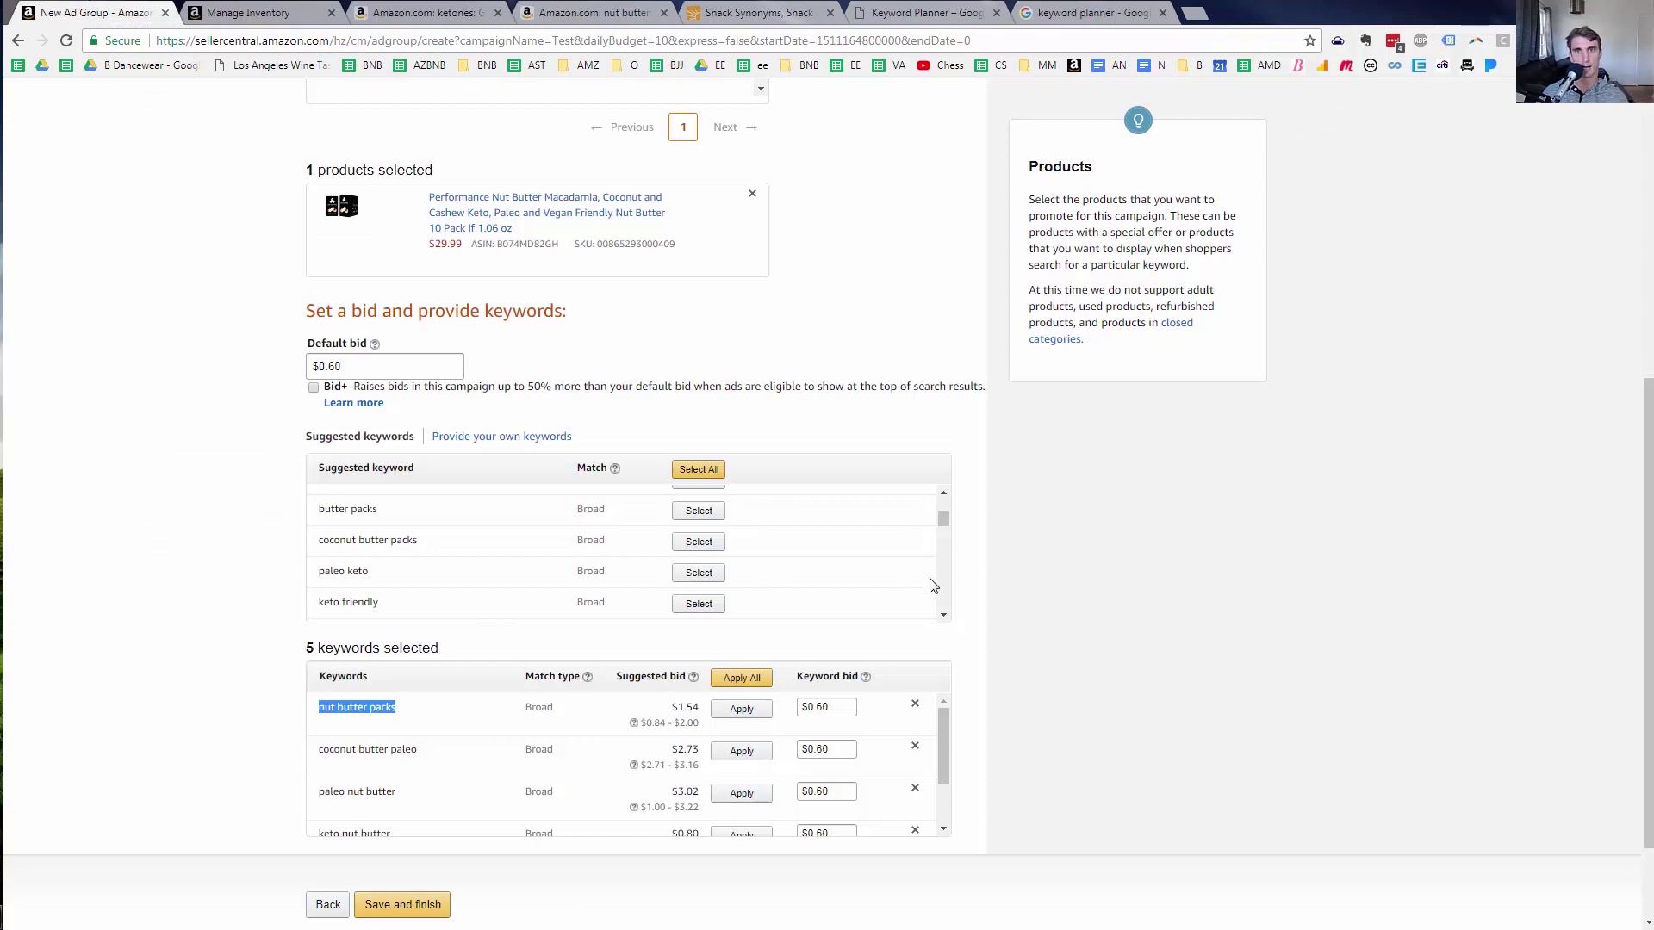
click(284, 10)
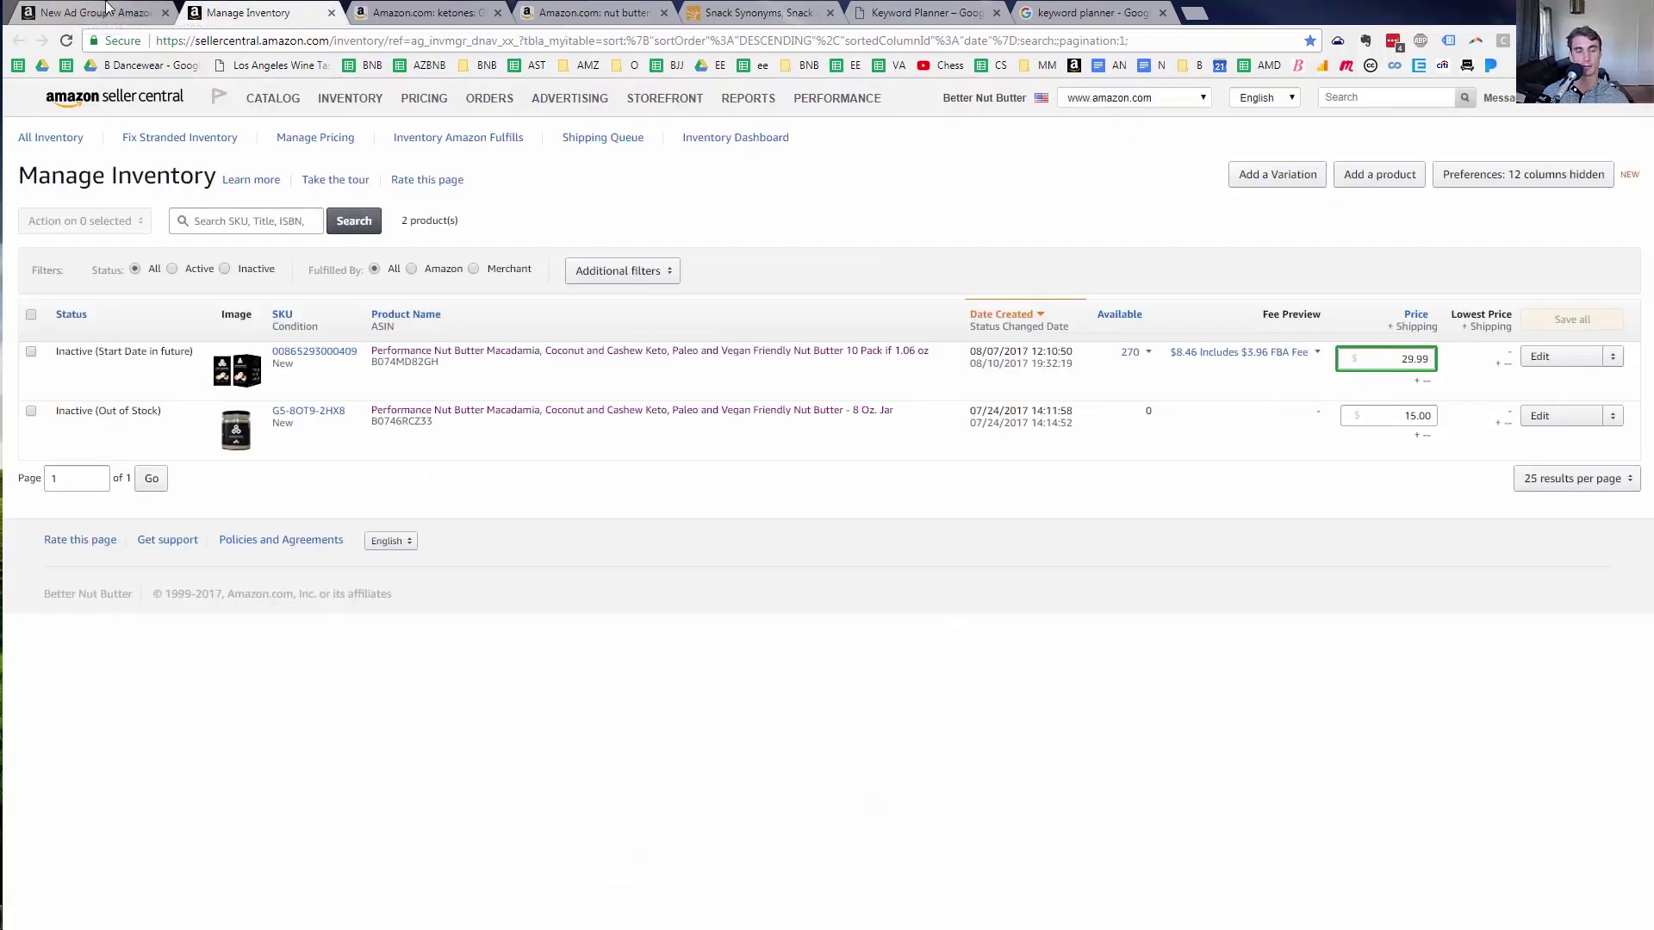
click(86, 11)
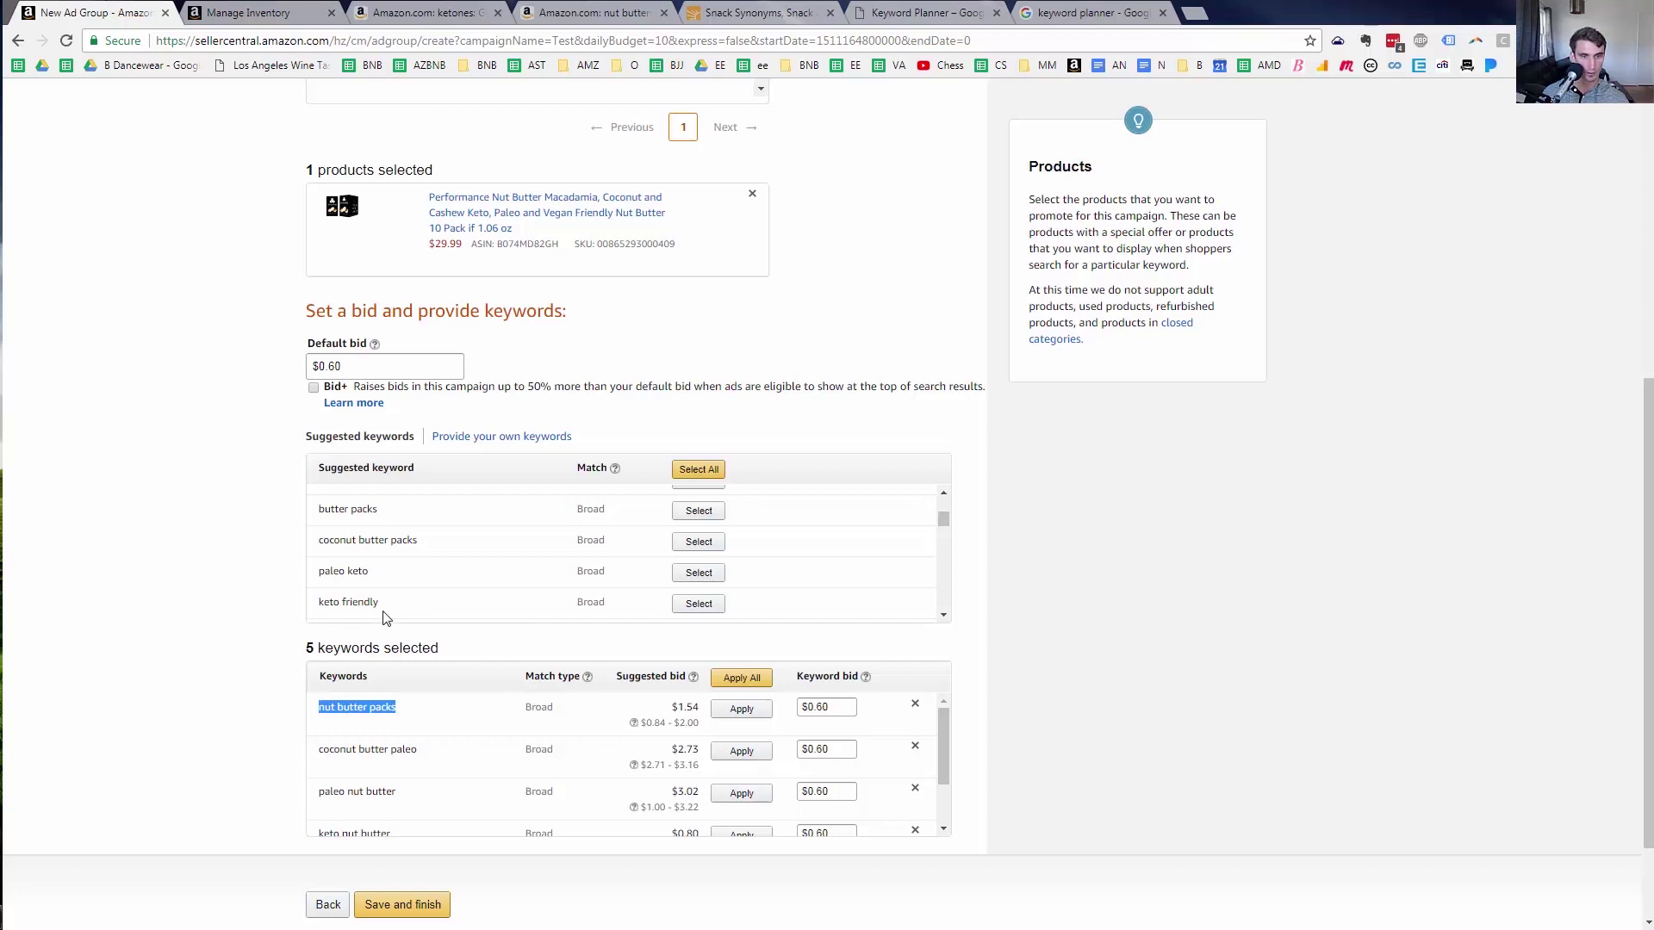
Add the suggested keywords "keto friendly", "vegan keto" and "keto nuts" to the ad group
scroll(456, 541, down, 1)
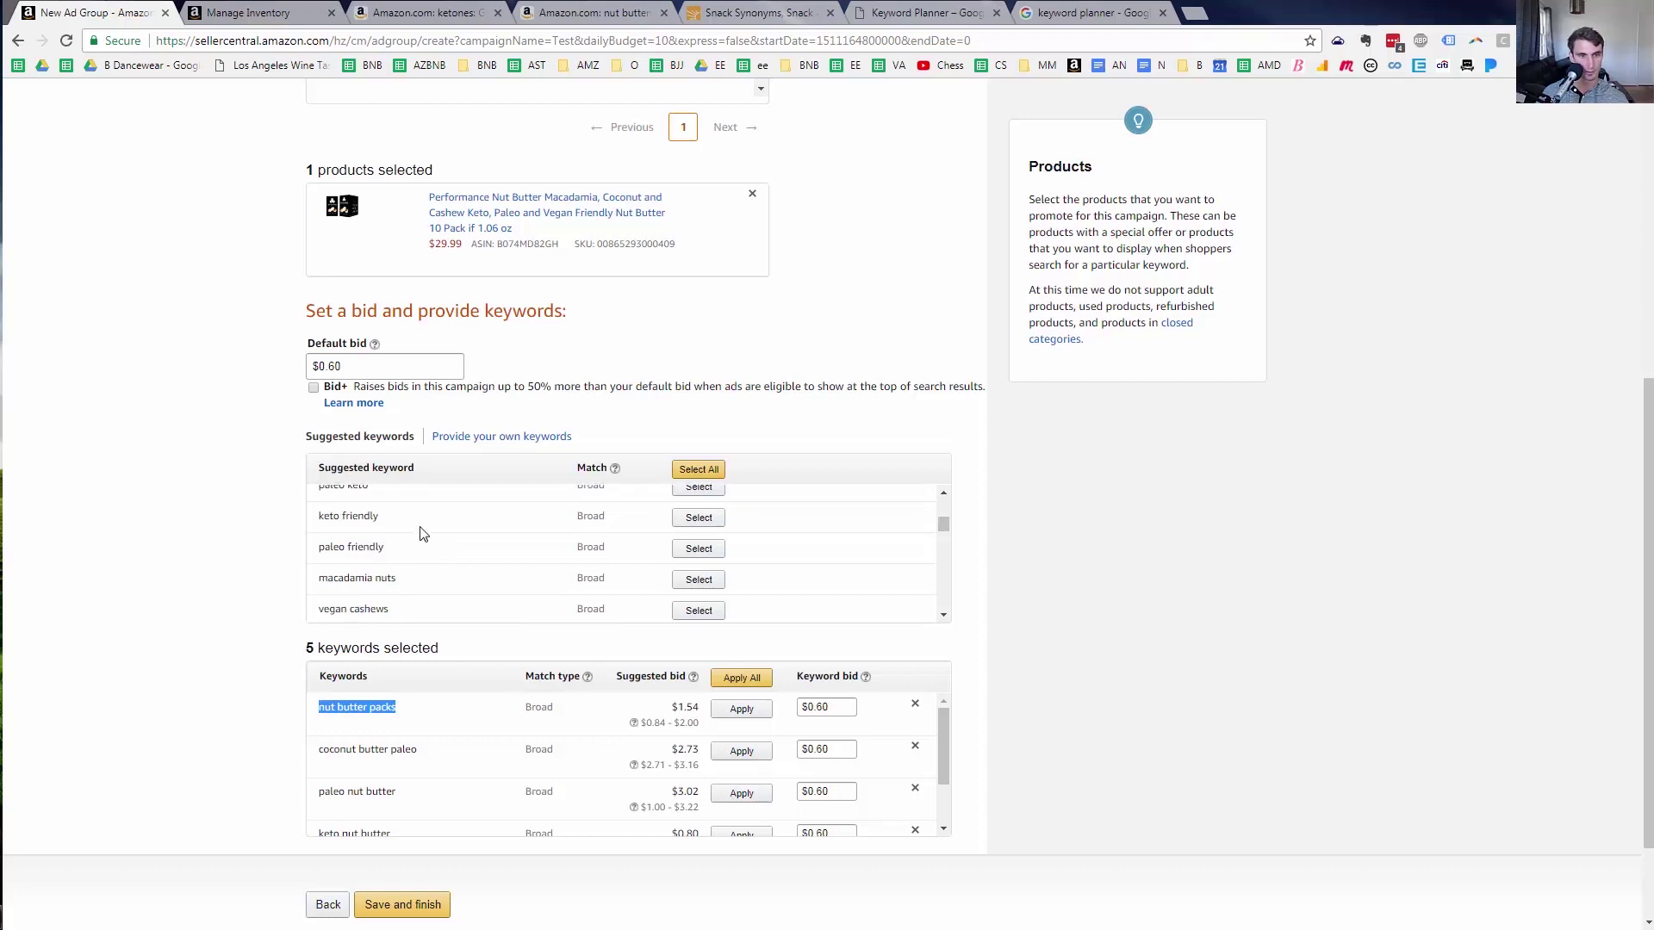
click(698, 517)
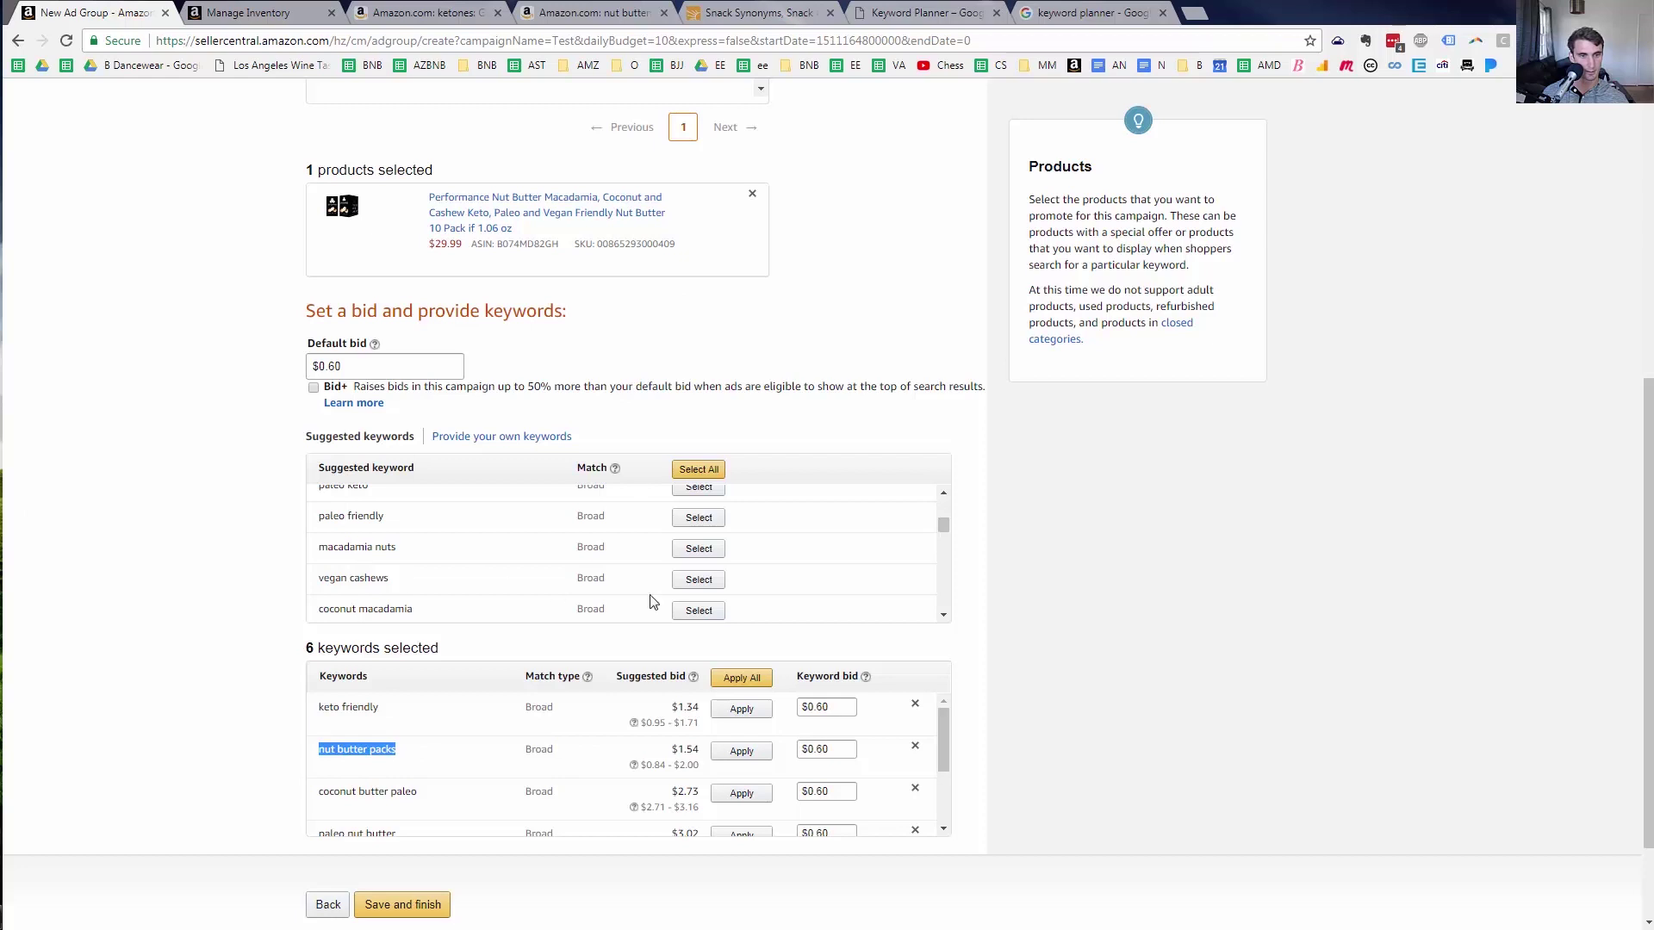
click(943, 617)
click(943, 617)
click(943, 617)
click(943, 617)
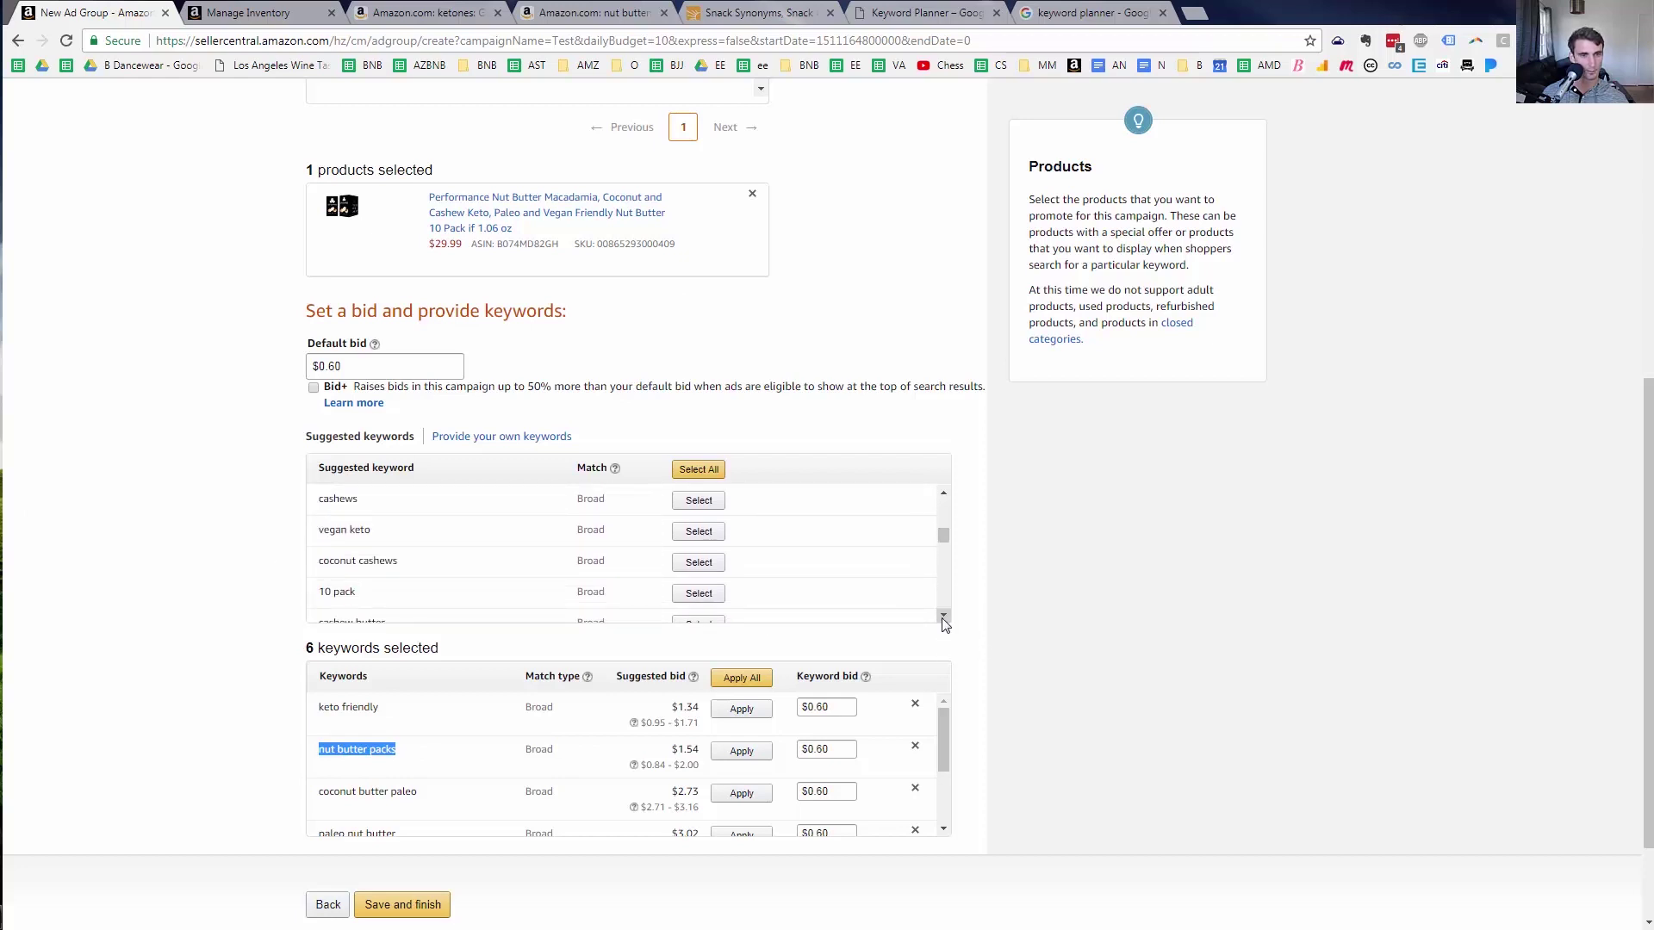
click(698, 531)
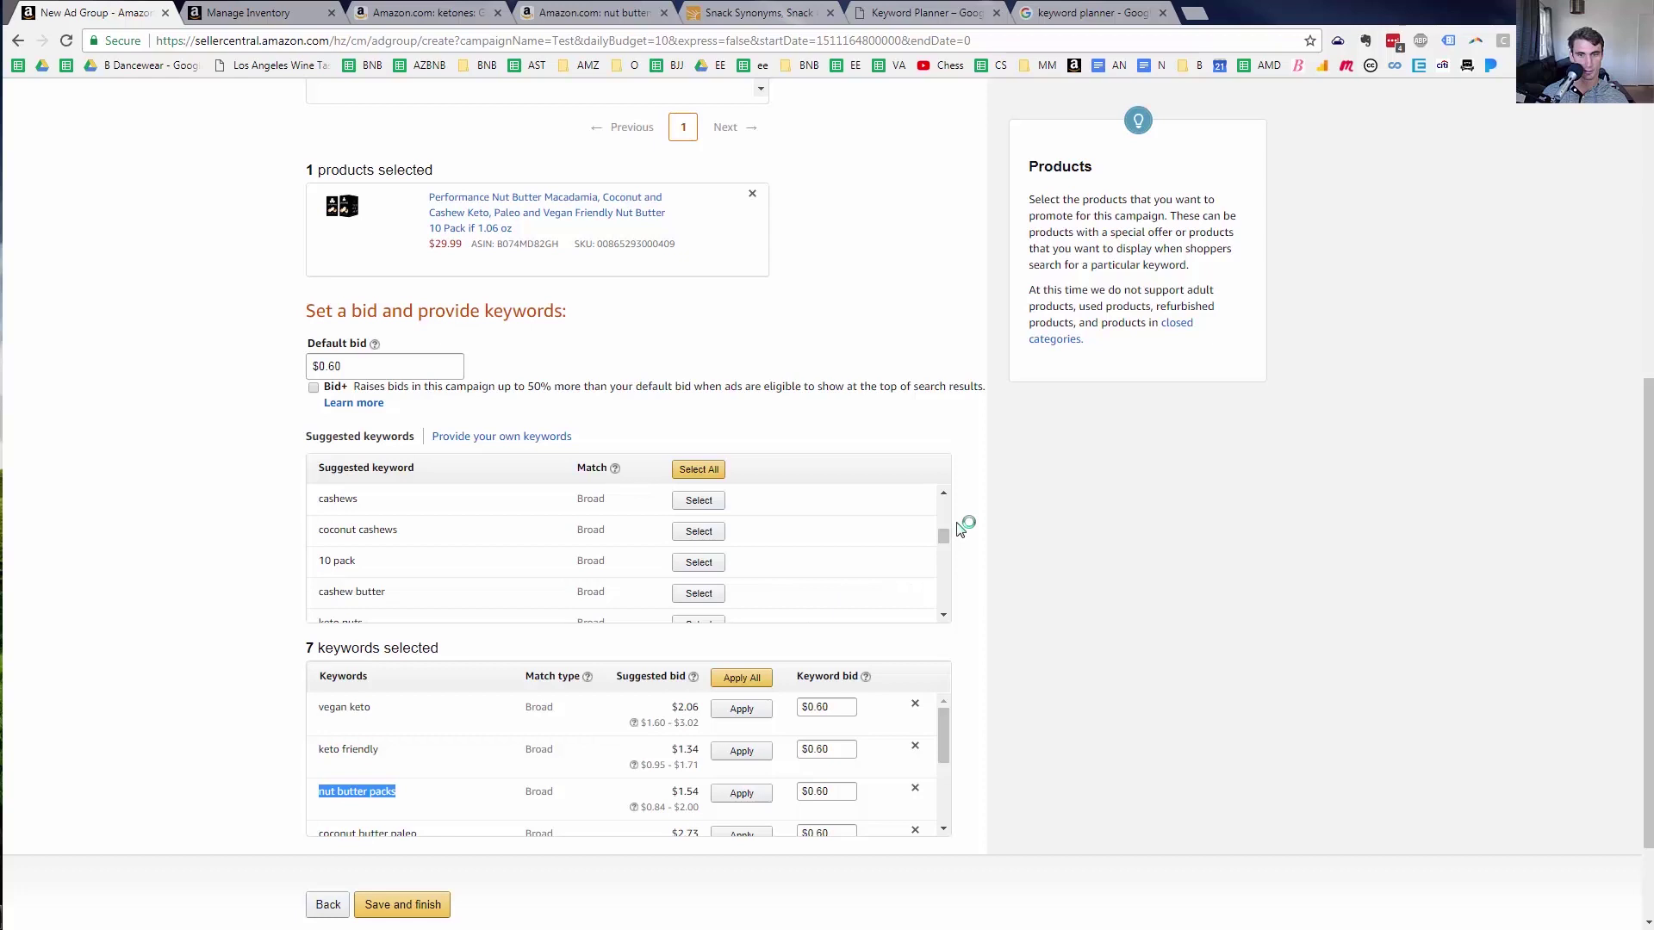
click(945, 616)
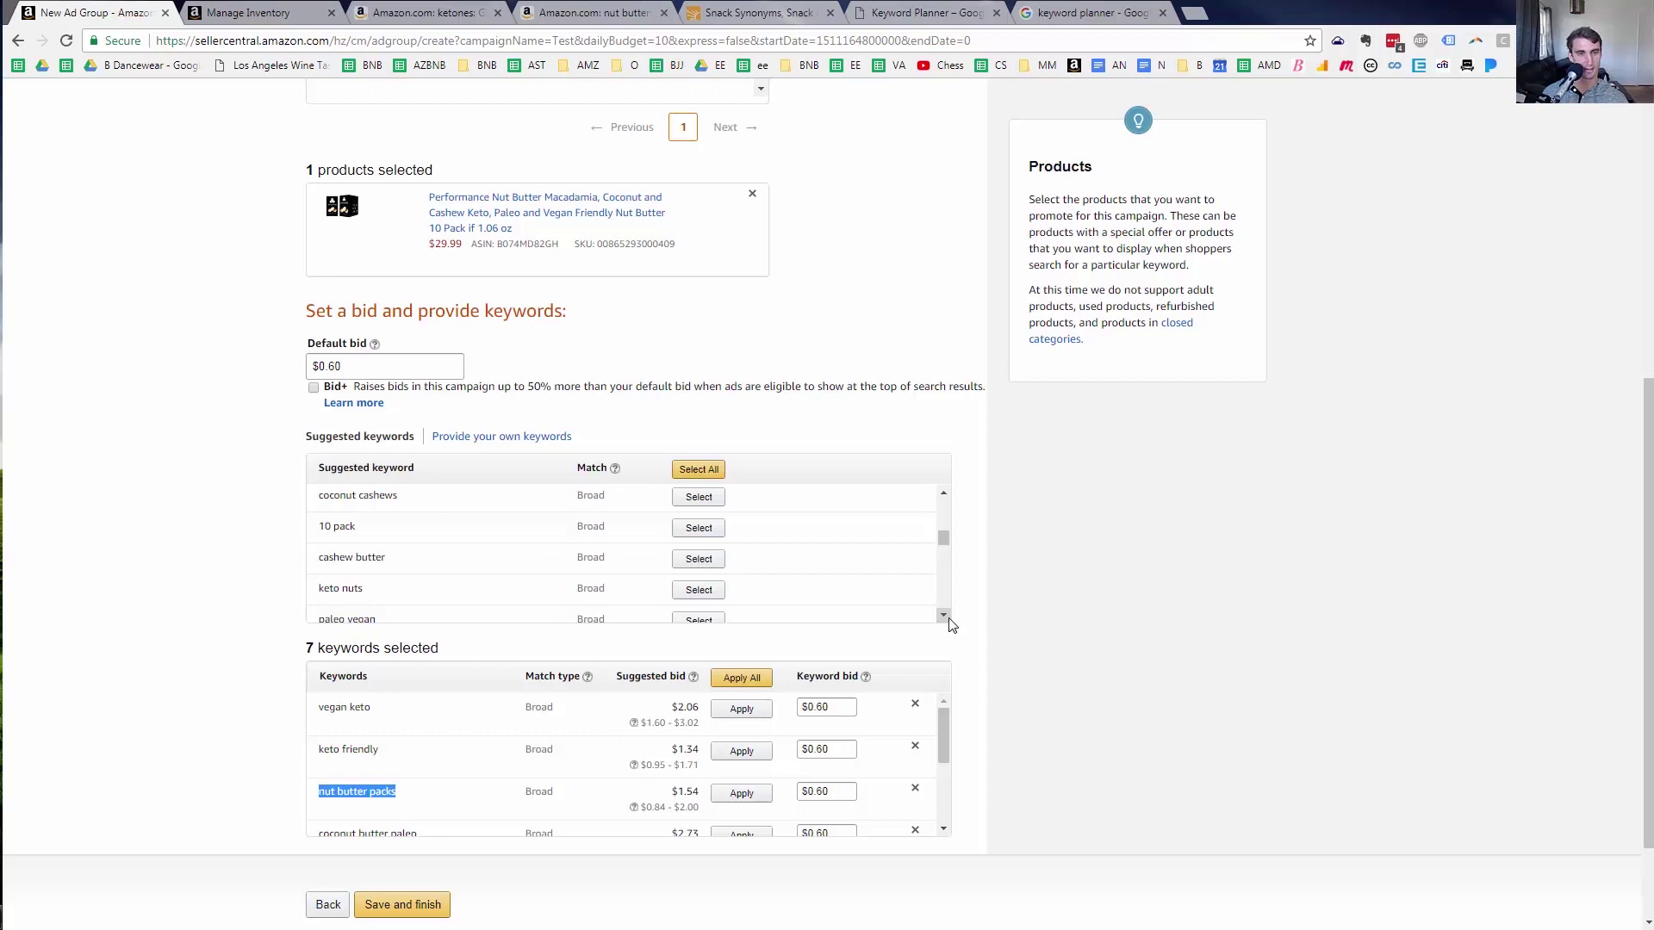
click(698, 590)
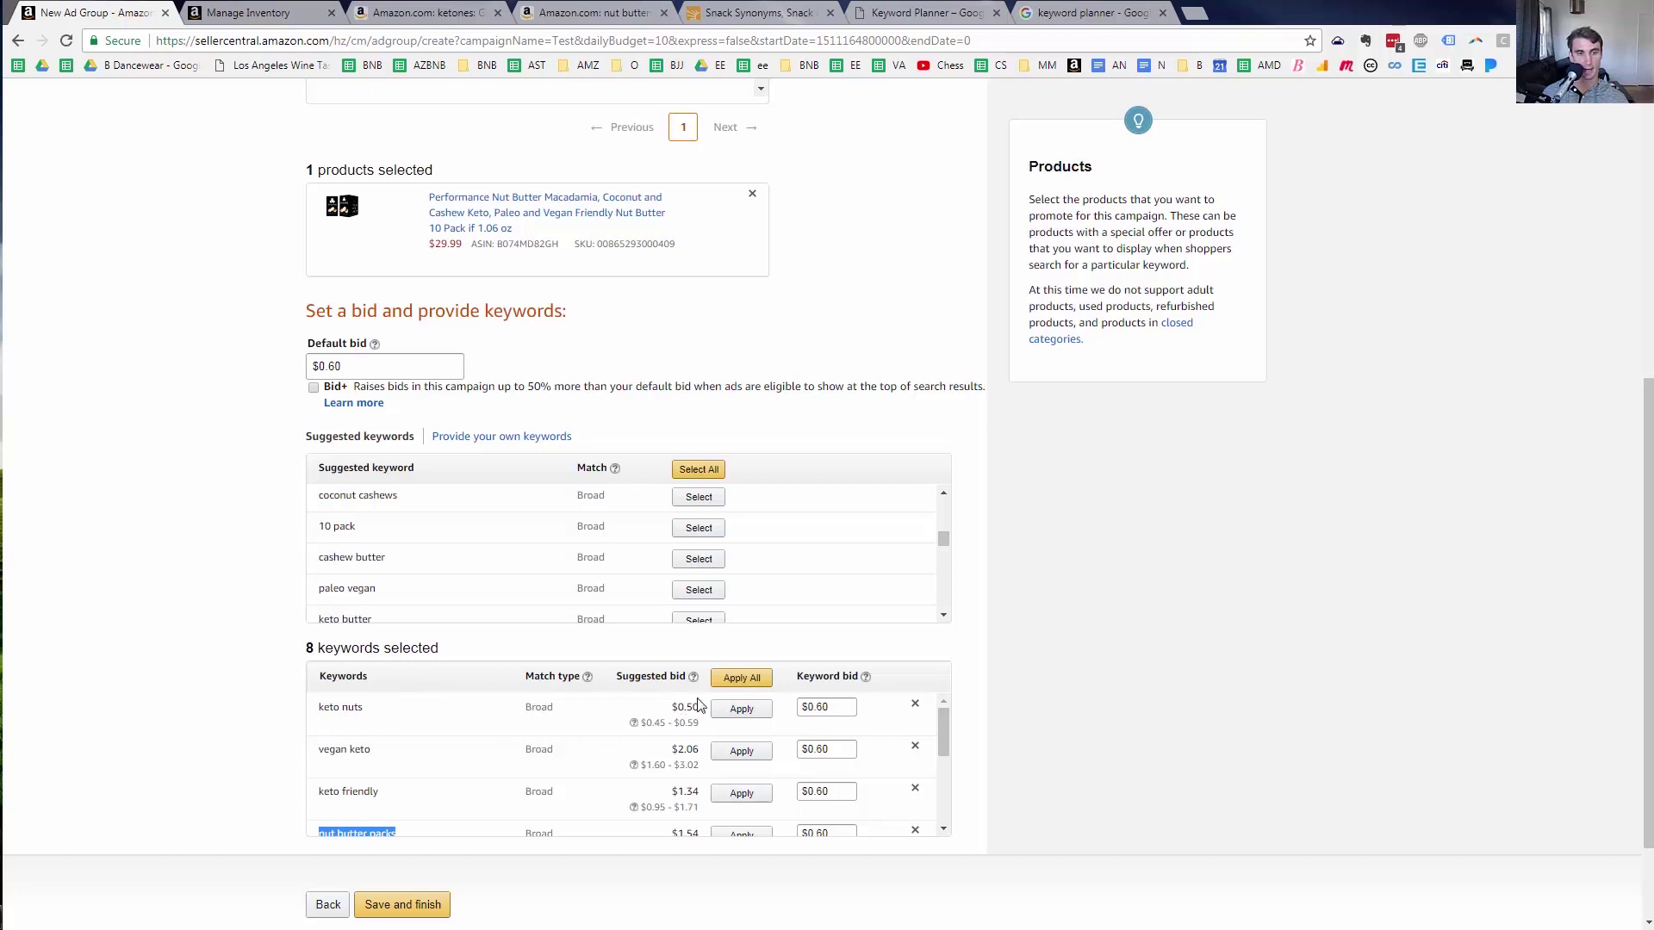
Examine the remaining suggested keywords for further paleo, keto and vegan phrases that suit the nut butter
click(944, 616)
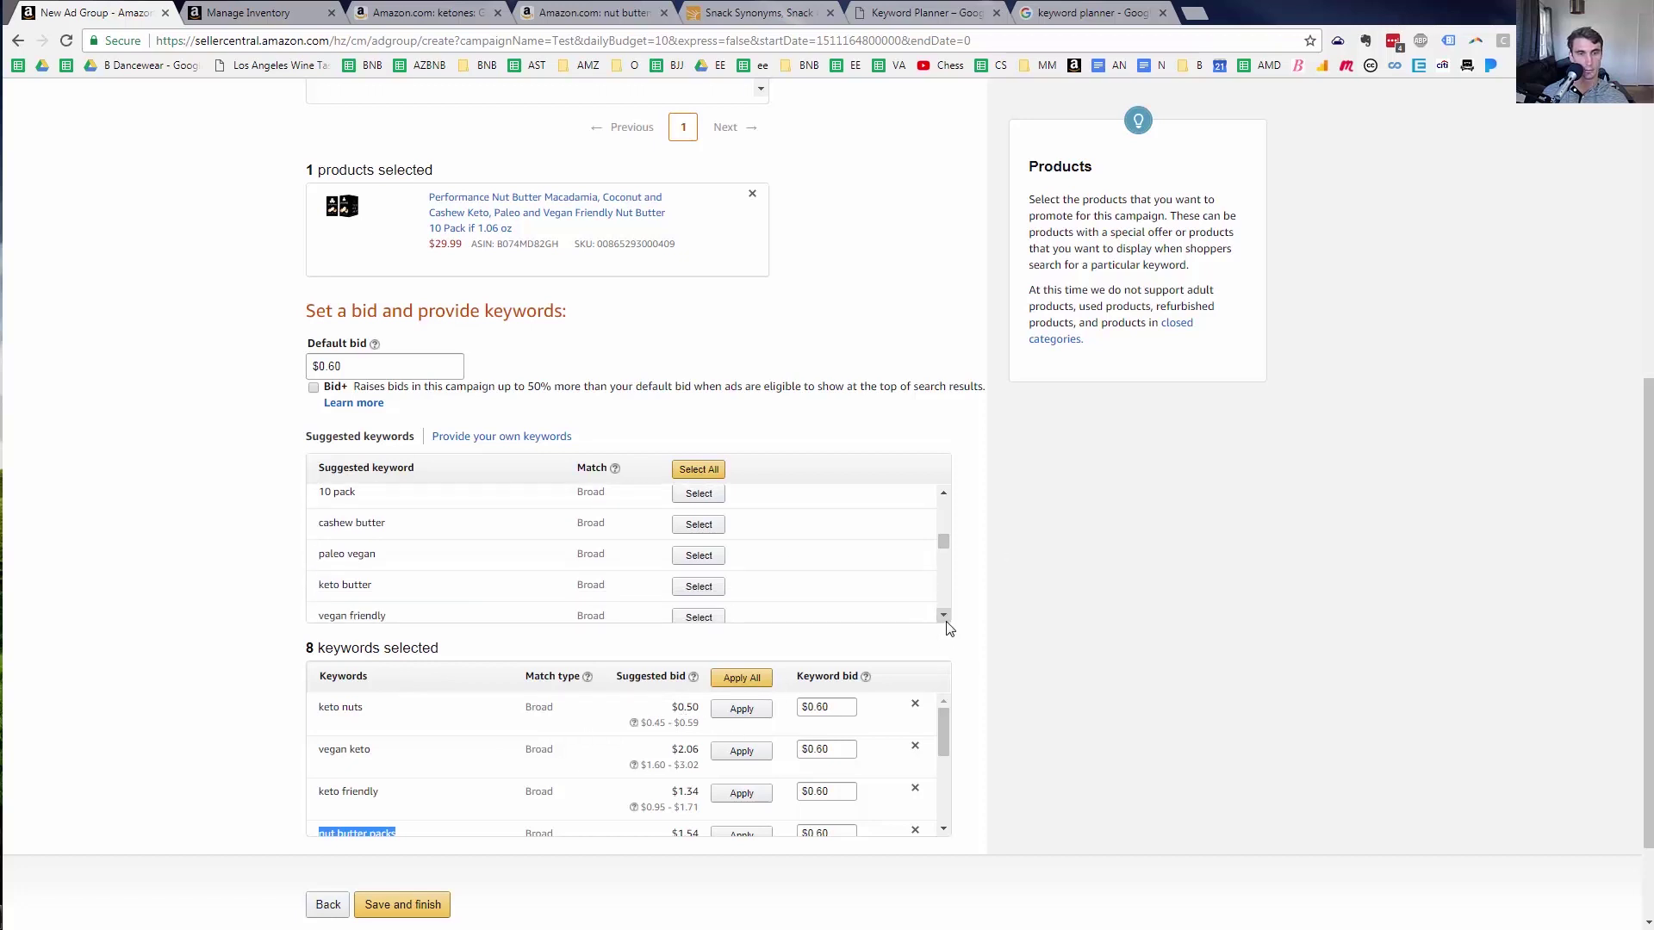
click(945, 617)
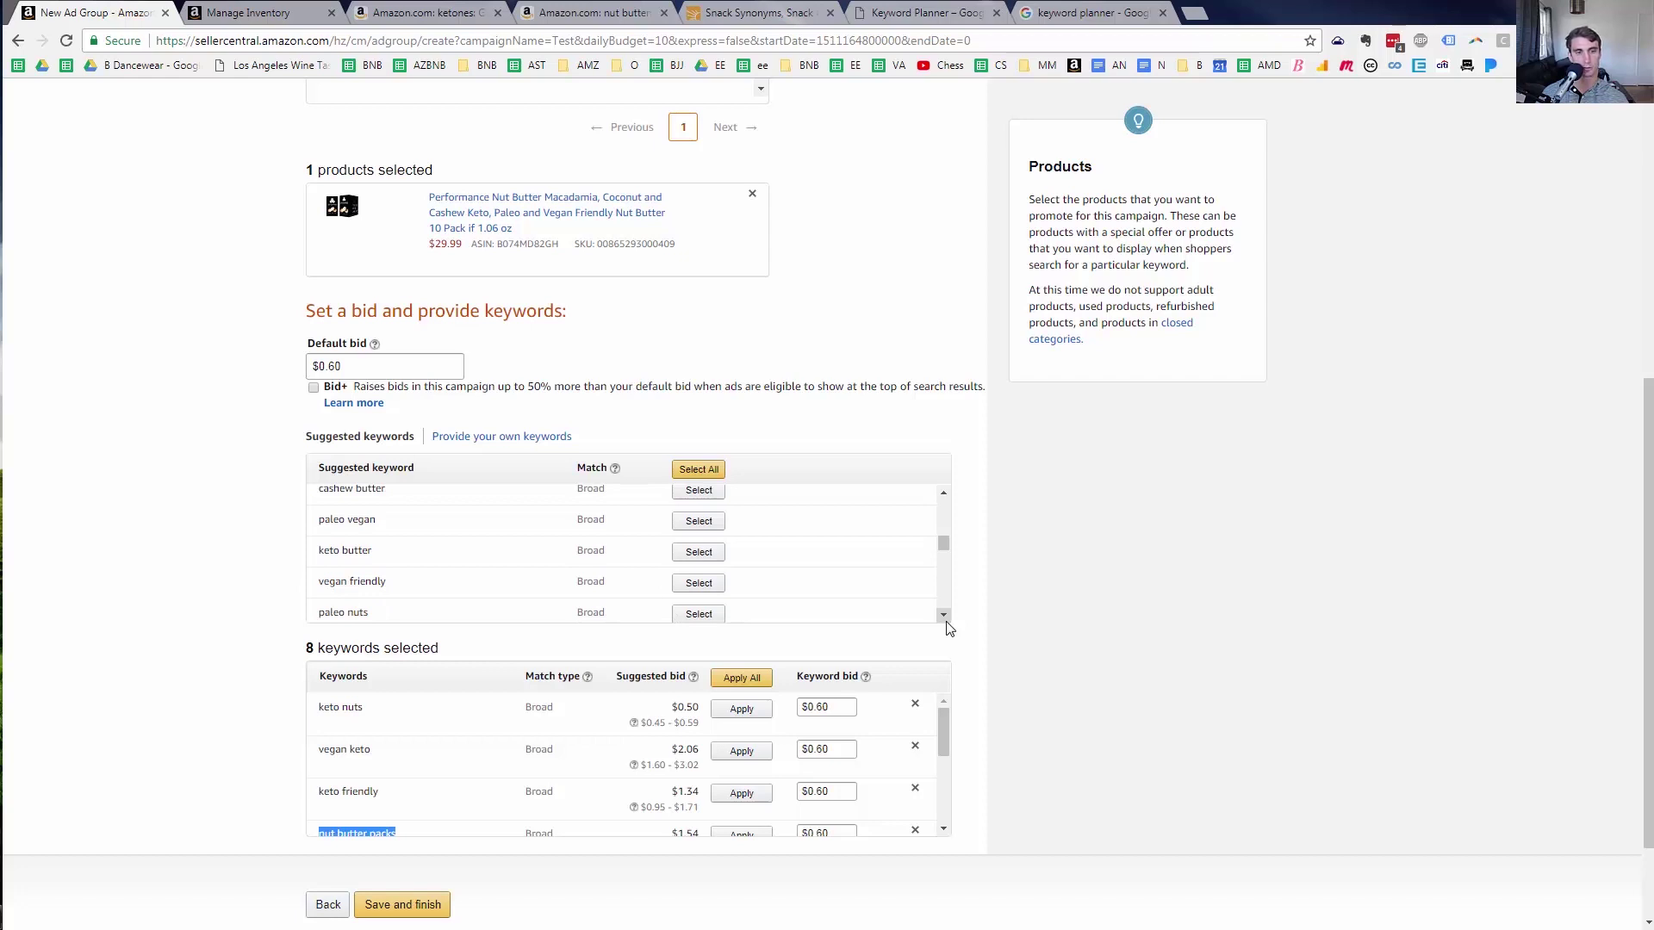
click(944, 616)
click(944, 616)
click(944, 616)
click(944, 616)
click(944, 616)
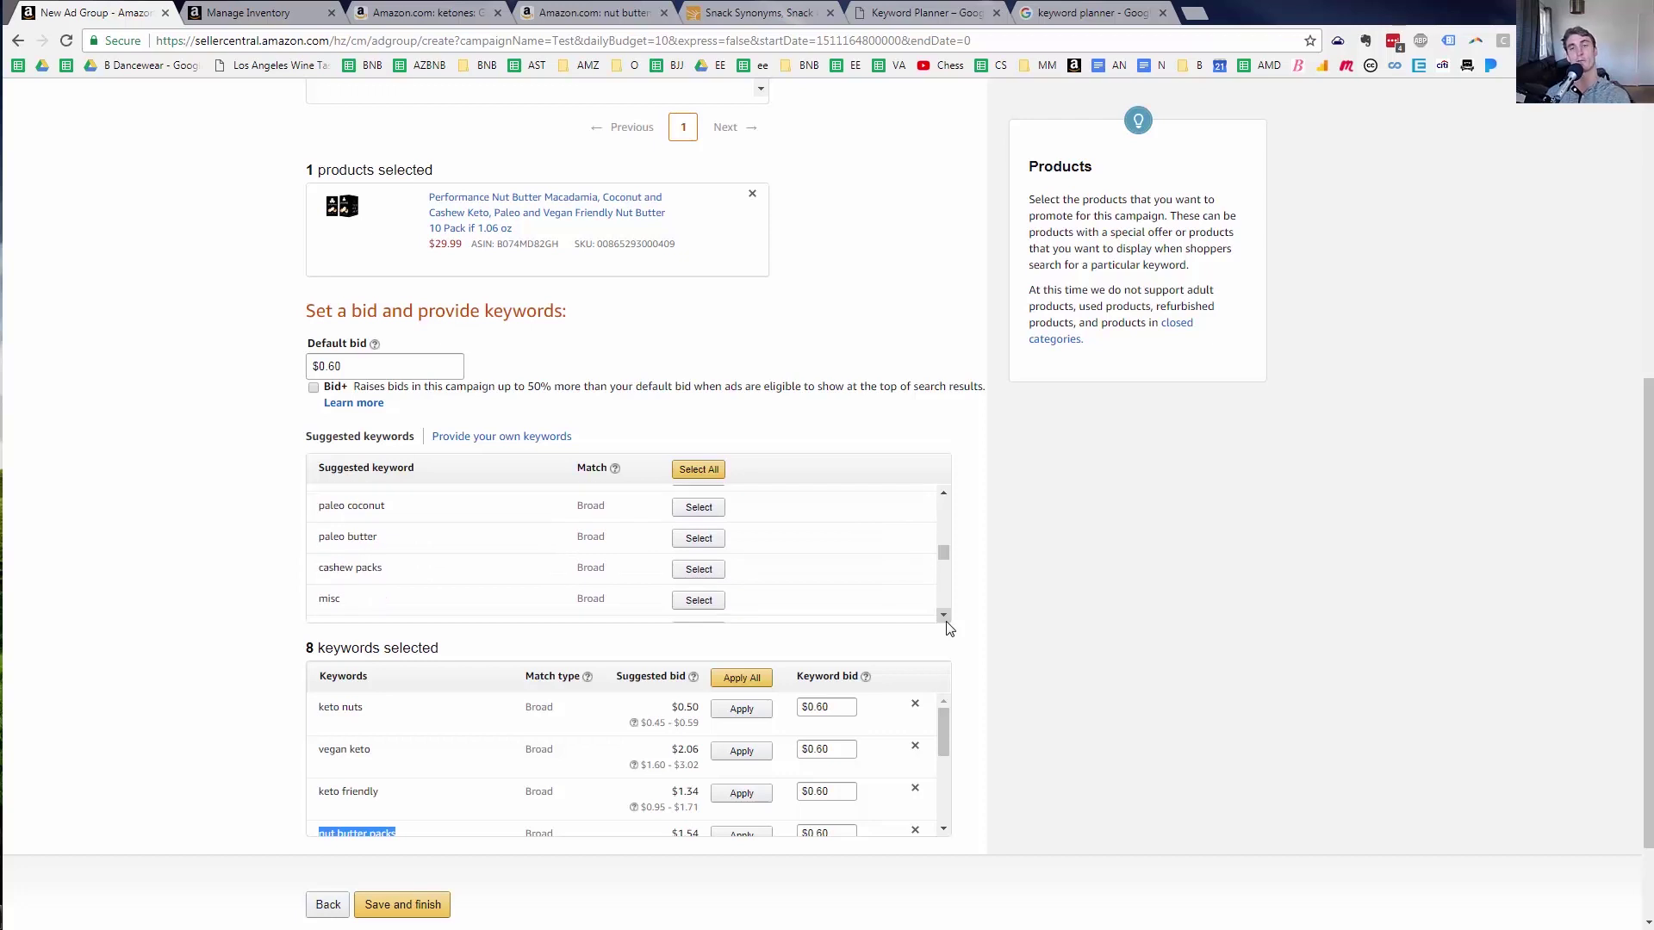